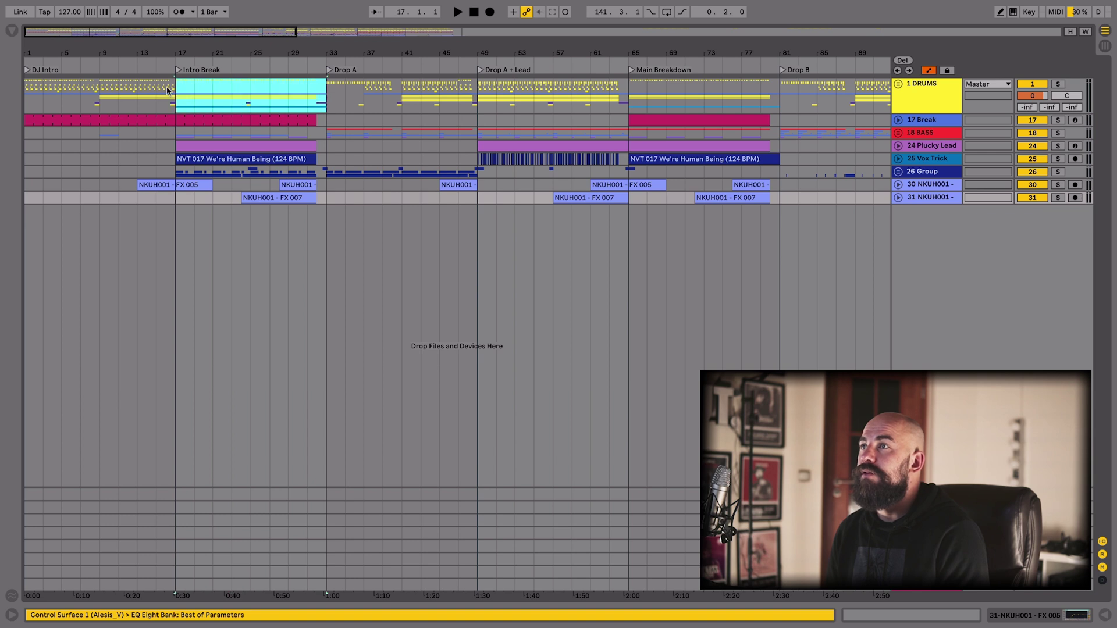
Highlight the Drop A, Drop A + Lead and Main Breakdown sections on the DRUMS track, plus the Plucky Lead clip under Drop A + Lead
drag(320, 92, 474, 93)
scroll(393, 90, right, 3)
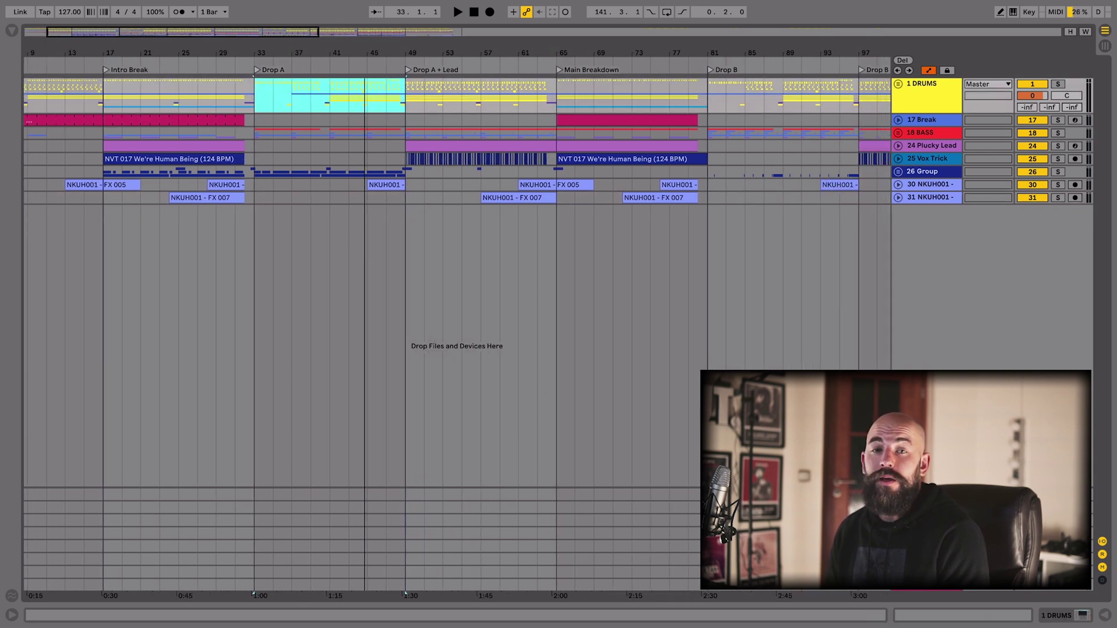
drag(401, 87, 547, 84)
click(498, 148)
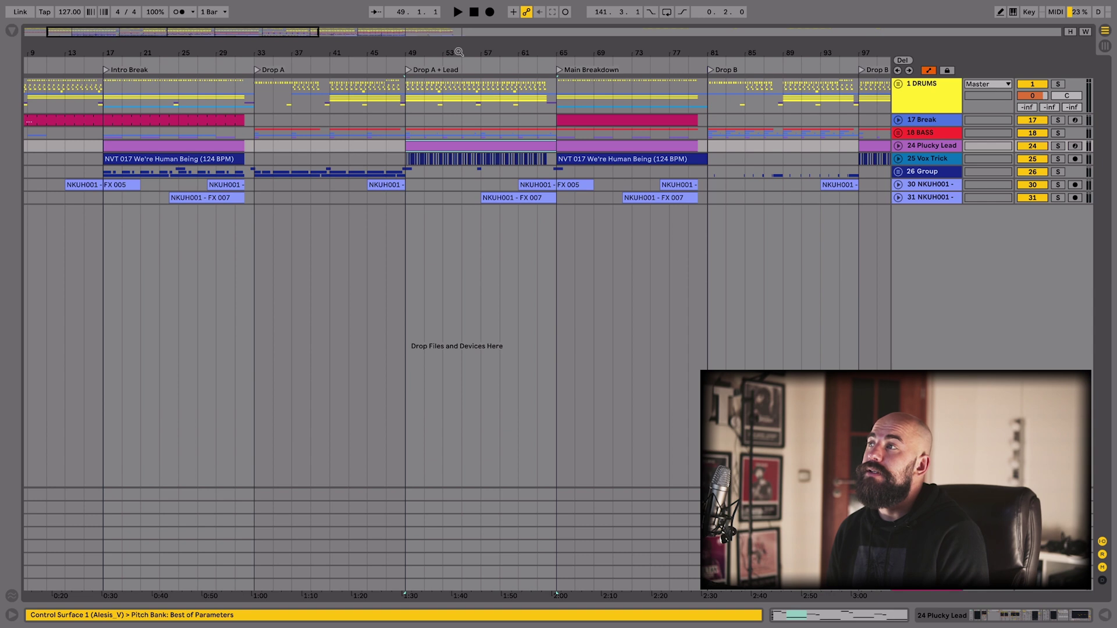
scroll(459, 51, right, 7)
drag(399, 89, 515, 56)
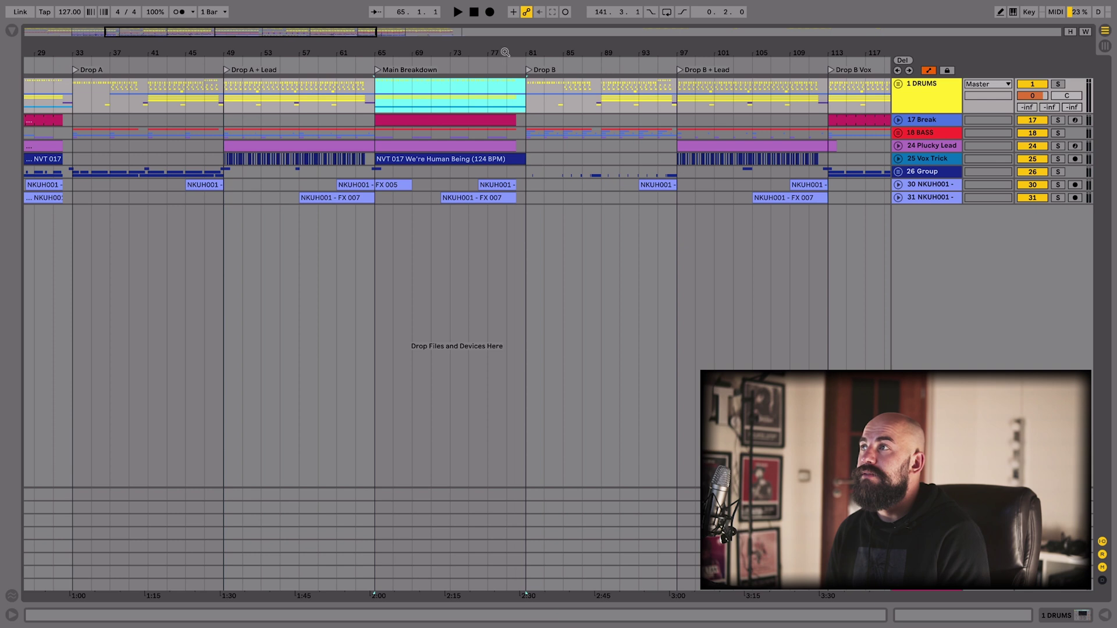
drag(505, 53, 363, 53)
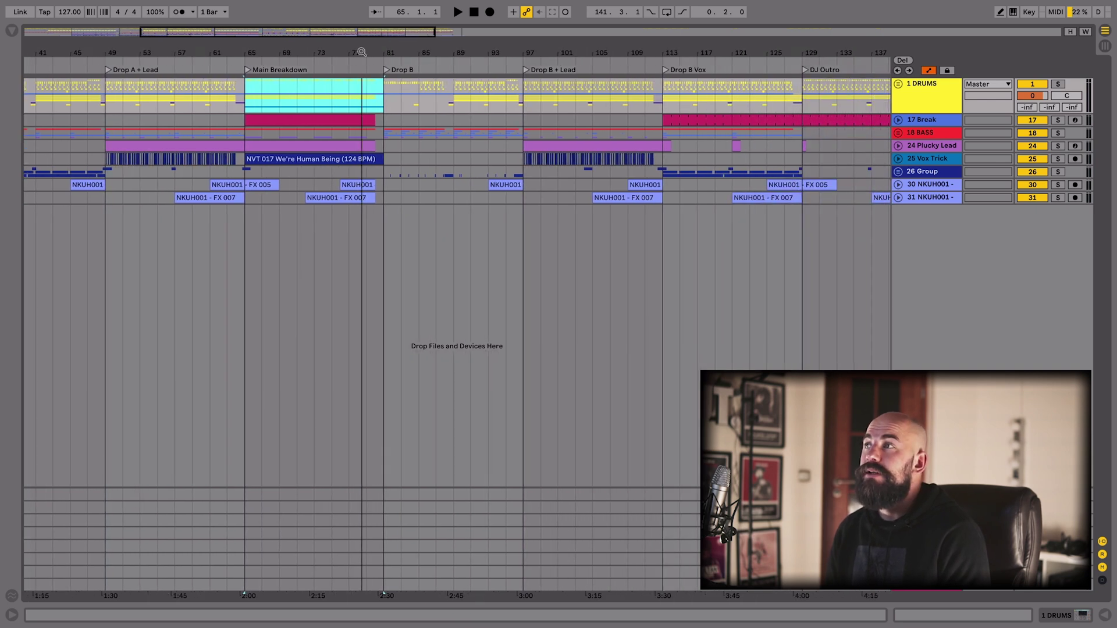
Highlight the Drop B, Drop B + Lead, Drop B Vox and DJ Outro sections, including the Drop B Vox range on Group 26
drag(385, 94, 661, 94)
drag(663, 52, 460, 51)
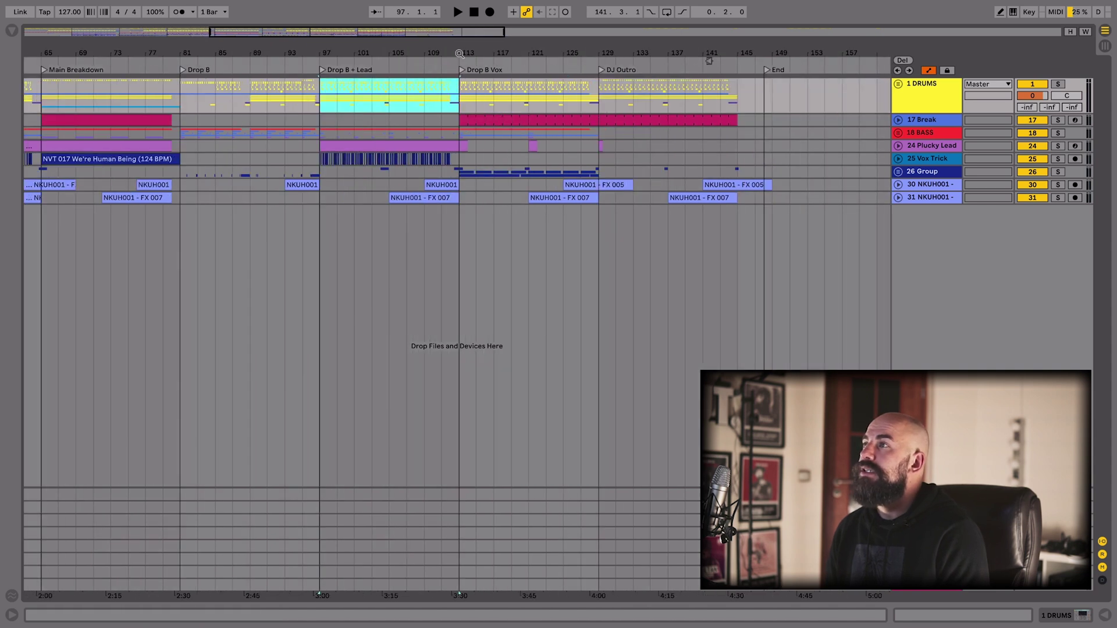
drag(460, 93, 598, 91)
scroll(600, 87, left, 1)
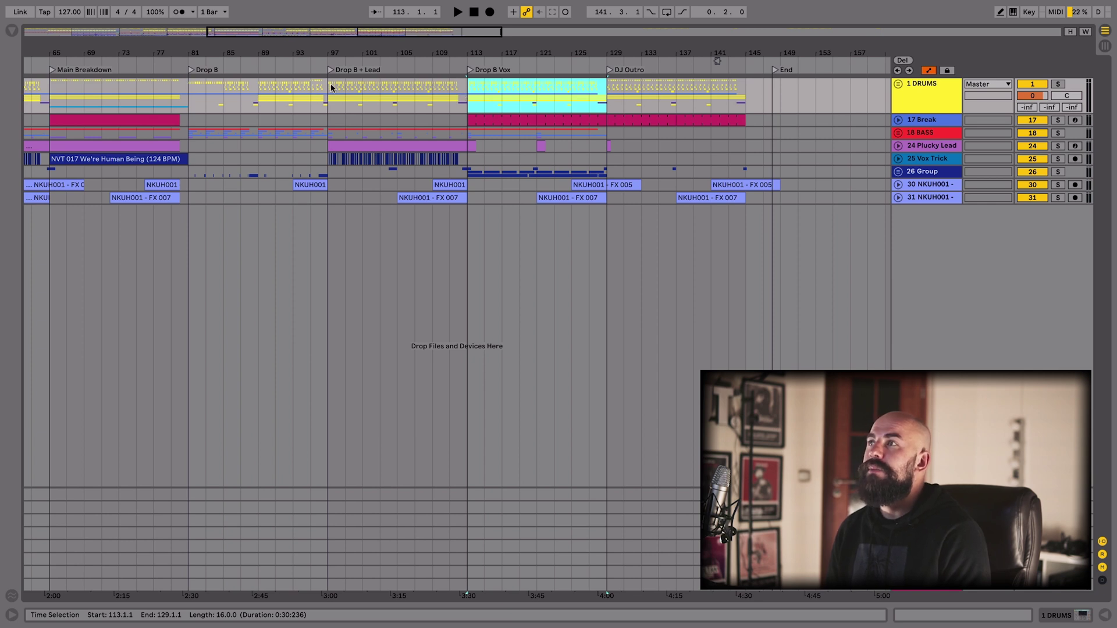
drag(327, 87, 464, 123)
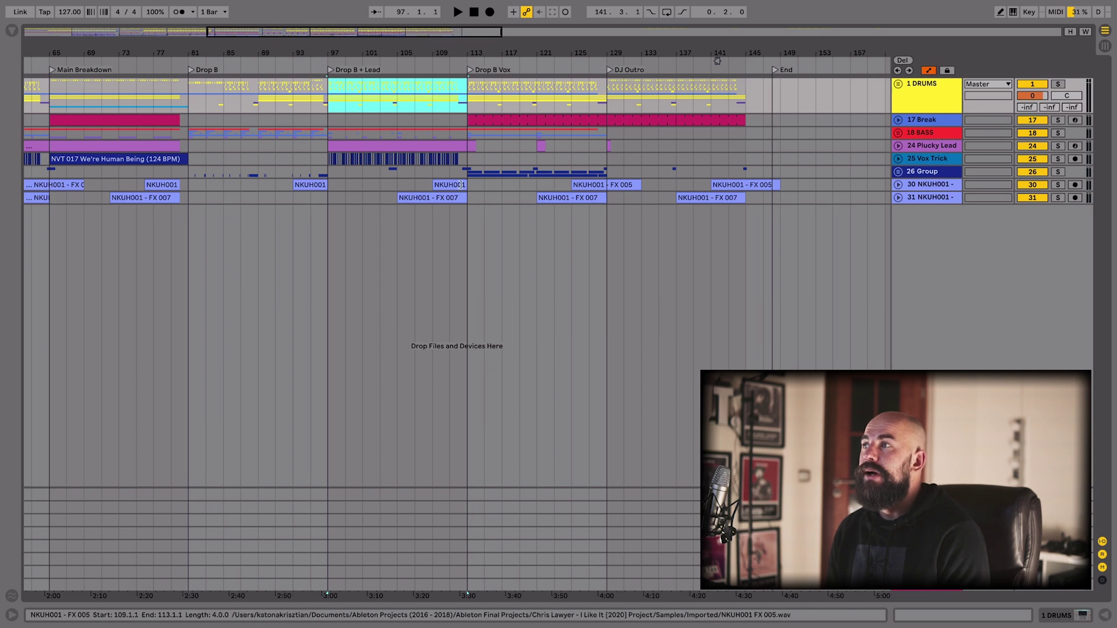
drag(469, 172, 599, 170)
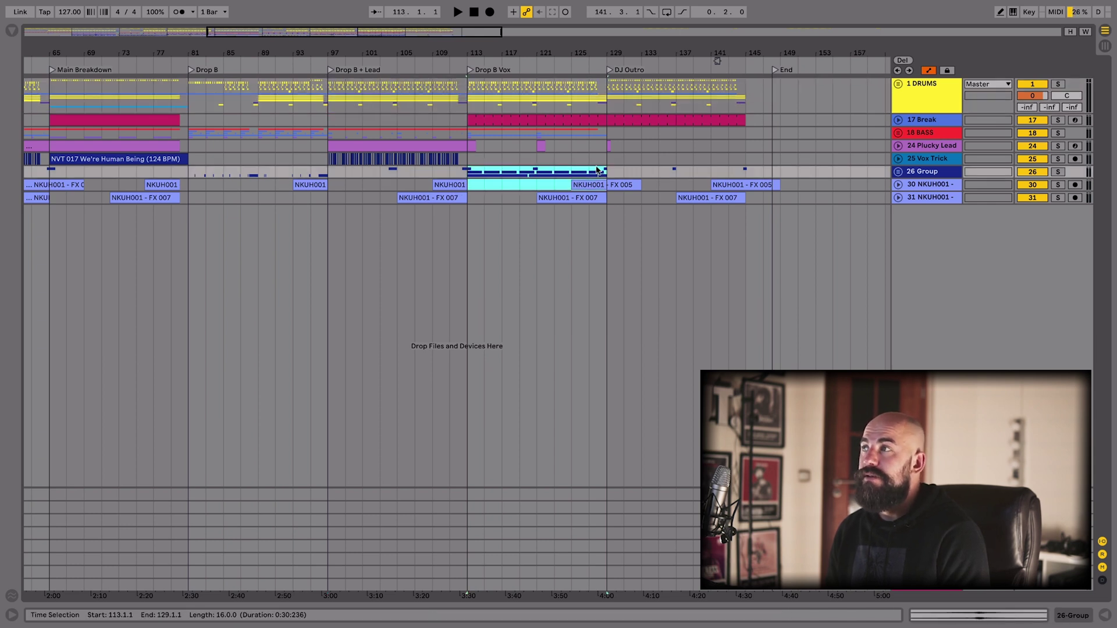
drag(609, 105, 762, 93)
Highlight the Drop B + Lead section from bar 97 to 113 across the individual drum tracks, from Filtered Kick to the KSHMR clap
scroll(762, 93, left, 5)
scroll(559, 233, down, 5)
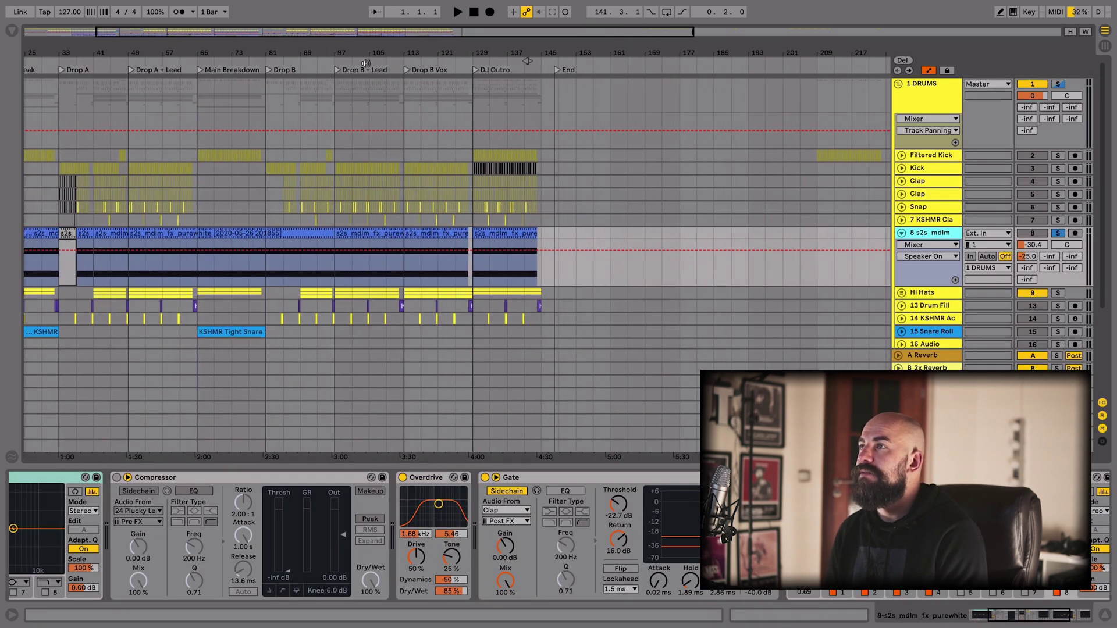
scroll(299, 158, up, 5)
drag(300, 158, 470, 218)
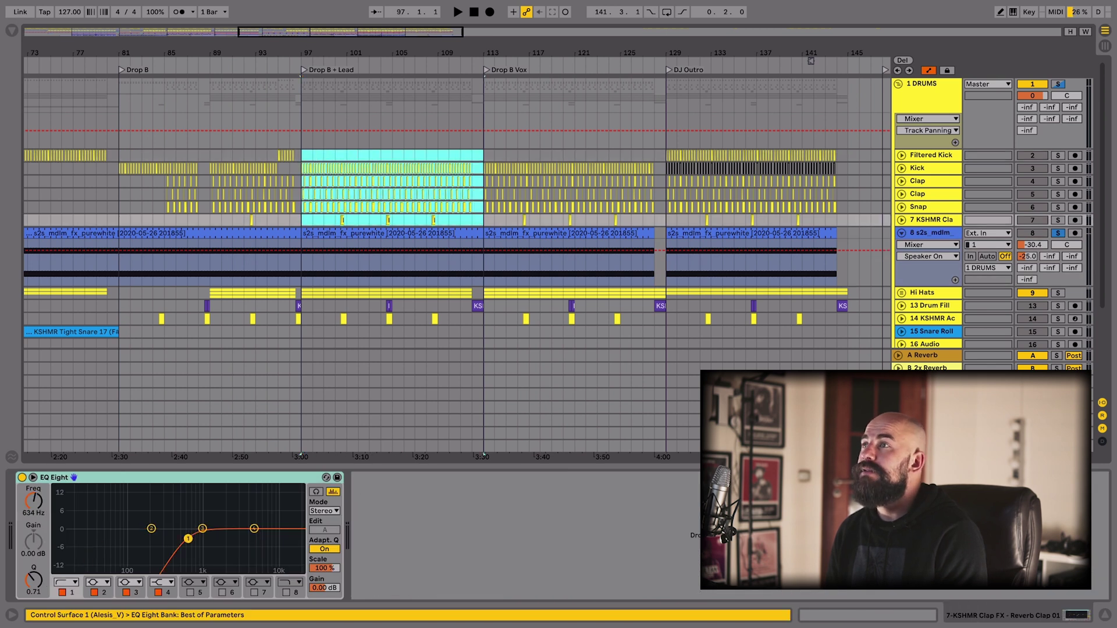
drag(306, 47, 305, 44)
scroll(279, 153, down, 1)
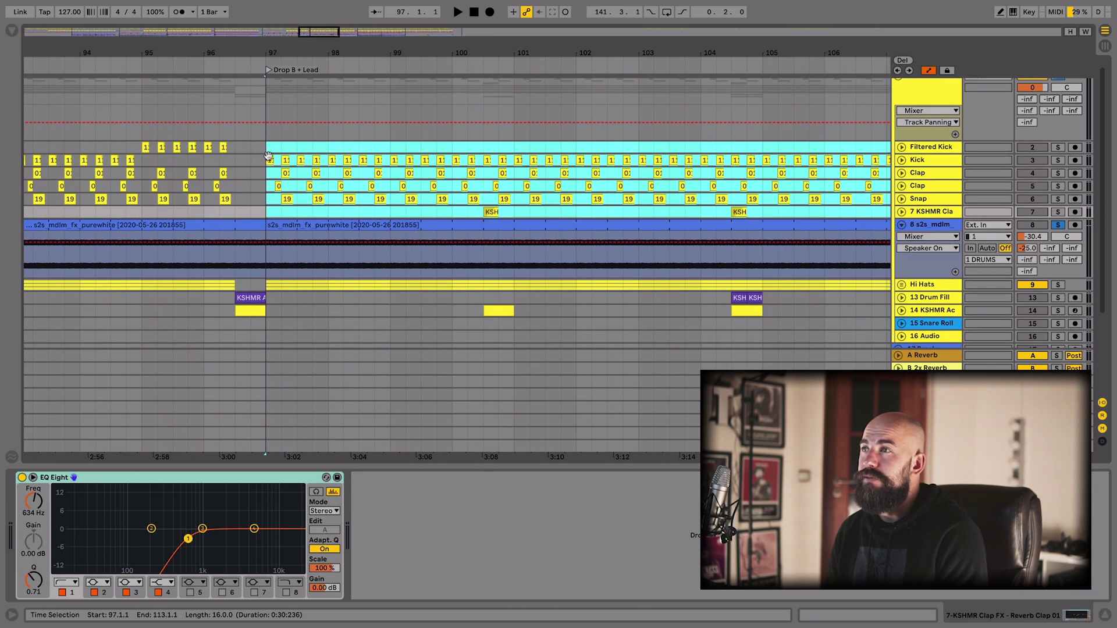
Solo the Kick track and unfold it to show its waveform at the start of Drop B + Lead
click(270, 158)
click(1056, 161)
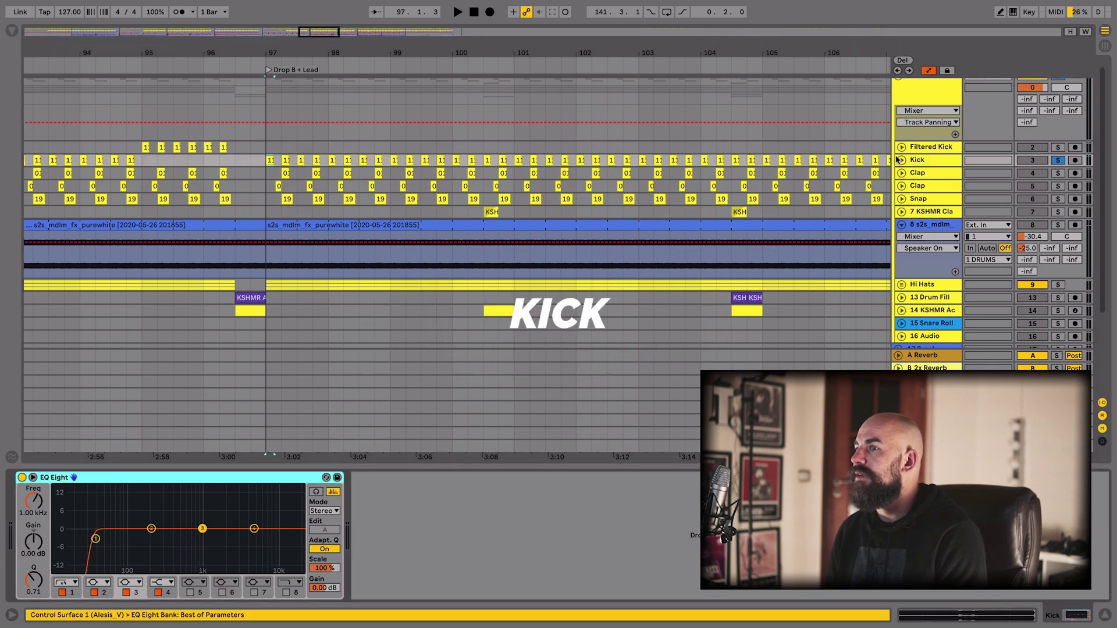
click(901, 159)
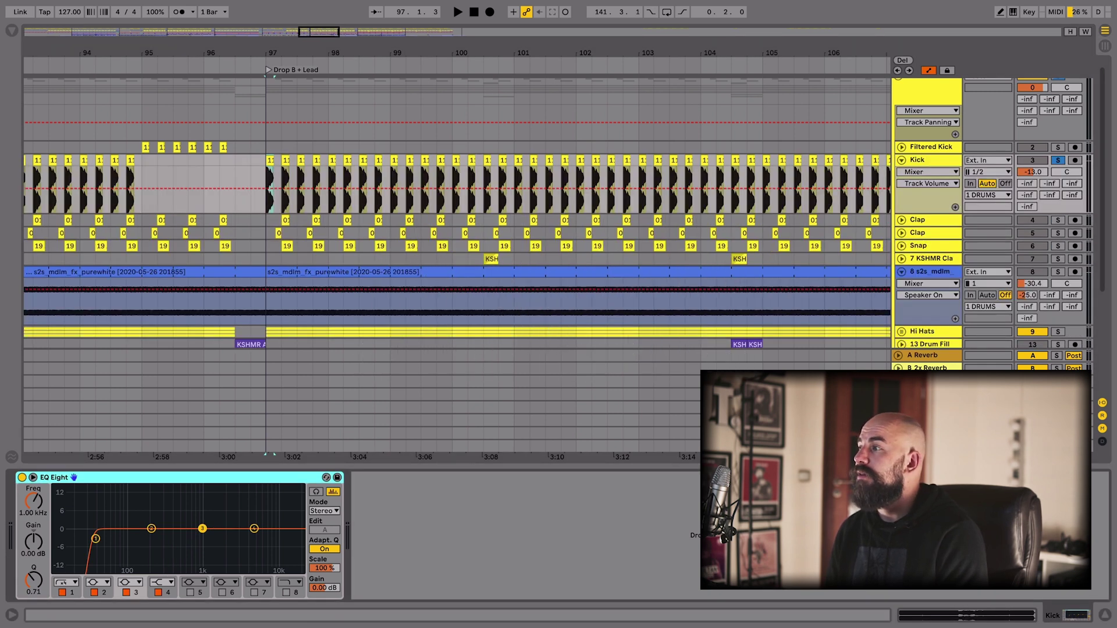
Examine the low-cut band of the Kick track's EQ Eight and audition the soloed kick from bar 97
click(927, 447)
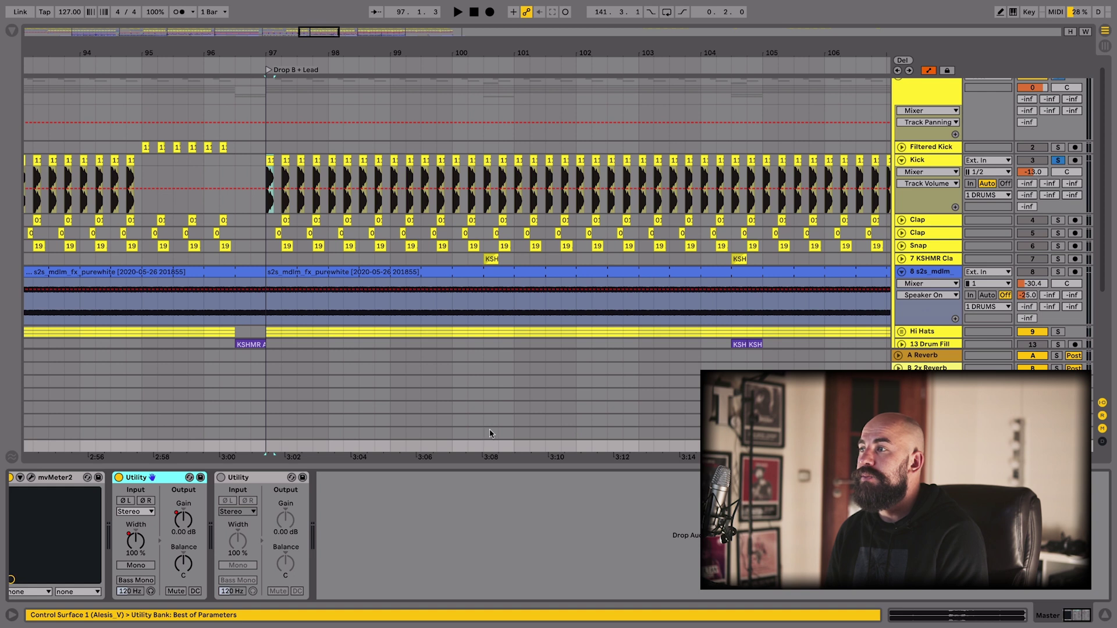
drag(488, 456, 485, 594)
click(926, 160)
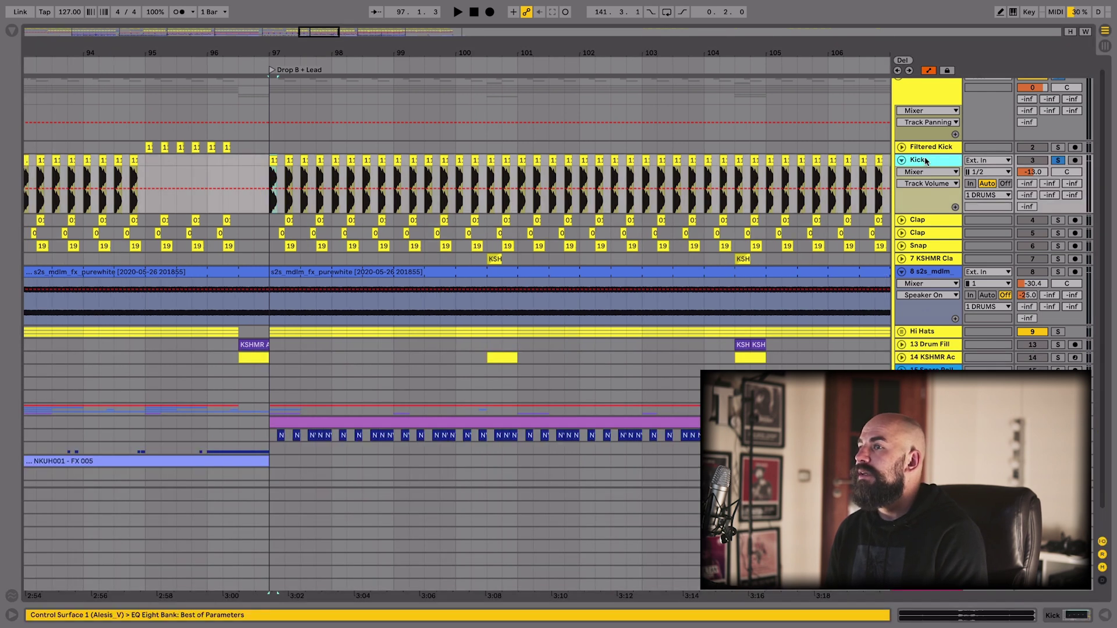
double_click(926, 161)
click(96, 538)
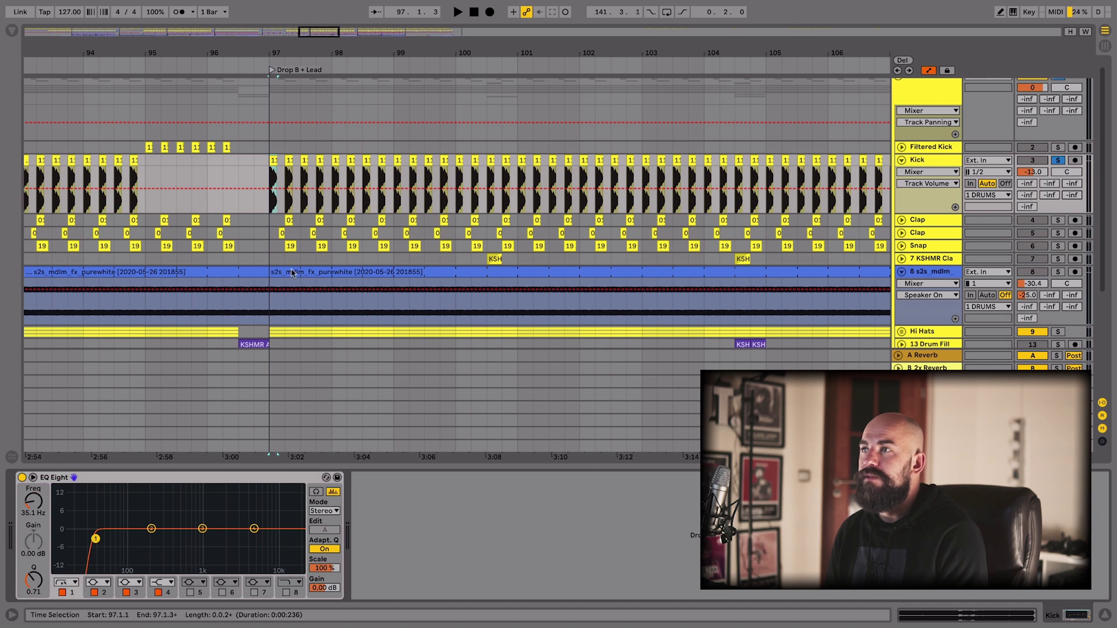
scroll(244, 143, right, 1)
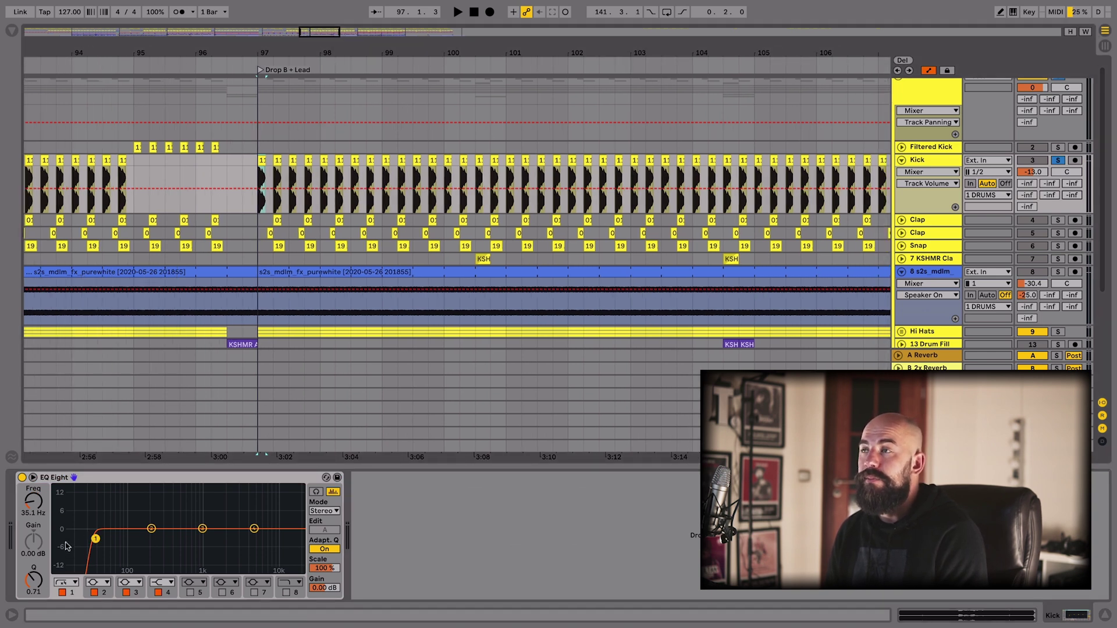
click(65, 504)
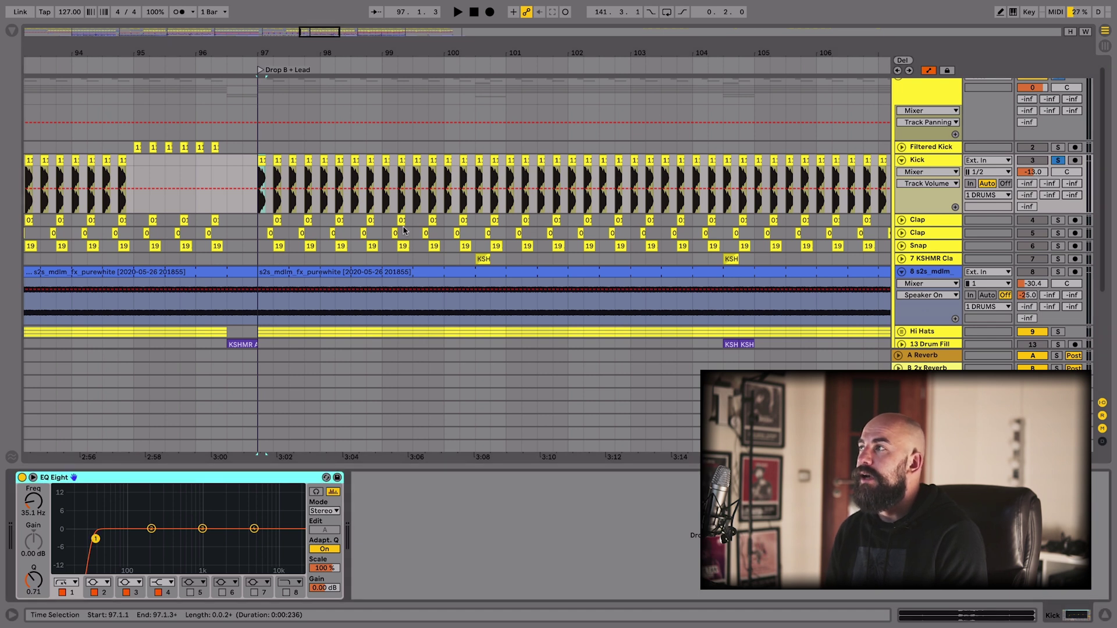
key(space)
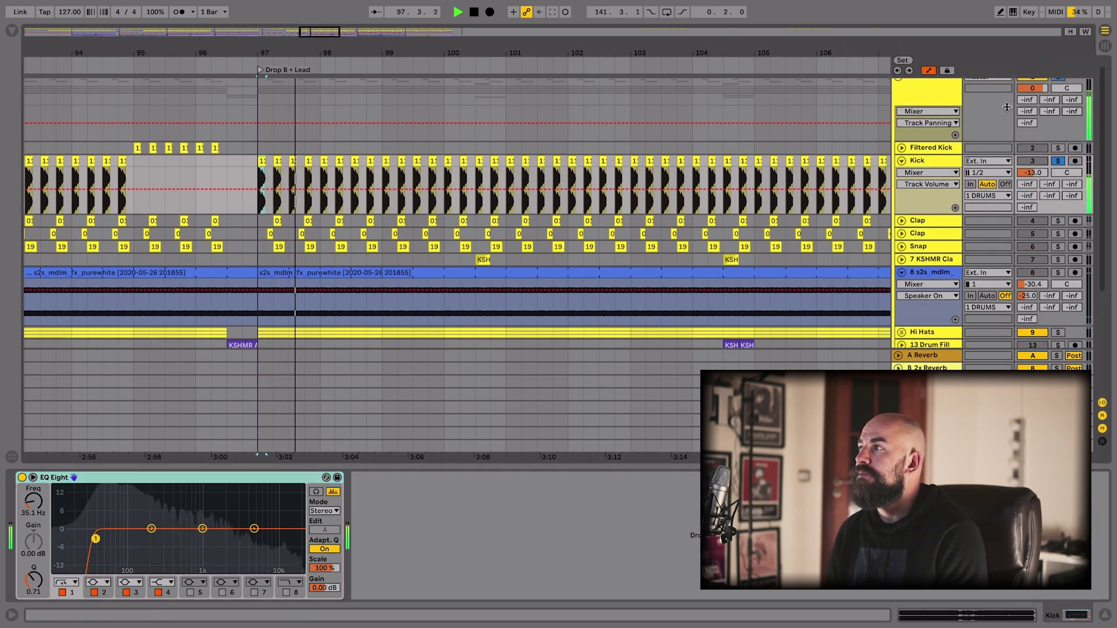
key(space)
Solo and unfold the first Clap track, then audition it from bar 97
click(930, 221)
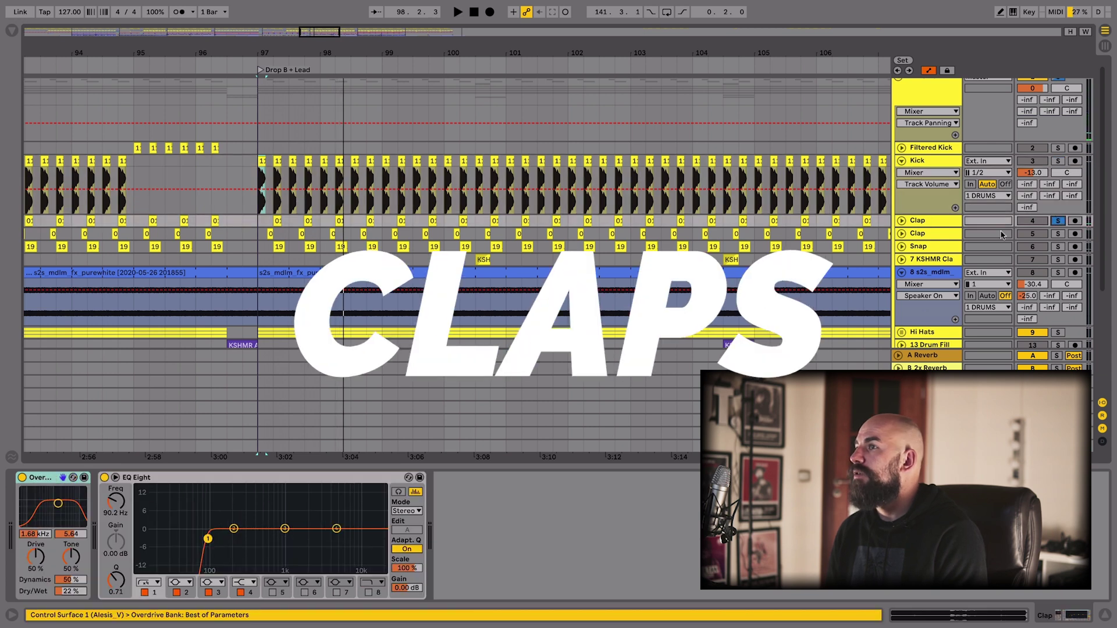
click(901, 221)
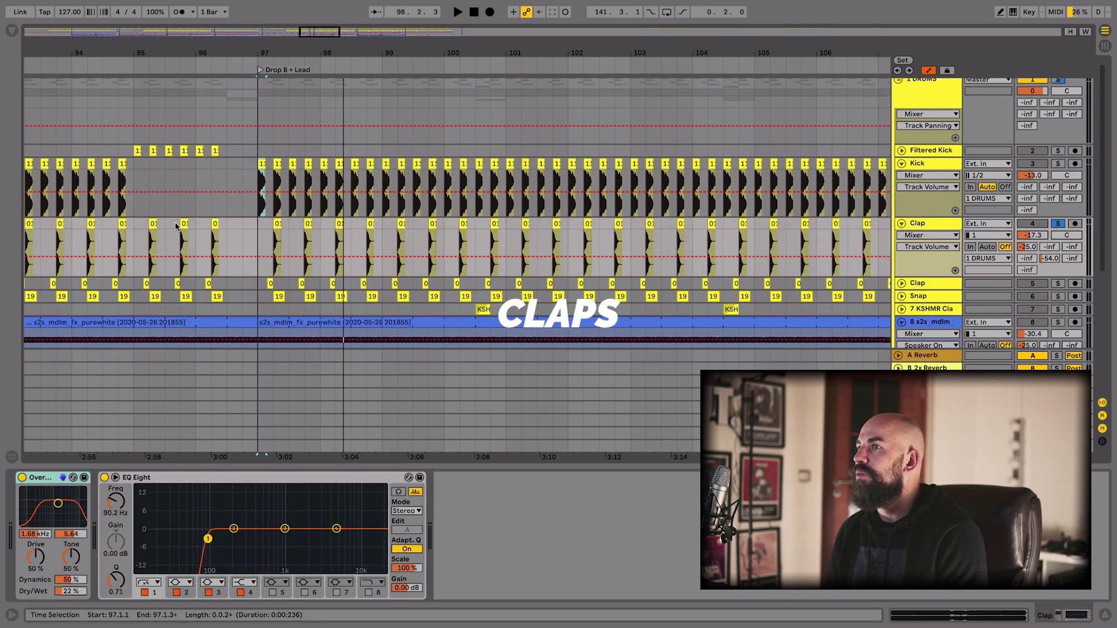
click(283, 58)
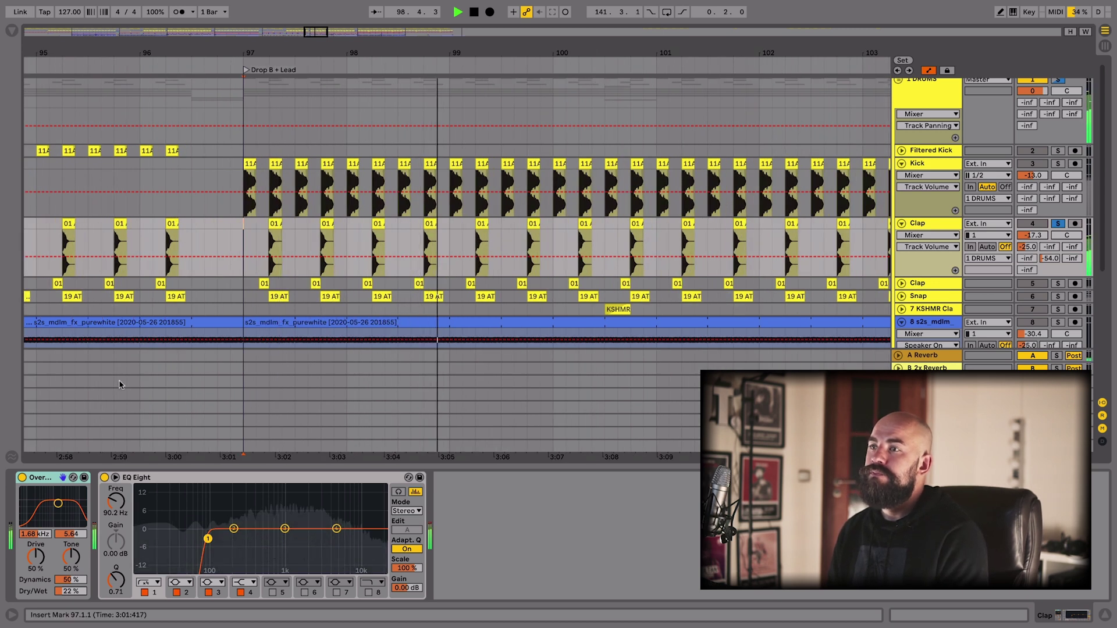
key(space)
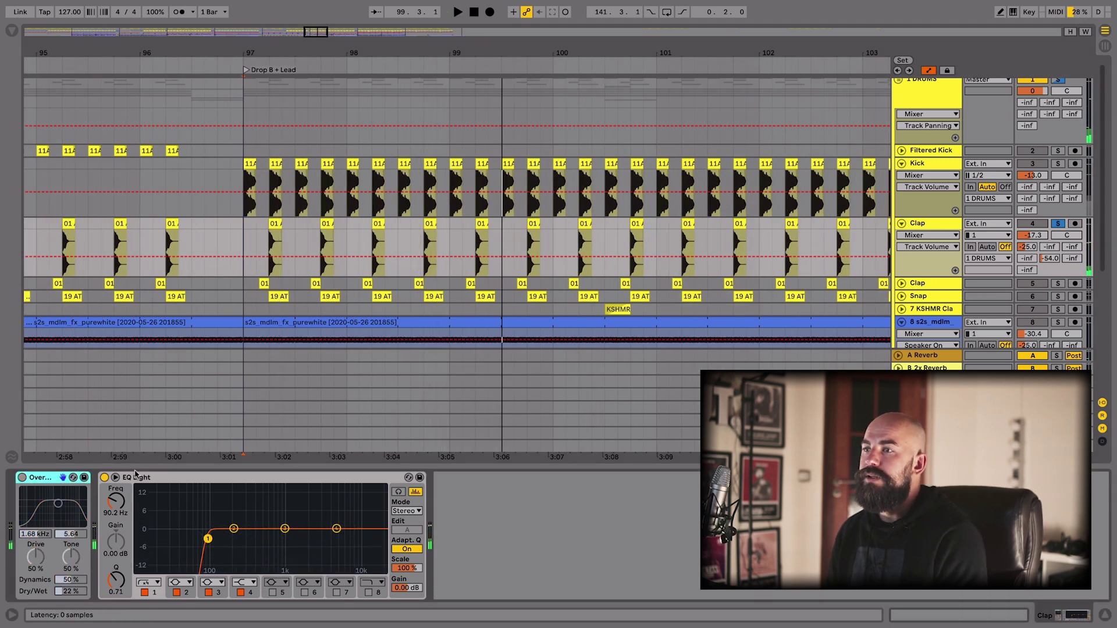
Bypass Overdrive and EQ Eight on the first Clap track and play the dry clap from bar 97
click(152, 475)
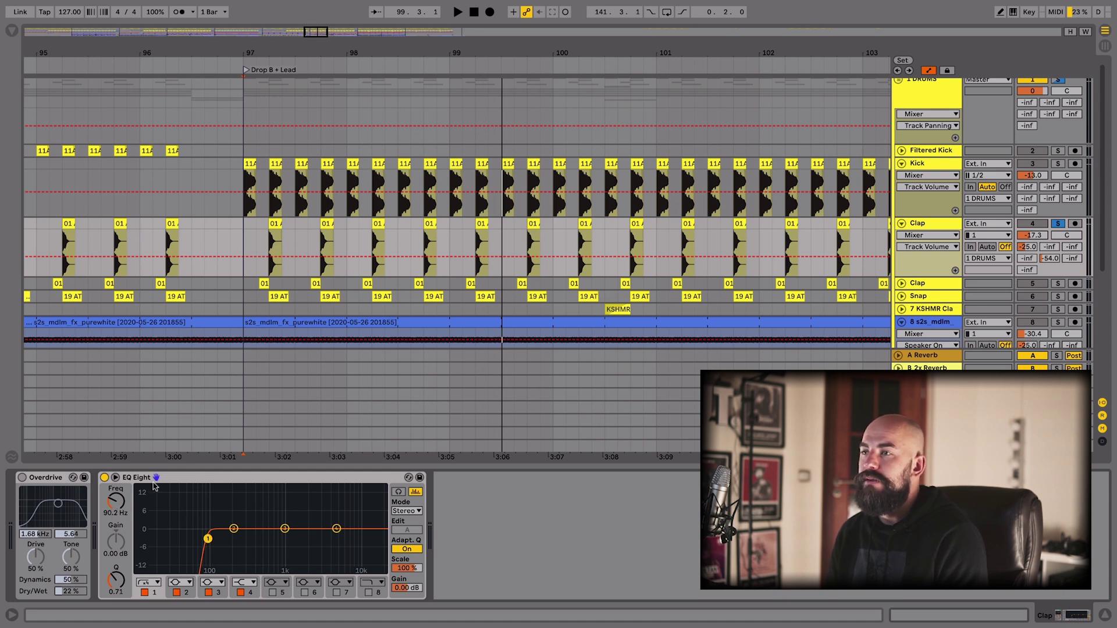
click(177, 476)
key(ctrl+0)
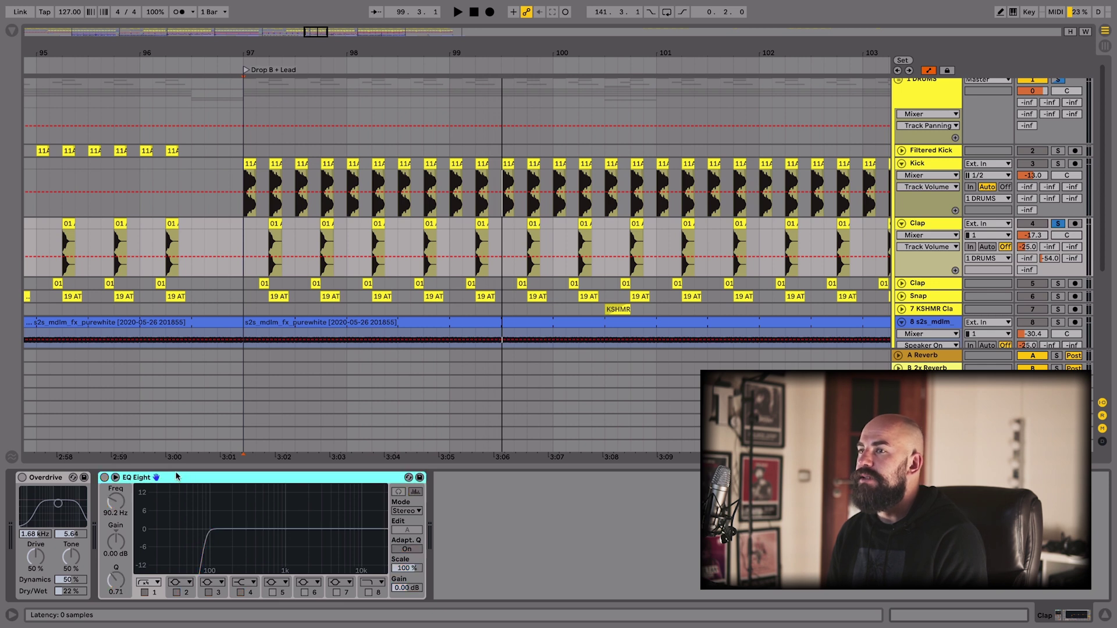
click(238, 225)
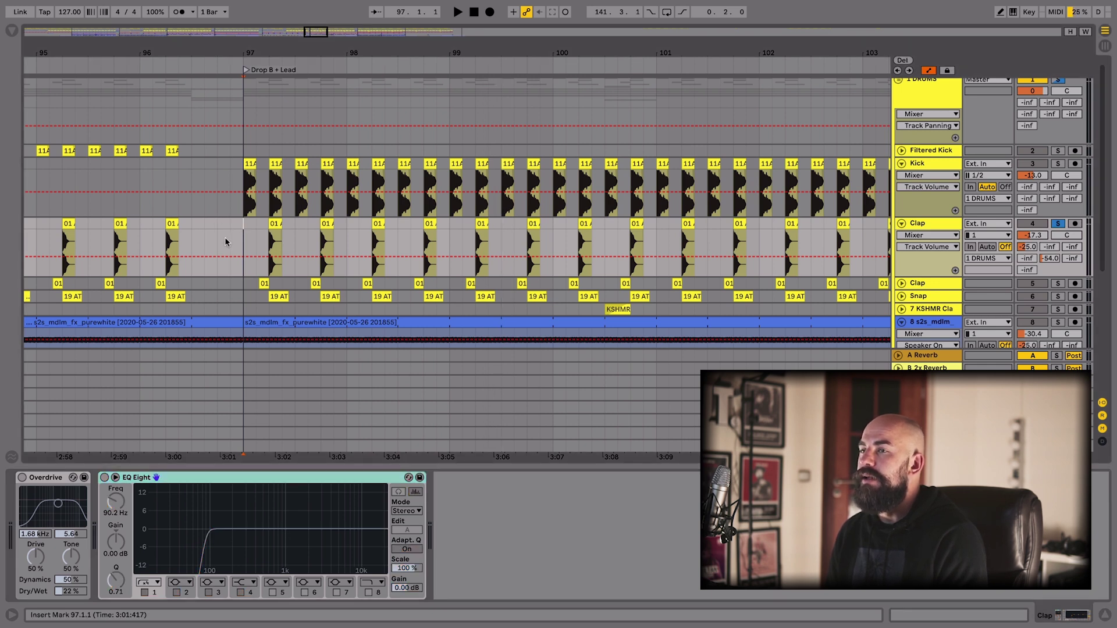
key(space)
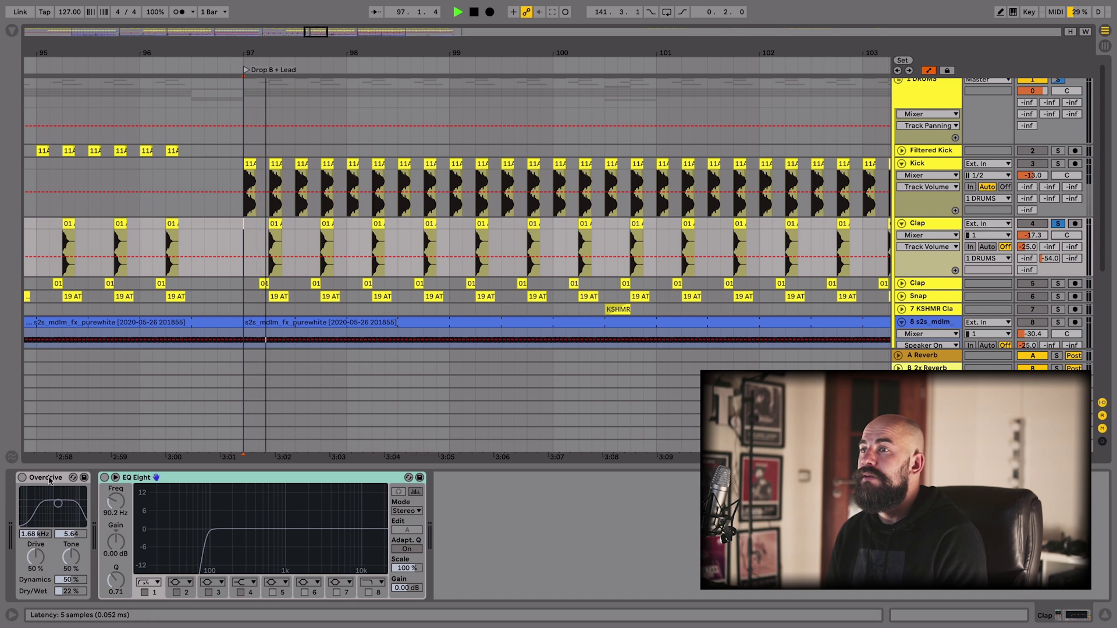
Re-enable Overdrive and EQ Eight one after the other while the clap plays, and stop playback
click(46, 477)
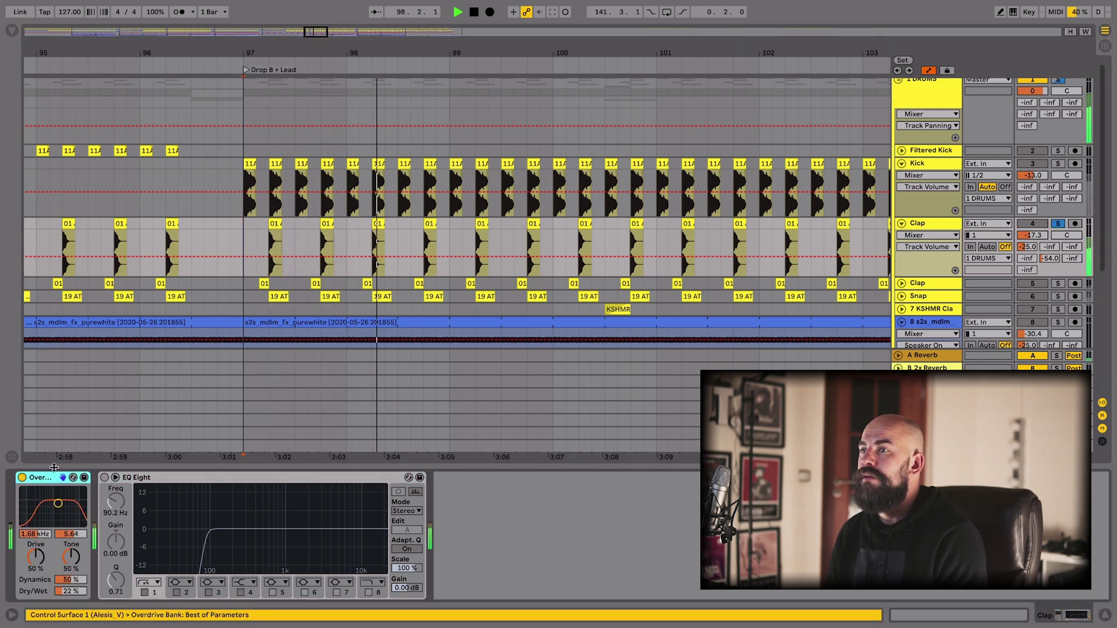
click(177, 479)
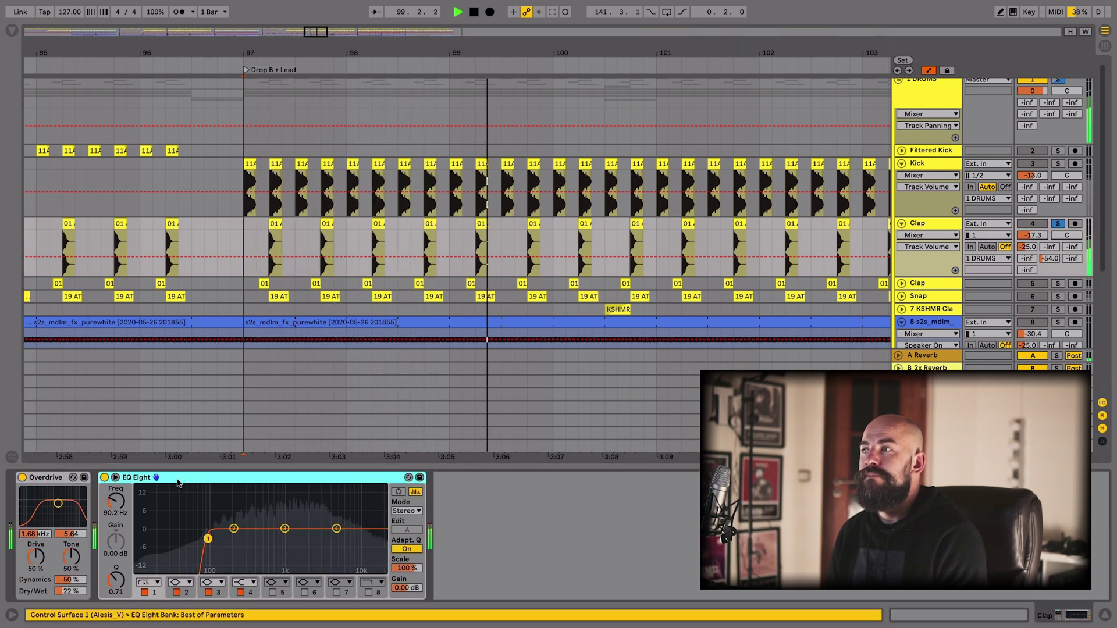
key(space)
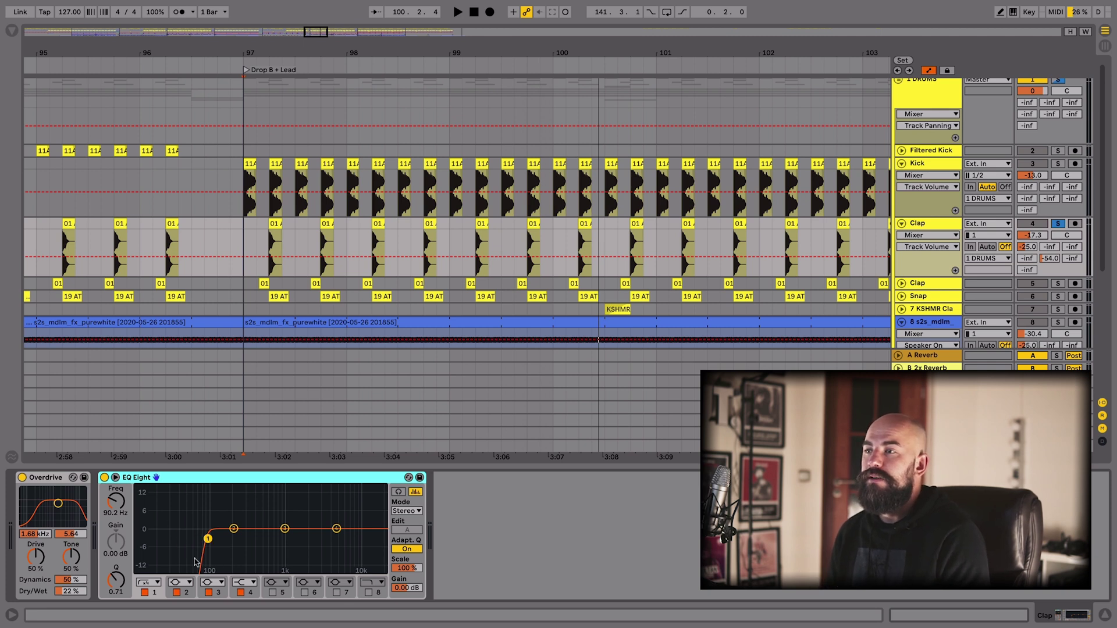
Try a high-cut filter on band 1 of the first Clap track's EQ Eight, audition it, and undo the change
click(148, 582)
click(149, 577)
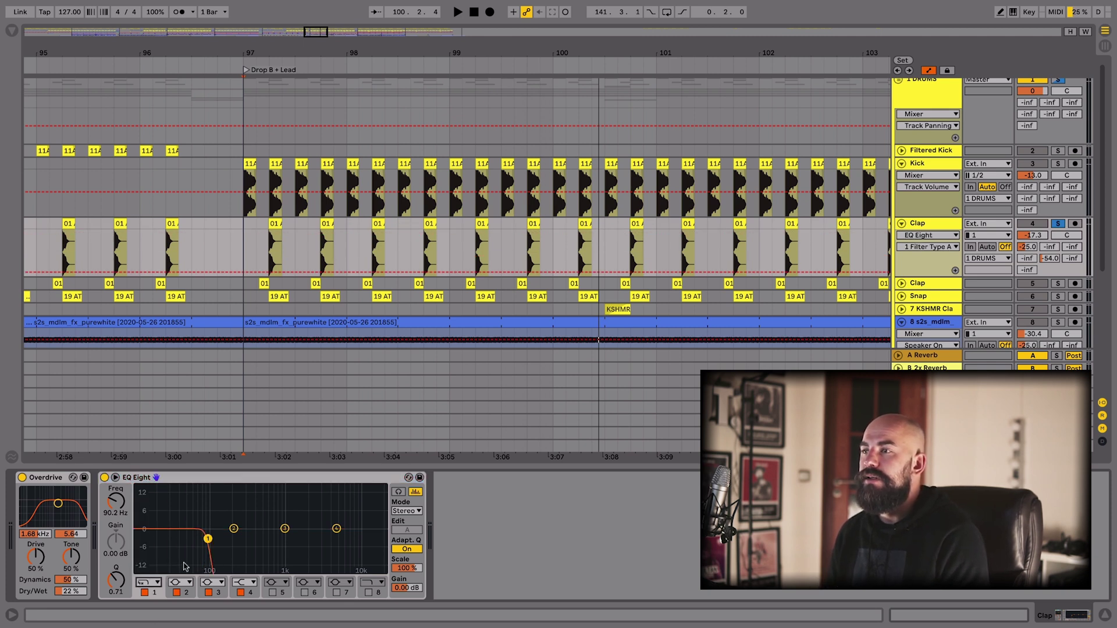
key(space)
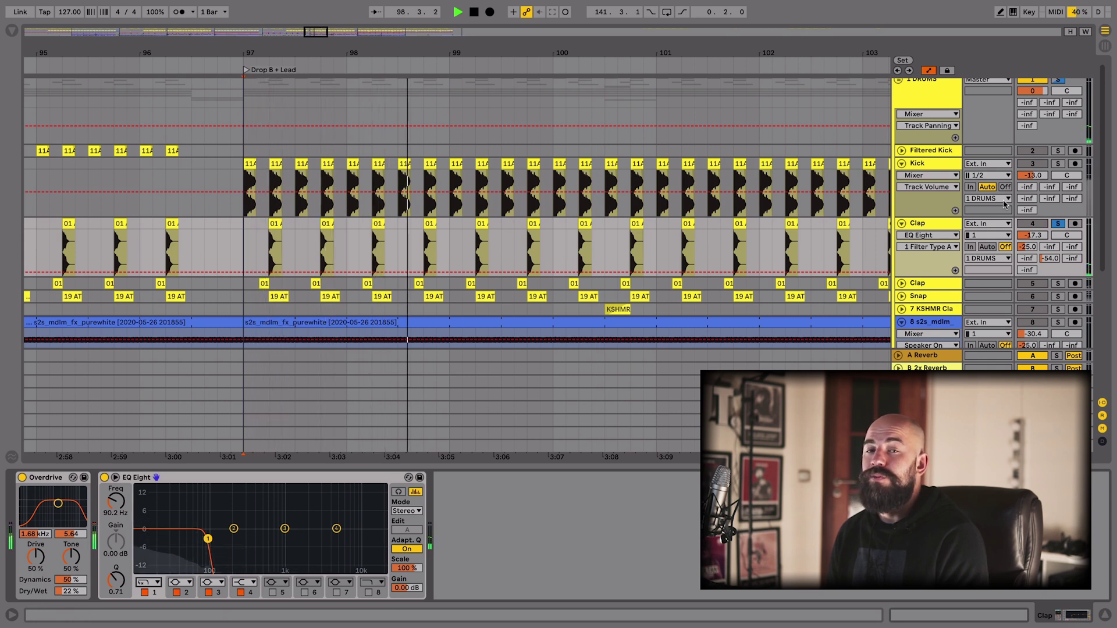
key(space)
key(ctrl+z)
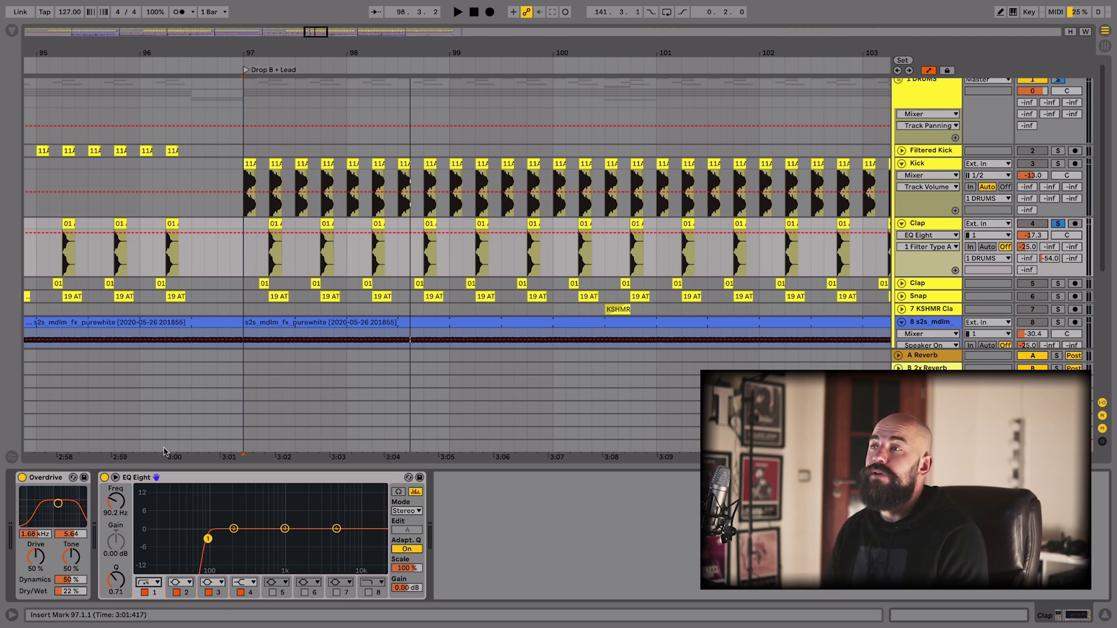
Fold the first Clap and Kick tracks, then solo and unfold the second Clap track with its devices shown
scroll(898, 223, up, 1)
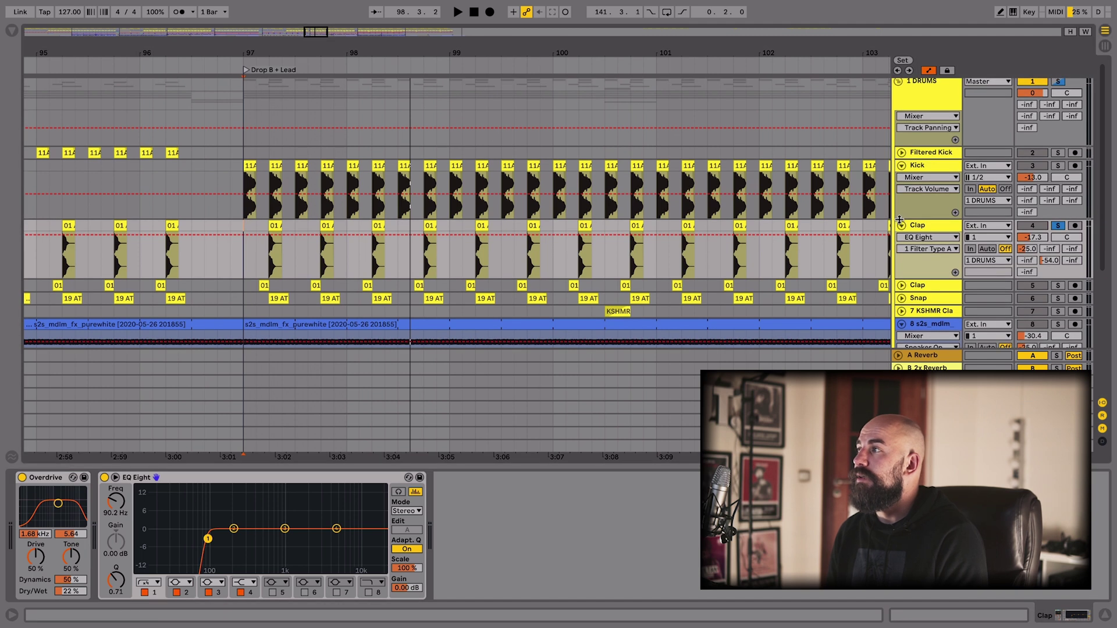
click(901, 226)
click(901, 165)
click(925, 192)
click(1058, 192)
key(Right)
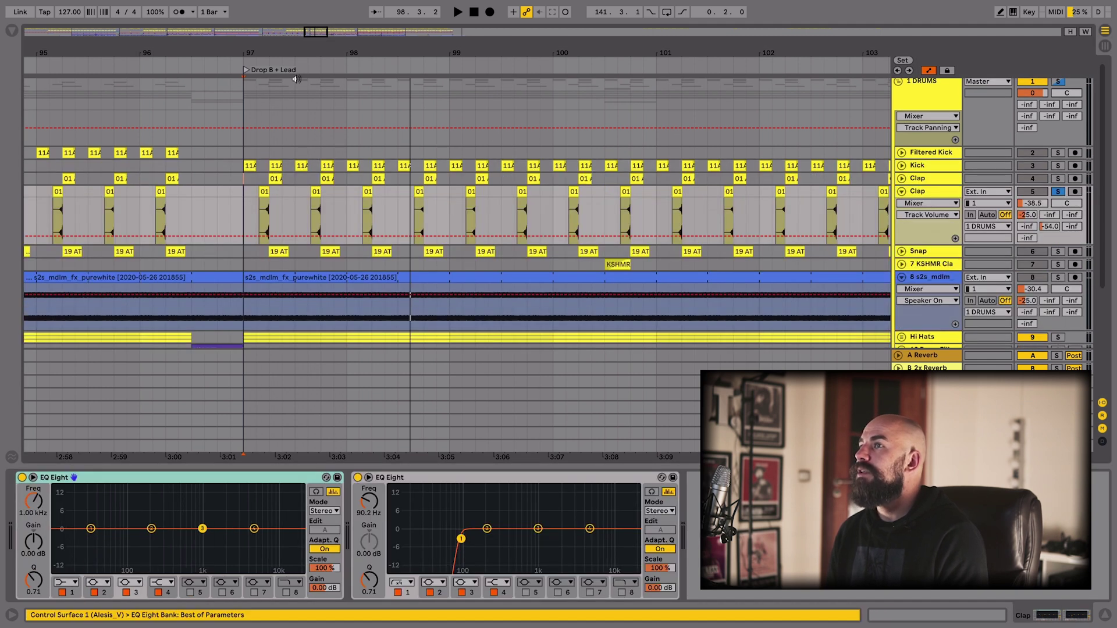
Zoom in on bar 97 and briefly unfold the first Clap track to compare its clip with the reversed clap
drag(265, 54, 279, 108)
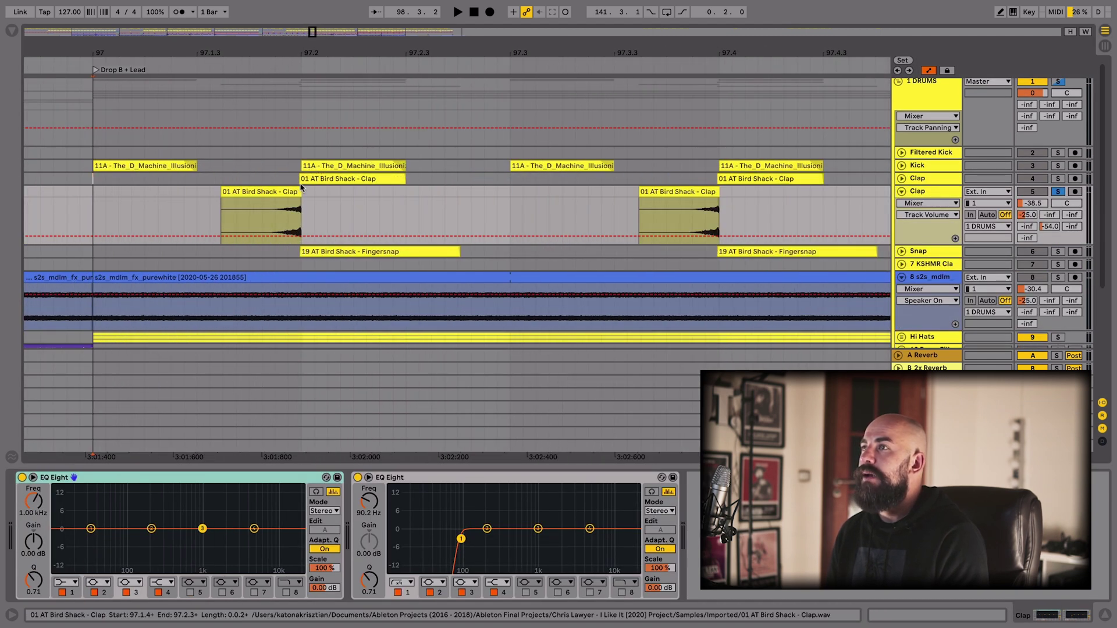
click(900, 179)
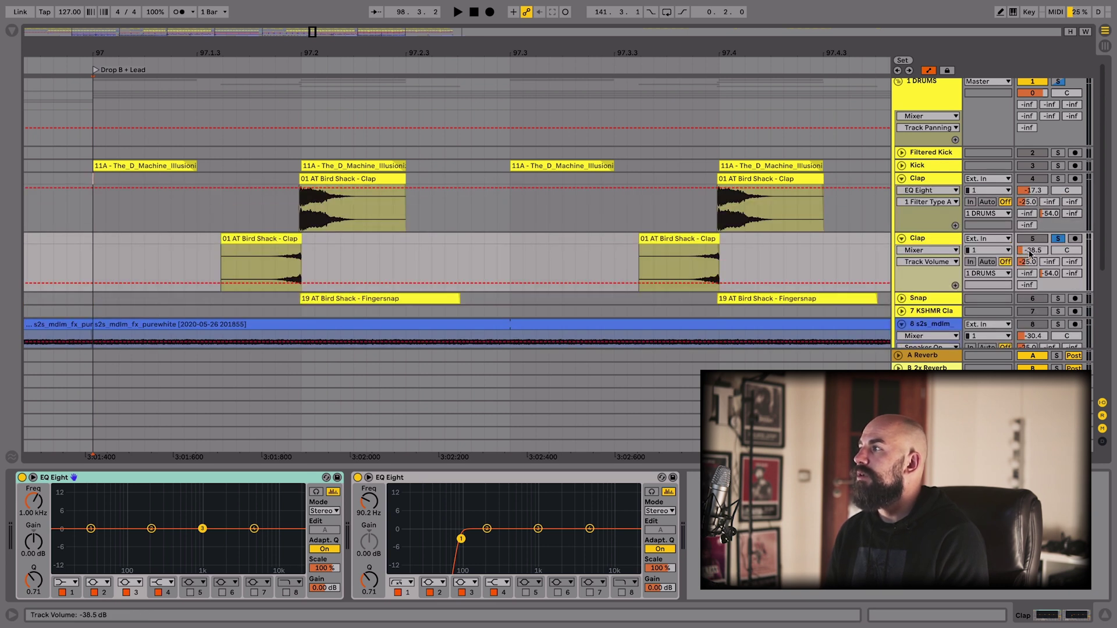
click(900, 178)
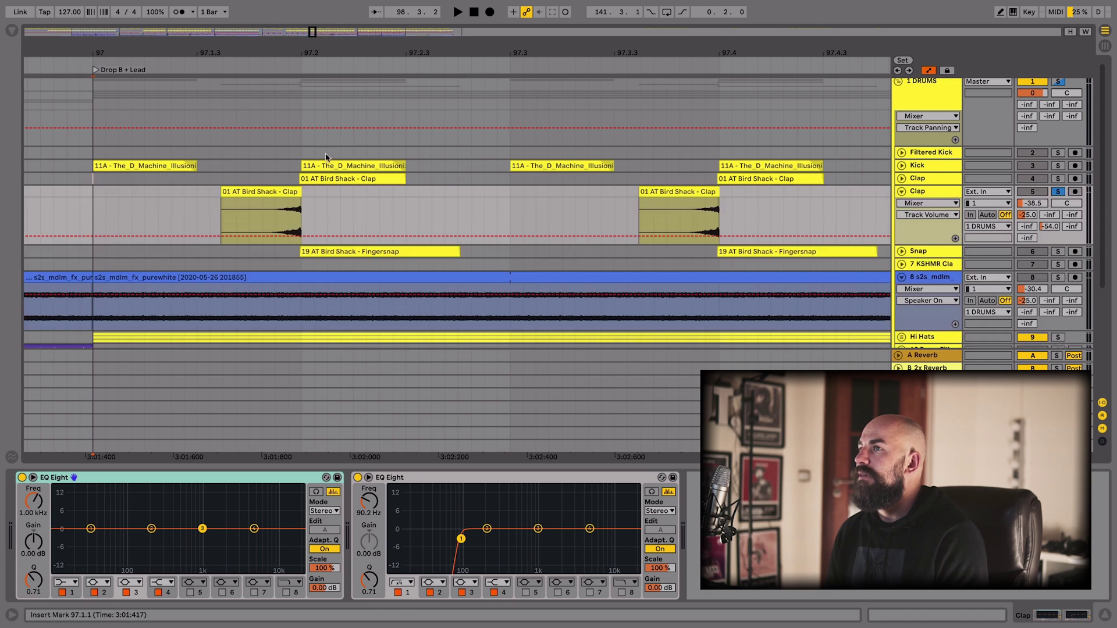
Play from bar 97 with Kick and first Clap soloed, toggling the second Clap's solo to compare the groove with and without it
scroll(205, 203, down, 4)
key(space)
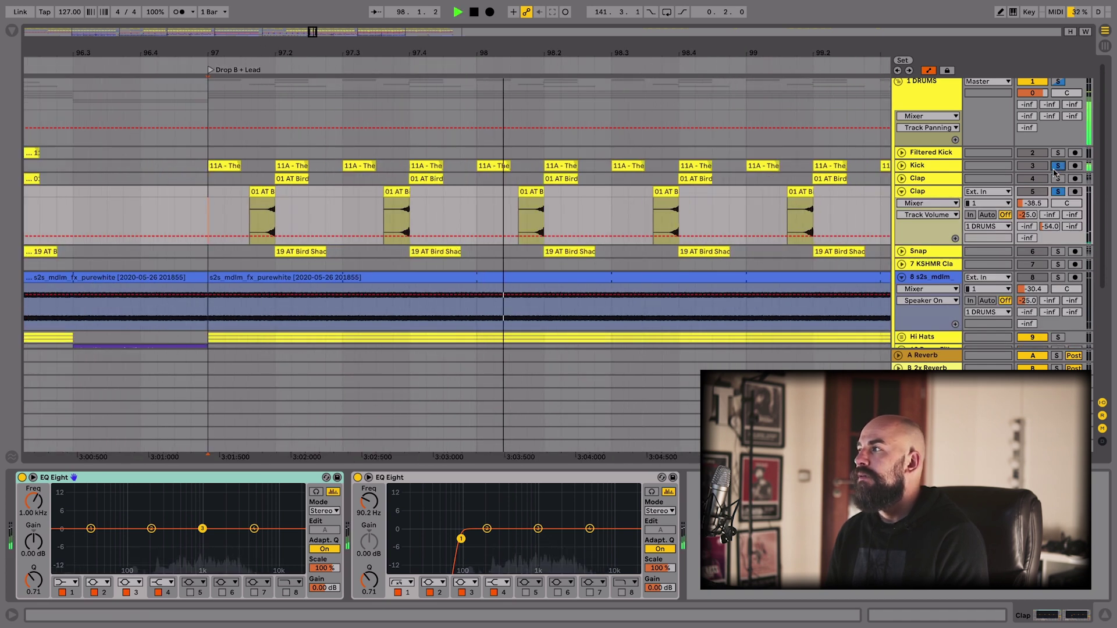
click(1057, 165)
click(1057, 178)
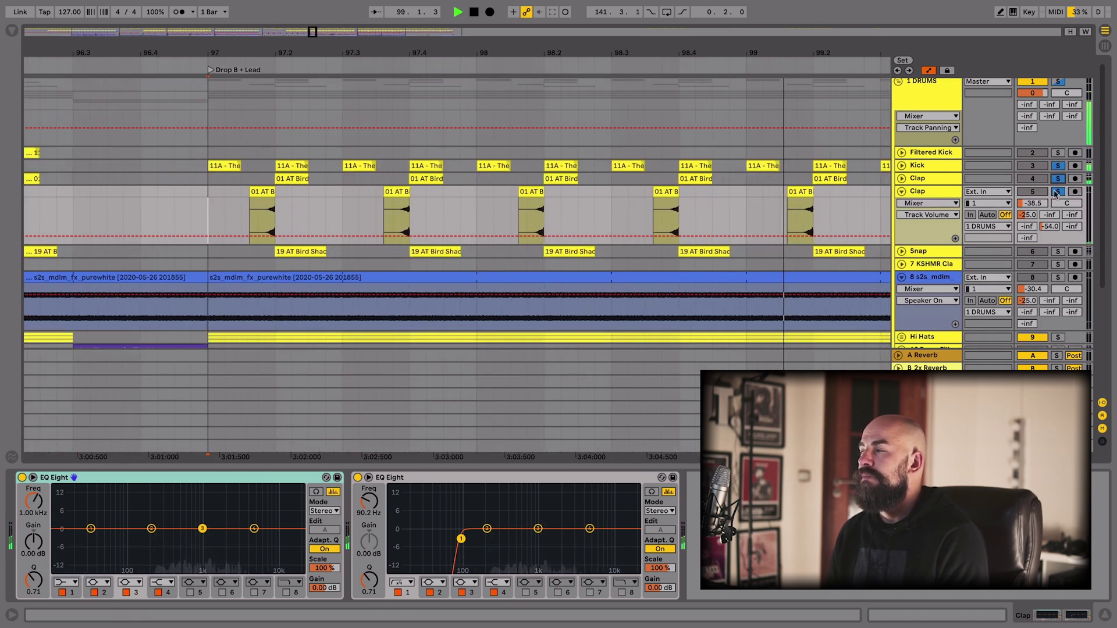
click(1057, 192)
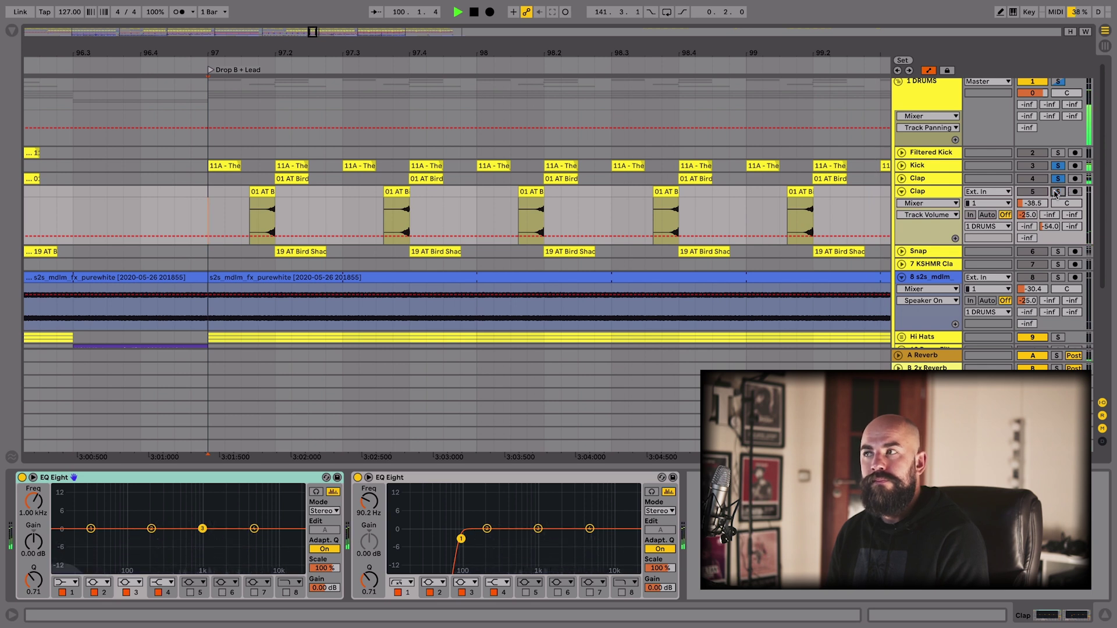
key(space)
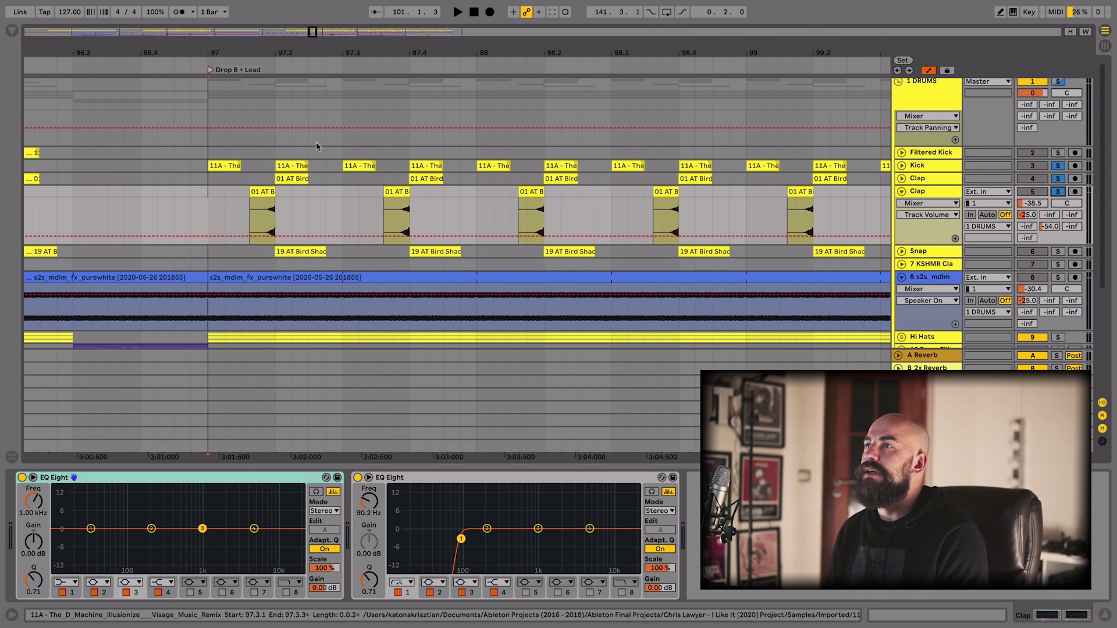
Step through the A to E return tracks' devices, briefly trying the second Clap's reverb send at -23.0 dB before restoring -25.0 dB
key(minus)
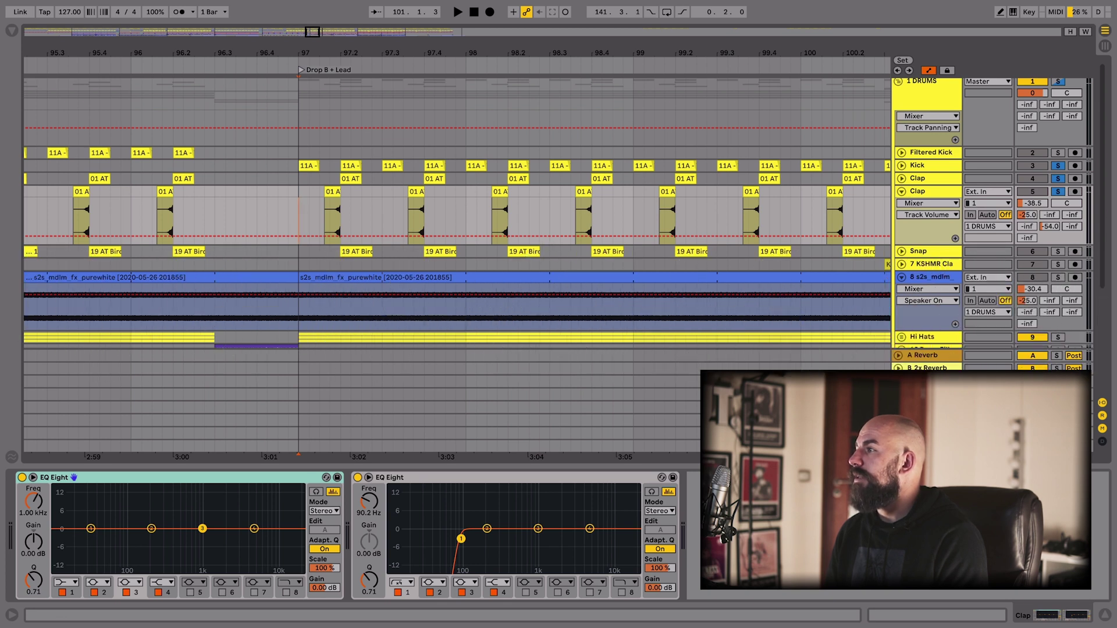
click(927, 356)
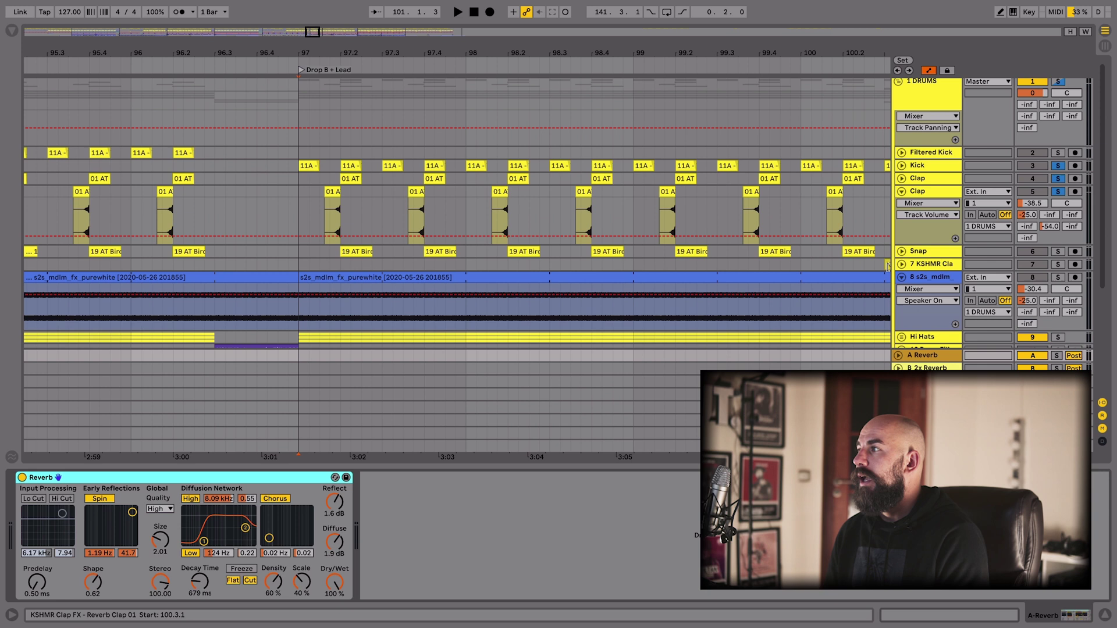
mouse_move(1029, 217)
mouse_down()
mouse_move(1029, 250)
mouse_move(1029, 215)
mouse_up()
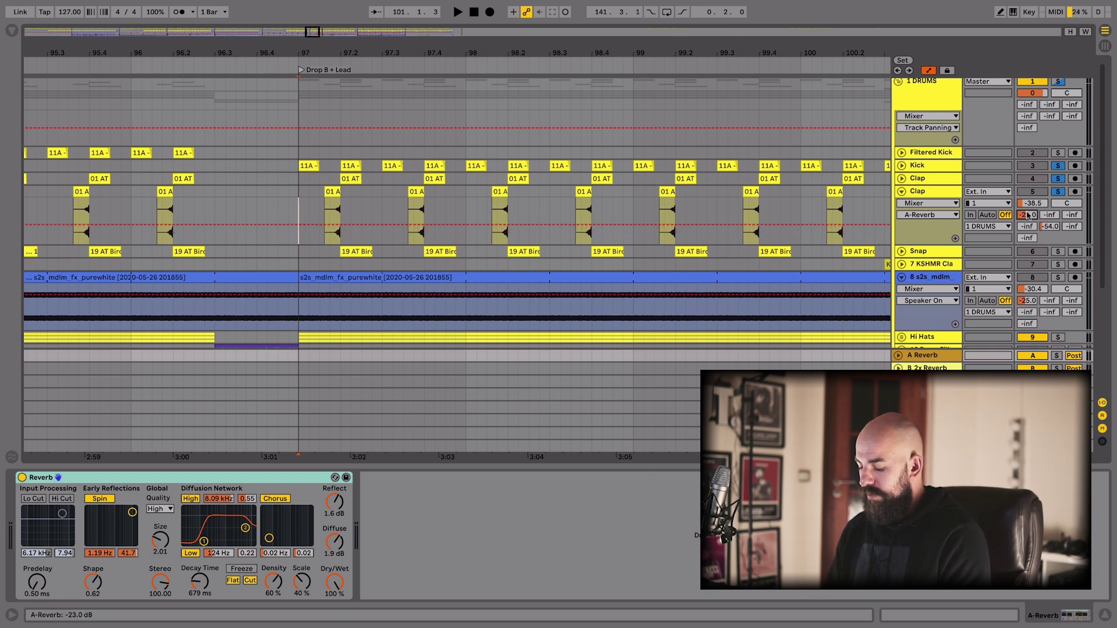
drag(1027, 215, 1027, 218)
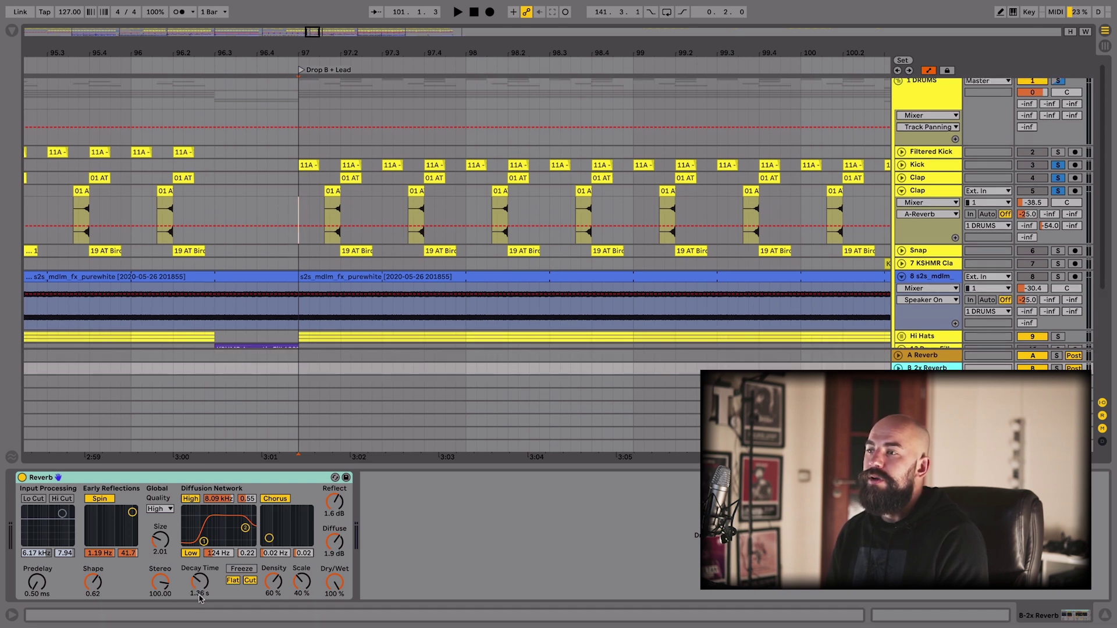
key(Down)
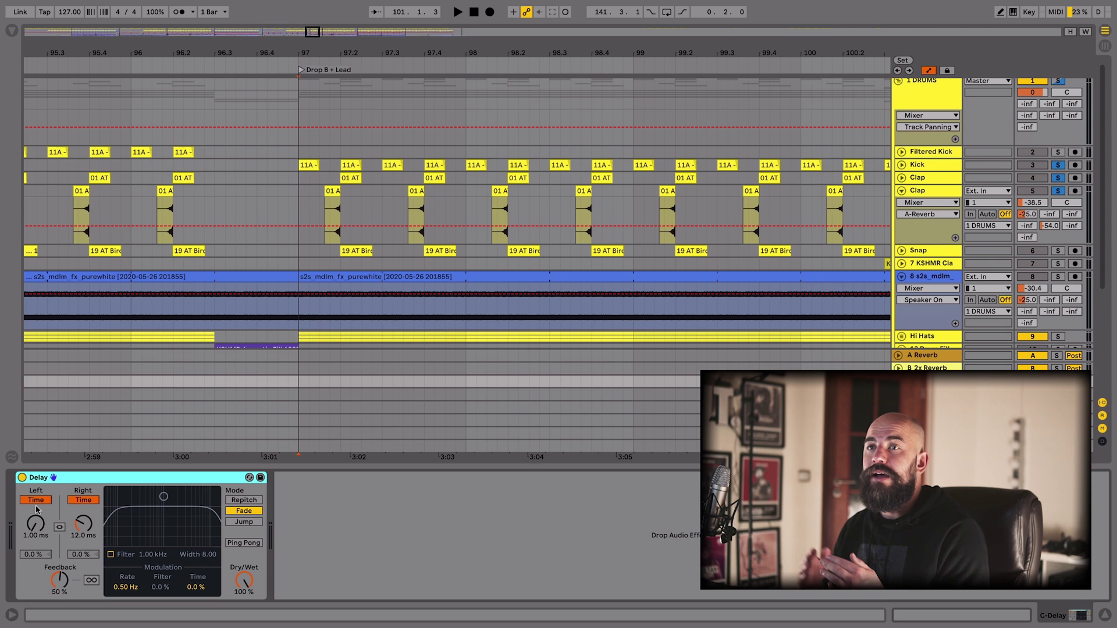
key(Down)
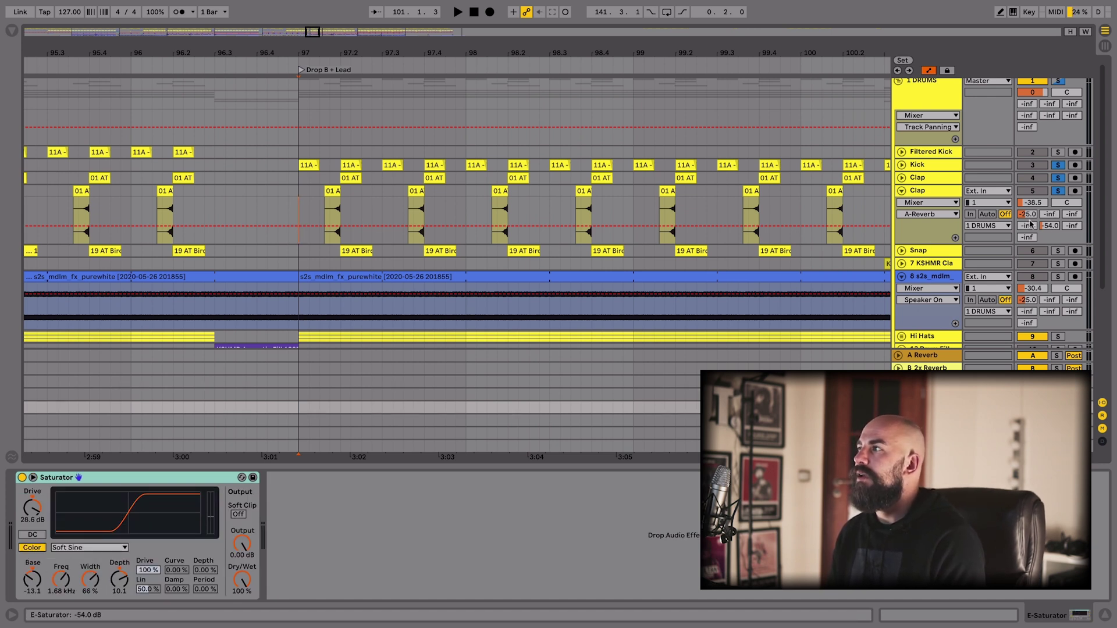
Solo and unfold the first Clap track, audition its E-Saturator send at 0 dB, and bring the send back to -54.0 dB
click(902, 178)
key(space)
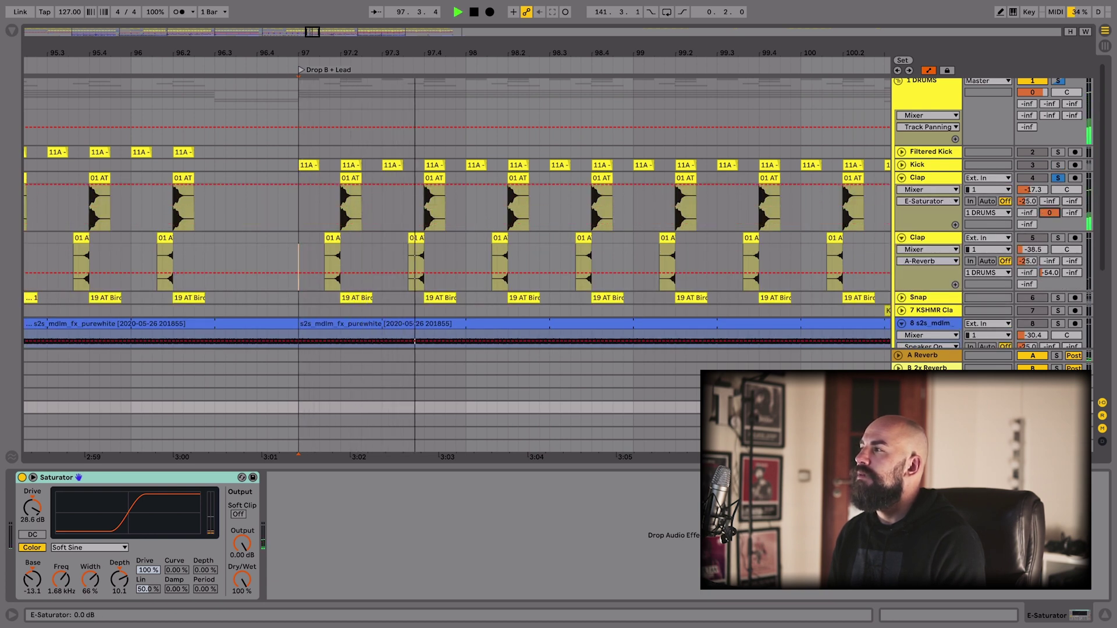
drag(1049, 213, 1049, 262)
key(space)
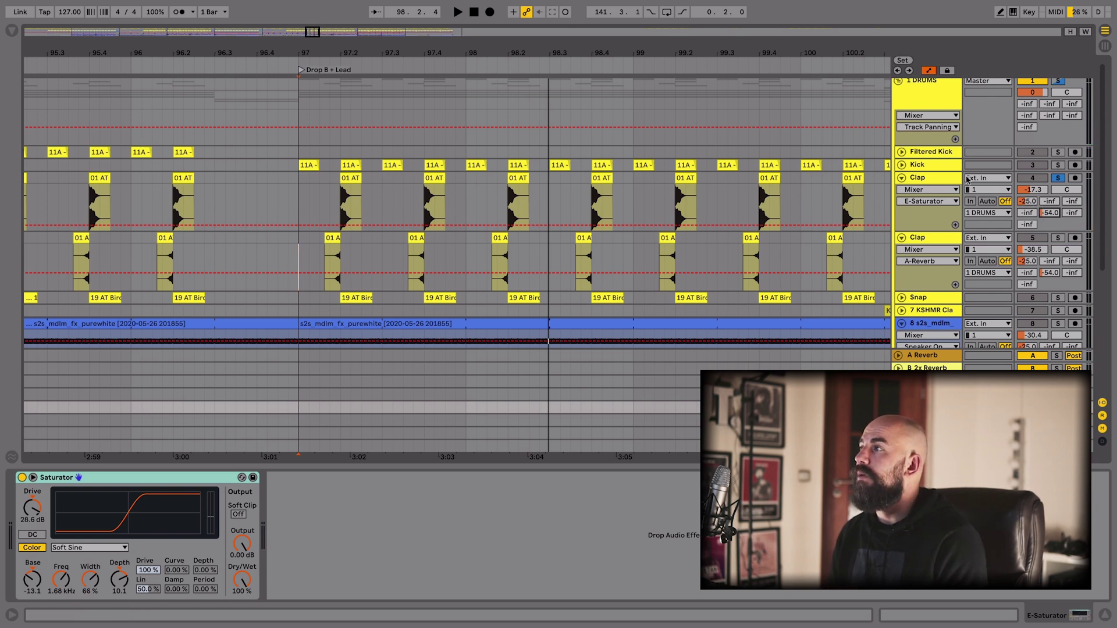
Fold both Clap tracks and examine the devices on the F Ping and G Cathedral return tracks
click(902, 177)
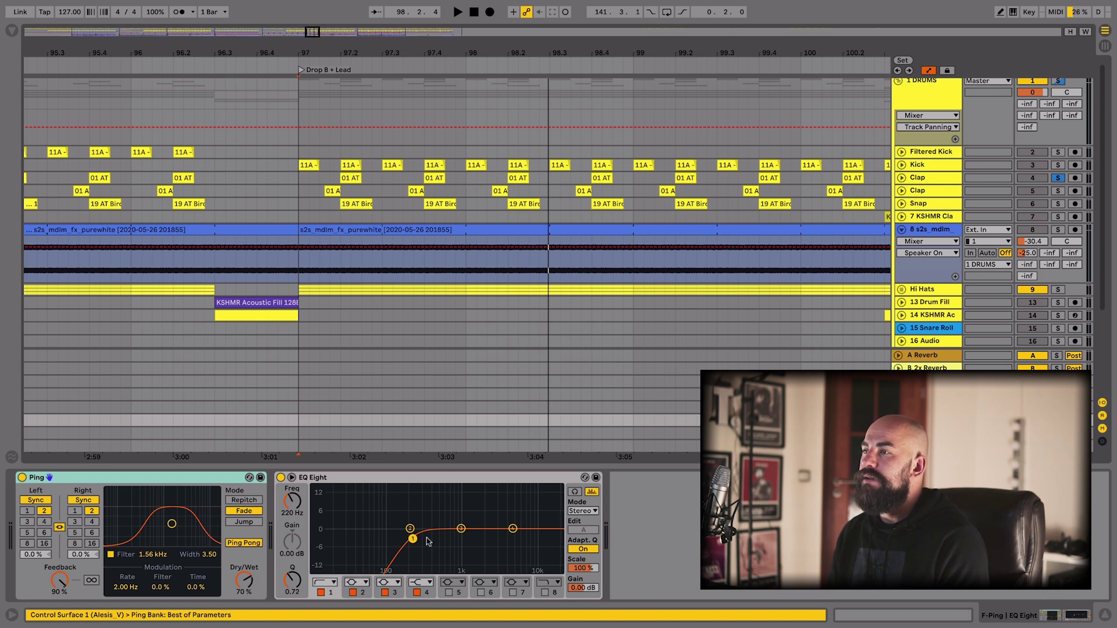
click(375, 478)
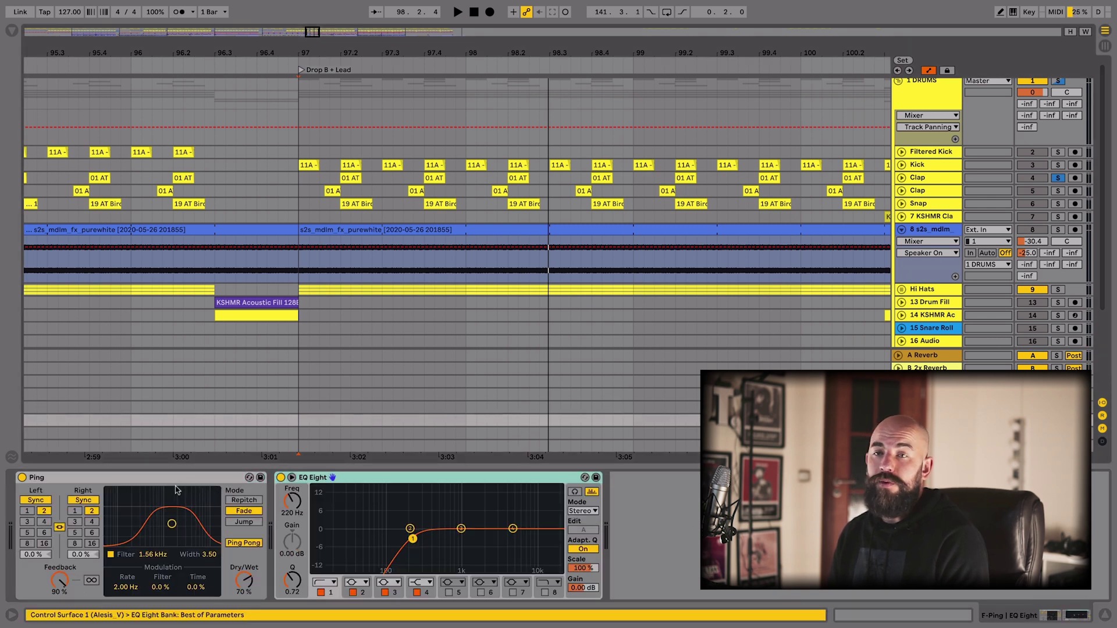
click(927, 433)
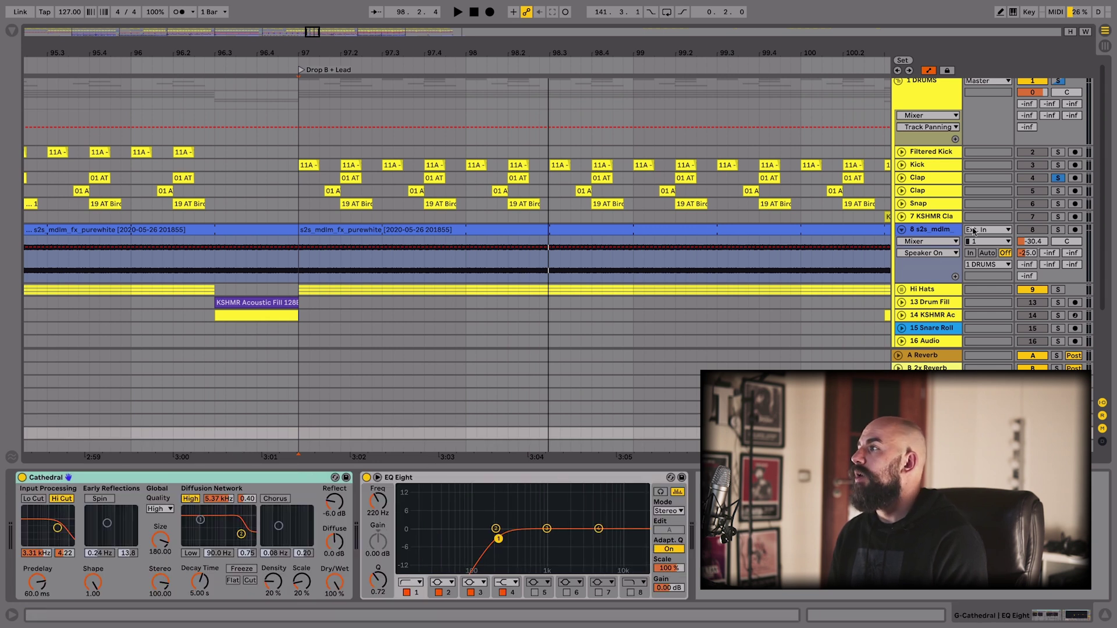
Fold the s2s_mdlm track, and solo and unfold the Snap track with its devices shown
click(901, 229)
click(911, 203)
click(919, 178)
click(919, 192)
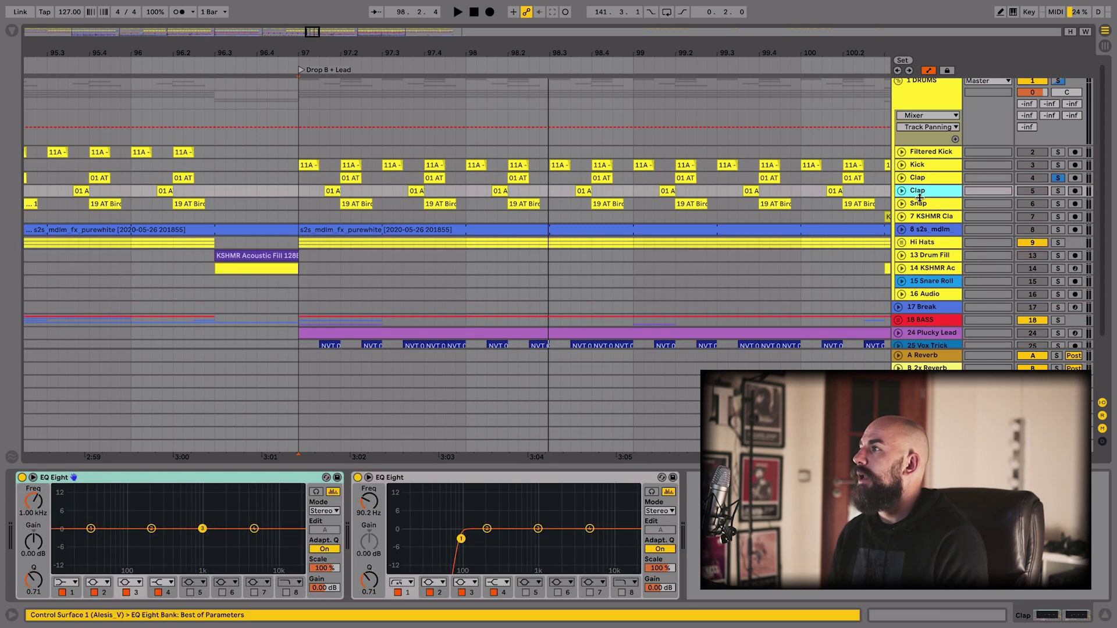
click(918, 203)
click(901, 203)
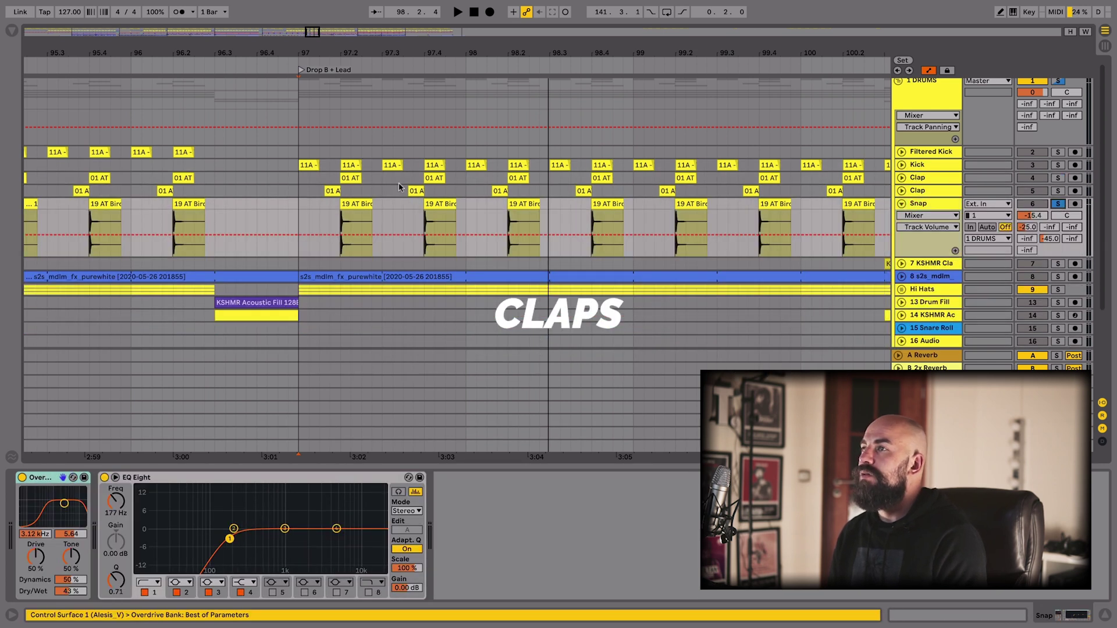
Bypass Overdrive and EQ Eight on the Snap track and play the dry snap from just after bar 97
click(319, 204)
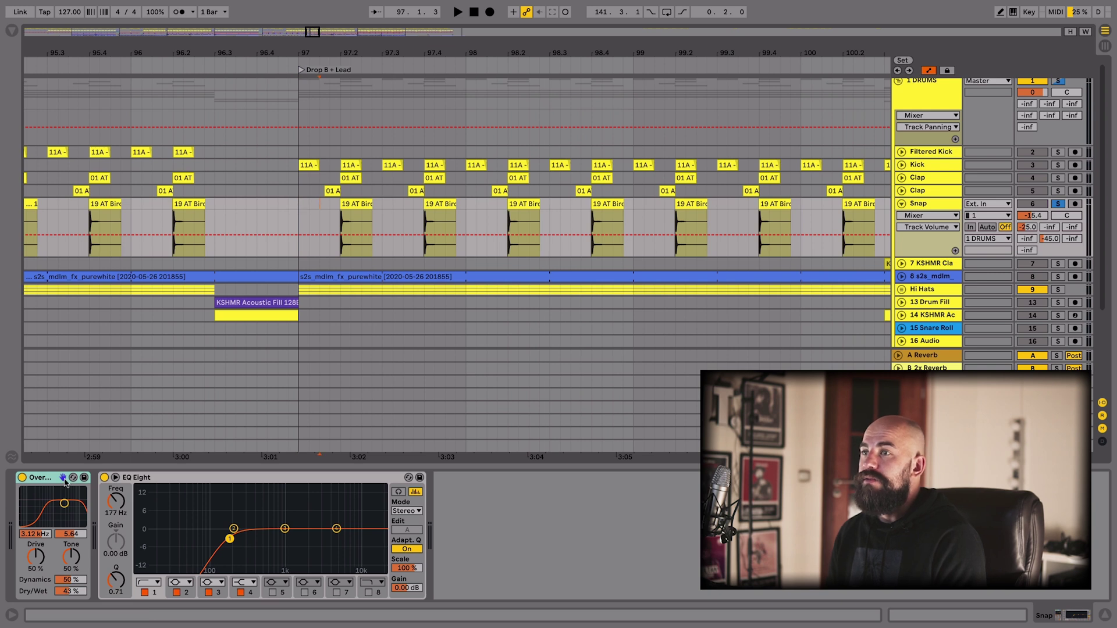
click(22, 477)
click(105, 477)
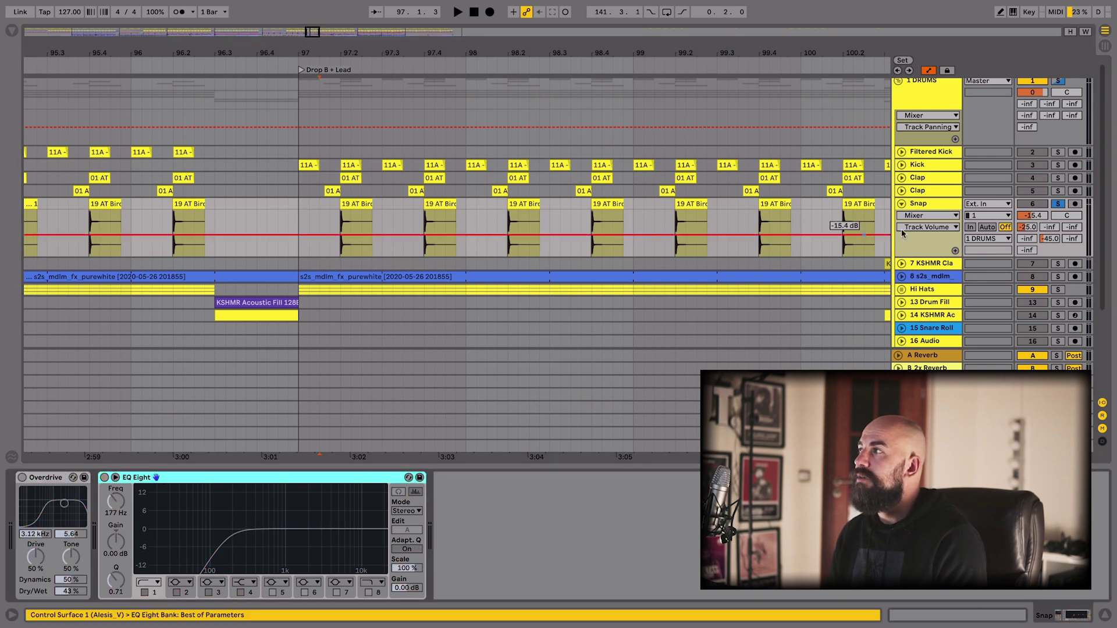
key(space)
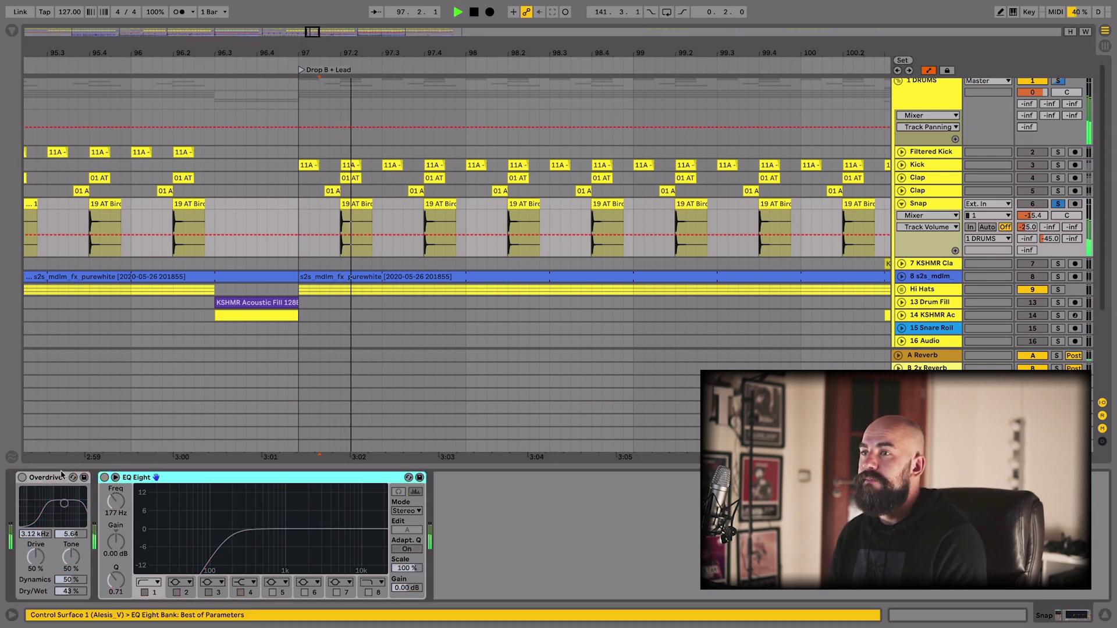
Re-enable Overdrive and EQ Eight one after the other while the snap plays, and stop playback
click(47, 478)
key(0)
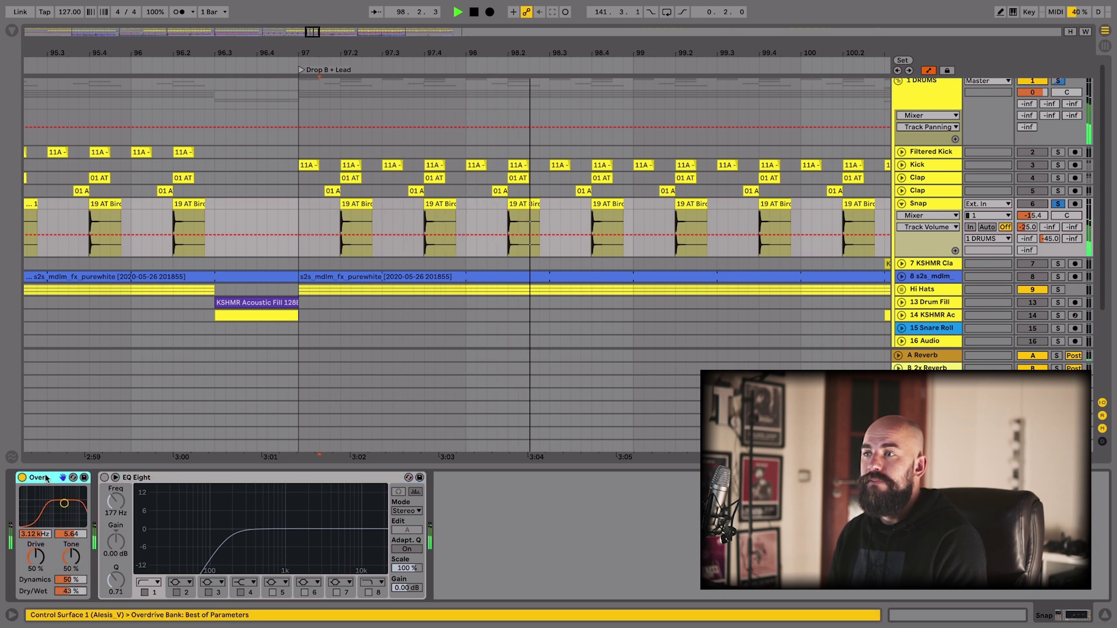
click(181, 477)
key(0)
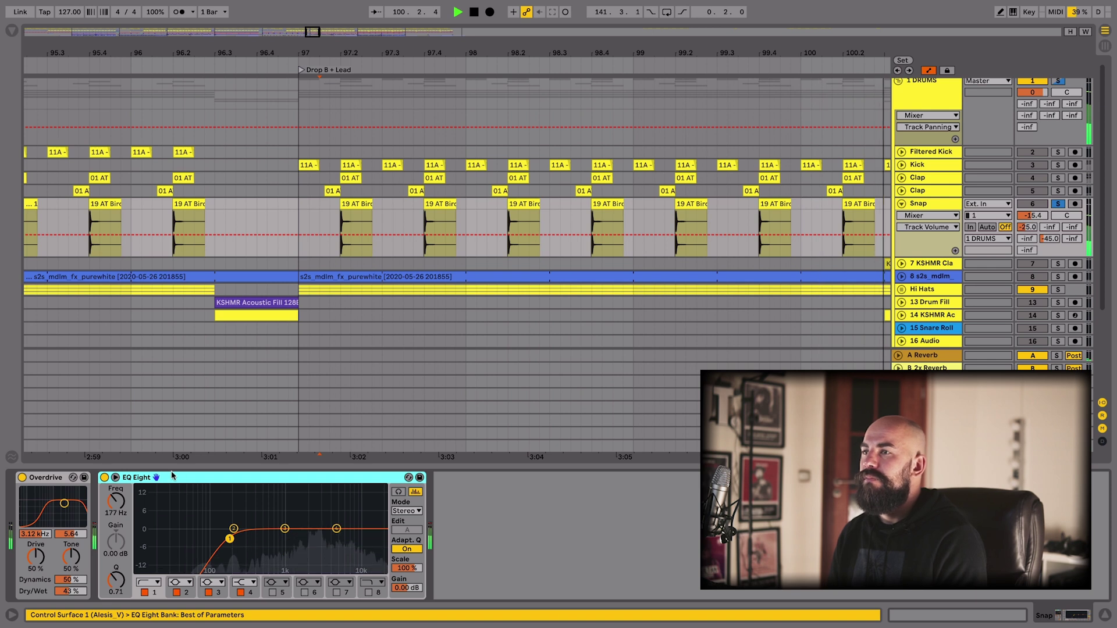
key(space)
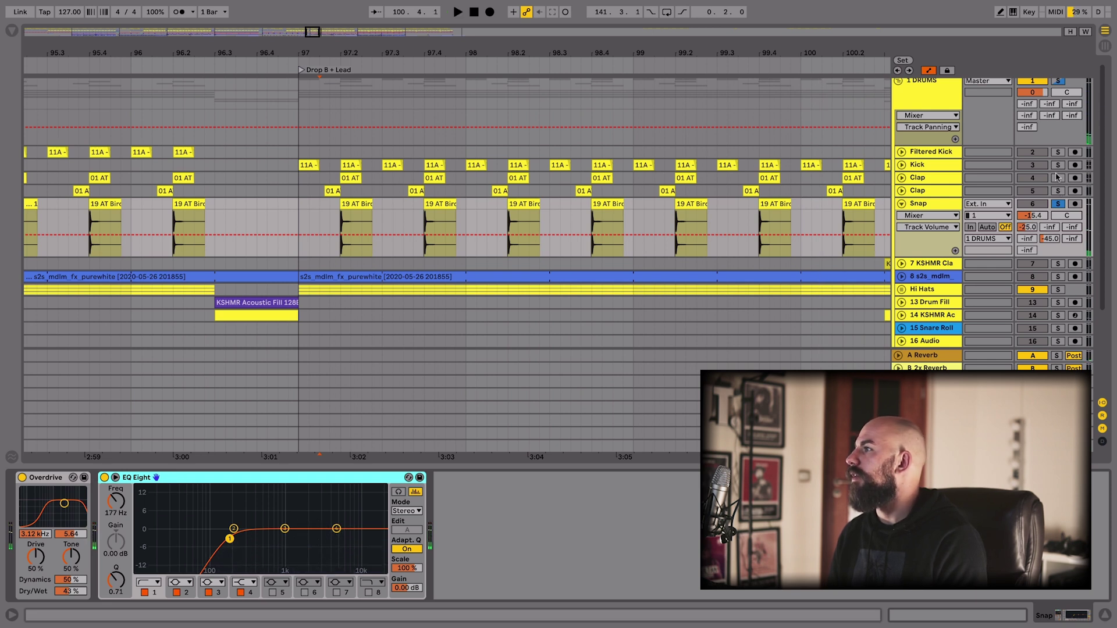
Solo the first Clap along with the Snap, audition both from bar 97, and unfold the KSHMR Clap track
click(1057, 177)
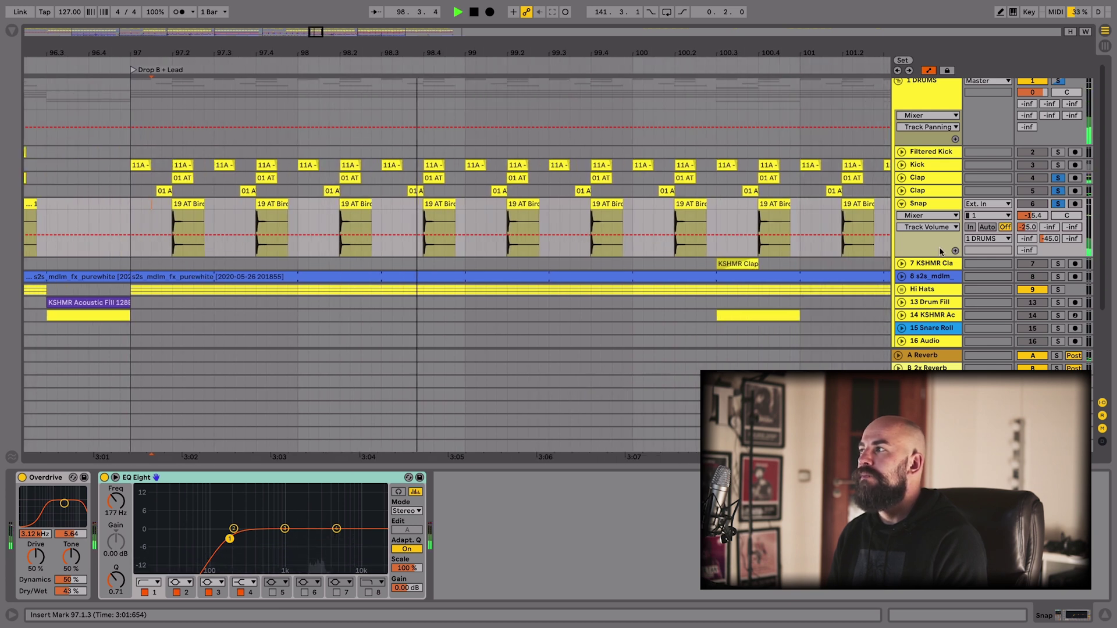
click(901, 263)
key(space)
Locate the reverb clap clip on the KSHMR Clap track, solo the track, and set the playback start at 100.2.1
drag(492, 264, 700, 265)
click(657, 274)
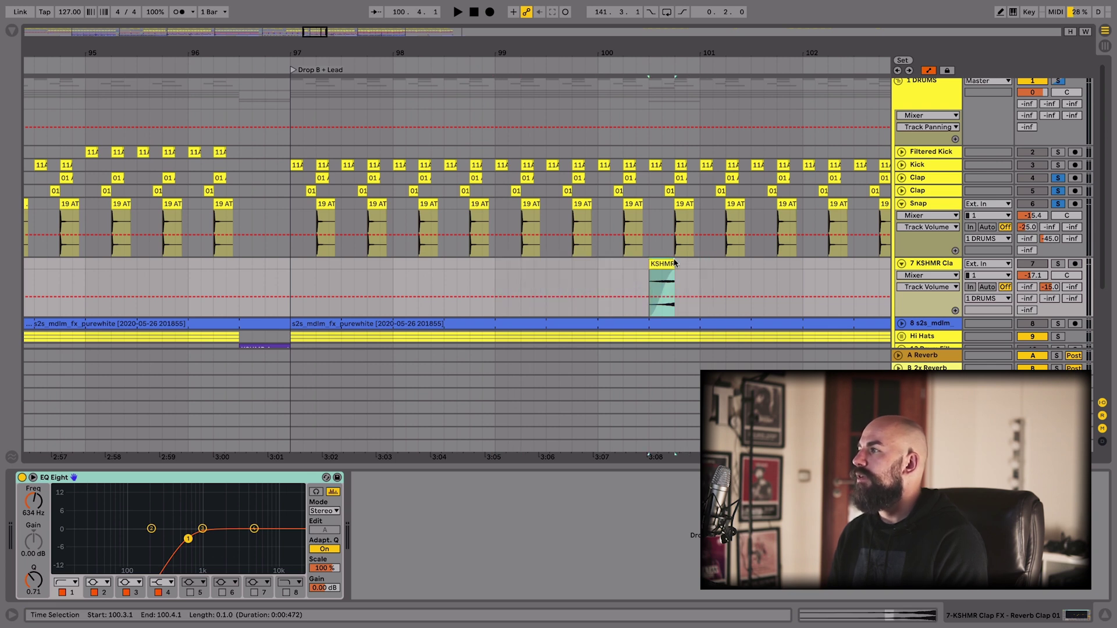
click(624, 267)
scroll(623, 265, right, 3)
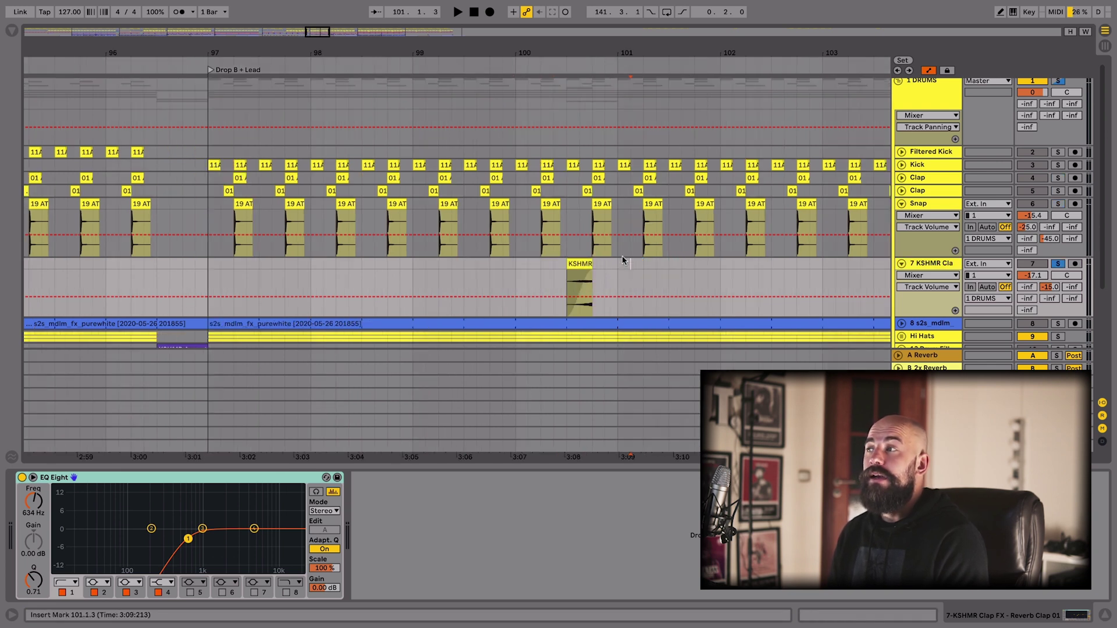
click(541, 256)
Hide the device view, look over the tracks around bar 100, and play the soloed KSHMR reverb clap
scroll(541, 257, down, 5)
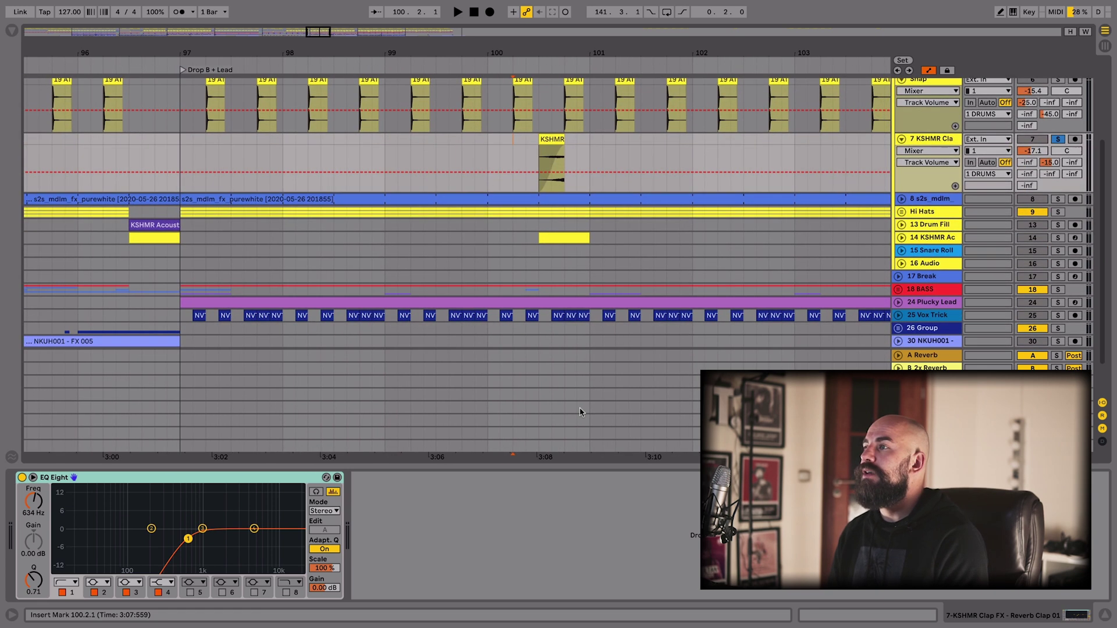
key(ctrl+alt+l)
scroll(466, 277, up, 4)
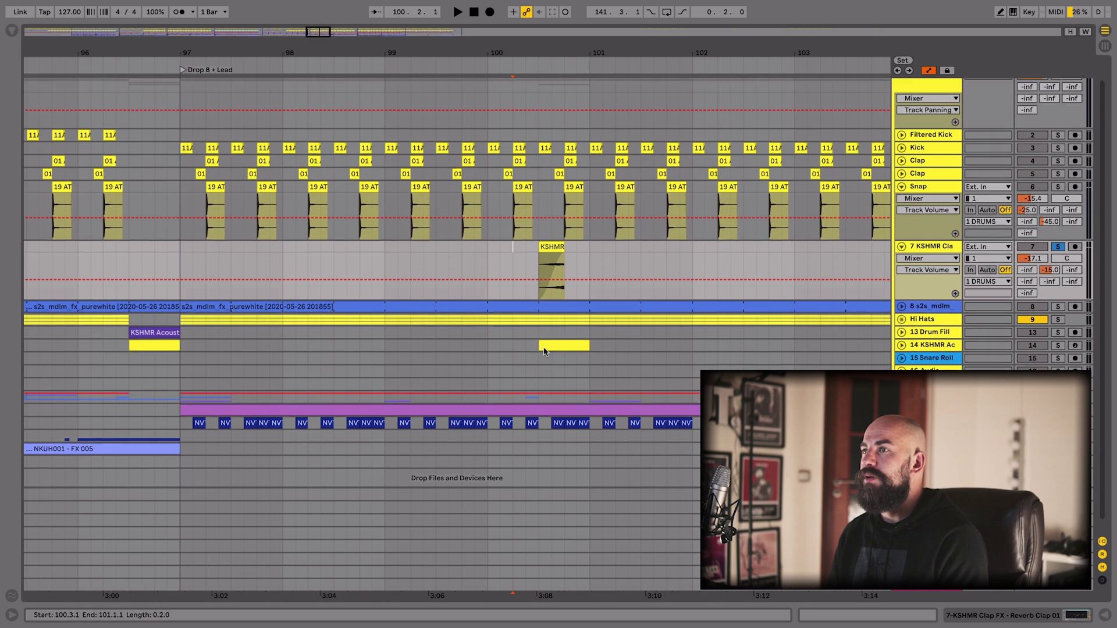
click(1057, 260)
key(space)
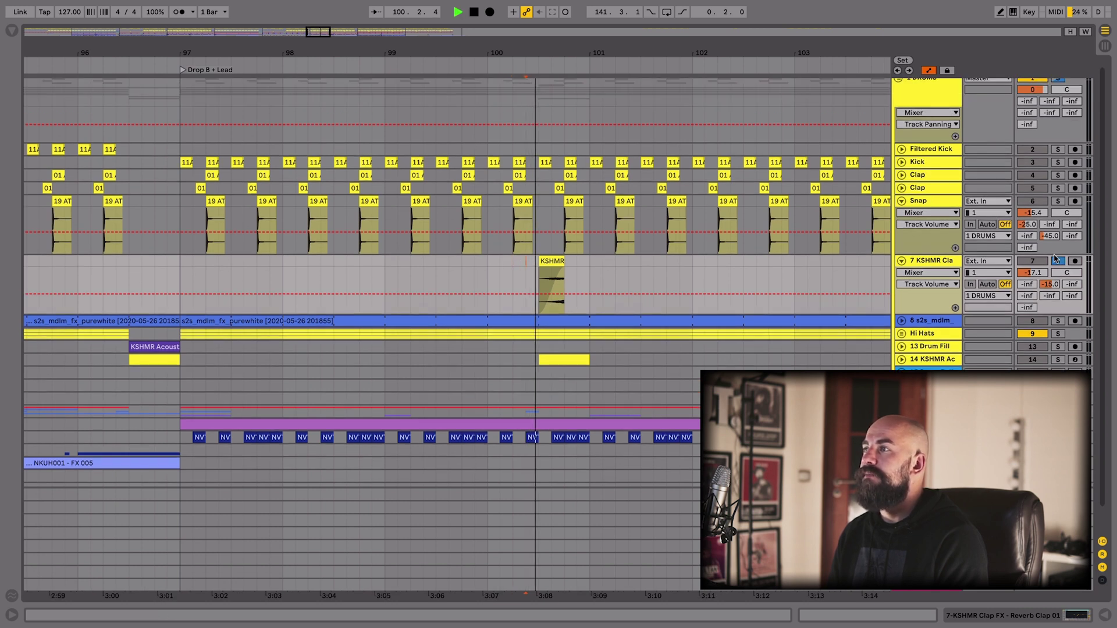
Solo and unfold the s2s_mdlm_fx_purewhite track, and play it from bar 97 with its Compressor and Overdrive bypassed
click(1058, 320)
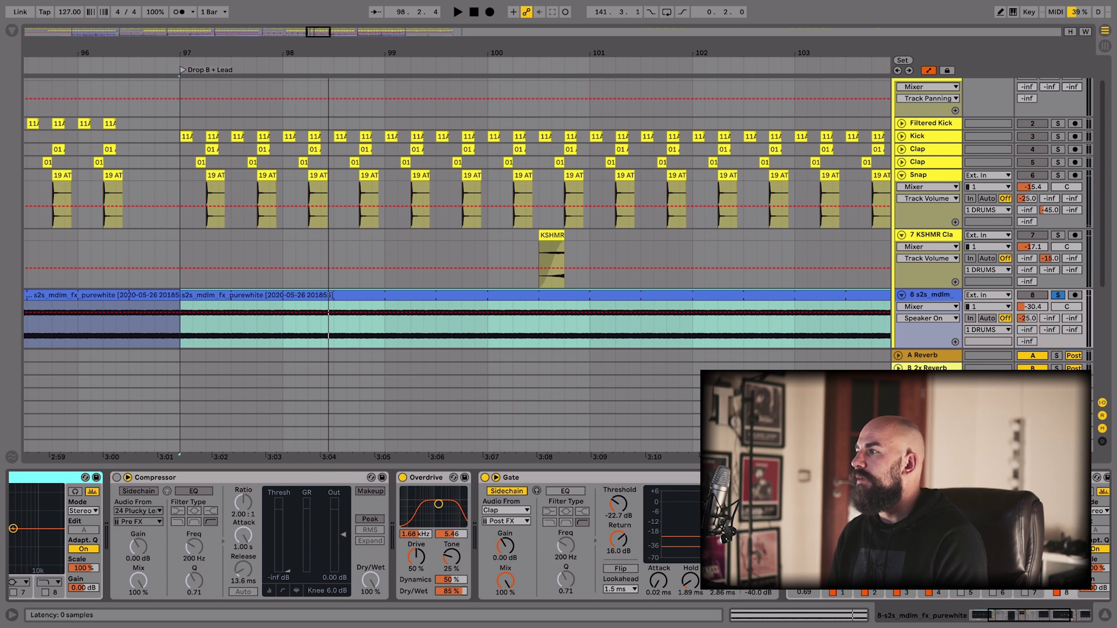
scroll(205, 474, left, 3)
click(428, 478)
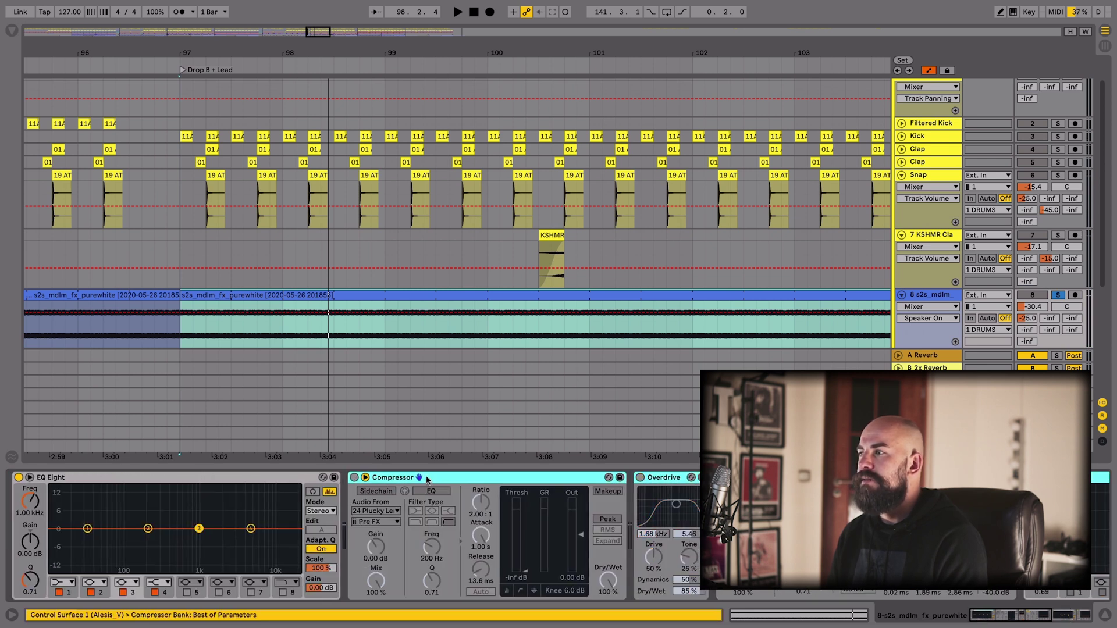
key(space)
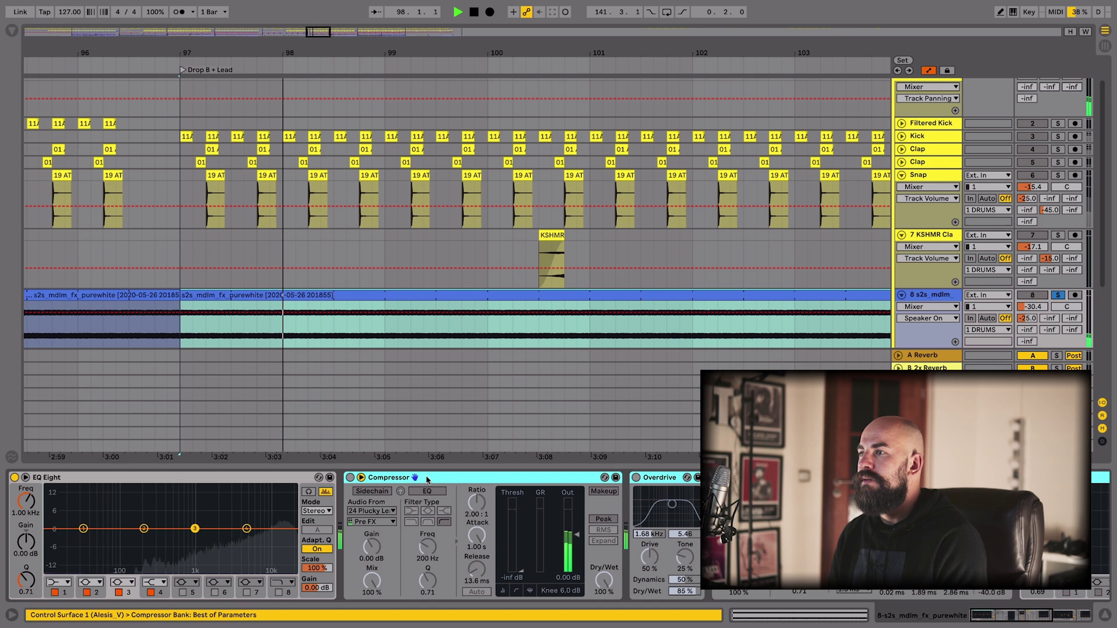
Audition the purewhite noise from bar 97 with the Overdrive bypassed, and switch the Overdrive back on
key(space)
click(653, 477)
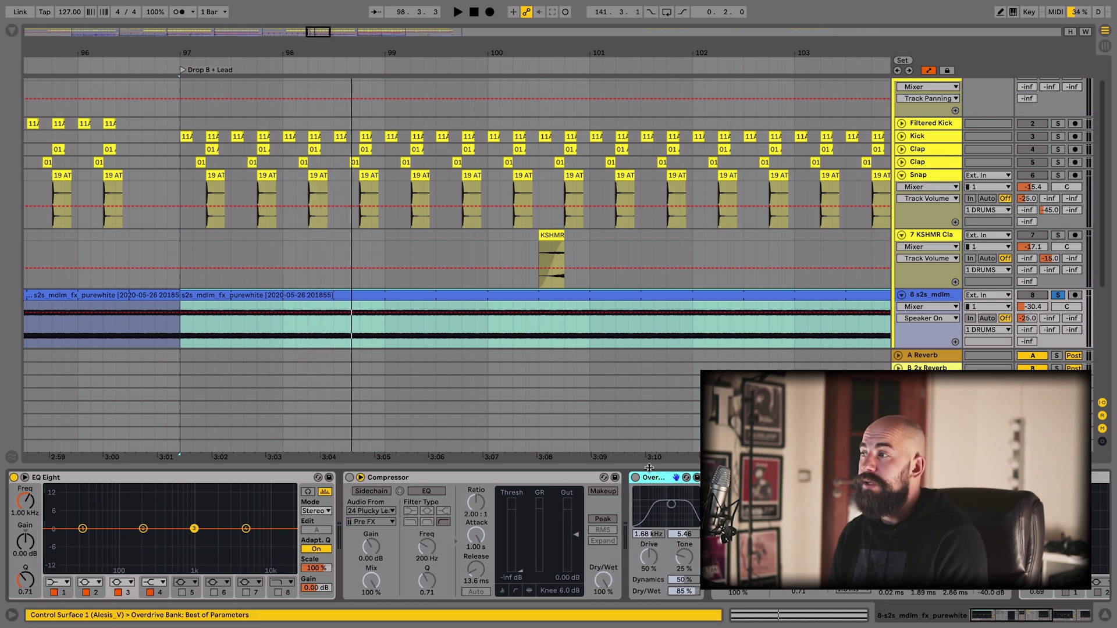
key(space)
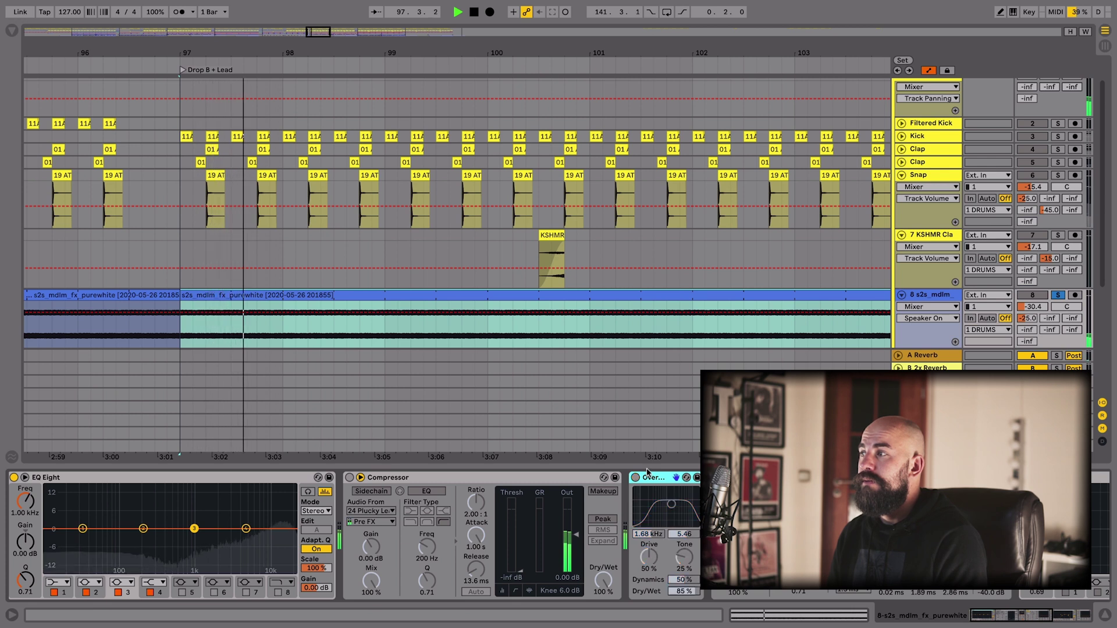
key(space)
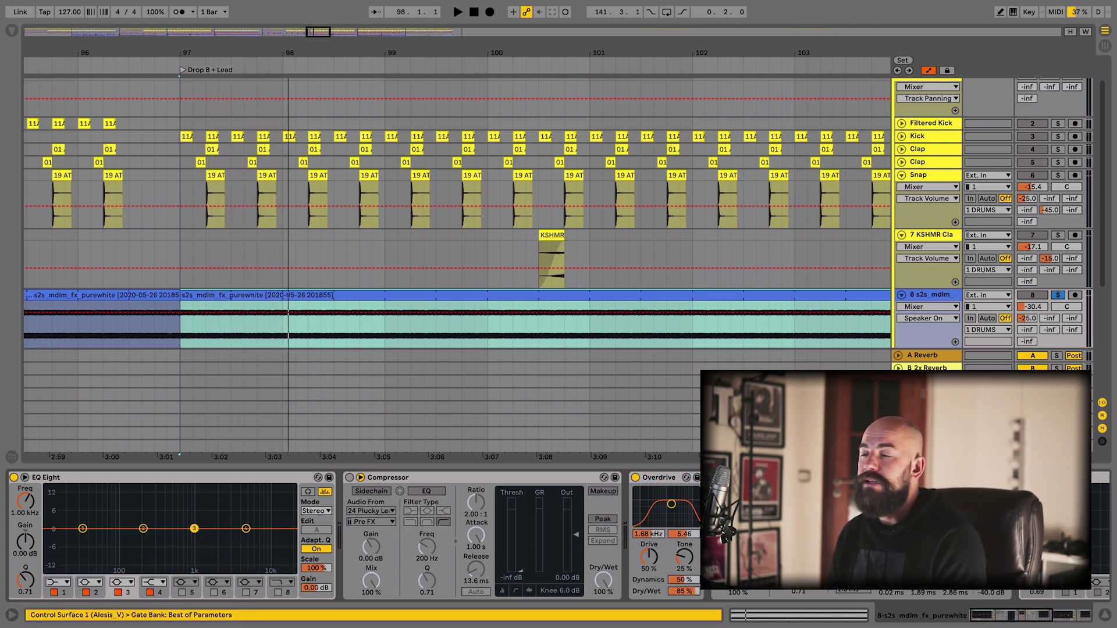
Switch on the noise track's Clap-sidechained Gate, and audition it from bar 97 while examining the EQ Eight that follows
key(space)
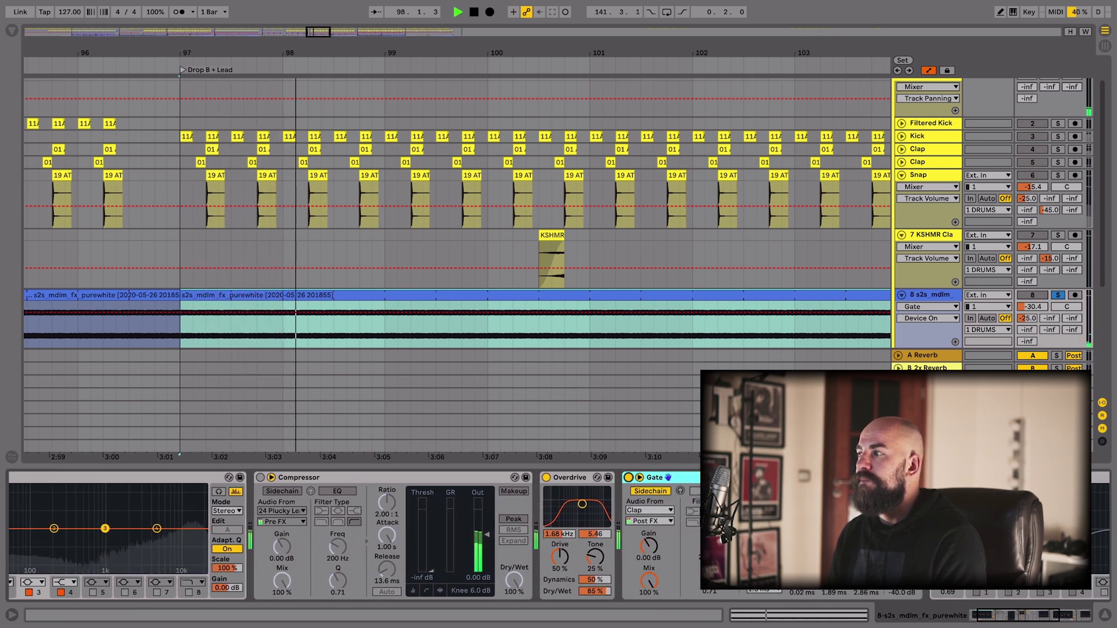
key(space)
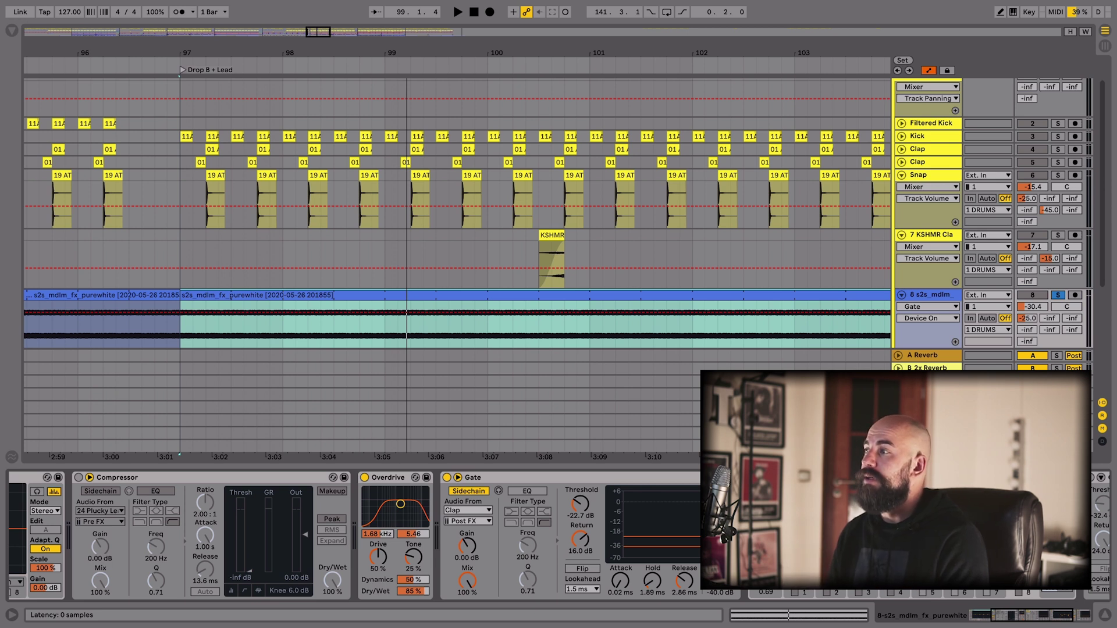
key(space)
scroll(361, 535, right, 5)
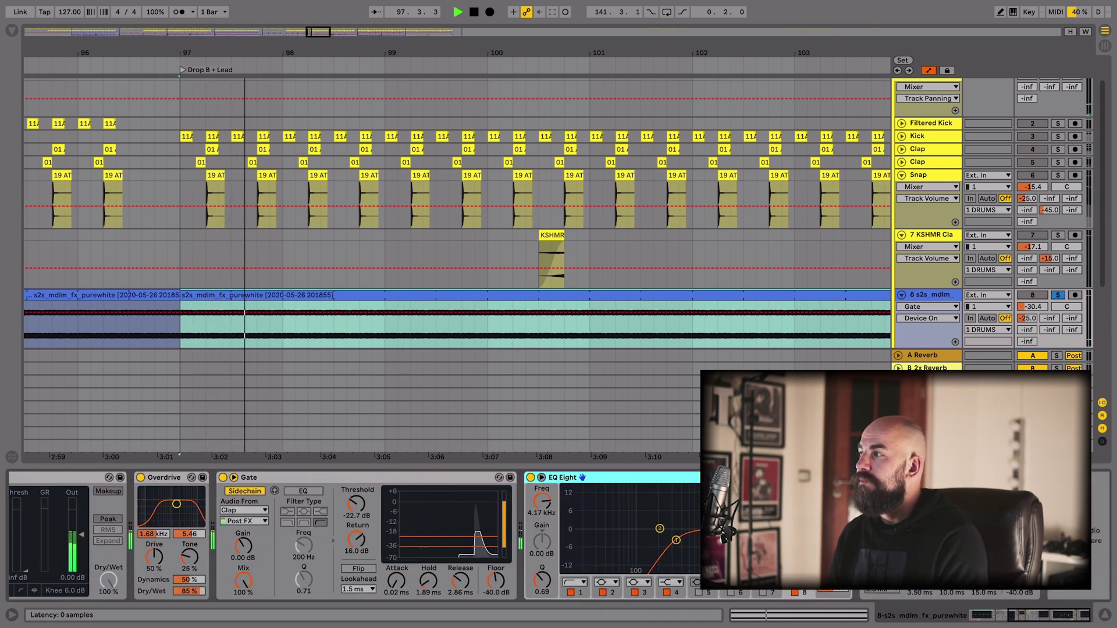
key(space)
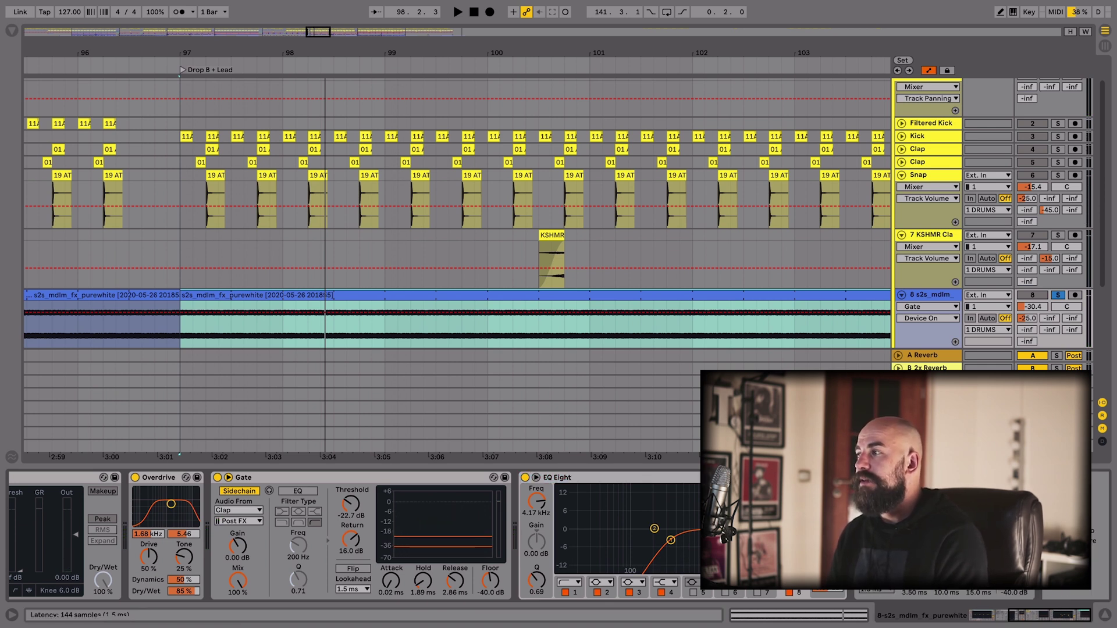
key(space)
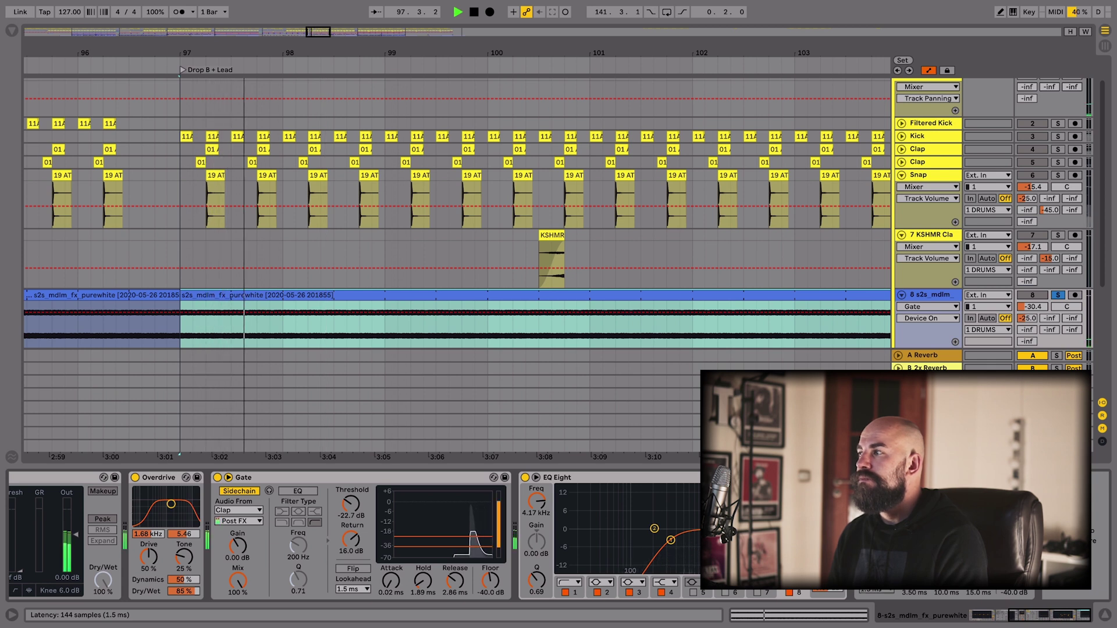
Solo the Kick, both Claps, Snap and KSHMR Clap with the noise track, play from bar 97, and fold the Snap and KSHMR Clap
click(992, 137)
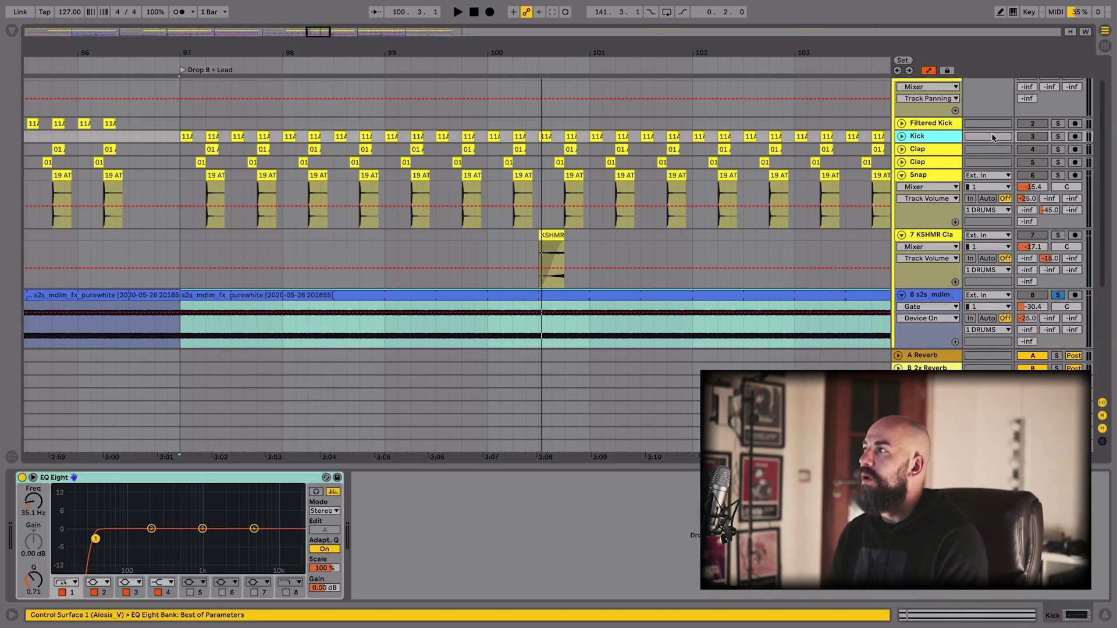
drag(1057, 167, 1058, 235)
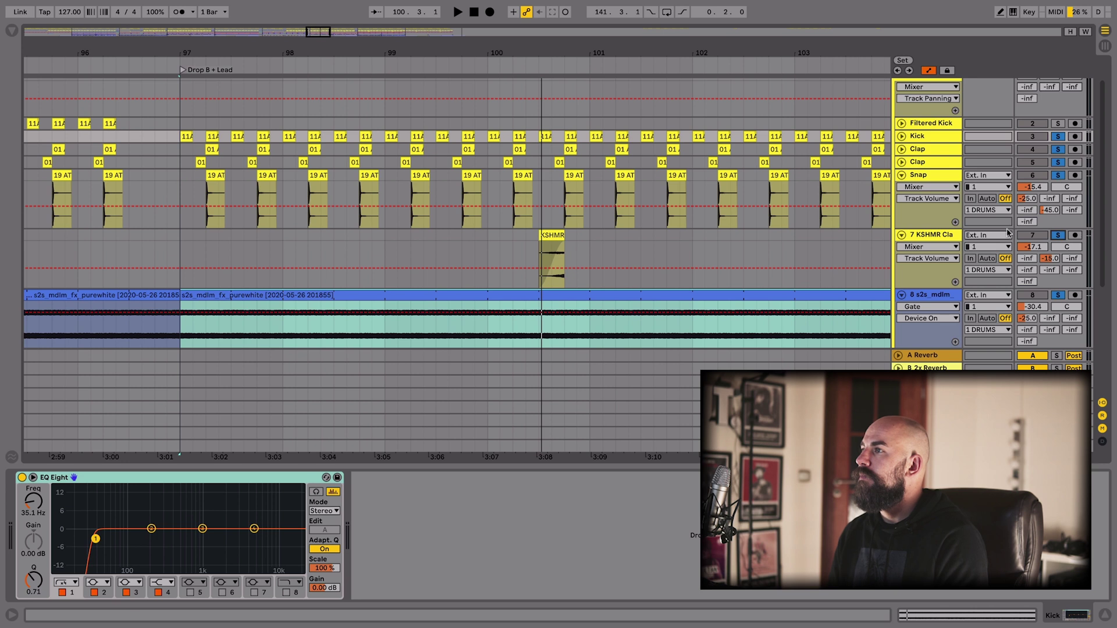
key(space)
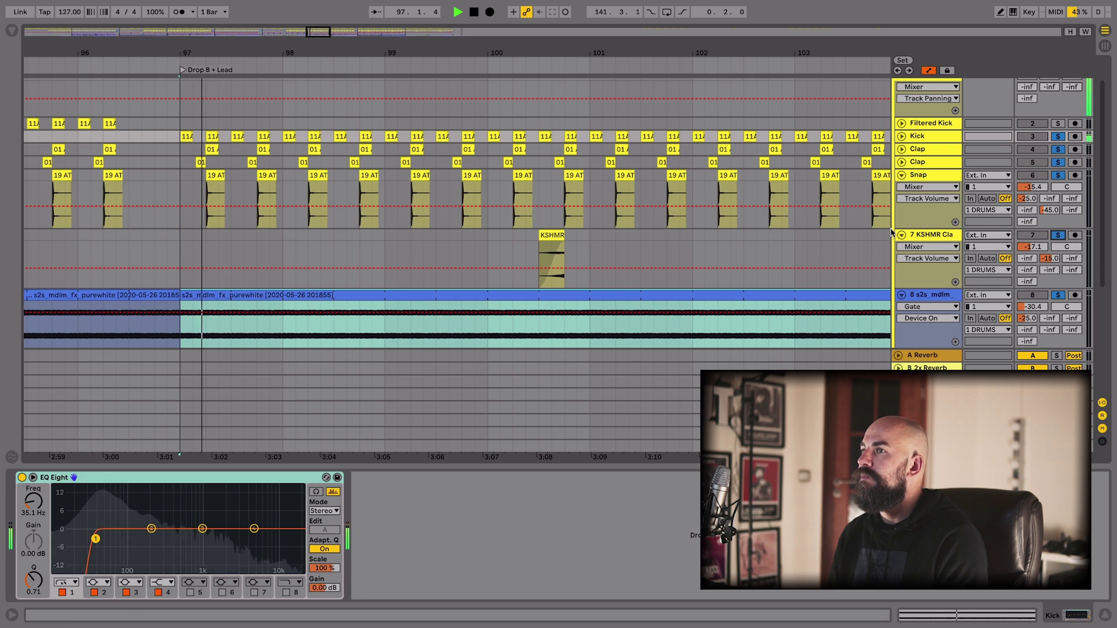
click(901, 175)
click(900, 188)
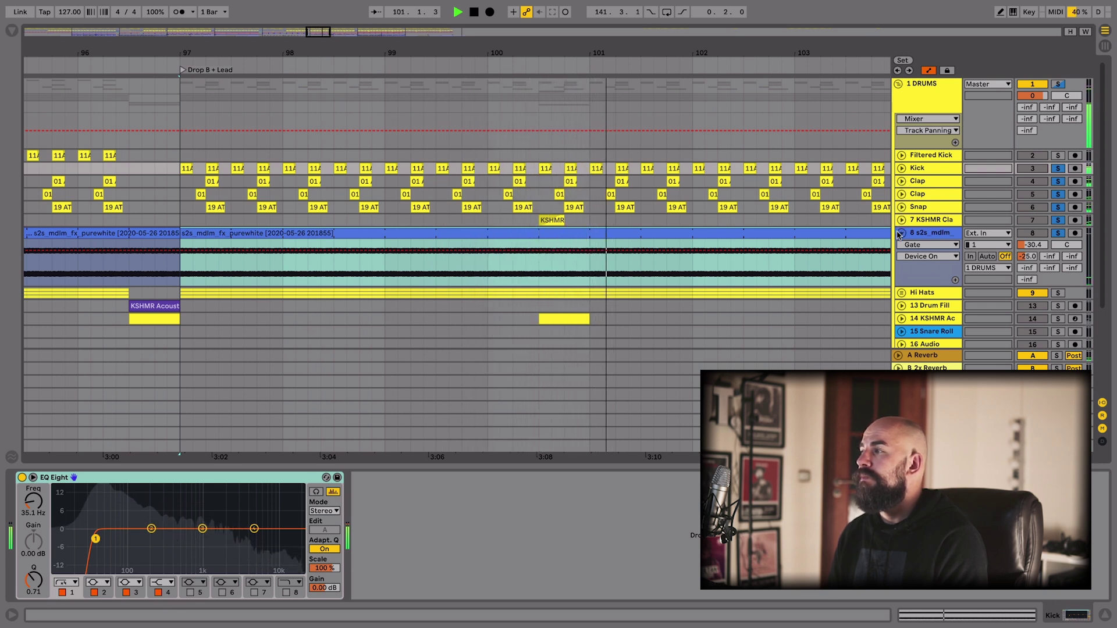
key(space)
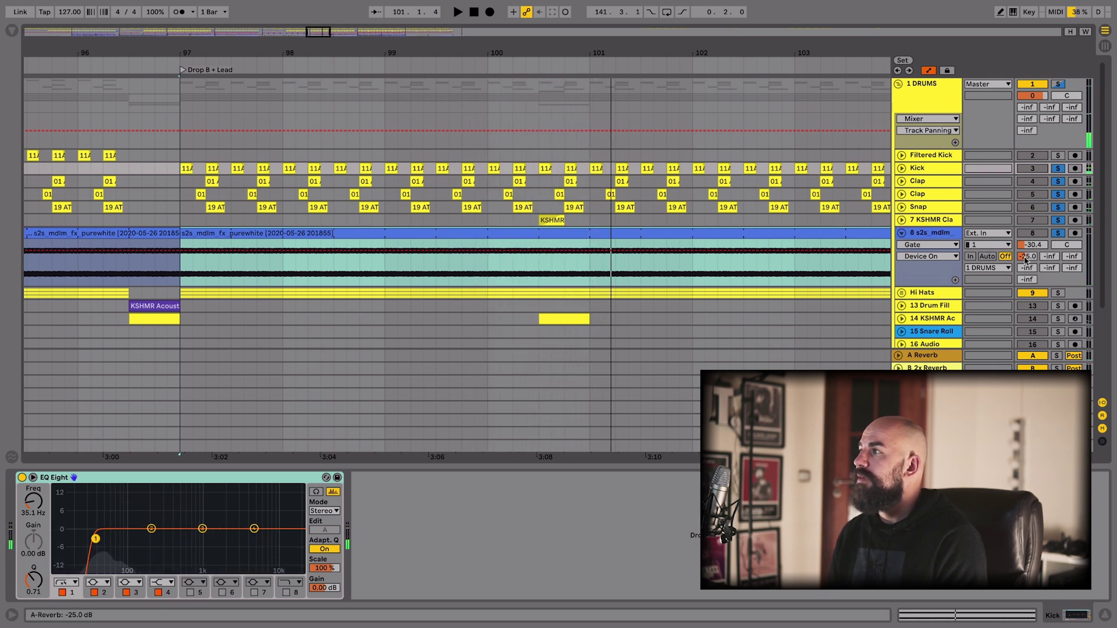
Unfold the KSHMR Clap and Snap tracks to see their sends, and inspect the A Reverb and B 2x Reverb returns
click(901, 220)
click(925, 356)
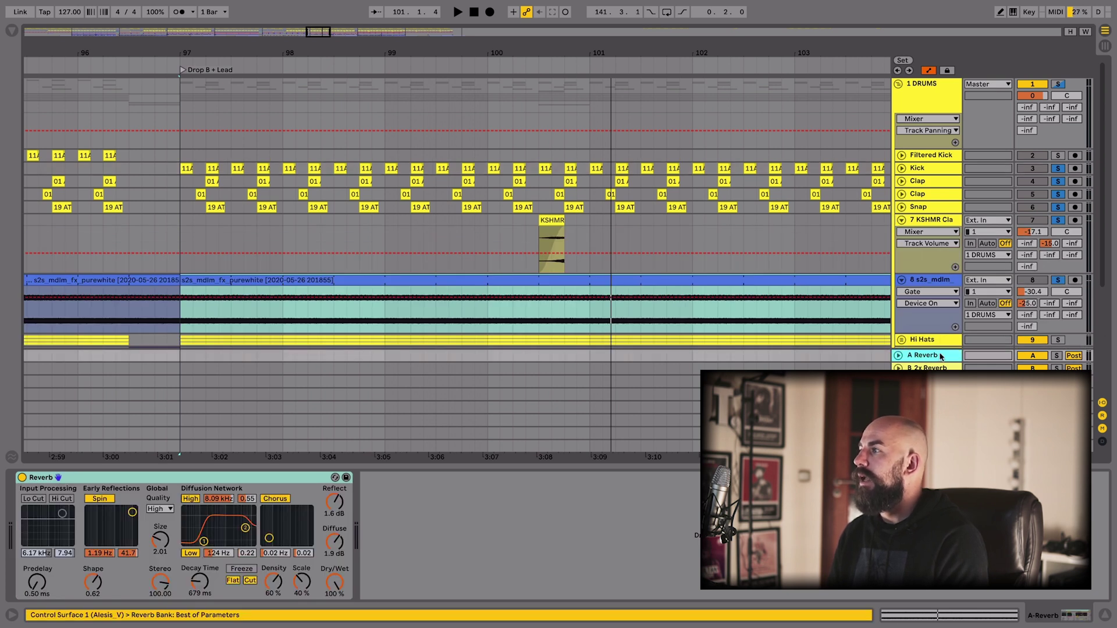
click(919, 368)
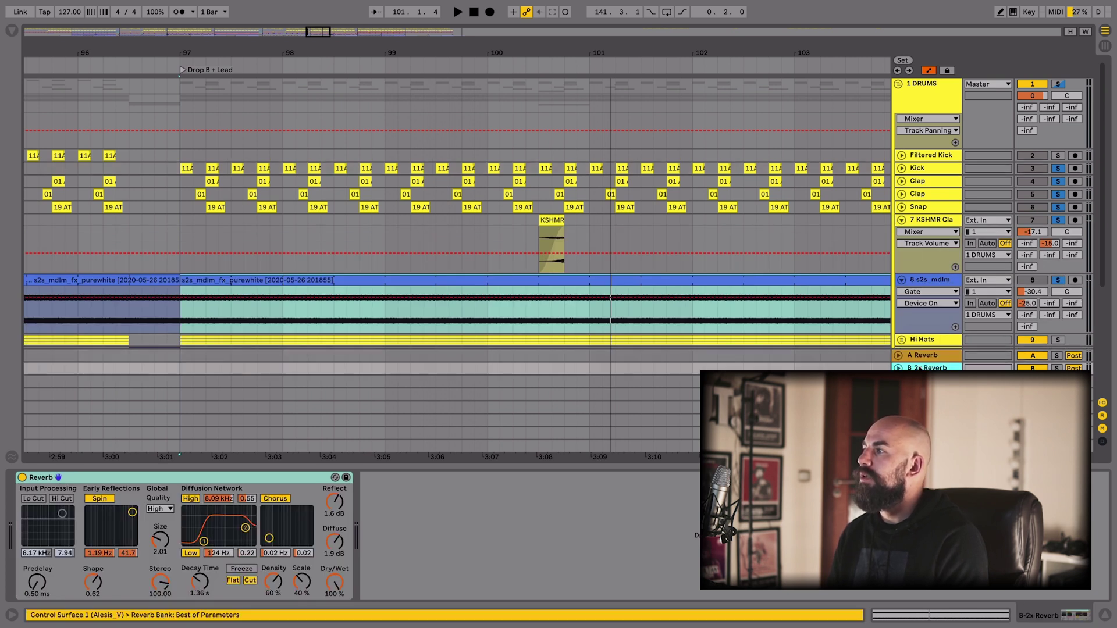
click(901, 207)
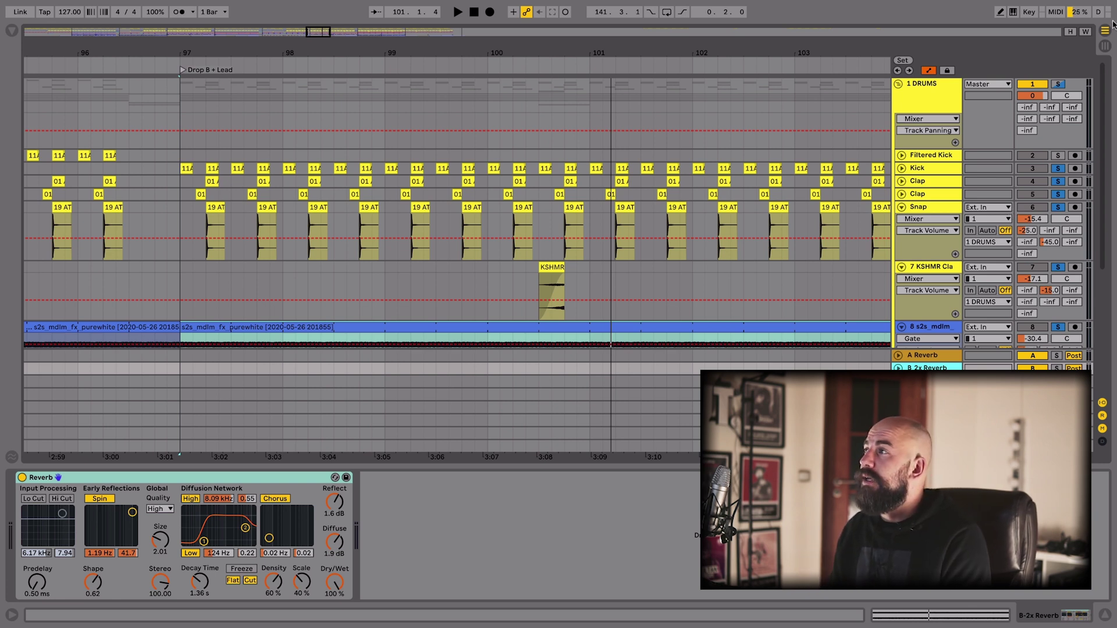
Examine the DRUMS group's Glue Compressor during playback from bar 97, trying a threshold of -24.1 dB and undoing it
click(838, 116)
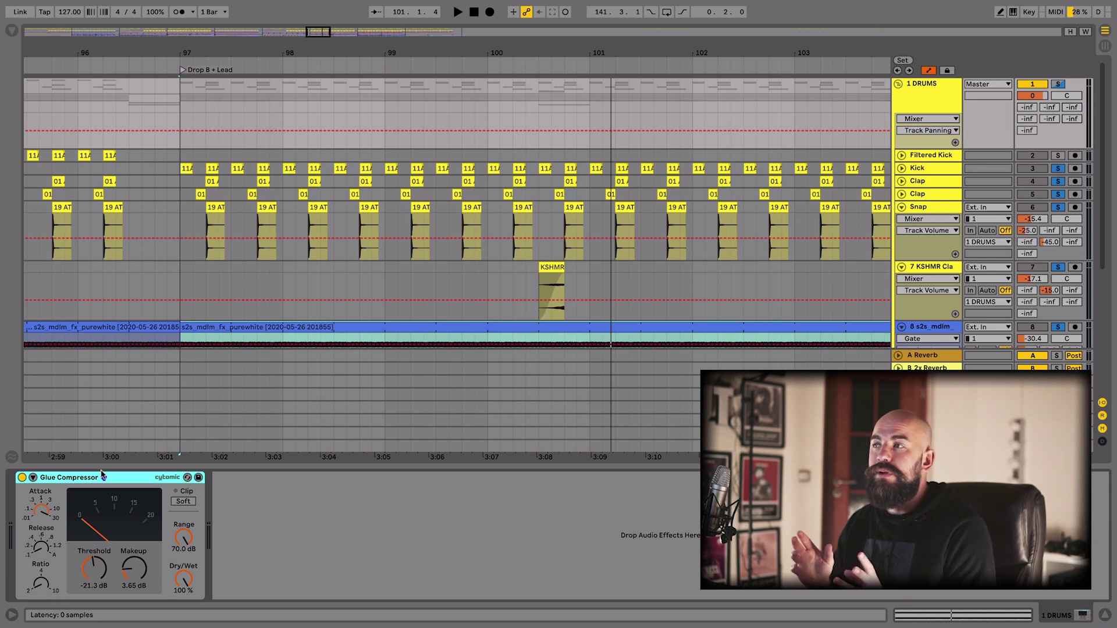
click(41, 511)
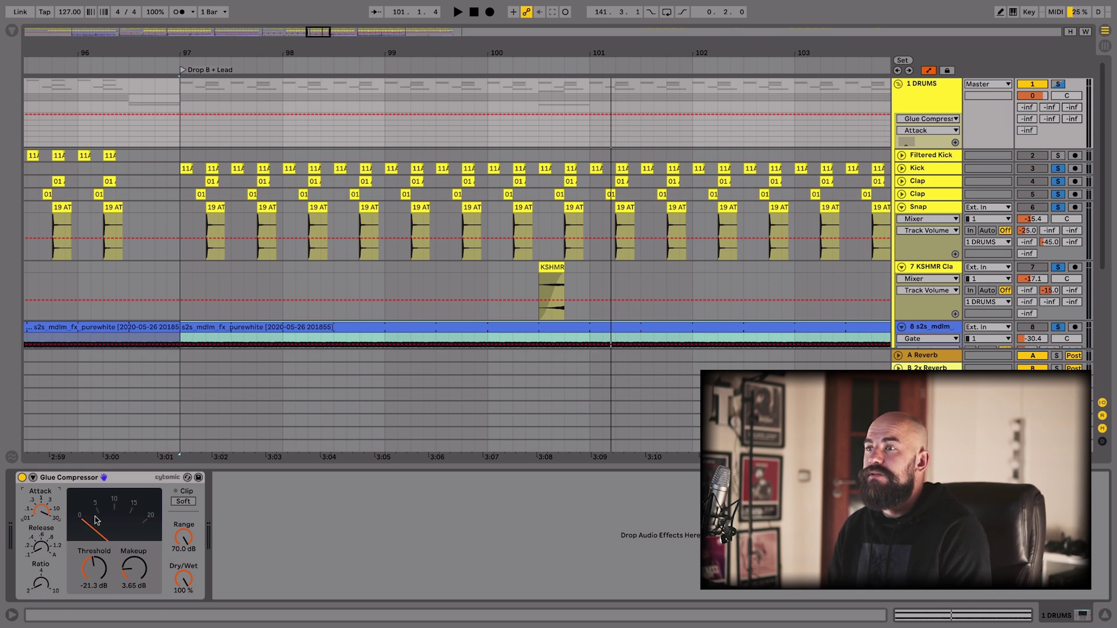
key(space)
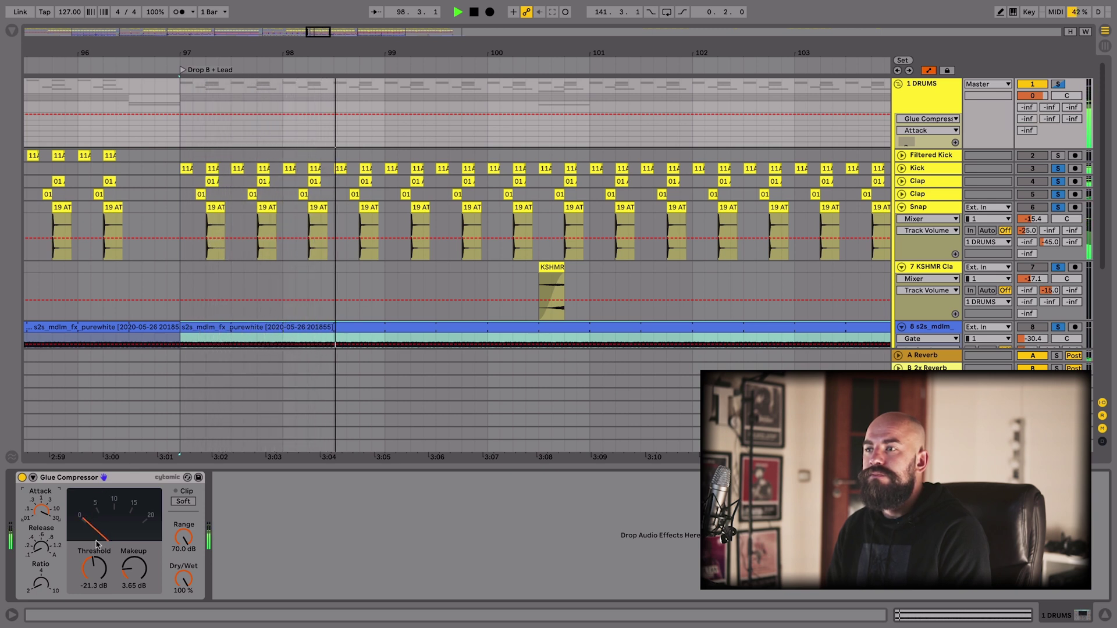
drag(93, 565, 93, 576)
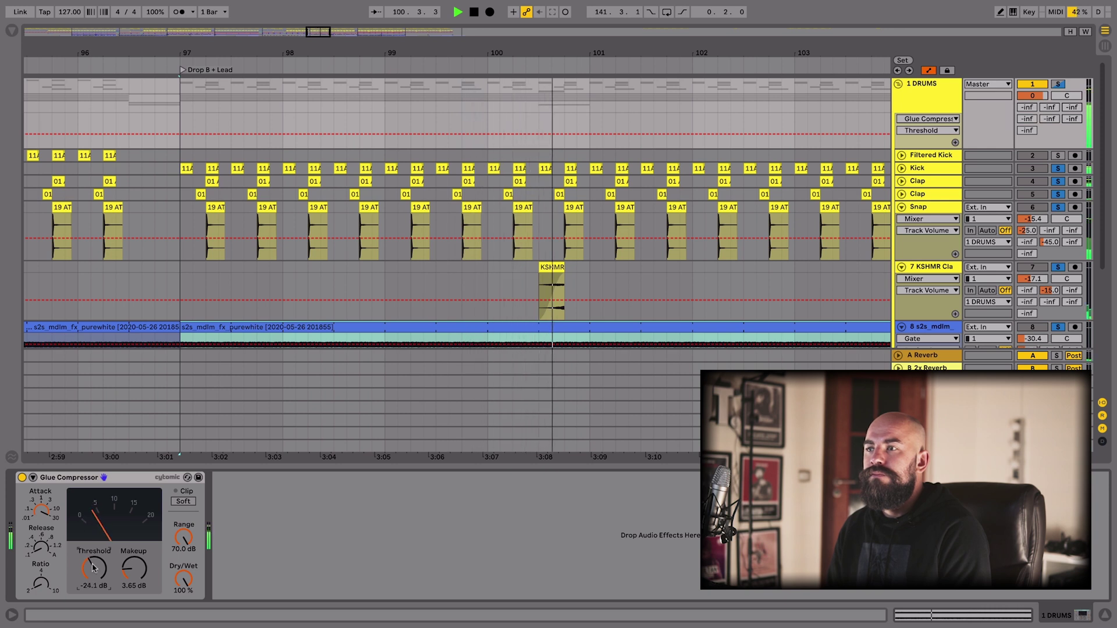
key(ctrl+z)
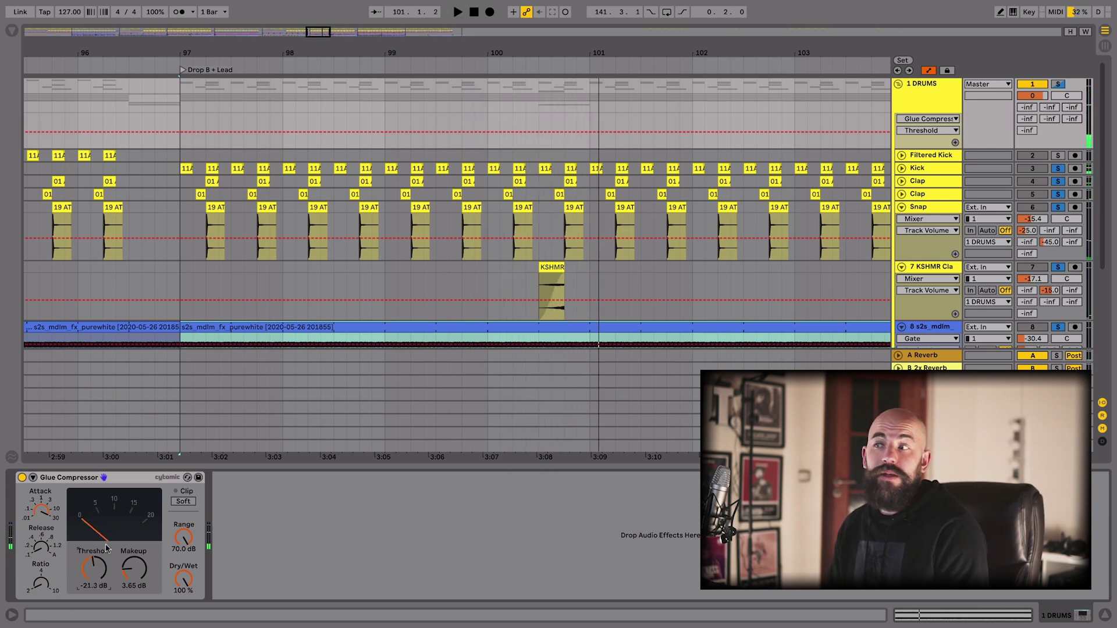
Compare the soloed drums from bar 97 with the DRUMS group's Glue Compressor bypassed and active
click(131, 527)
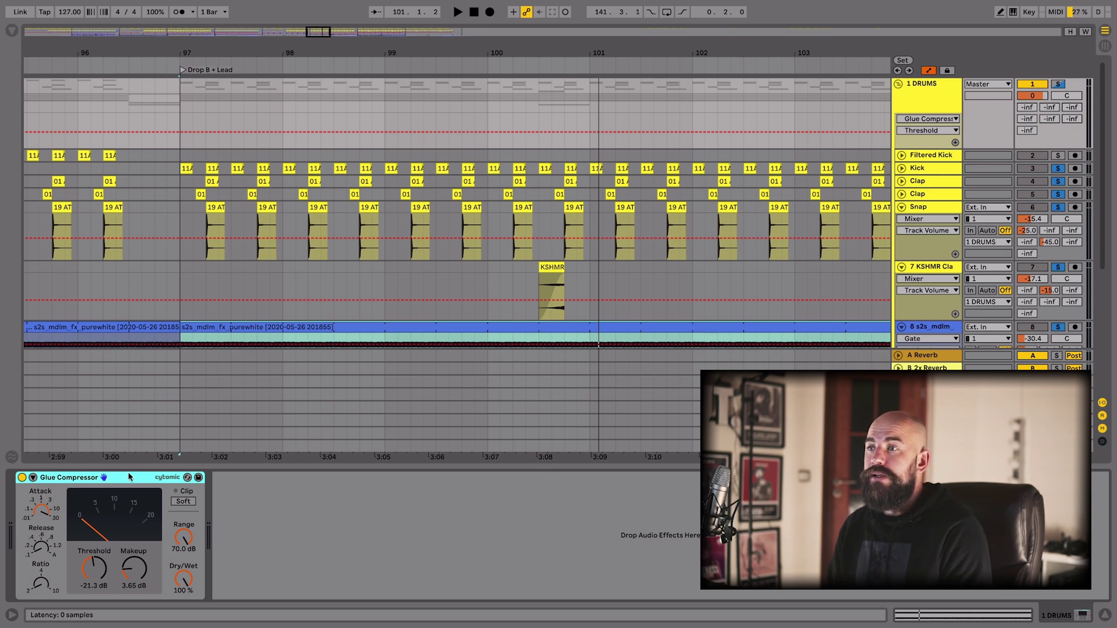
key(space)
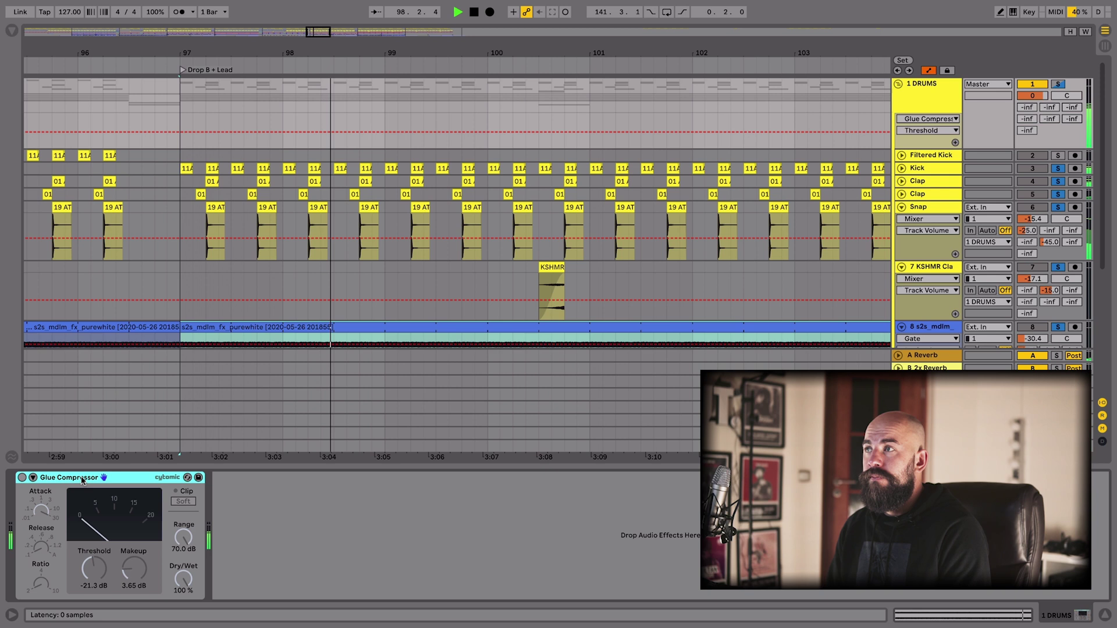
key(space)
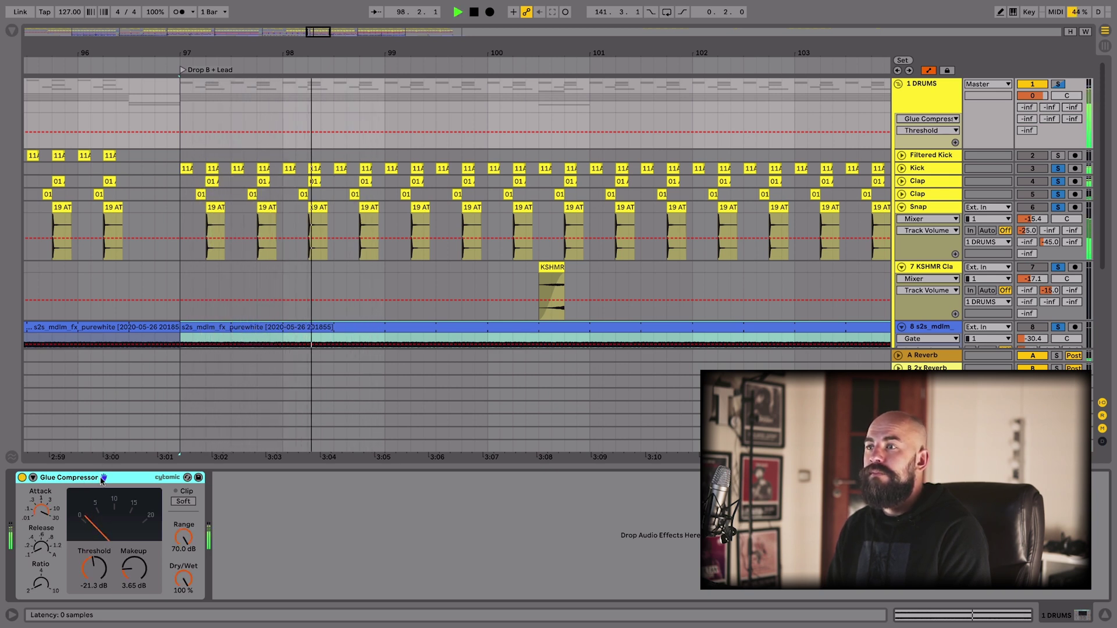
key(0)
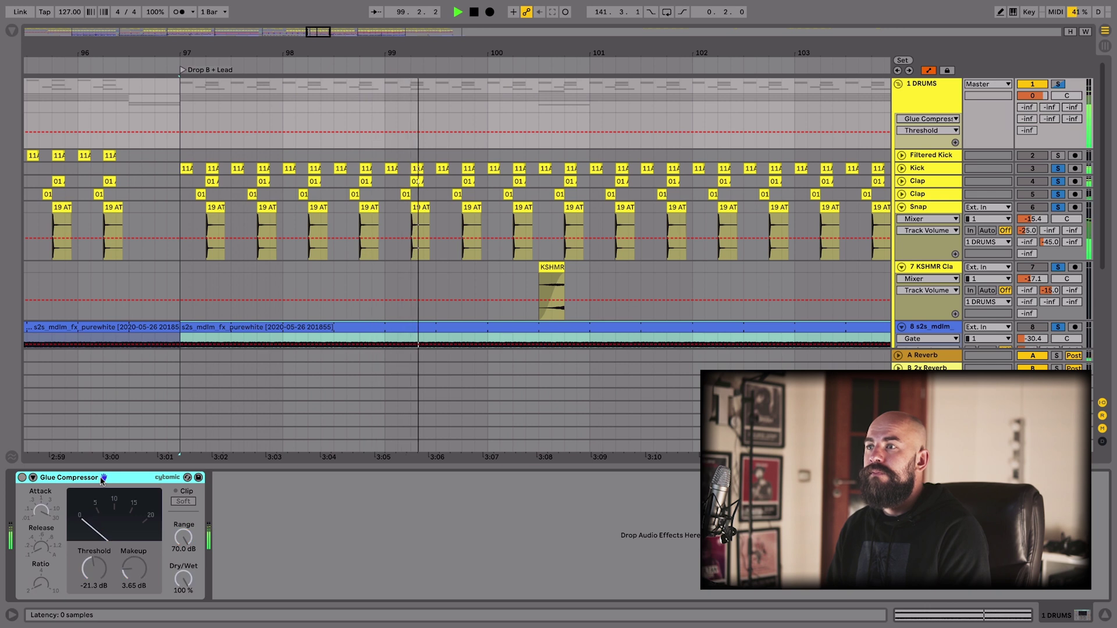
key(0)
key(space)
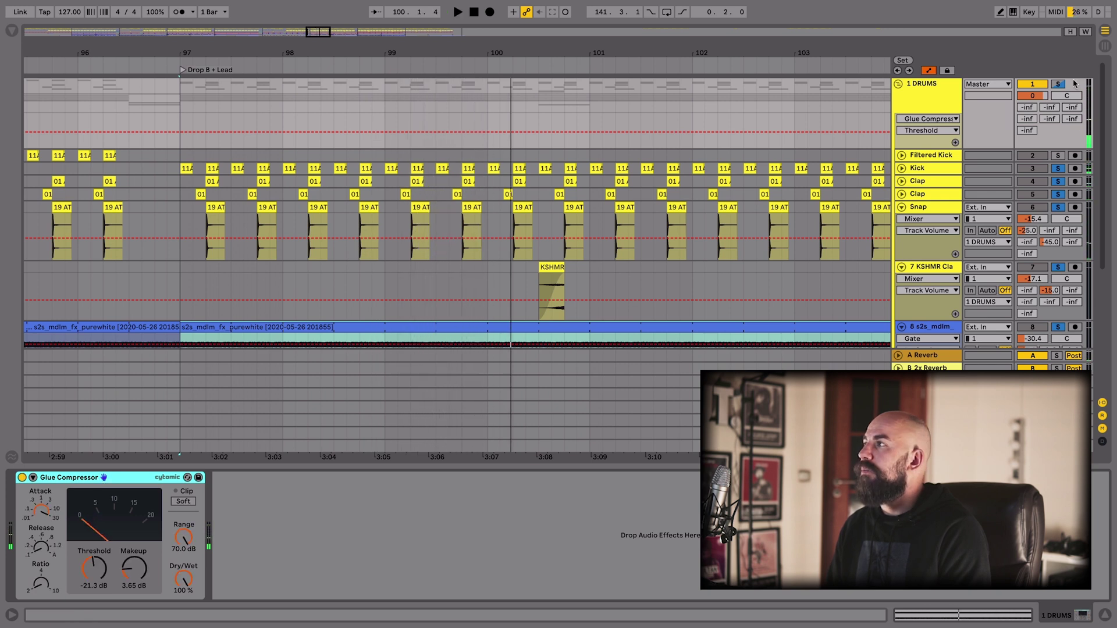
Clear the drum solos, unfold the Hi Hats group, and play the soloed 13 AT Bird hi-hat from bar 98
click(898, 83)
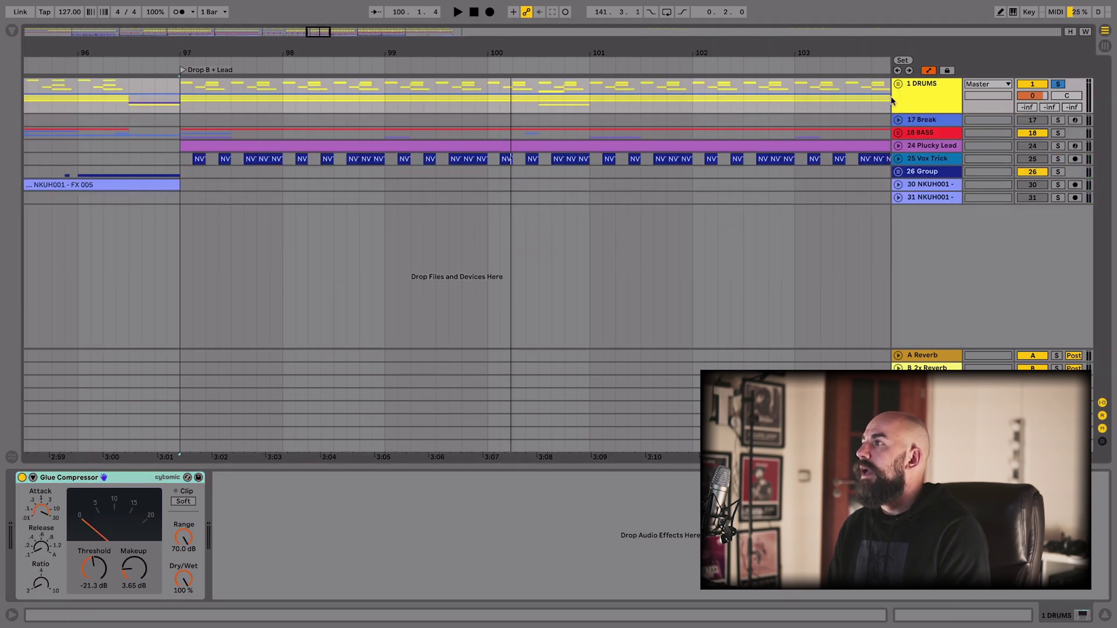
click(899, 84)
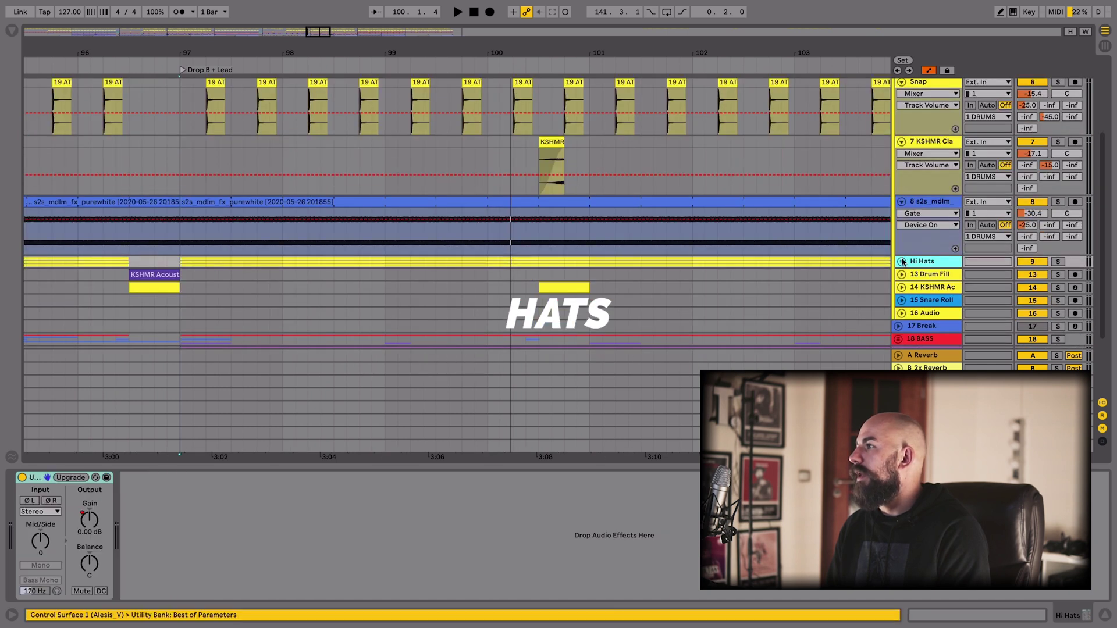
click(901, 261)
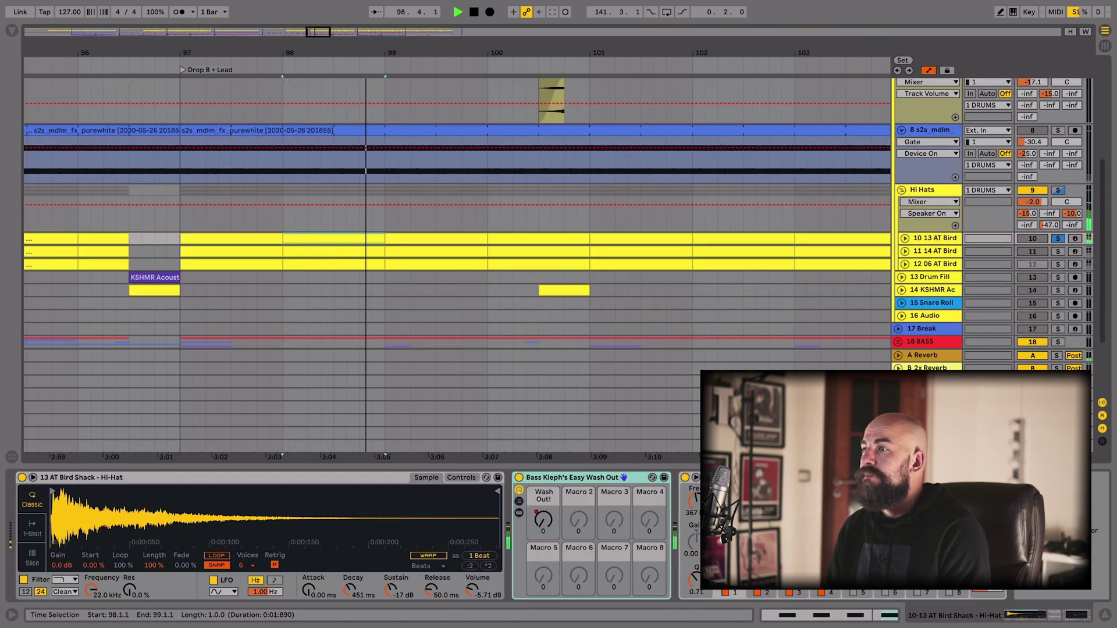
key(space)
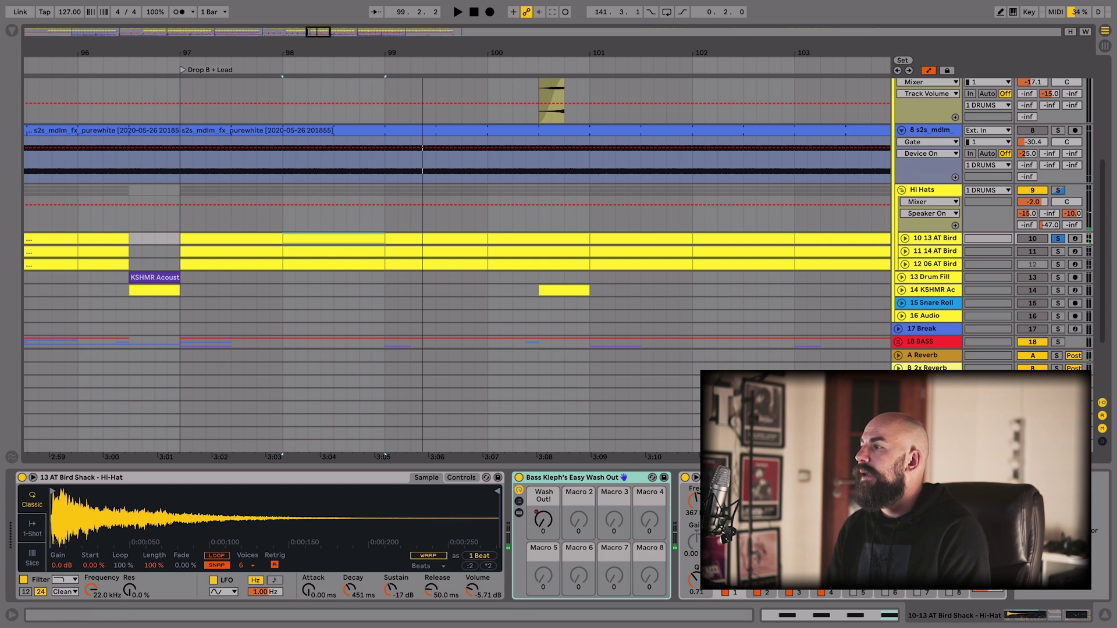
Unfold the 13 AT Bird track, and inspect the Hi Hats group's sends and the C Delay return
click(903, 239)
click(930, 190)
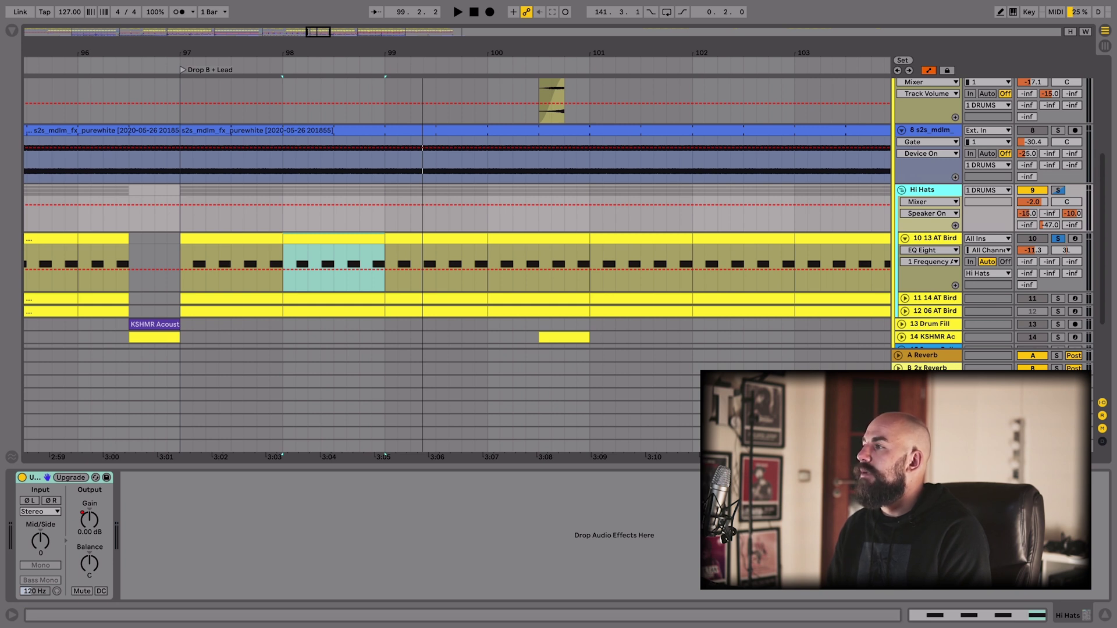
click(693, 385)
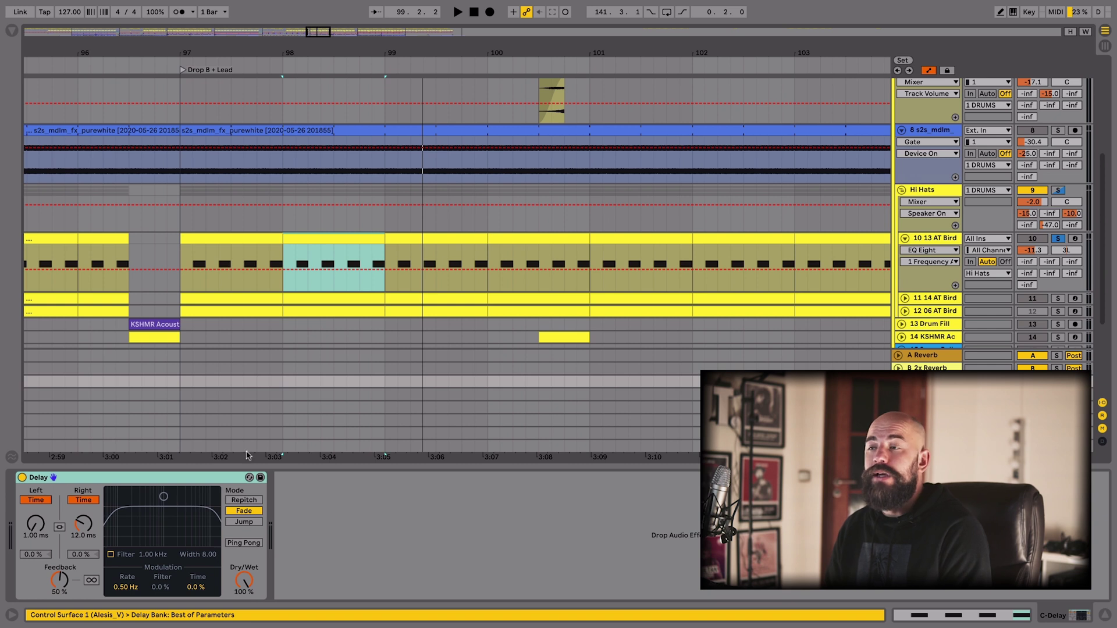
Unfold the 13 AT Bird and 14 AT Bird hi-hat tracks together, and audition them from bar 98 using their solos
click(905, 238)
click(904, 251)
click(1057, 252)
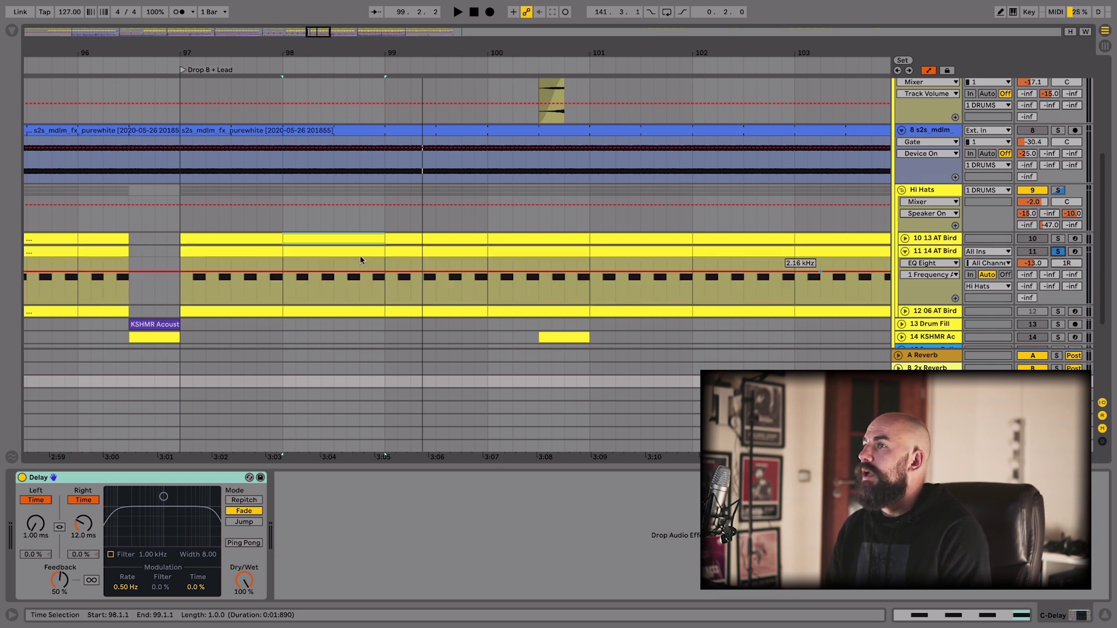
click(904, 239)
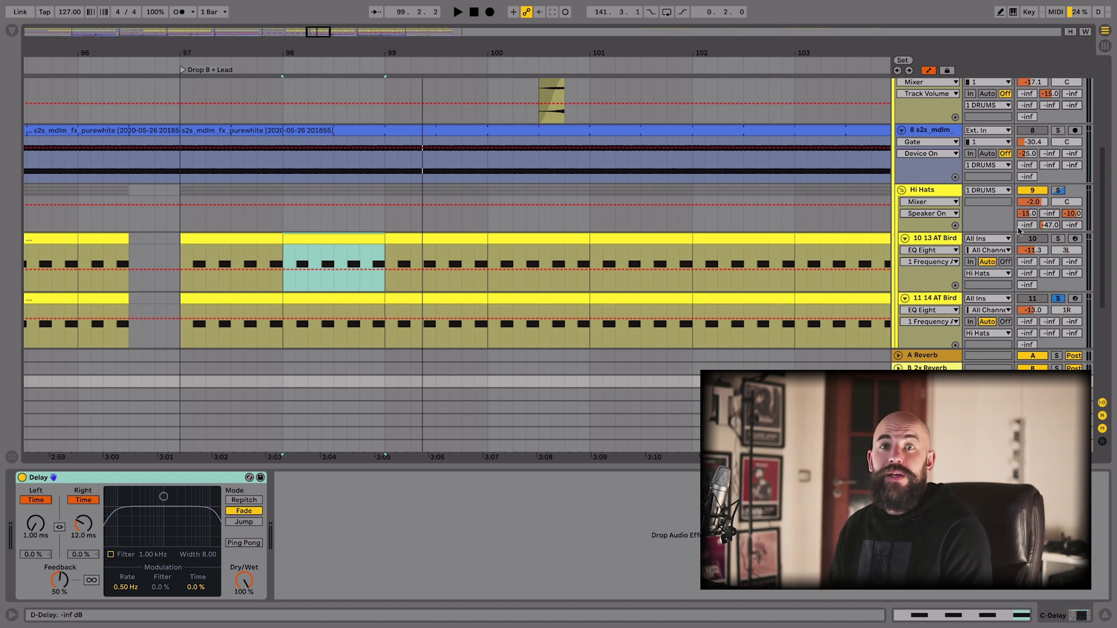
click(1058, 239)
key(space)
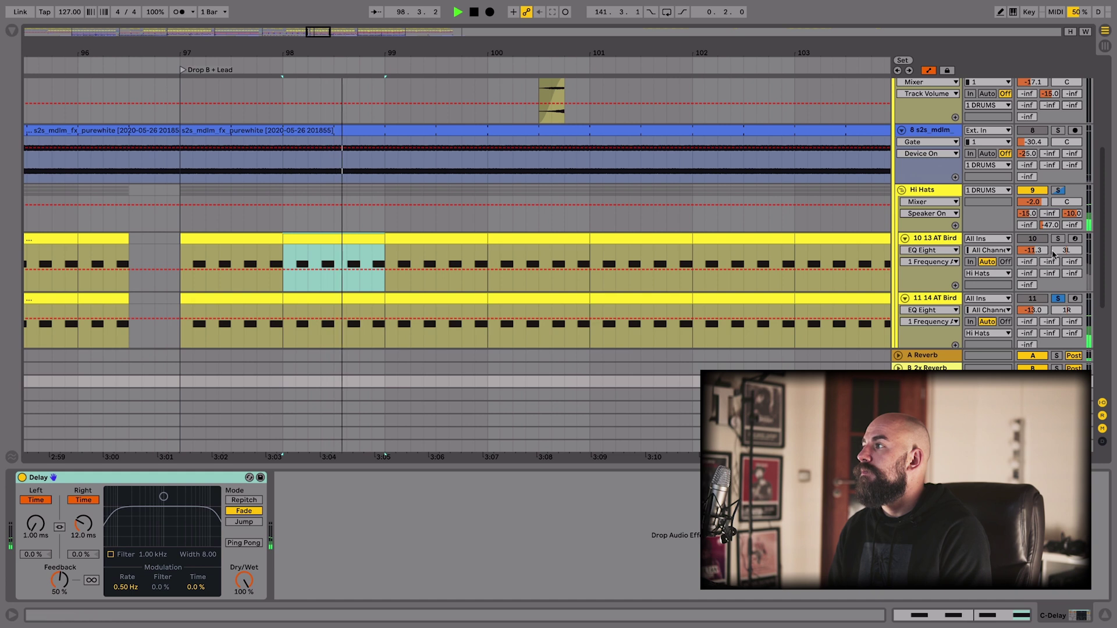
Unfold the 12 06 AT Bird hi-hat track, play it soloed from bar 98, and show its devices
scroll(785, 254, down, 3)
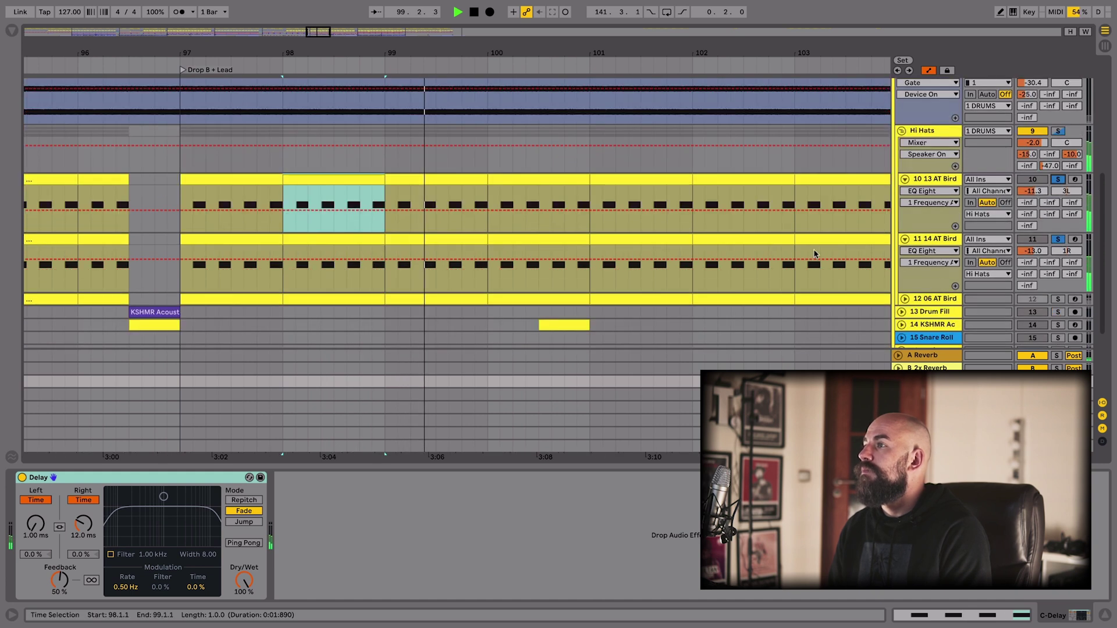
click(904, 299)
key(space)
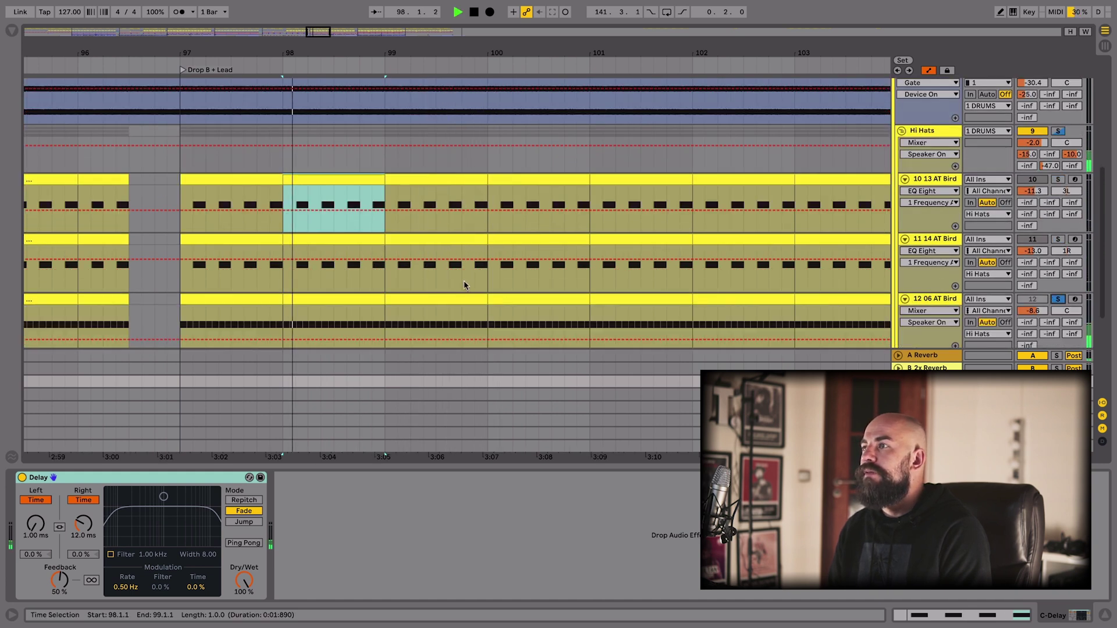
click(934, 300)
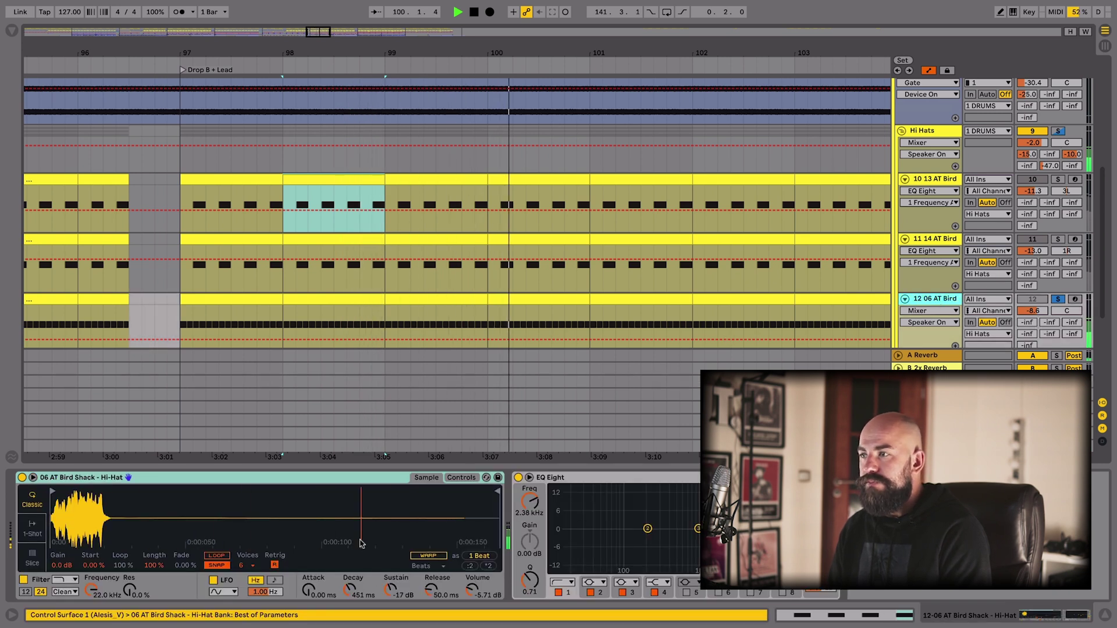
Set the 06 AT Bird hi-hat instrument's Attack to 8.04 ms and audition it
key(space)
drag(306, 590, 306, 581)
key(space)
key(space)
Compare the soloed 06 AT Bird hi-hat with its EQ Eight's band 1 switched off and on
click(559, 592)
key(space)
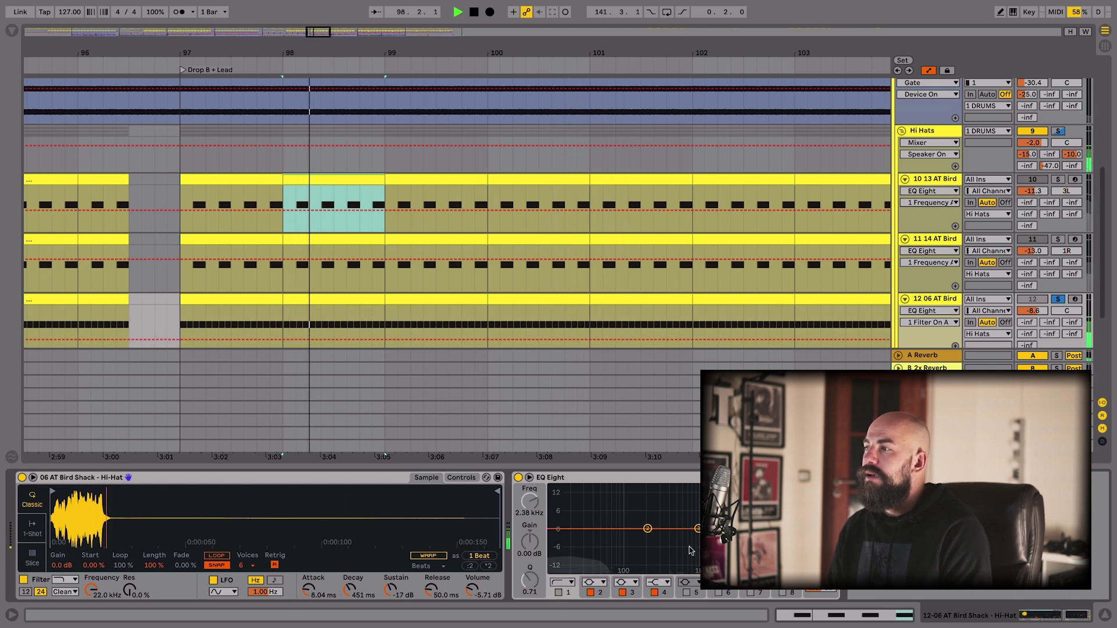
key(space)
click(557, 592)
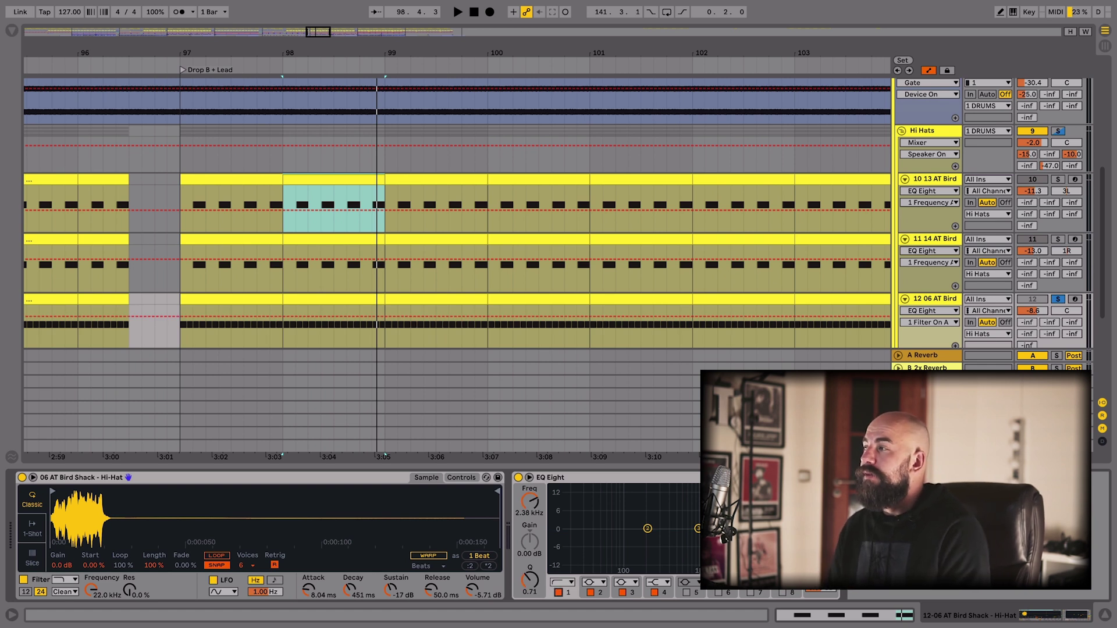
Fold the three AT Bird hi-hat tracks and play them soloed together from bar 98
scroll(1050, 247, down, 4)
click(1053, 248)
click(904, 248)
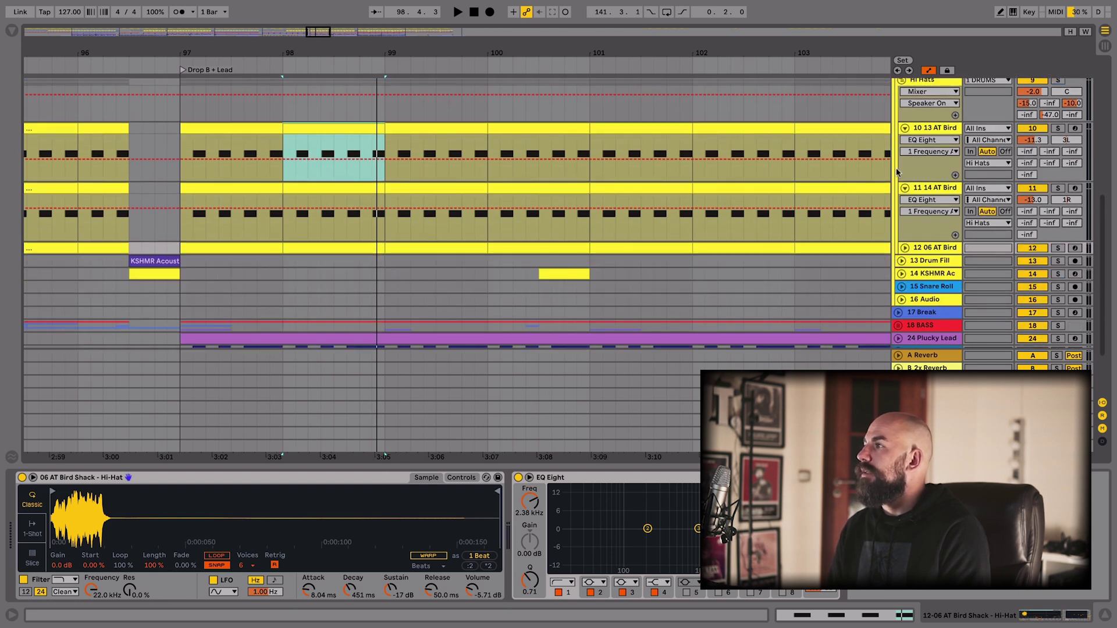
click(904, 188)
click(905, 128)
key(space)
ctrl+click(1057, 154)
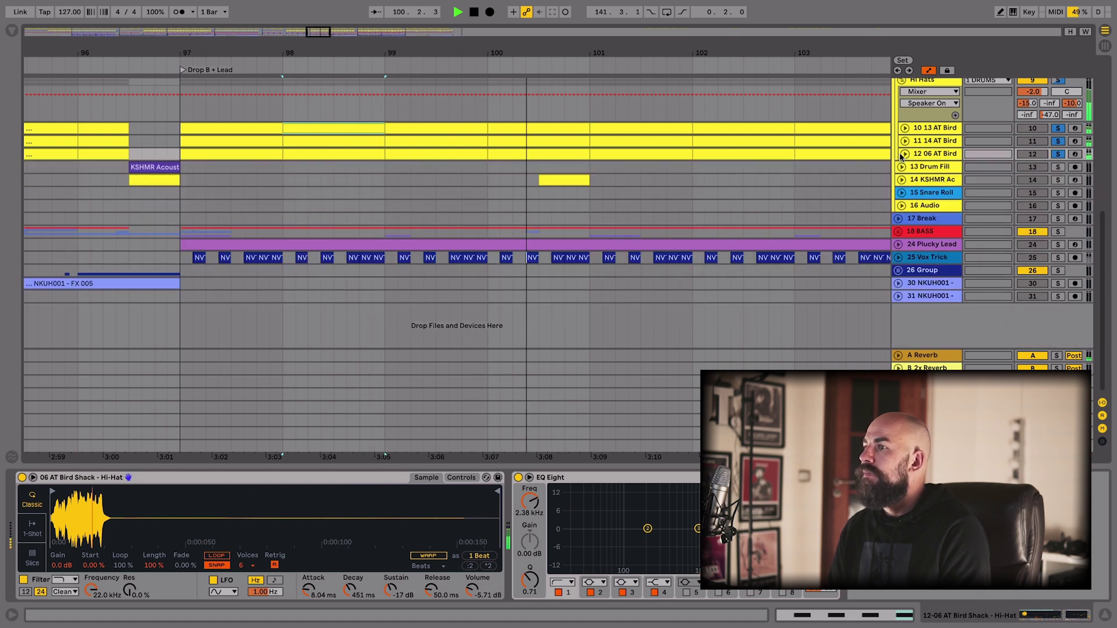
key(space)
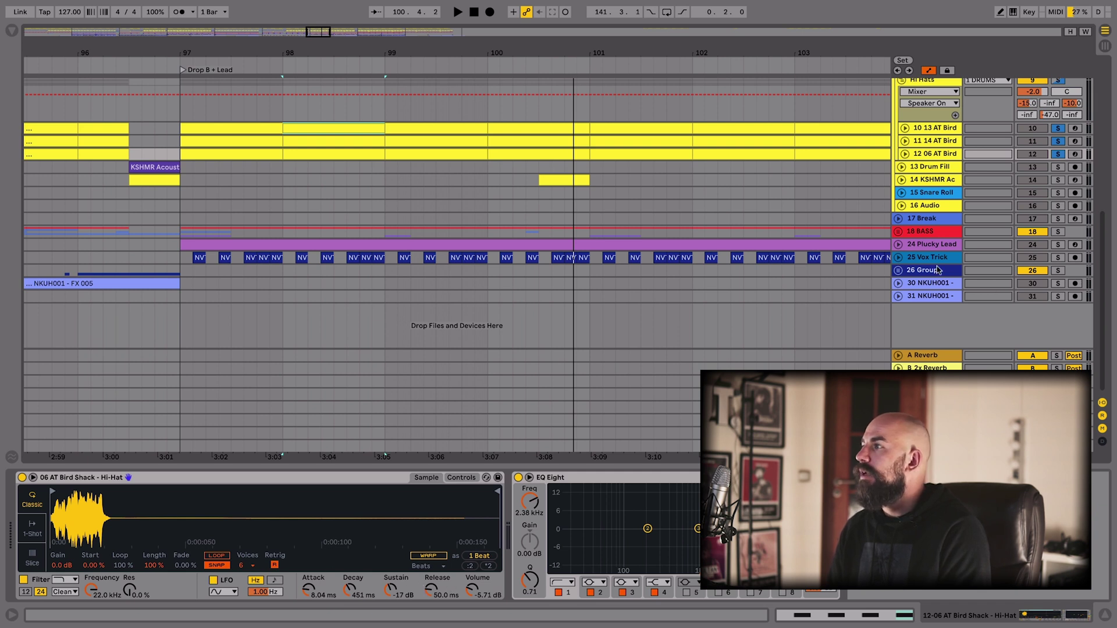
Unfold and solo the 13 Drum Fill track, focusing on its KSHMR Acoustic Fill clip before the Drop B + Lead marker
click(934, 133)
click(929, 166)
click(902, 167)
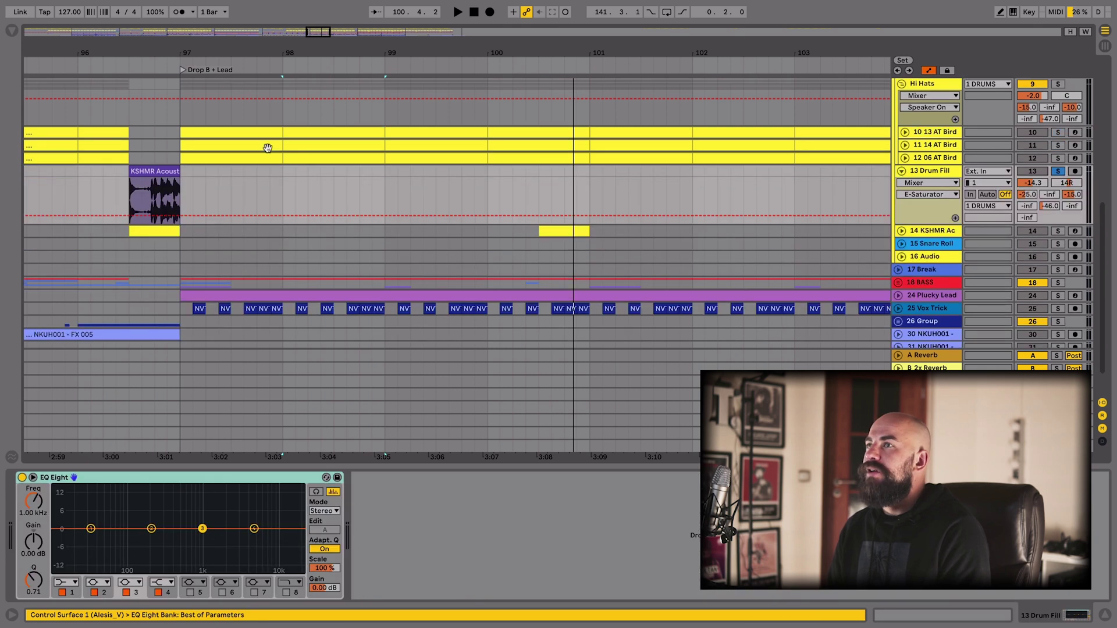
drag(164, 49, 339, 122)
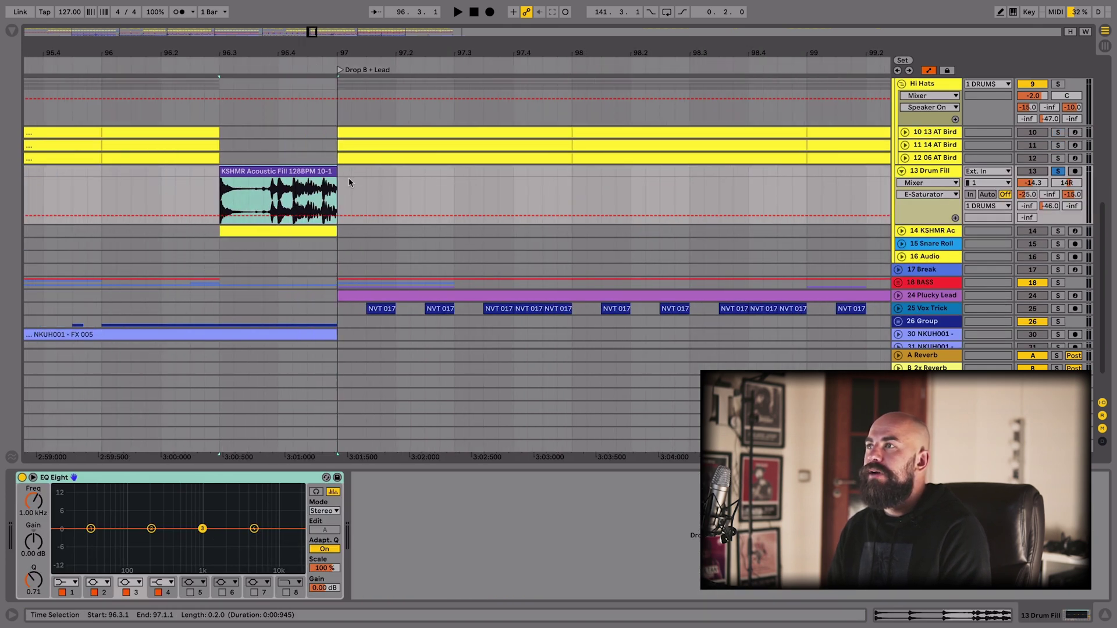
Try the Drum Fill clip extended back to bar 96, play it, and restore its start to 96.3
key(ctrl+z)
key(space)
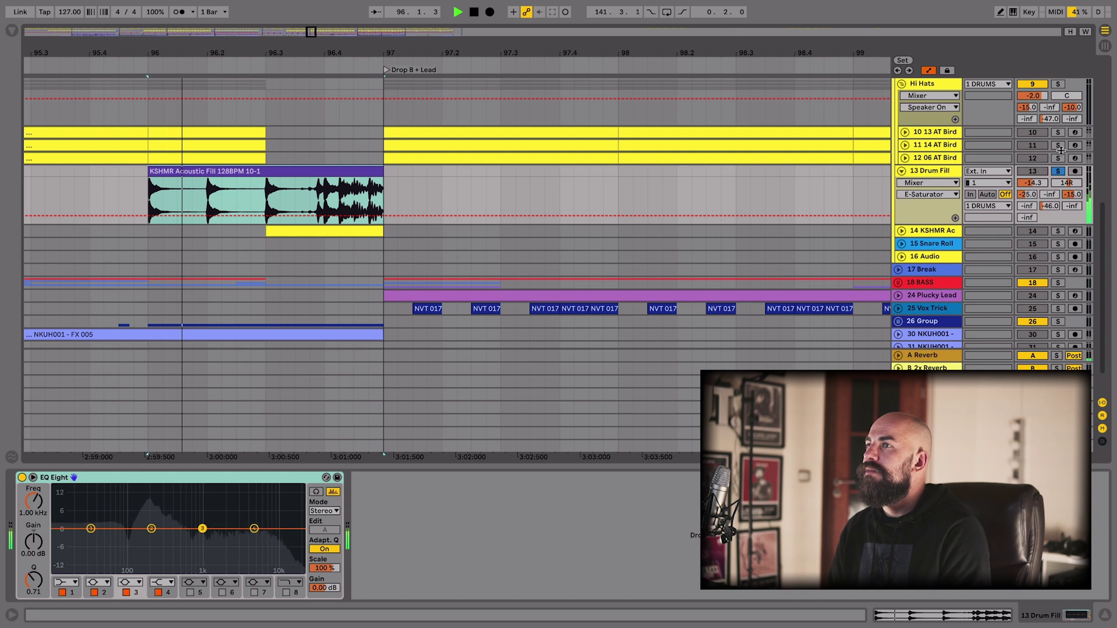
key(space)
key(ctrl+shift+z)
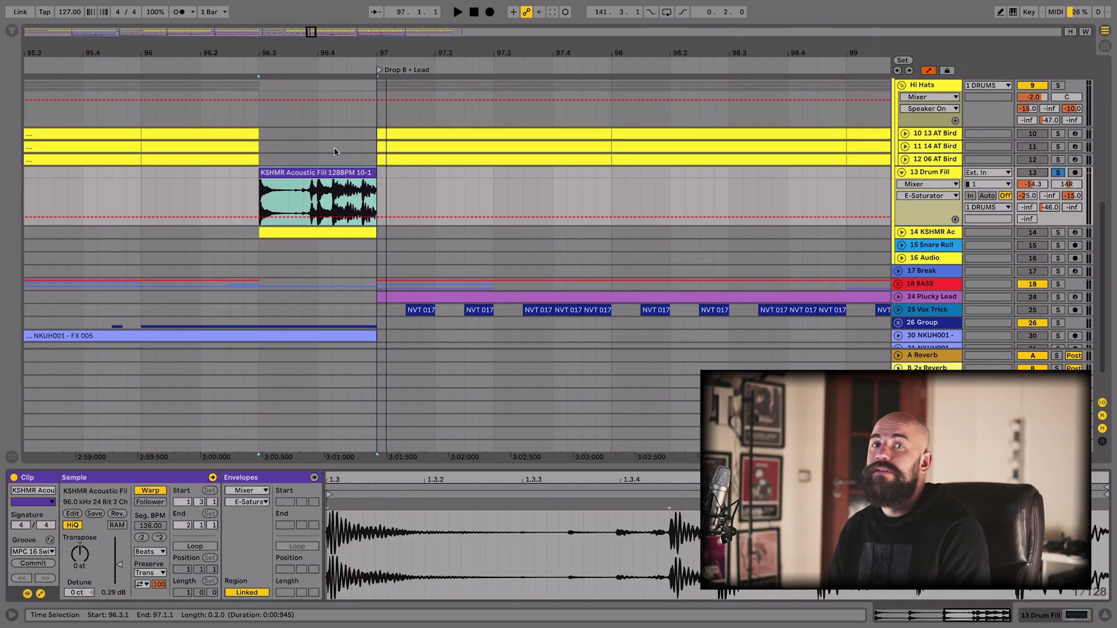
key(space)
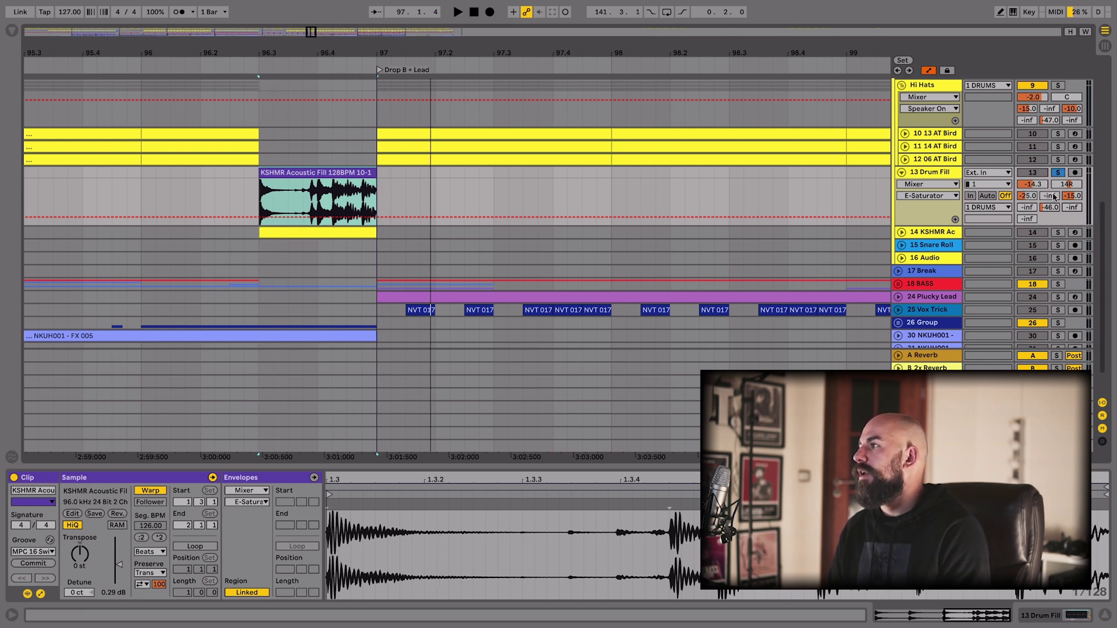
Show the 13 Drum Fill track's effects and examine its EQ Eight
click(930, 172)
scroll(268, 186, up, 5)
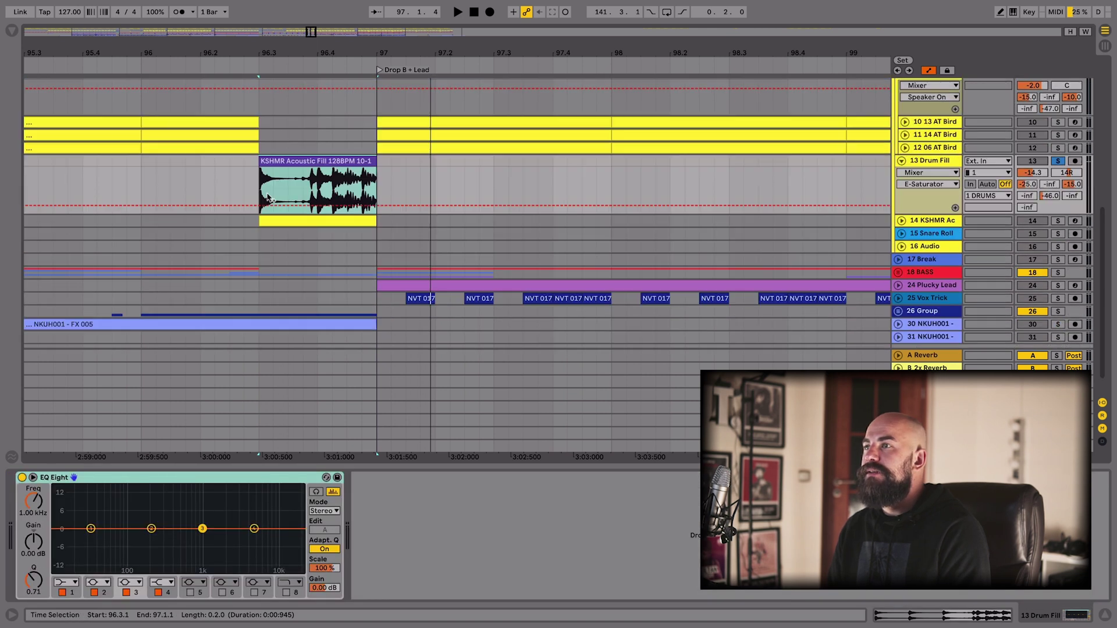
scroll(268, 181, down, 1)
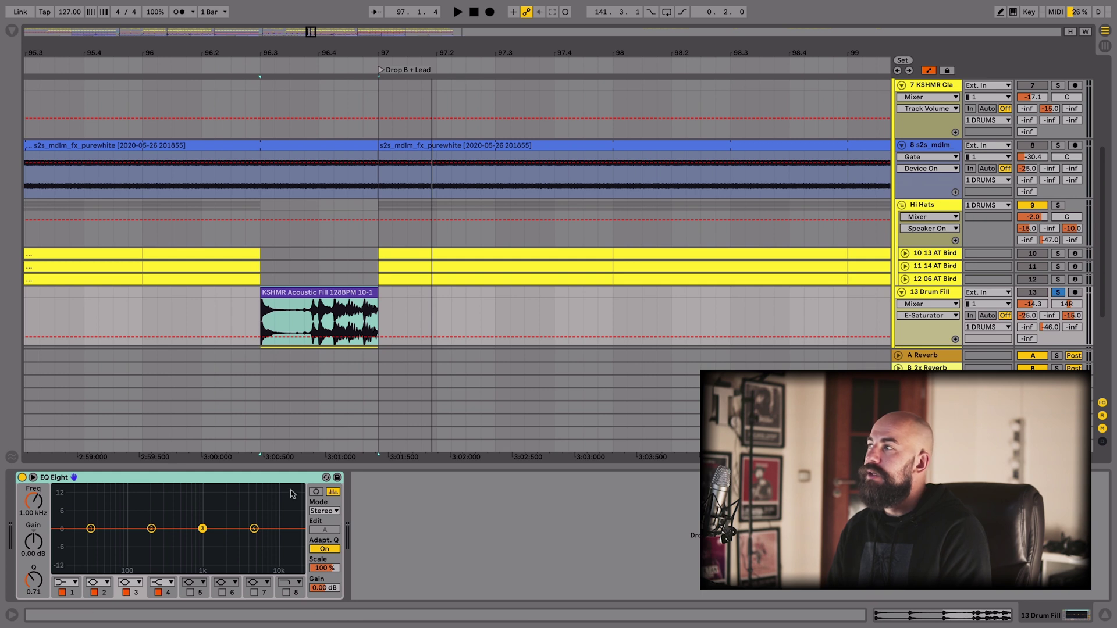
Play the 14 KSHMR Ac track soloed with the Drum Fill from 96.3, and fold both tracks
scroll(917, 304, down, 5)
click(1059, 297)
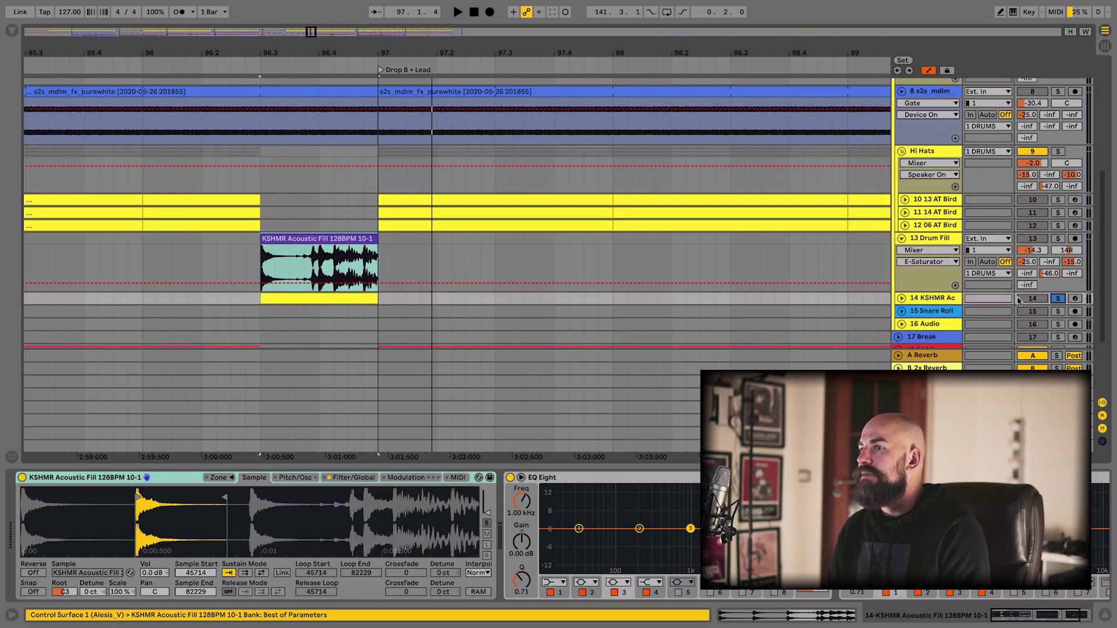
click(901, 298)
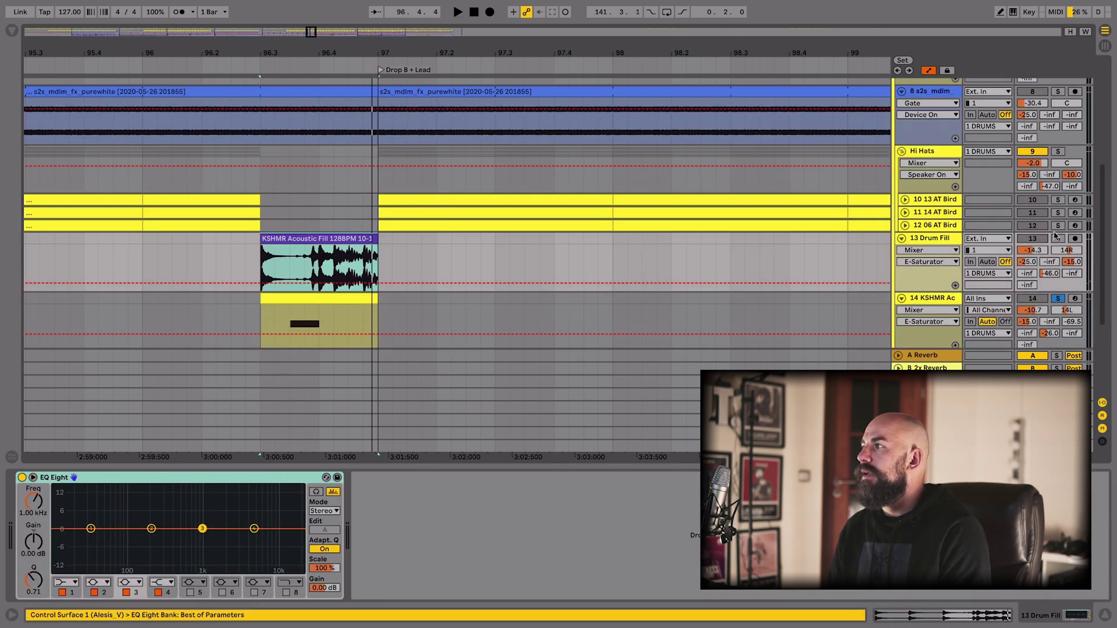
key(space)
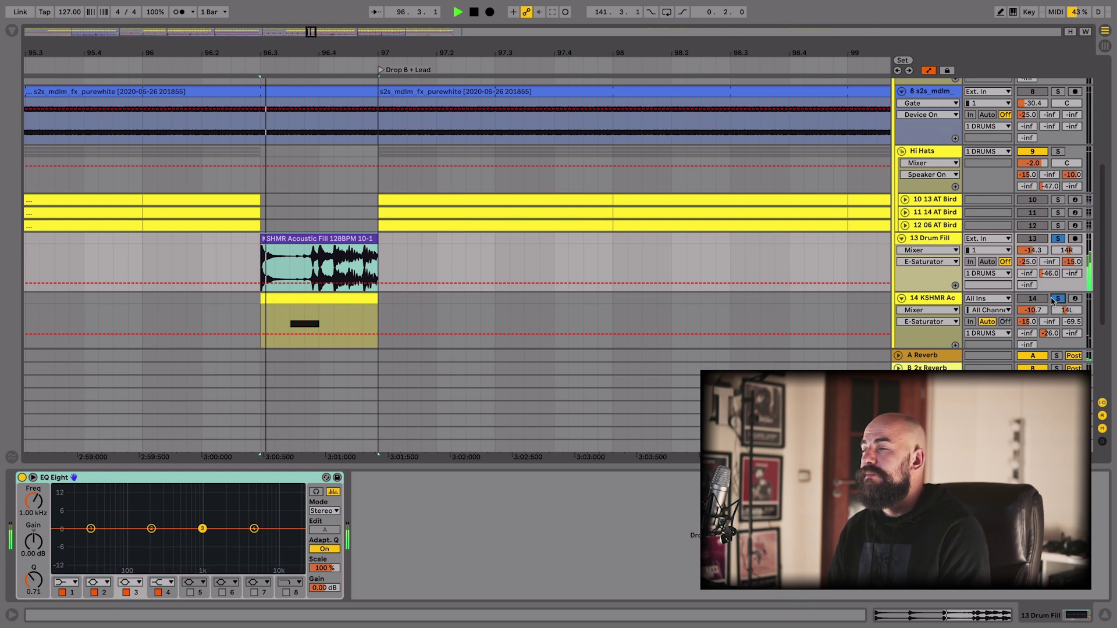
click(901, 239)
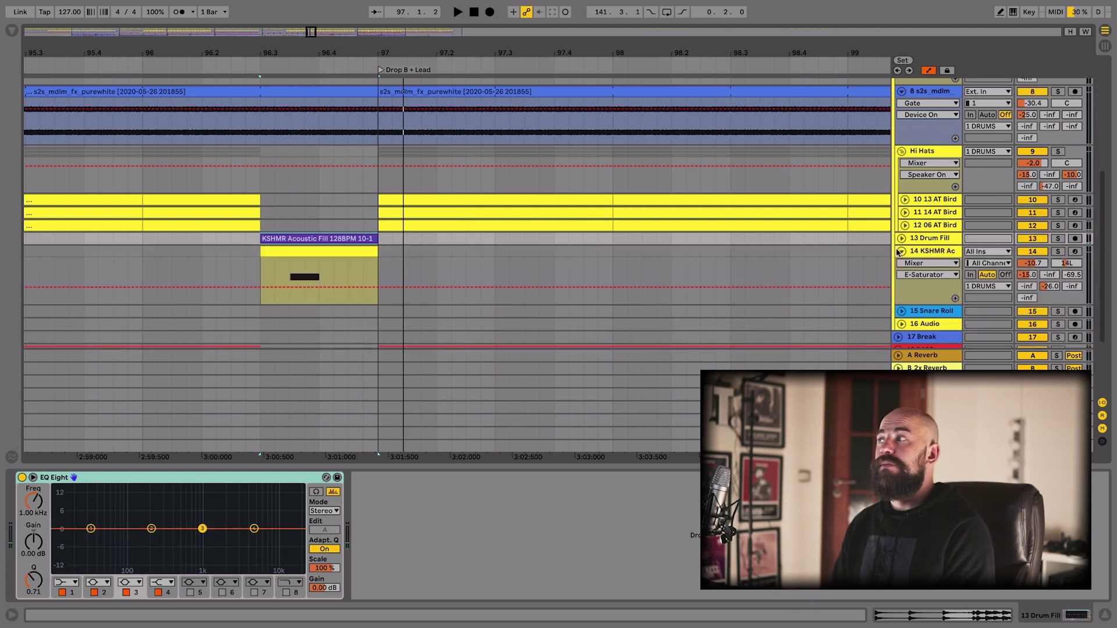
click(901, 251)
Unfold the 15 Snare Roll track and examine the start of its KSHMR Tight Snare 17 clip at the Main Breakdown
click(907, 264)
scroll(78, 230, down, 10)
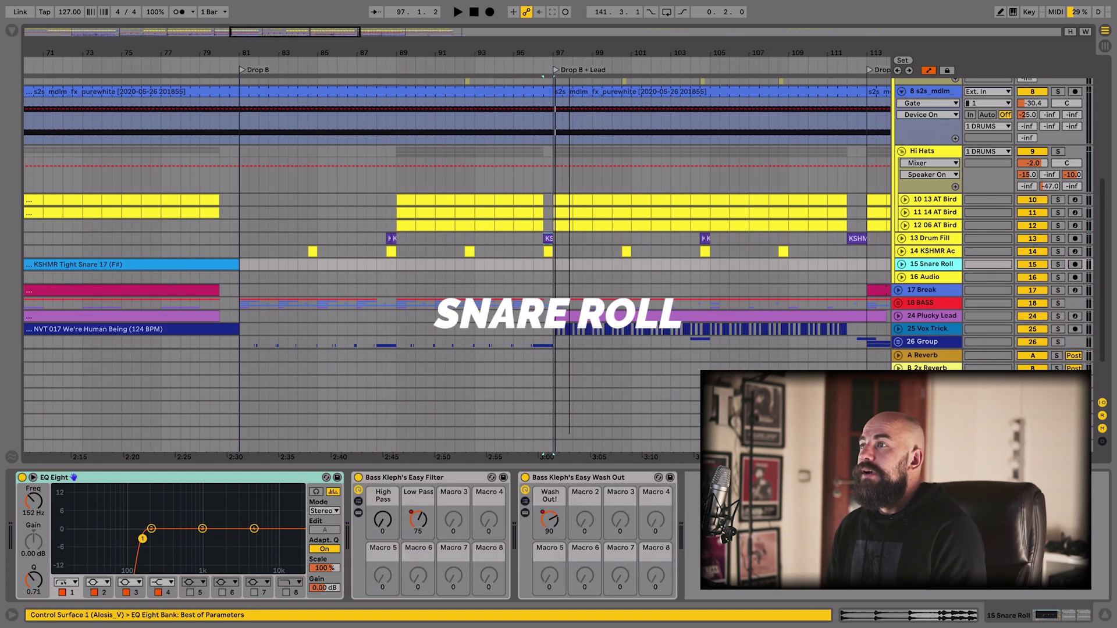
click(208, 262)
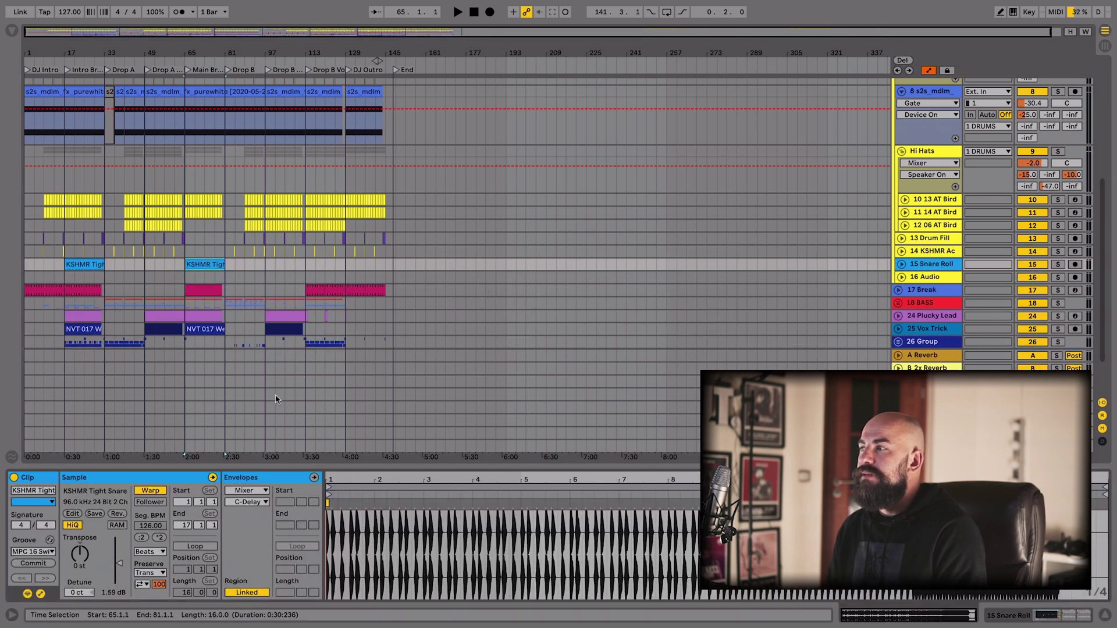
key(z)
scroll(248, 329, up, 5)
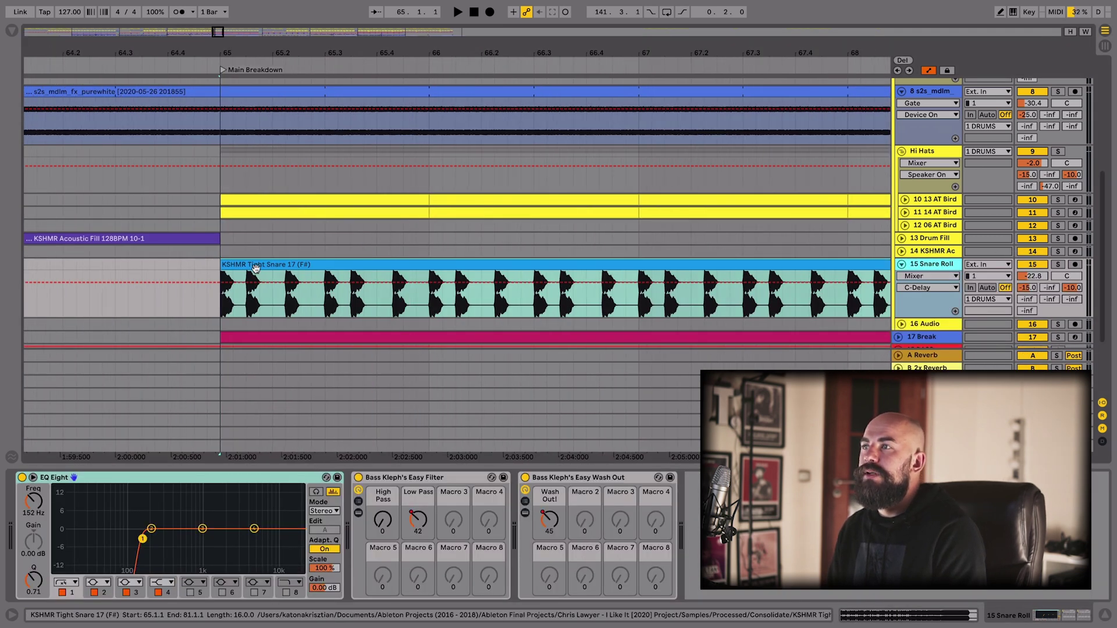
Split a short section near the start of the Snare Roll clip and try duplicating it
drag(285, 294, 324, 294)
key(ctrl+e)
click(308, 262)
key(ctrl+d)
key(ctrl+z)
click(344, 264)
Examine the increasing note density of the Snare Roll clip, selecting bars 73 to 77
scroll(346, 264, right, 6)
drag(569, 50, 546, 32)
drag(565, 293, 619, 298)
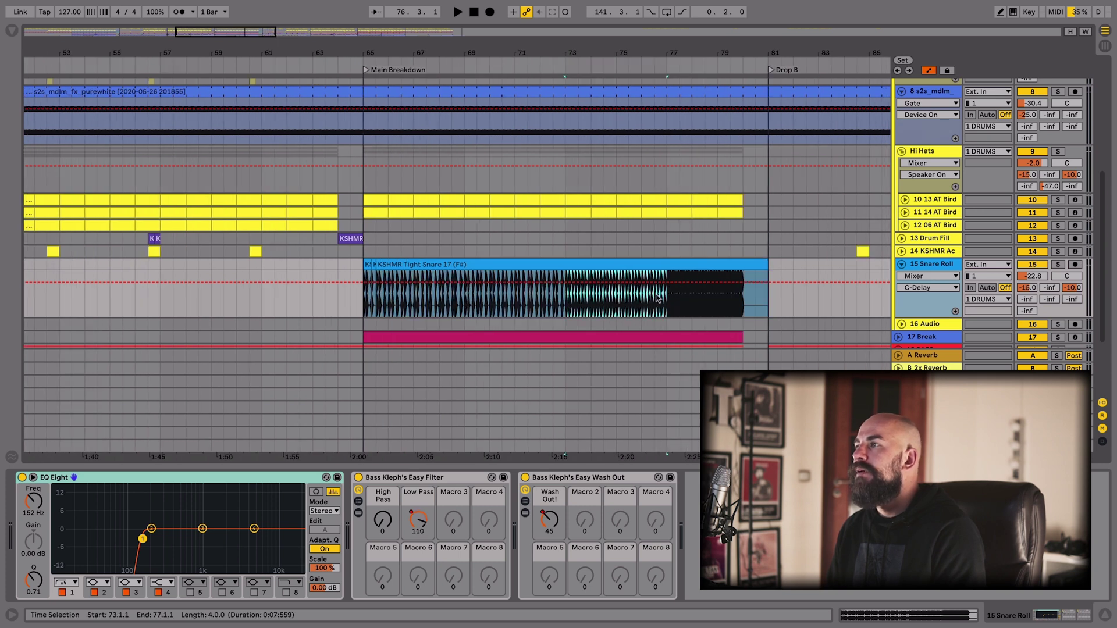
ctrl+scroll(514, 248, up, 5)
click(520, 302)
ctrl+scroll(541, 279, down, 5)
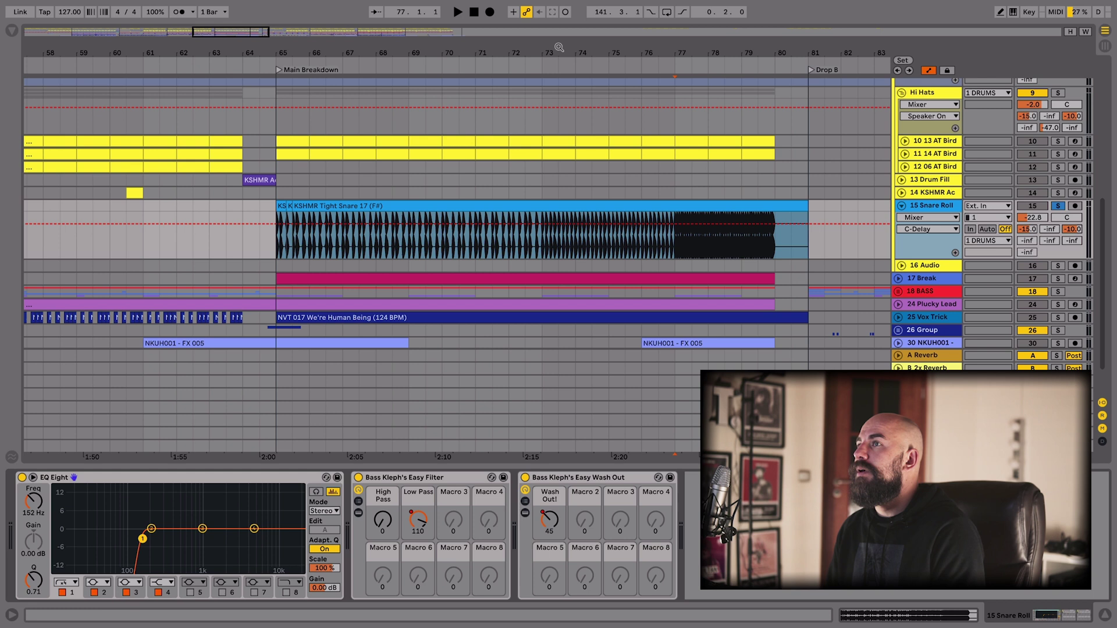
Restore the unsplit Snare Roll clip and select it from bar 65 to 81
drag(559, 48, 550, 20)
click(230, 74)
key(z)
click(212, 206)
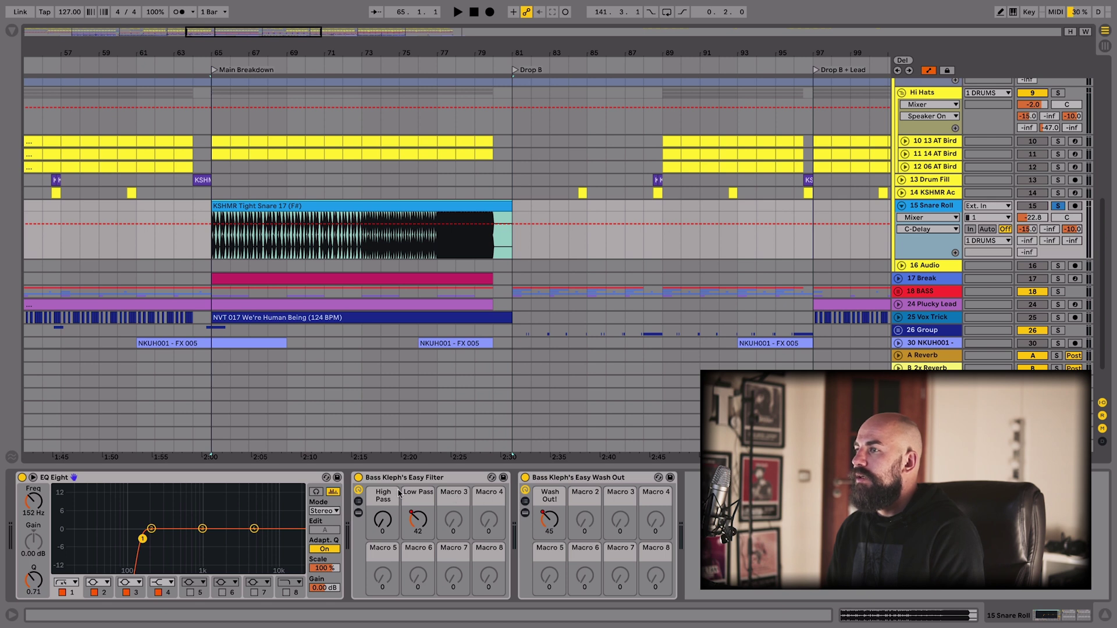
Show the devices in the Bass Kleph's Easy Filter rack's chain and play the soloed snare roll from bar 65
click(357, 501)
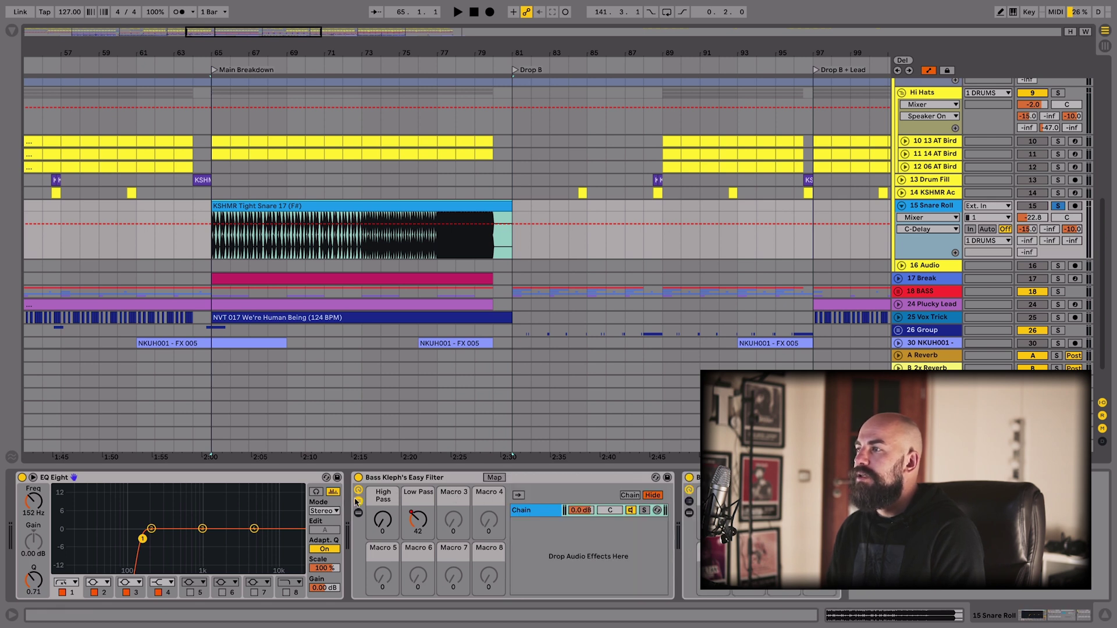
click(557, 510)
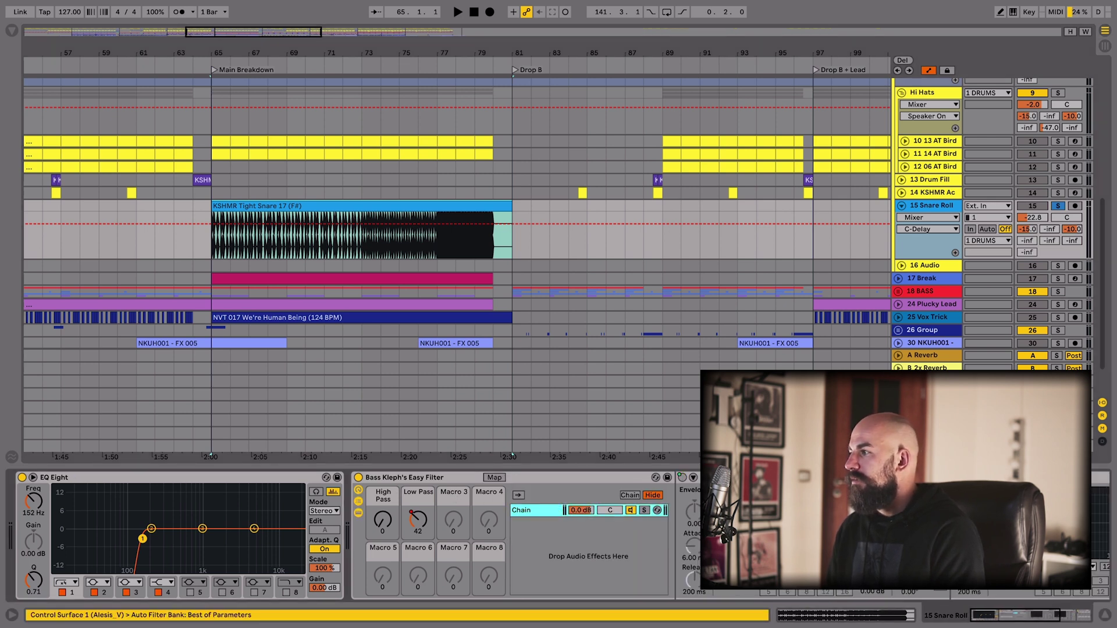
key(space)
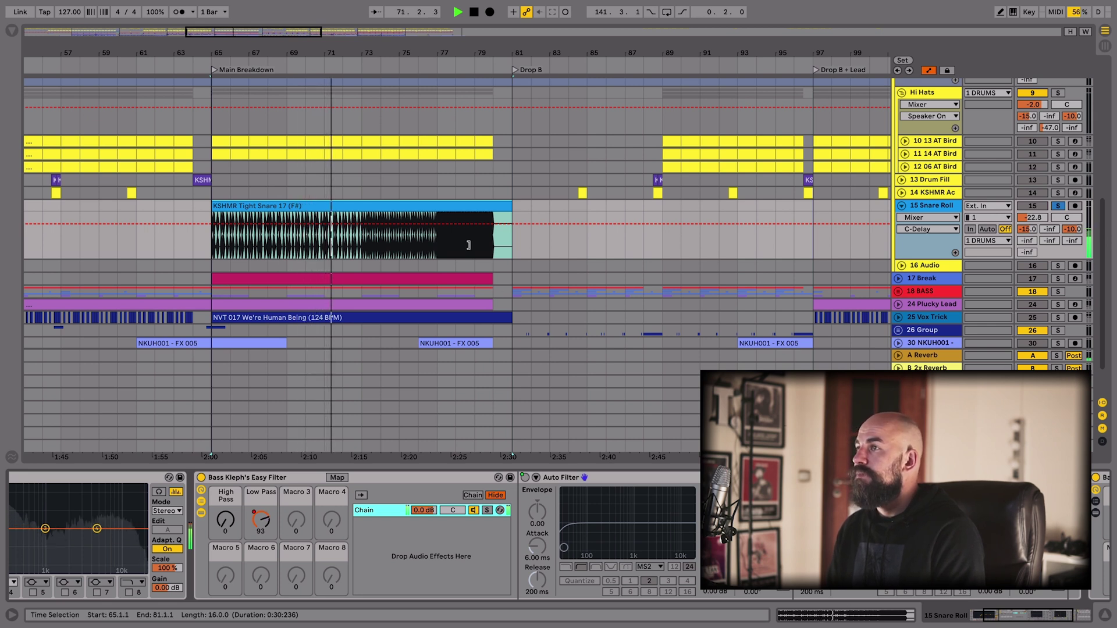
scroll(349, 535, right, 5)
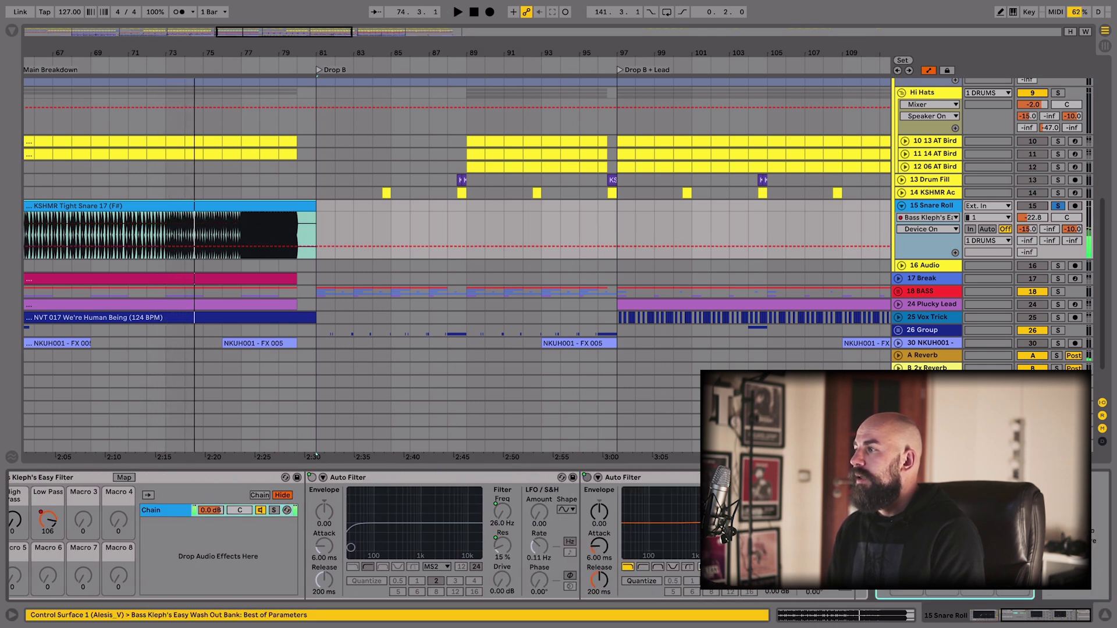
Inspect the Bass Kleph's Easy Wash Out rack and show the automation of its Wash Out! macro
scroll(638, 477, right, 4)
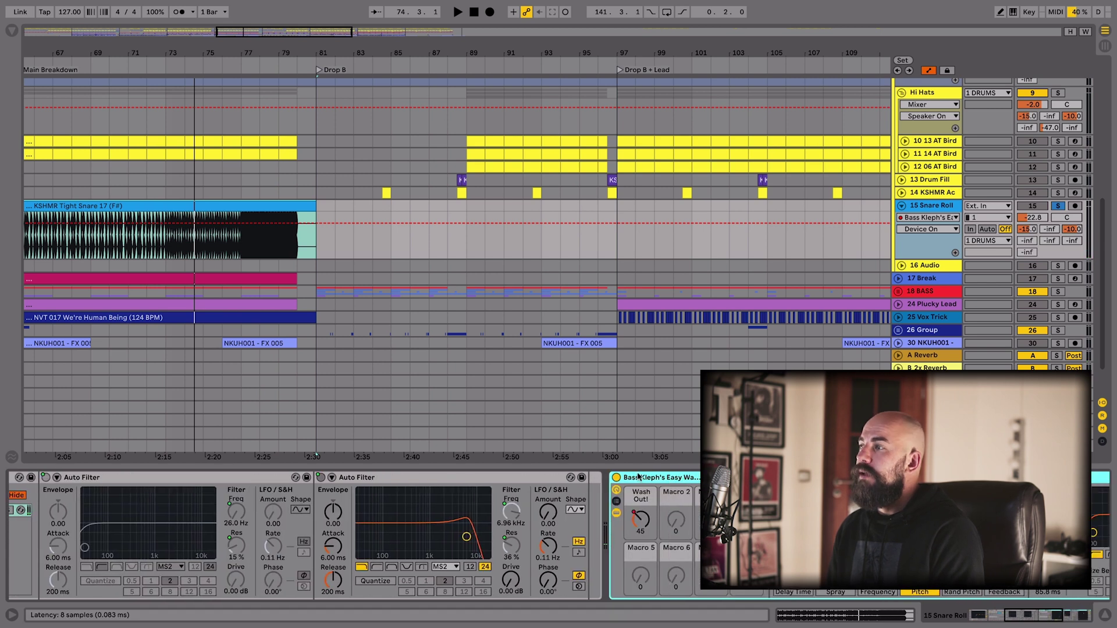
click(668, 481)
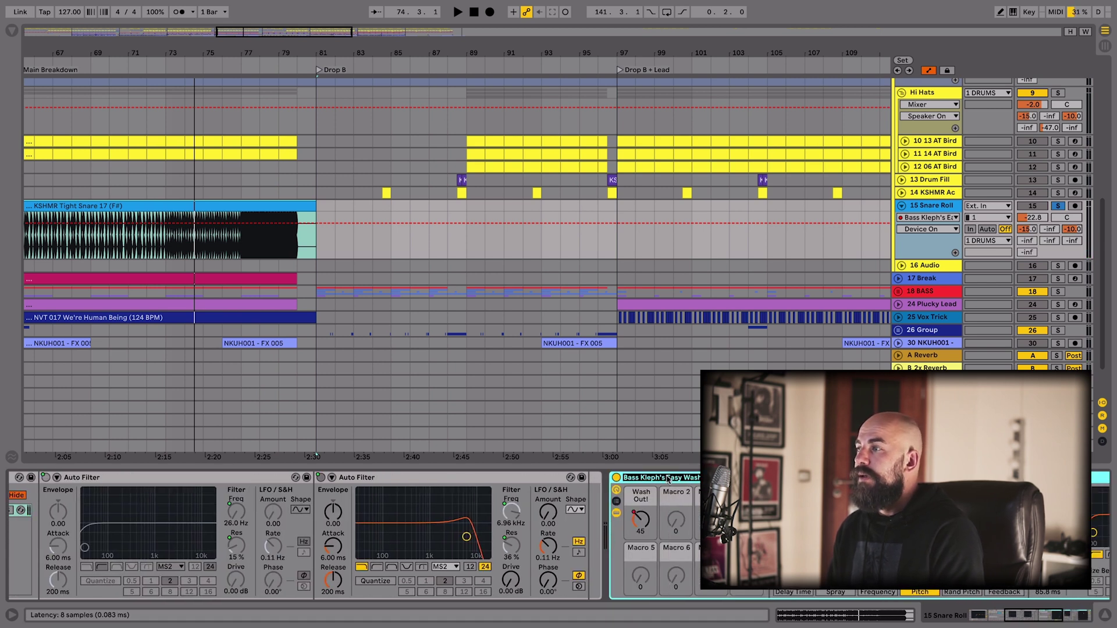
click(654, 516)
scroll(660, 517, right, 6)
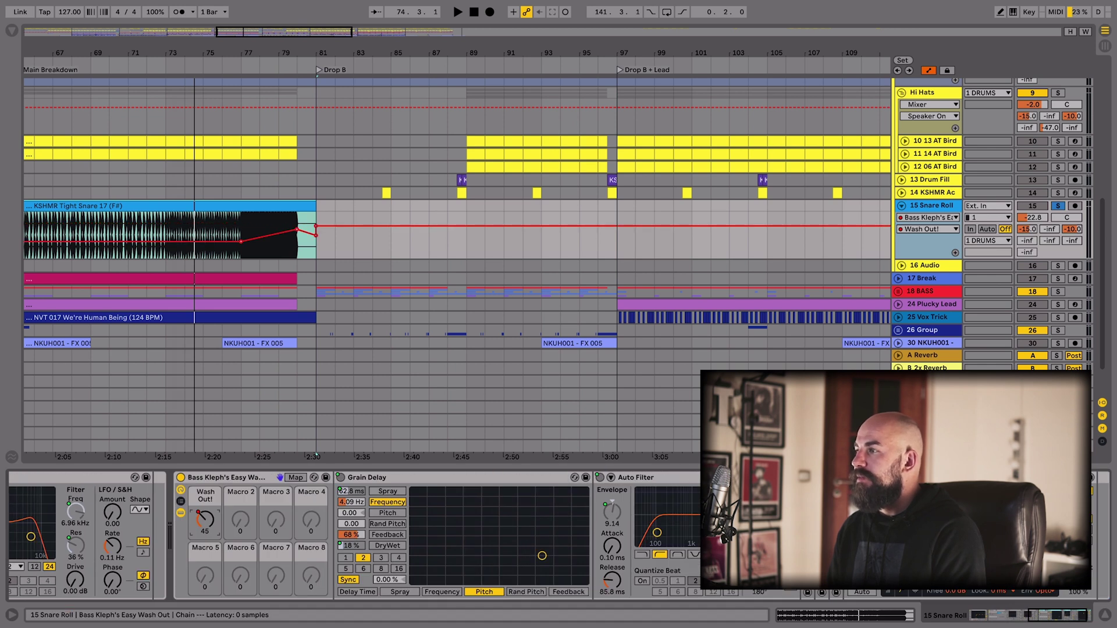
Examine the Grain Delay, Auto Filter, Reverb and EQ Eight inside the Easy Wash Out rack
click(673, 476)
double_click(807, 524)
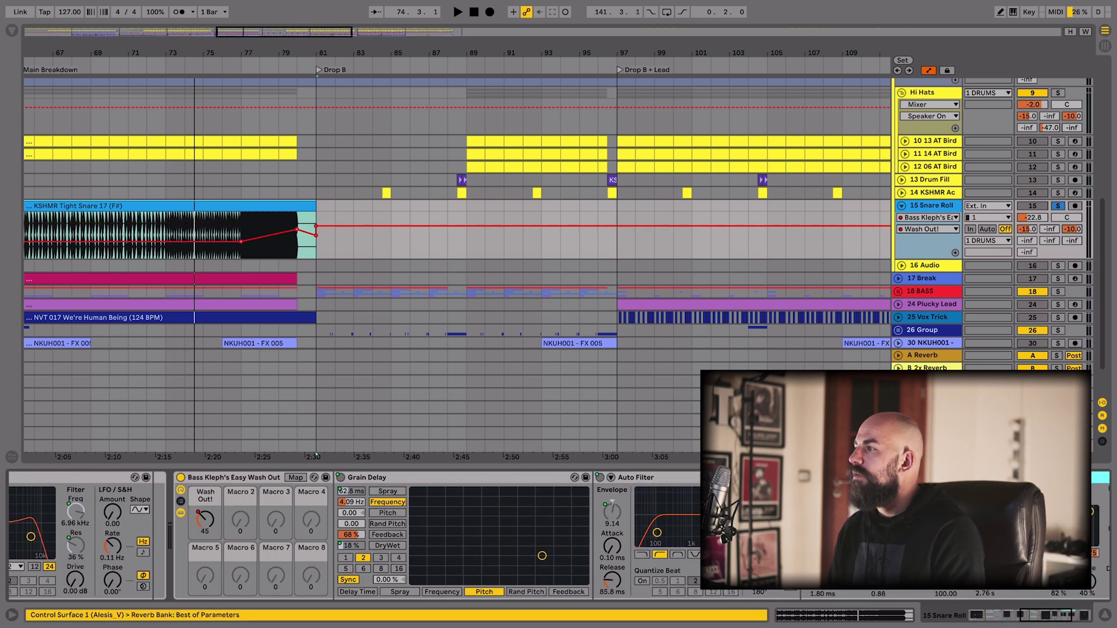
click(895, 581)
scroll(890, 570, right, 3)
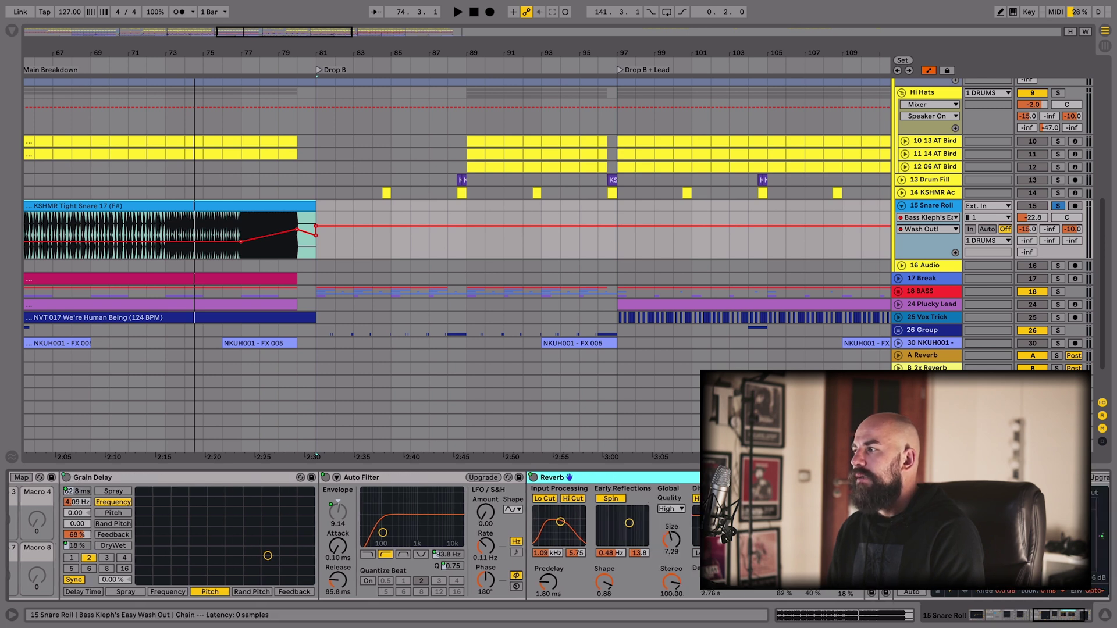
double_click(861, 529)
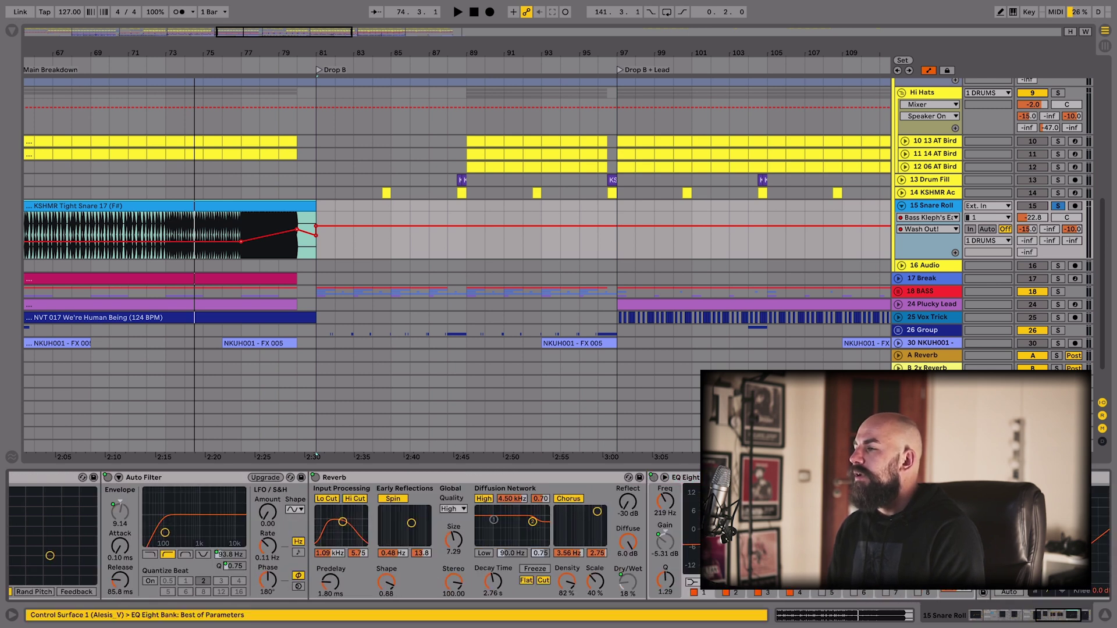
Examine the EQ Eight and Filter Delay in the Easy Wash Out rack and play the soloed snare roll from bar 73
scroll(814, 530, right, 3)
double_click(814, 529)
scroll(815, 529, right, 3)
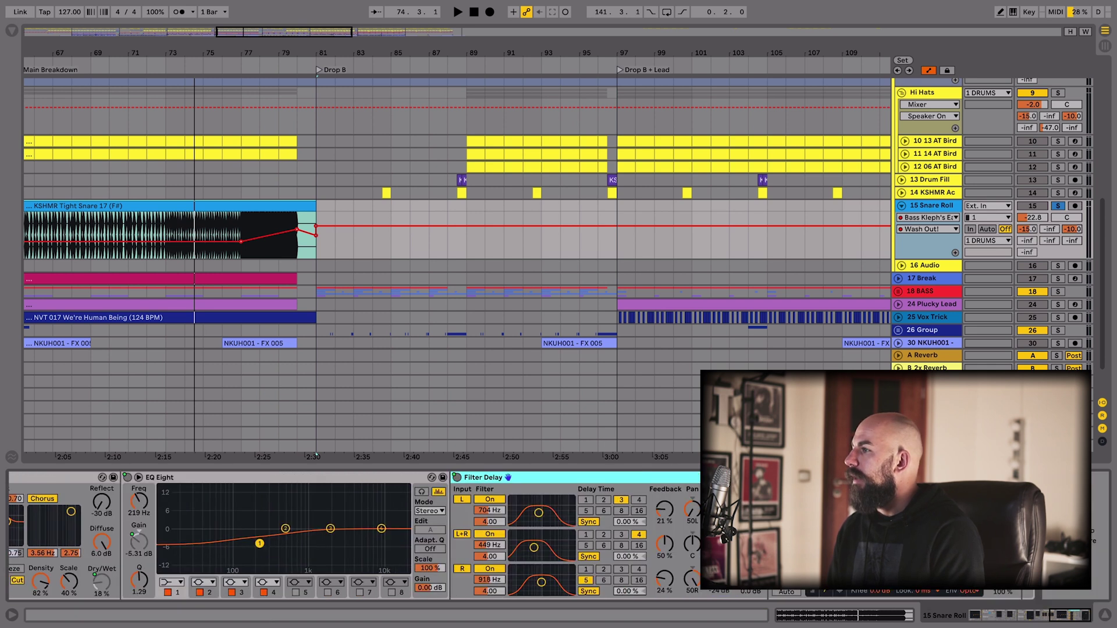
click(920, 293)
key(space)
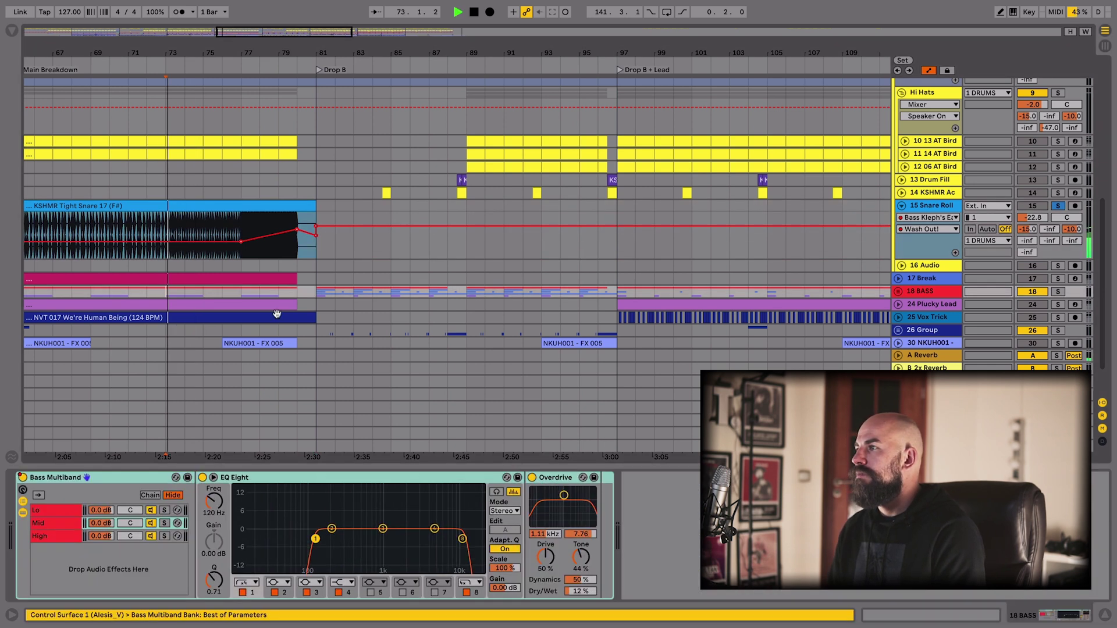
click(924, 278)
click(919, 211)
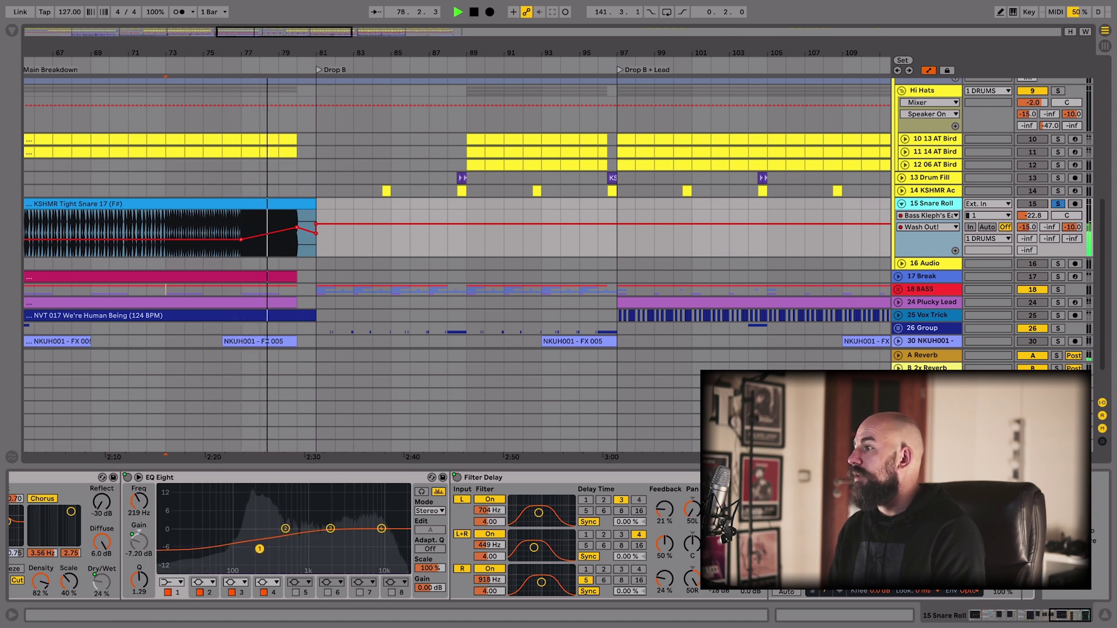
Solo the Break track instead of the Snare Roll, with its Low Pass automation shown across the whole arrangement
scroll(358, 535, left, 5)
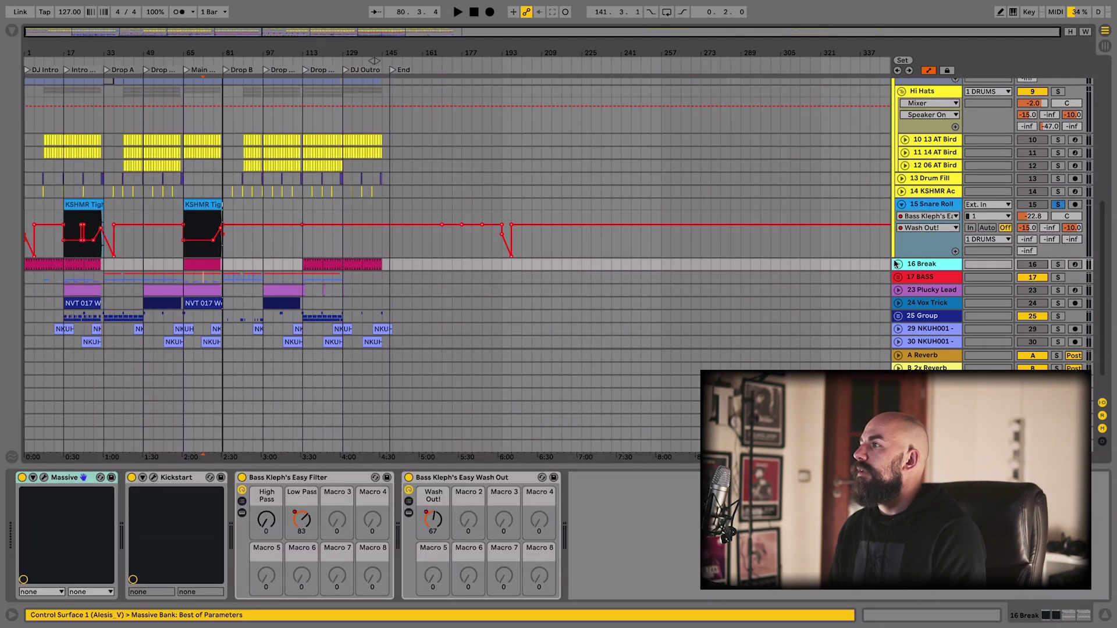
click(1059, 269)
click(1057, 265)
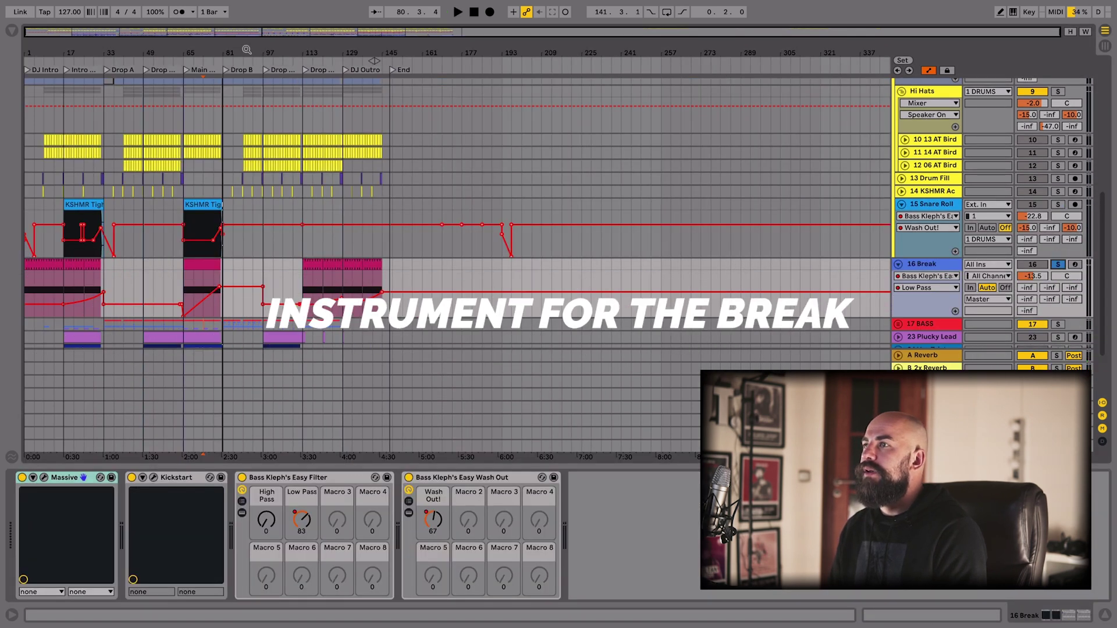
drag(245, 52, 441, 50)
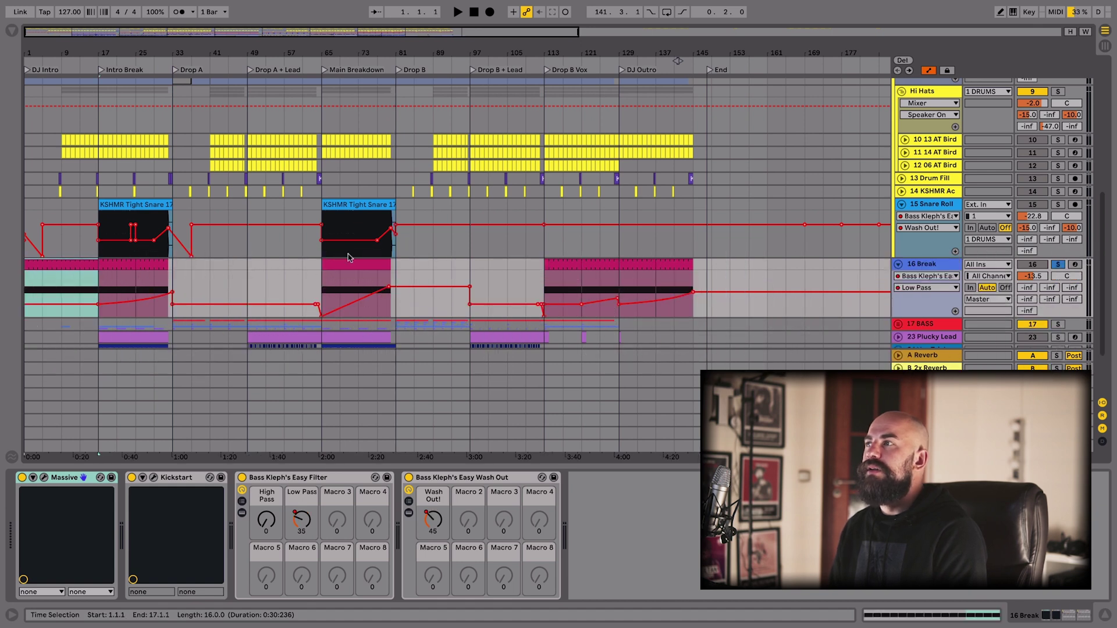
Point out the Break track's parts by selecting bars 113 to 121 at Drop B Vox and the intro clip from bar 1 to 17
drag(545, 279, 581, 279)
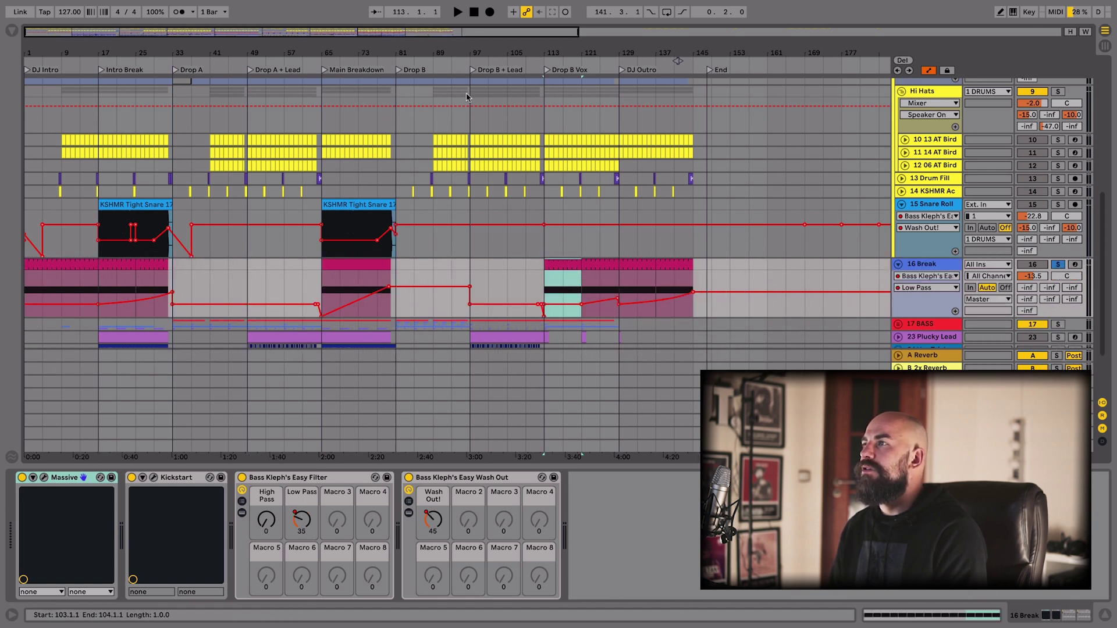
drag(621, 91, 638, 166)
drag(704, 152, 704, 154)
click(82, 264)
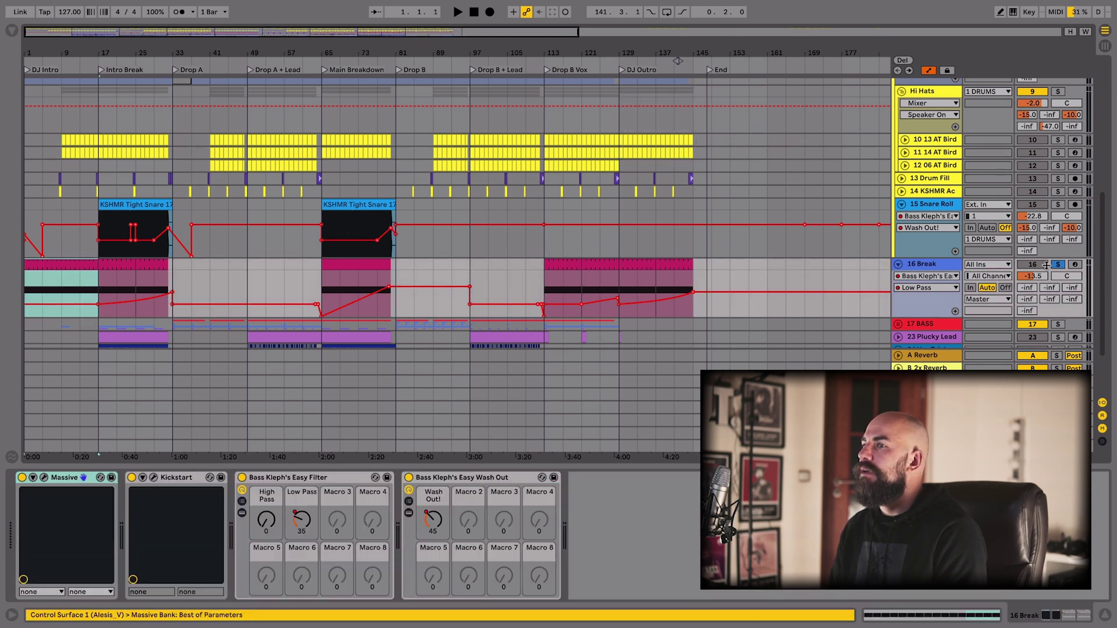
Open the Break track's Massive synth and play the intro with the Easy Filter, Easy Wash Out and Kickstart devices bypassed
click(43, 477)
key(space)
click(394, 478)
click(407, 480)
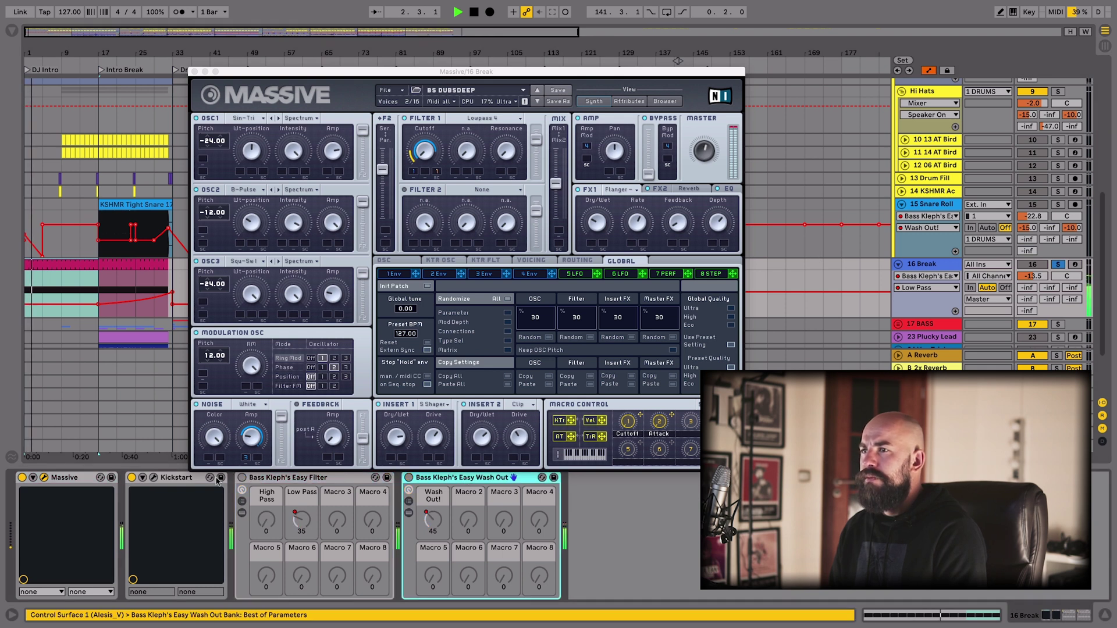
click(180, 478)
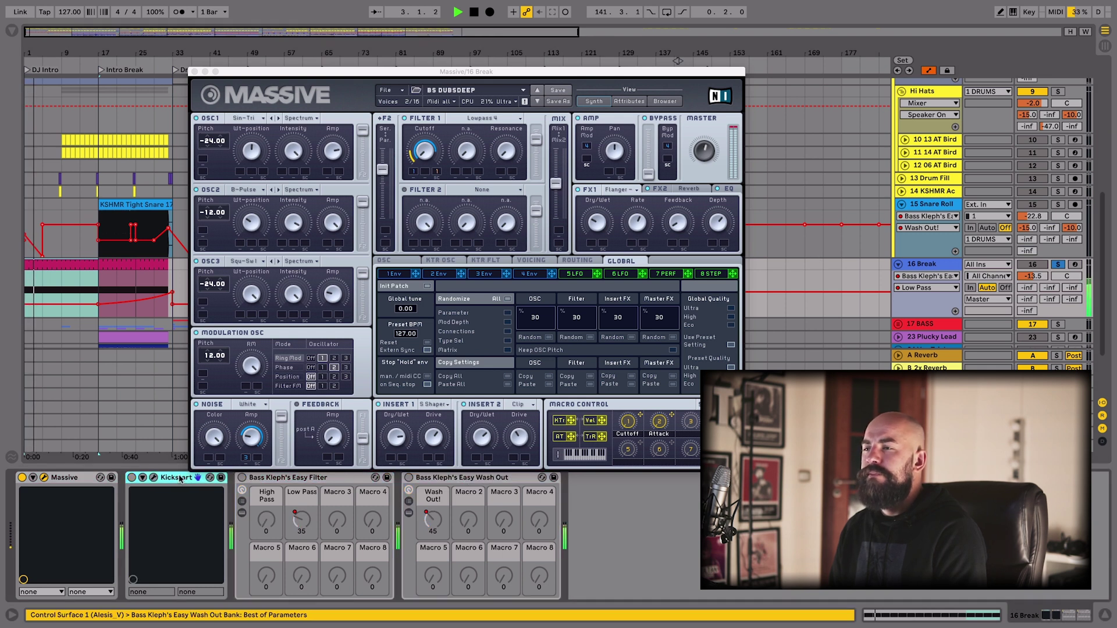
Close the Massive window, then play the Break track from bar 1 with Kickstart turned back on
click(195, 71)
key(space)
drag(64, 54, 13, 160)
key(0)
key(space)
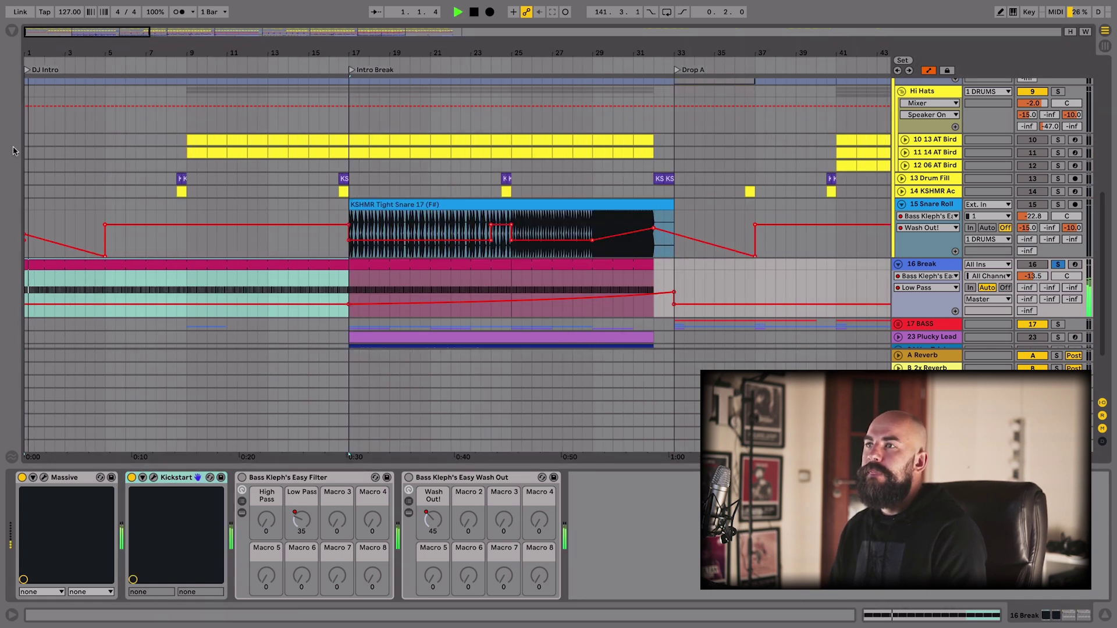
Reactivate the Easy Filter and Easy Wash Out racks and play the Break track's Low Pass automation rise from bar 30
click(324, 477)
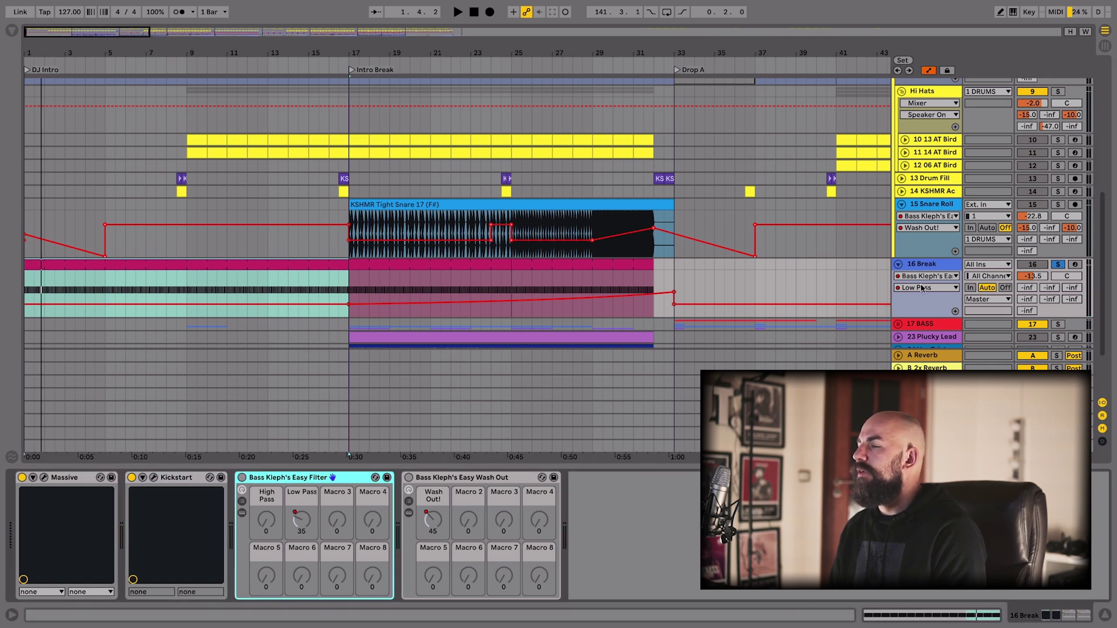
key(space)
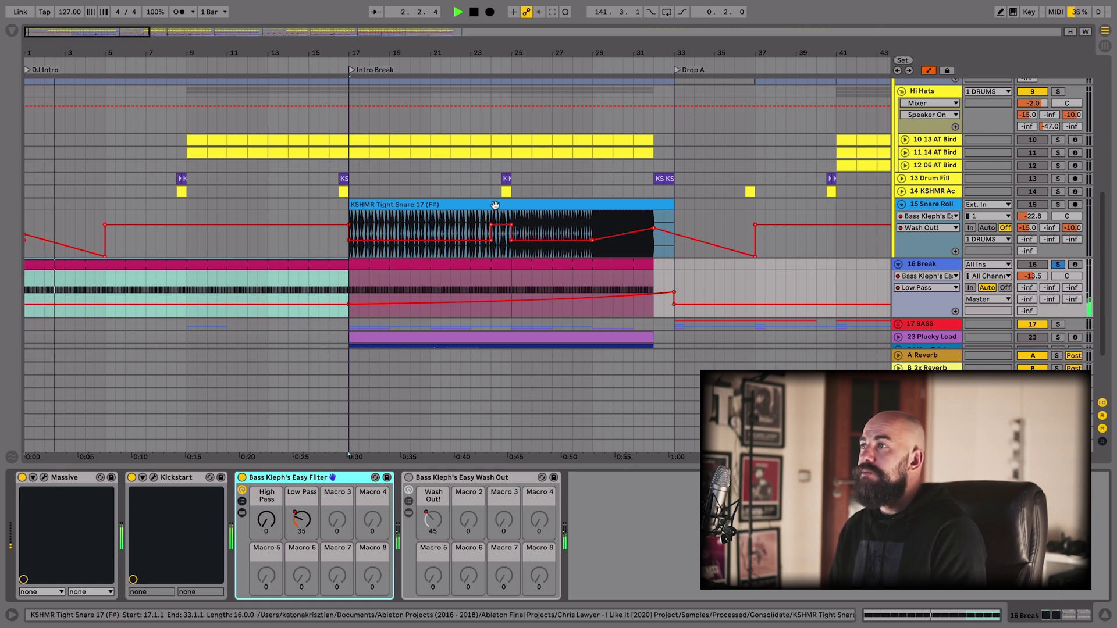
click(901, 206)
click(492, 477)
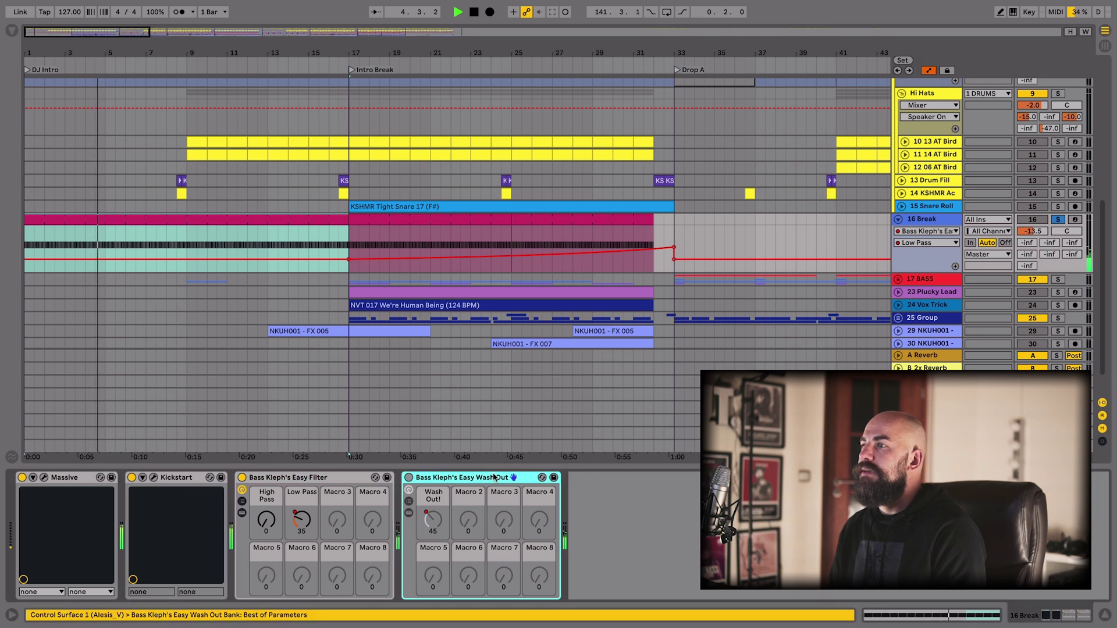
click(351, 244)
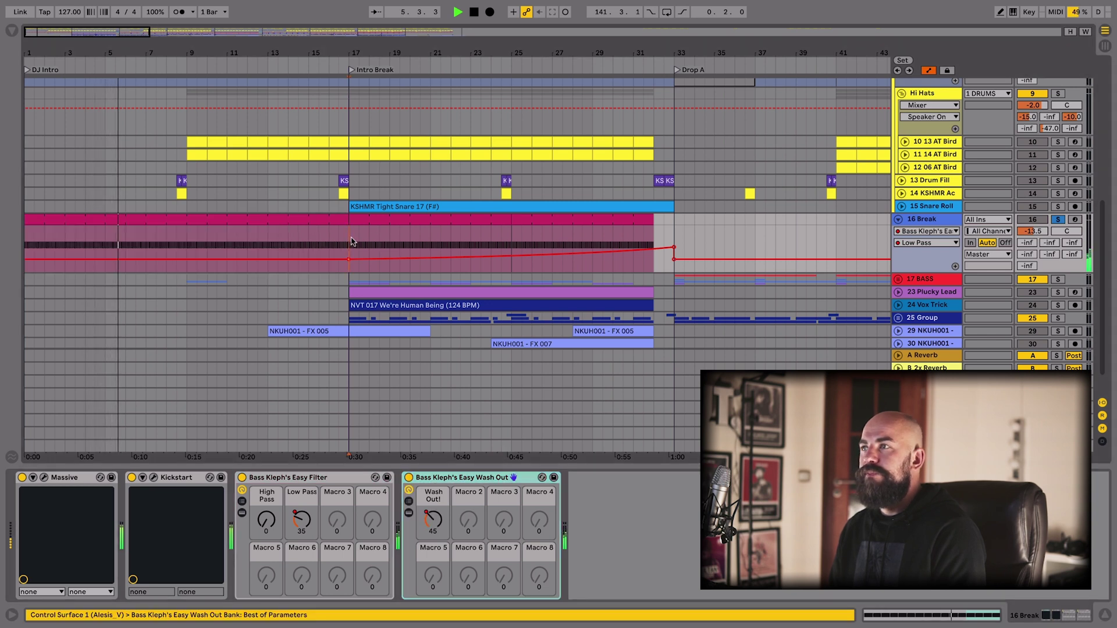
click(614, 243)
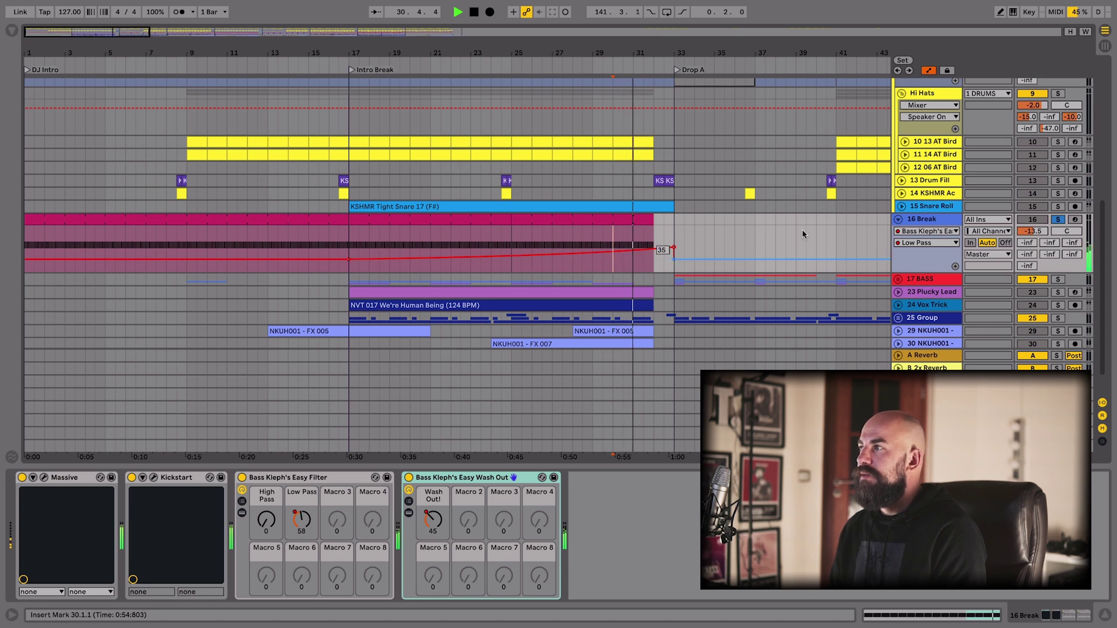
Expand the Snare Roll track, solo it together with the Break track and play both from bar 24
click(892, 204)
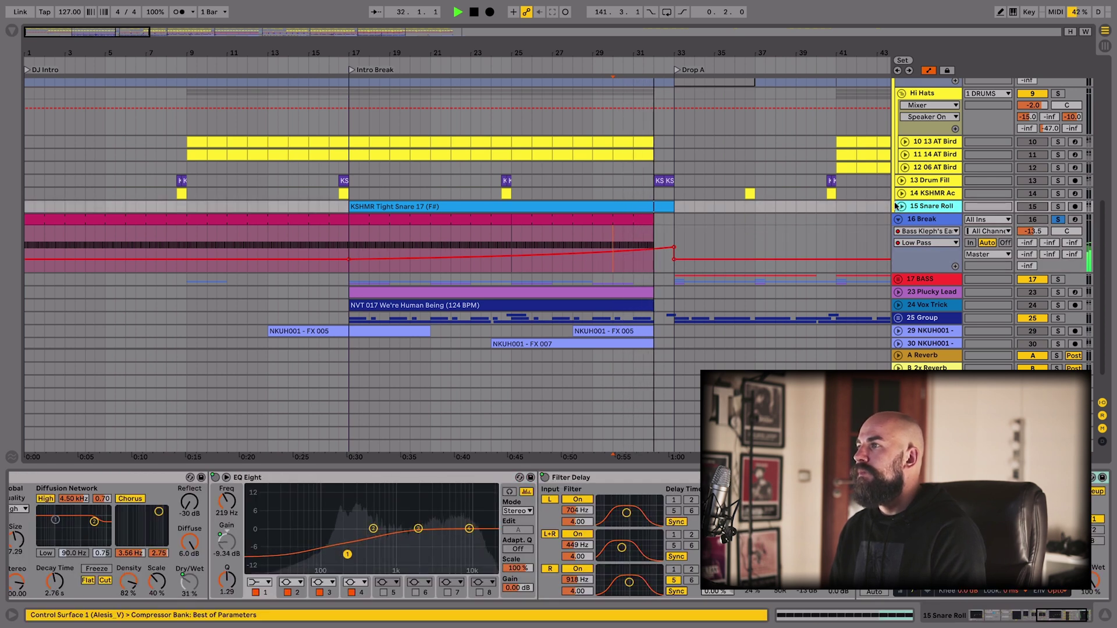
click(901, 206)
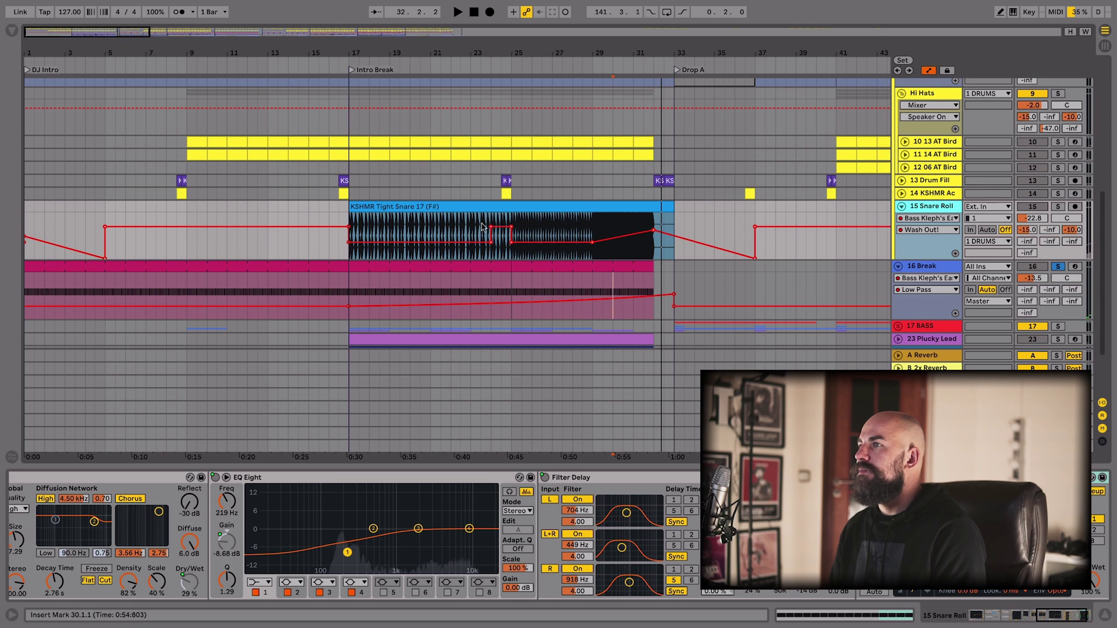
click(1057, 206)
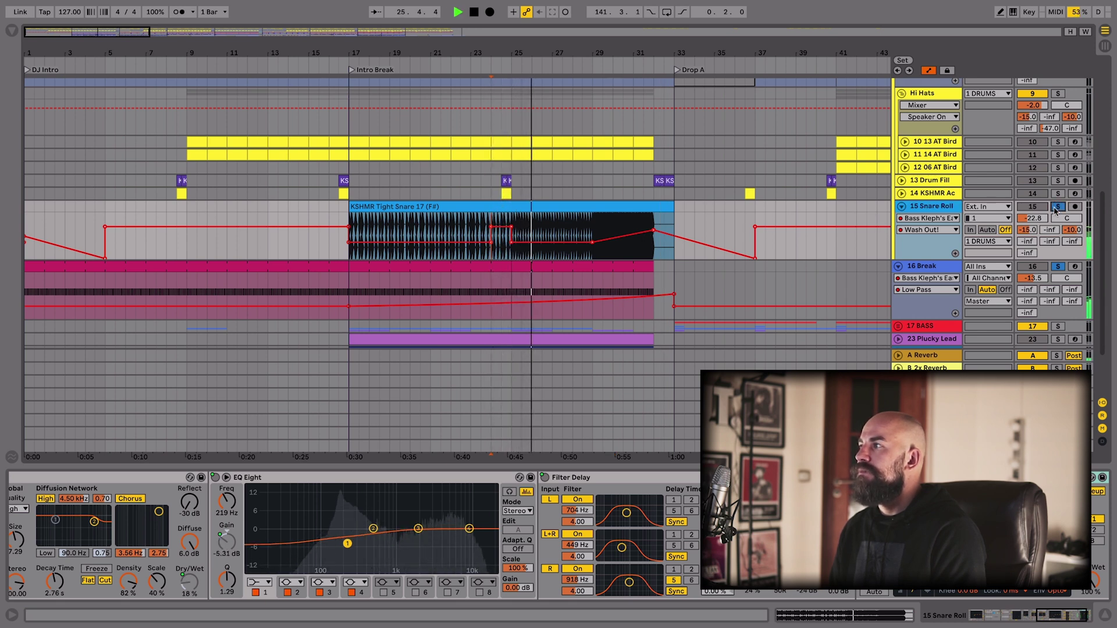
key(space)
Select bars 17 to 25 on the Break track and review its Wash Out! and Low Pass automation across the arrangement
key(minus)
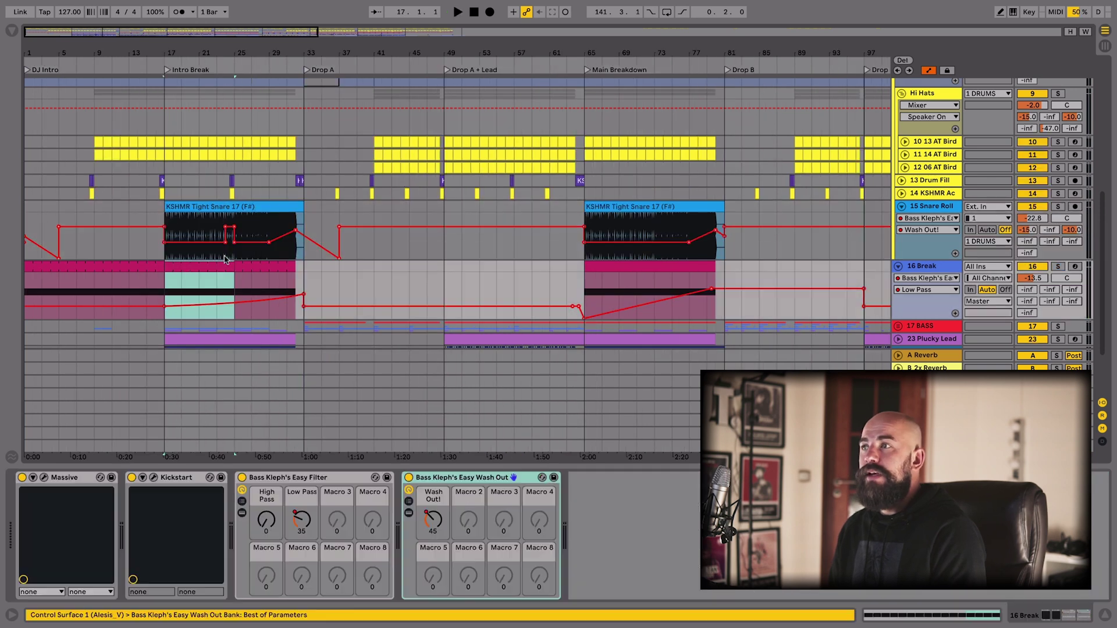
drag(150, 294, 220, 294)
scroll(230, 258, right, 3)
drag(511, 52, 693, 60)
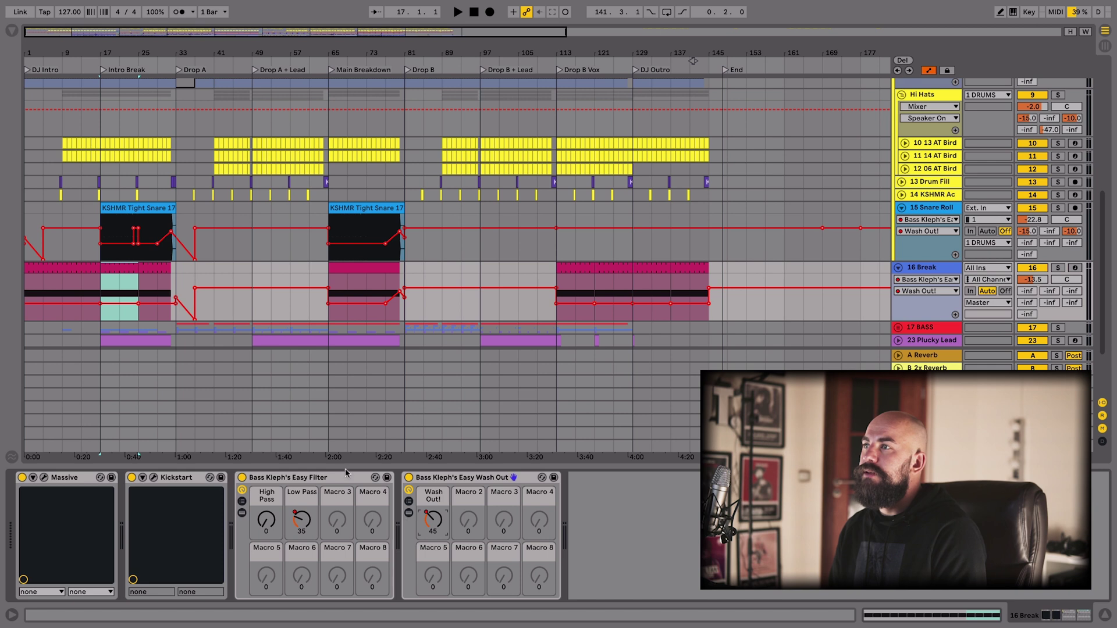
click(152, 477)
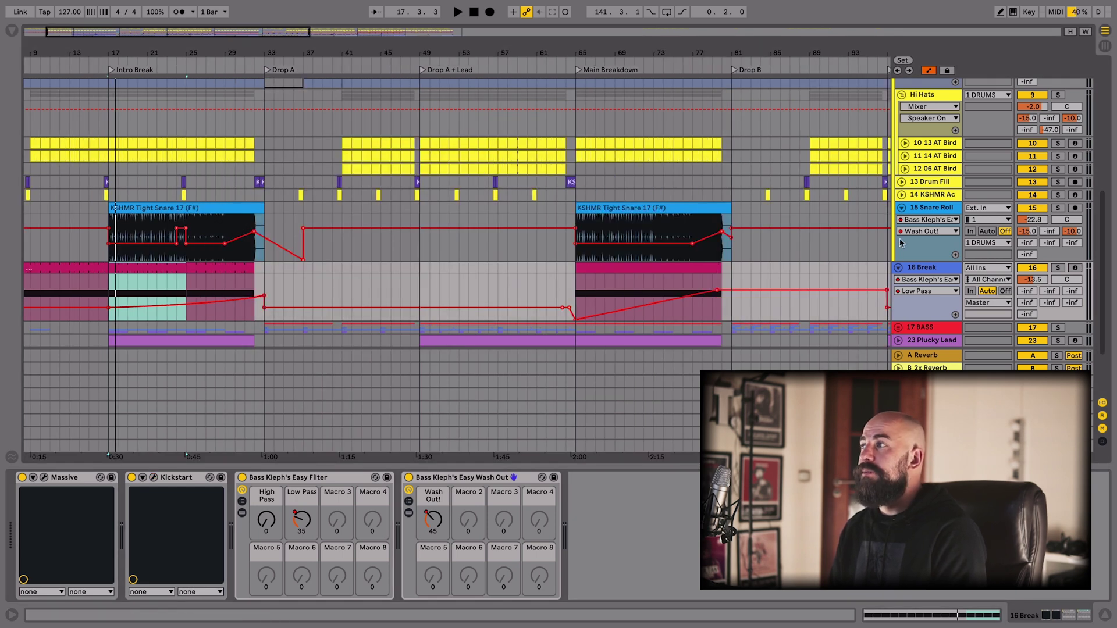
Collapse the Hi Hats group, track 7 and the Snare Roll track, followed by the whole DRUMS group and the Break track
scroll(901, 233, up, 3)
click(902, 156)
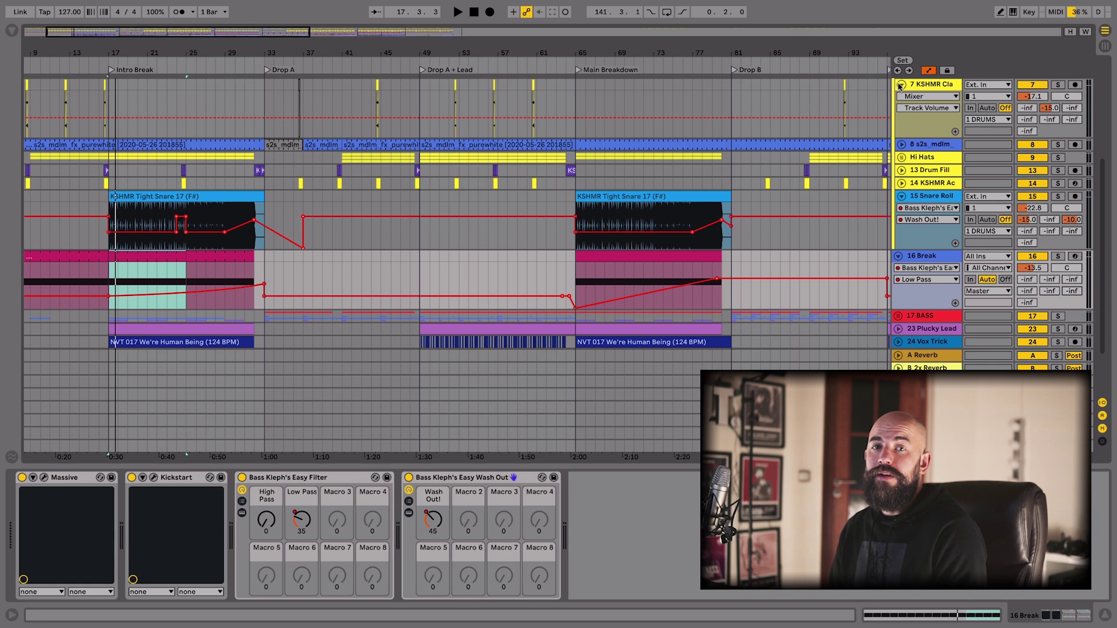
click(900, 86)
scroll(903, 134, up, 2)
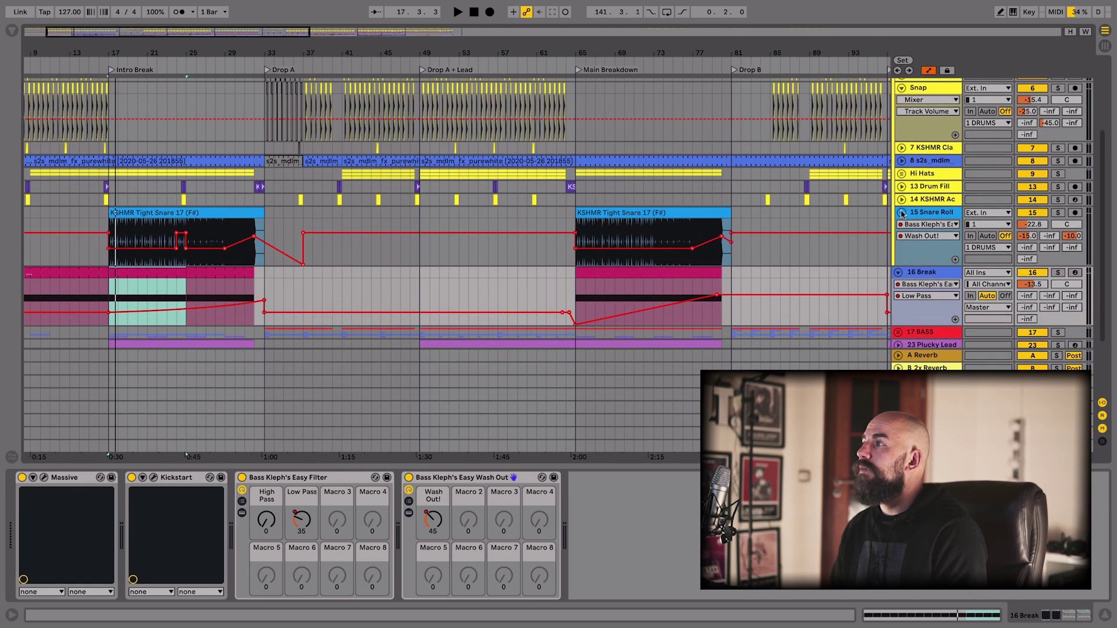
click(901, 214)
scroll(927, 117, up, 3)
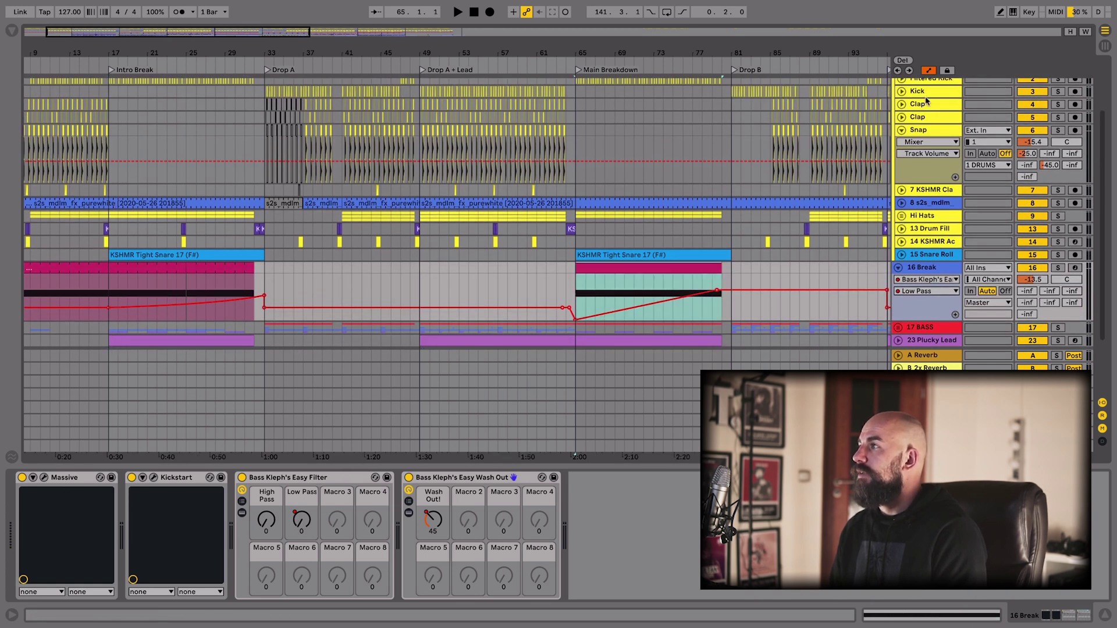
scroll(901, 121, up, 2)
click(898, 86)
click(898, 120)
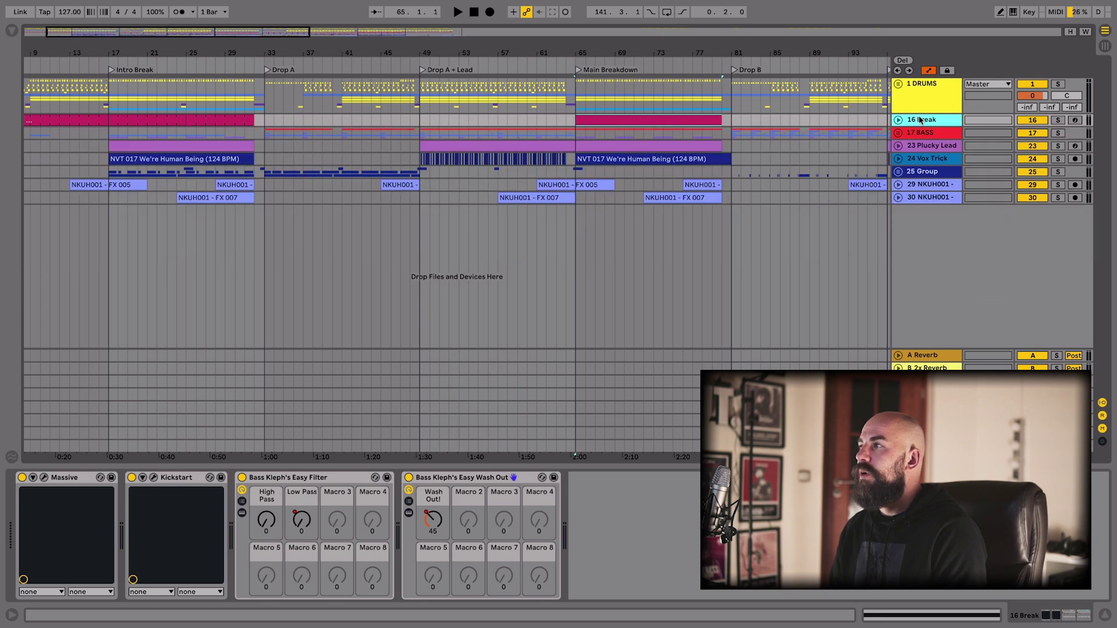
Select the BASS group and expand it to show its Bass, Synth, Hoover and Tom tracks
click(911, 132)
click(898, 133)
scroll(509, 177, right, 8)
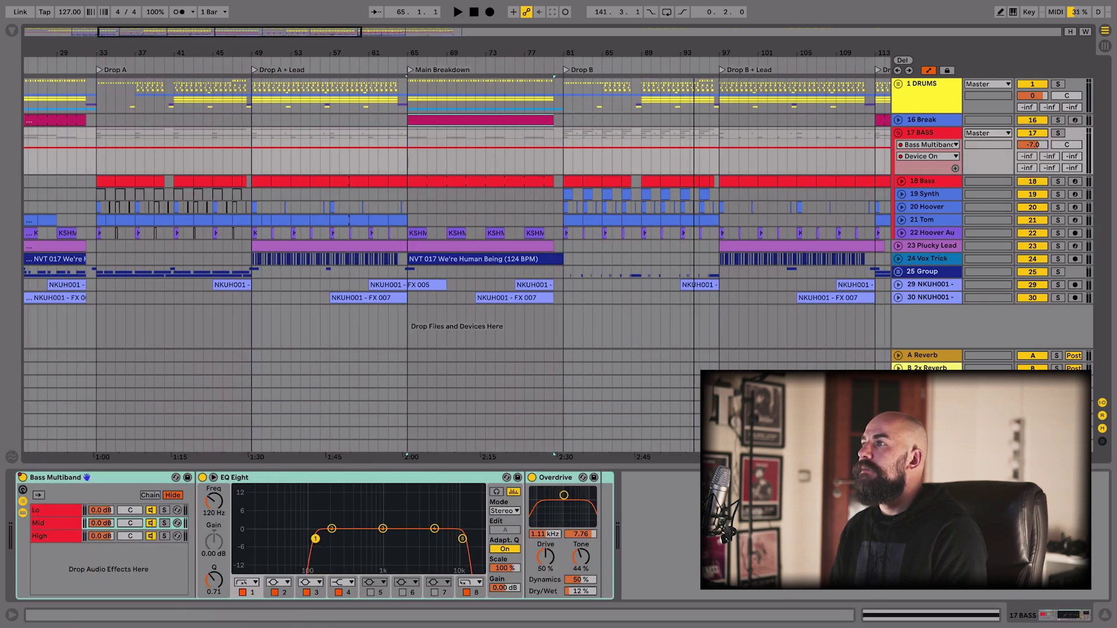
Solo the BASS group and play it from the start of Drop B at bar 81
drag(435, 178, 573, 224)
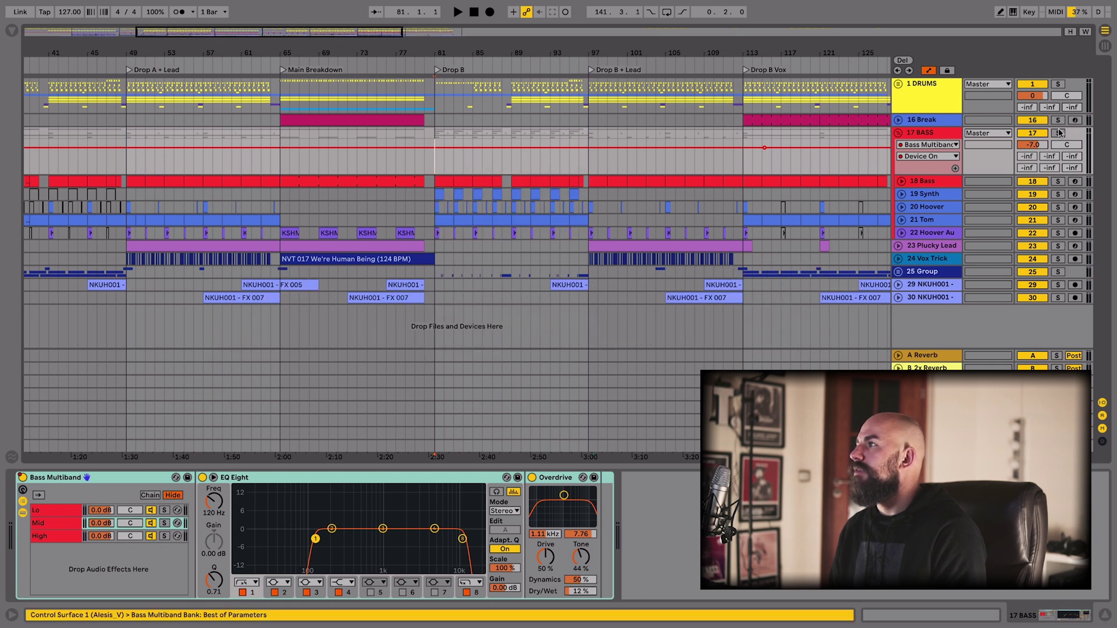
click(457, 12)
drag(459, 36, 460, 44)
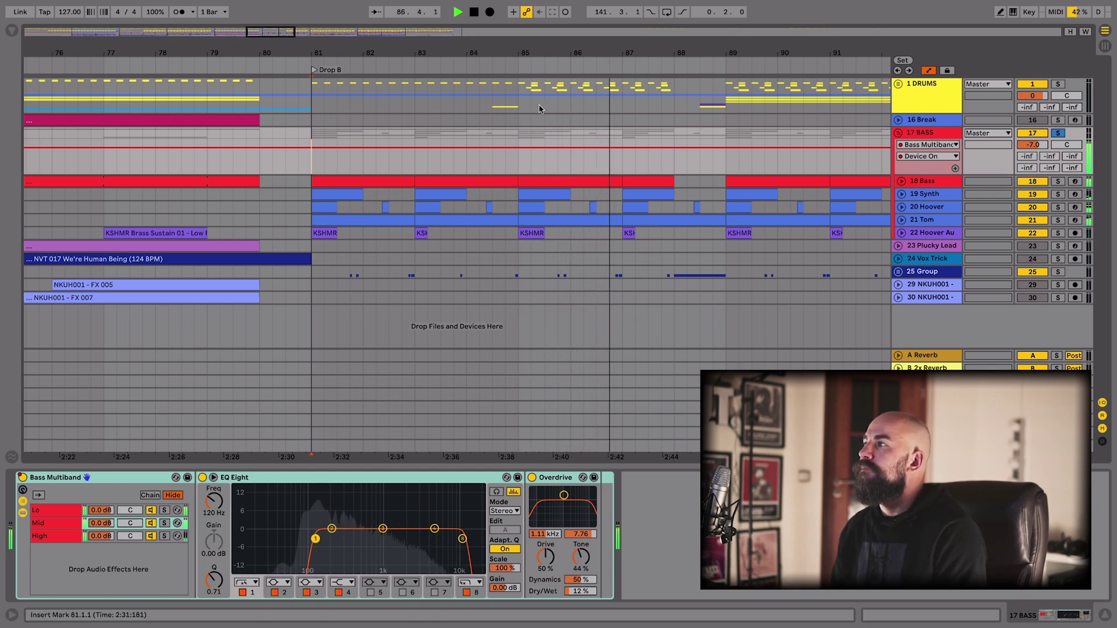
scroll(539, 104, right, 2)
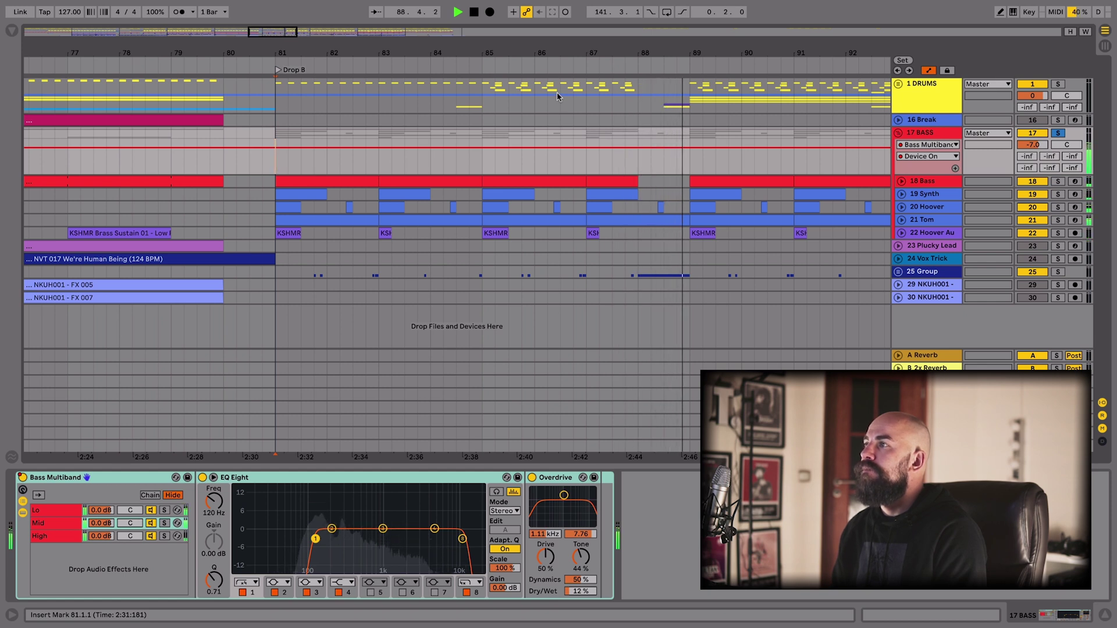
Expand and solo the Bass track inside the BASS group and play its clip from bar 81 to 83
click(936, 181)
key(space)
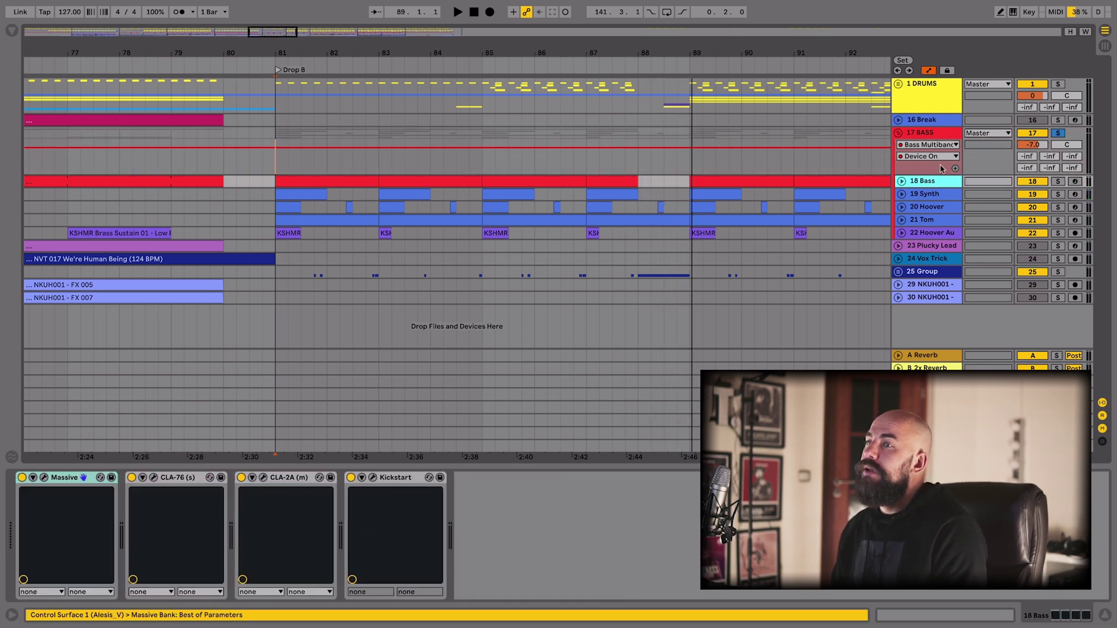
click(901, 180)
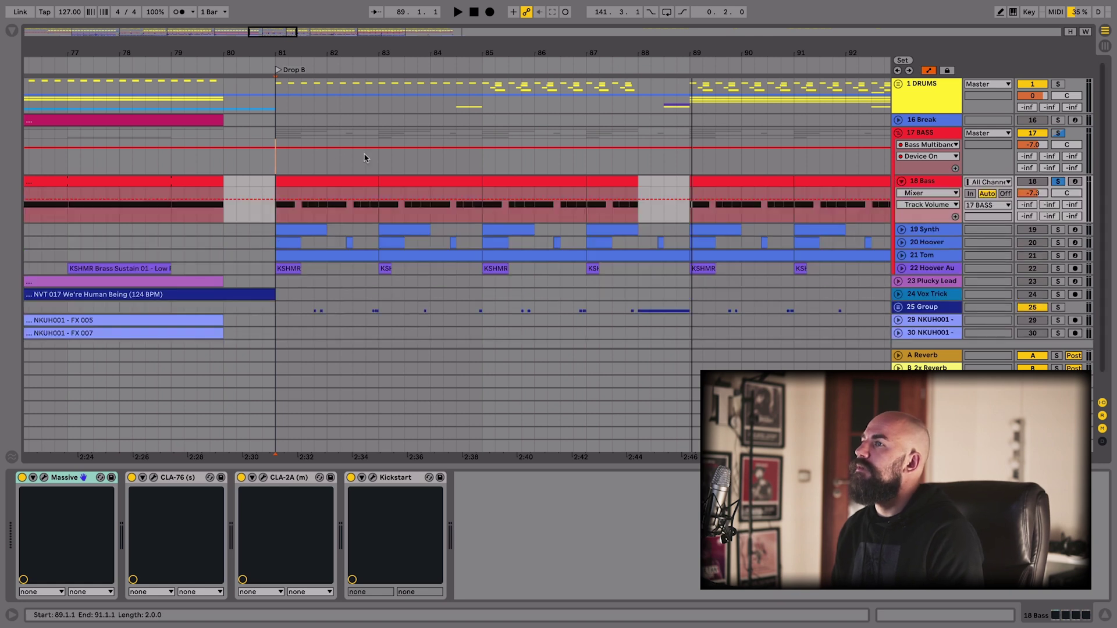
click(310, 176)
key(space)
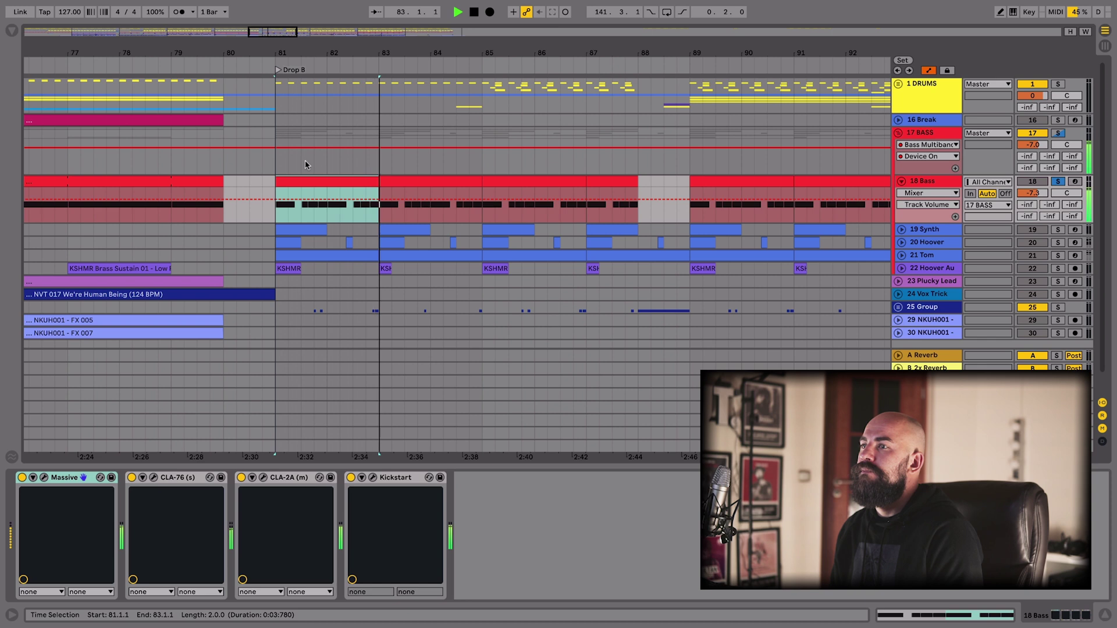
Stop playback and open the Bass track's Massive synth, placing its window clear of the track controls
key(space)
click(44, 478)
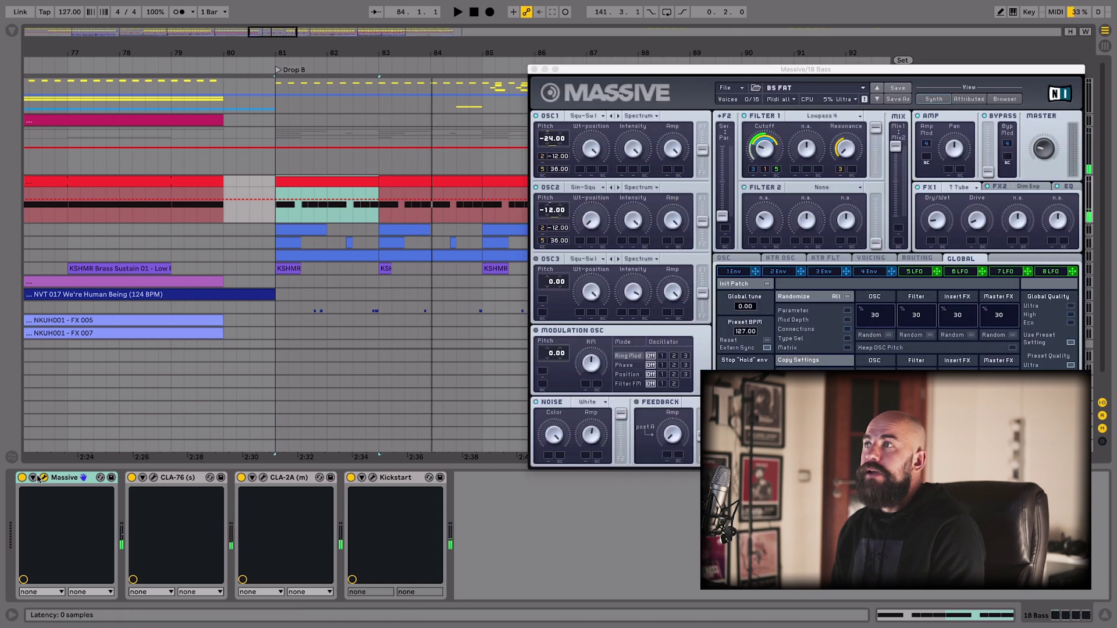
drag(747, 68, 500, 66)
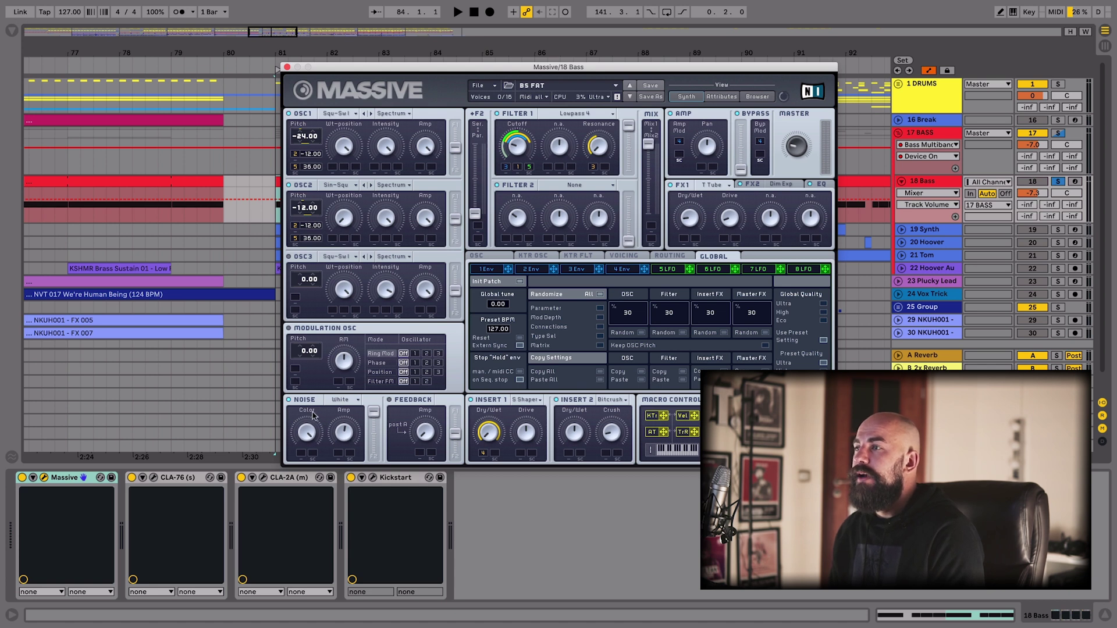
Examine the Bass patch's fourth and third envelopes, its Cutoff macro and the amount of LFO 5 in Massive
click(622, 269)
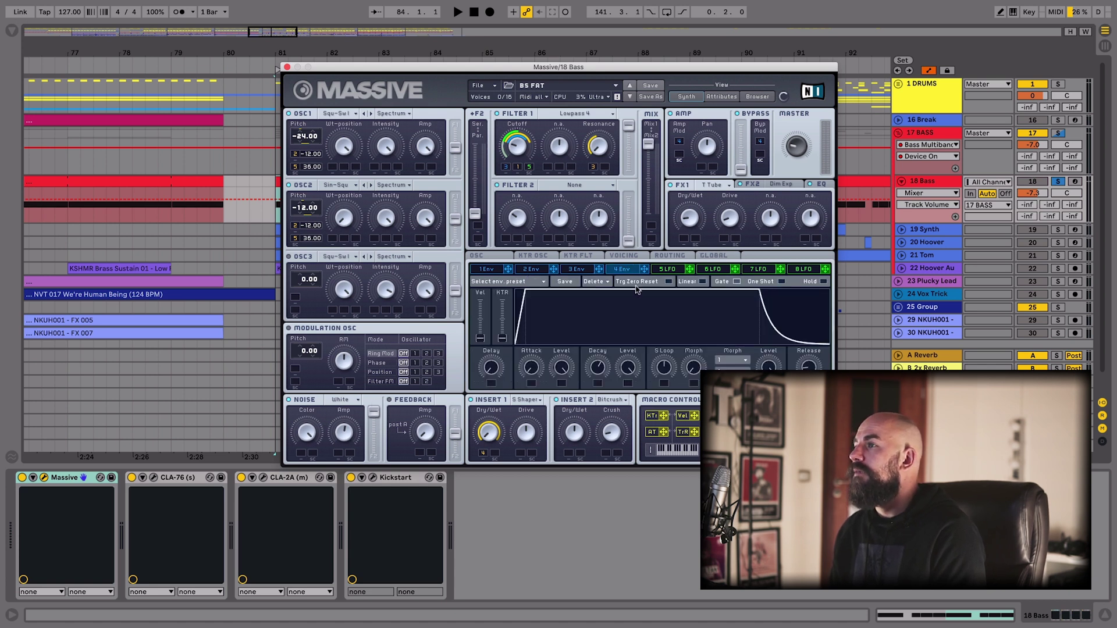
click(575, 270)
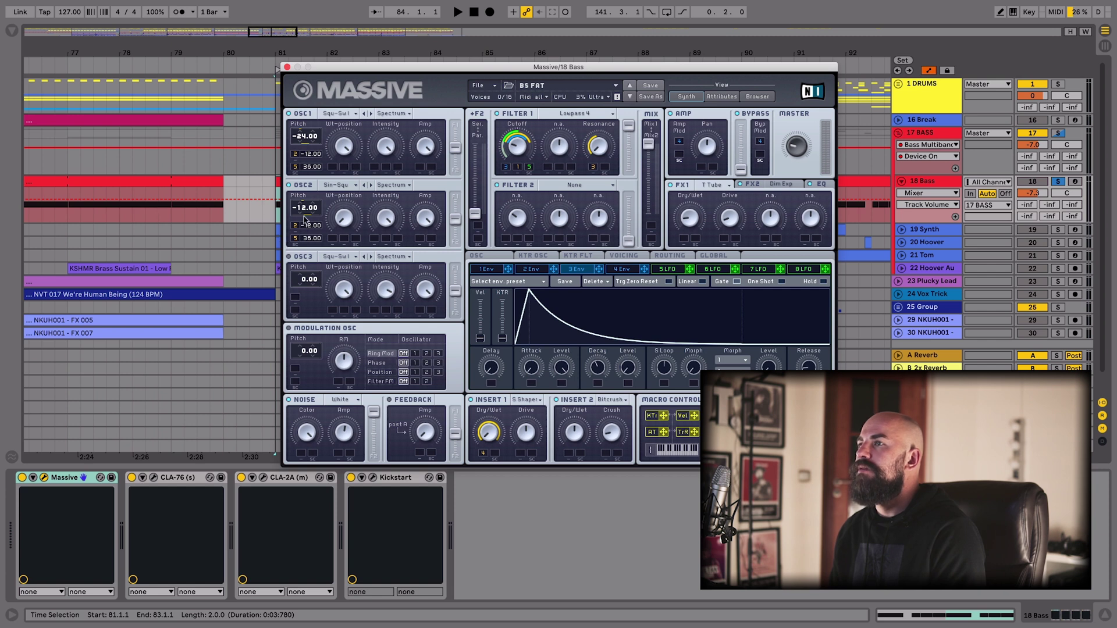
drag(505, 66, 477, 64)
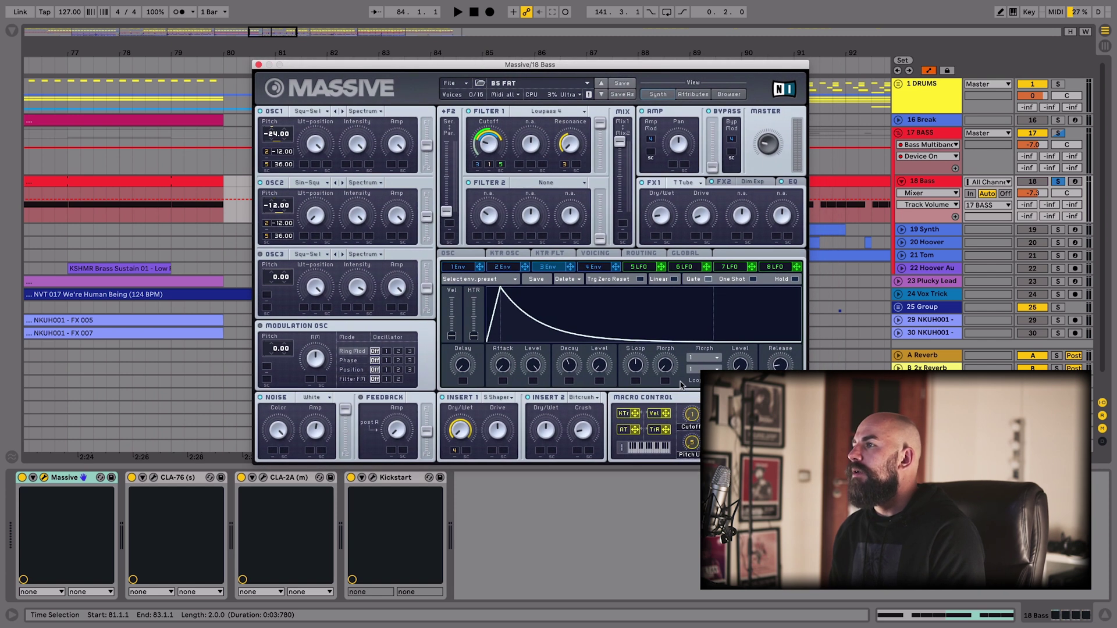
click(691, 414)
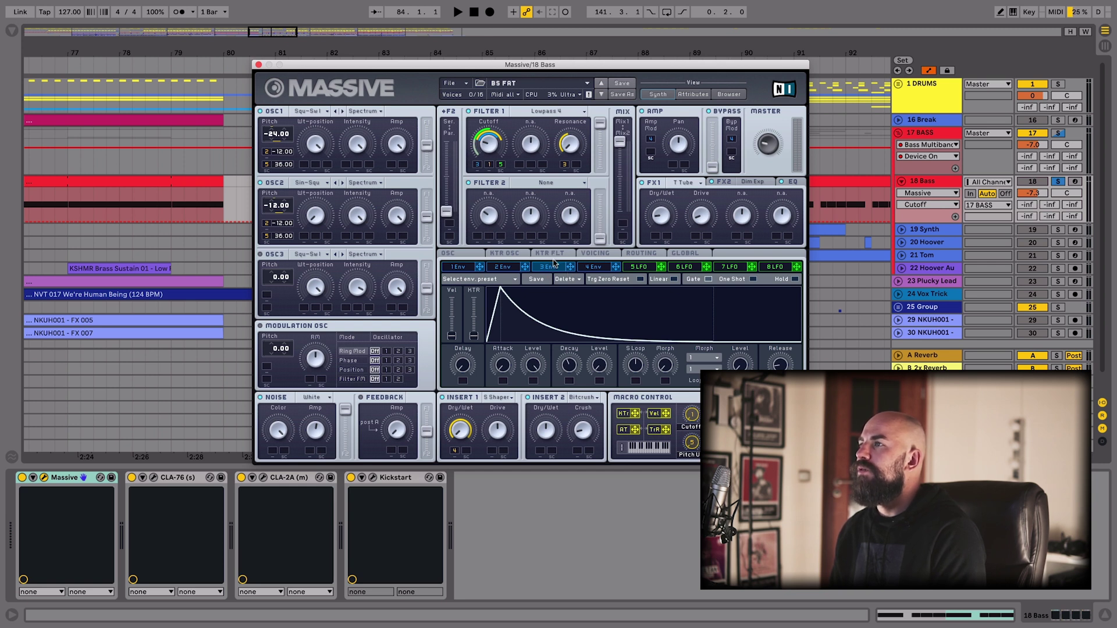
click(639, 267)
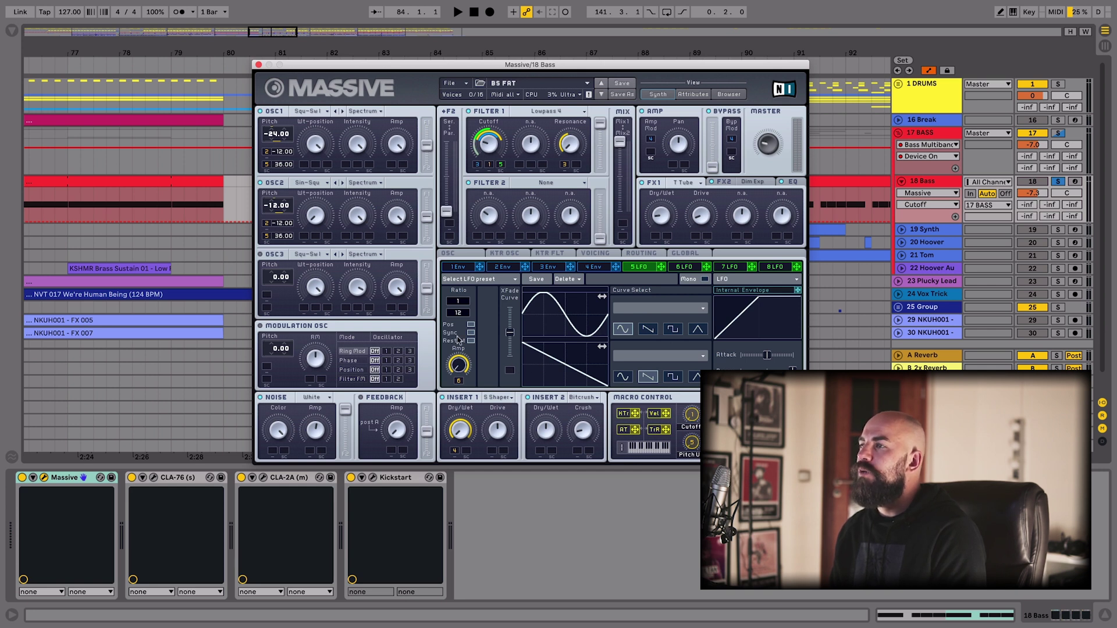
click(459, 360)
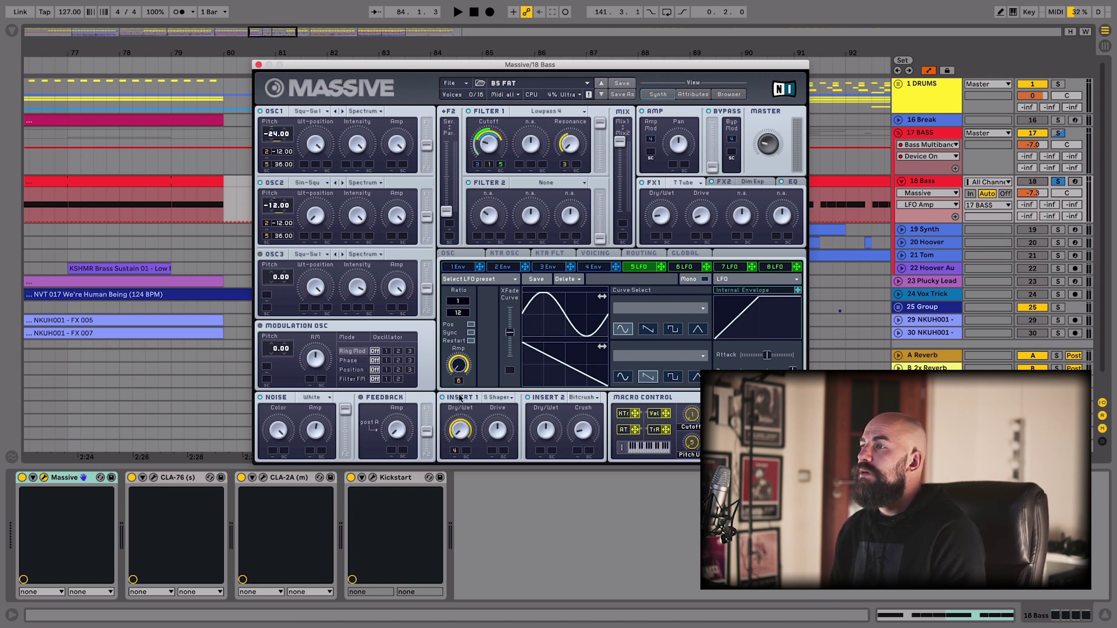
Check the Bass patch's FX2, EQ and voicing settings, and close the Massive window
click(757, 183)
click(790, 184)
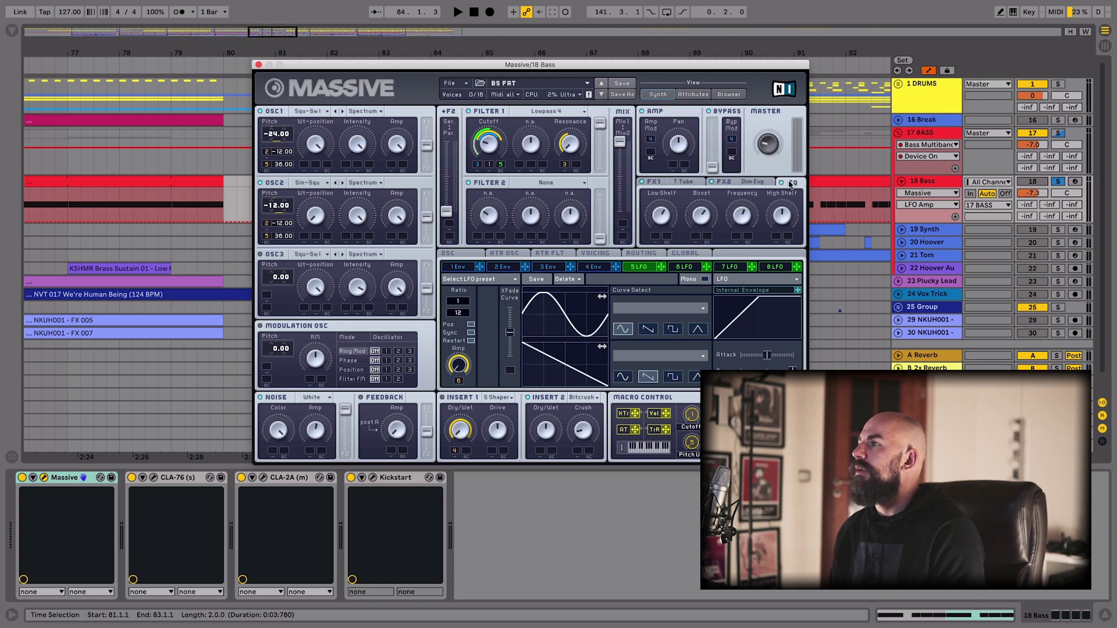
click(584, 254)
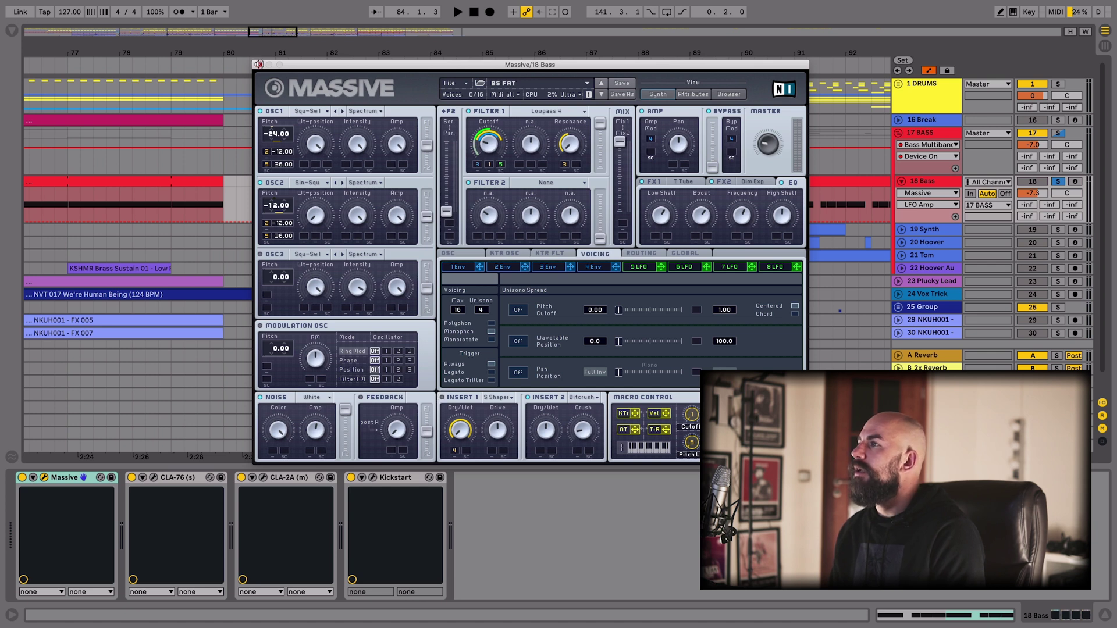
click(258, 64)
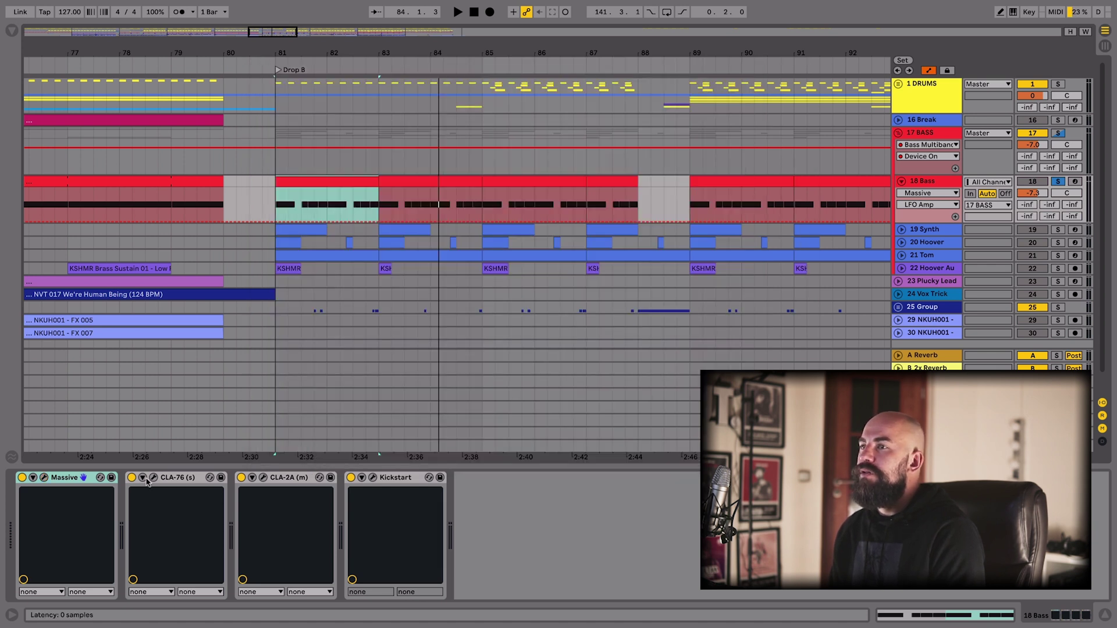
Open the Bass track's CLA-76 compressor, place it beside the track controls and play the bass to watch its meter
click(154, 477)
drag(329, 94, 604, 176)
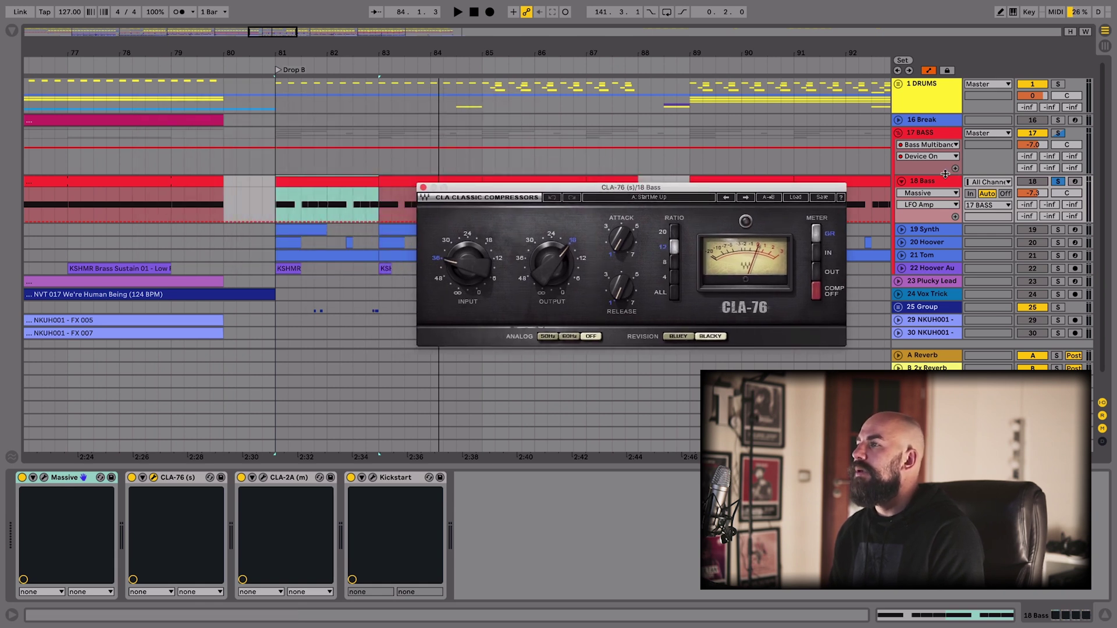
key(space)
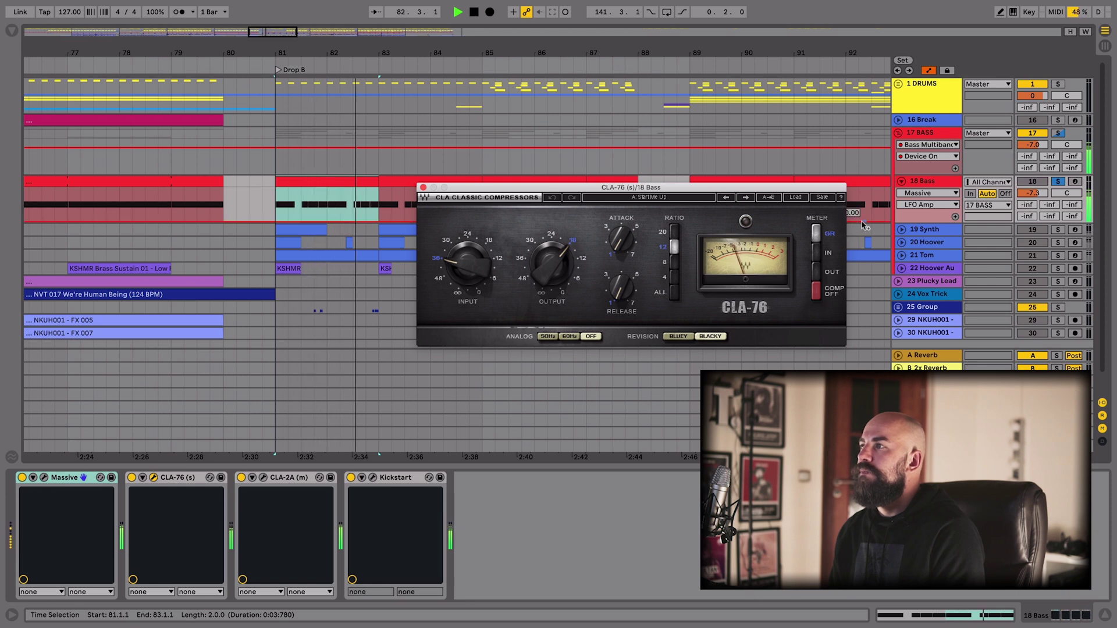
key(space)
Open the Bass track's CLA-2A, play the bass to watch its gain reduction, and close both compressor windows
click(267, 478)
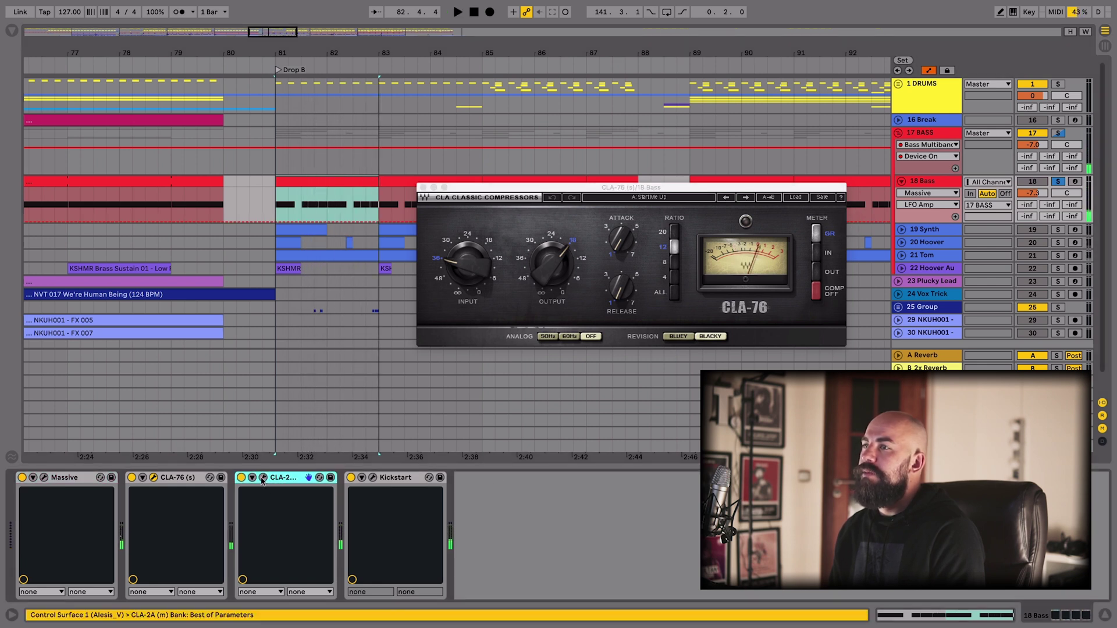
click(262, 478)
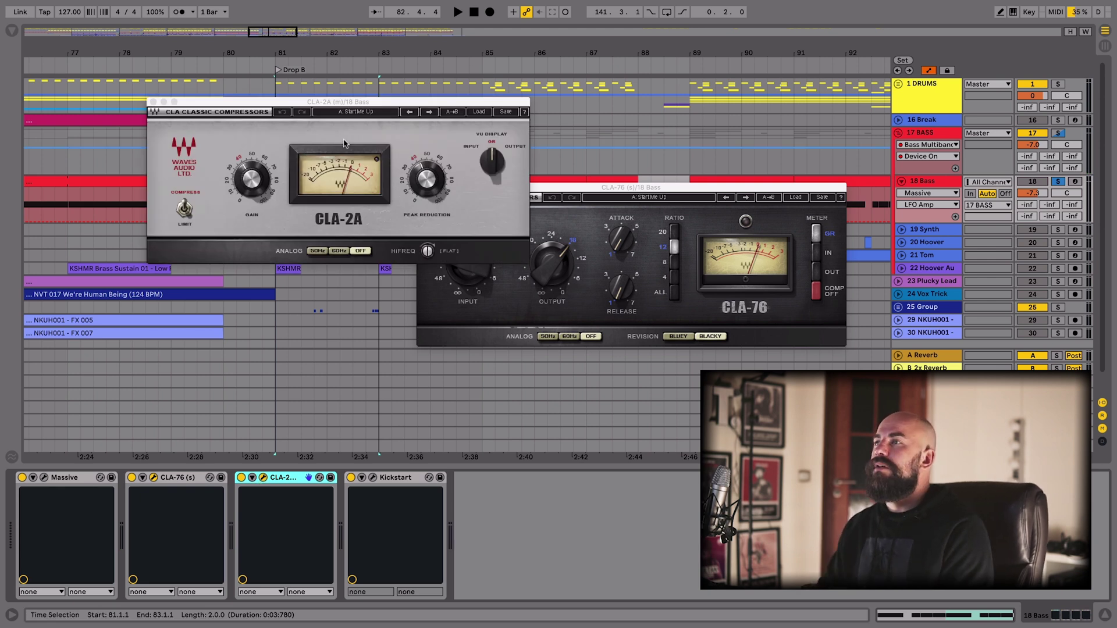
key(space)
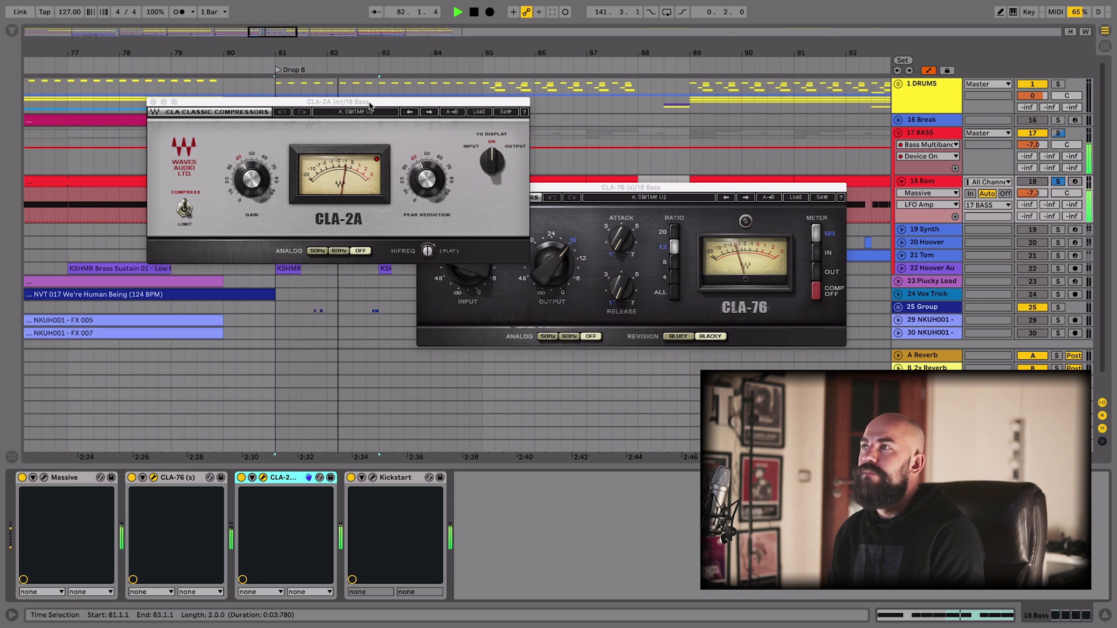
drag(371, 102, 309, 182)
click(471, 158)
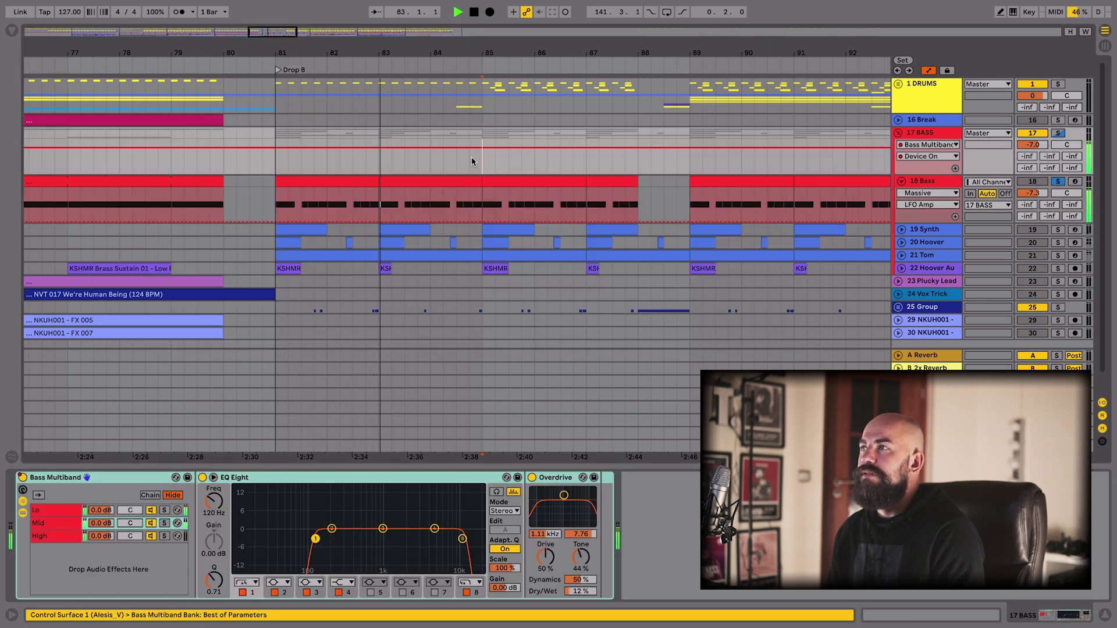
click(499, 211)
key(space)
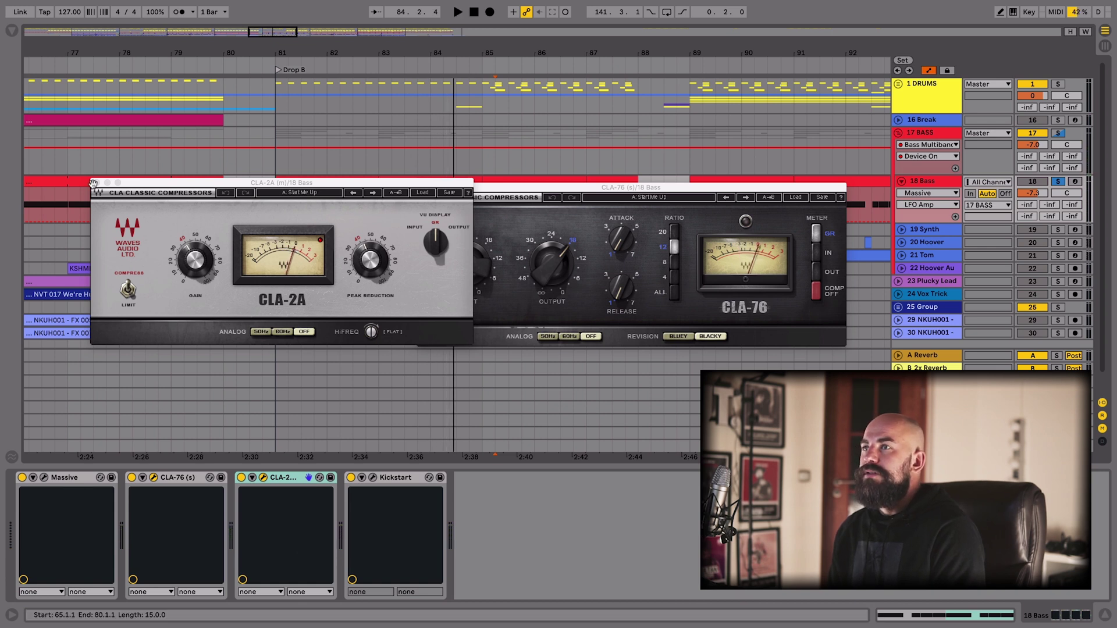
click(96, 182)
click(422, 188)
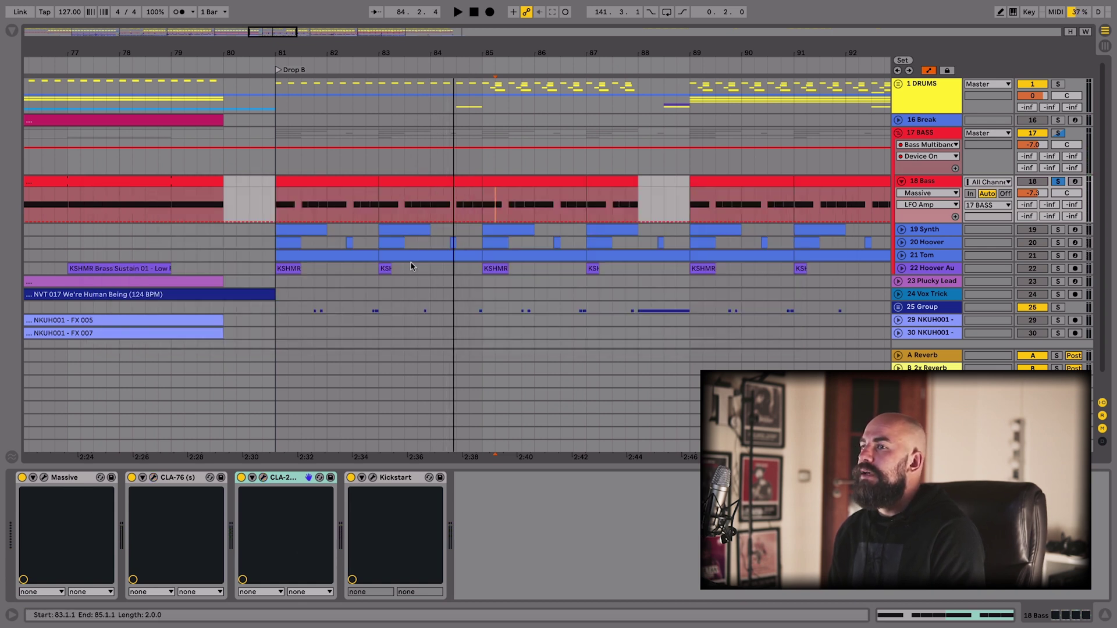
Inspect the Bass track's Kickstart sidechain curve and close its window
click(387, 477)
click(371, 480)
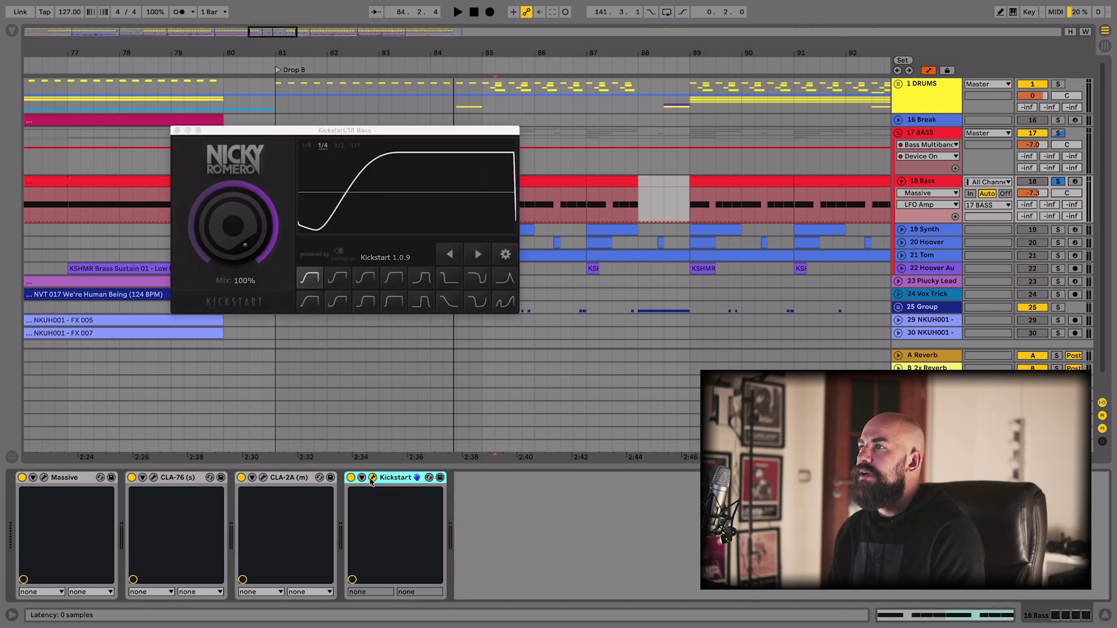
click(177, 131)
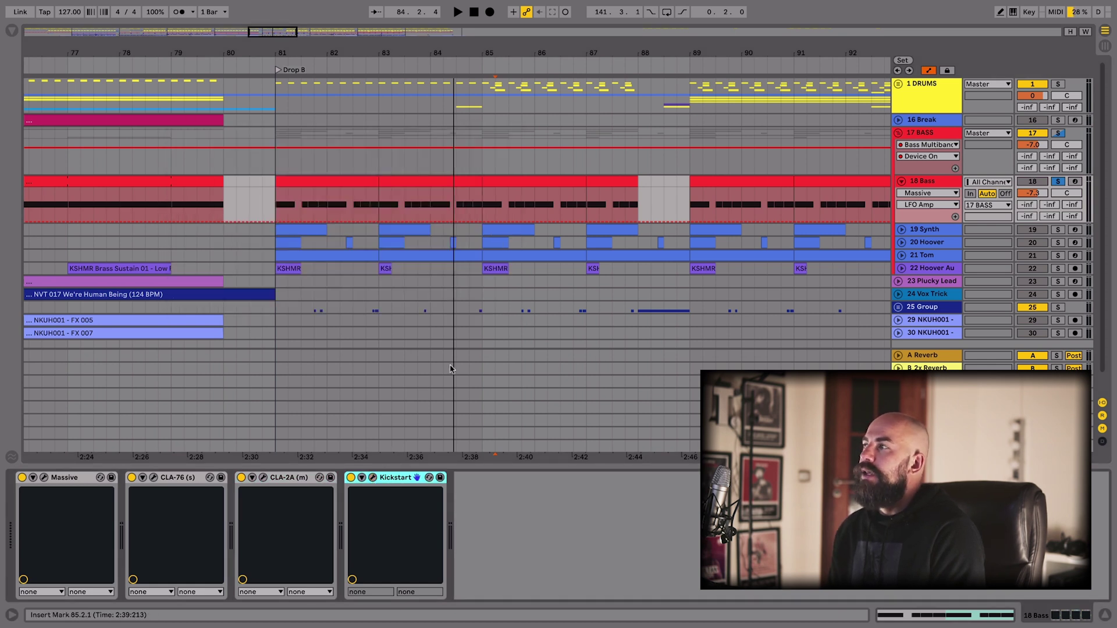
Add an EQ Eight after Kickstart on the Bass track and set its high-cut filter to 1.98 kHz while the bass plays
click(12, 30)
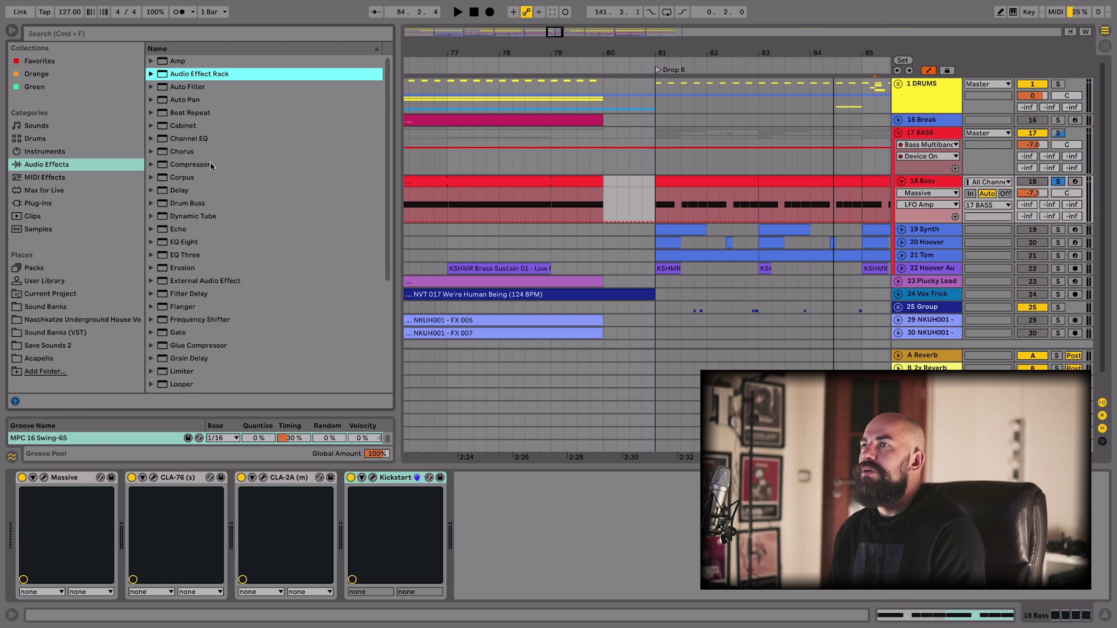
double_click(184, 242)
key(space)
drag(735, 528, 662, 546)
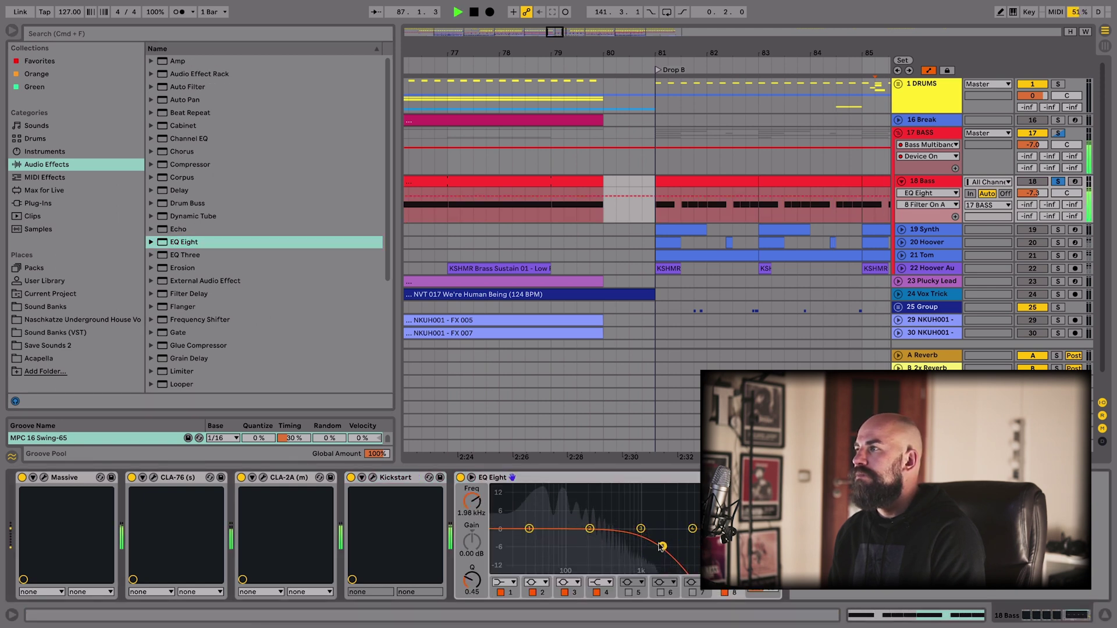
key(space)
key(super+alt+b)
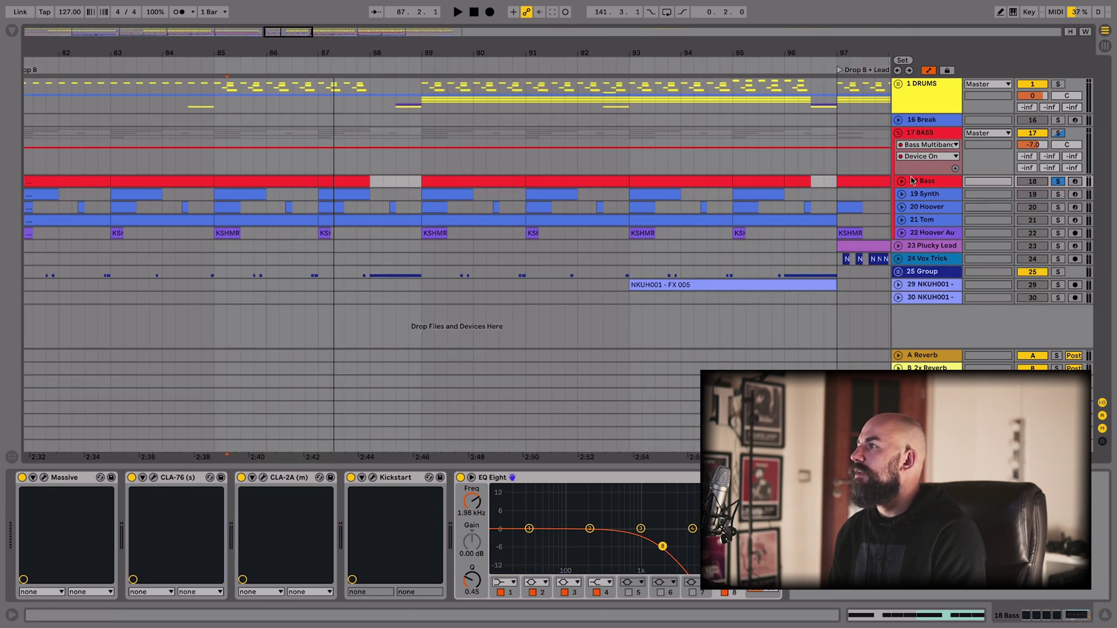
Open the Bass MIDI clip at bar 89 in an enlarged note editor, play its F#2 pattern and restore the arrangement view
click(901, 181)
double_click(501, 204)
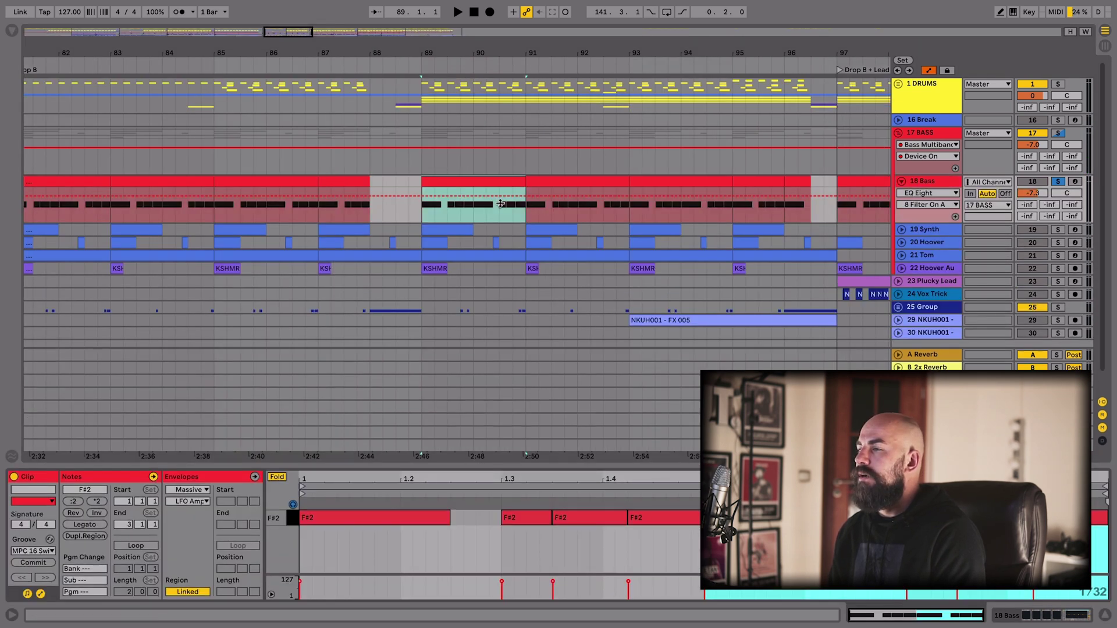
drag(367, 468, 366, 182)
key(space)
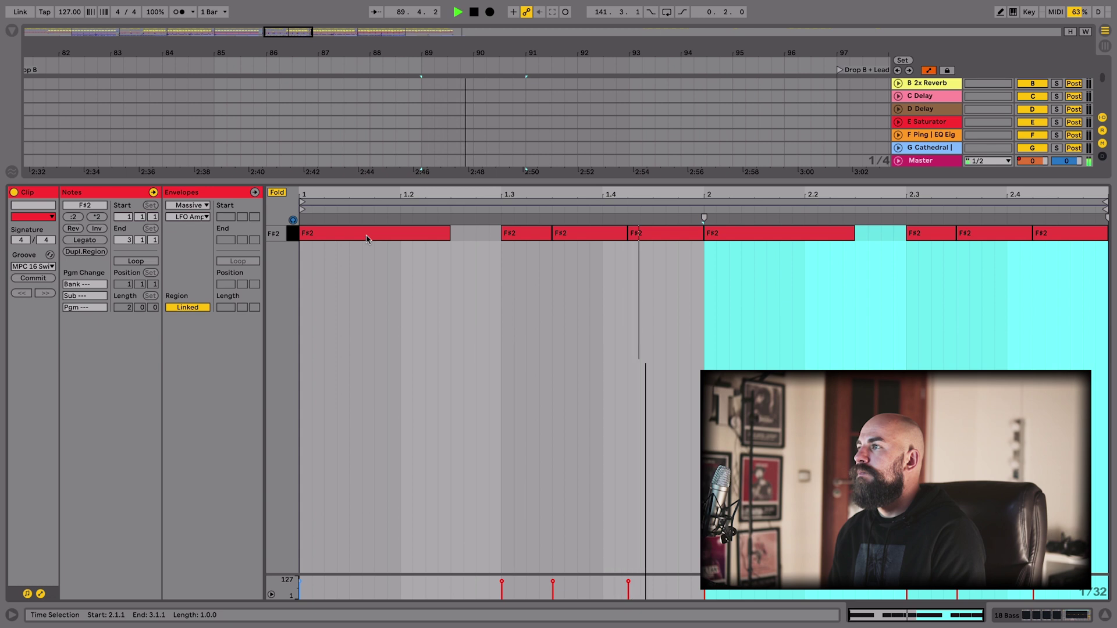
key(space)
drag(457, 185, 436, 560)
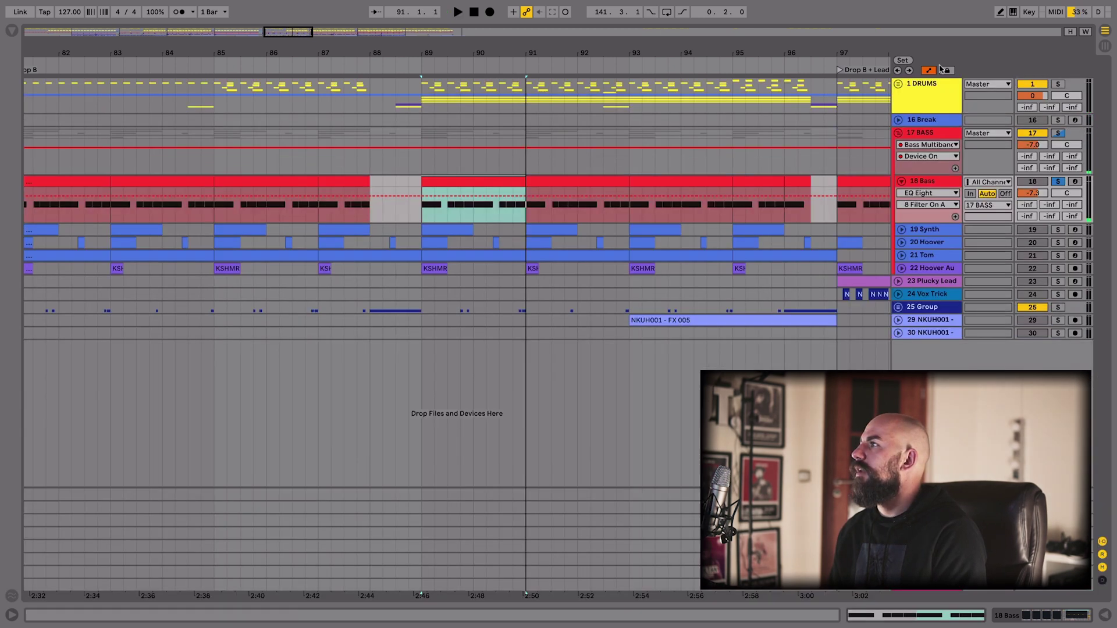
Copy the BASS group's Drop B clips to bar 161 beyond the End marker, and solo and play the copied Synth part
drag(638, 52, 661, 18)
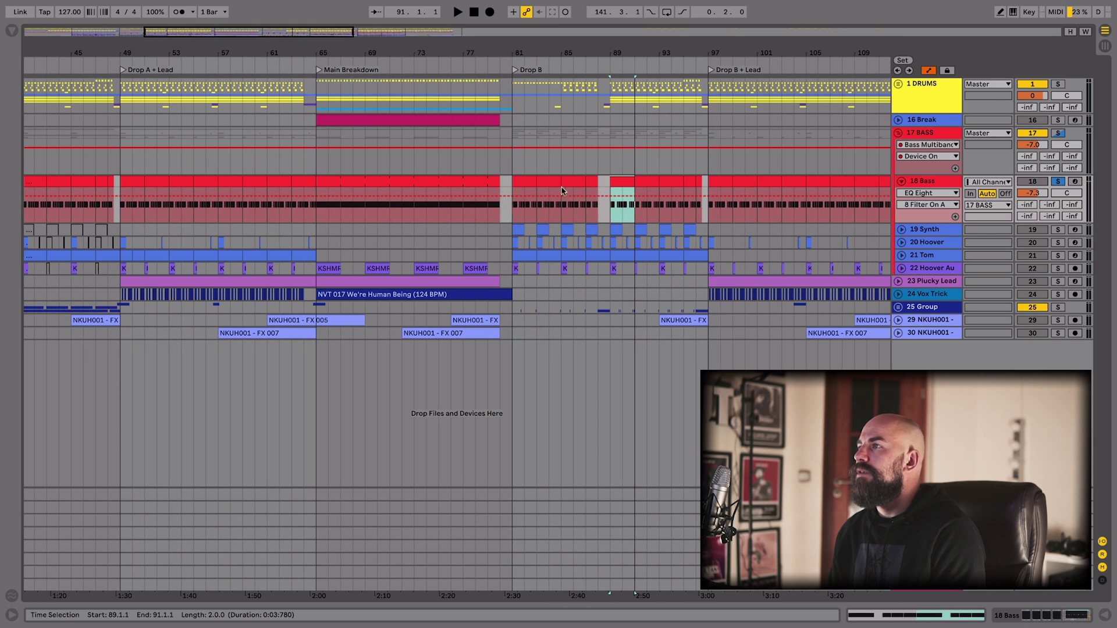
click(526, 182)
shift+click(701, 266)
scroll(690, 259, right, 8)
scroll(331, 259, right, 10)
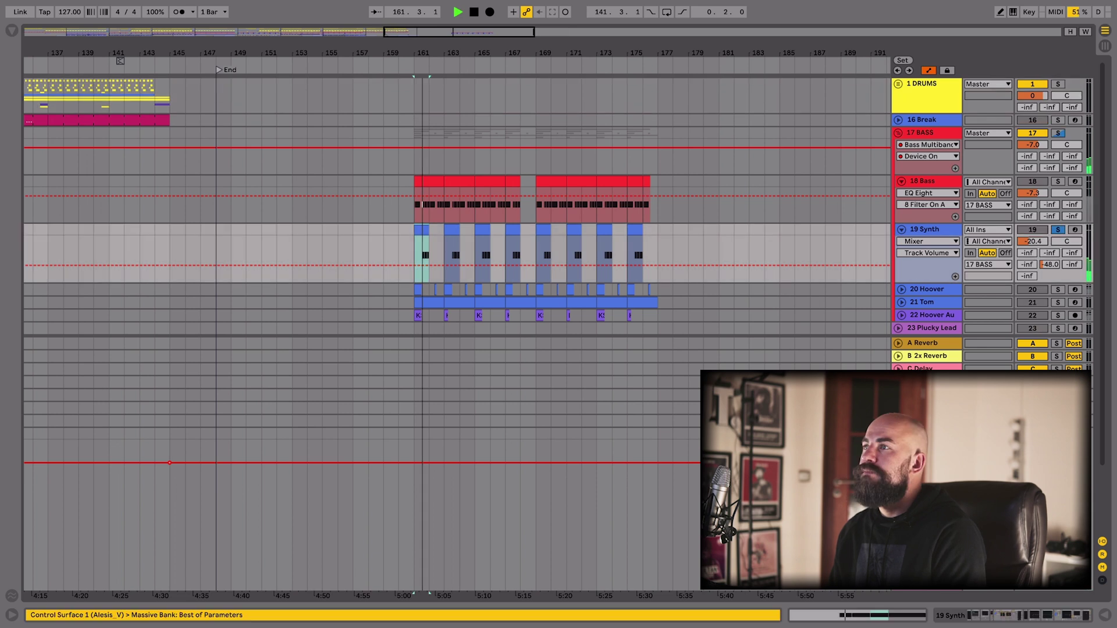
Open the Synth track's Massive synth, reposition its window and bring up the notes of the Synth clip at bar 161
drag(435, 53, 435, 87)
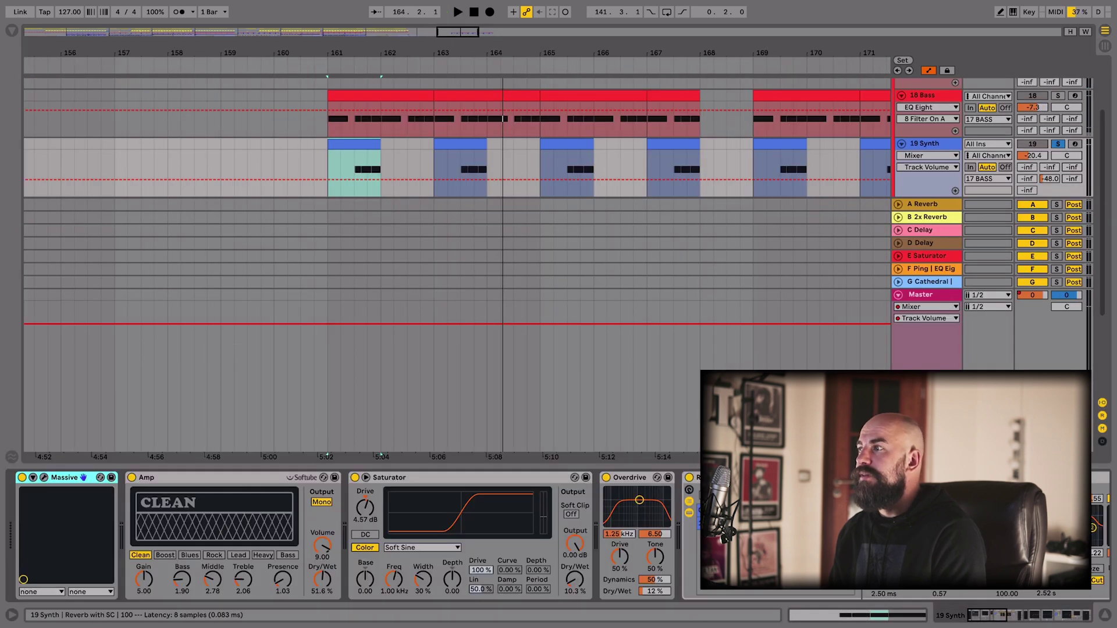
click(44, 477)
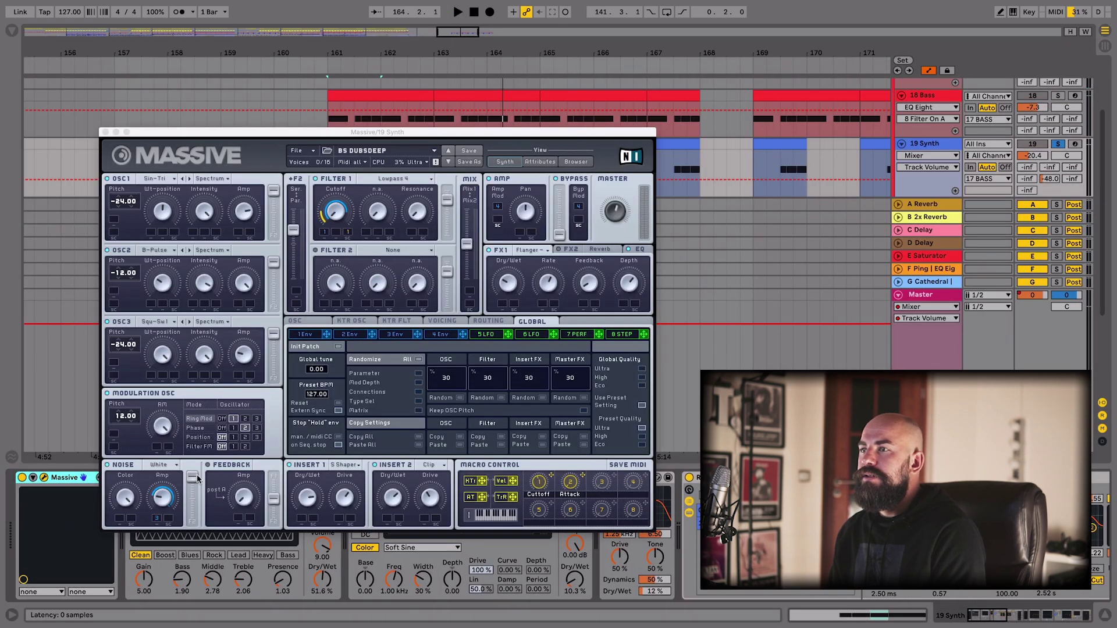
drag(233, 132, 270, 14)
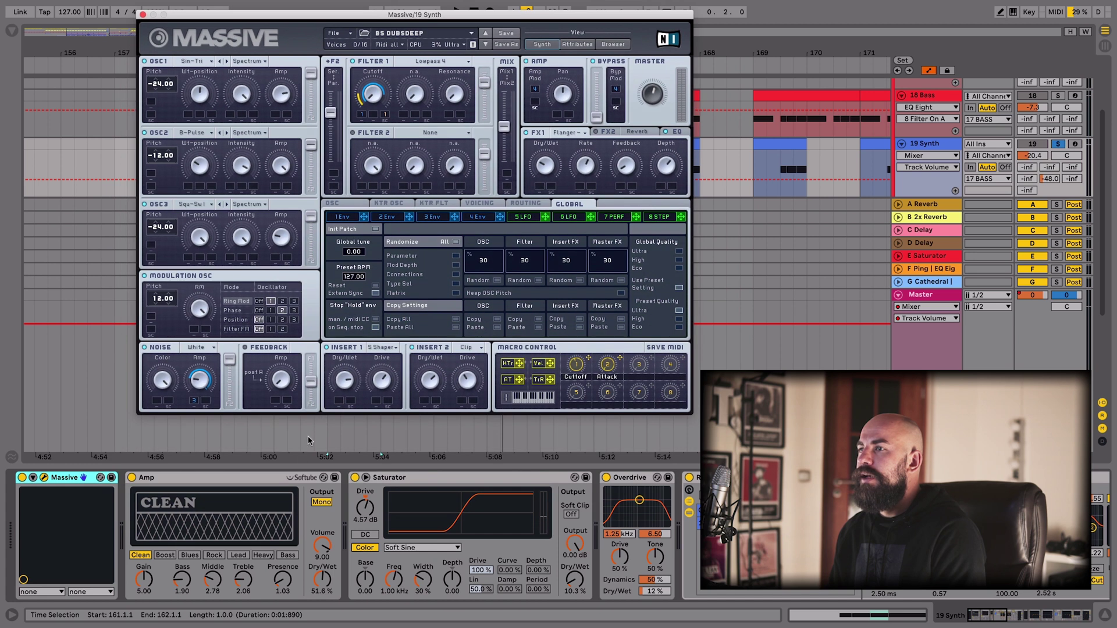
click(267, 481)
scroll(267, 481, down, 10)
scroll(254, 487, down, 10)
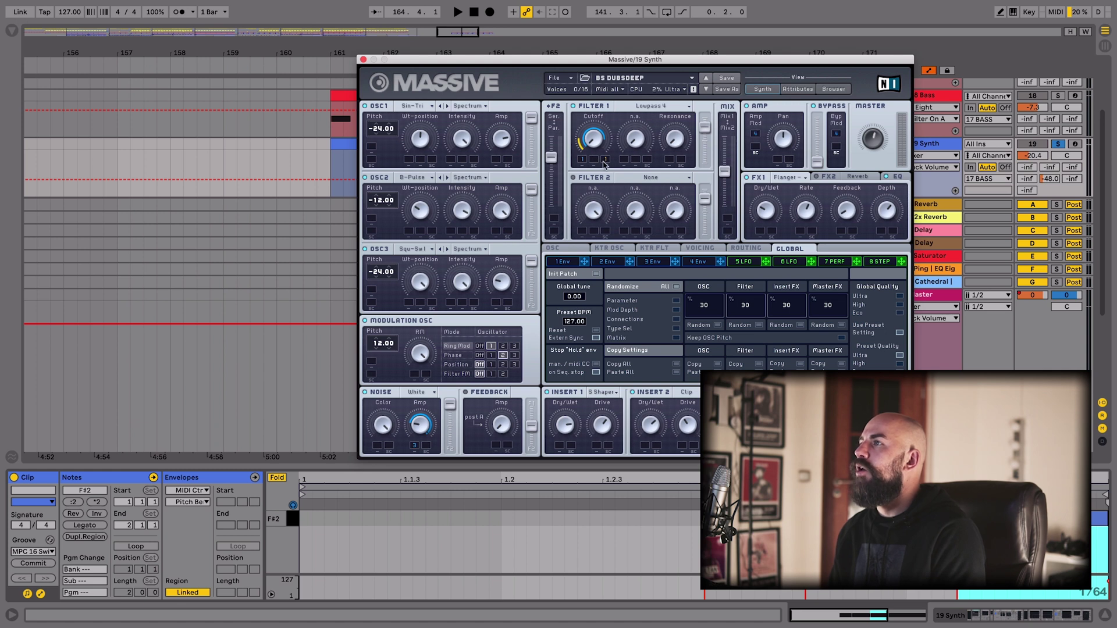
Examine the Synth patch's first, third and fourth envelopes and its modulation oscillator's Phase setting in Massive
click(562, 261)
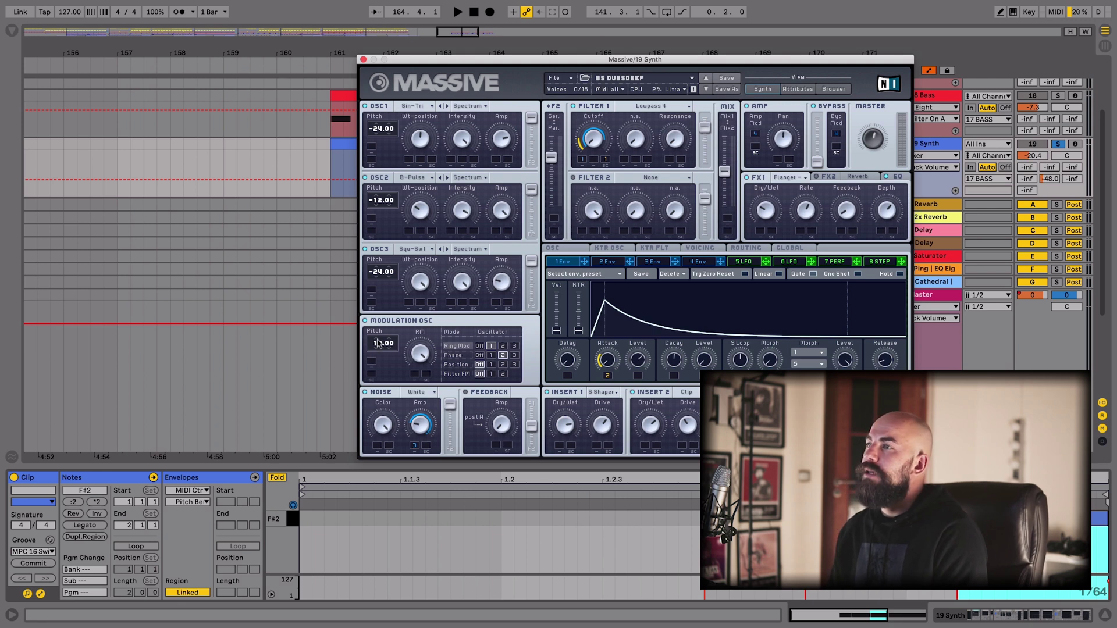
click(446, 355)
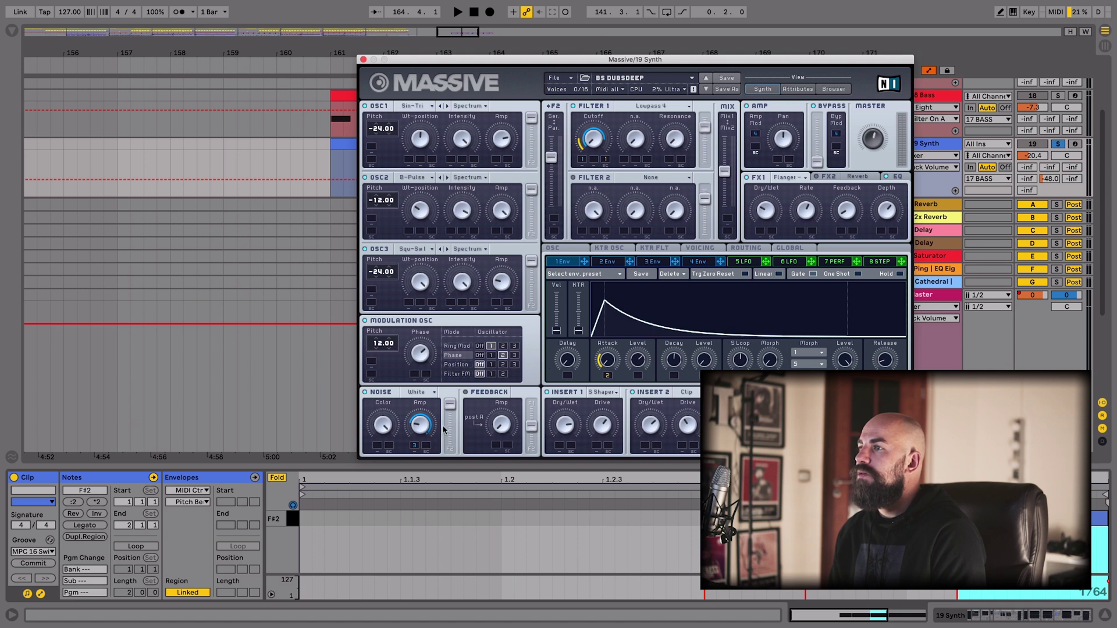
click(650, 263)
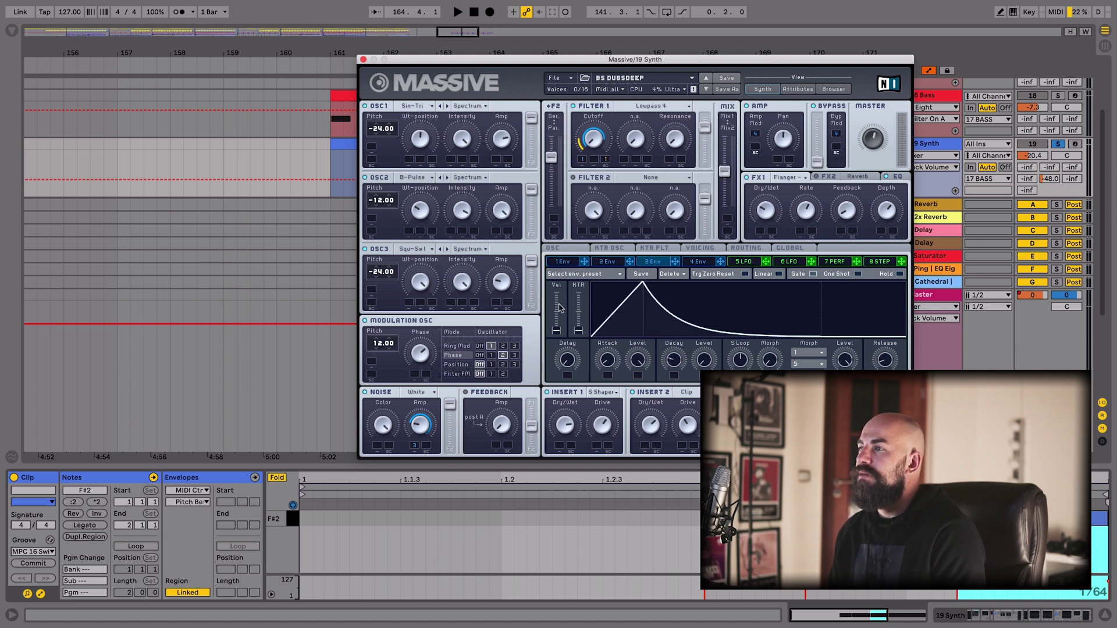
click(692, 263)
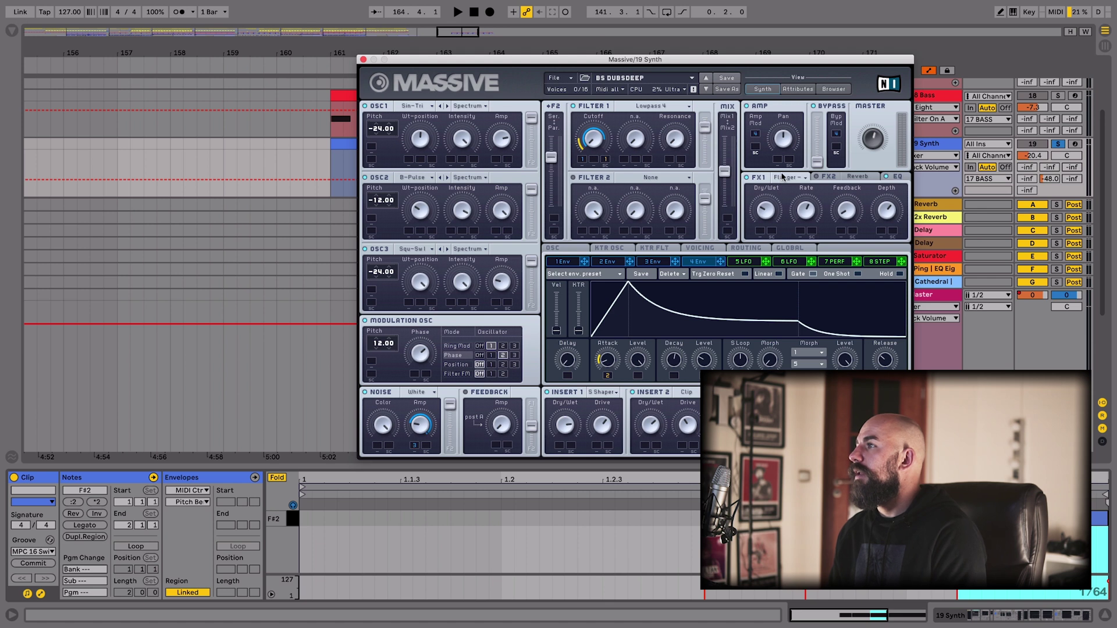
Examine the Synth patch's EQ and Voicing settings in Massive, close the synth window and show the track's device chain
click(894, 177)
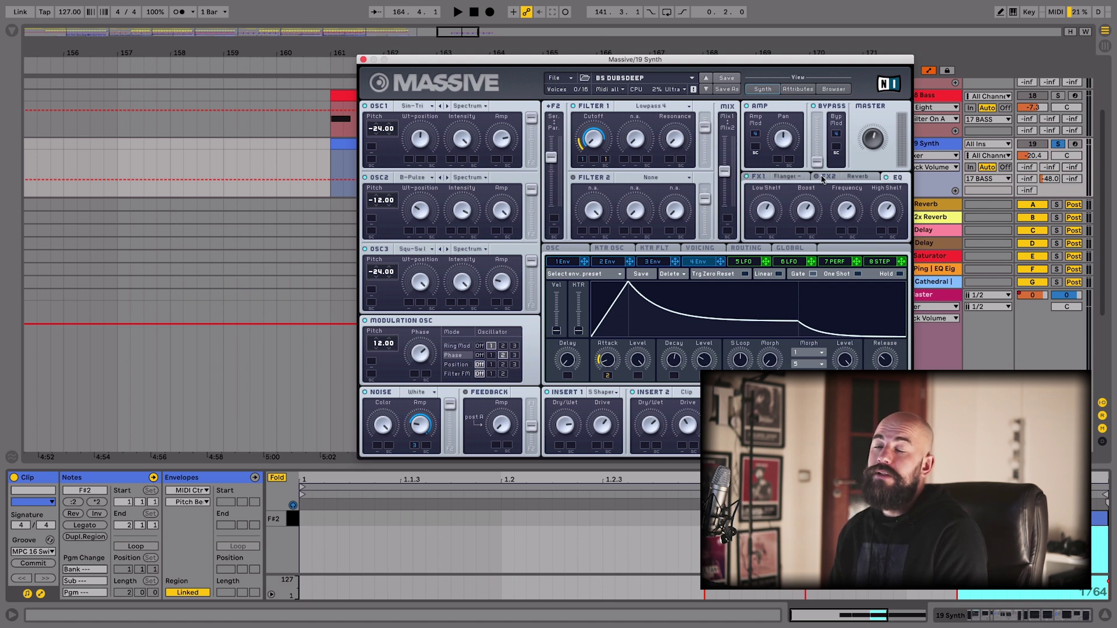
click(700, 249)
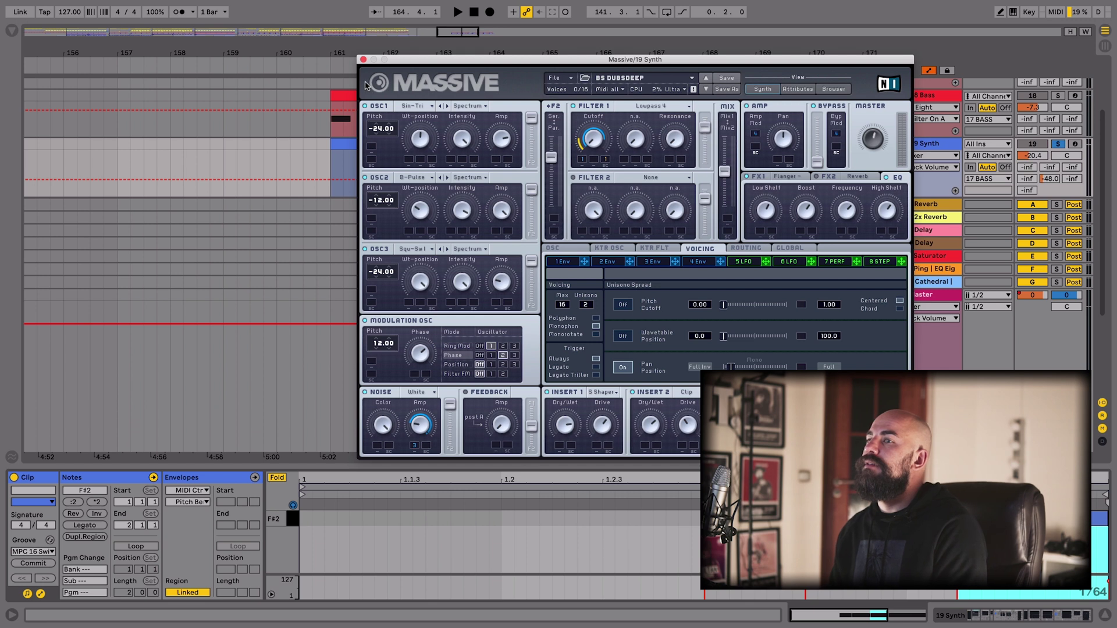
click(362, 60)
key(shift+Tab)
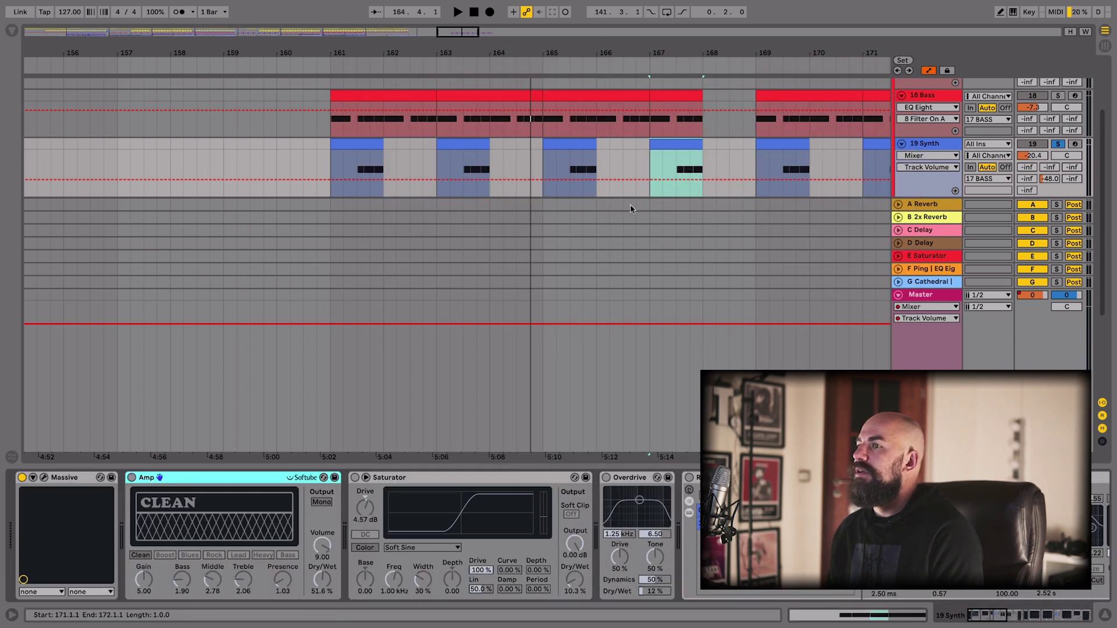
Play the Synth part from bar 161 without its effects, and activate the Amp on the track
click(327, 156)
key(space)
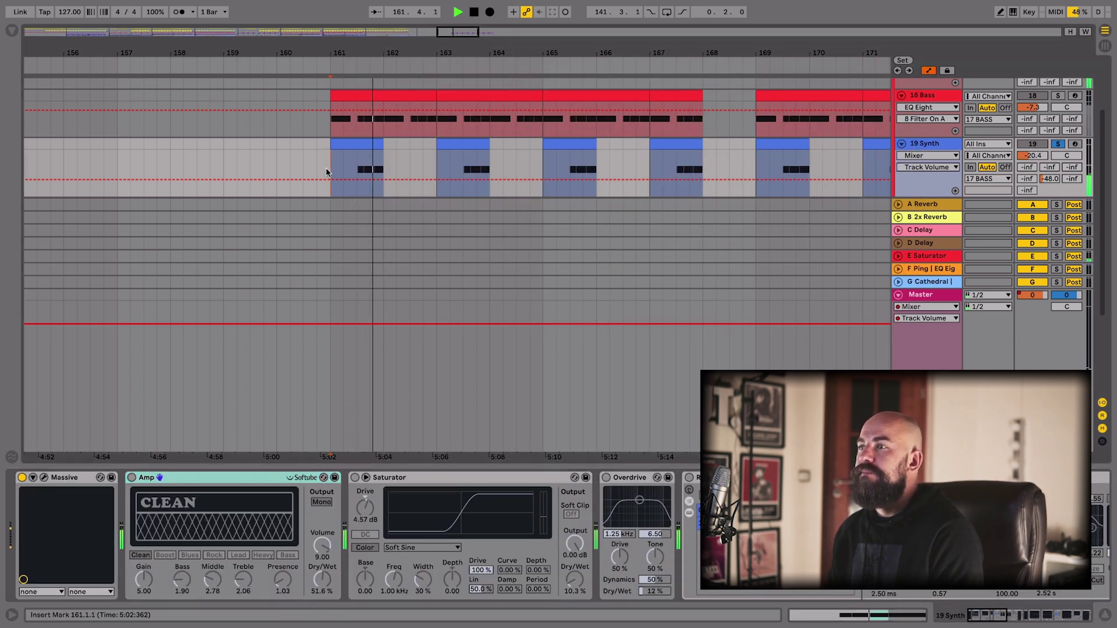
click(351, 261)
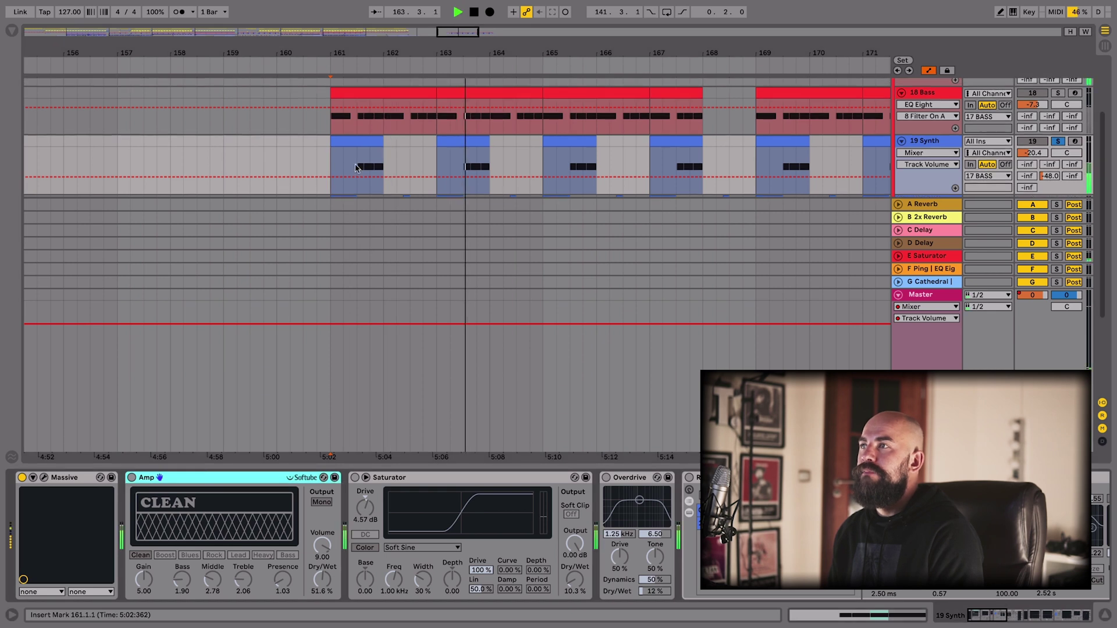
key(space)
key(space)
click(213, 478)
key(0)
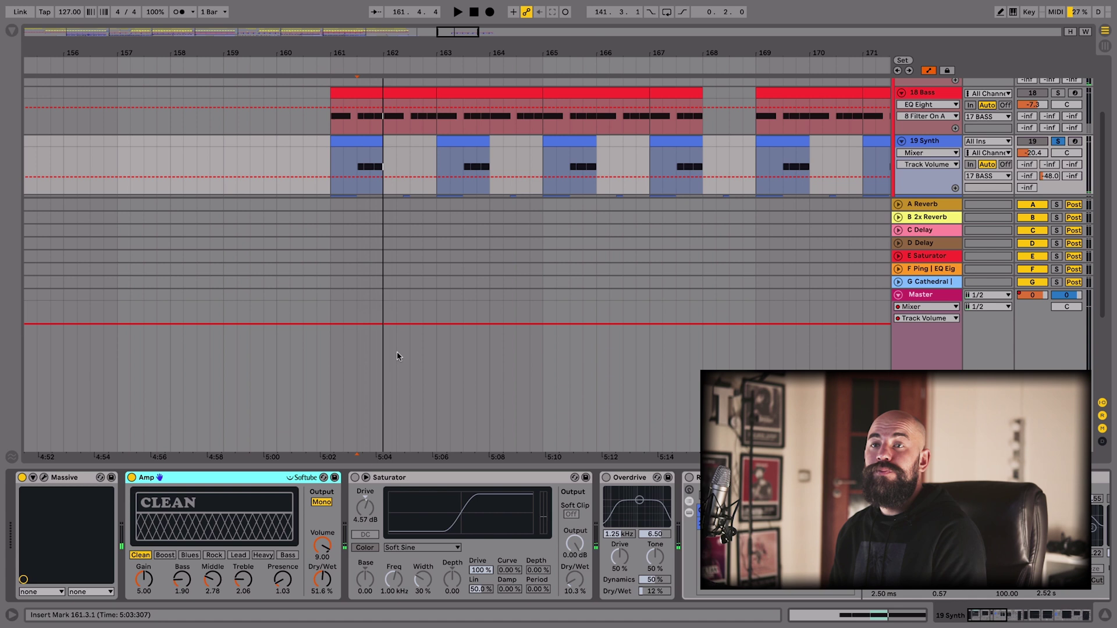
Activate the Synth track's Saturator and Overdrive in turn while playing the part from bar 161.3
click(451, 474)
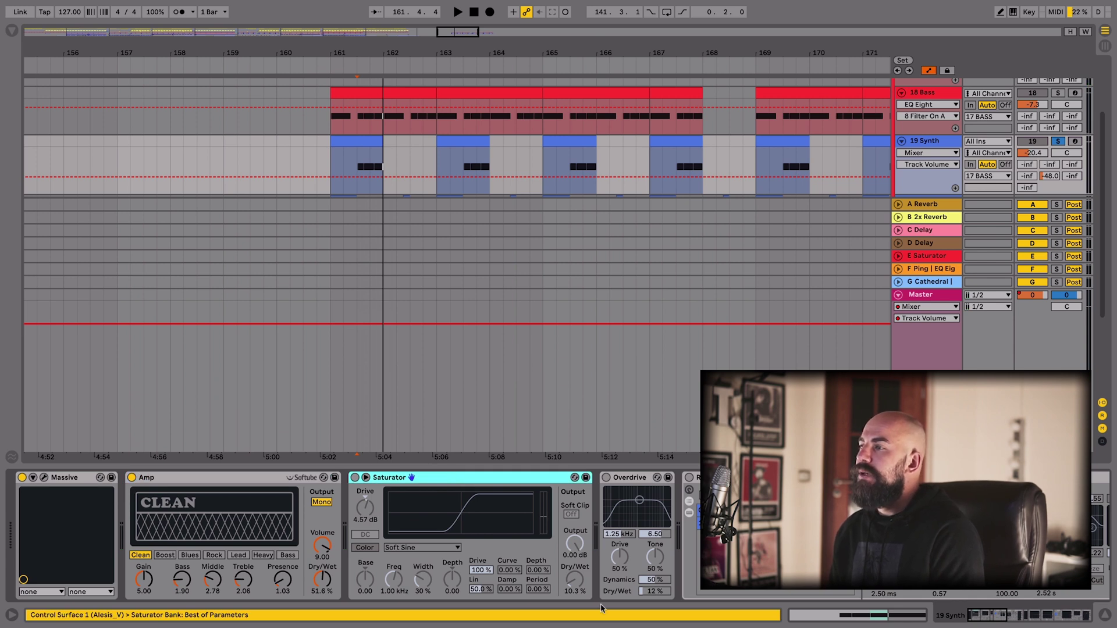
key(0)
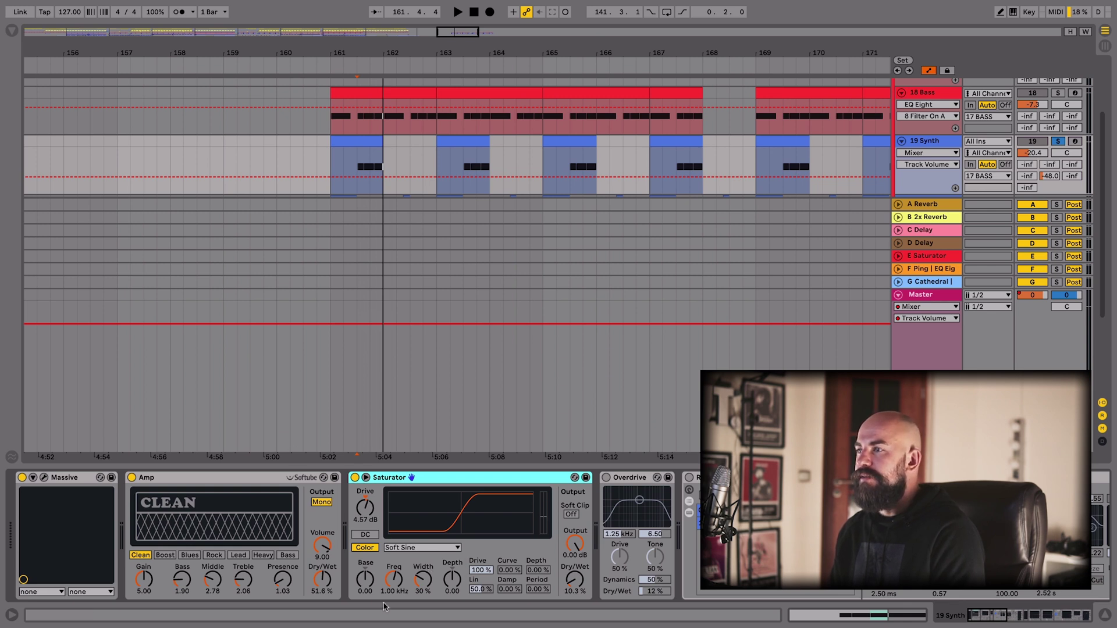
key(space)
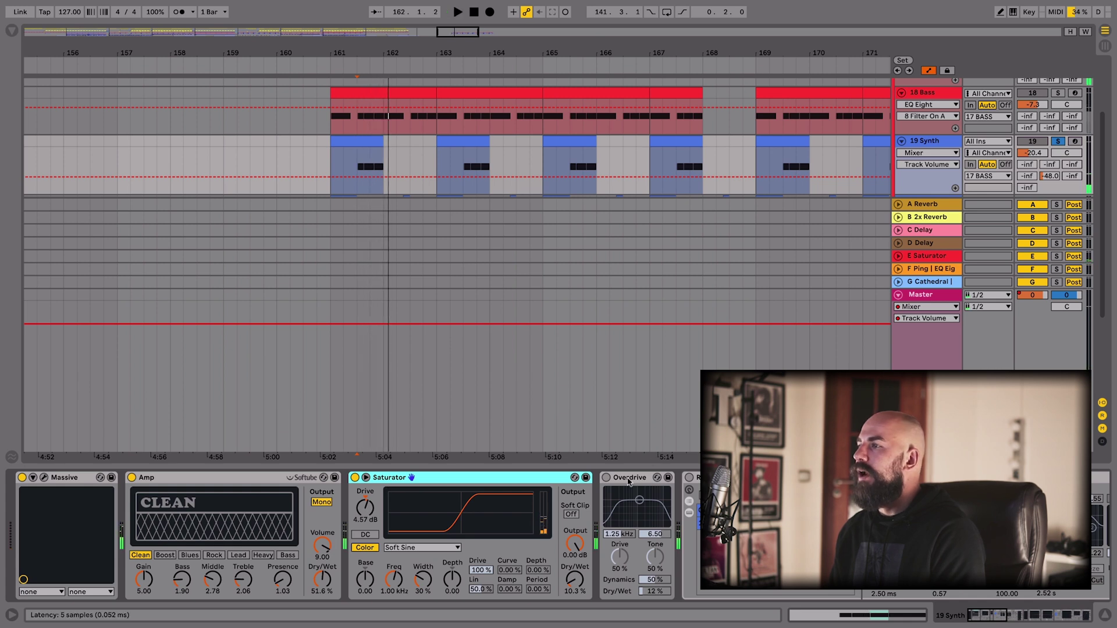
click(628, 480)
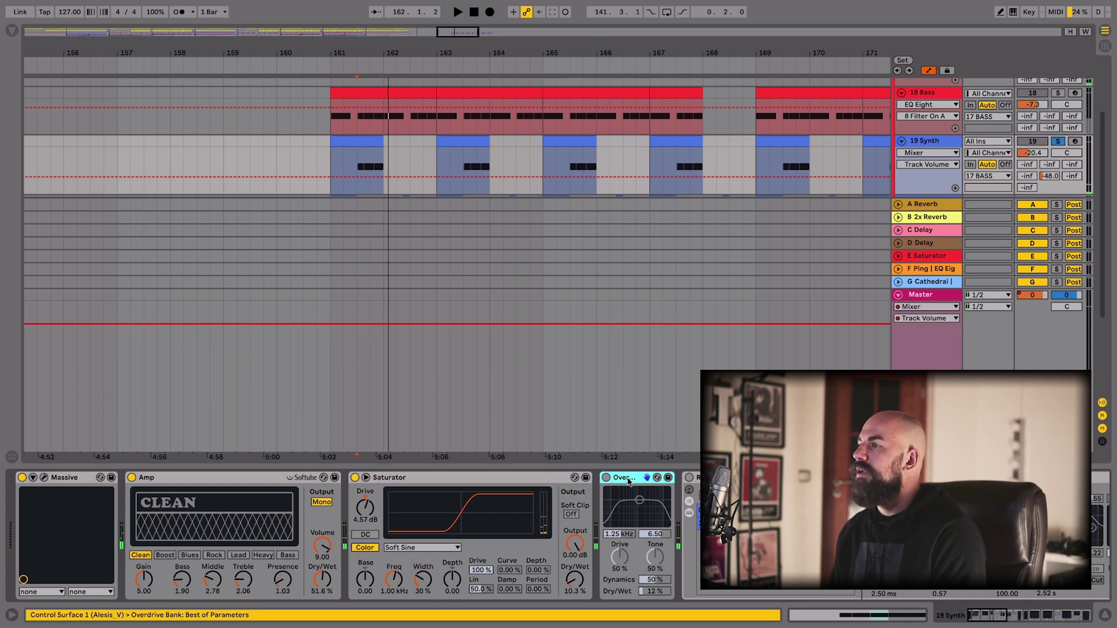
click(647, 592)
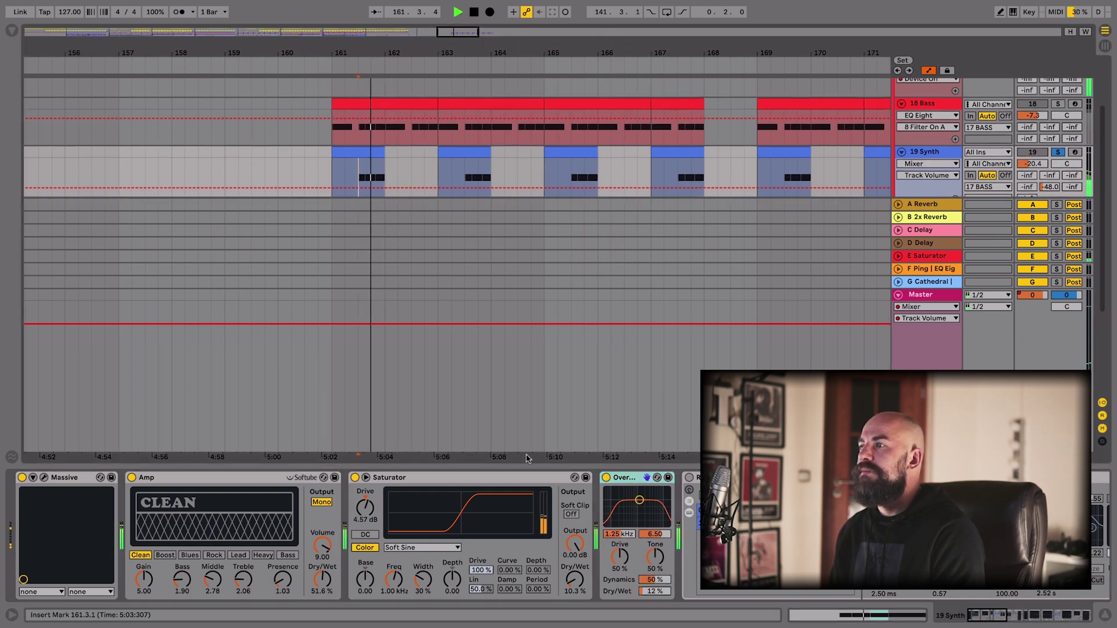
Compare the Synth sound with the Amp, Saturator and Overdrive bypassed together and switched back on
shift+click(253, 479)
key(0)
key(space)
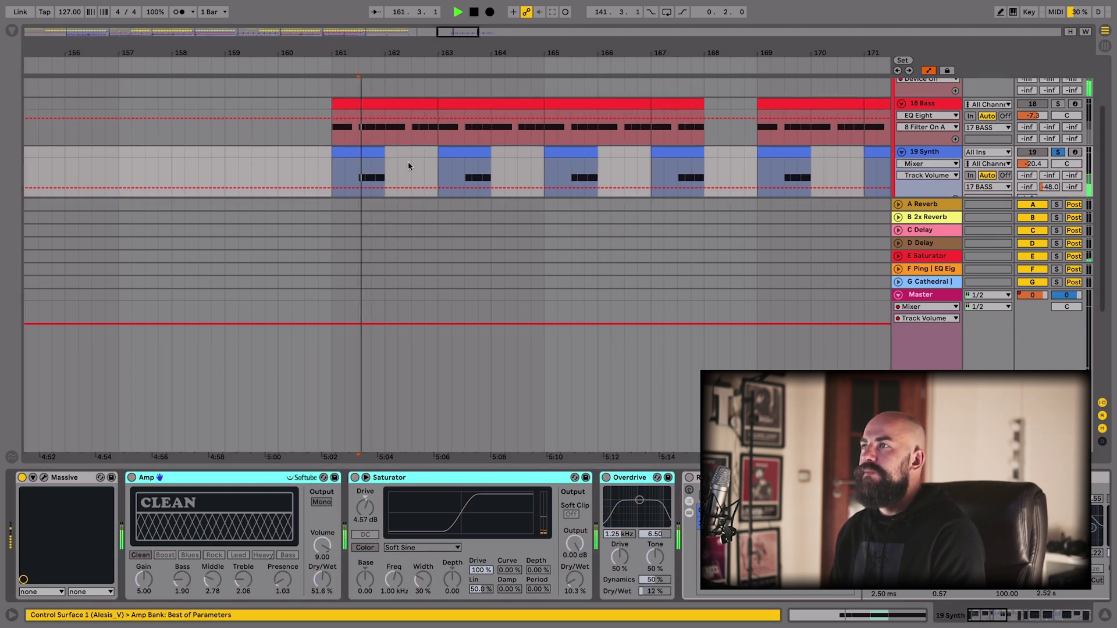
key(space)
key(0)
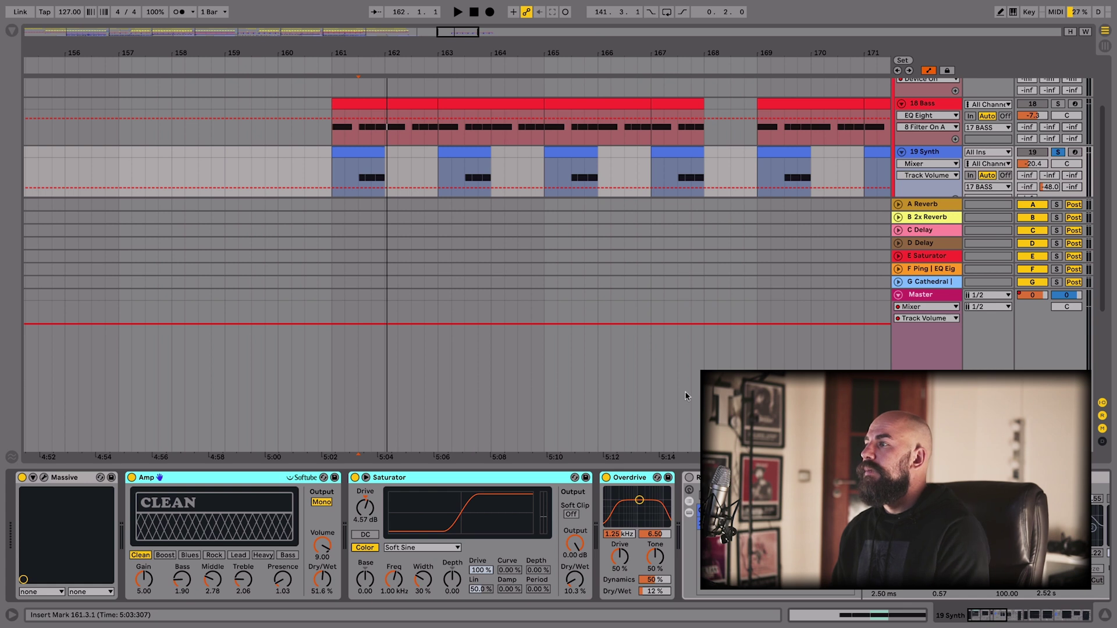
Activate the Reverb with SC rack and delete the Reverb from its 0 chain
scroll(446, 477, right, 6)
click(447, 477)
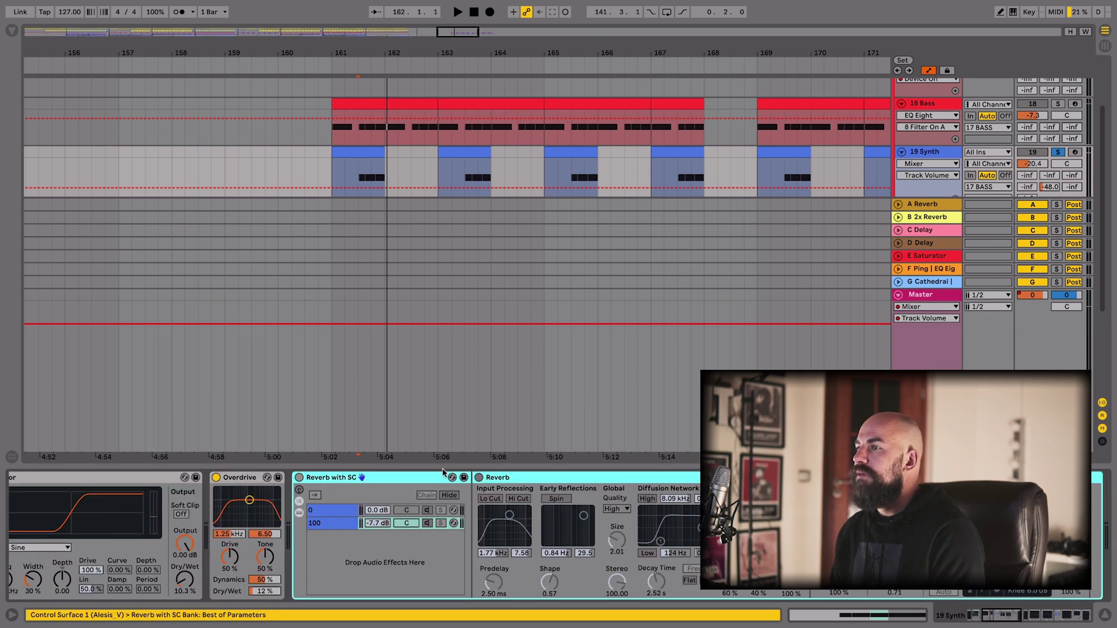
click(325, 512)
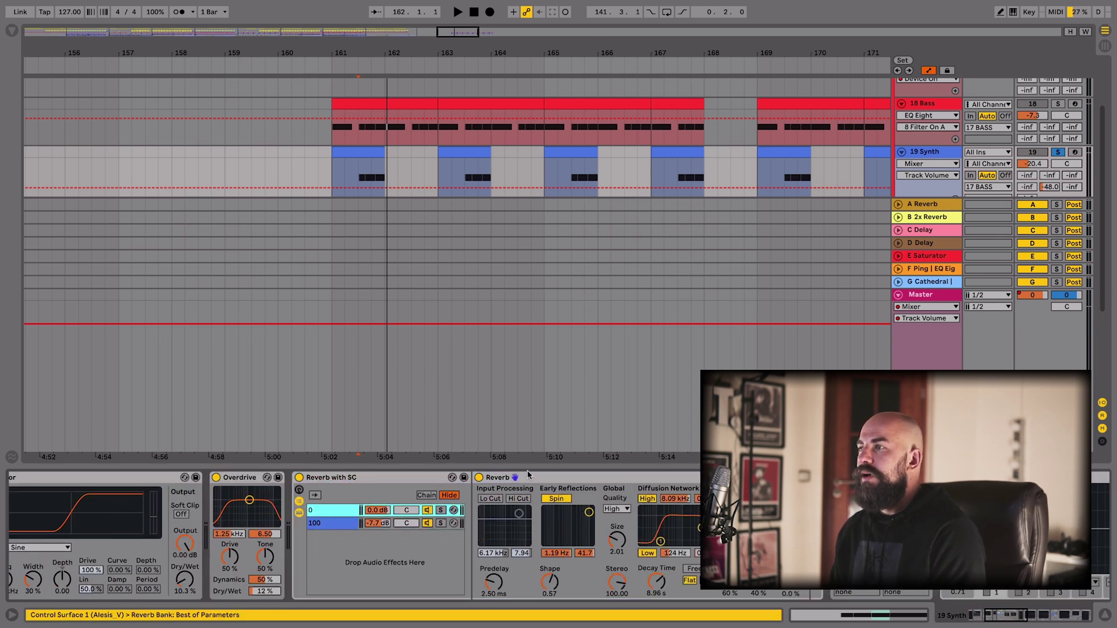
click(544, 478)
key(Delete)
Rename the Reverb with SC rack's two chains as Dry and Reverb
click(315, 512)
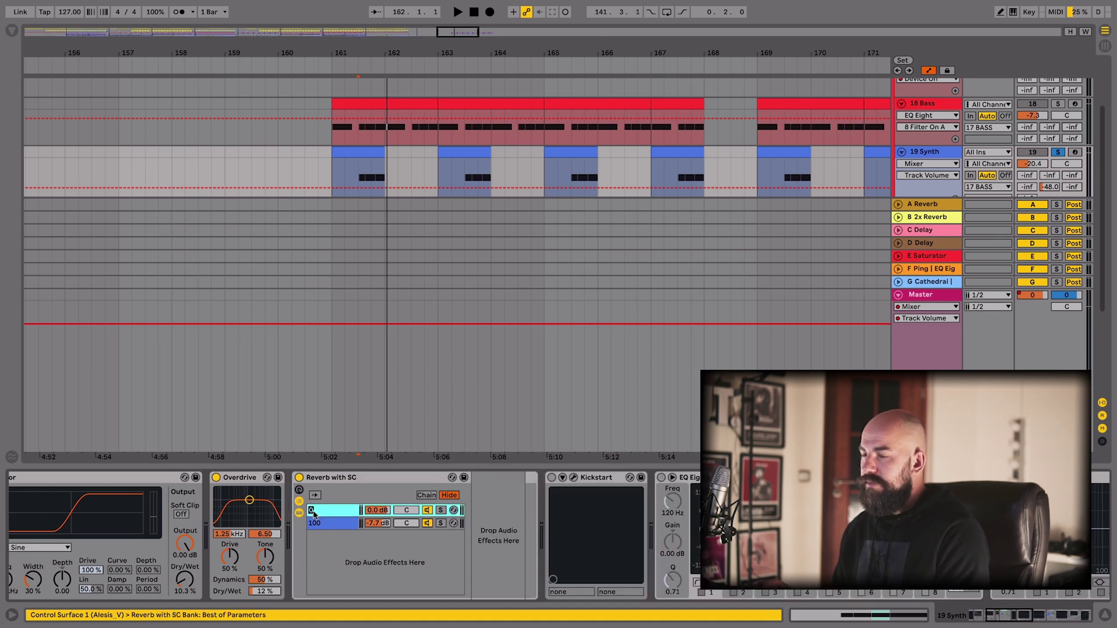
click(316, 524)
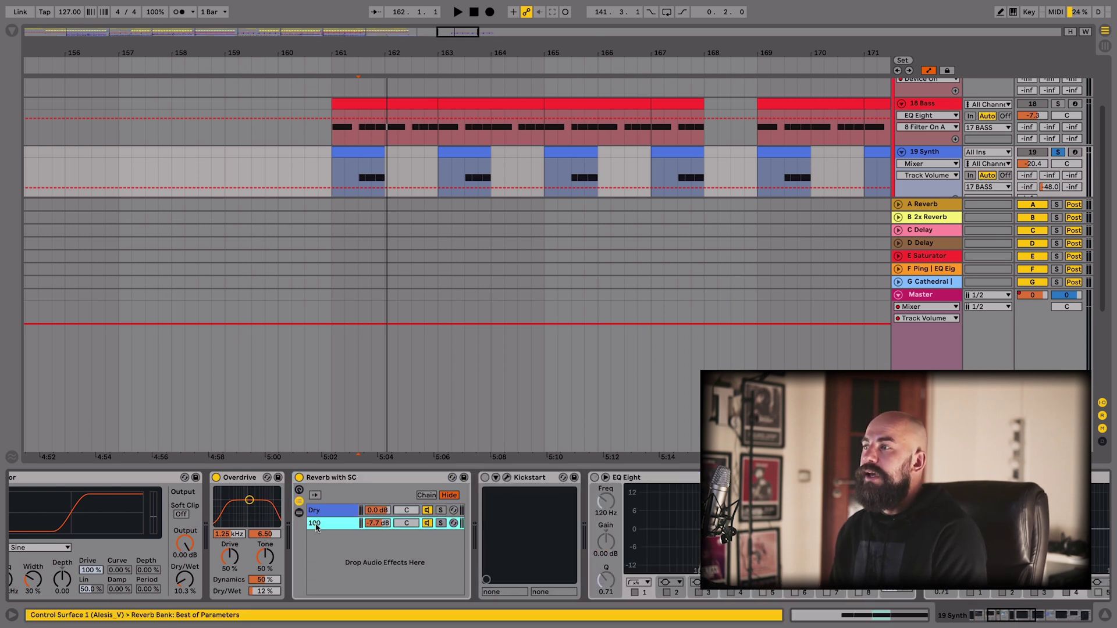
double_click(319, 523)
text(Reverb)
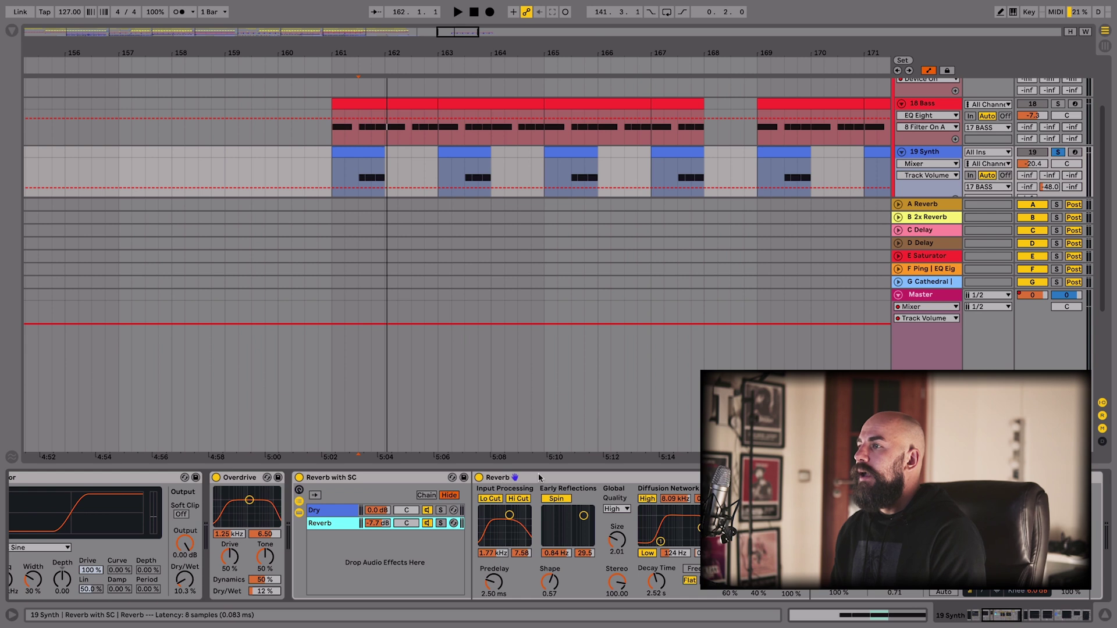
Examine the Reverb chain's Reverb settings and the Compressor's sidechain routing from the Synth track
click(538, 476)
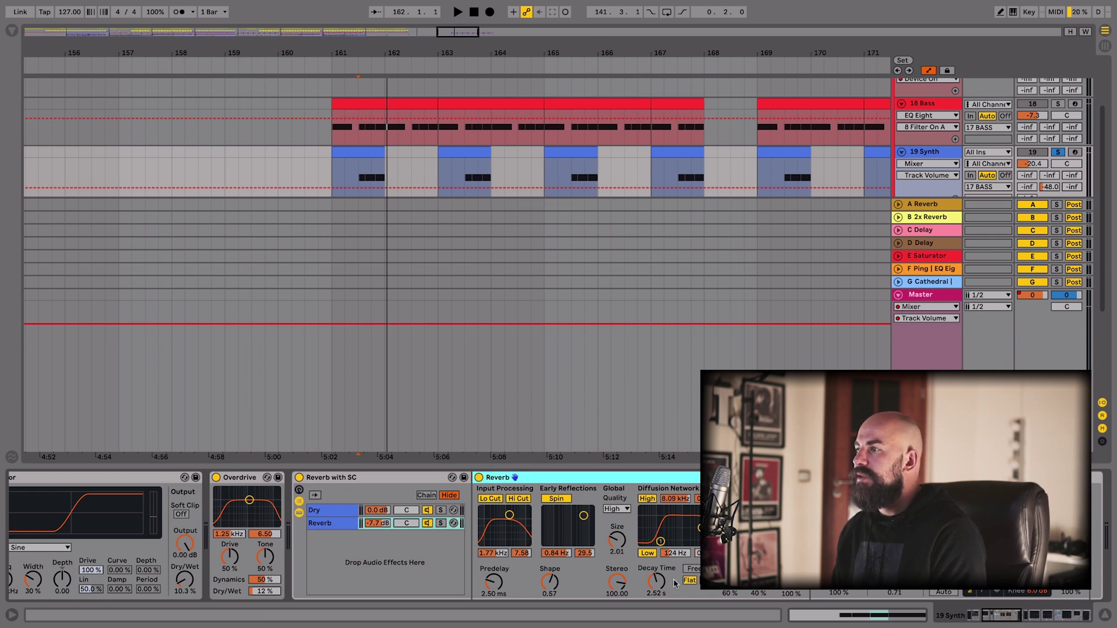
scroll(645, 581, right, 5)
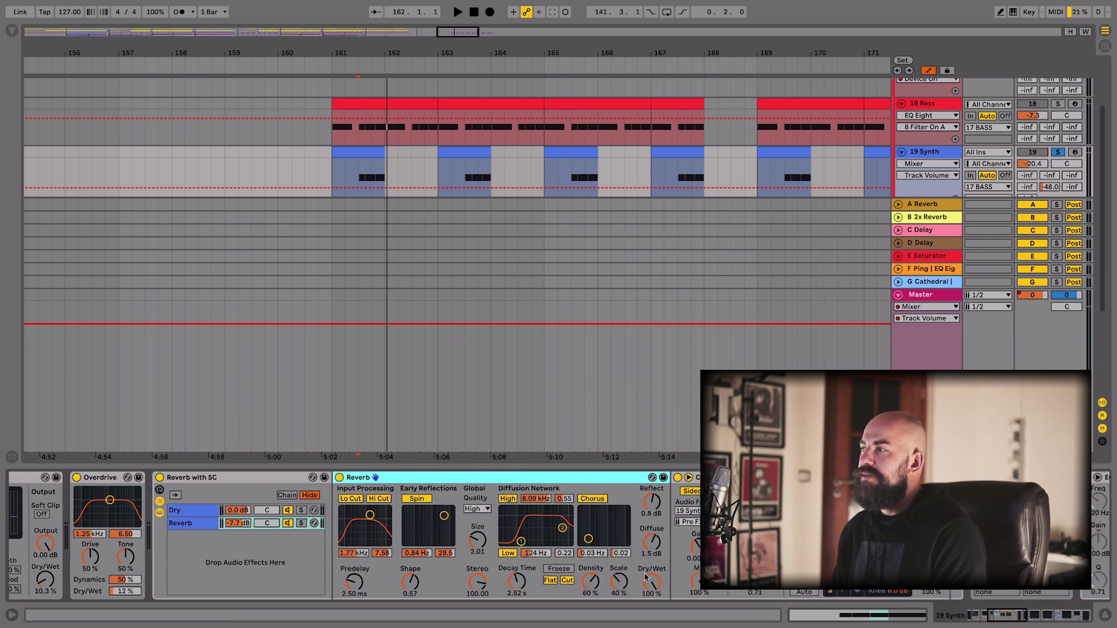
click(668, 499)
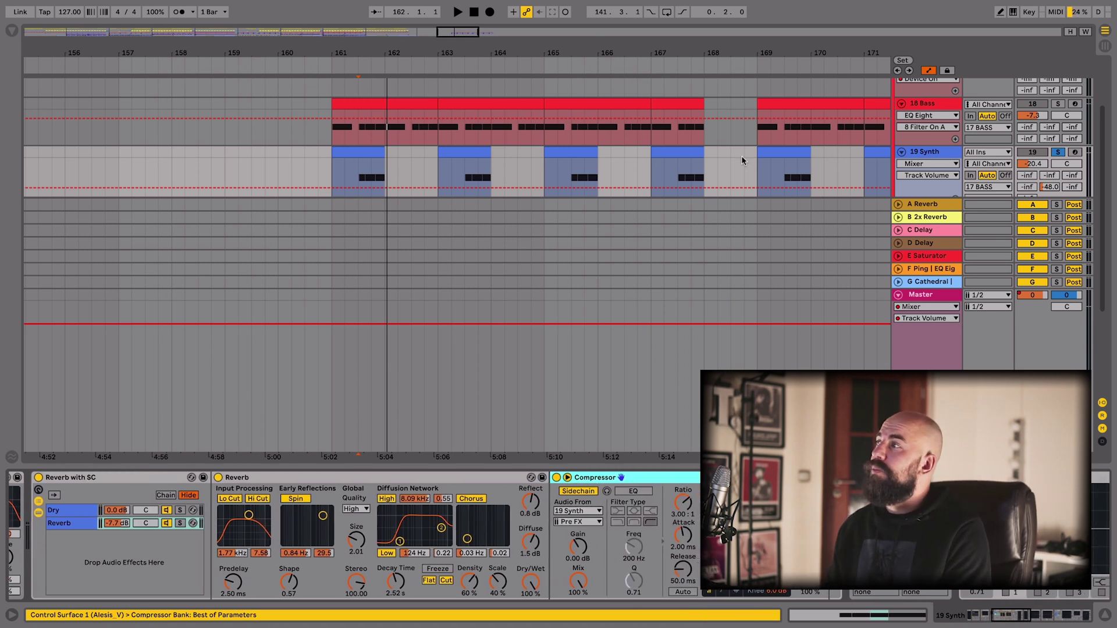
click(938, 154)
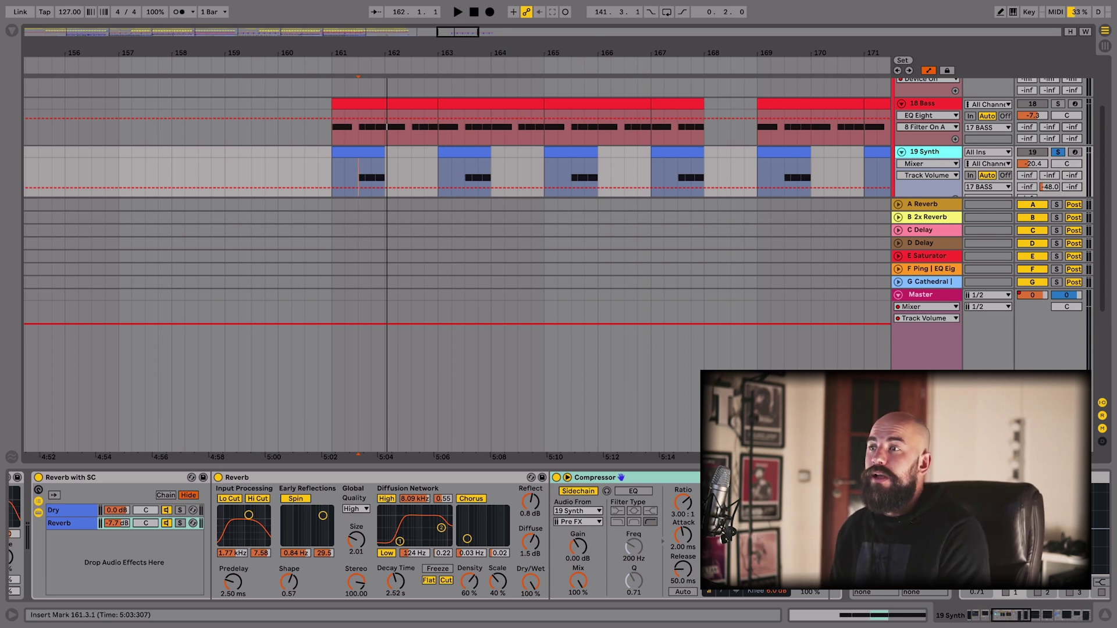
Mute the rack's Dry chain to audition the reverb alone, and unmute it and play both chains together
click(166, 511)
key(space)
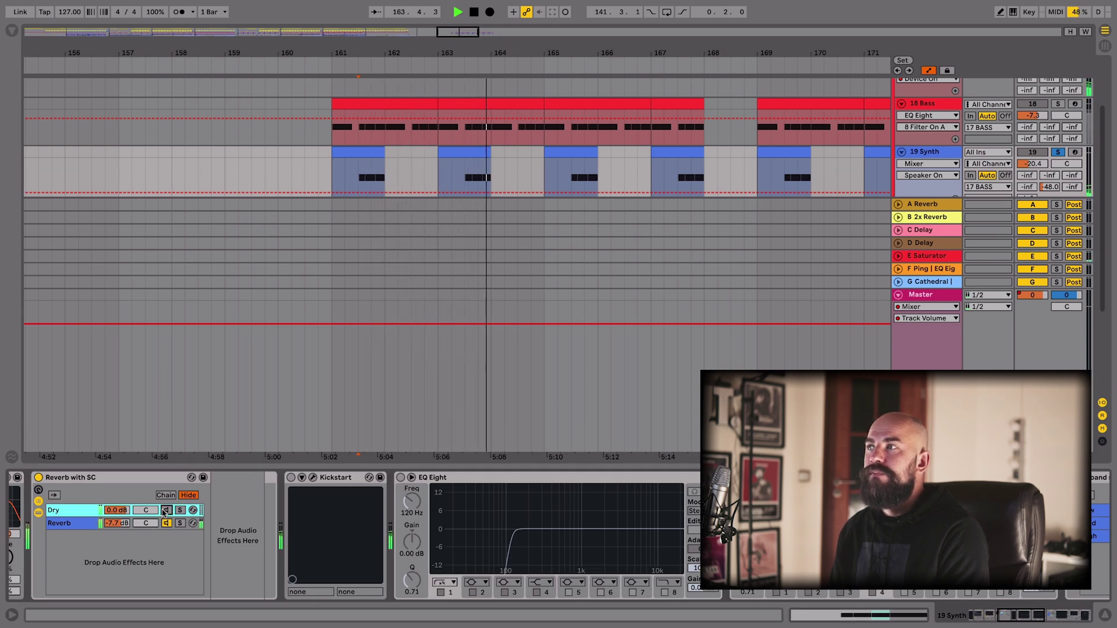
click(166, 510)
key(space)
key(space)
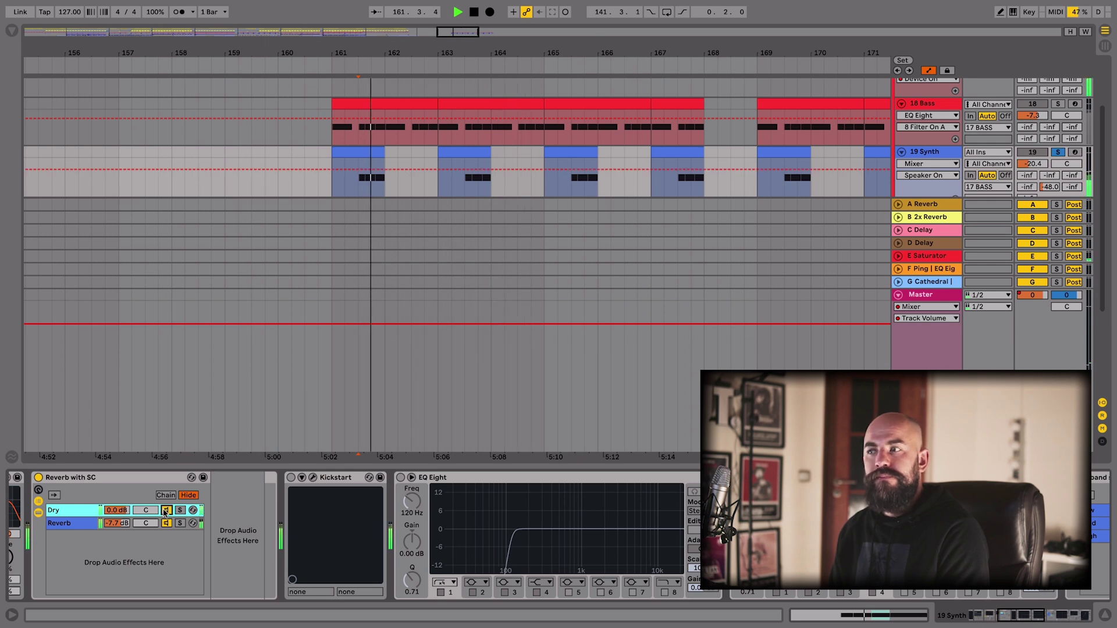
key(space)
Activate the Synth track's Kickstart and the first EQ Eight after the reverb rack
click(326, 477)
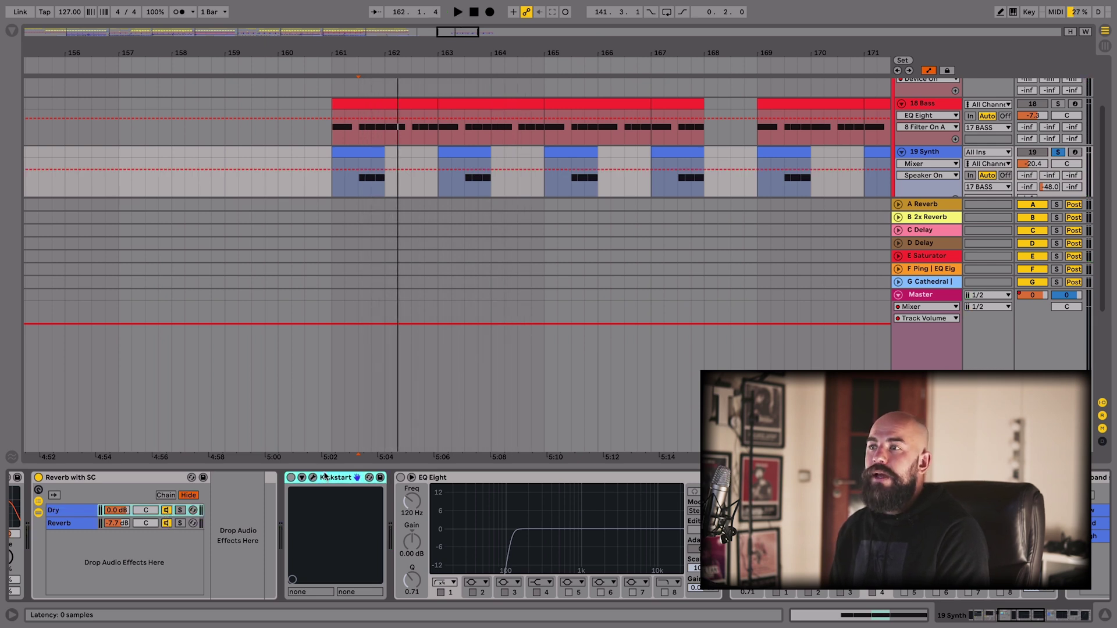
scroll(327, 476, left, 2)
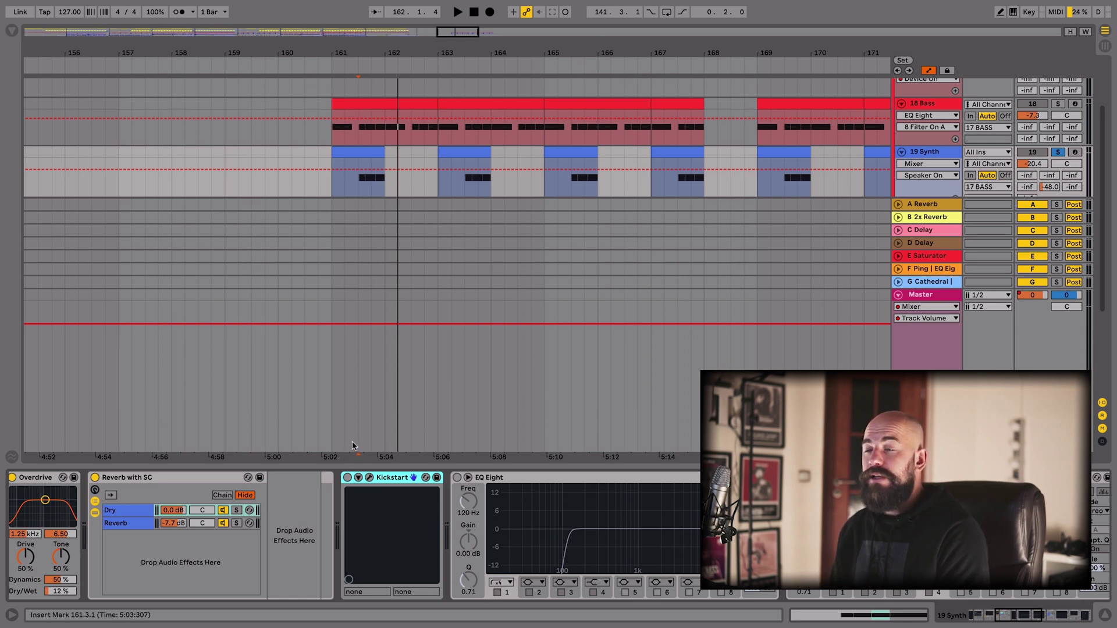
click(548, 535)
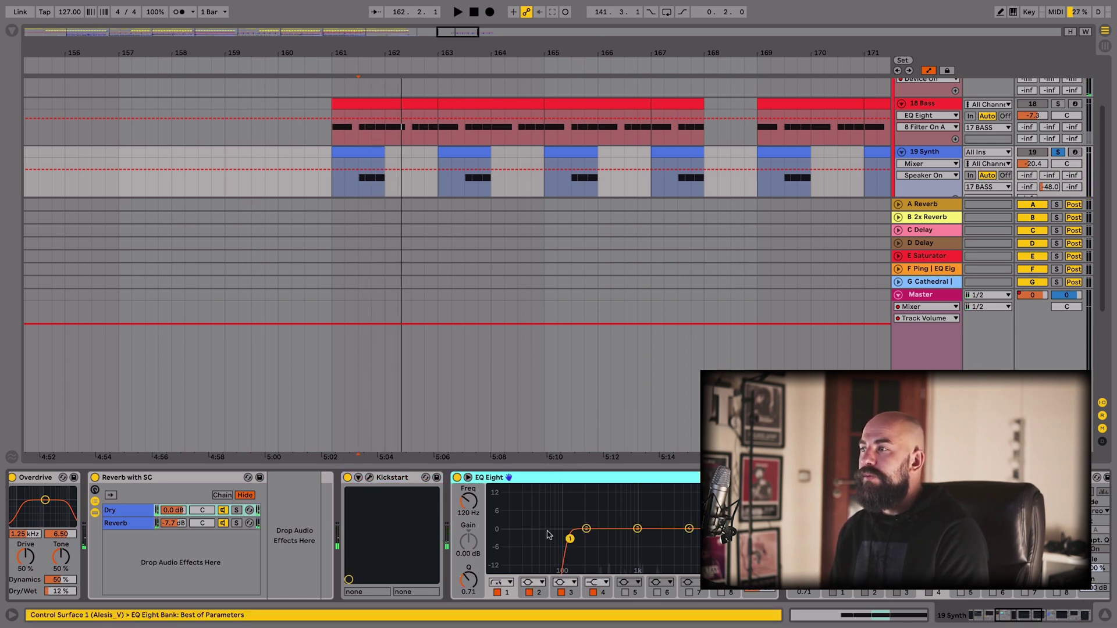
Activate the second EQ Eight on the Synth track and play the part through both equalizers
scroll(555, 585, down, 5)
click(570, 477)
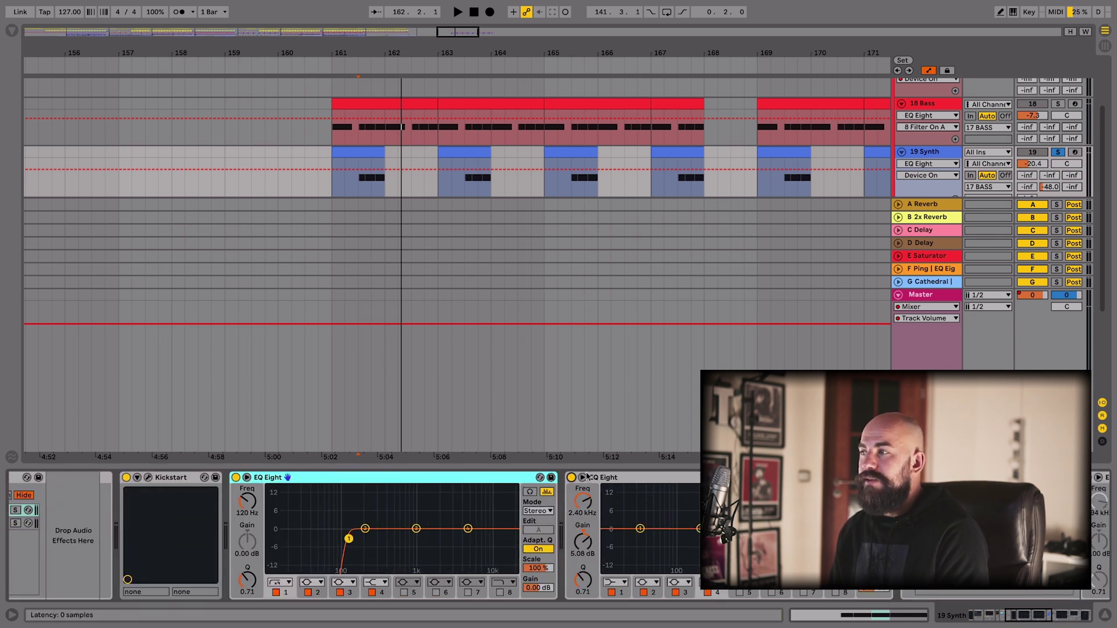
key(space)
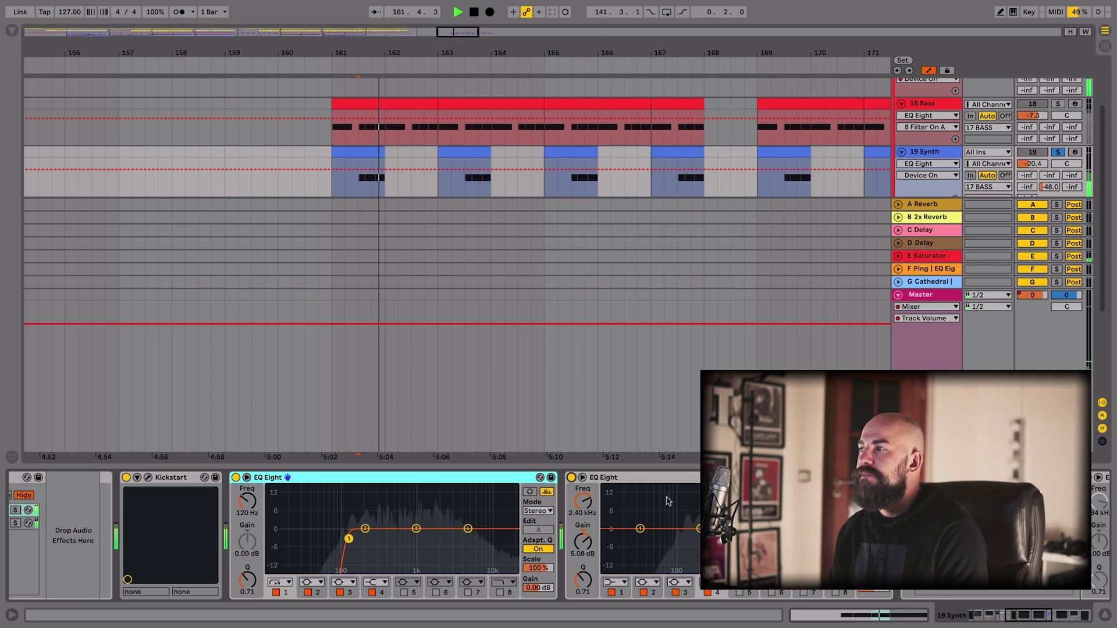
click(655, 481)
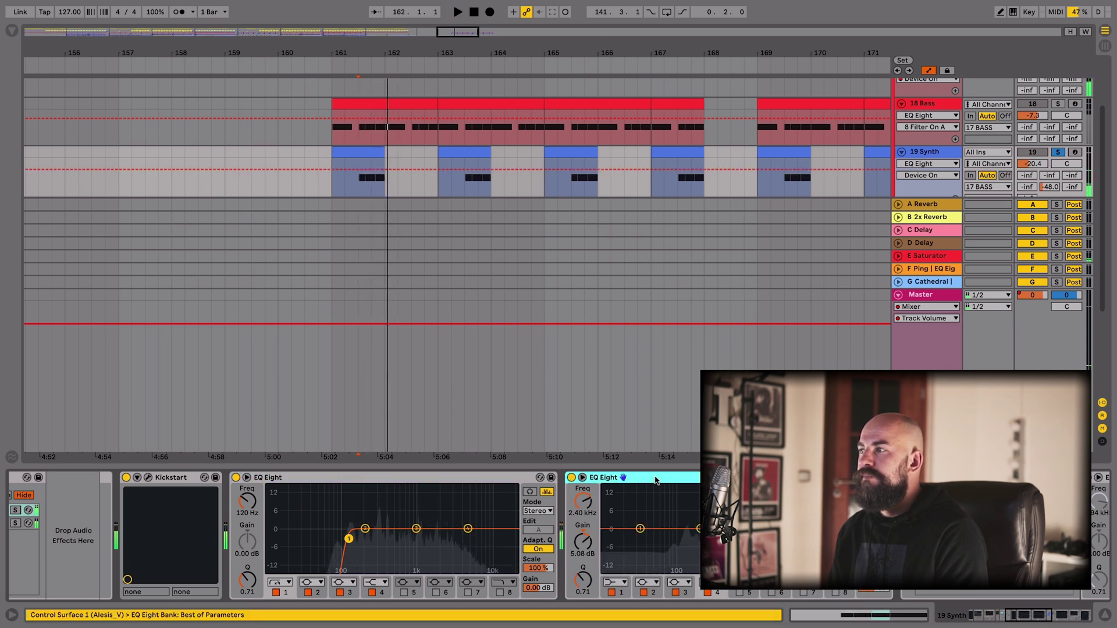
key(space)
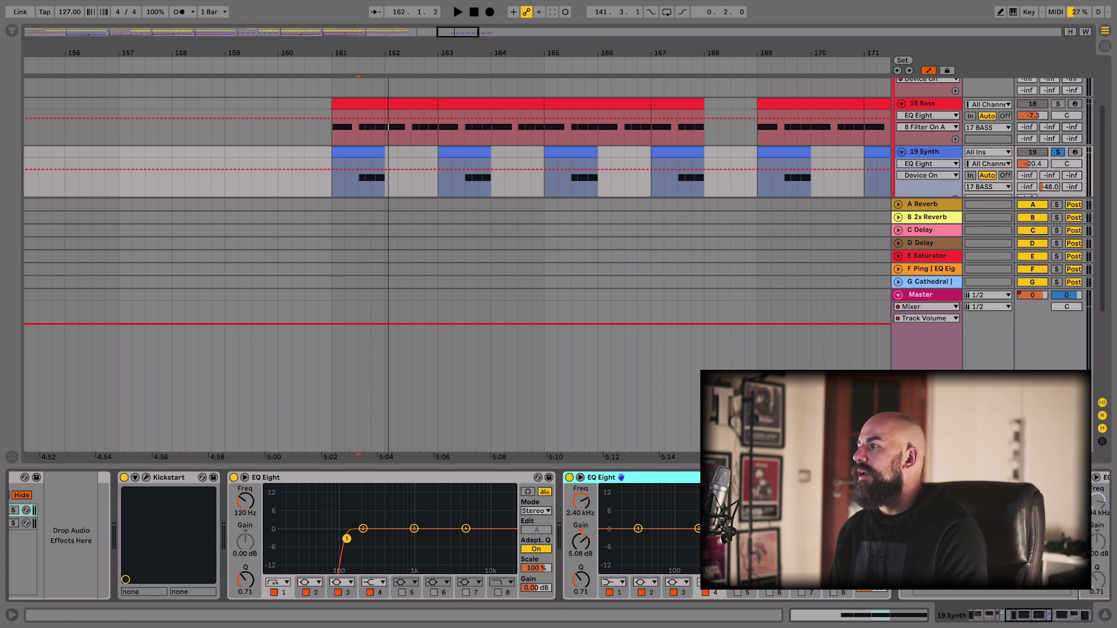
Activate the EQ band saturator rack and examine the devices in its Low, Med and High chains
scroll(644, 486, right, 8)
click(644, 483)
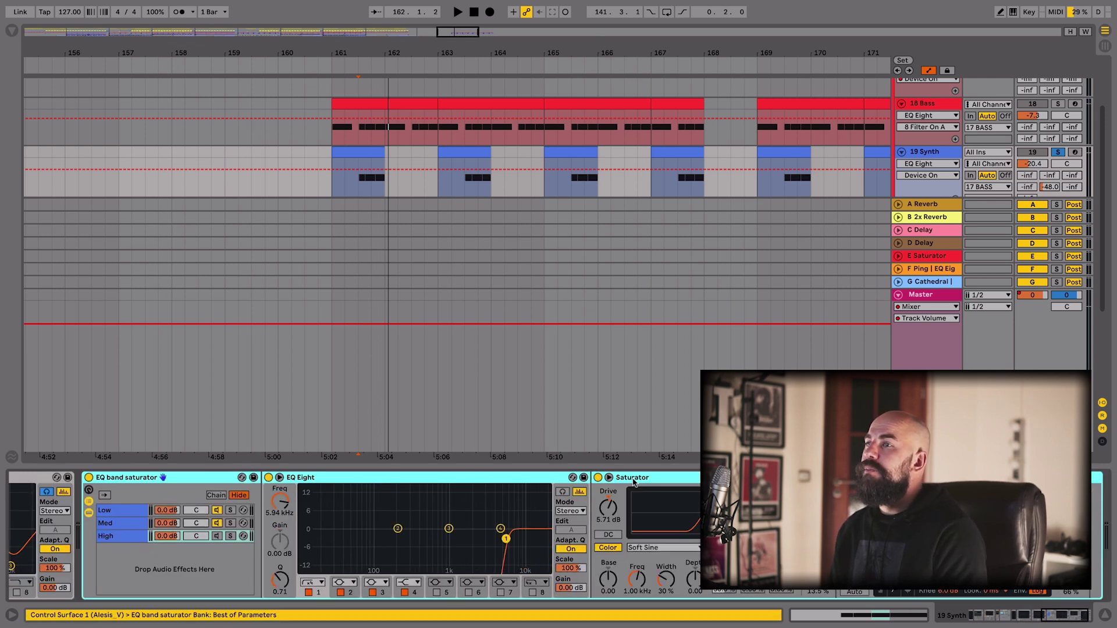
click(129, 512)
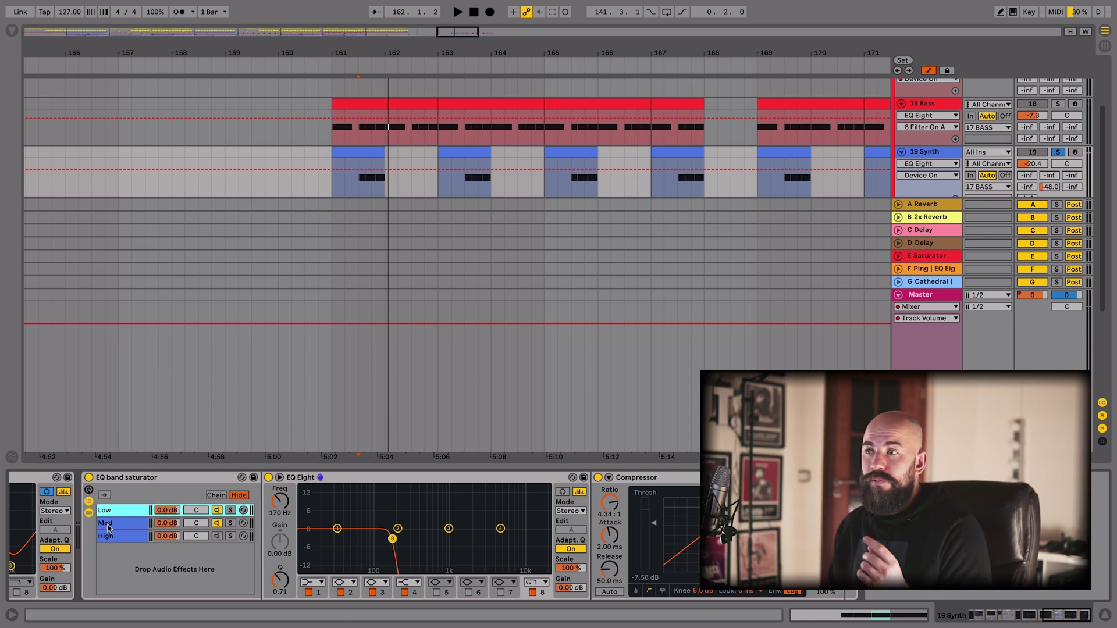
click(108, 525)
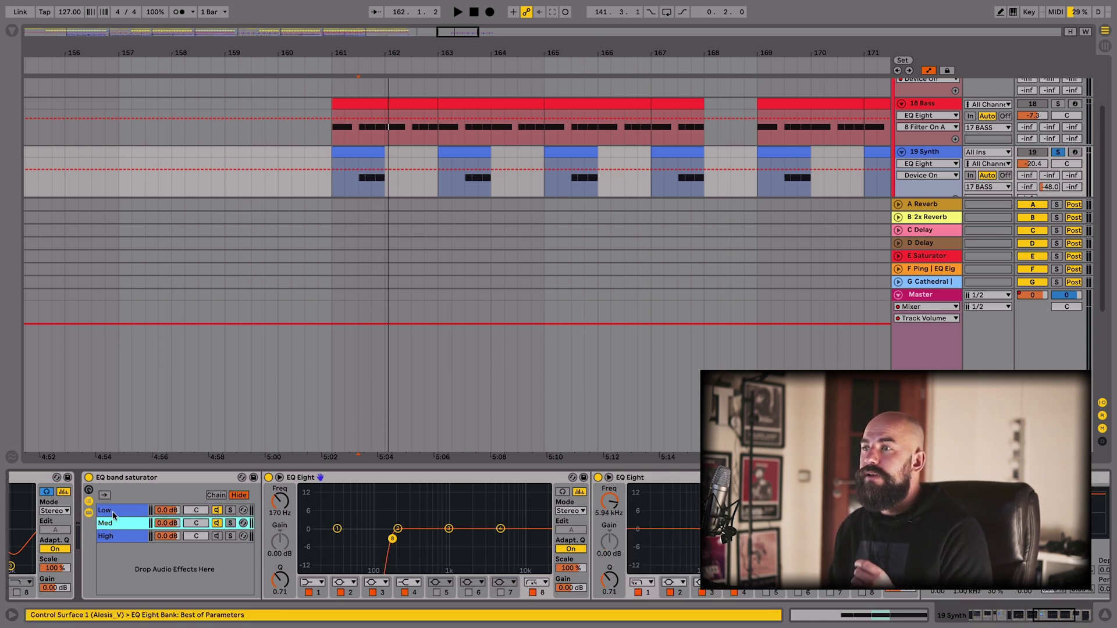
click(107, 536)
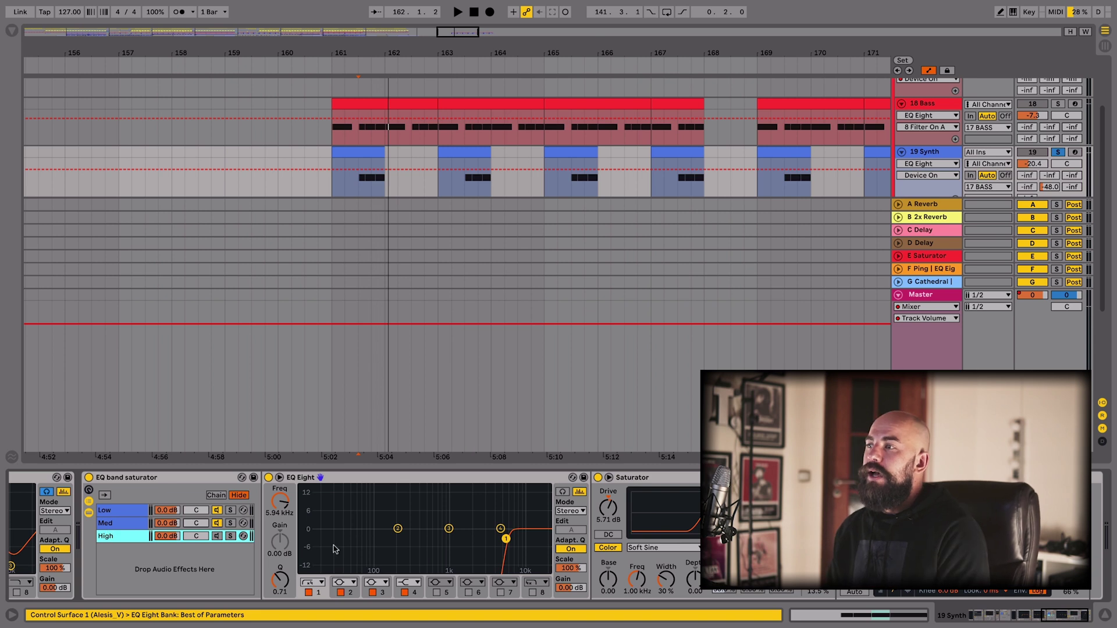
Compare the EQ Eight filter curves that split the frequency bands in the EQ band saturator's Low and Med chains
click(343, 507)
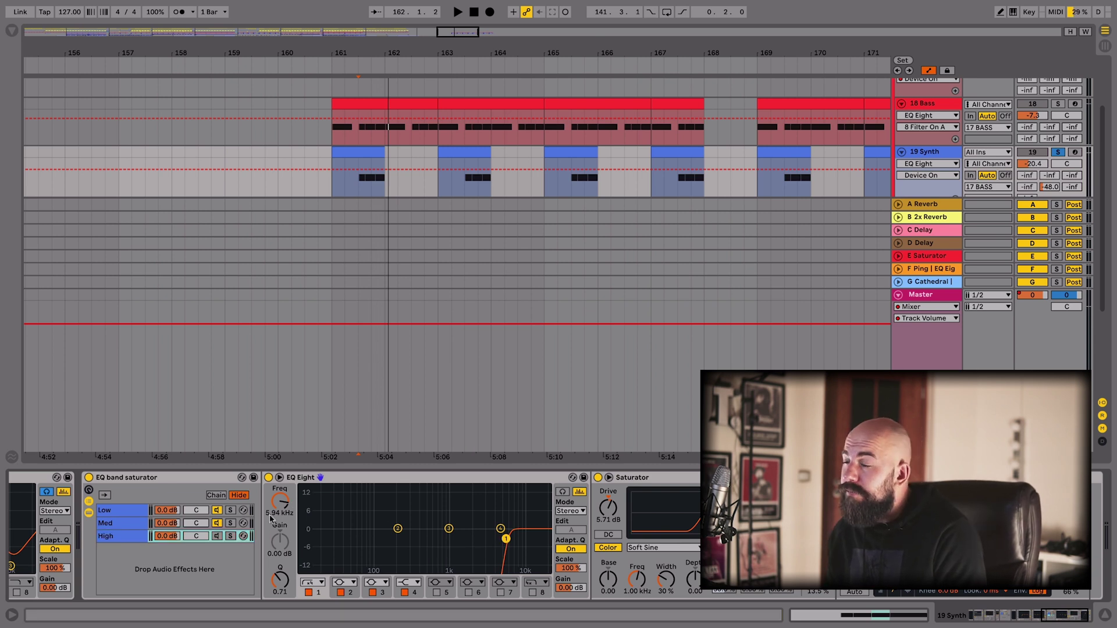
click(103, 511)
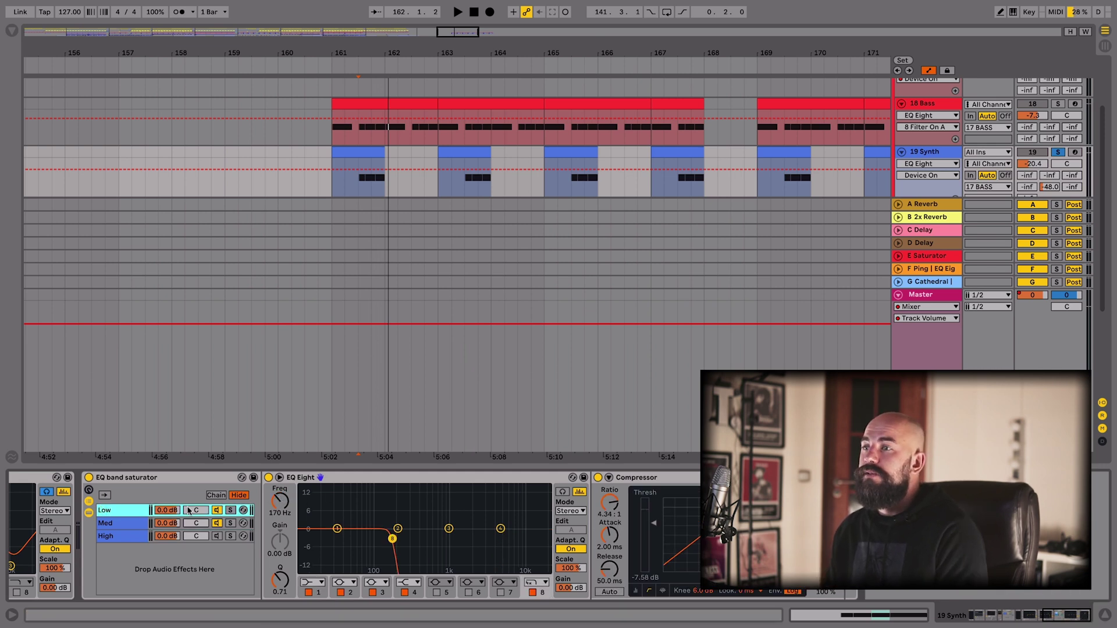
click(137, 524)
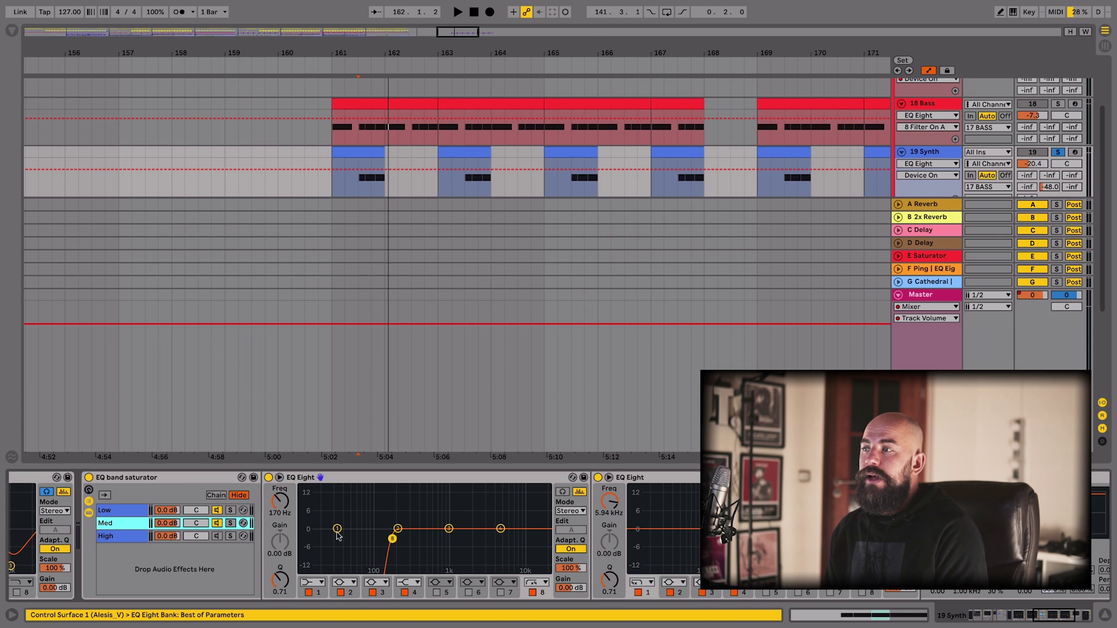
click(392, 539)
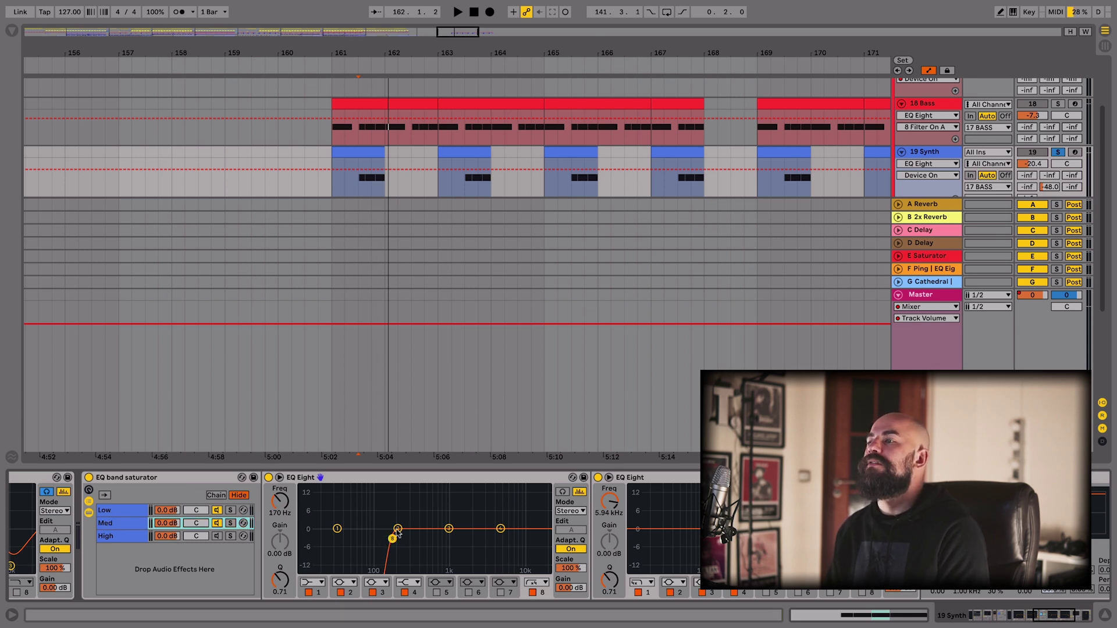
click(124, 523)
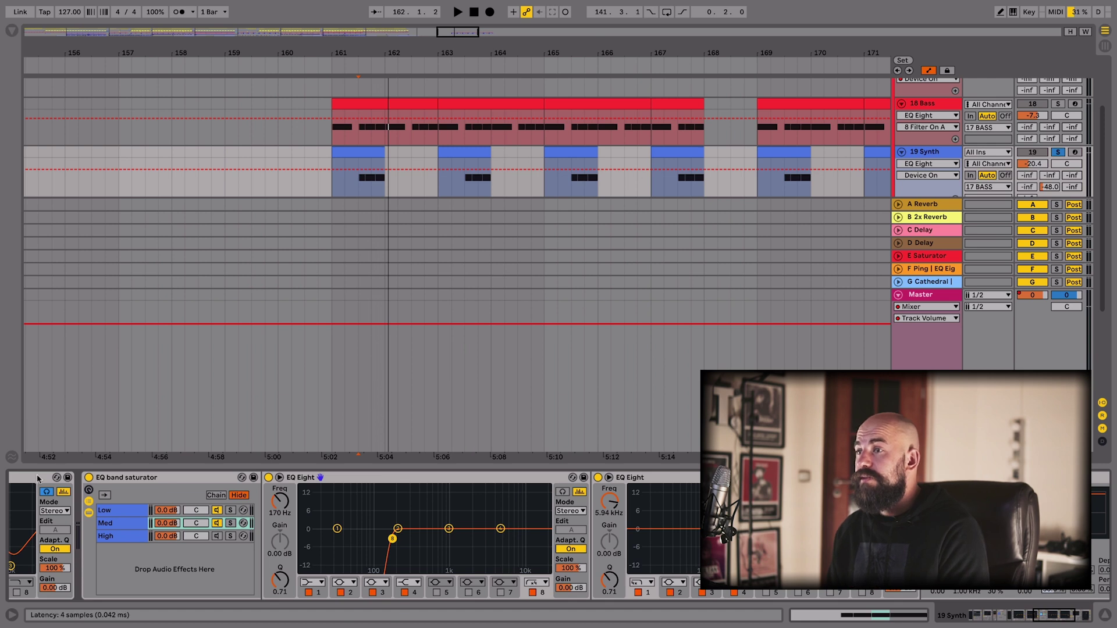
Examine the Compressor in the rack's Low chain, the devices in the Med chain and the Saturator in the High chain
click(121, 510)
click(690, 476)
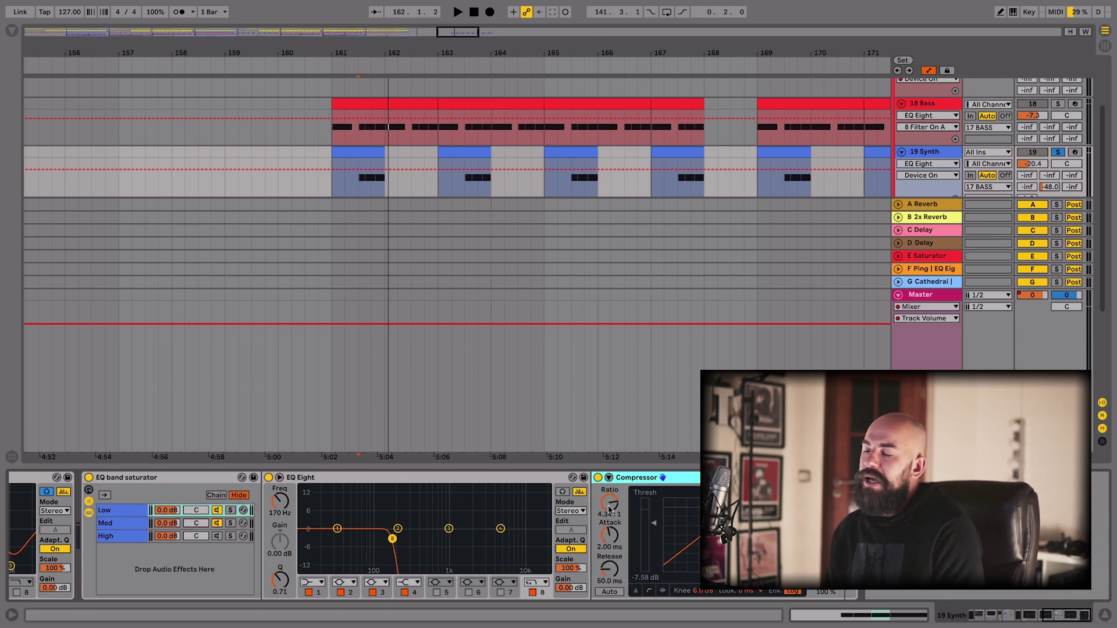
key(Down)
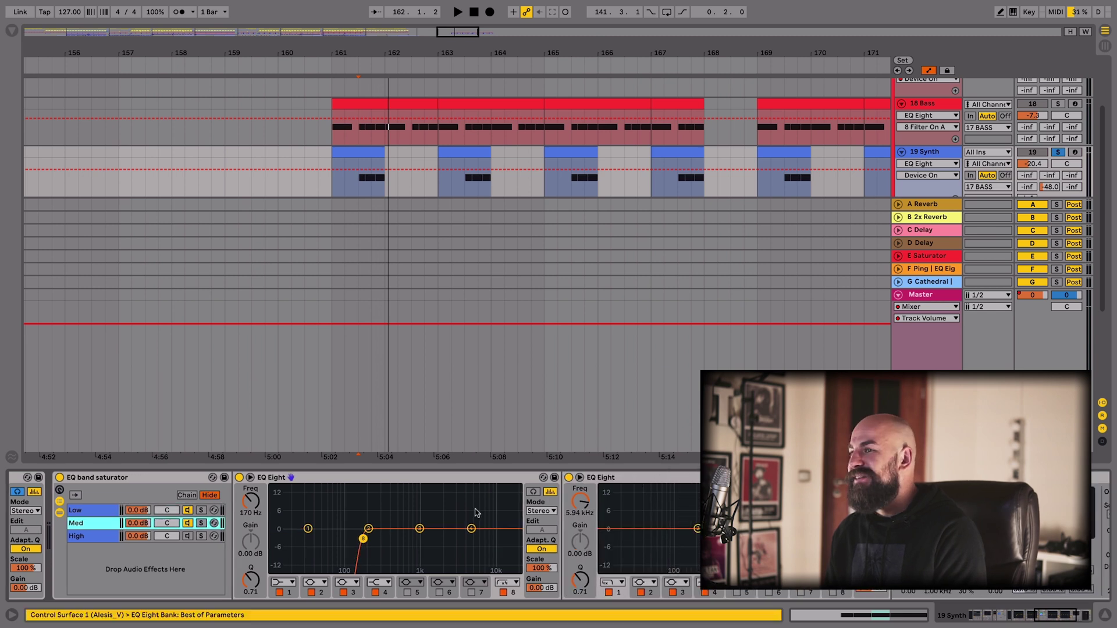
scroll(476, 510, right, 5)
click(595, 474)
scroll(623, 495, left, 3)
scroll(624, 495, left, 6)
click(412, 536)
scroll(412, 536, right, 5)
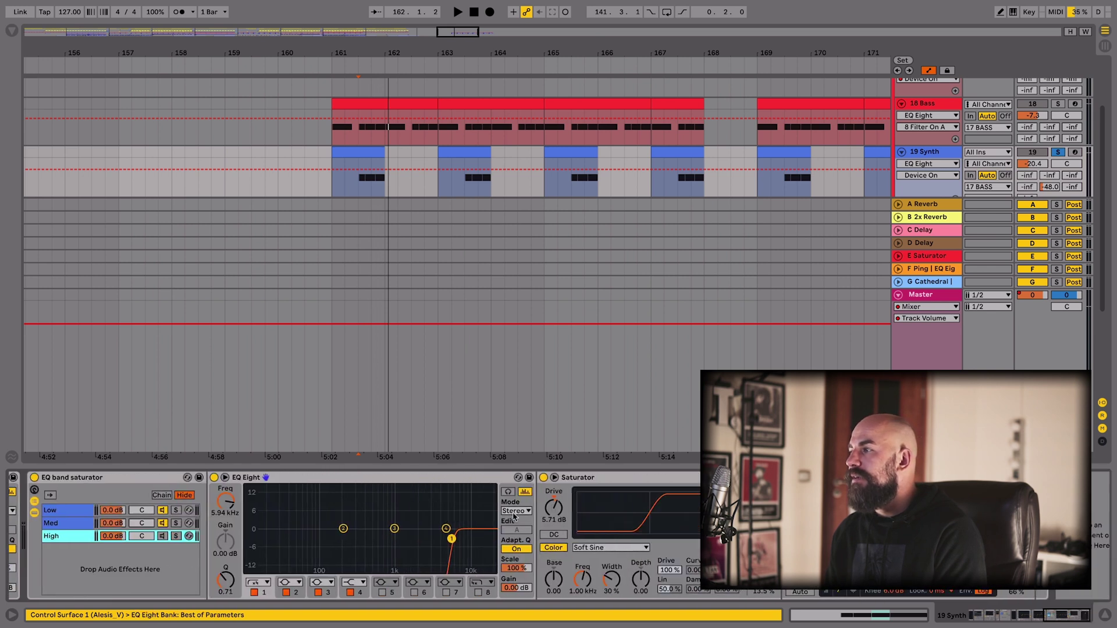
click(577, 478)
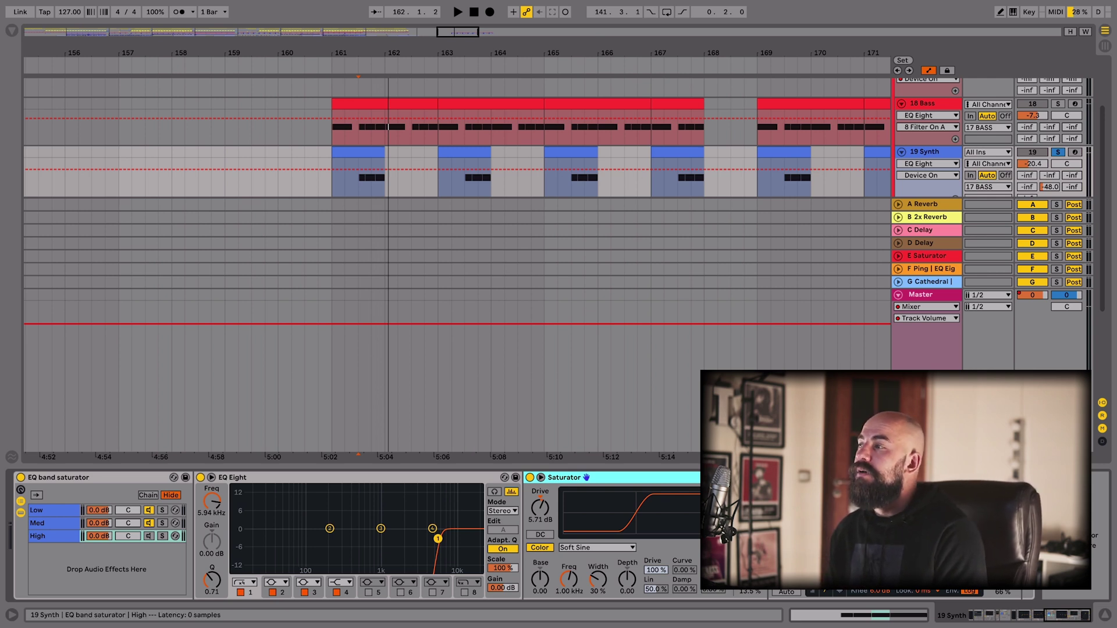
Play the Synth part from 161.3.1 with the EQ band saturator rack deactivated, and reactivate the rack for comparison
click(359, 181)
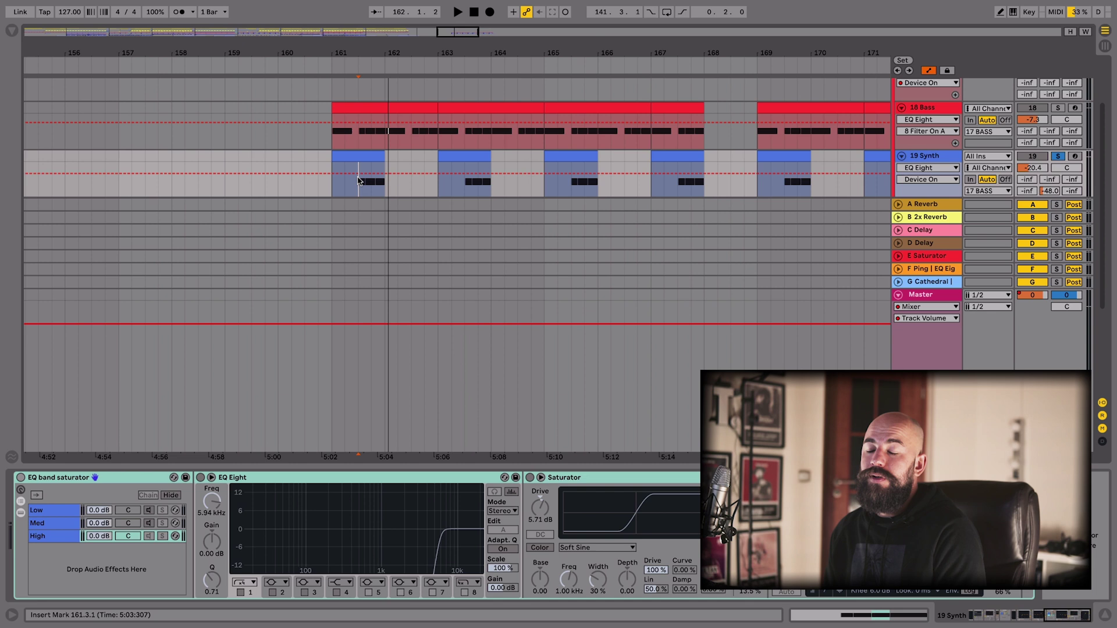
key(space)
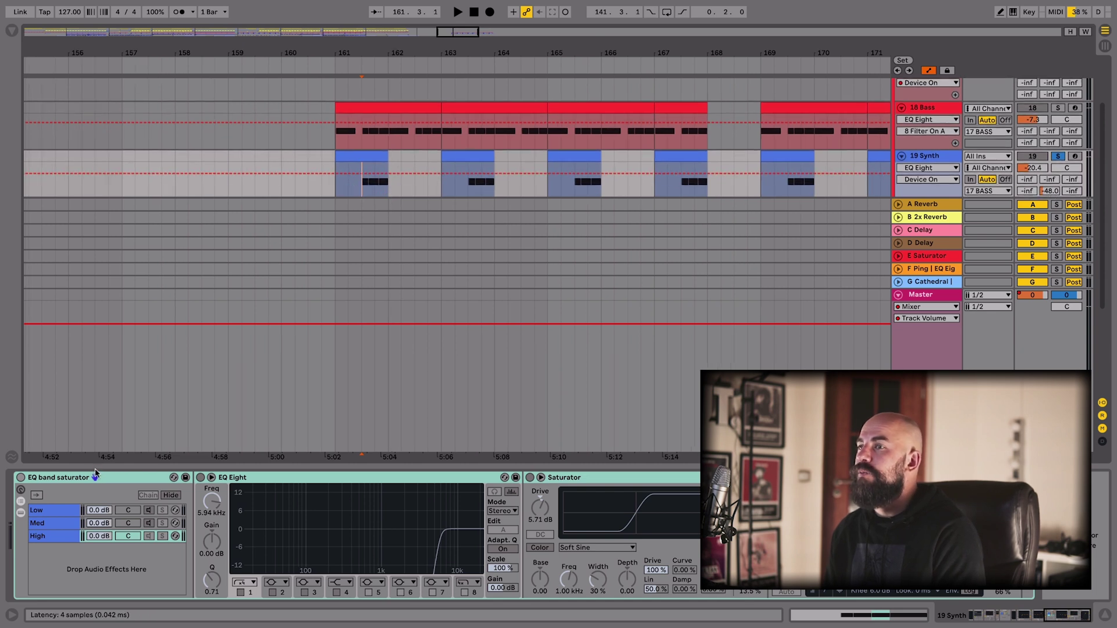
key(space)
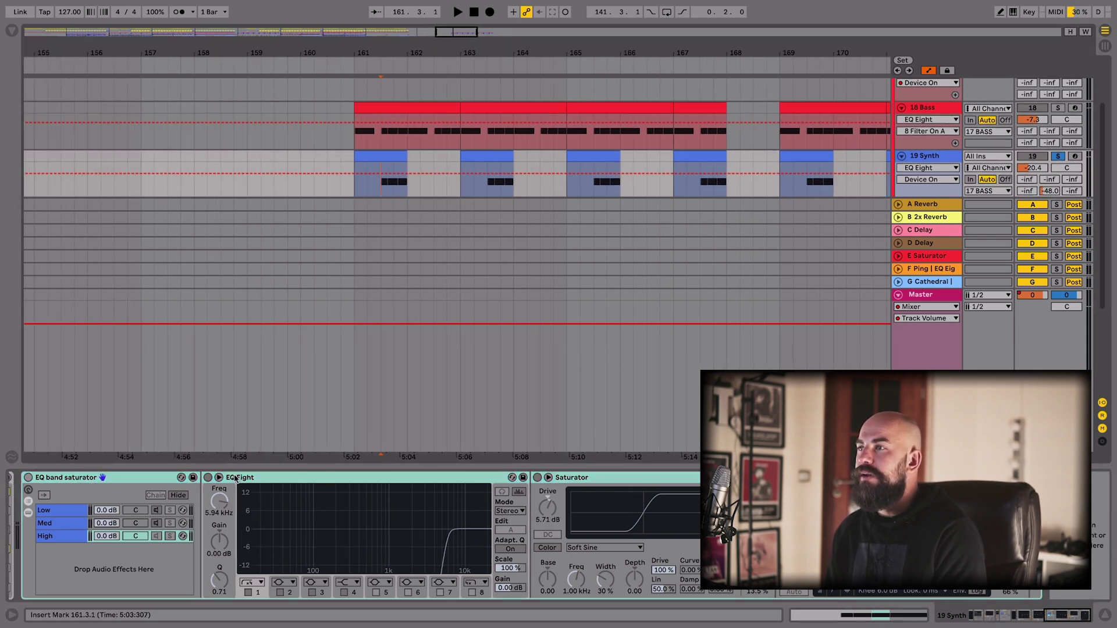
click(137, 478)
key(0)
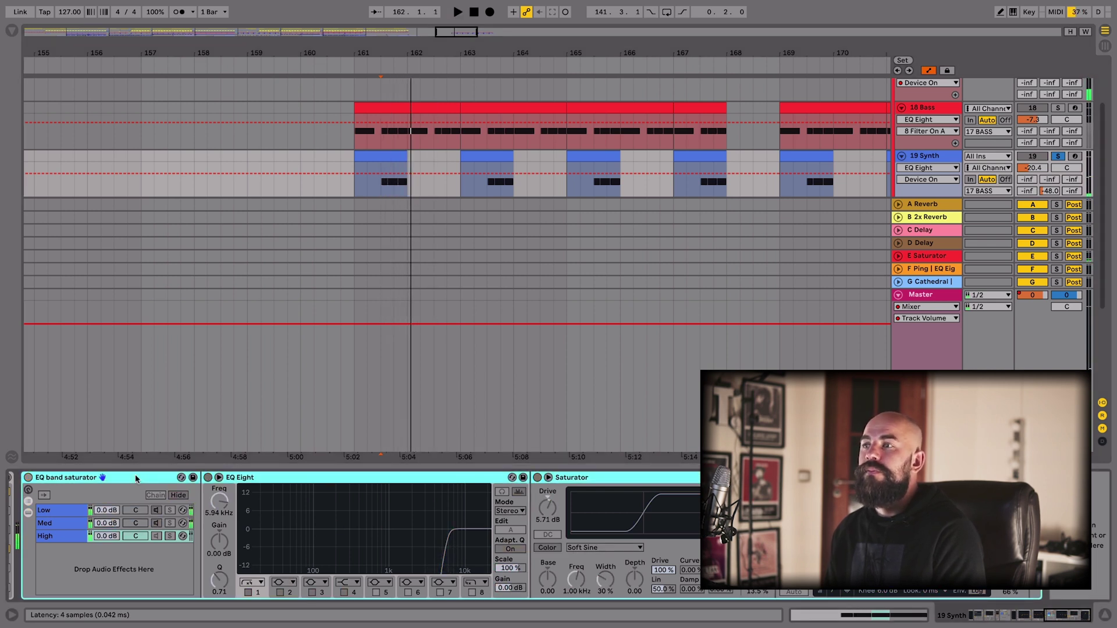
key(0)
key(space)
Solo the Hoover track and play its first clip at bar 161 with the track's effects deactivated
scroll(1002, 160, down, 1)
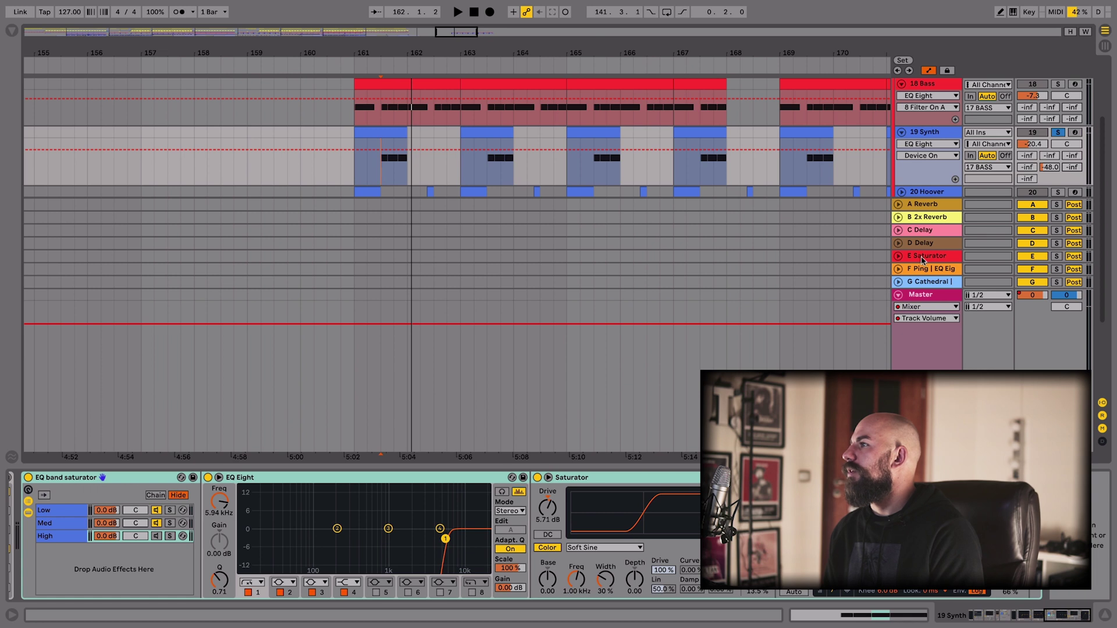
click(898, 295)
click(937, 194)
click(1057, 194)
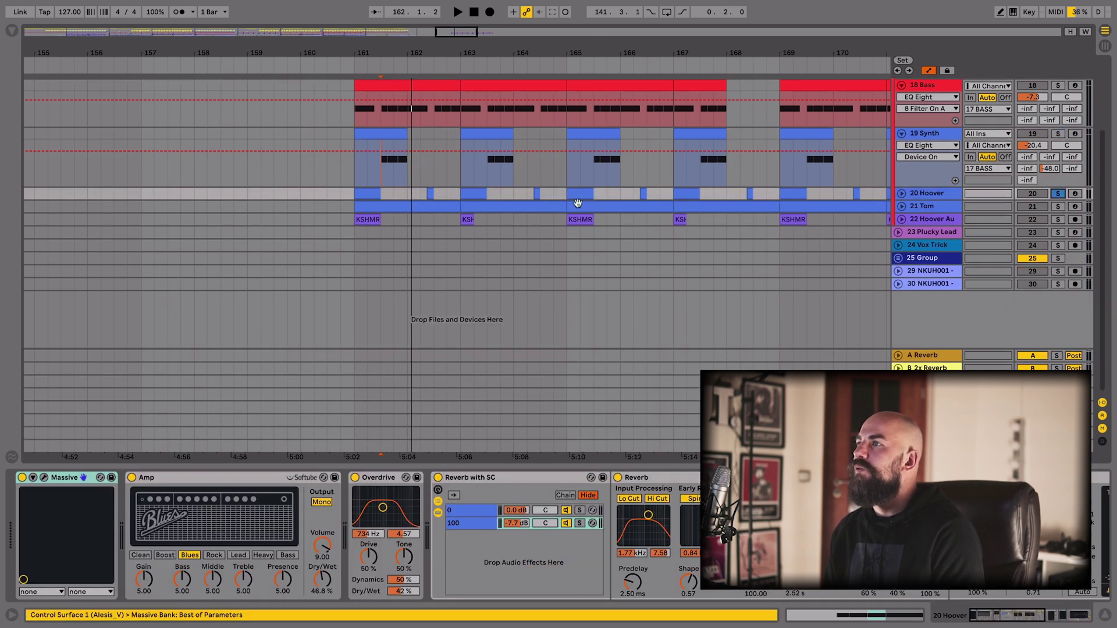
key(space)
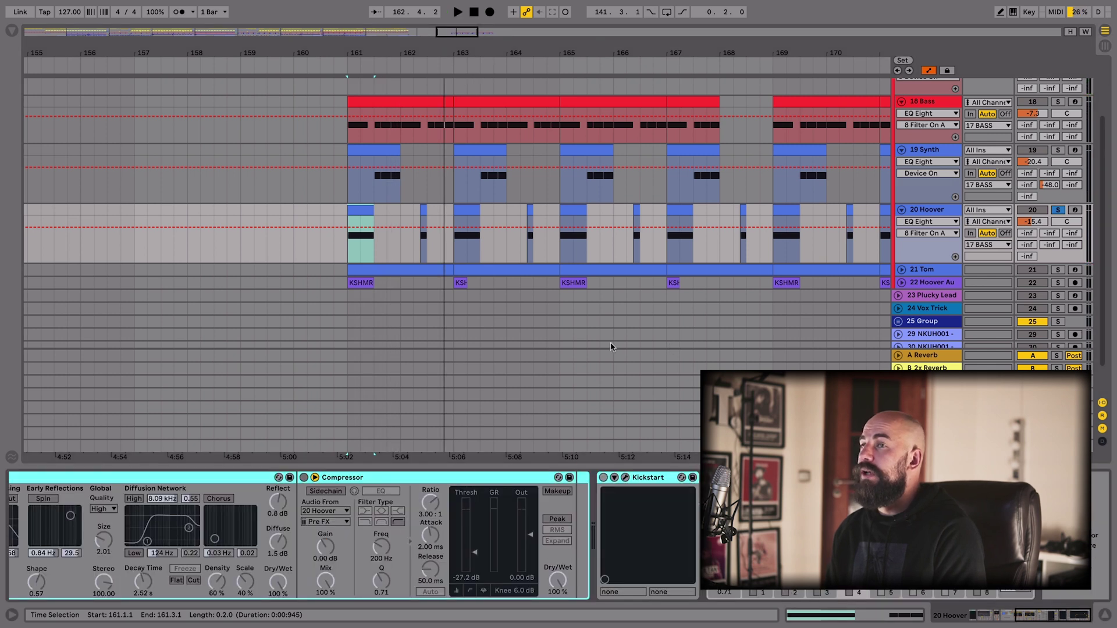
key(space)
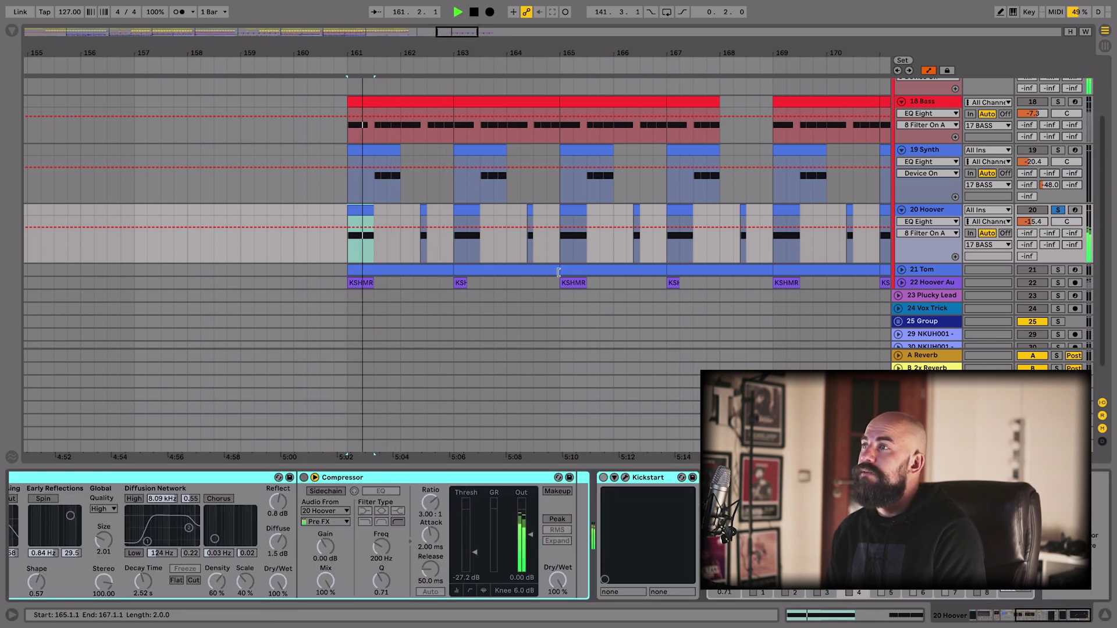
Open the Hoover track's Massive patch and examine the OSC1 and OSC2 wavetables and the Filter 1 type
scroll(513, 465, left, 5)
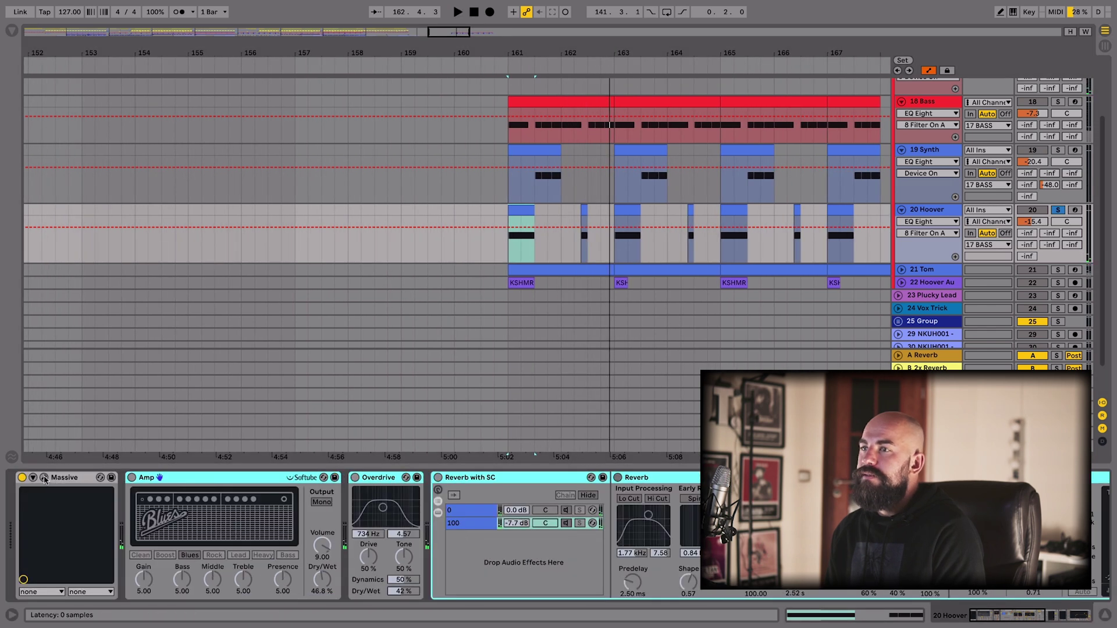
click(45, 478)
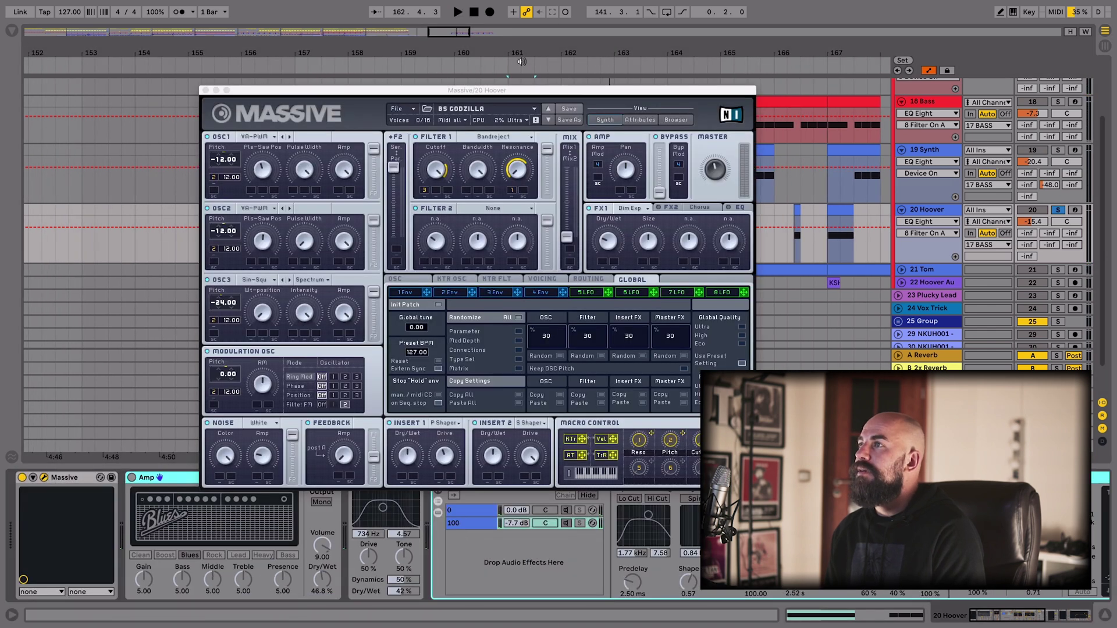
click(315, 113)
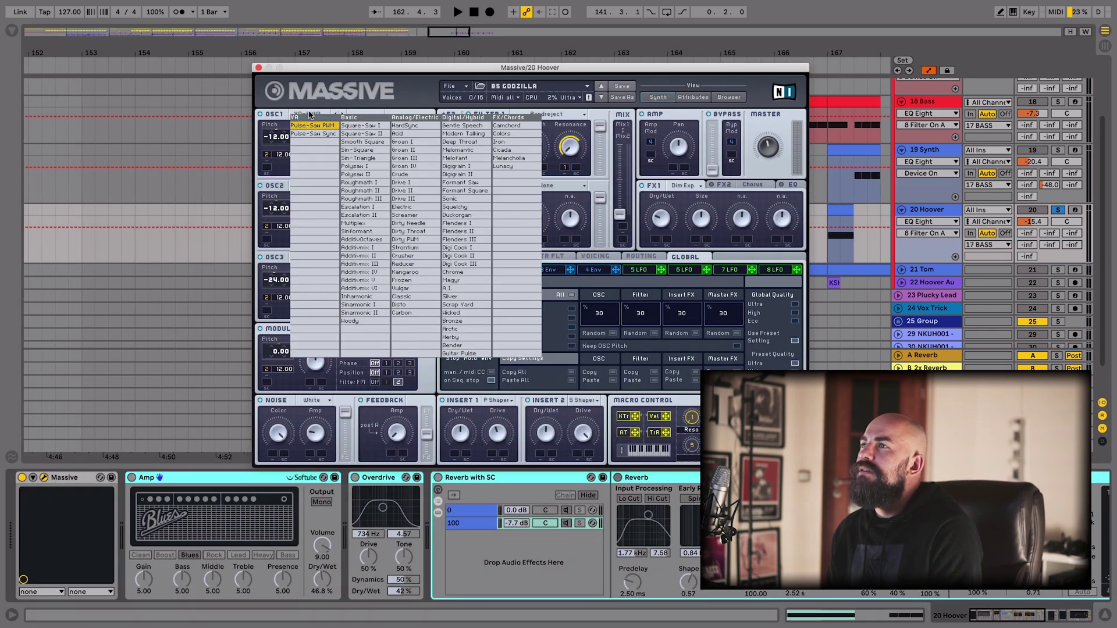
click(316, 140)
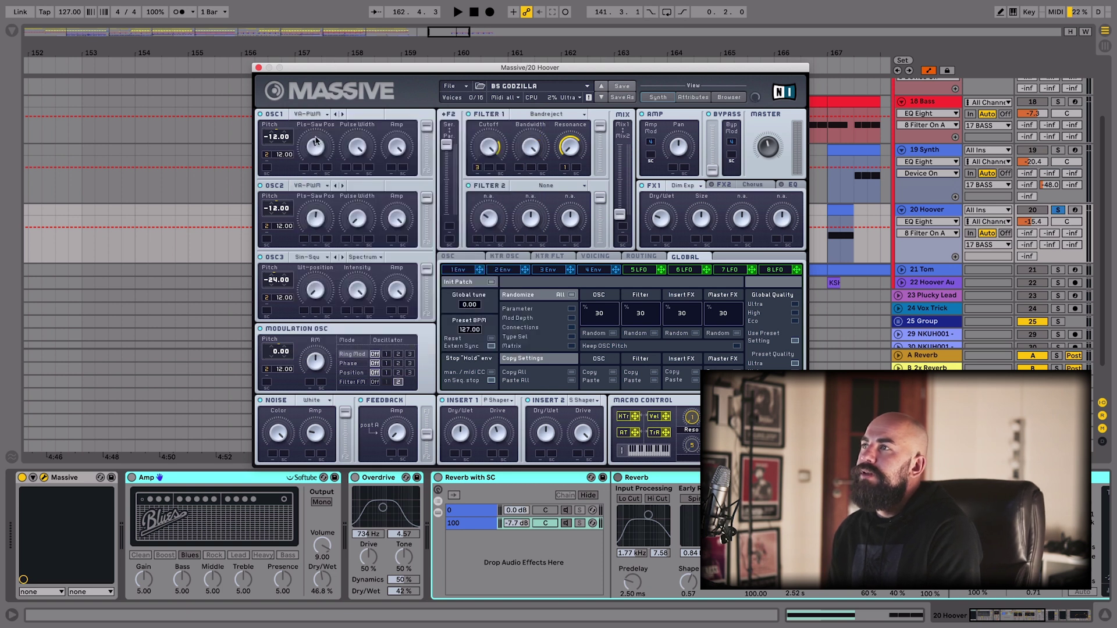
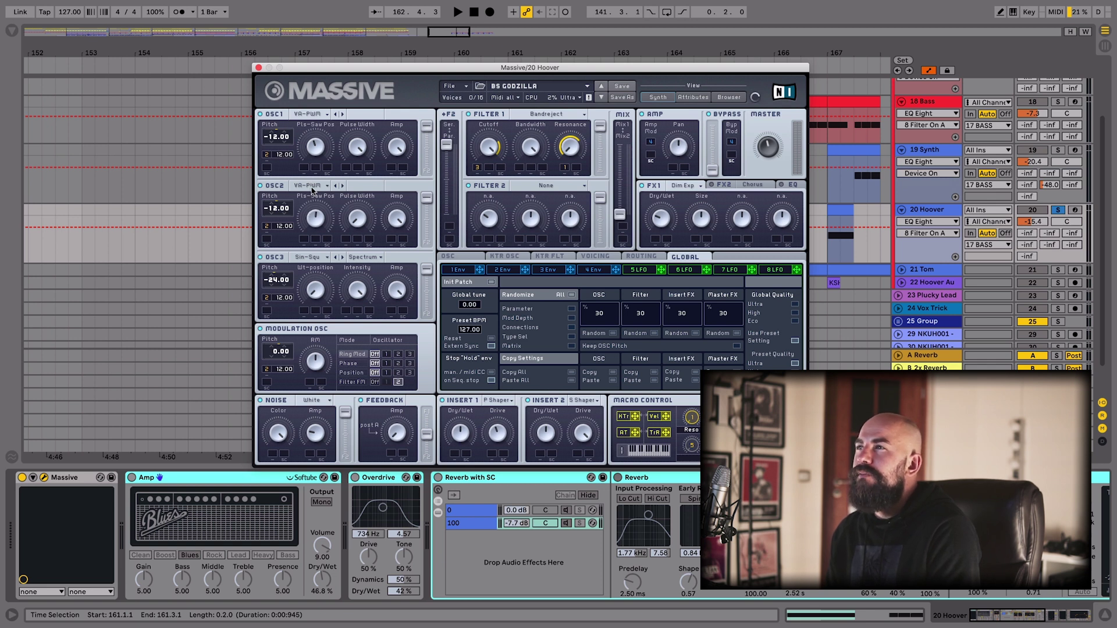
click(310, 189)
click(326, 217)
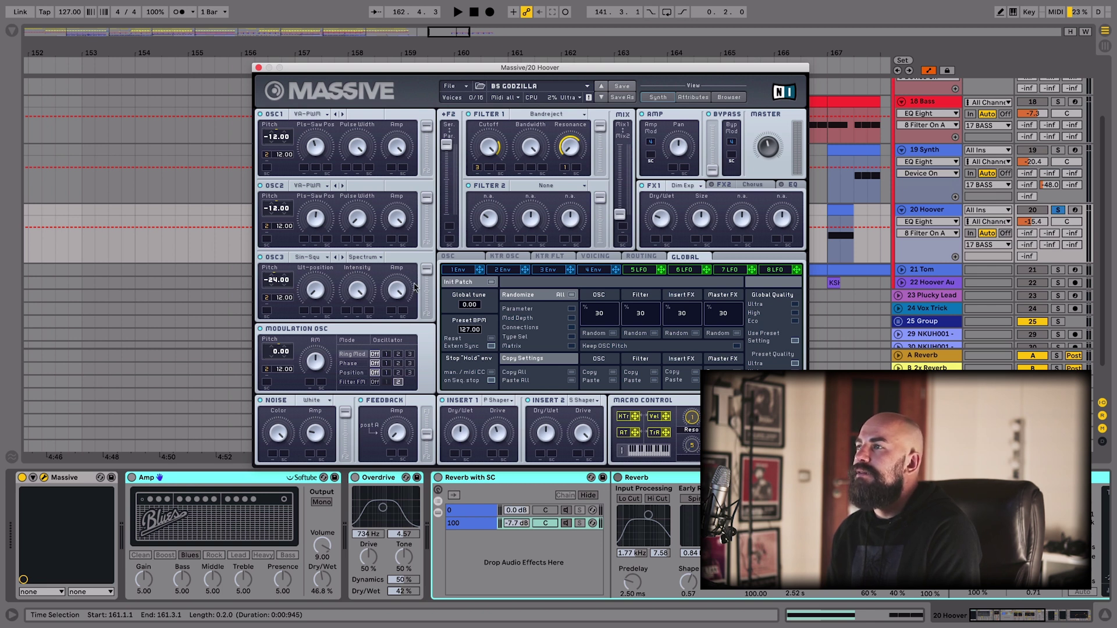
click(549, 115)
click(562, 116)
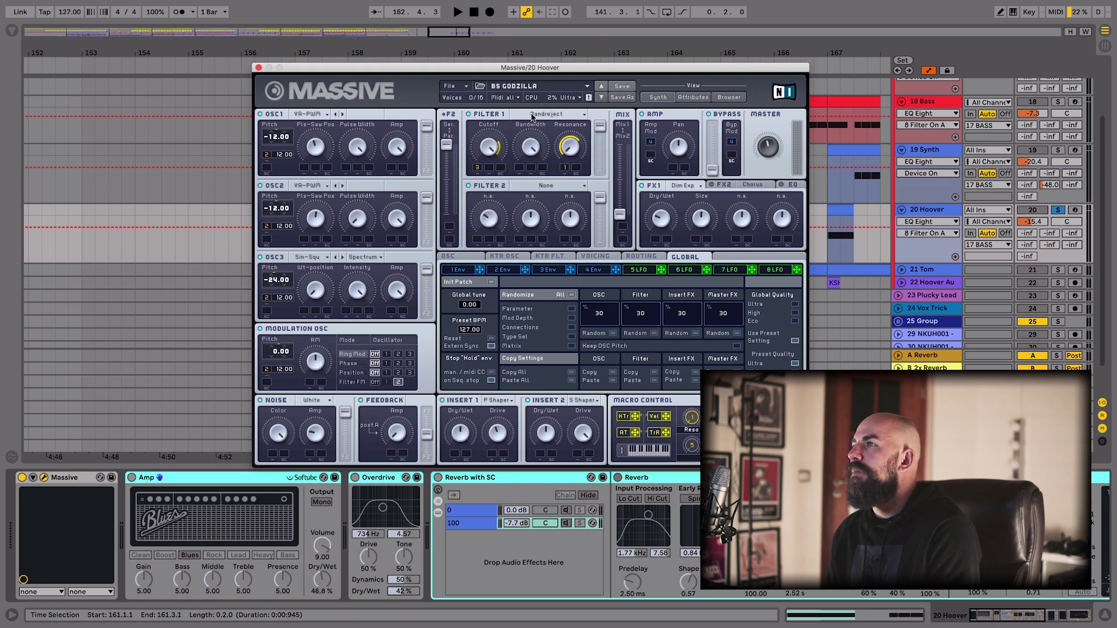
Turn the patch's cutoff macro and set the modulation oscillator's mode to Filter FM
drag(751, 417, 751, 431)
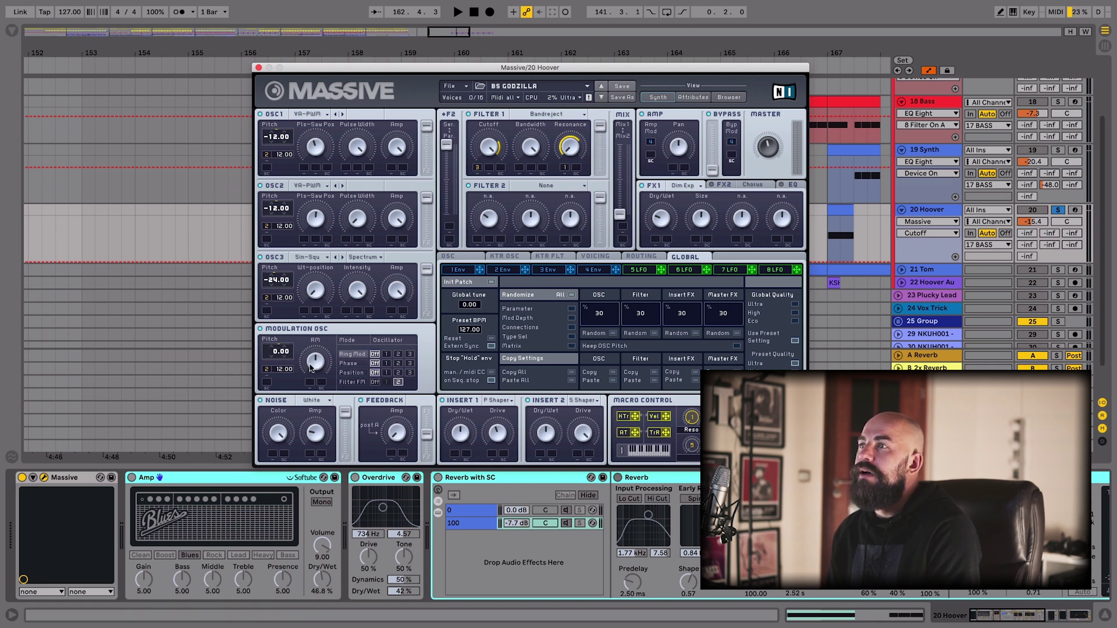
click(352, 381)
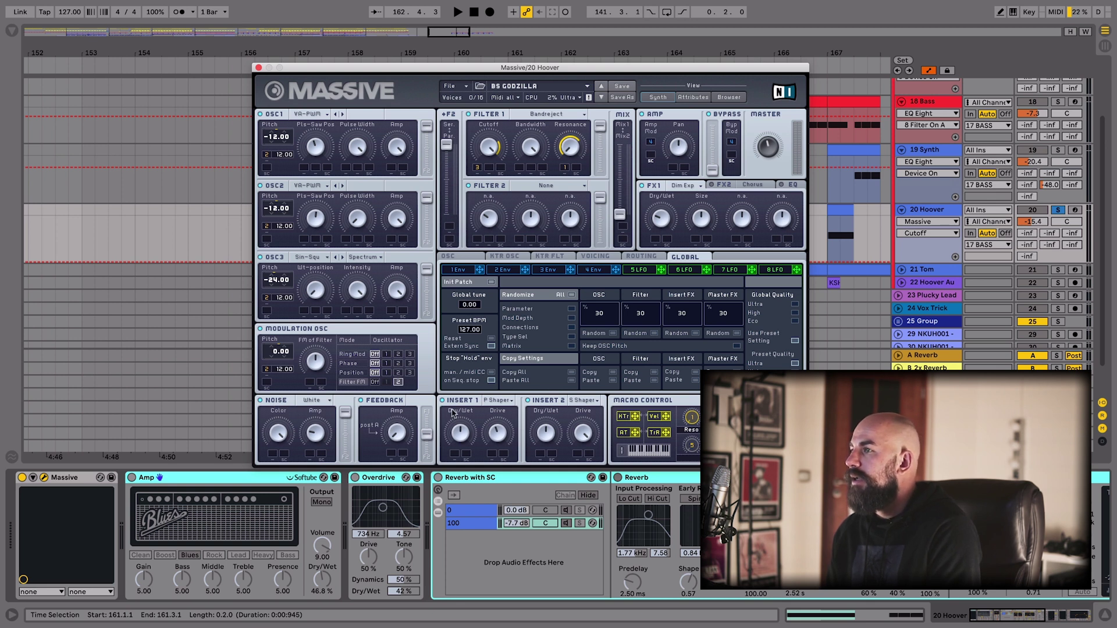
Examine the Insert 1 shaper type and its Drive in Massive, and play the Hoover clip through the insert effects
click(504, 401)
click(493, 400)
click(492, 401)
click(503, 447)
click(495, 436)
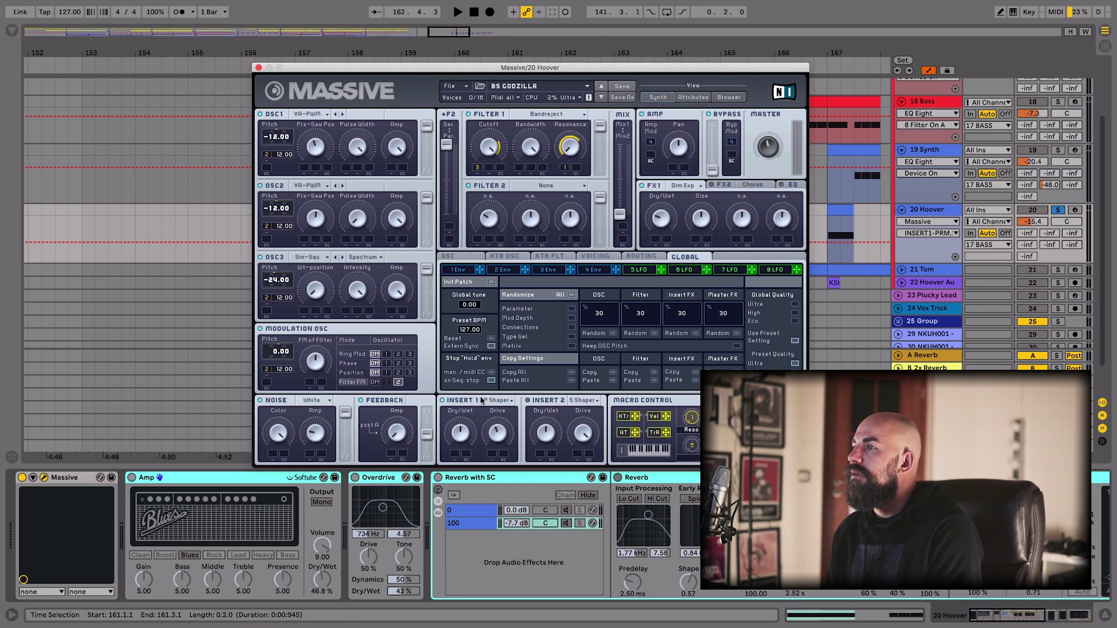
key(space)
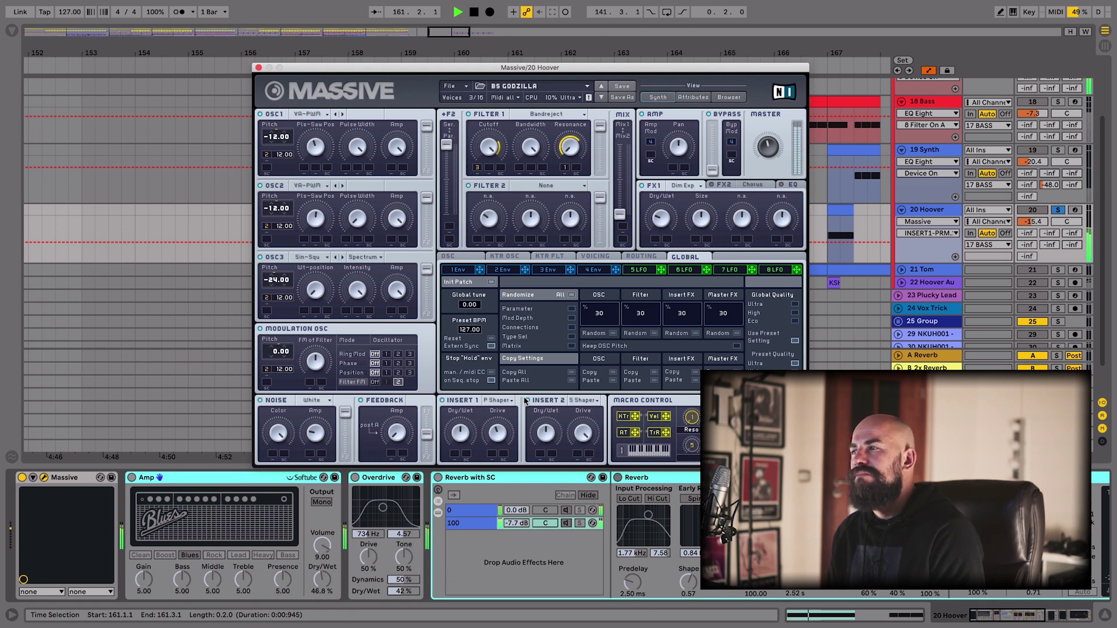
key(space)
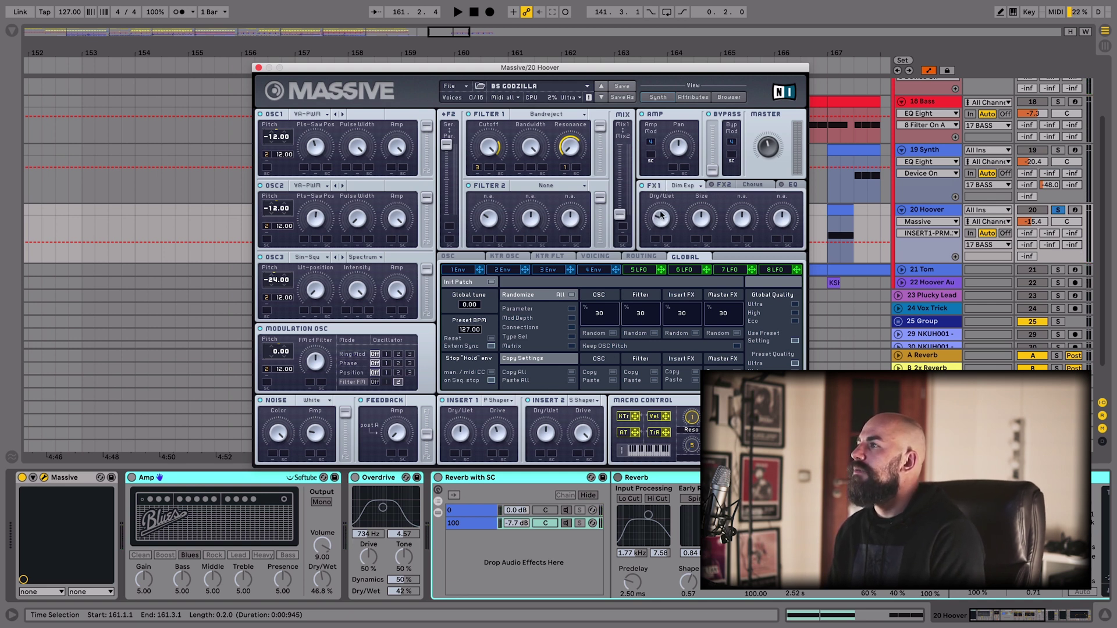
Display the settings of envelope 4 in the Massive patch
click(589, 271)
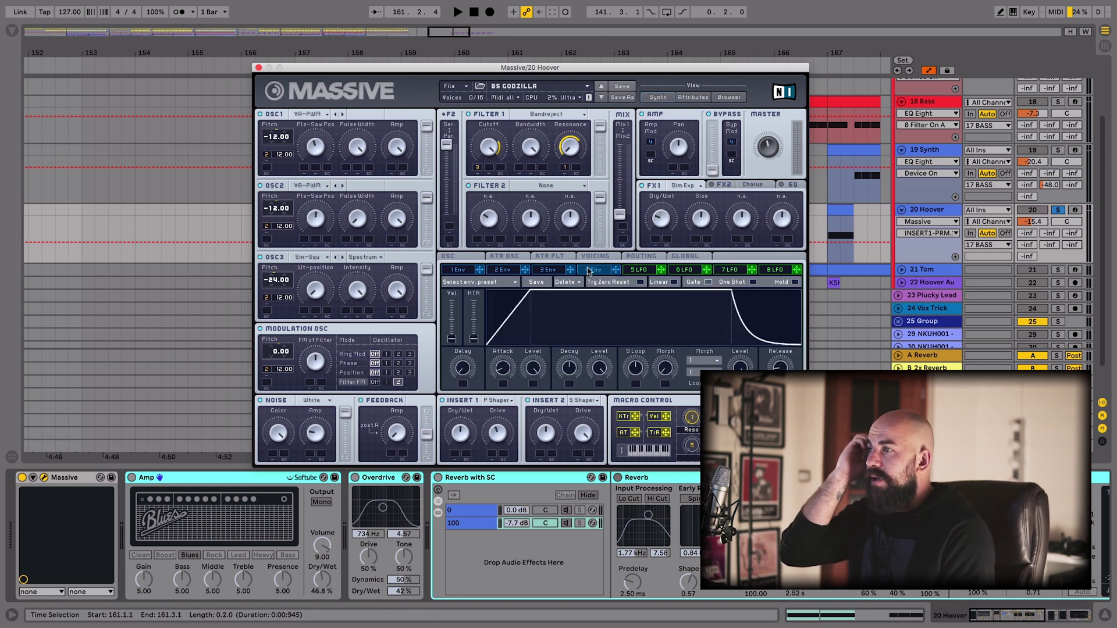
Check the Hoover patch's voicing settings, enable the track's Amp effect and play the selected clip
click(594, 257)
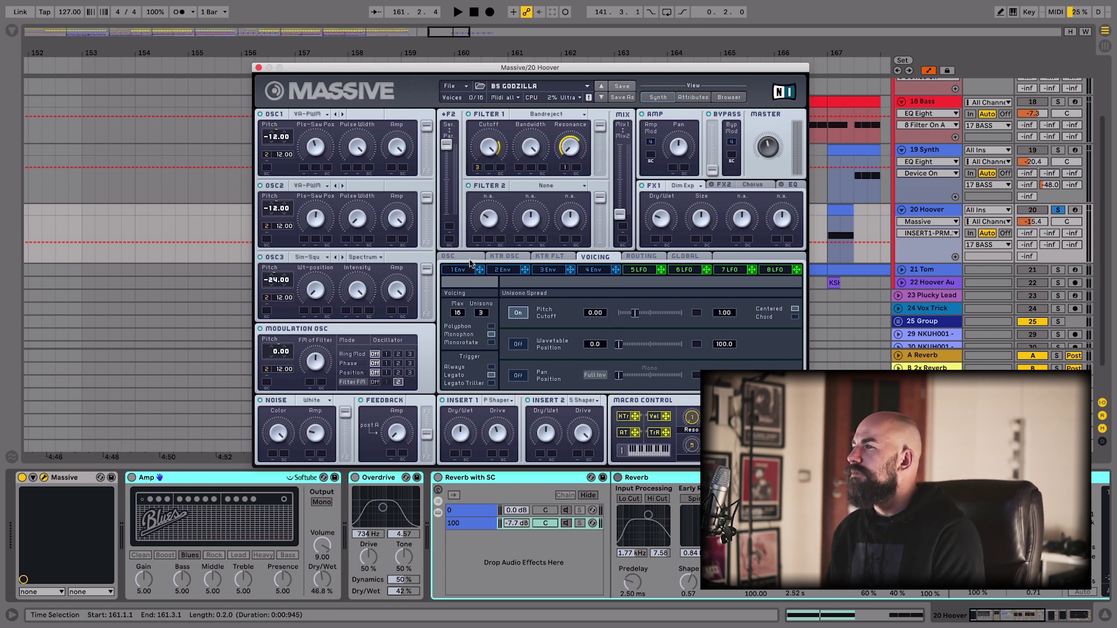
click(216, 484)
key(space)
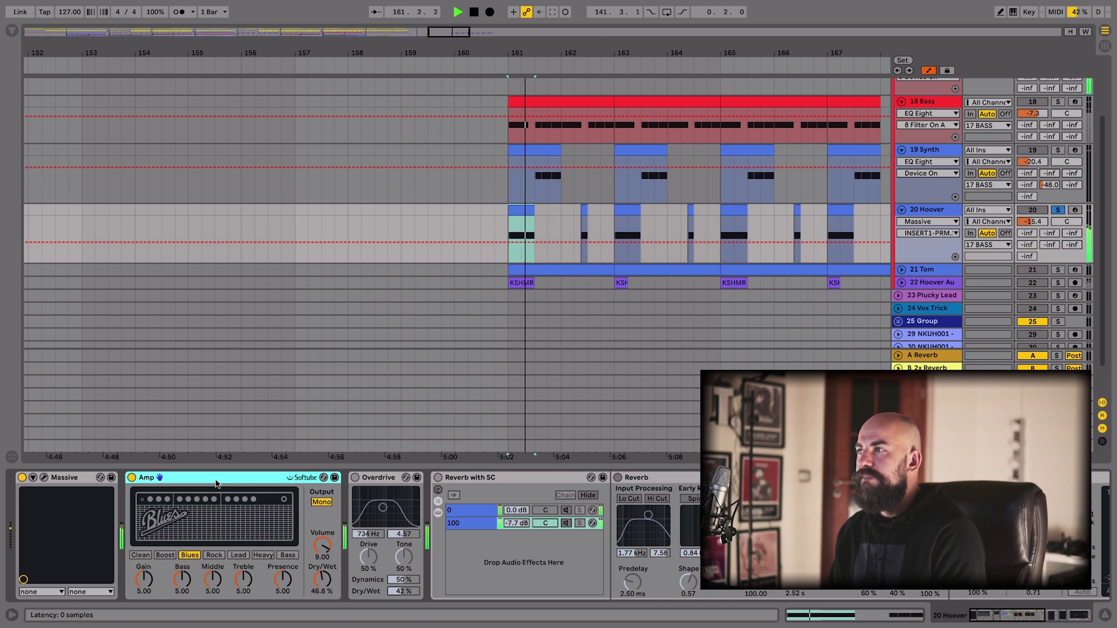
Enable Overdrive and Reverb with SC on the Hoover track and audition each, playing the reverb from 162.2
click(373, 475)
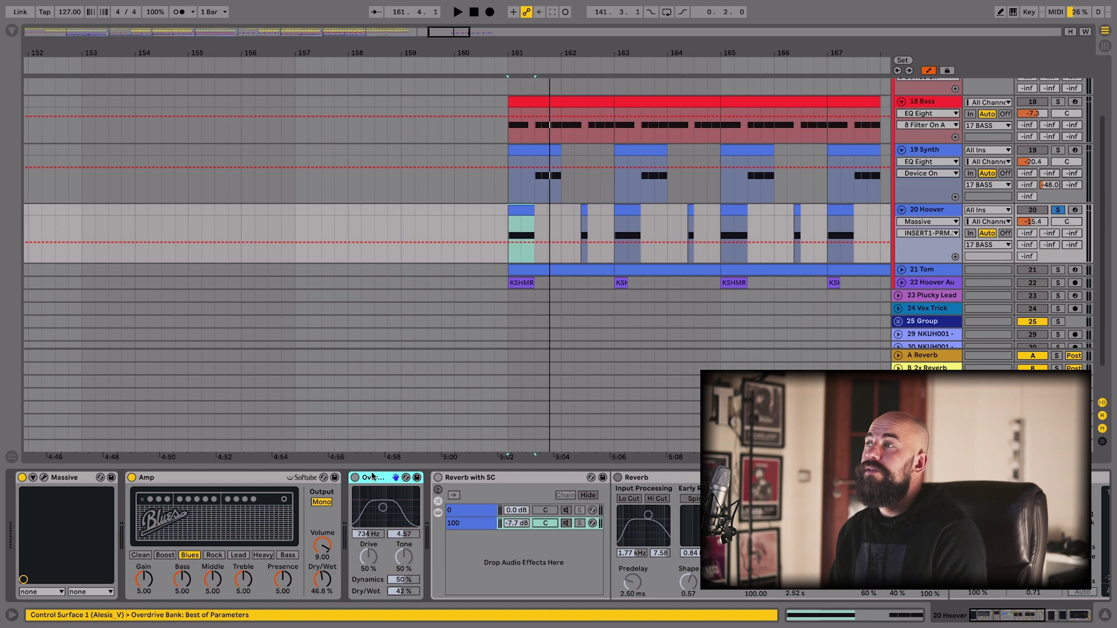
click(574, 233)
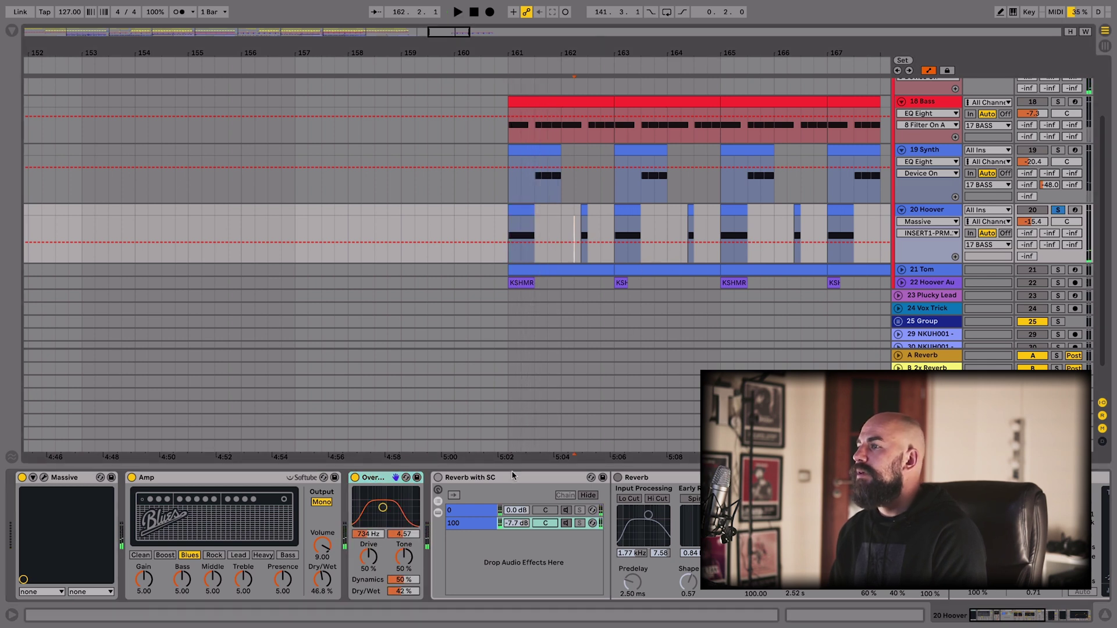
click(512, 475)
key(space)
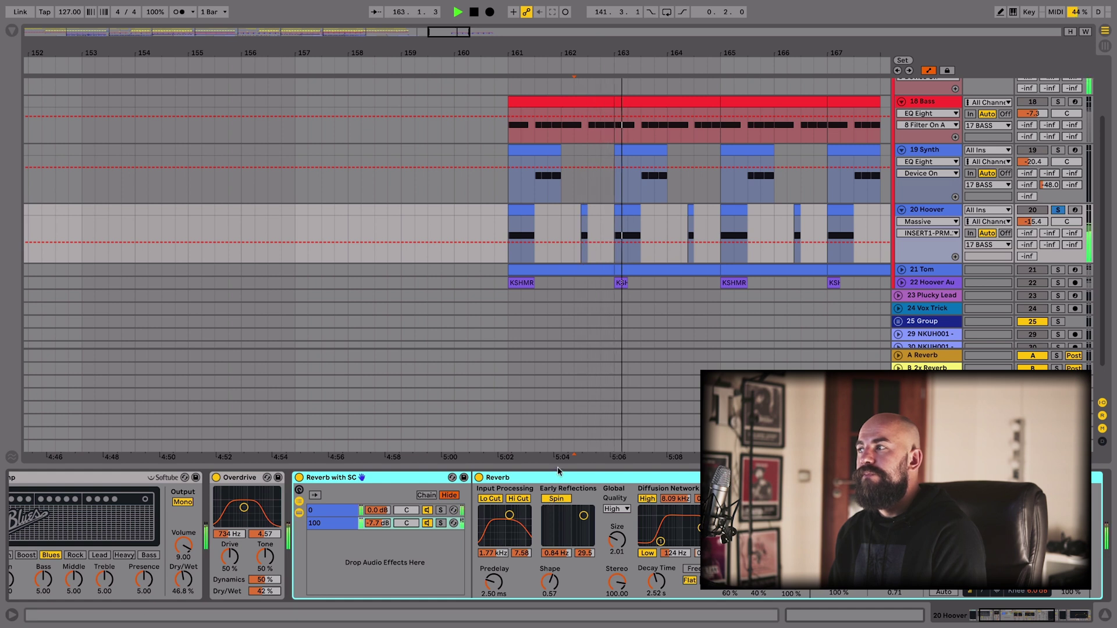
scroll(581, 523, down, 5)
Enable Kickstart and the EQ Eight behind it on the Hoover track, auditioning each and dismissing the desktop notification
click(639, 477)
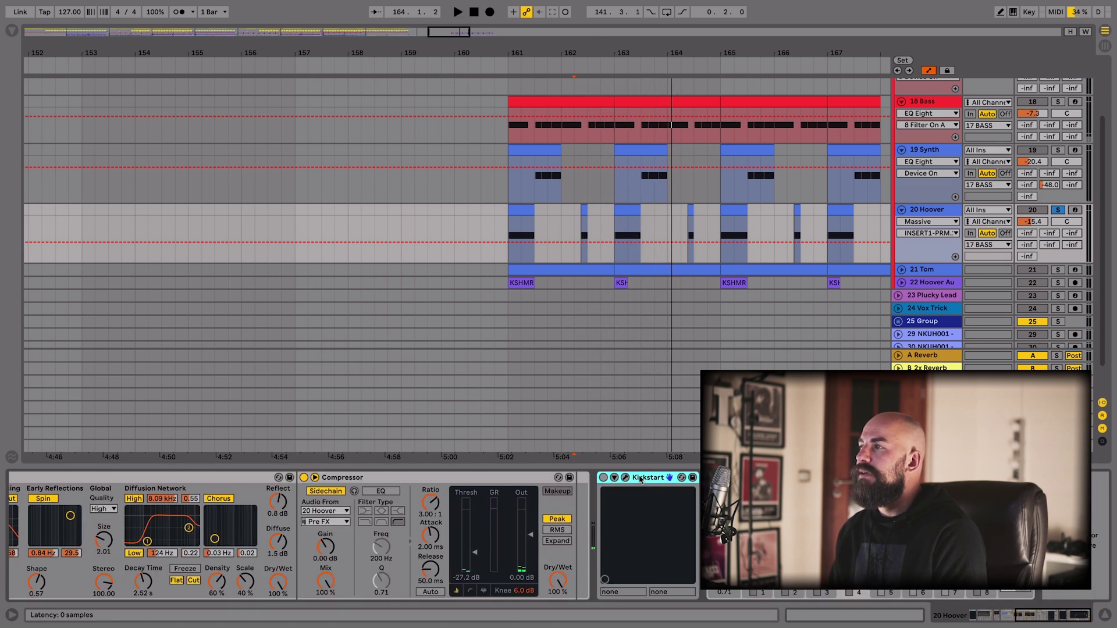
key(space)
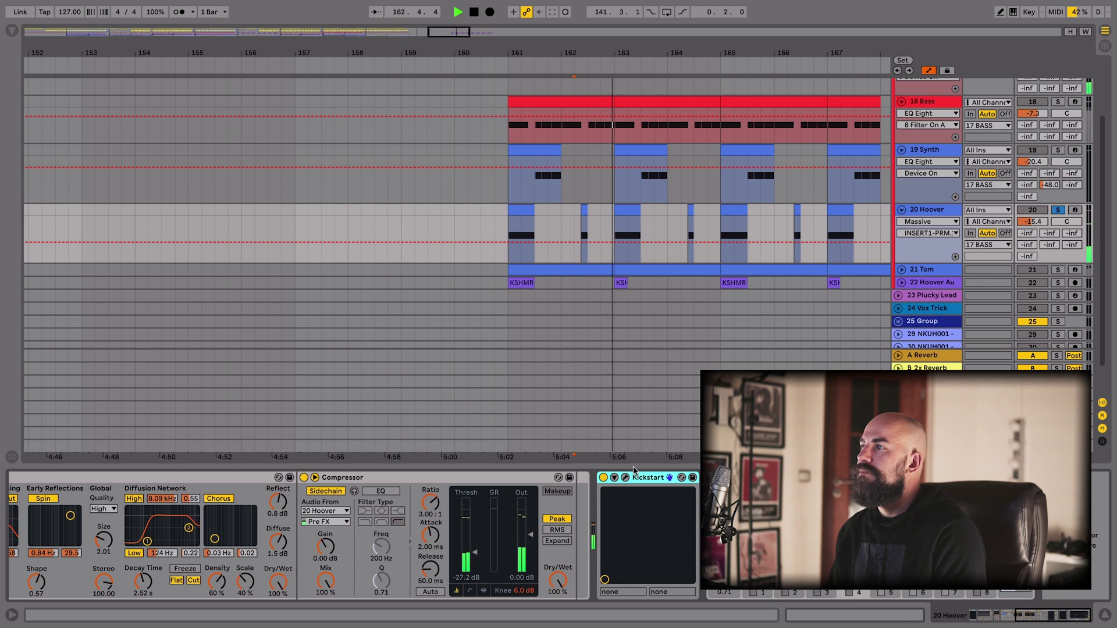
key(space)
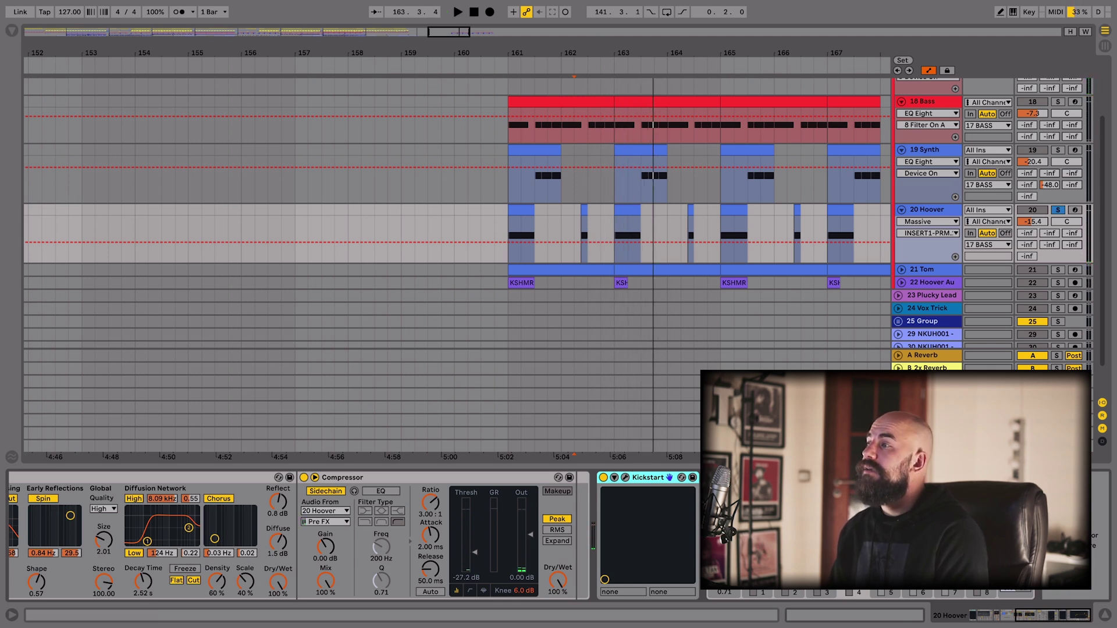
click(736, 478)
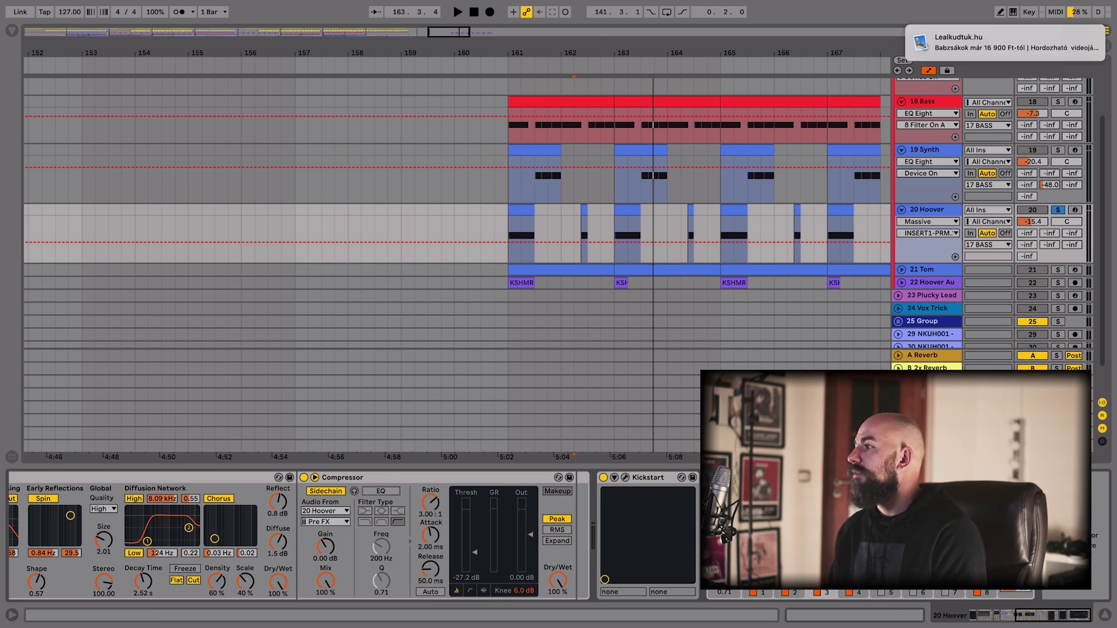
click(1076, 35)
key(space)
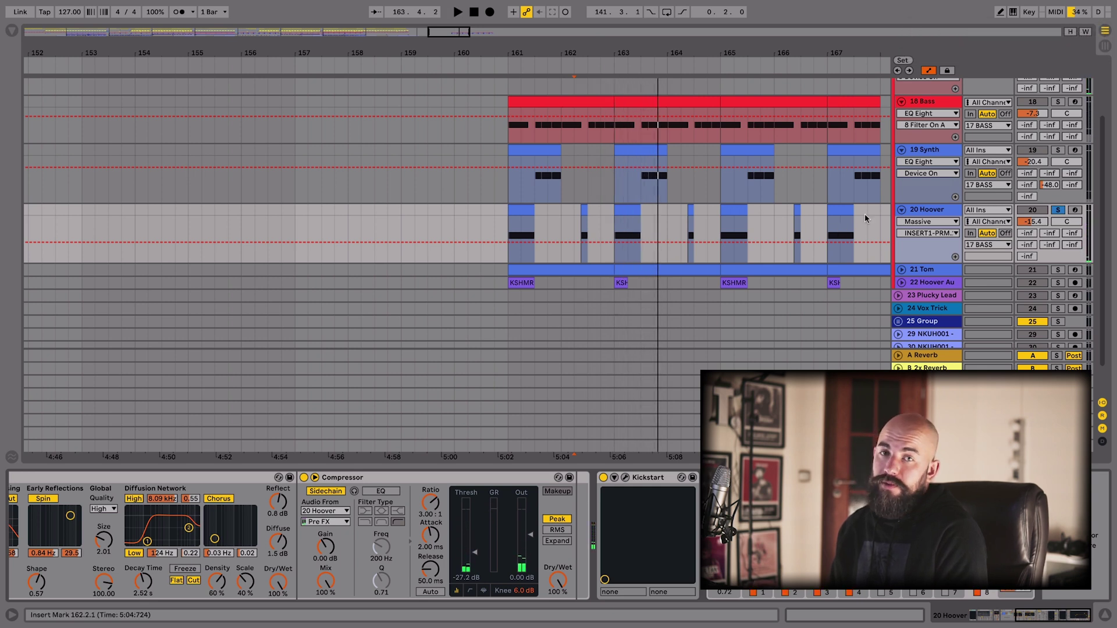
Fold the Hoover, Synth and Bass tracks, and unfold and solo the Tom track
click(901, 209)
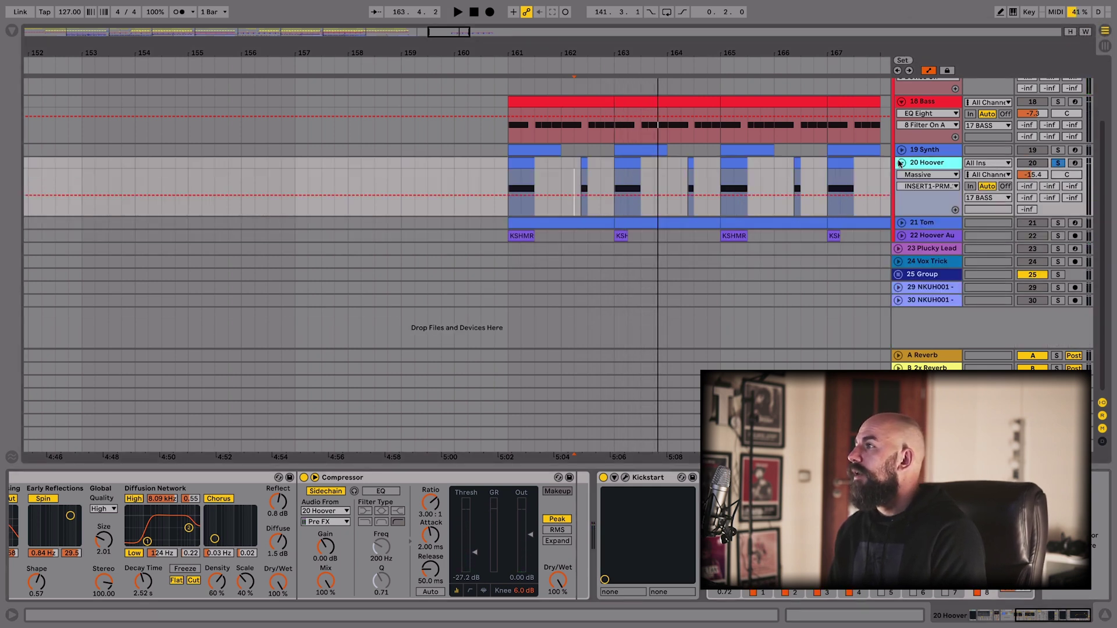
click(901, 149)
click(901, 101)
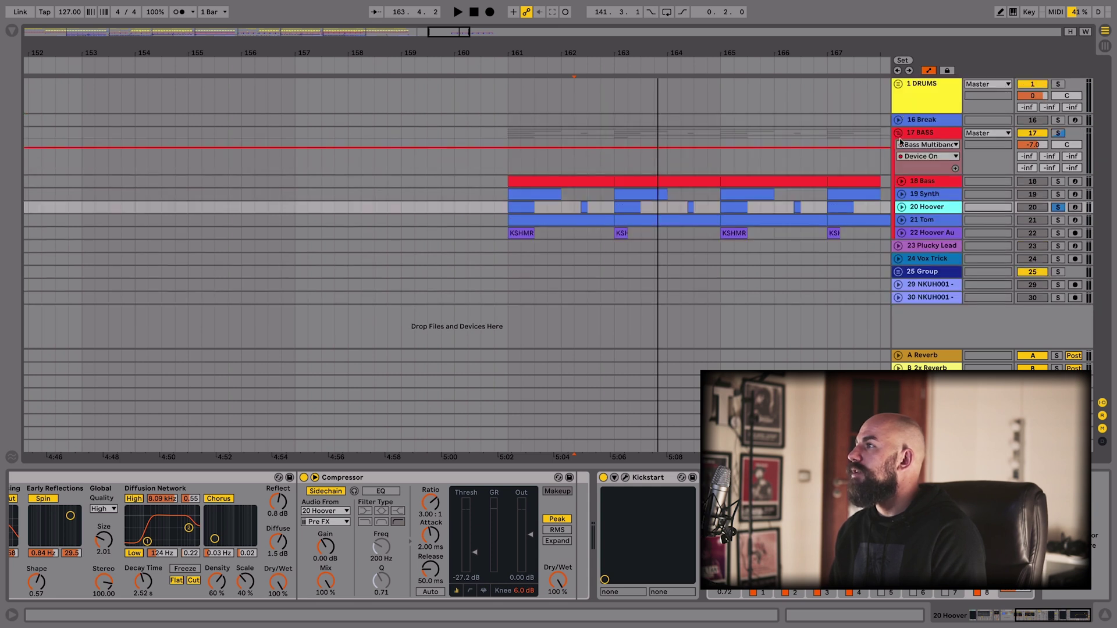
click(901, 220)
click(1065, 227)
Examine the notes in the Synth clip at bar 163 and the Hoover clip at bar 165, and close the clip view
click(901, 194)
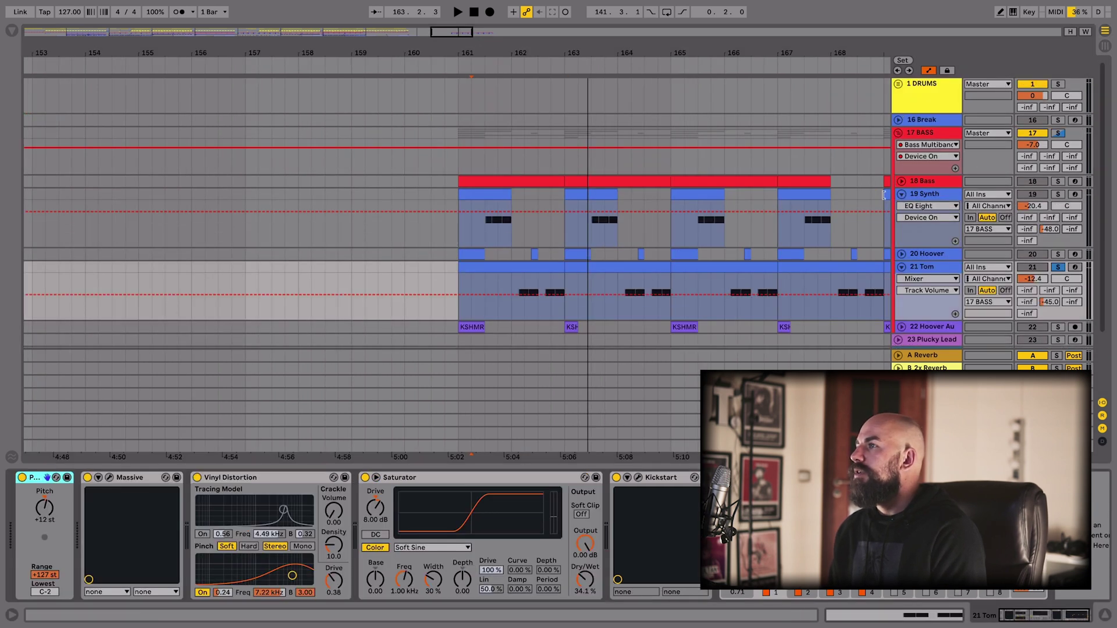
click(598, 194)
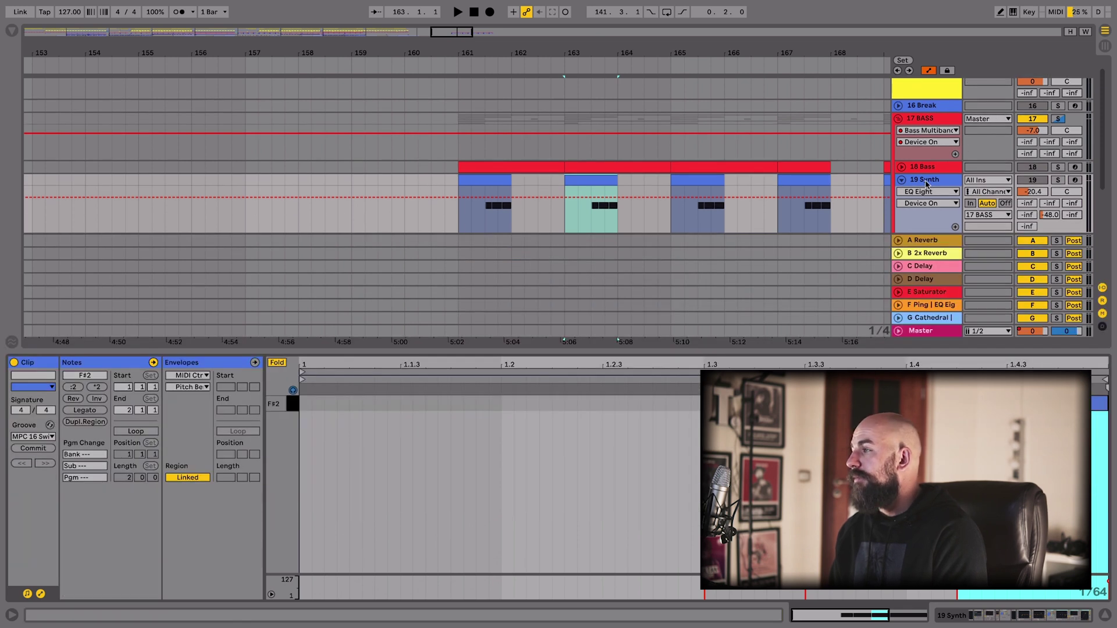
scroll(926, 186, down, 2)
scroll(789, 197, down, 2)
click(681, 176)
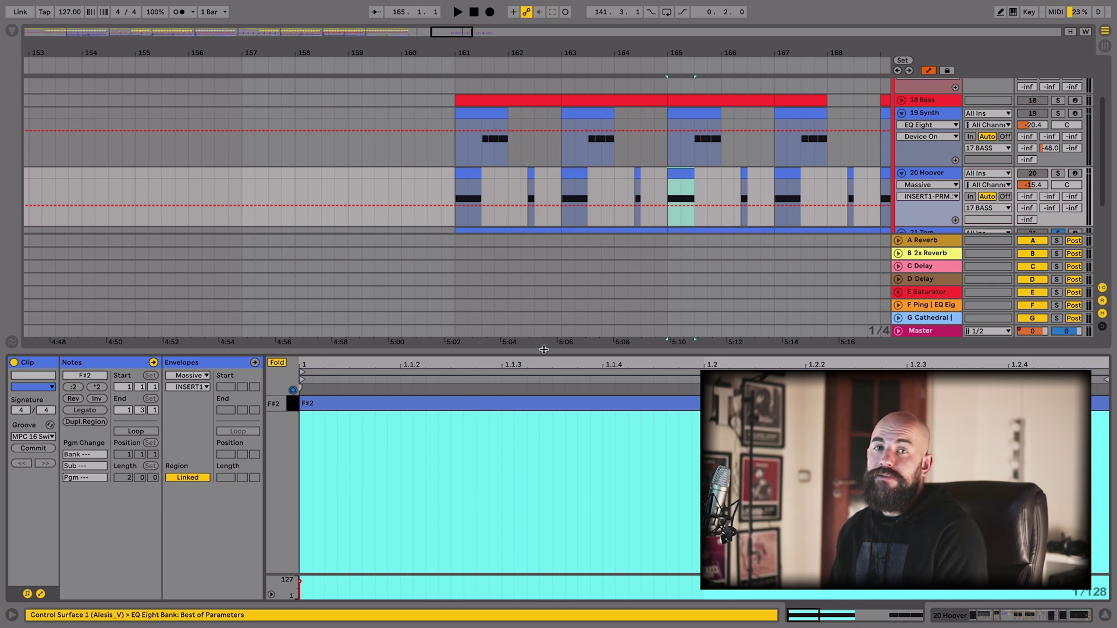
drag(543, 349, 543, 457)
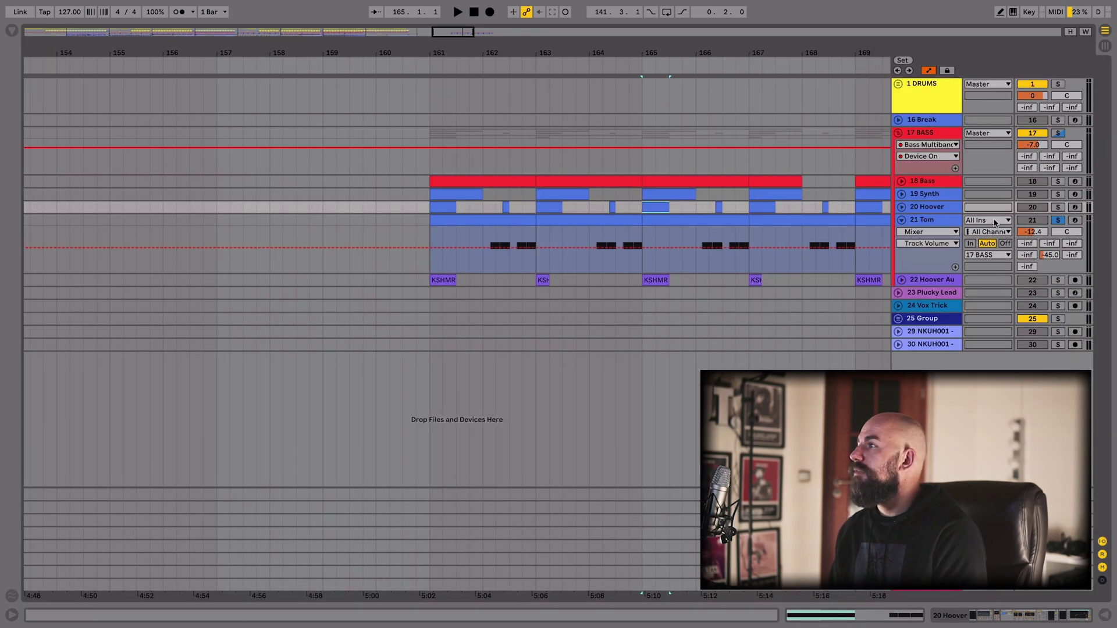
Show the Tom track's devices and play its soloed part from bar 162
click(922, 220)
click(469, 228)
key(space)
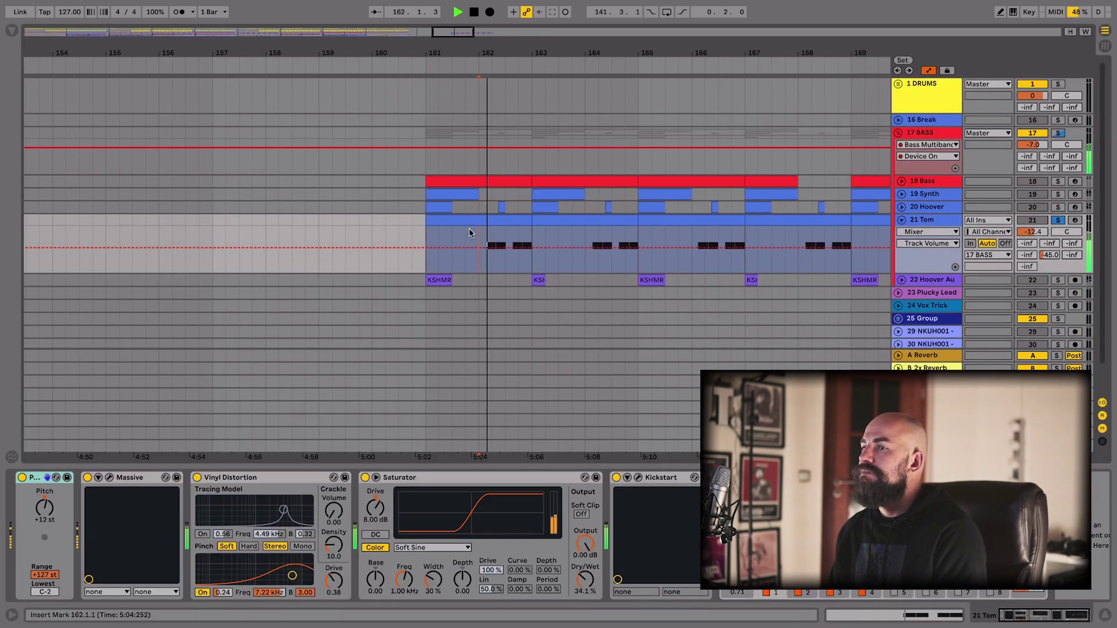
key(space)
Open Massive on the Tom track and examine envelope 2 while playing the part
click(109, 477)
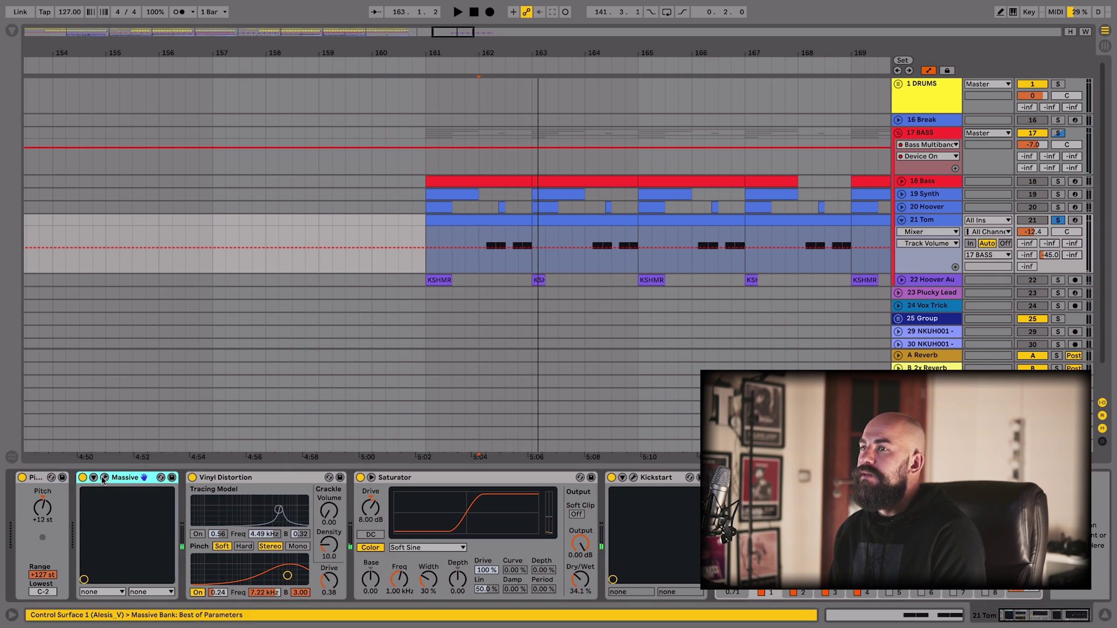
drag(578, 233, 364, 47)
click(328, 159)
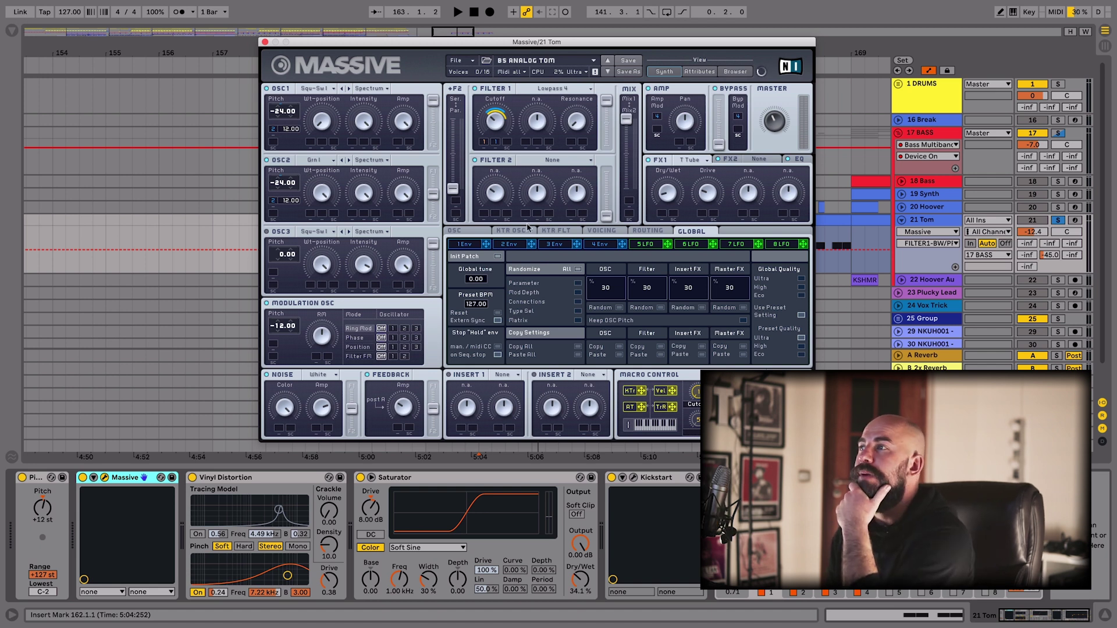
click(510, 244)
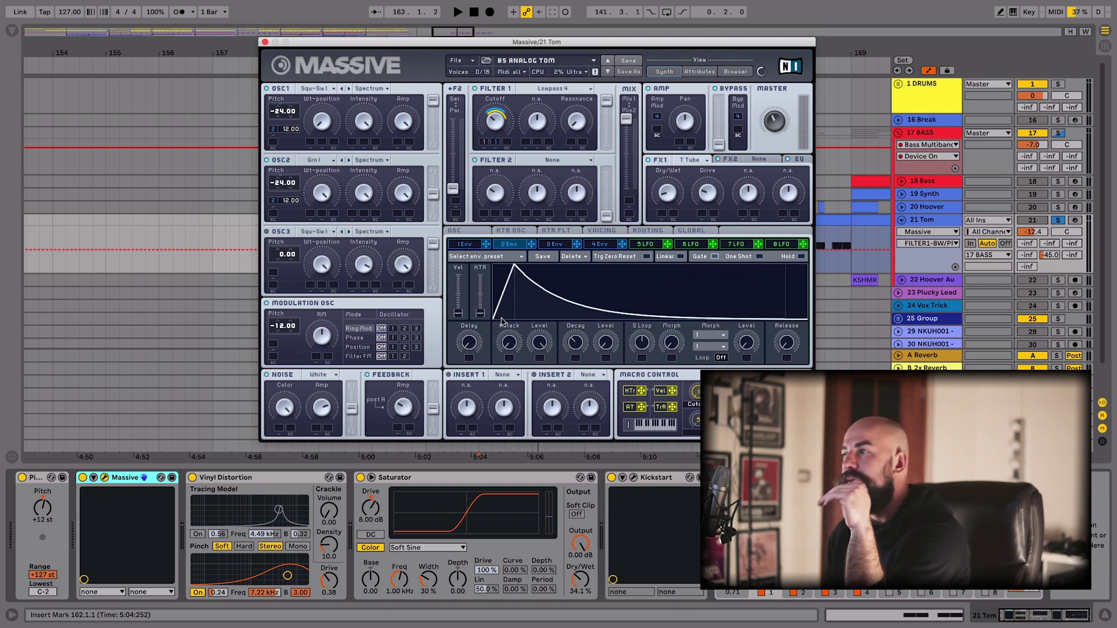
key(space)
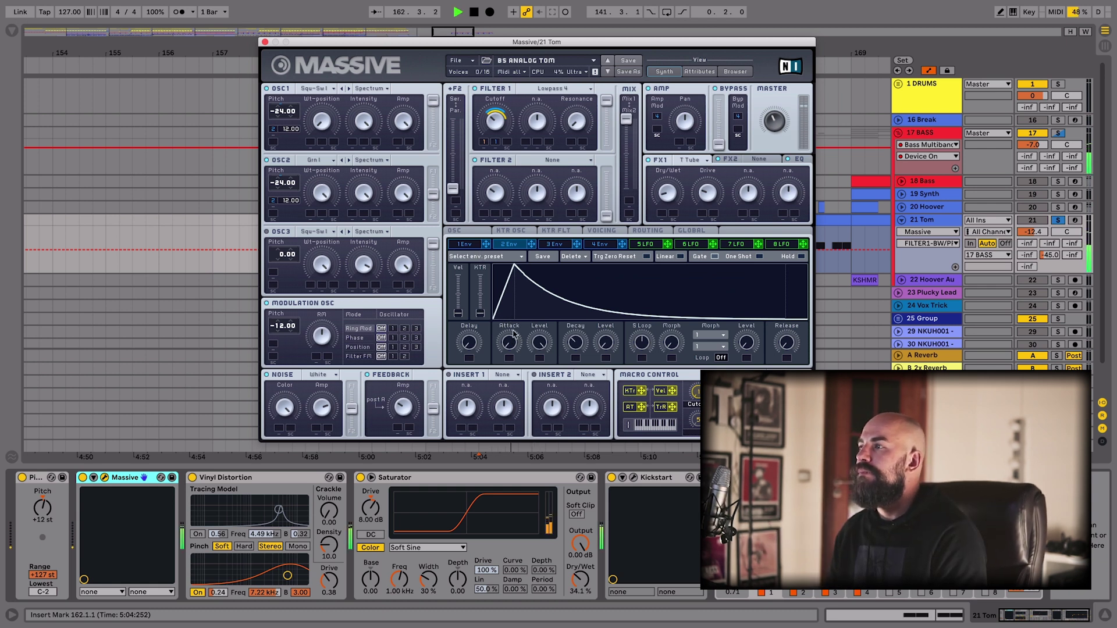
key(space)
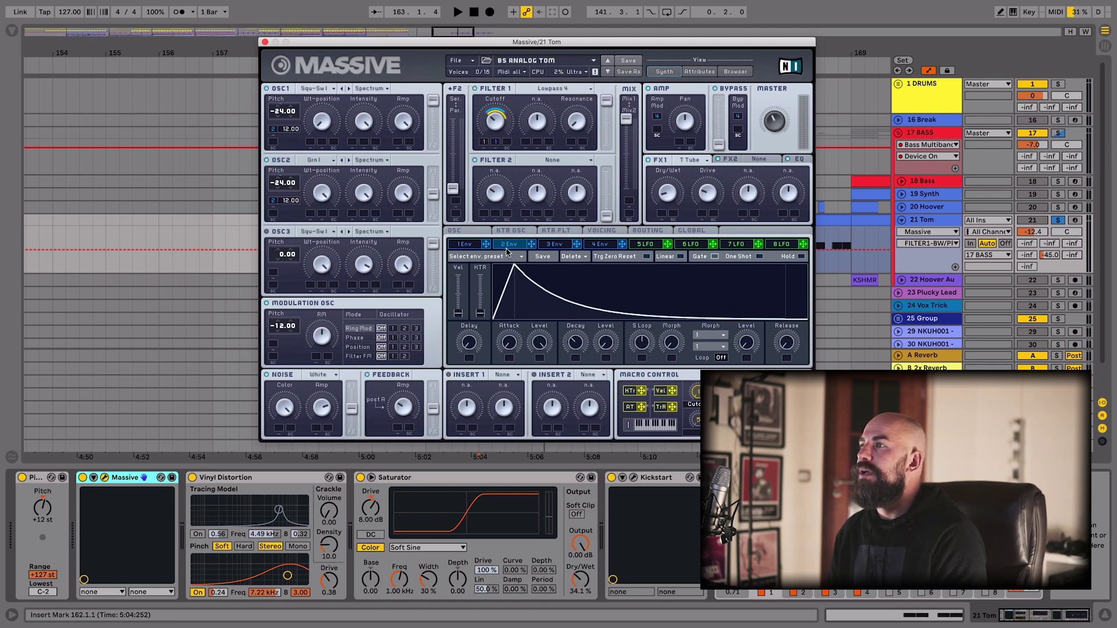
Examine envelope 1, envelope 4 and the voicing settings of the Tom patch in Massive
click(464, 244)
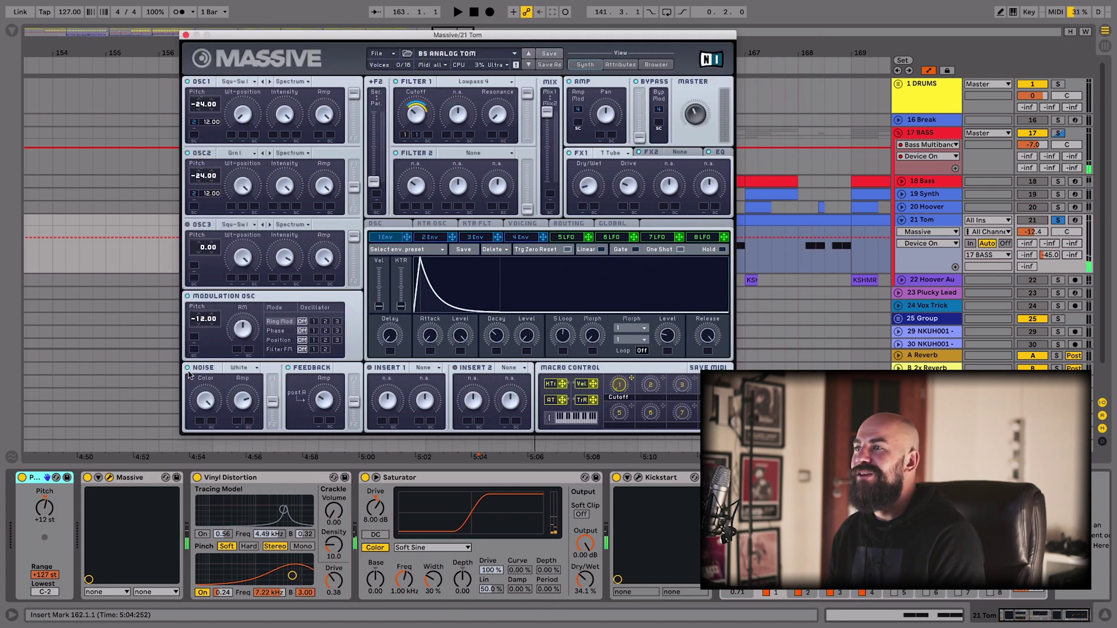
click(530, 240)
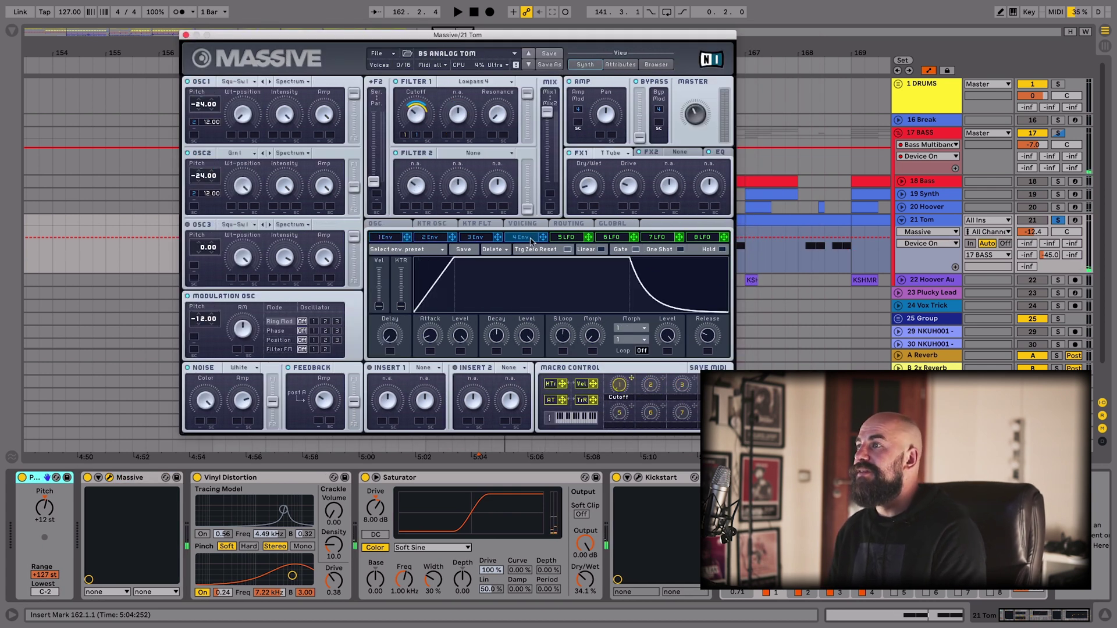
click(523, 223)
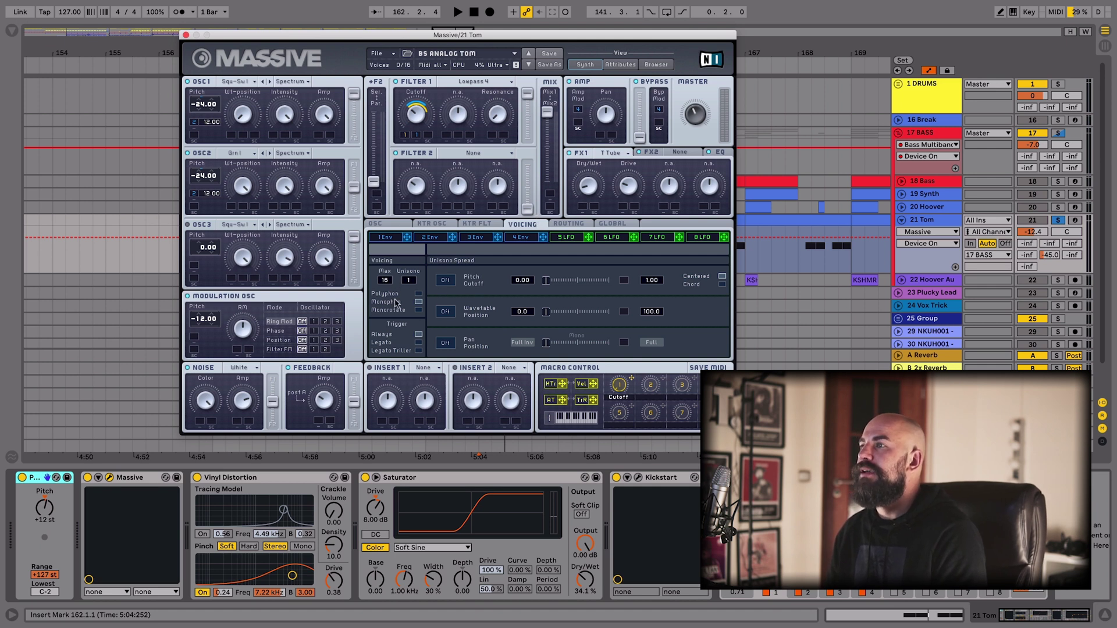
Bypass the Tom track's effects from Vinyl Distortion through EQ Eight and play bar 162 without them
click(249, 476)
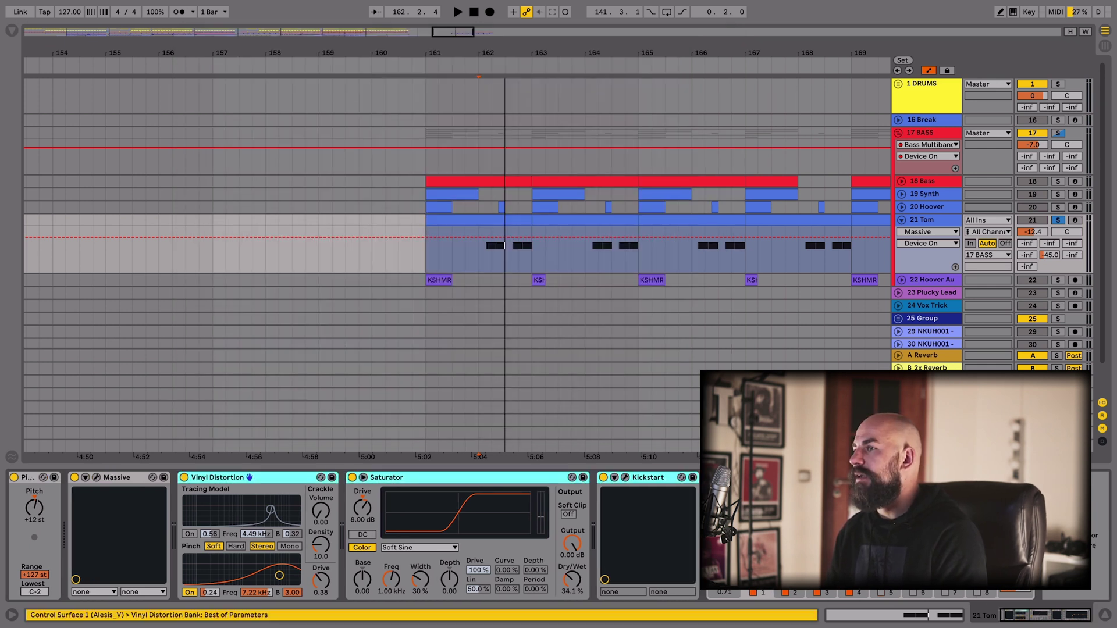
key(ctrl+0)
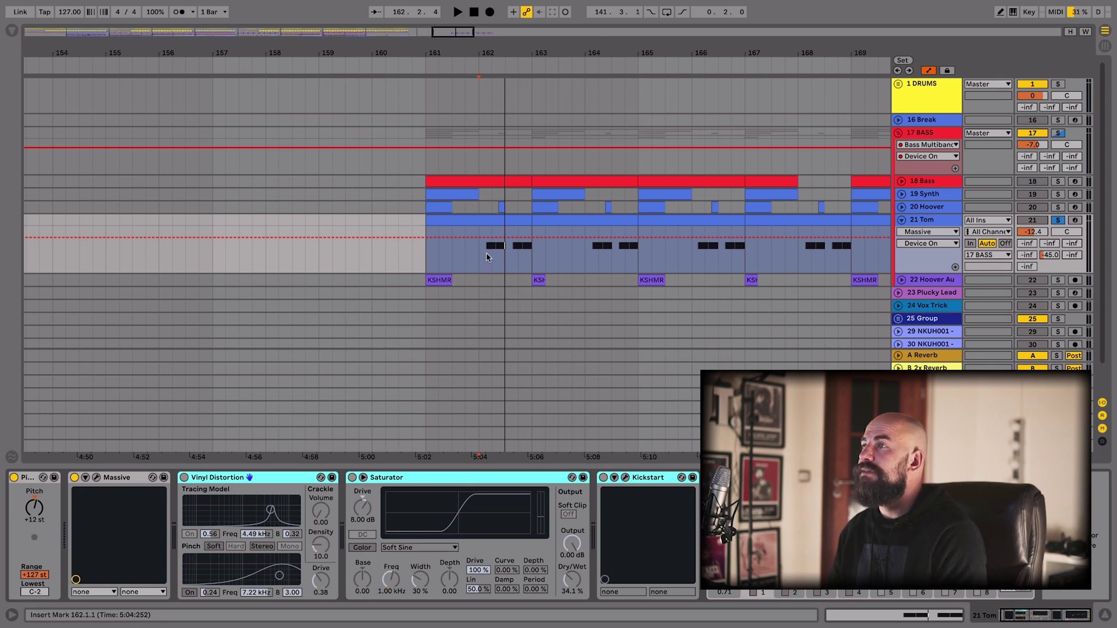
key(shift+Right)
key(space)
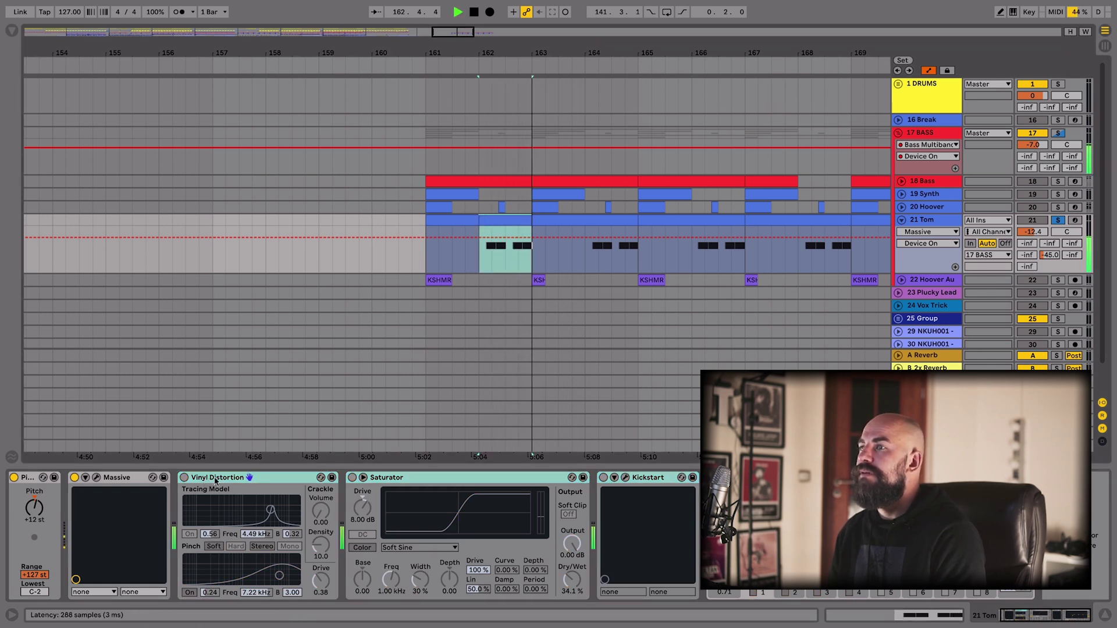
Enable Vinyl Distortion and Saturator one after the other on the Tom track, auditioning bar 162 with each
key(ctrl+0)
key(space)
key(space)
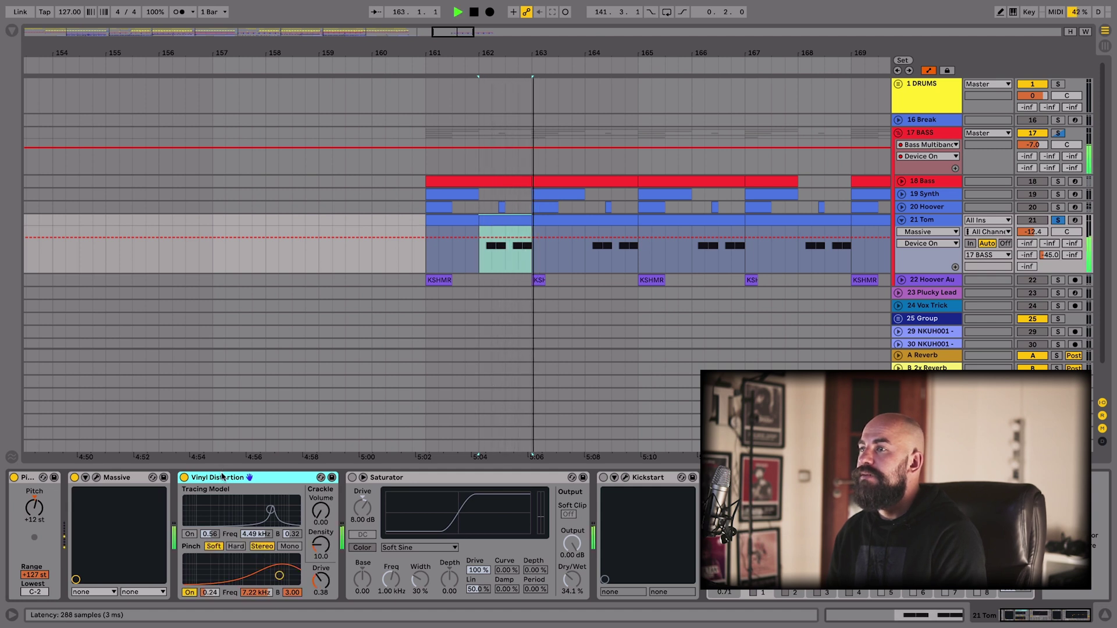
click(451, 473)
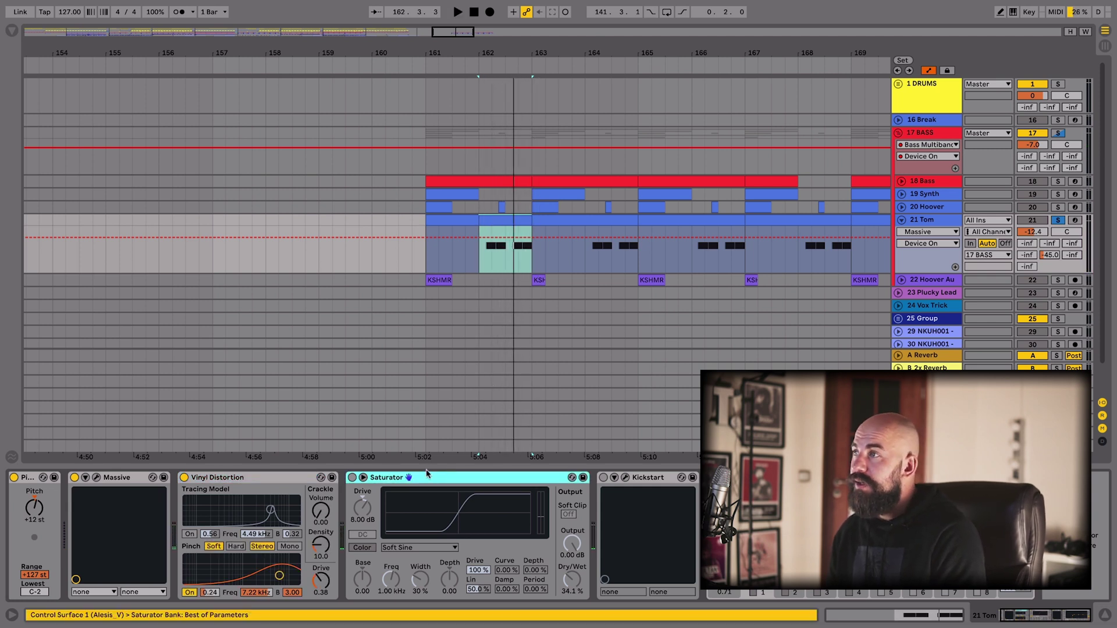
key(0)
key(space)
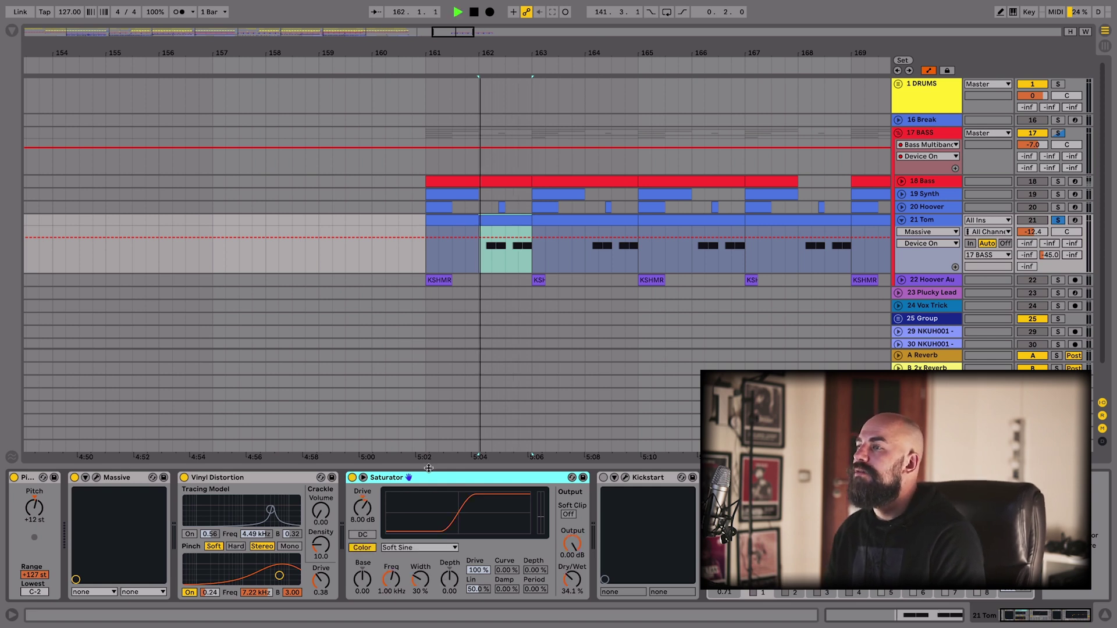
Enable Kickstart and the EQ Eight after it on the Tom track, auditioning bar 162 with each
click(643, 475)
key(space)
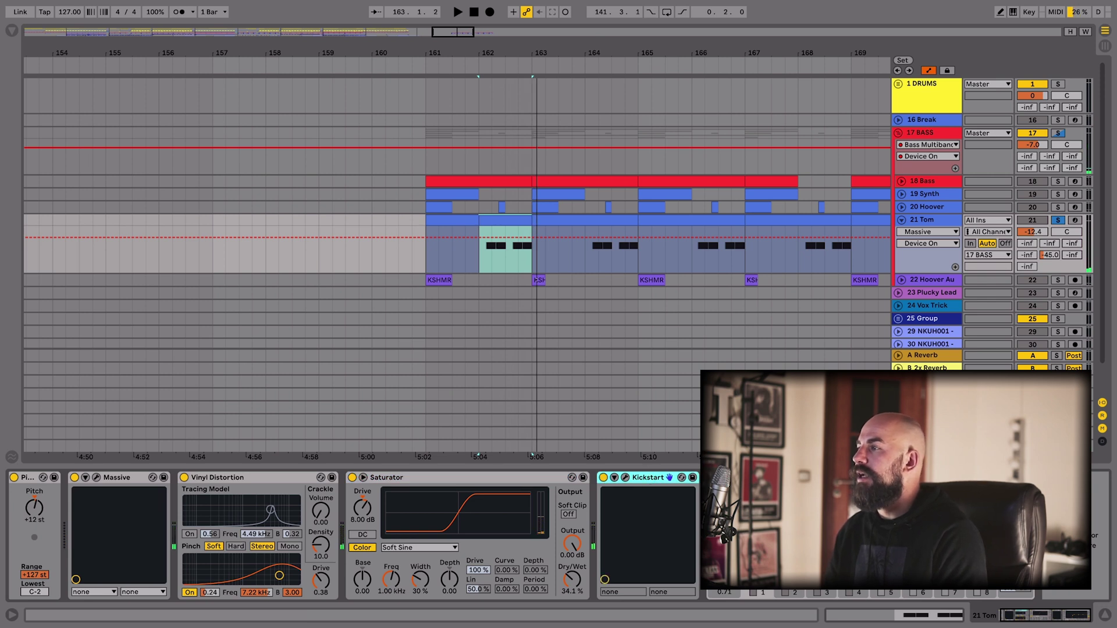
click(734, 476)
key(0)
key(space)
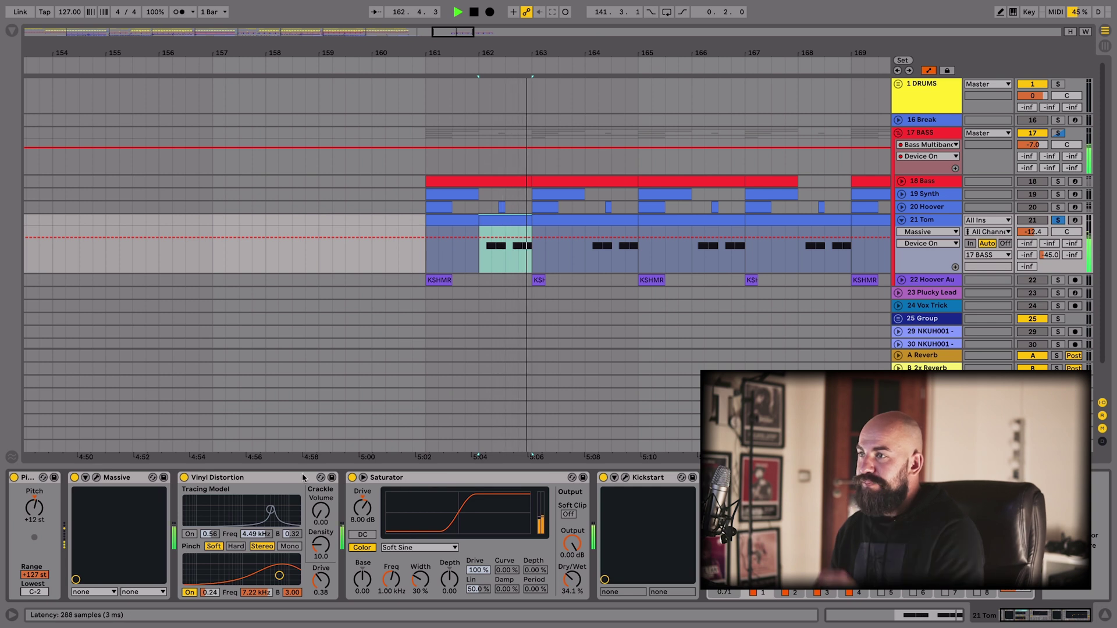
Bypass all Tom effects from Vinyl Distortion through EQ Eight together and replay bar 162 for comparison
shift+click(249, 477)
key(space)
key(0)
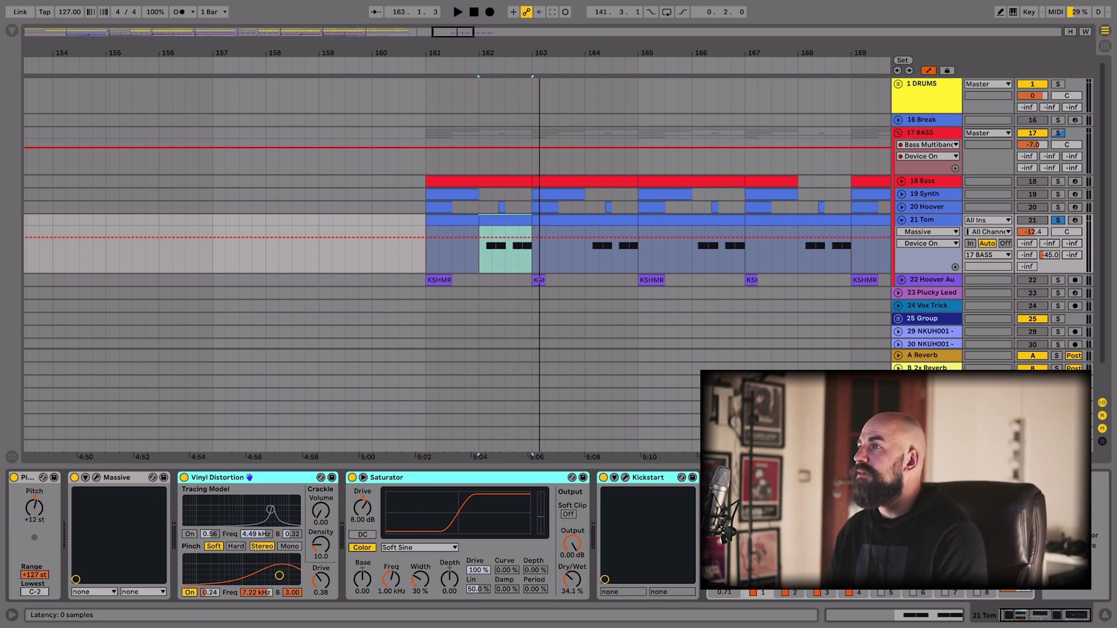
key(space)
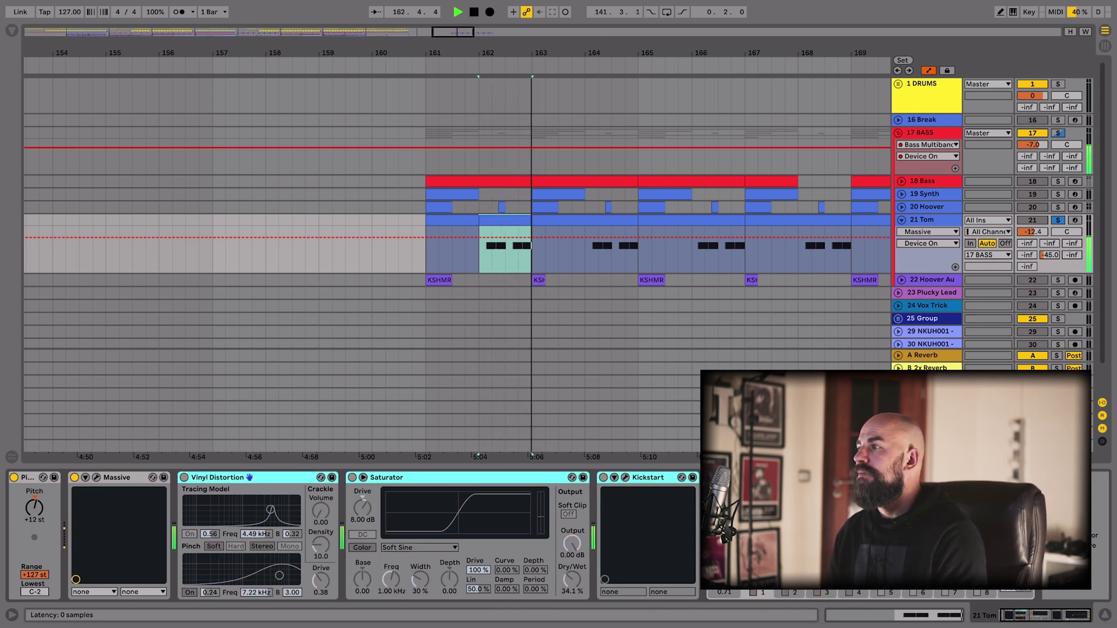
Re-enable the Tom track's effects together and play on from bar 162, then fold Tom and unfold the Hoover Audio track
key(0)
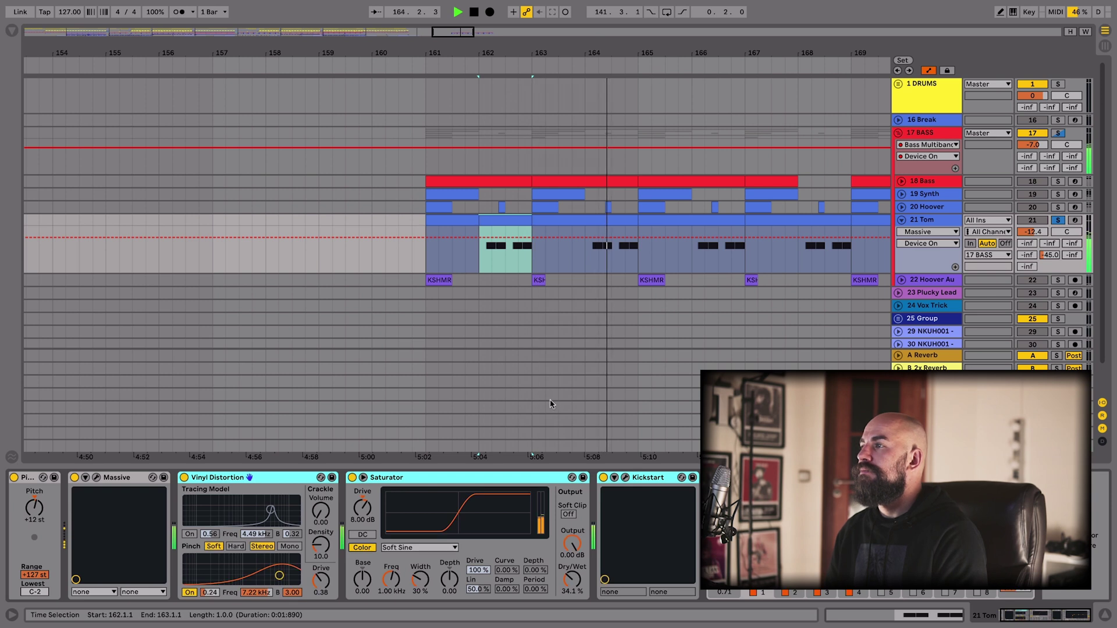
click(901, 219)
click(901, 232)
click(900, 233)
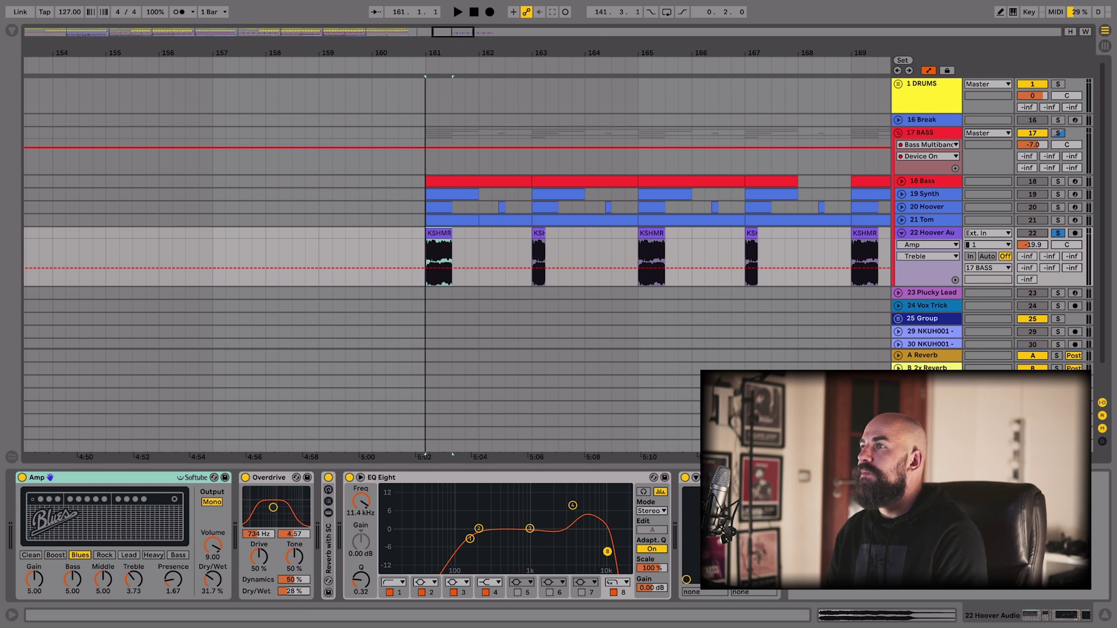
Open the KSHMR Brass Sustain 01 - Low F clip at bar 161 on Hoover Audio to examine its sample settings
mouse_move(375, 40)
mouse_down()
mouse_move(384, 65)
mouse_move(375, 40)
mouse_up()
drag(454, 56, 361, 44)
double_click(396, 234)
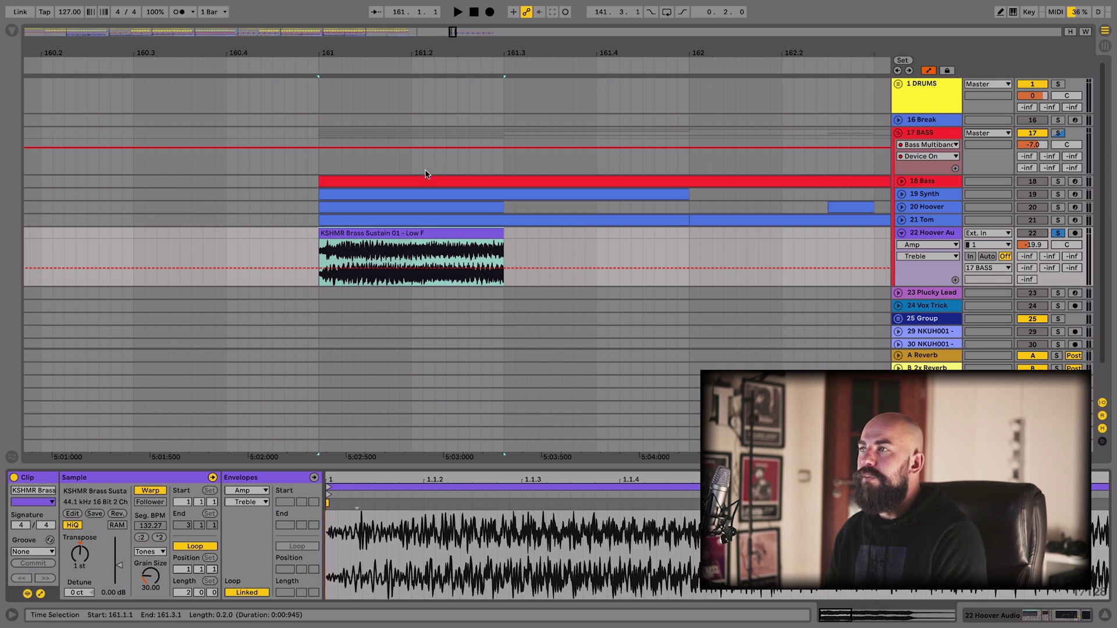
key(minus)
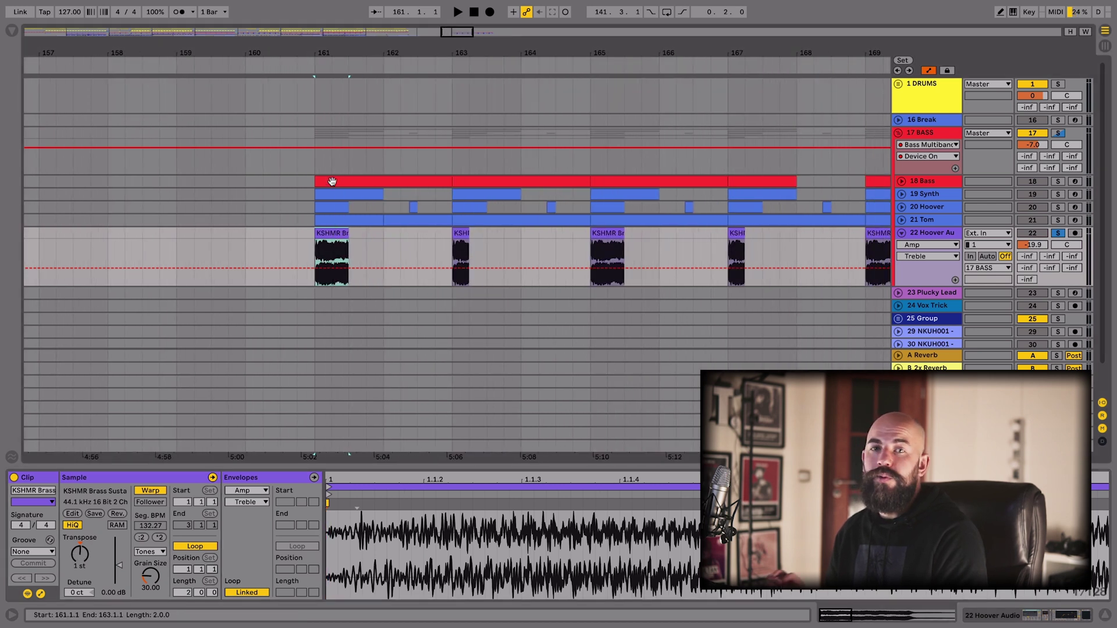
Show the Hoover Audio device chain and enable Amp, Overdrive and Reverb with SC one after another, auditioning bar 161 with each
key(shift+Tab)
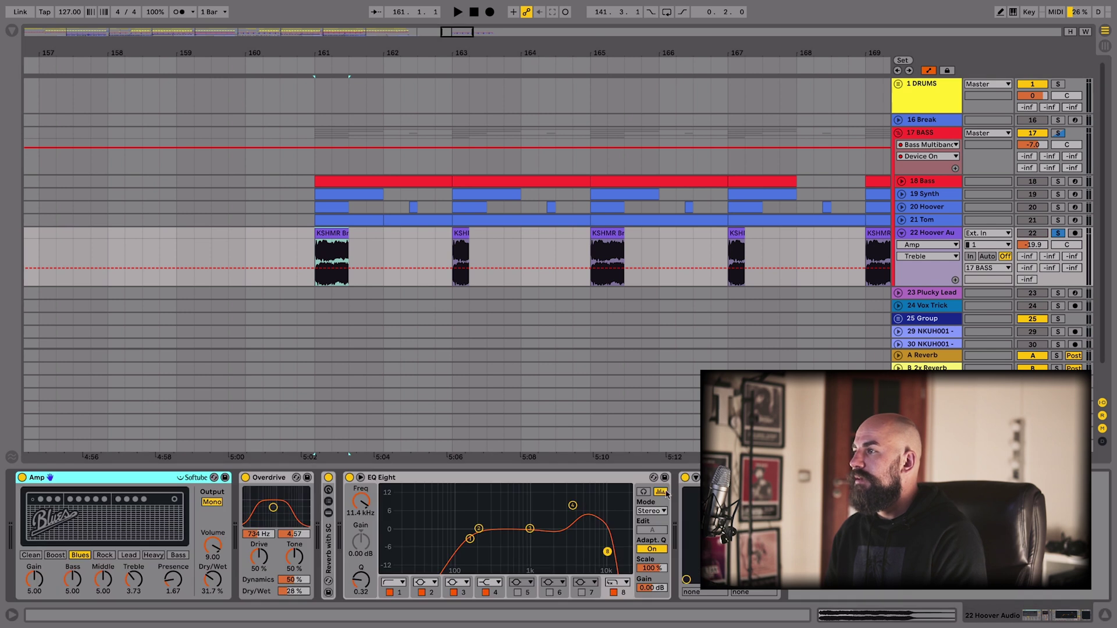
double_click(328, 541)
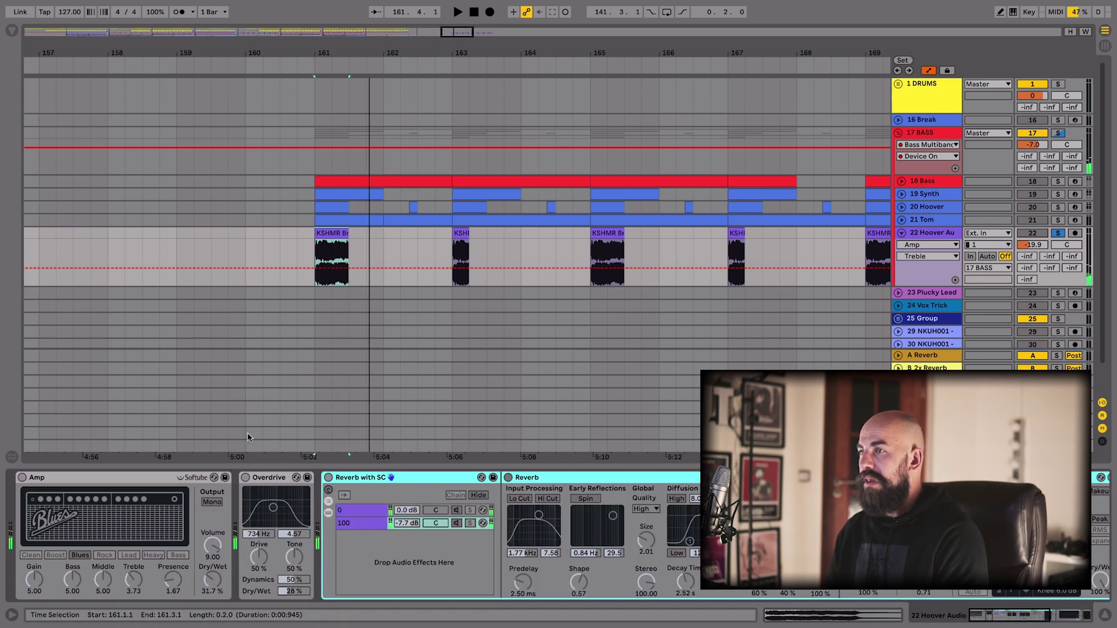
click(141, 482)
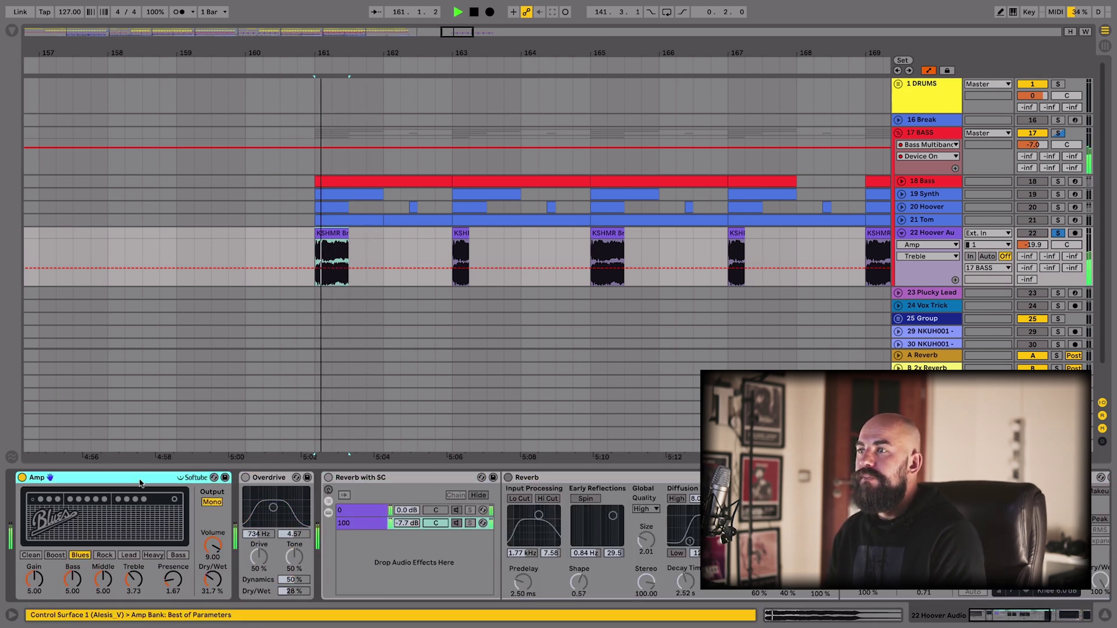
click(264, 480)
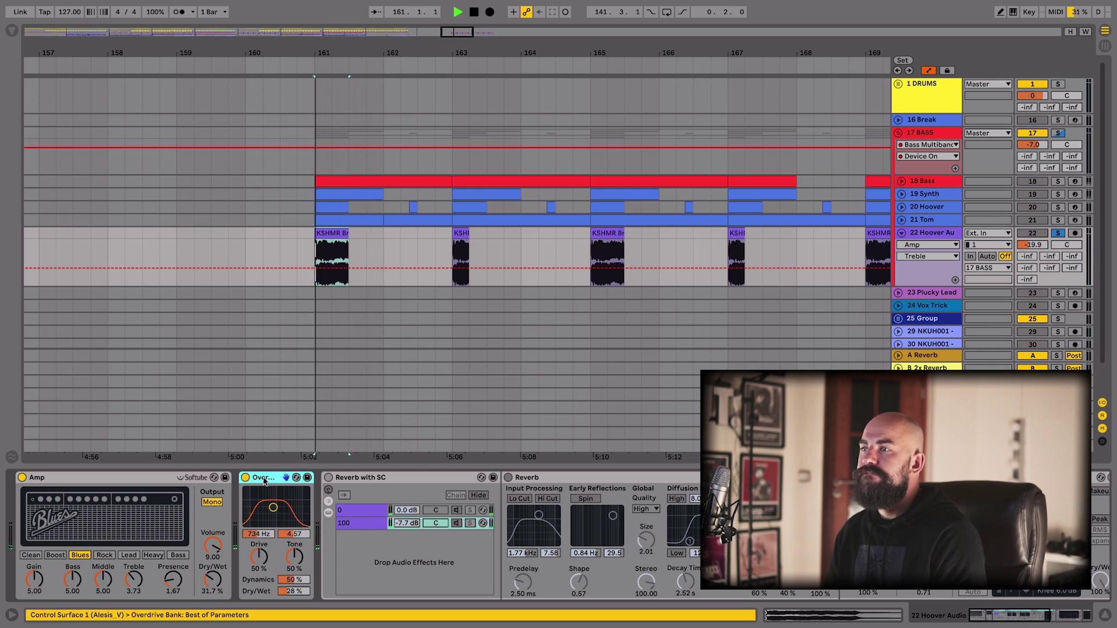
click(435, 504)
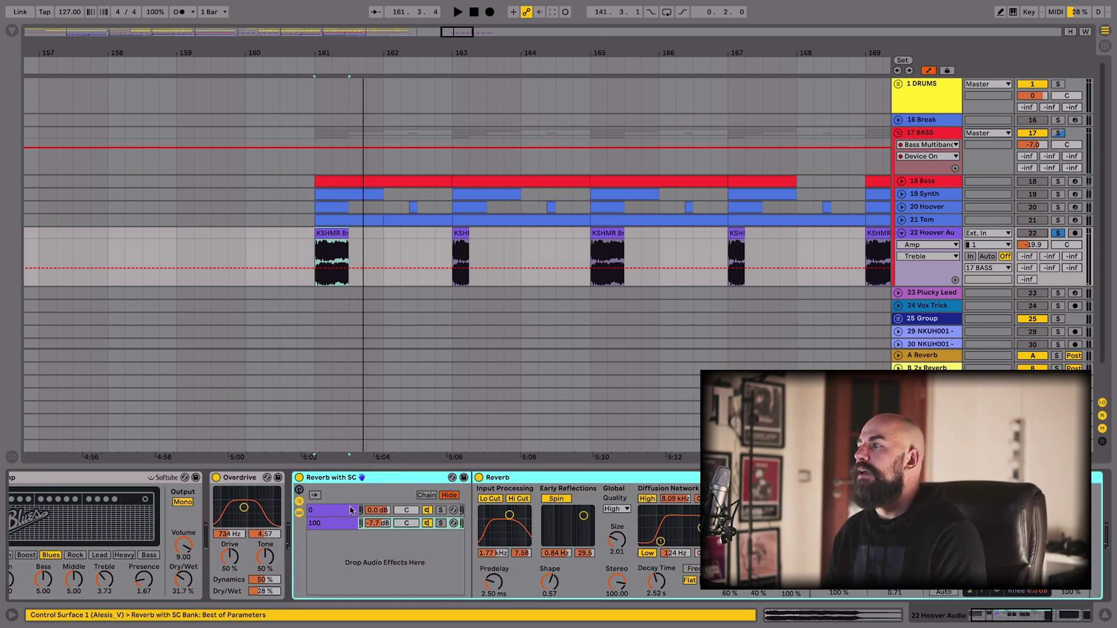
Play Hoover Audio from bar 161 while examining the sidechained Compressor inside the Reverb with SC rack
click(334, 250)
key(space)
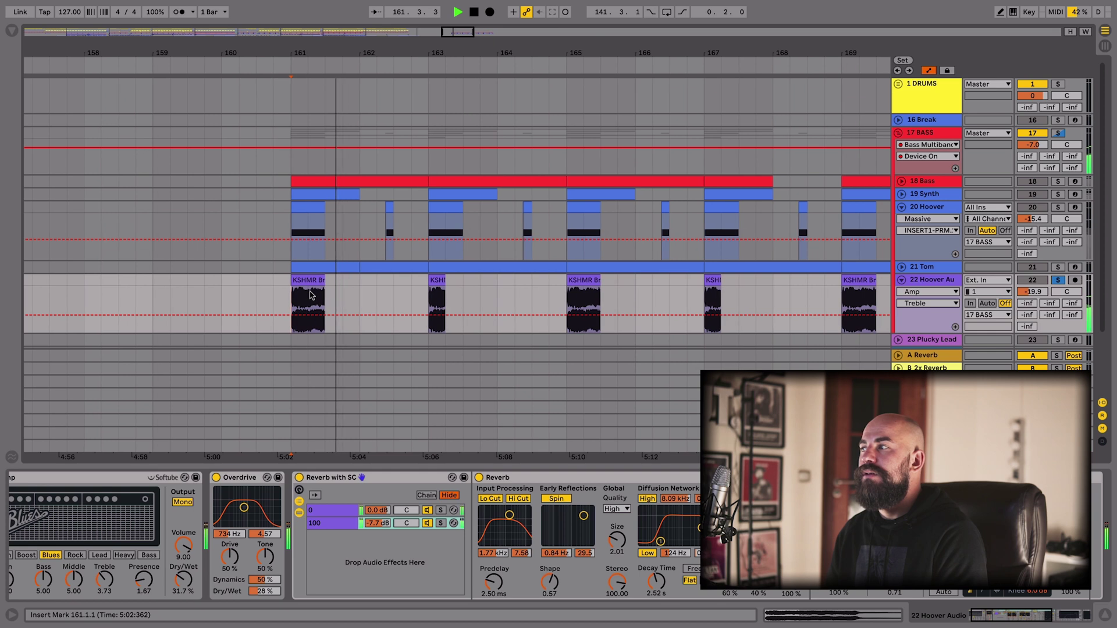
click(732, 523)
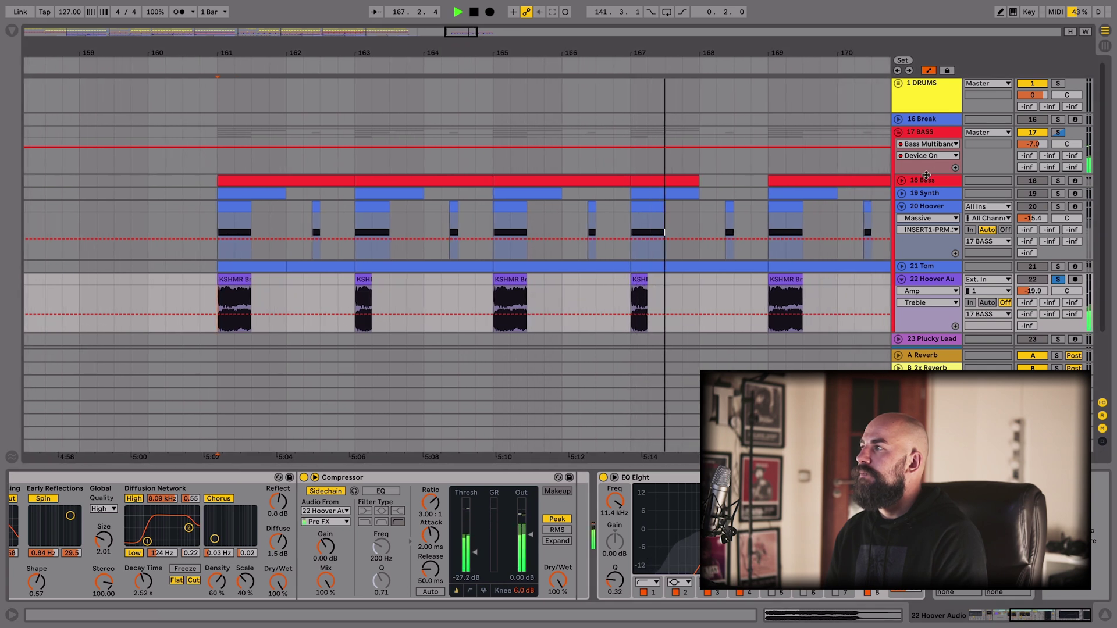
key(space)
Solo the Bass track, loop eight bars from bar 161 to 169 and start playback
click(1057, 180)
click(279, 179)
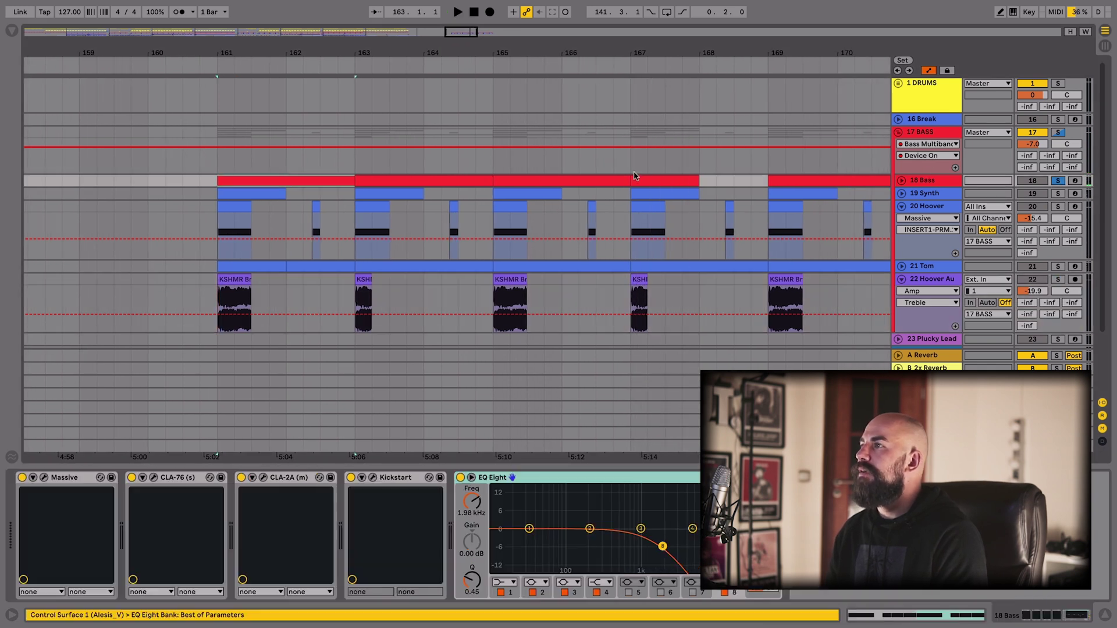
shift+click(733, 180)
key(ctrl+l)
key(space)
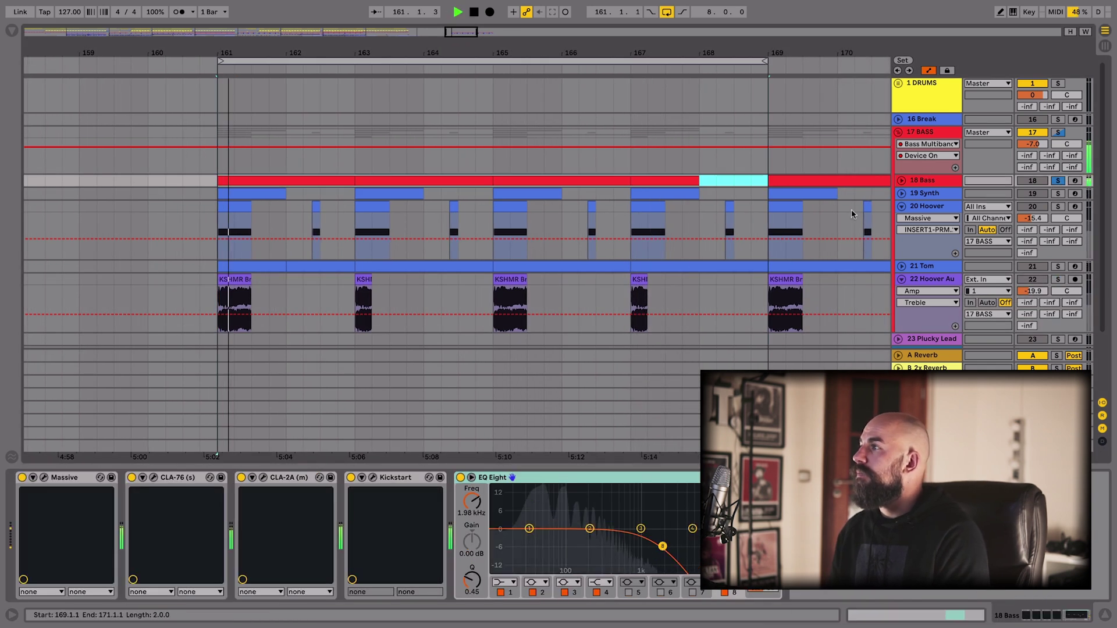
Add the Synth, Tom and Hoover tracks to the soloed Bass one by one while the loop plays
click(1057, 193)
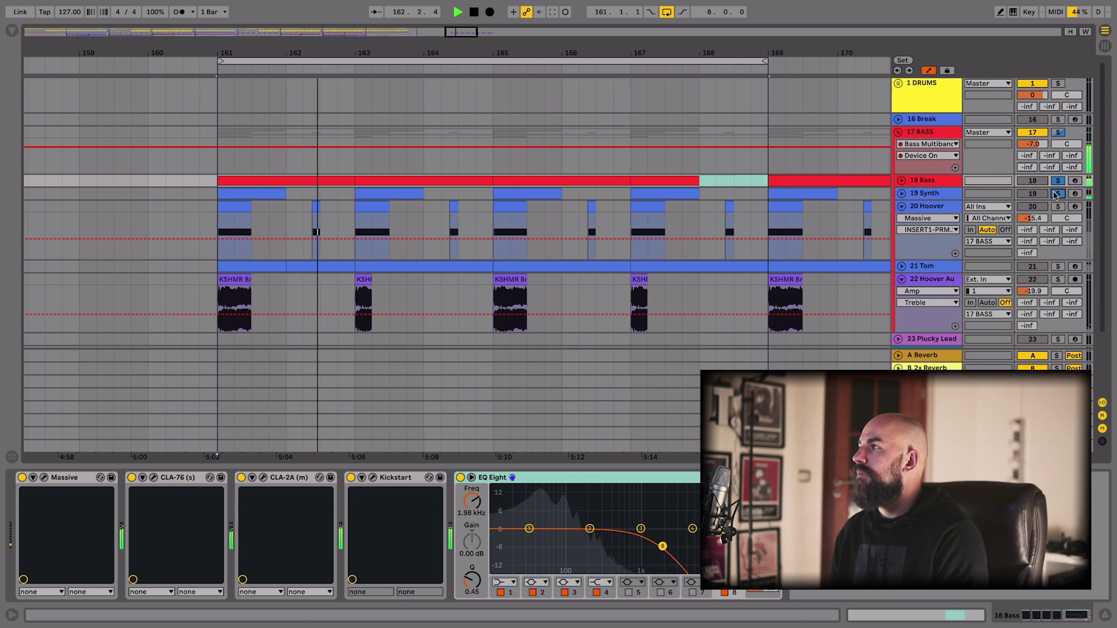
click(1057, 266)
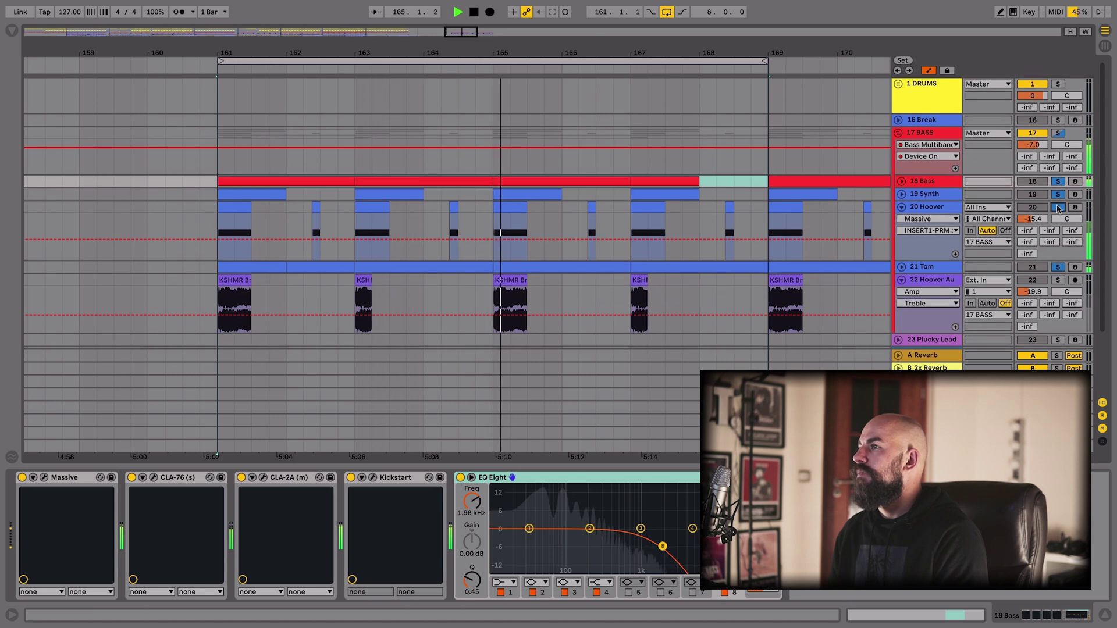
click(1059, 208)
key(space)
Play the Hoover clip at bar 165 with Hoover as the only soloed track inside the bass group
click(497, 215)
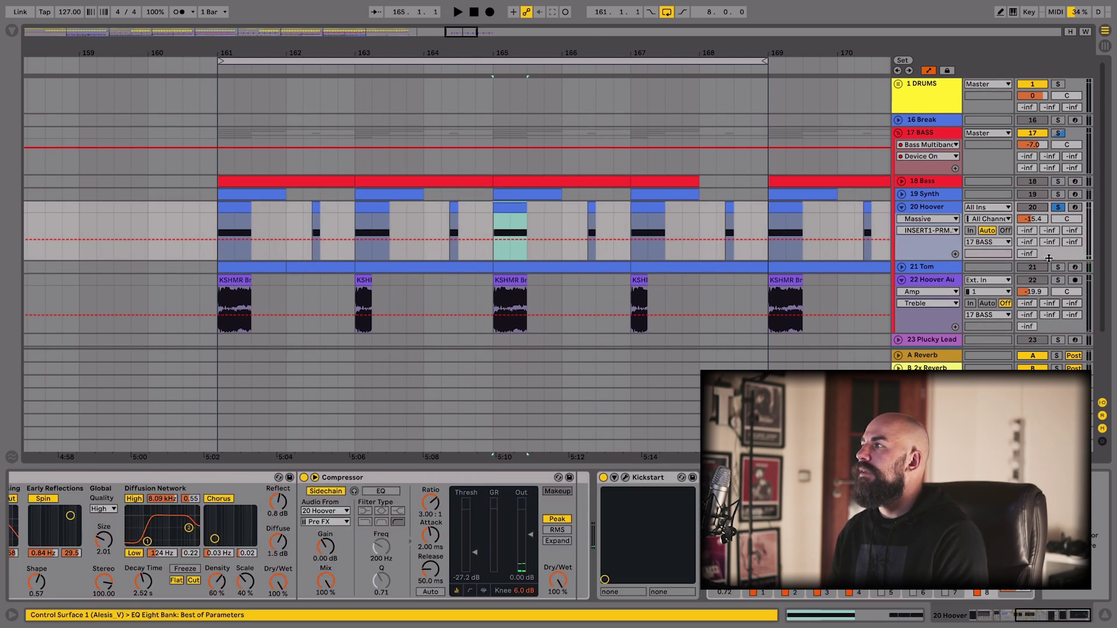
key(space)
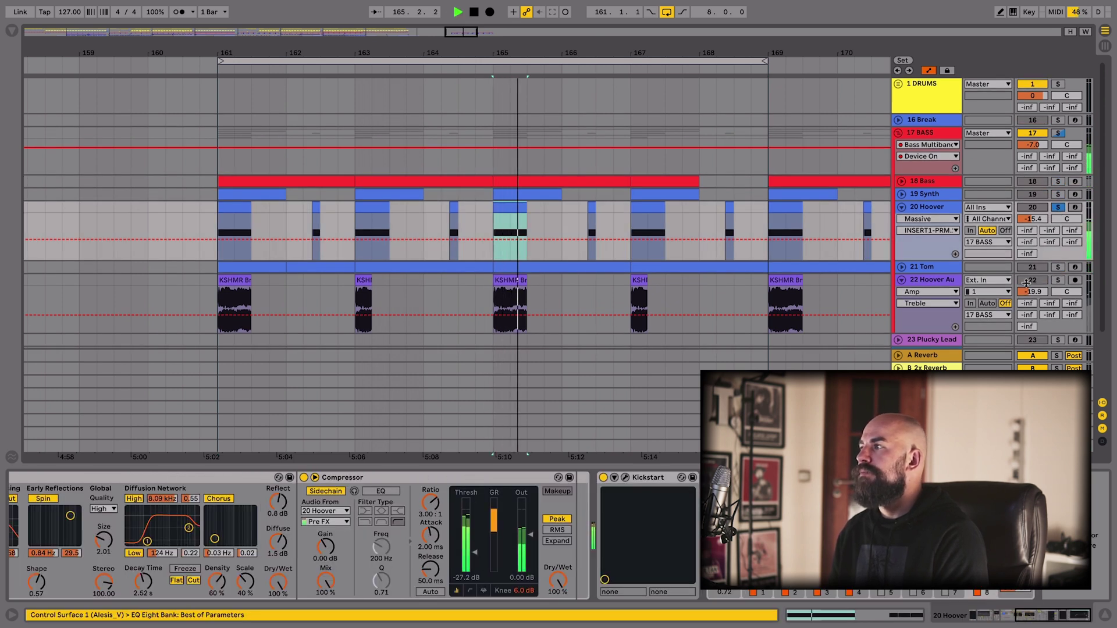
key(space)
Switch the Hoover Audio solo alongside Hoover and replay bar 165 repeatedly to compare the layered sound
key(space)
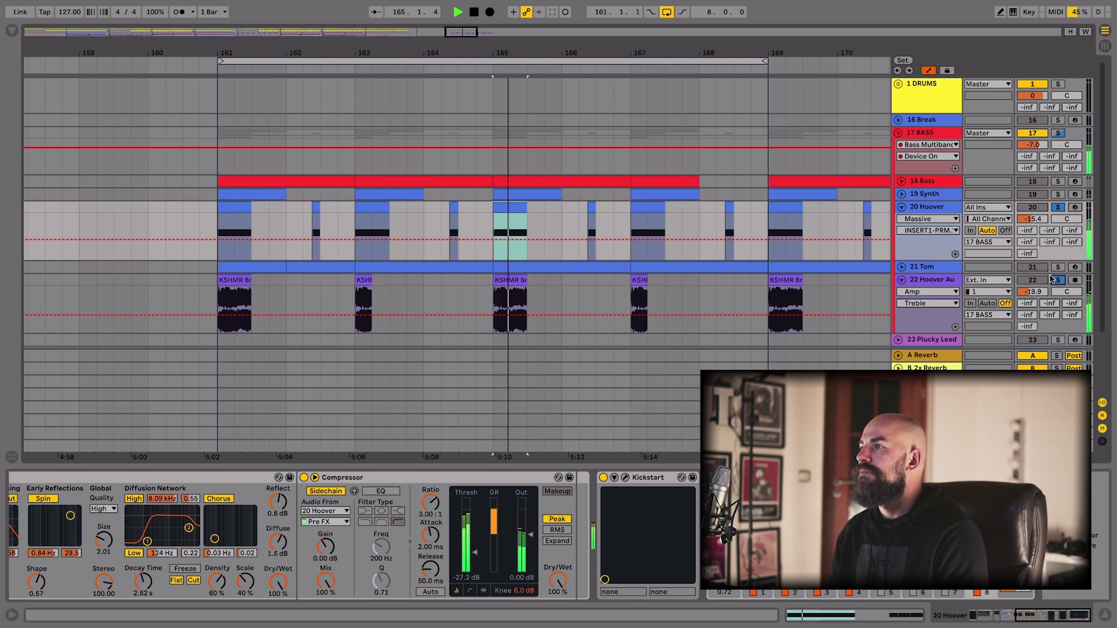
key(space)
key(space)
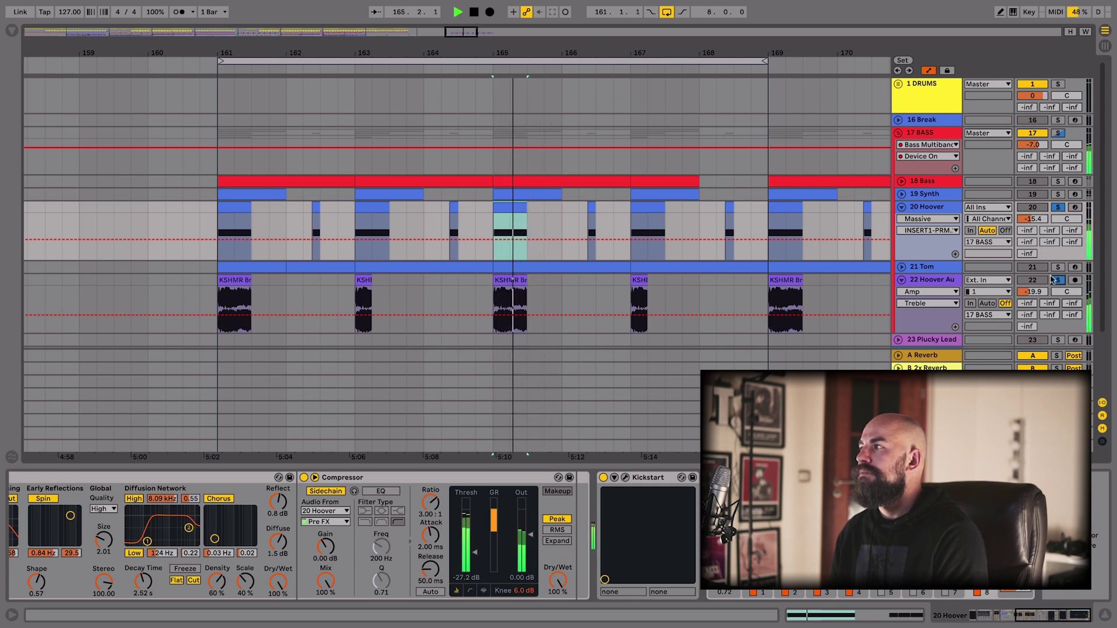
key(space)
key(space)
super+click(1052, 279)
key(space)
key(space)
key(space)
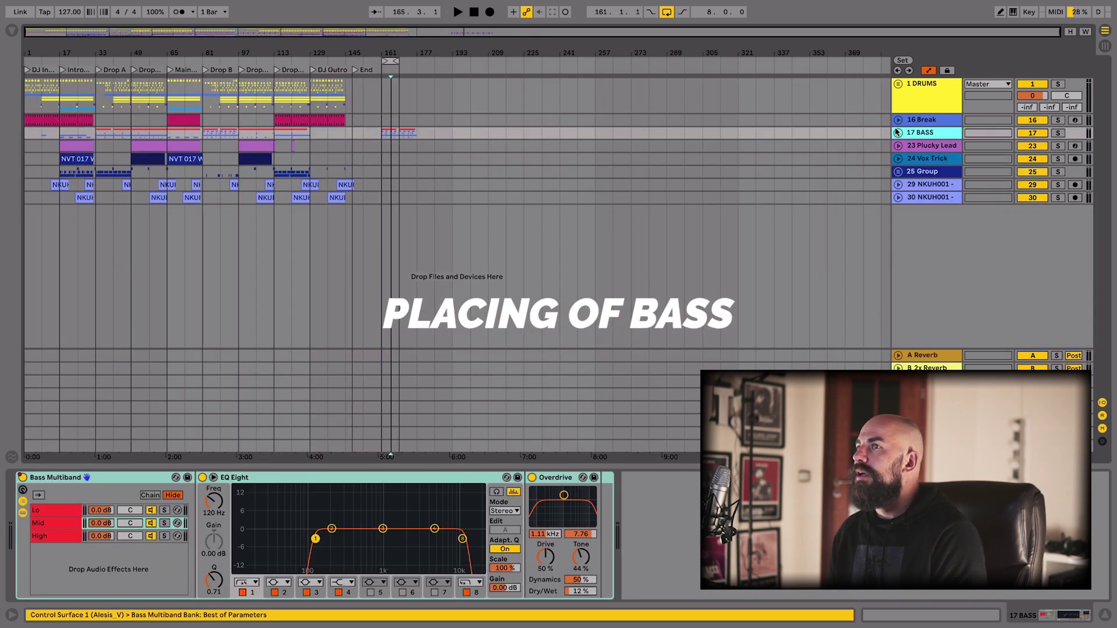
Unfold the BASS group in the full arrangement and select the Synth clips across Drop B, bars 81 to 97
click(897, 132)
drag(67, 45, 208, 40)
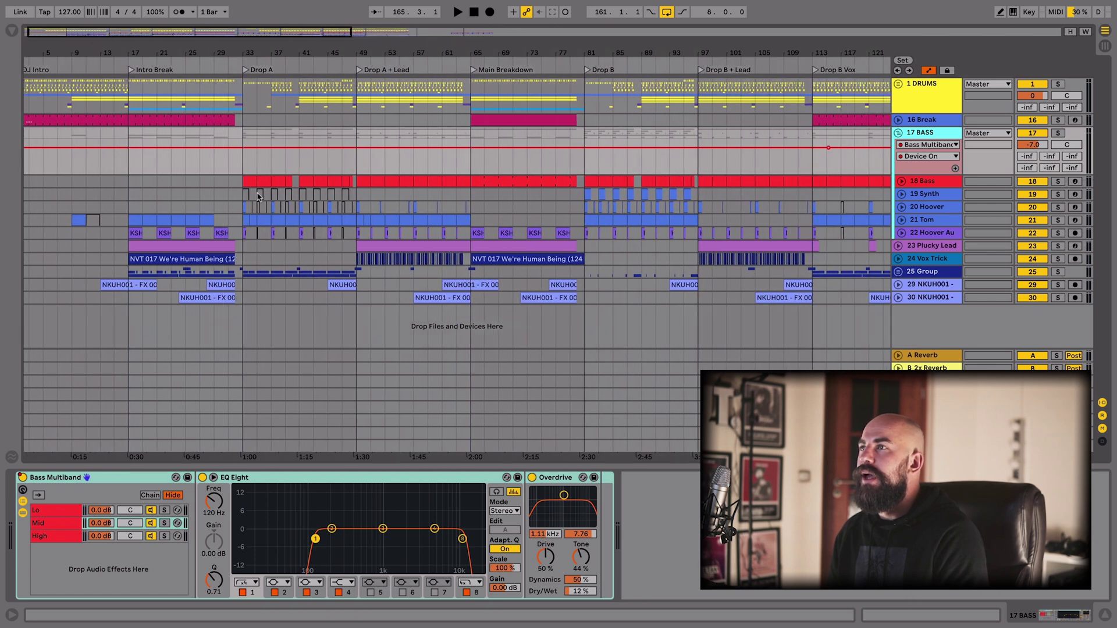
click(946, 195)
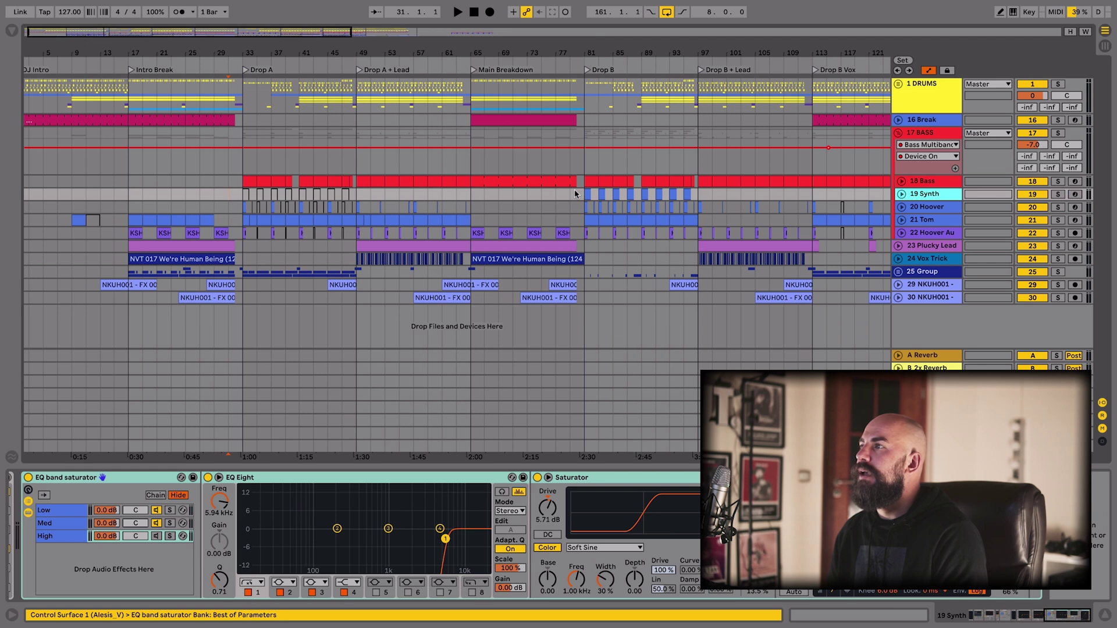
drag(584, 192, 674, 192)
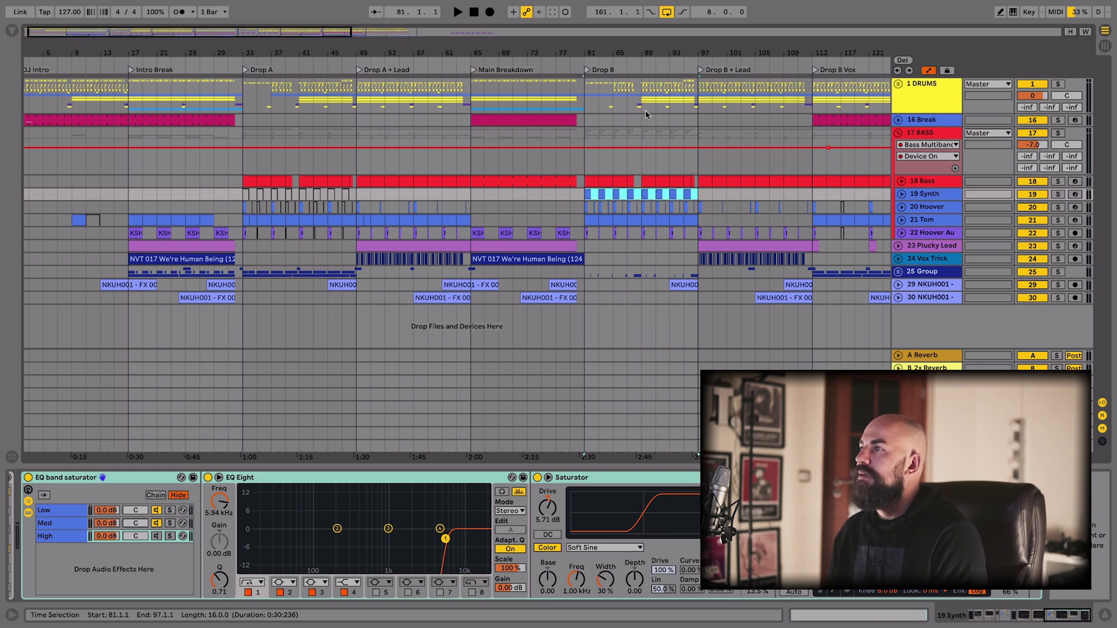
Examine how the bass parts are placed around Drop B Vox at bar 113, then return to the arrangement's start
scroll(644, 146, right, 5)
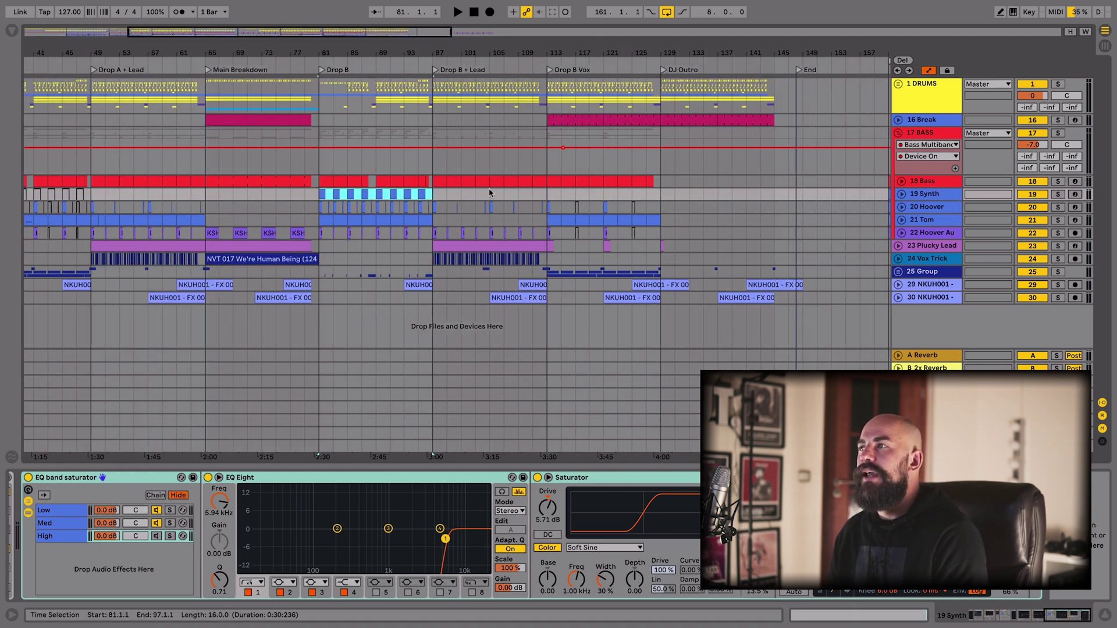
click(543, 195)
drag(576, 45, 582, 116)
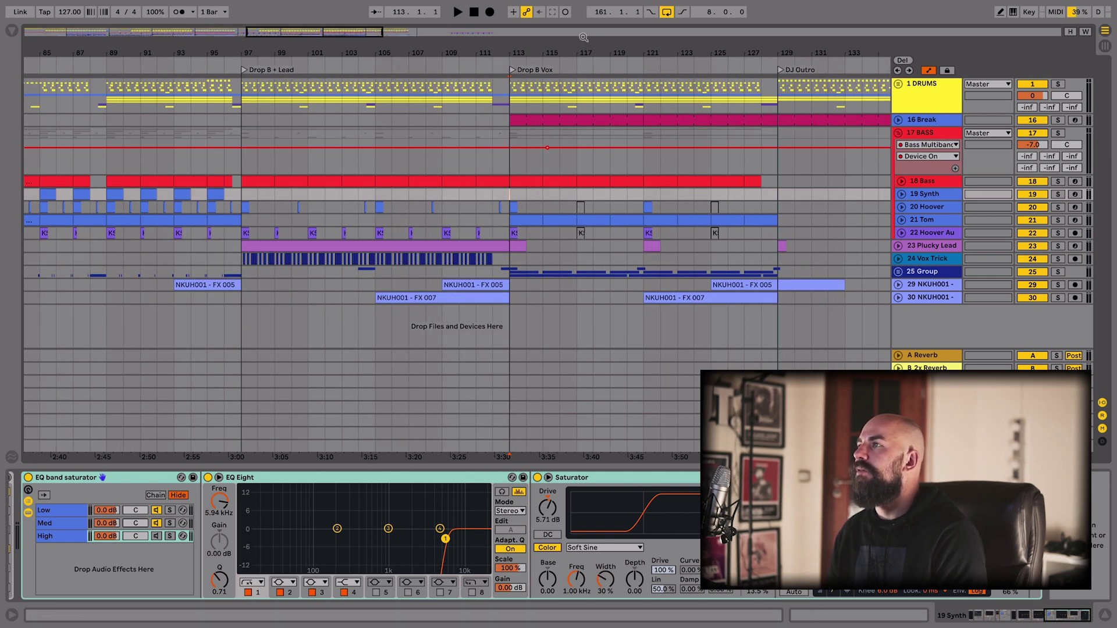
click(25, 33)
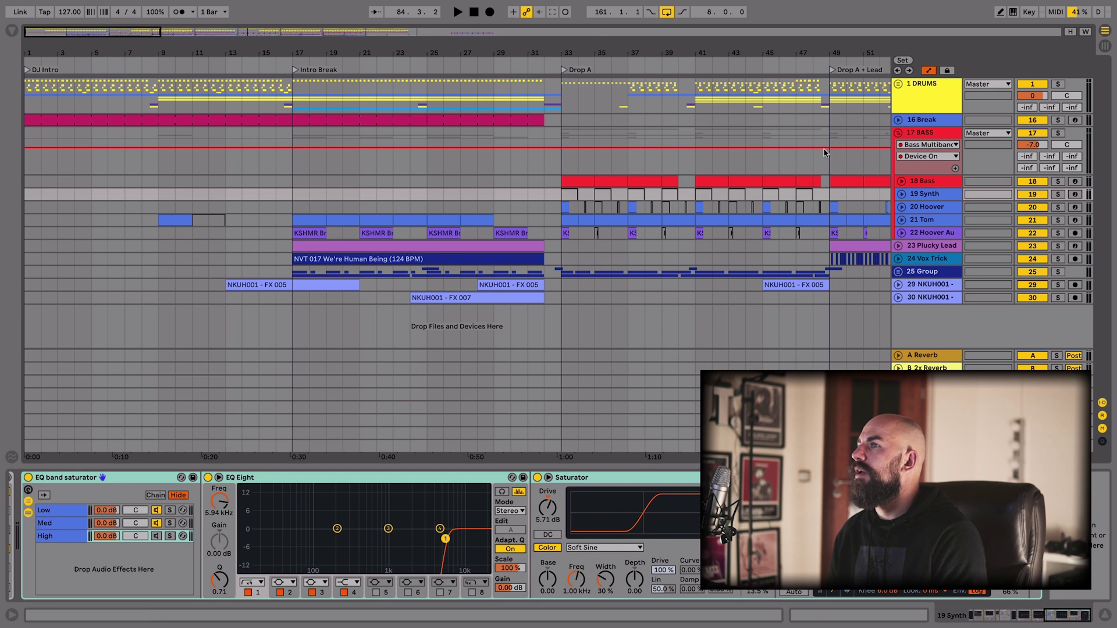
Unfold the Tom track and follow its clip placement from the Intro Break through Drop A + Lead
click(916, 221)
click(903, 220)
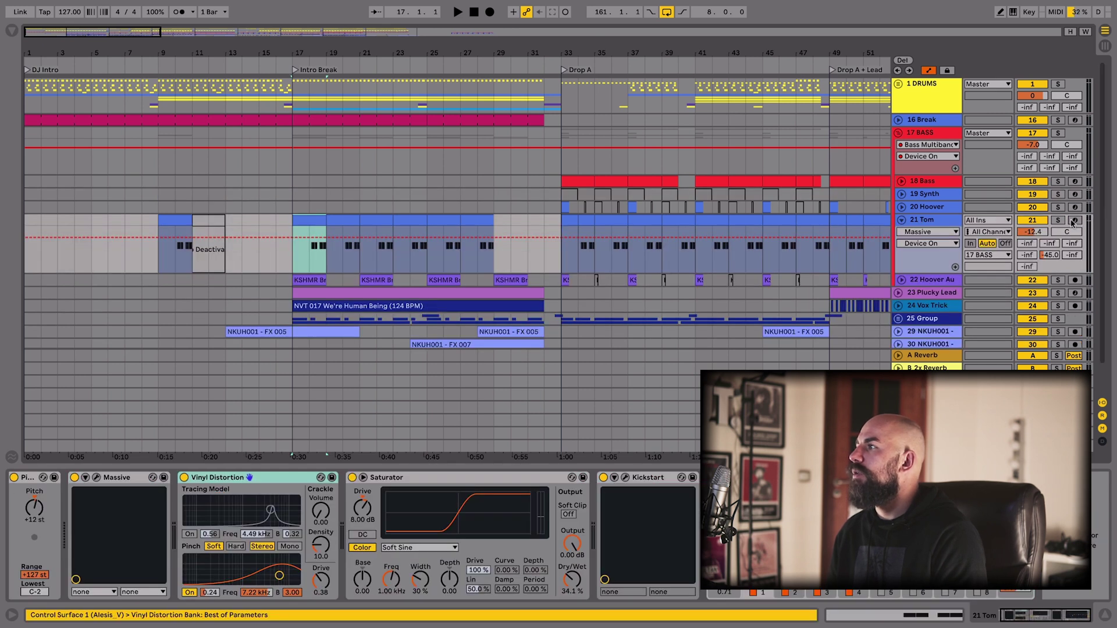
scroll(549, 77, right, 3)
scroll(549, 53, right, 5)
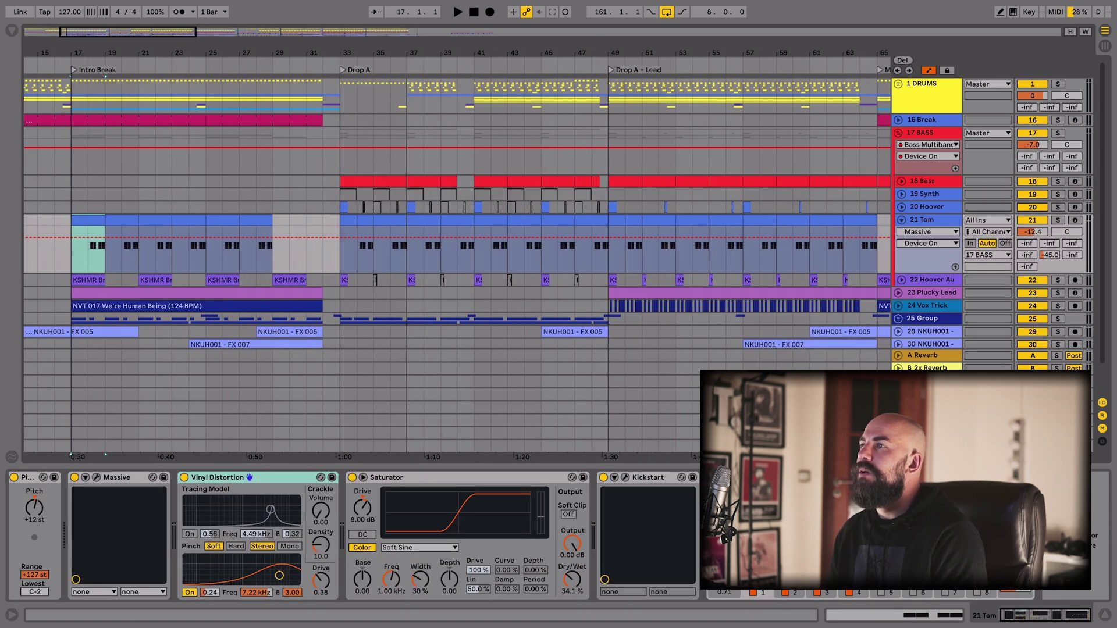
Highlight all bass group clips across Drop A, then check the Hoover Audio clips in Drop A + Lead against the wider arrangement
drag(336, 181, 603, 279)
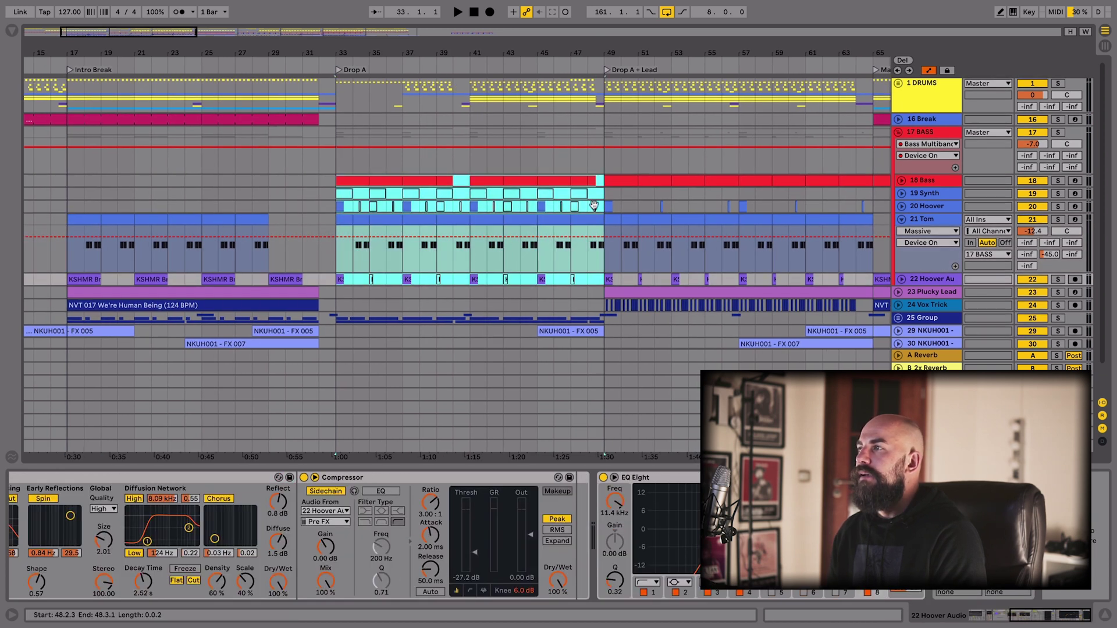
click(608, 280)
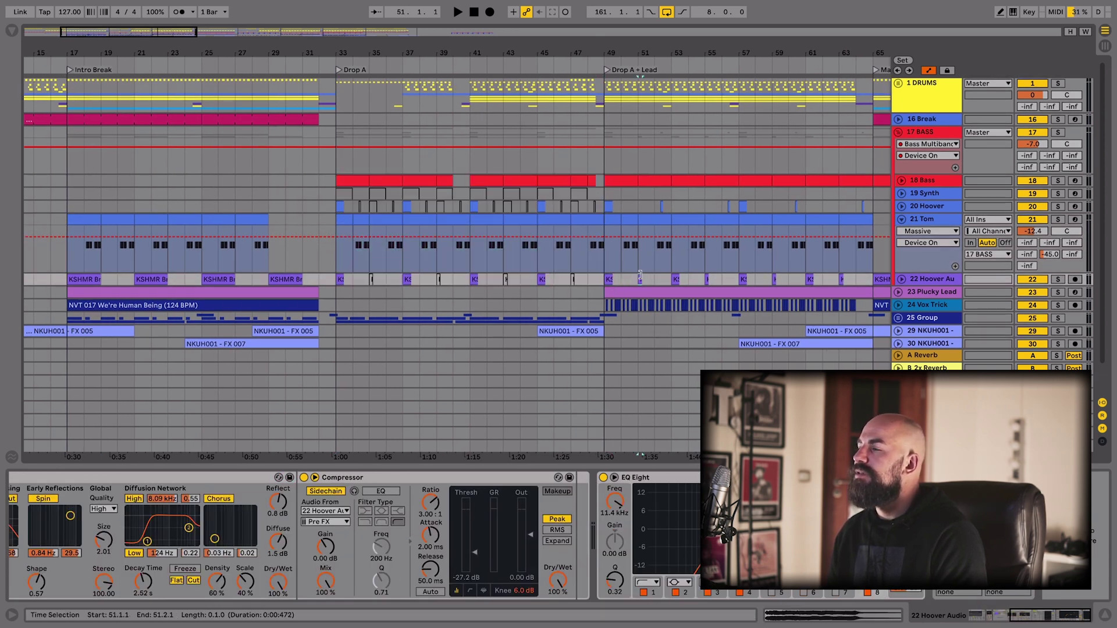
key(minus)
key(minus)
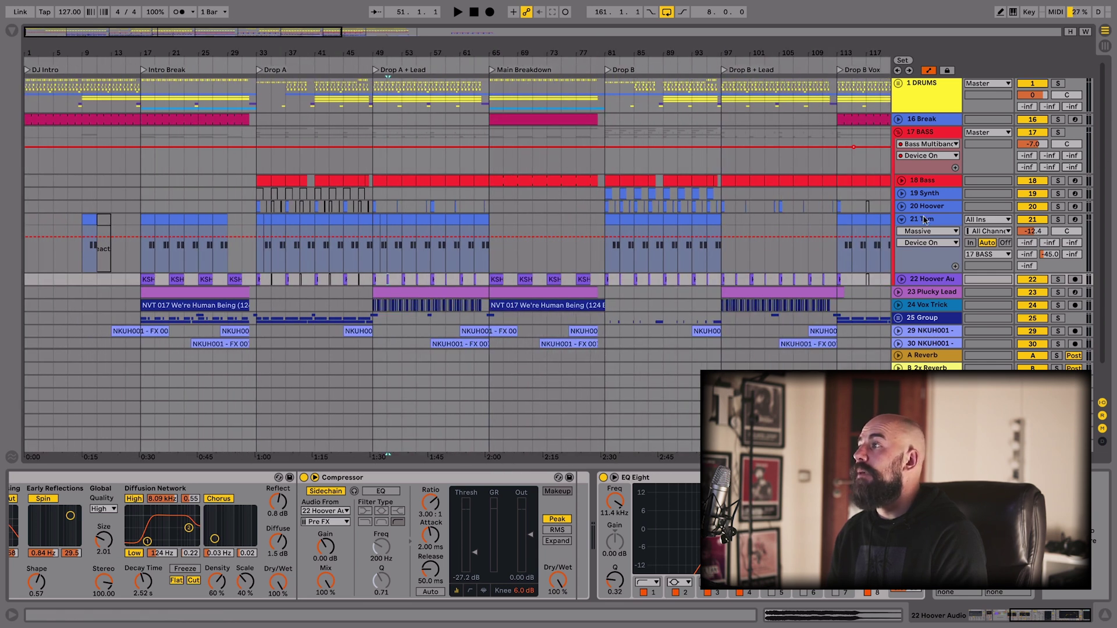
Fold the Tom track and the BASS group
click(894, 220)
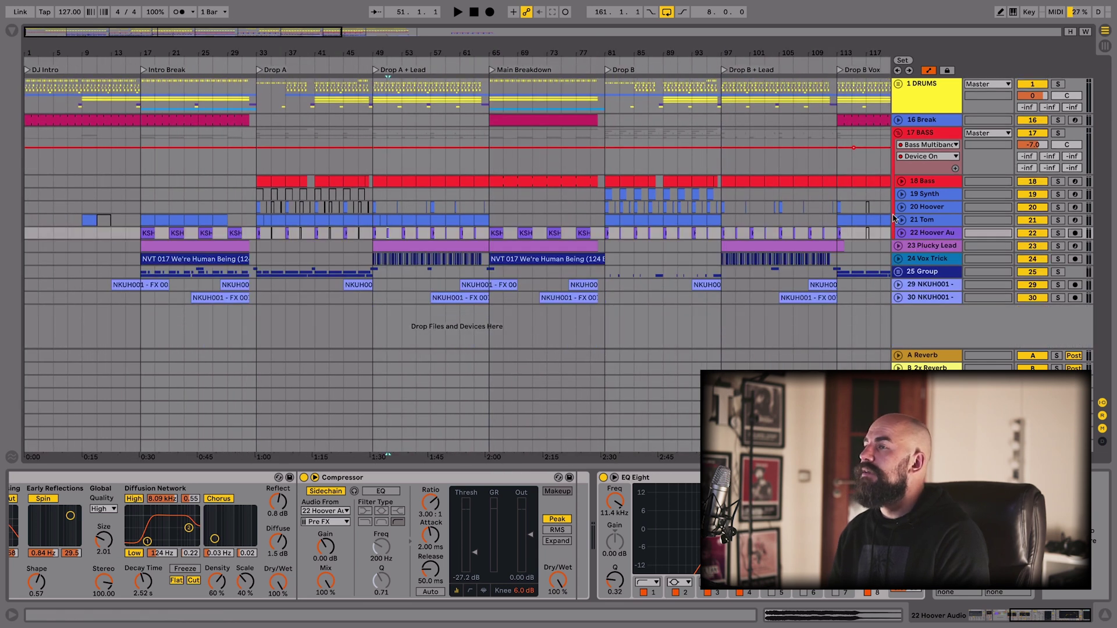
click(897, 133)
Unfold and solo the Plucky Lead track and open the notes of its Drop A + Lead clip
click(898, 145)
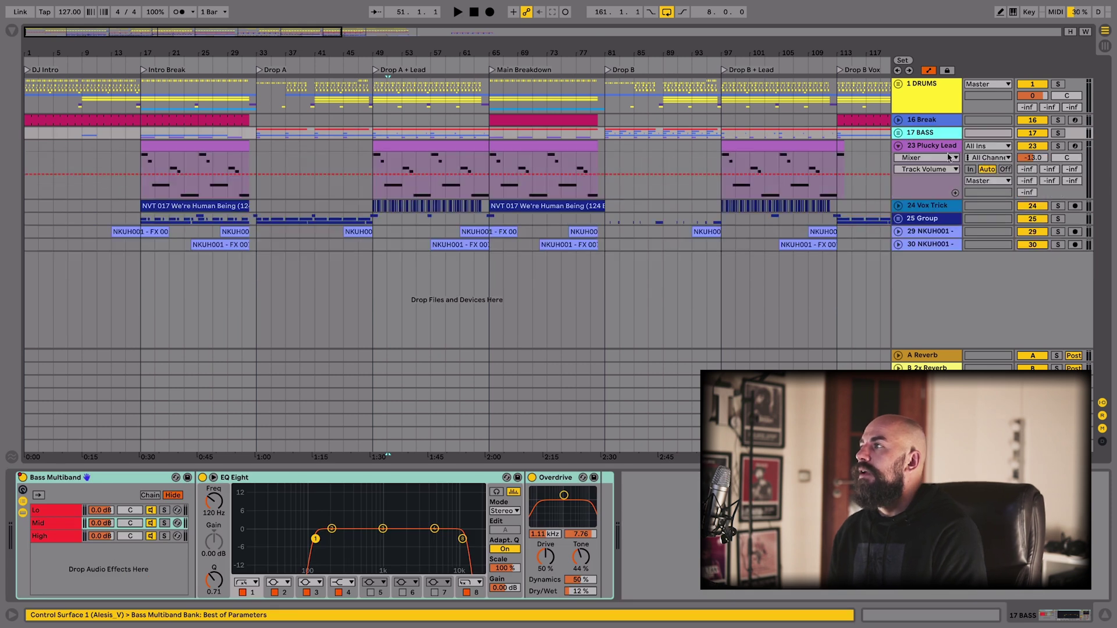
click(1057, 146)
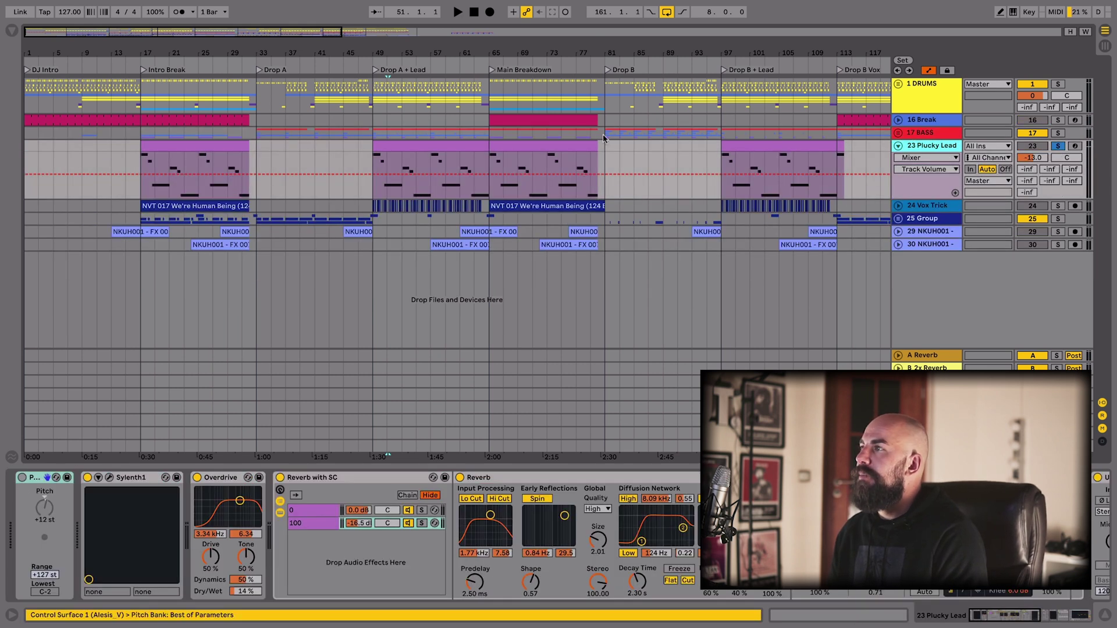
double_click(472, 144)
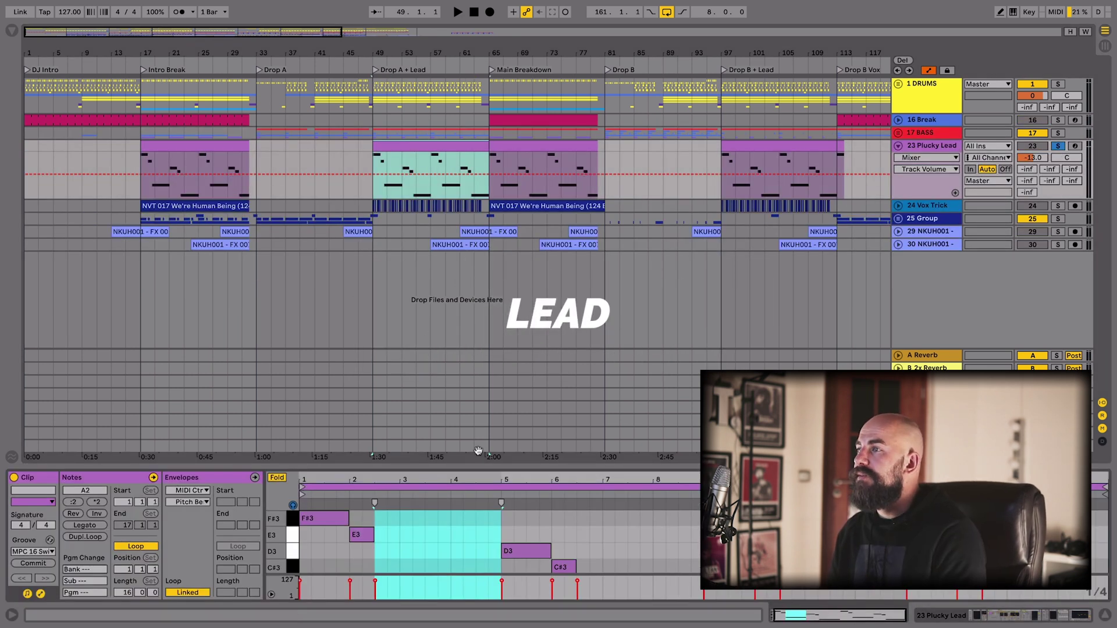
Enlarge the note editor and try octave shifts on the lead's opening notes, raising the long A2 to A3 and playing it
drag(474, 465, 451, 122)
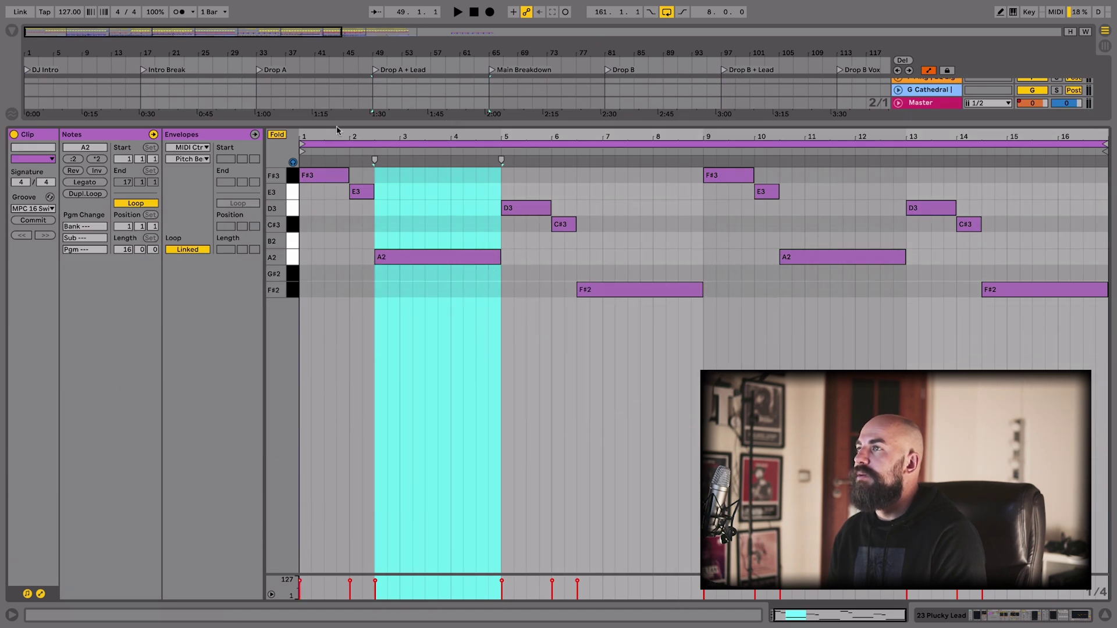
drag(337, 130, 349, 130)
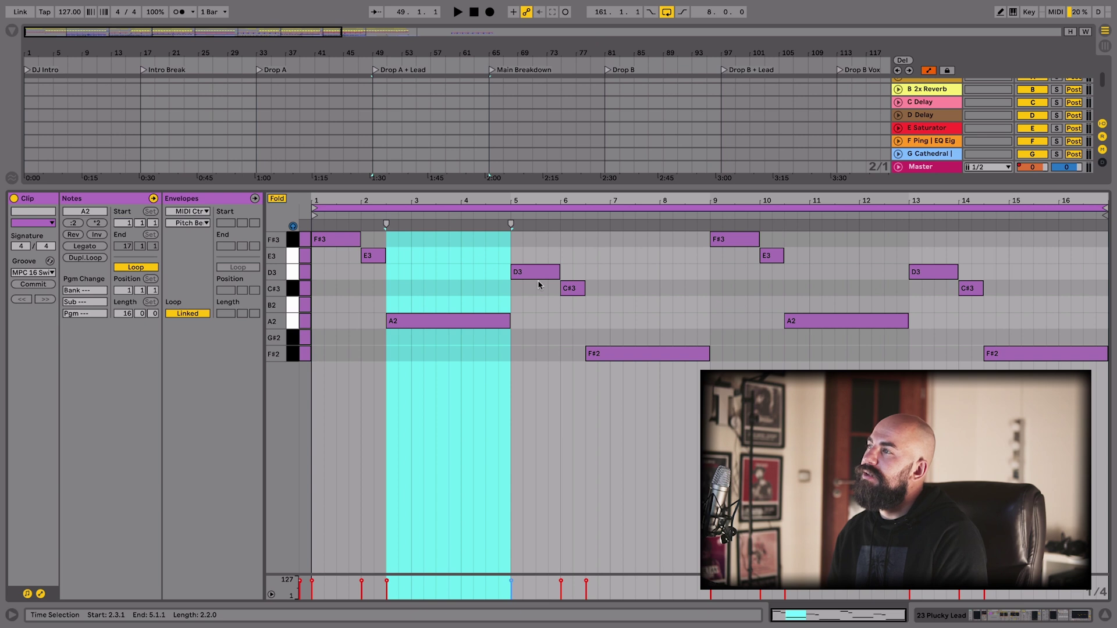
key(ctrl+z)
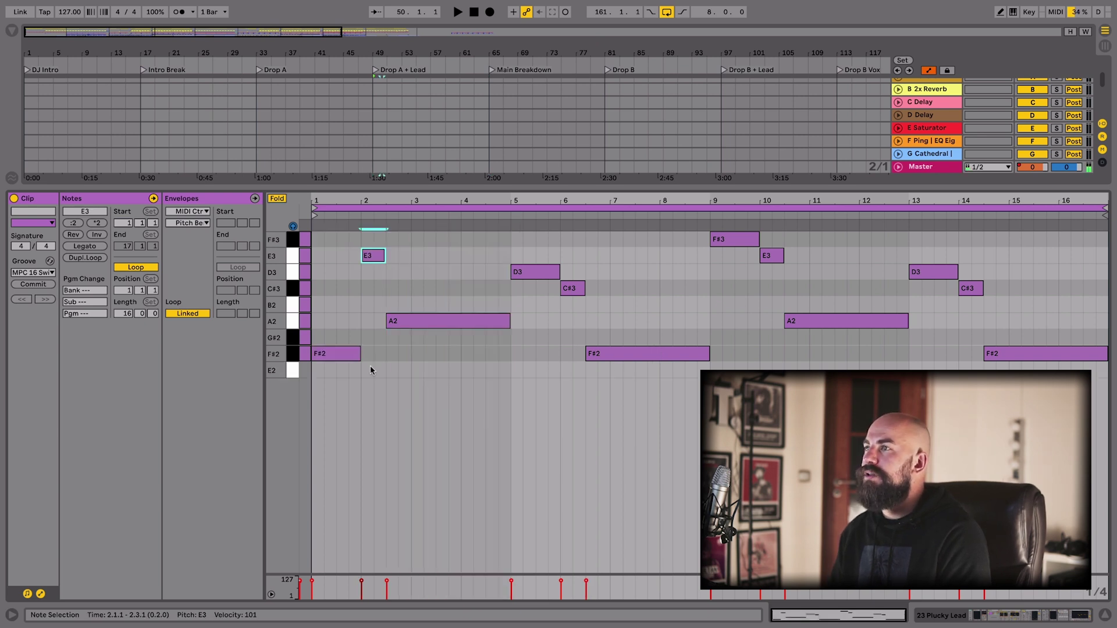
click(396, 322)
key(shift+Up)
key(space)
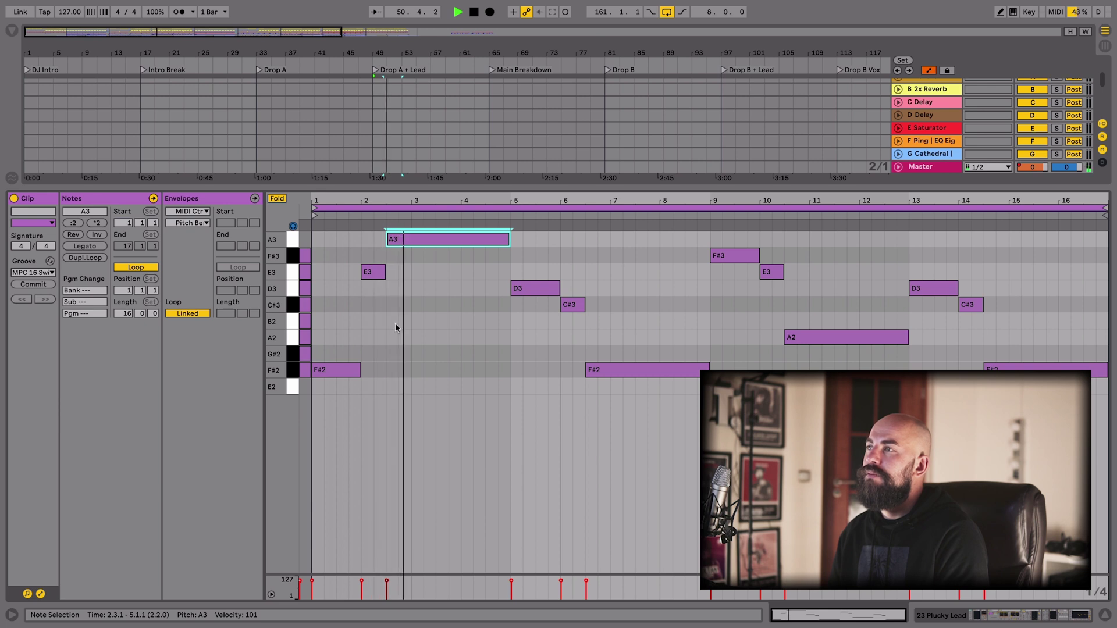
Stop playback and undo the octave shifts on the lead's opening notes
key(space)
key(ctrl+z)
key(ctrl+z)
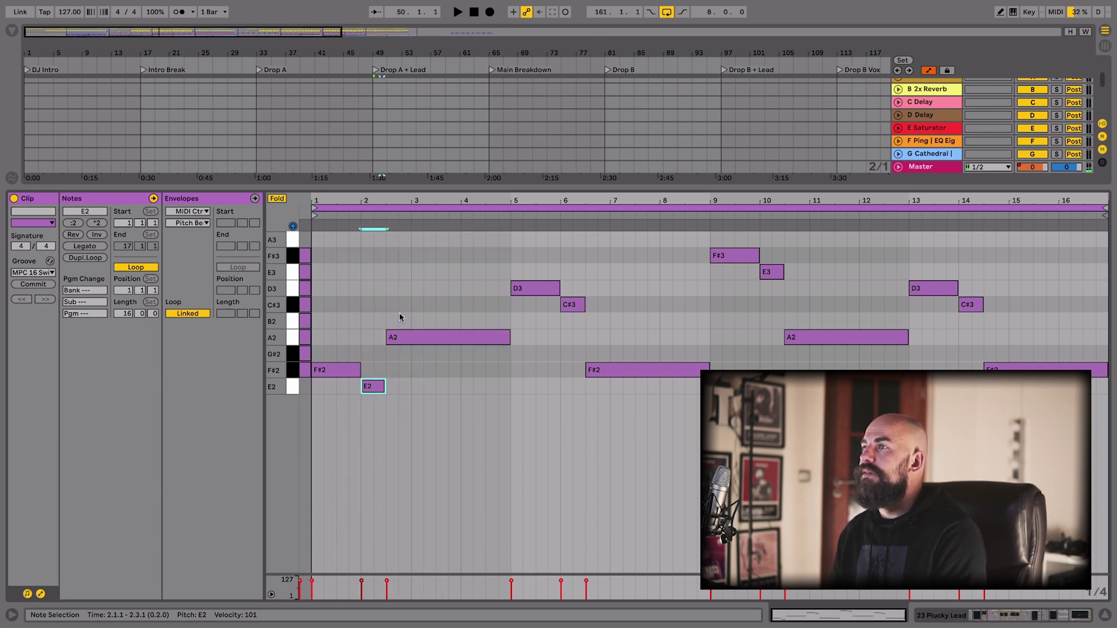
key(ctrl+z)
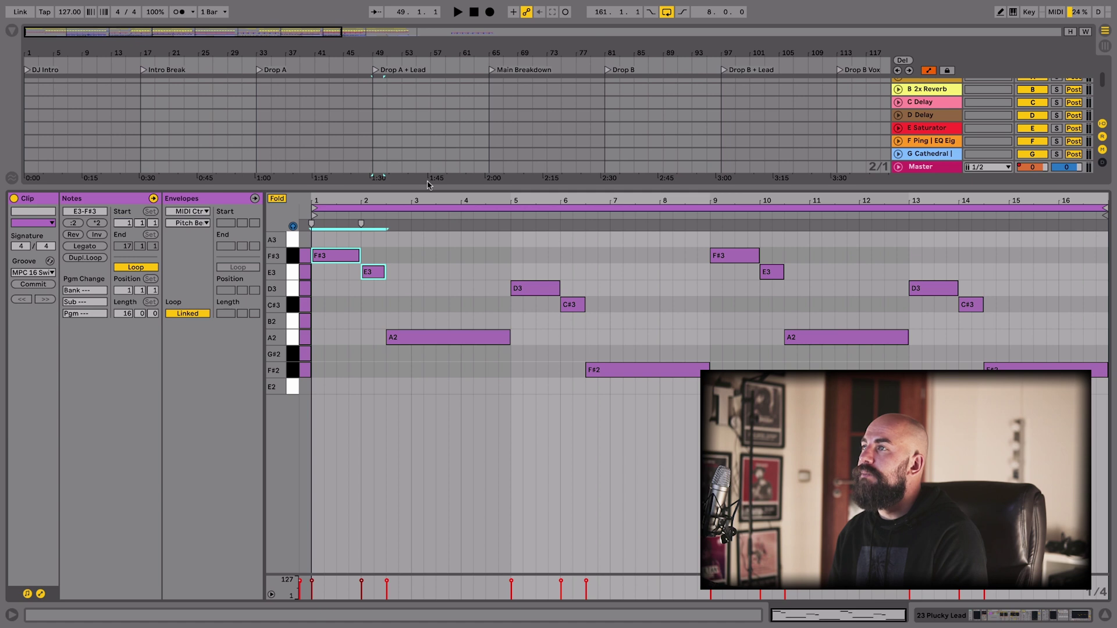
Hide the note editor and play the Plucky Lead clip of the Main Breakdown
key(ctrl+alt+l)
scroll(605, 138, right, 5)
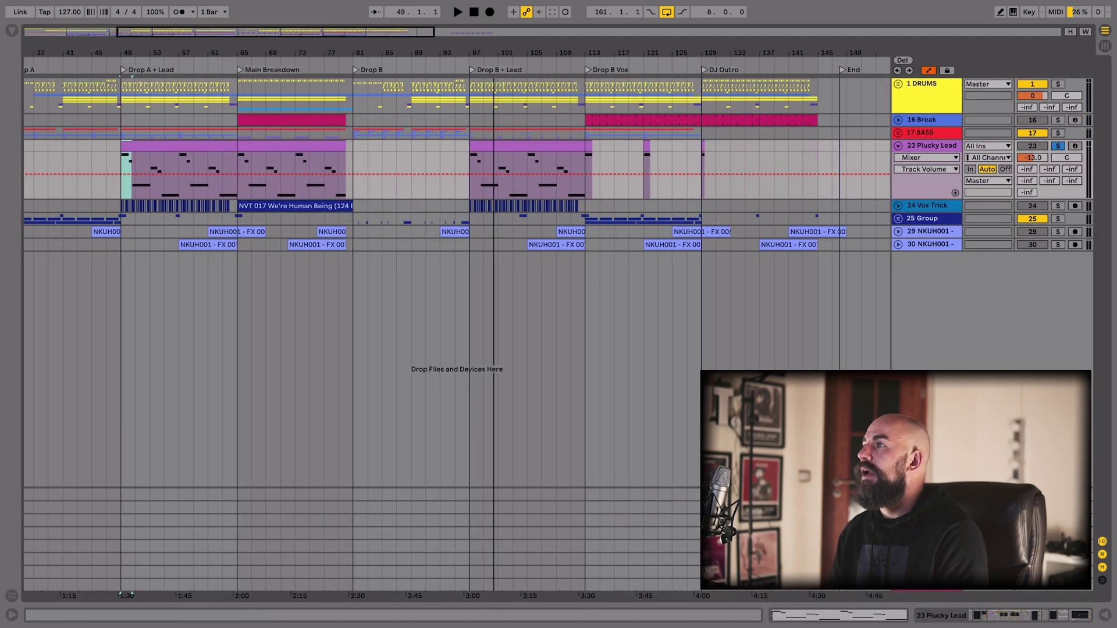
click(577, 148)
key(space)
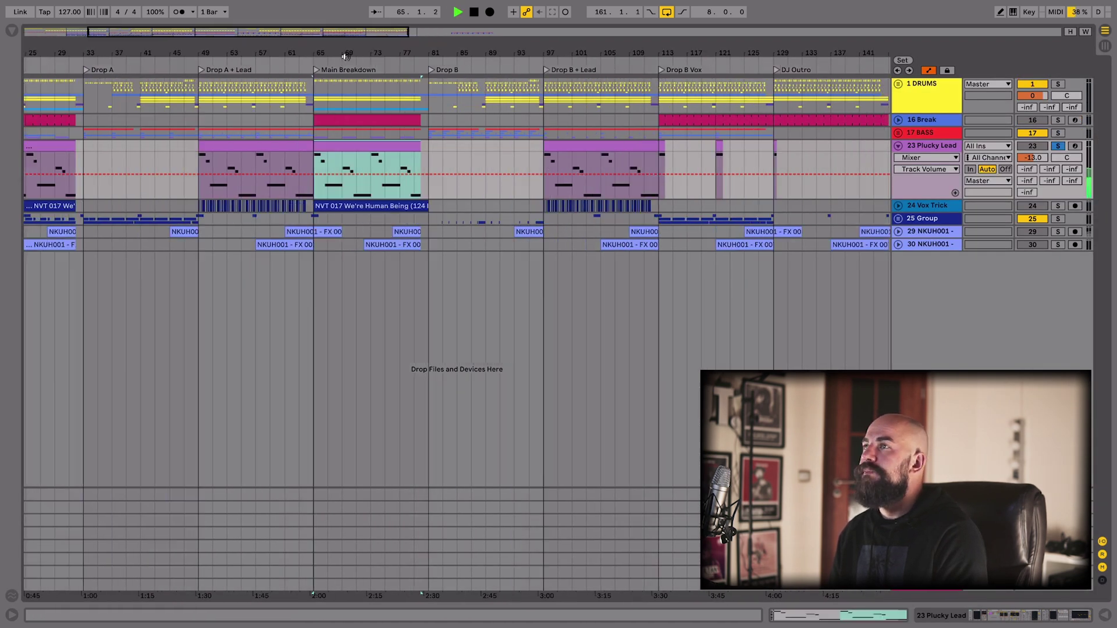
drag(329, 52, 382, 102)
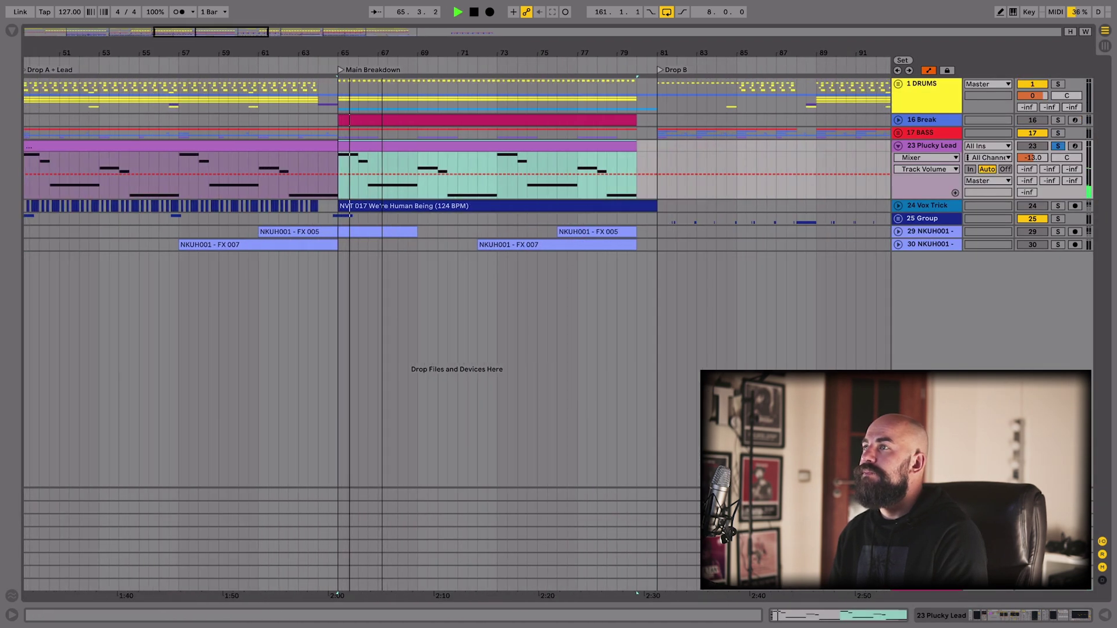
double_click(917, 147)
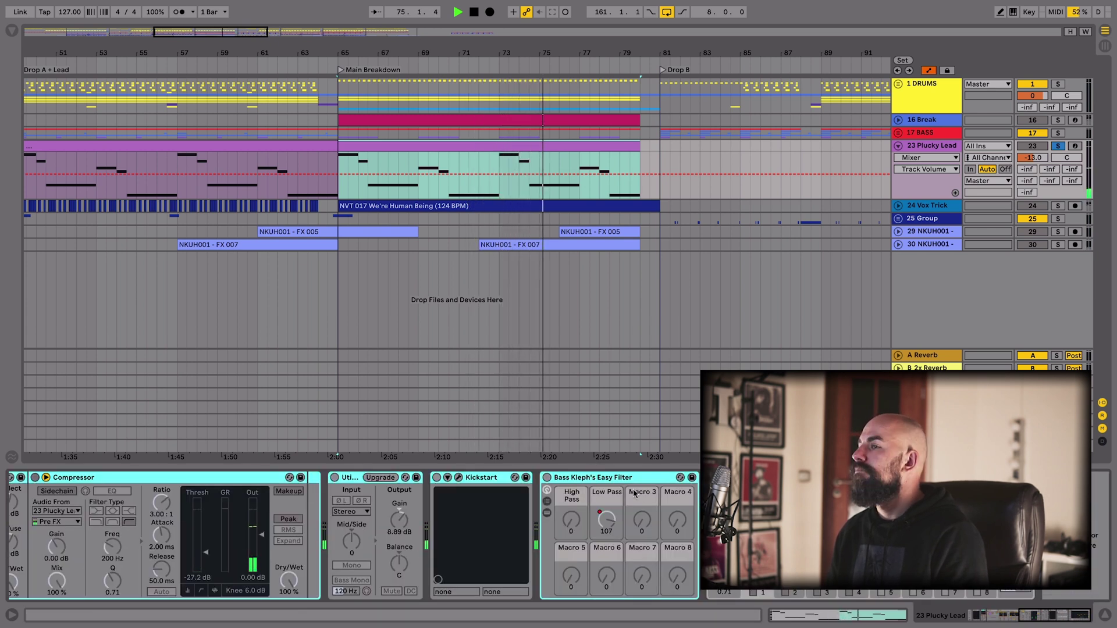
scroll(324, 522, left, 5)
click(105, 477)
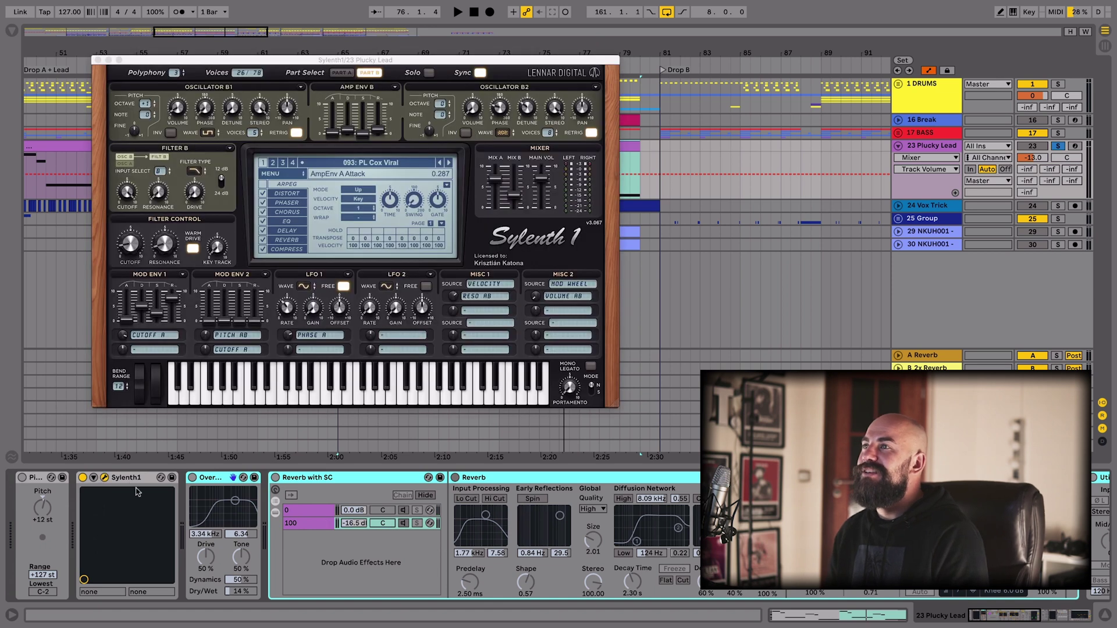
drag(341, 58, 499, 52)
Show Sylenth1's Part A and examine the waveforms of oscillators A1 and A2 and the filter settings
click(494, 66)
click(365, 168)
click(369, 119)
click(658, 126)
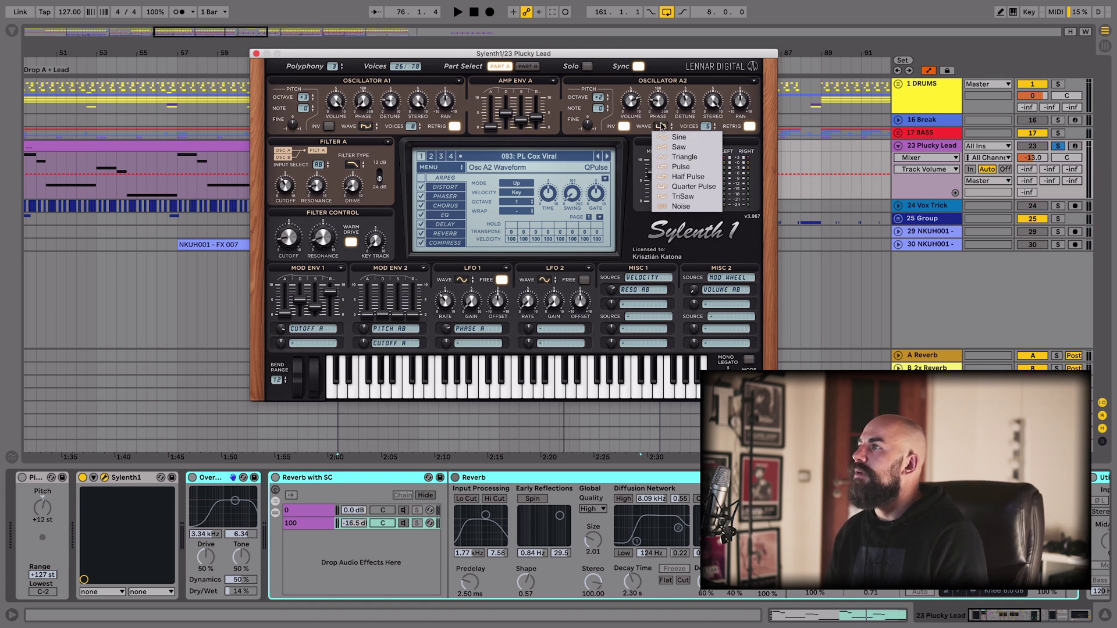
click(659, 127)
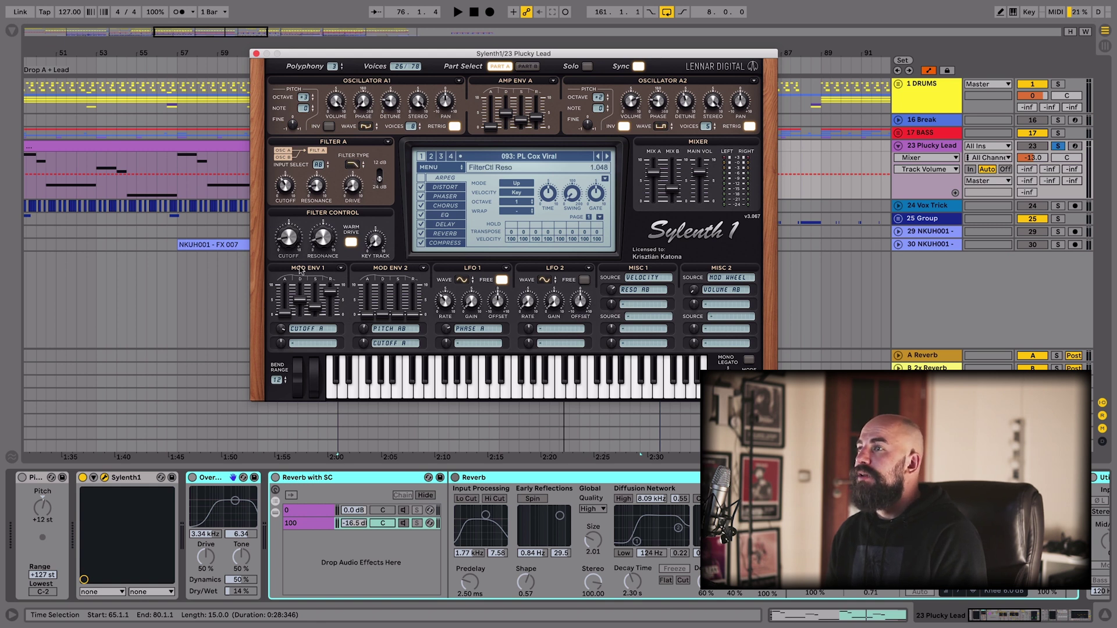
Examine Sylenth1's Part B oscillators, including the Osc B2 volume, and return to Part A
click(528, 67)
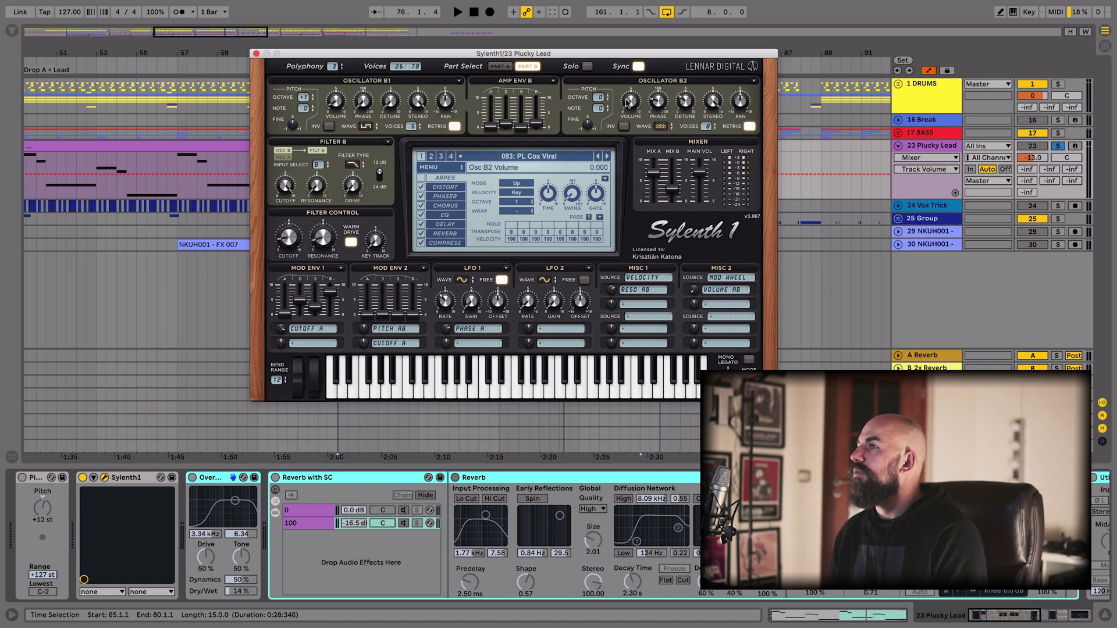
click(630, 103)
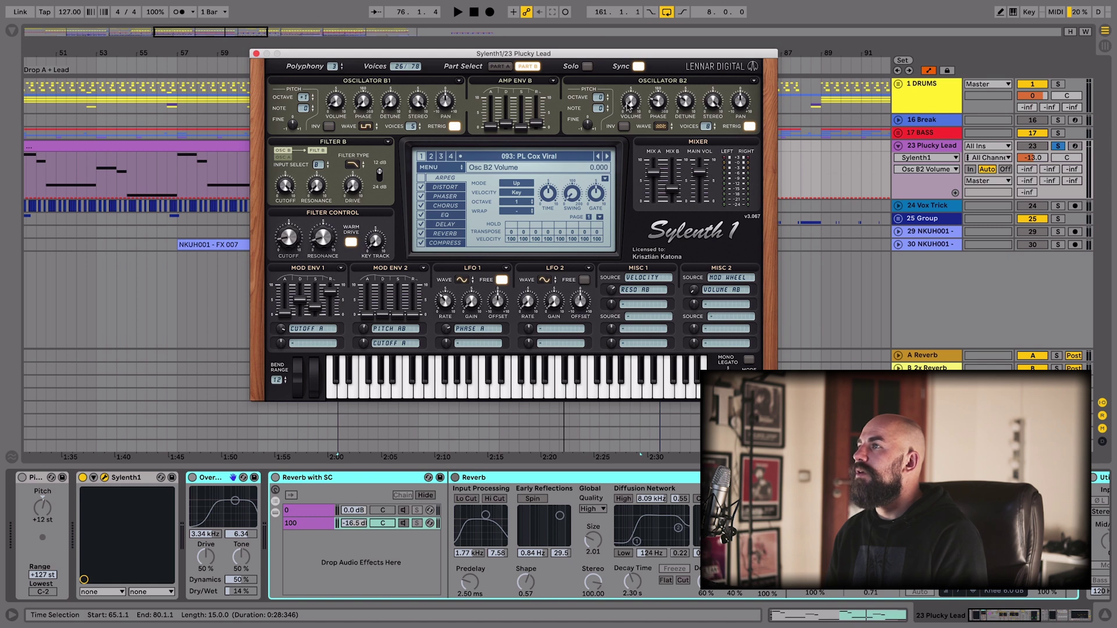
click(496, 100)
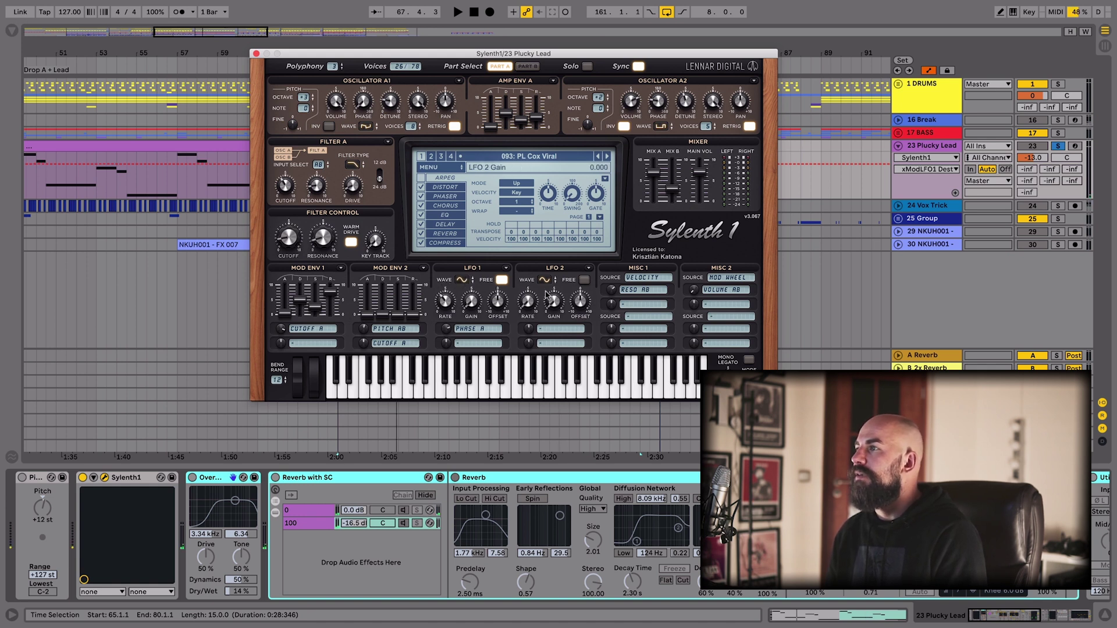
Hide the Sylenth1 window and play the Main Breakdown lead, turning on the Overdrive to hear its effect
key(super+alt+p)
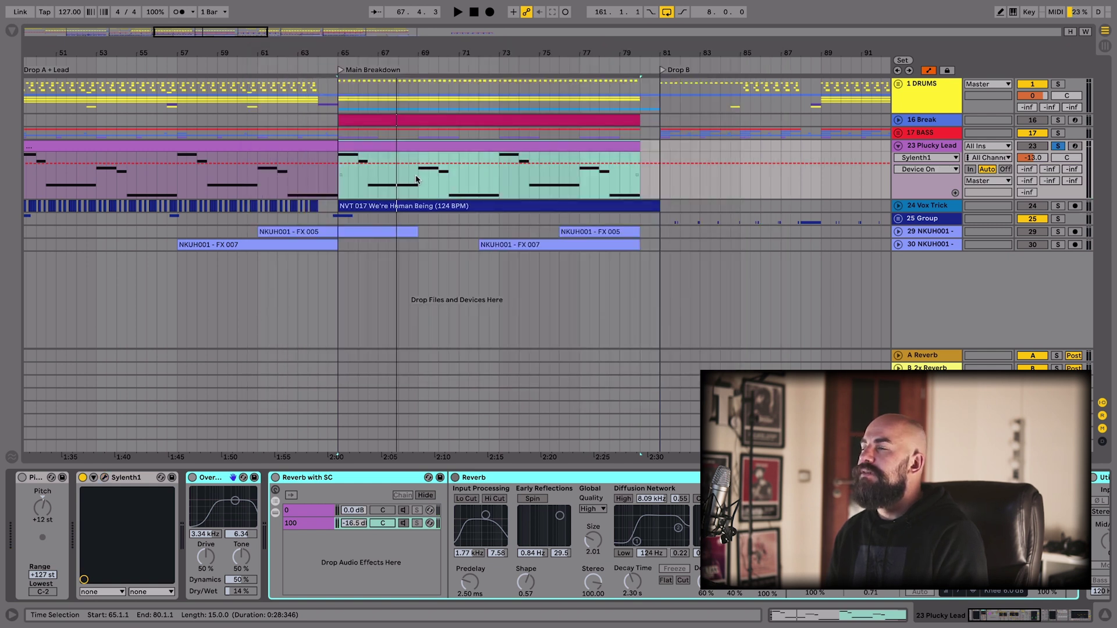
key(space)
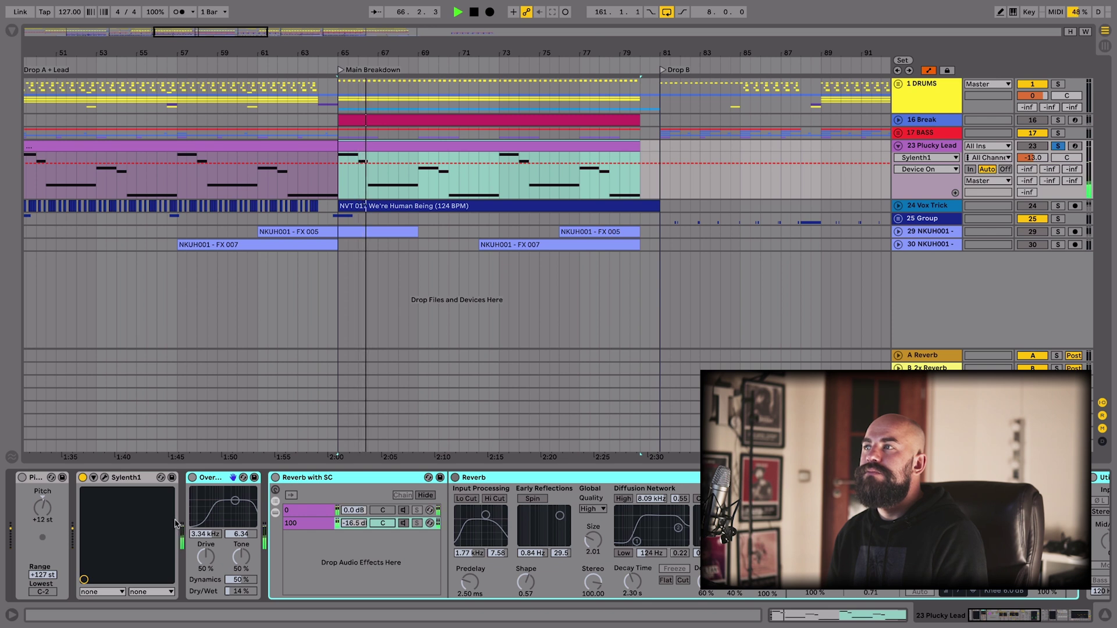
click(213, 479)
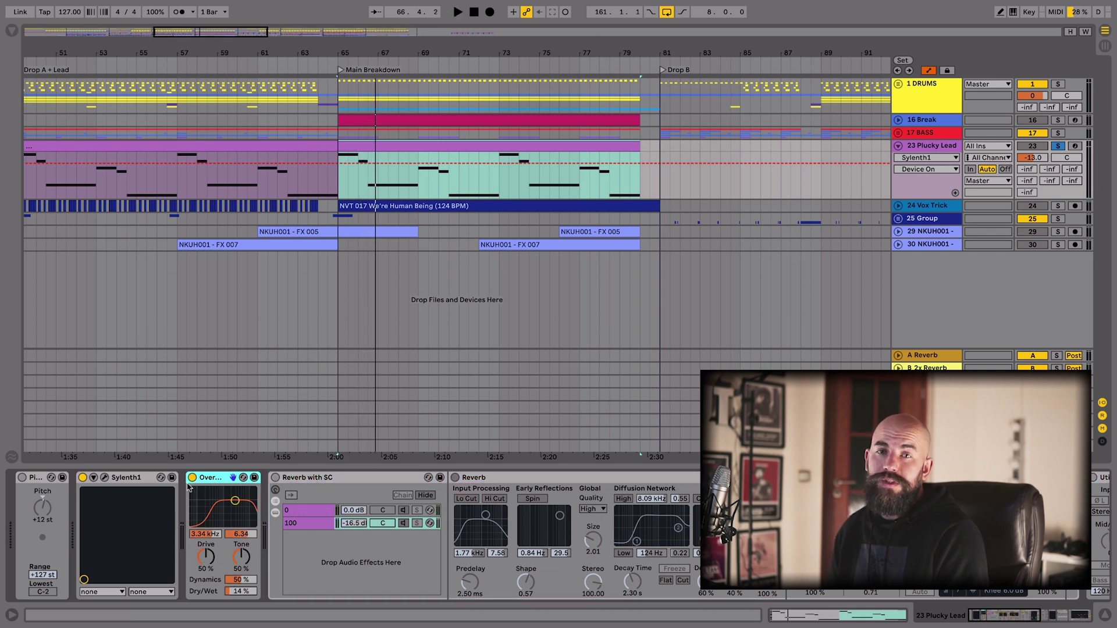
key(space)
click(192, 477)
click(192, 477)
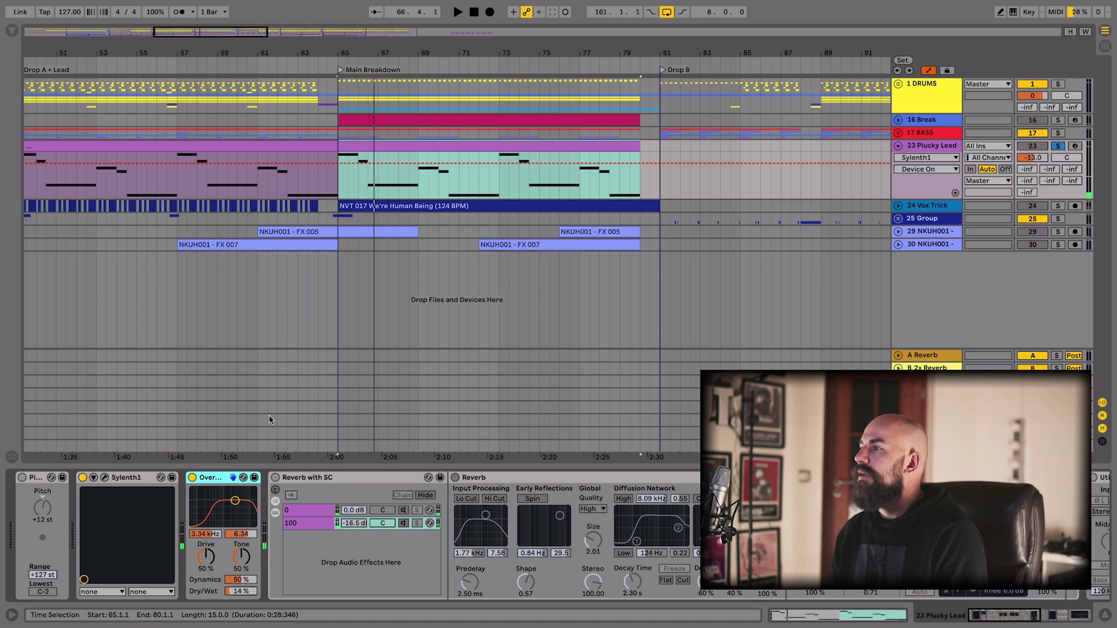
Turn on the Reverb with SC rack and examine the 100 chain's Reverb and sidechained Compressor during playback
click(341, 477)
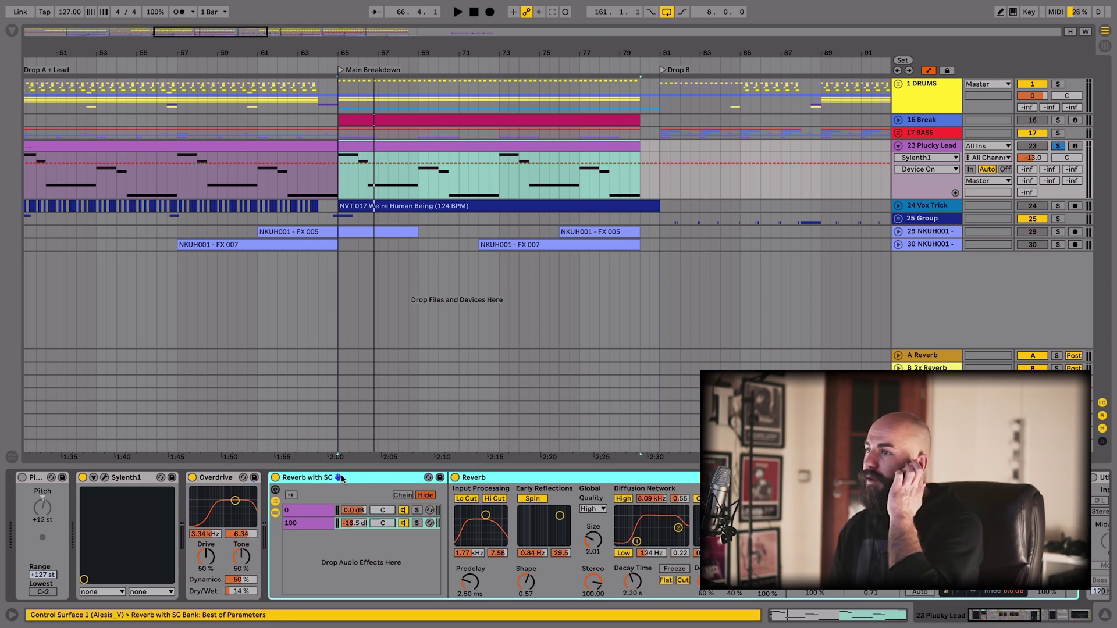
click(312, 521)
key(space)
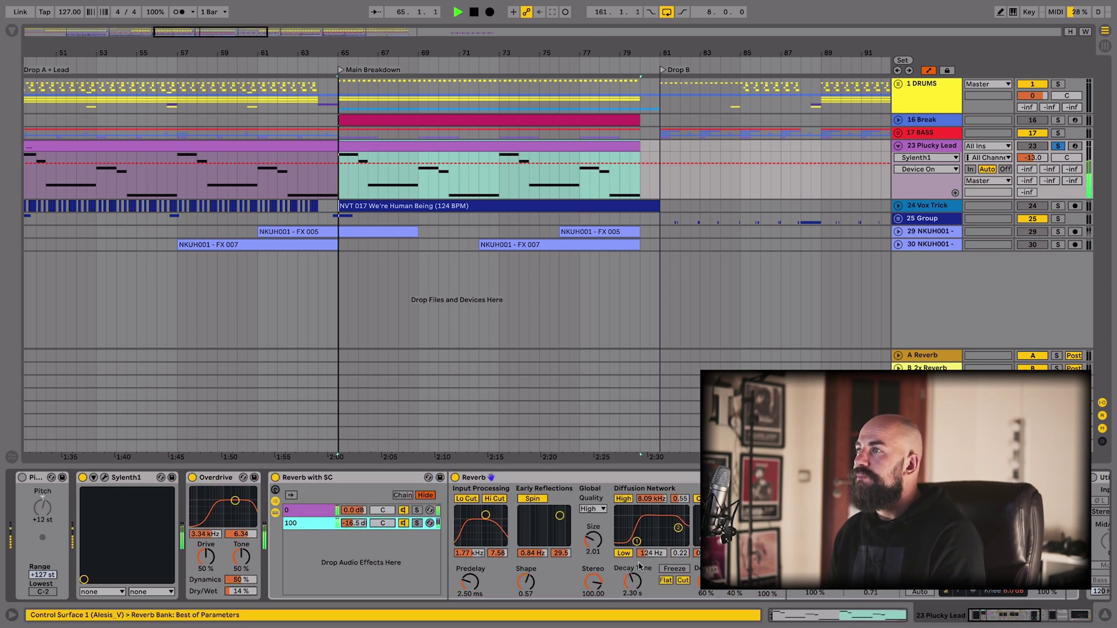
scroll(653, 555, right, 5)
scroll(653, 554, right, 4)
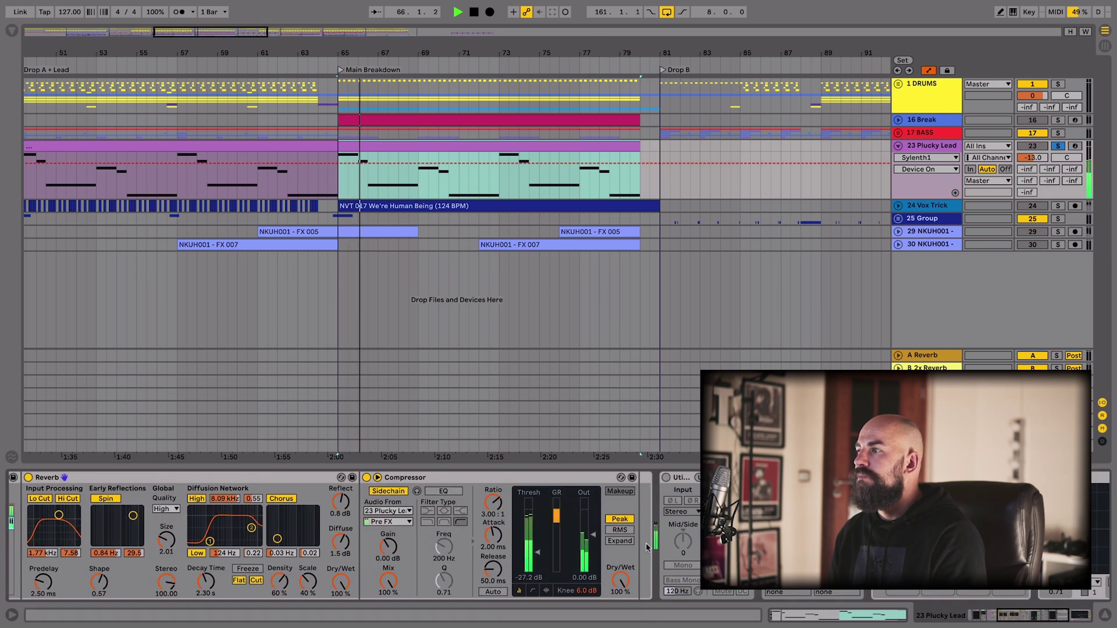
Turn on the Utility and Kickstart devices while auditioning the Main Breakdown lead
click(664, 477)
key(space)
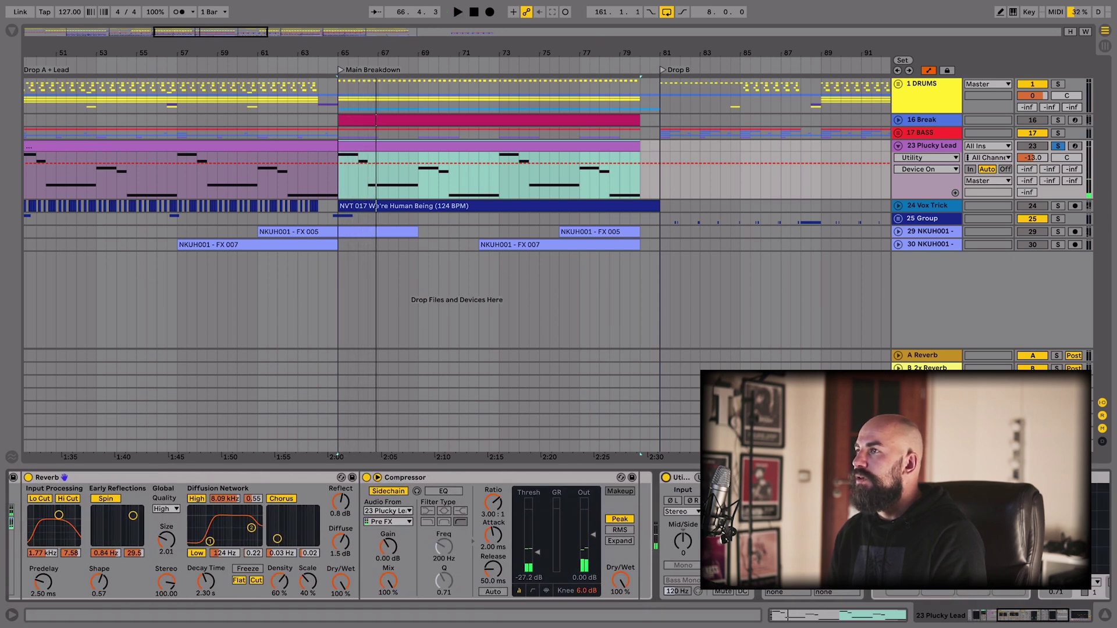
key(space)
scroll(675, 486, right, 5)
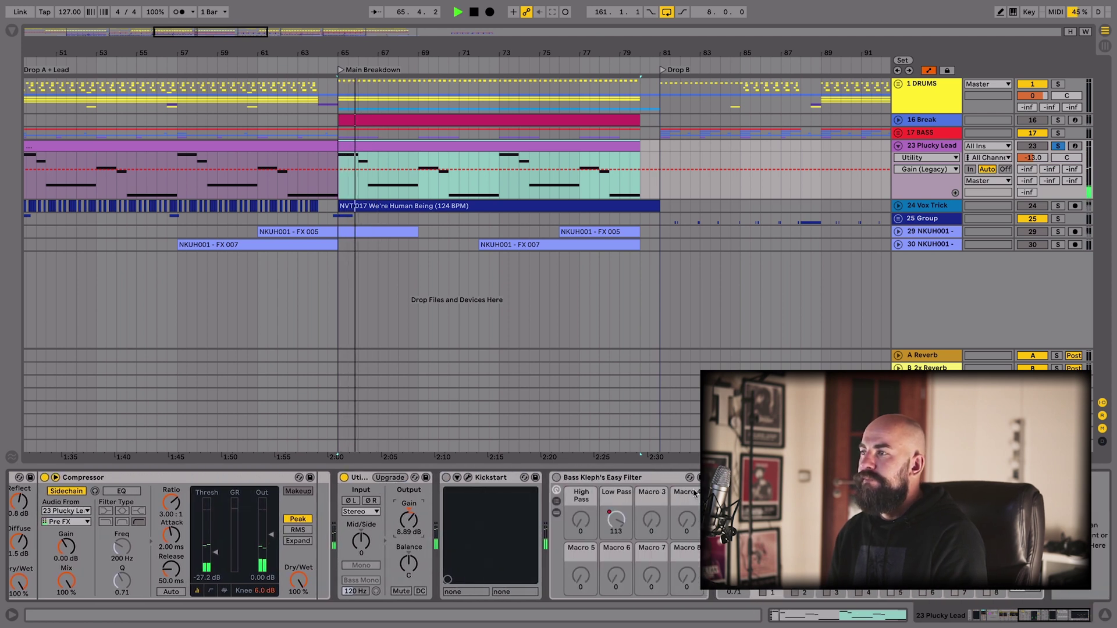
click(486, 478)
key(0)
Turn on Bass Kleph's Easy Filter and reveal the Auto Filter devices in its chain, playing the lead from the Main Breakdown
click(611, 479)
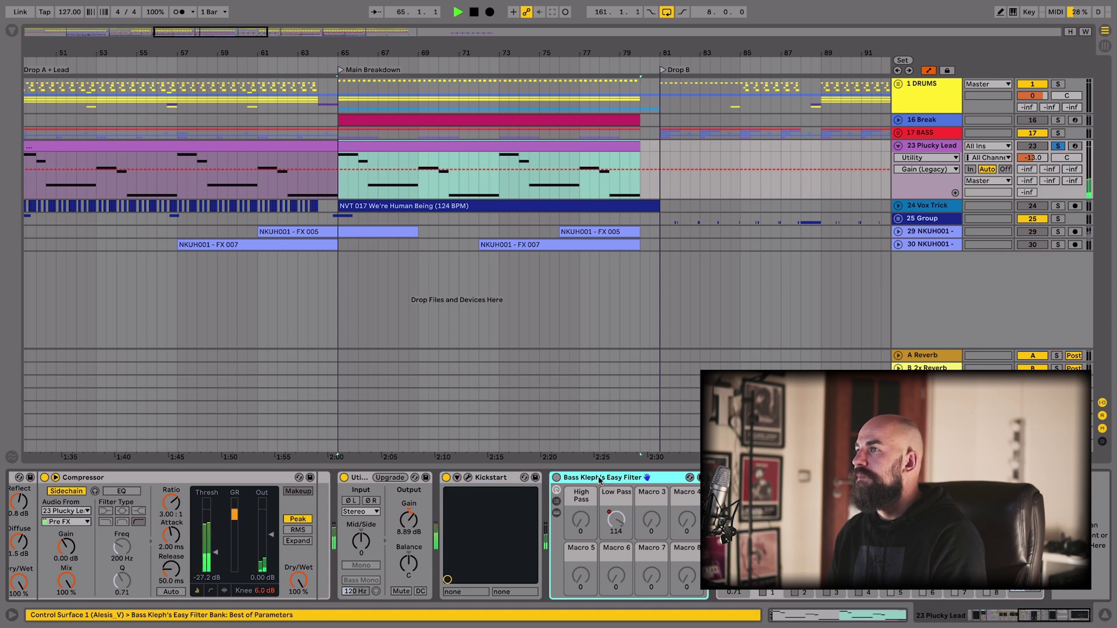
click(556, 502)
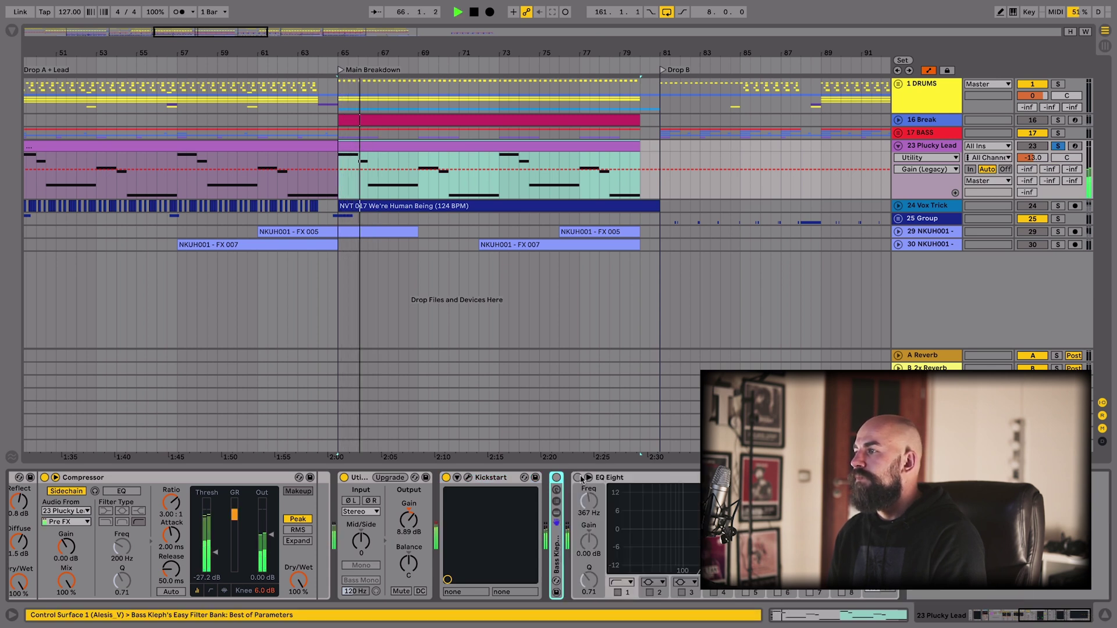
click(556, 501)
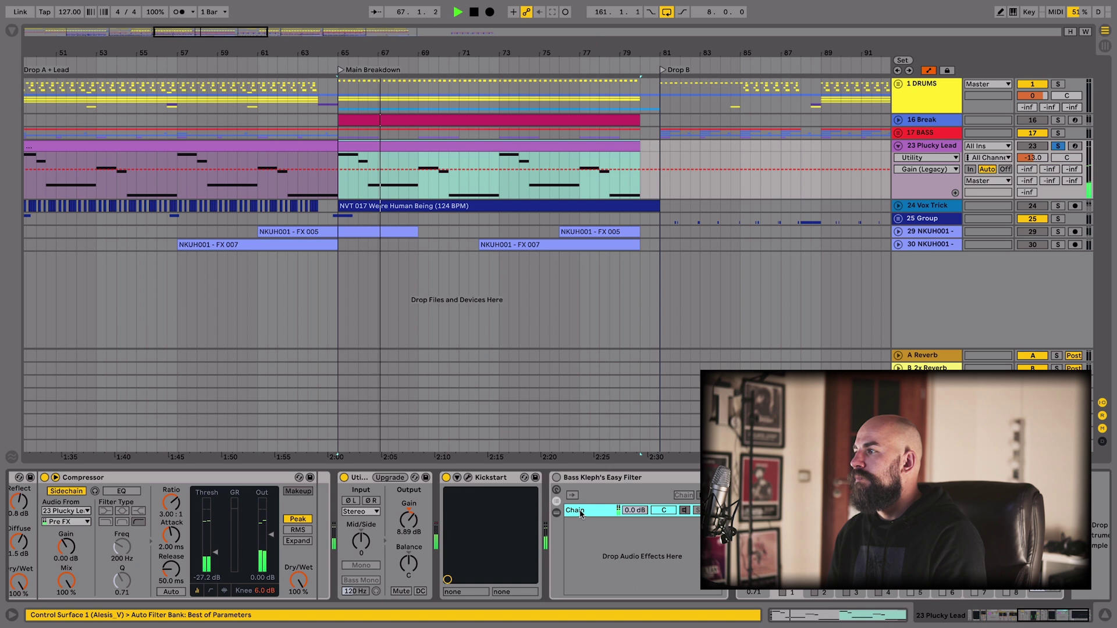
scroll(437, 524, right, 5)
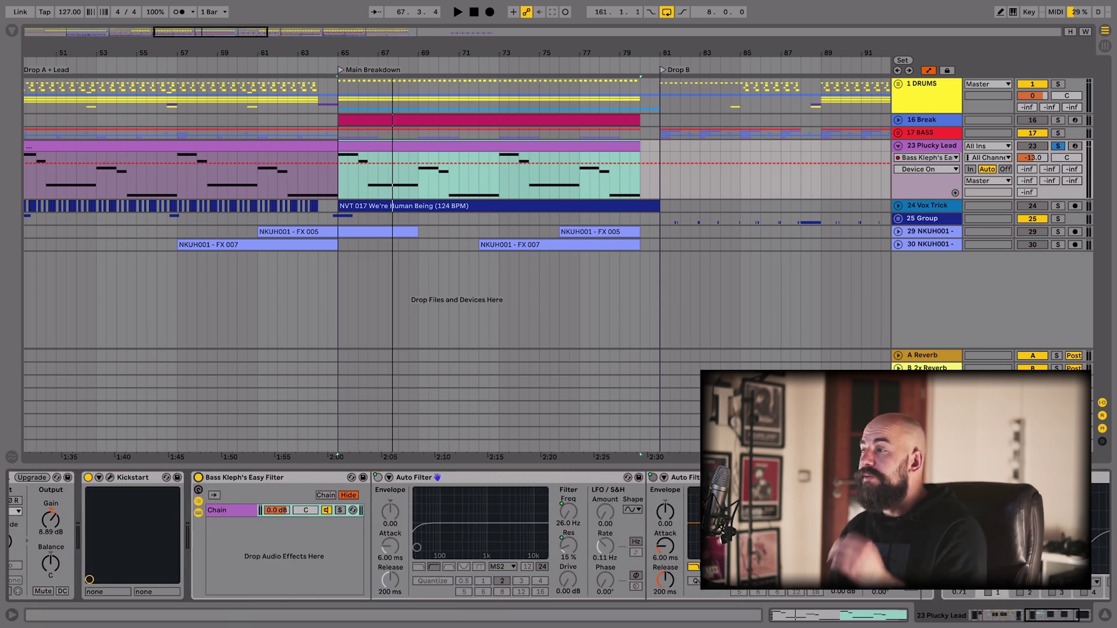
key(space)
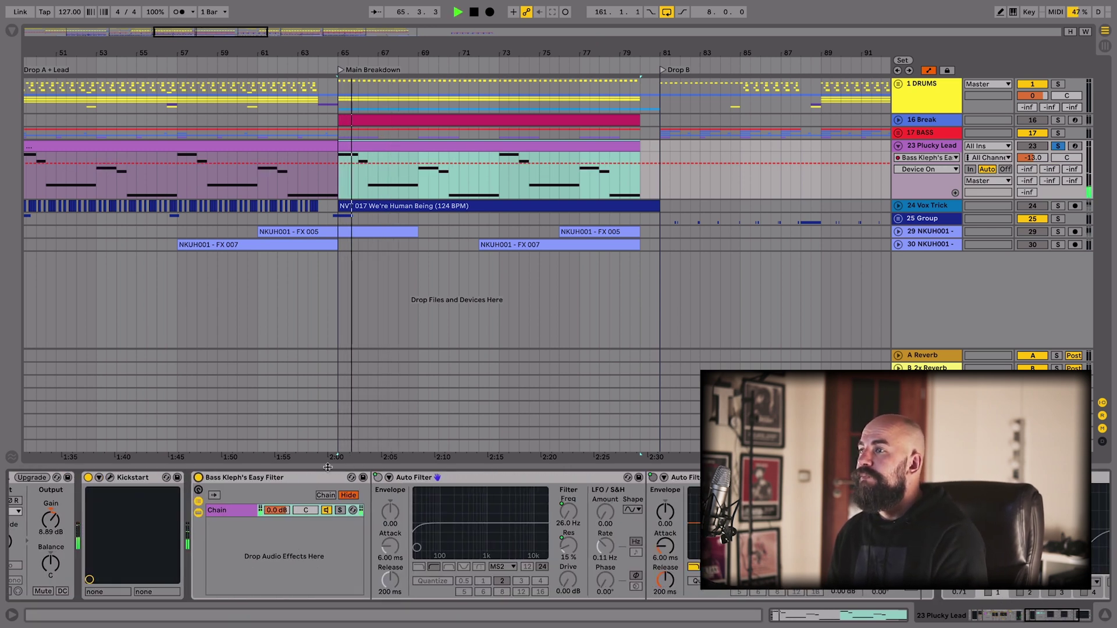
Compare the lead with the Easy Filter off and on, and reduce the rack's display to its macro controls
click(300, 478)
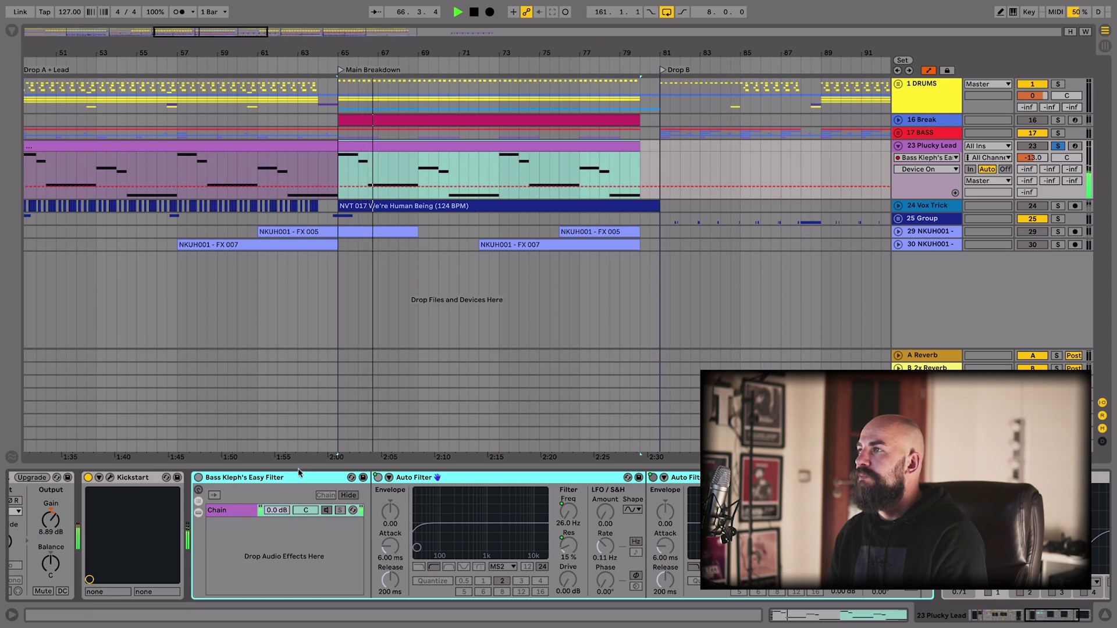
click(926, 158)
click(918, 291)
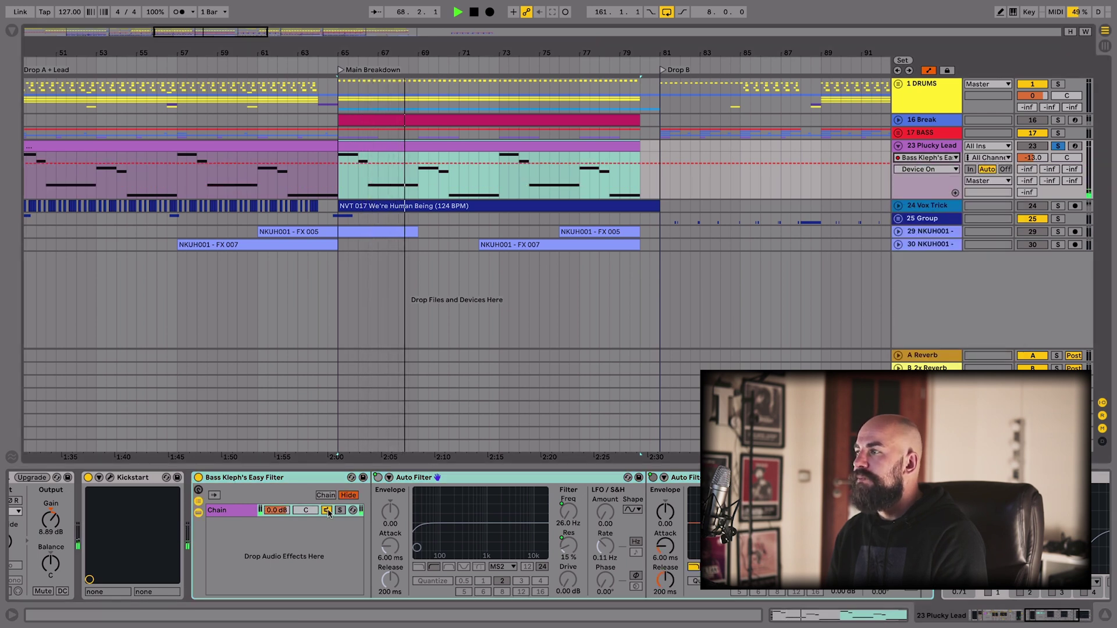
click(197, 503)
click(199, 501)
click(199, 490)
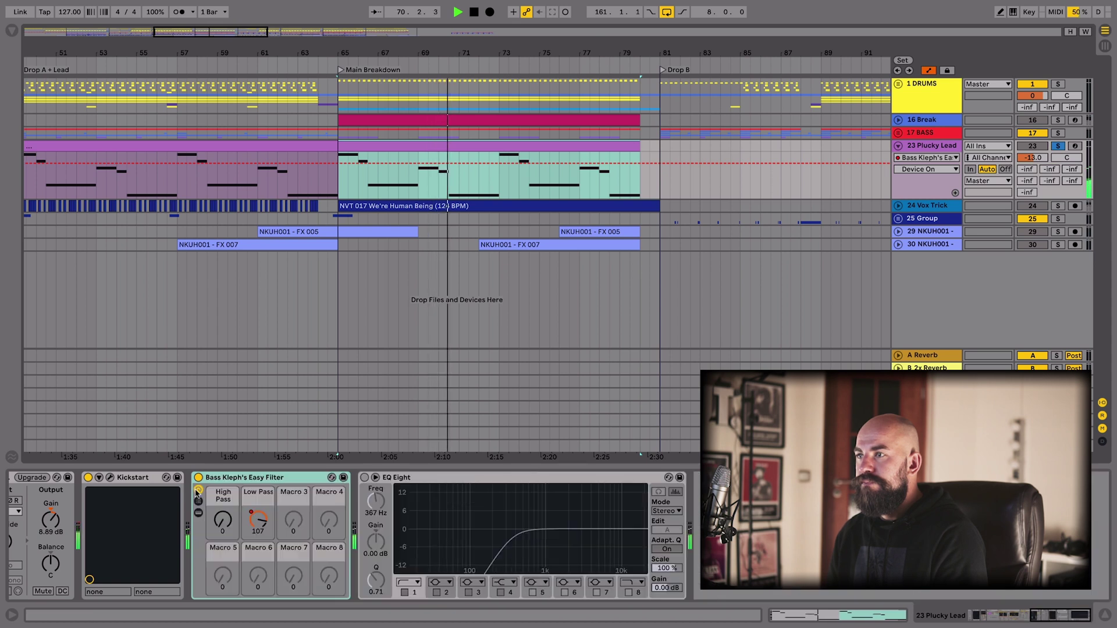
Show the Easy Filter's Low Pass automation across the Main Breakdown and turn on the EQ Eight with filter band 1 active
click(257, 519)
click(480, 169)
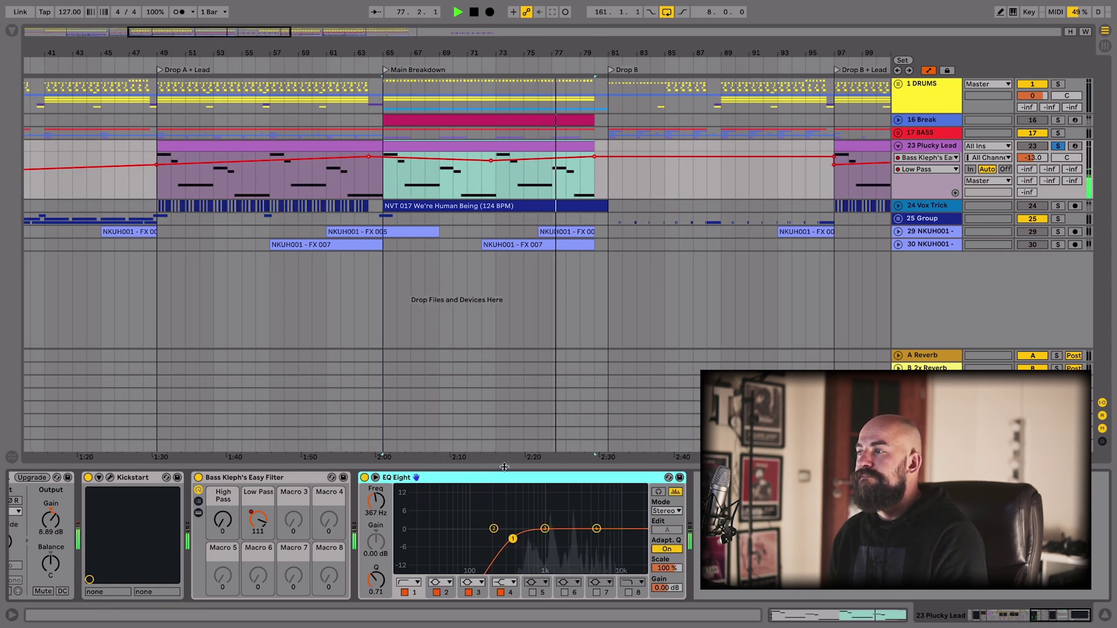
click(401, 593)
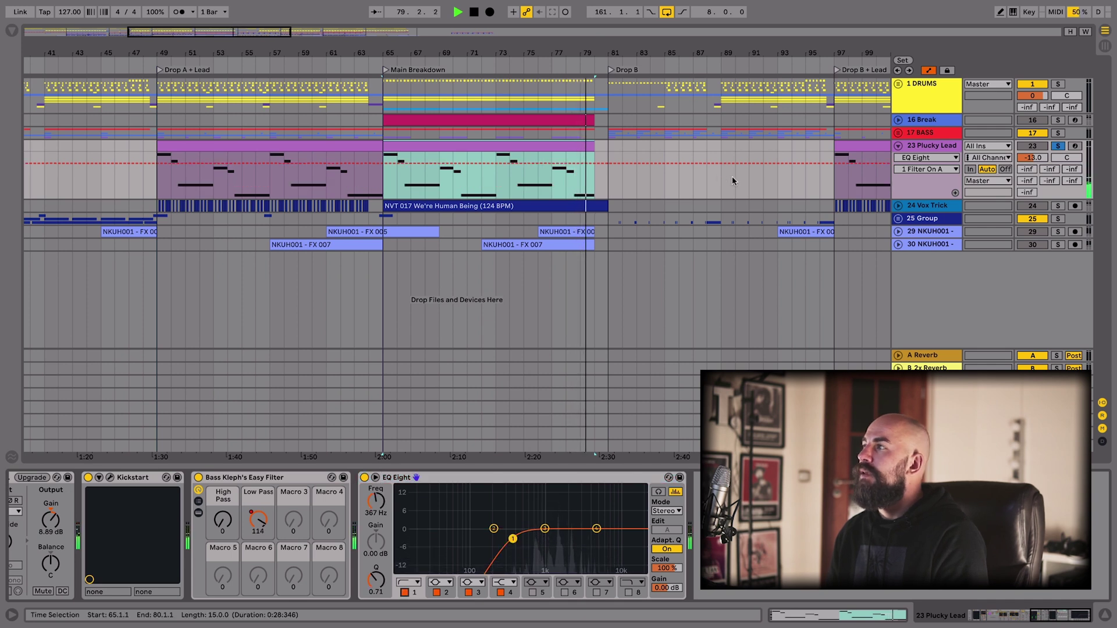
Stop the lead's playback, collapse the Plucky Lead track, and expand the Vox Trick track to show its vocal clips and automation
key(space)
click(898, 145)
click(919, 132)
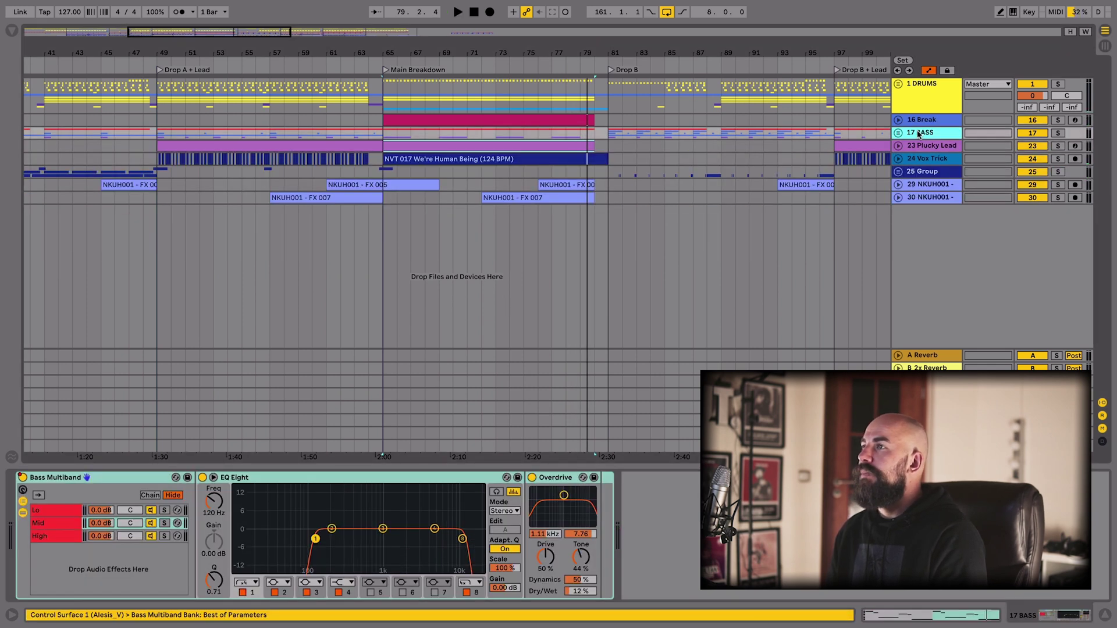
click(934, 158)
click(898, 158)
click(497, 179)
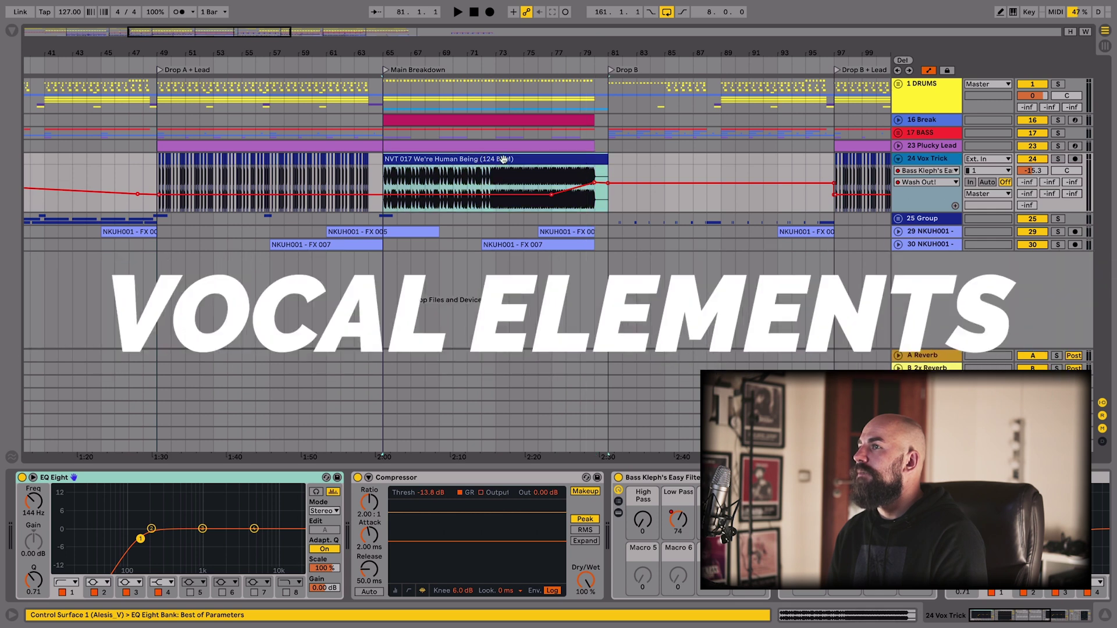
Play the soloed vocal clip at bar 104 on the 26 Vox track, and return to the Drop B + Lead section
click(162, 276)
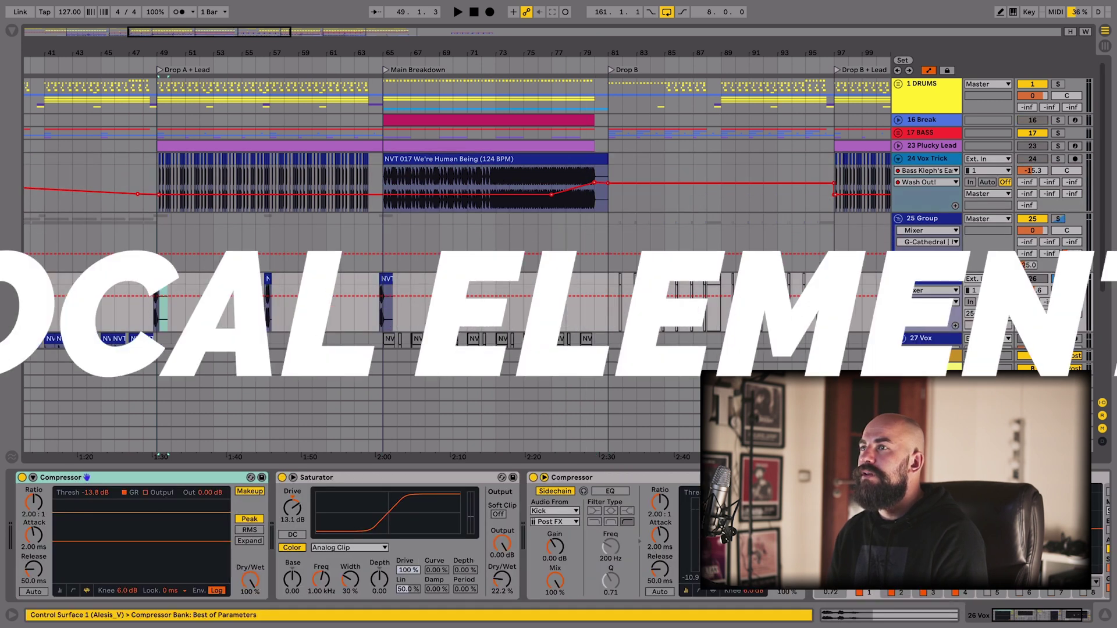
scroll(162, 275, up, 3)
click(420, 272)
key(space)
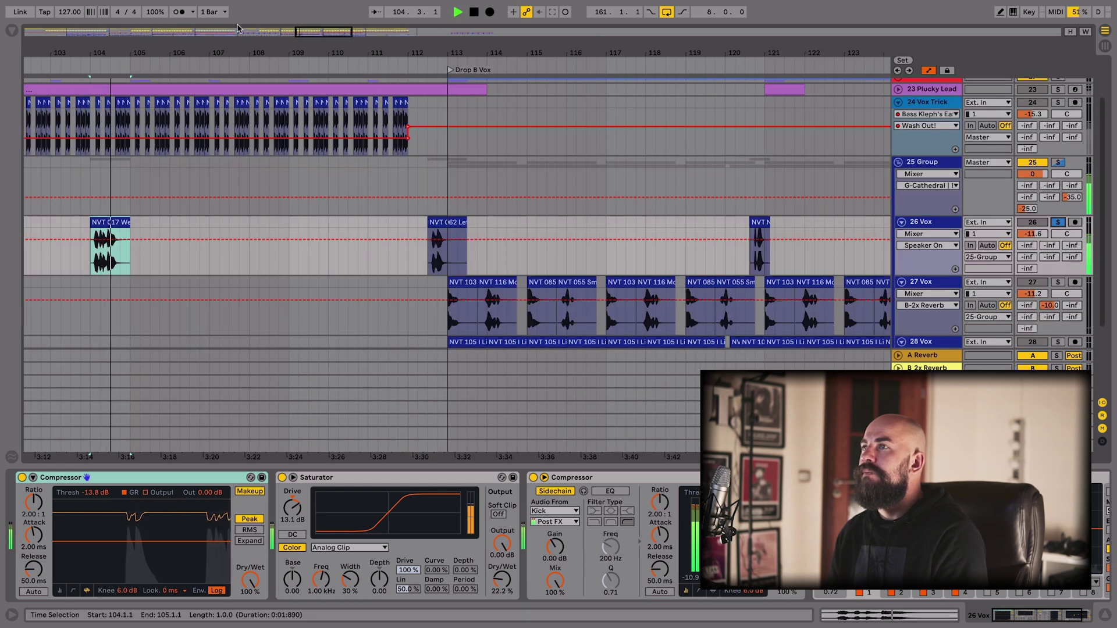
scroll(709, 233, left, 10)
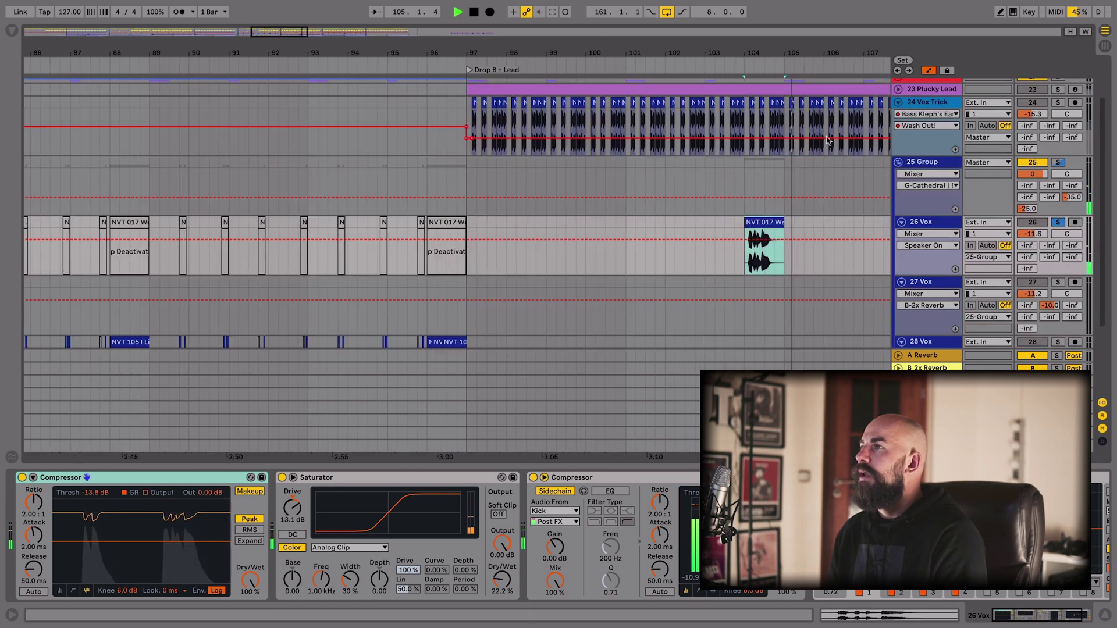
key(space)
scroll(696, 198, up, 1)
click(696, 198)
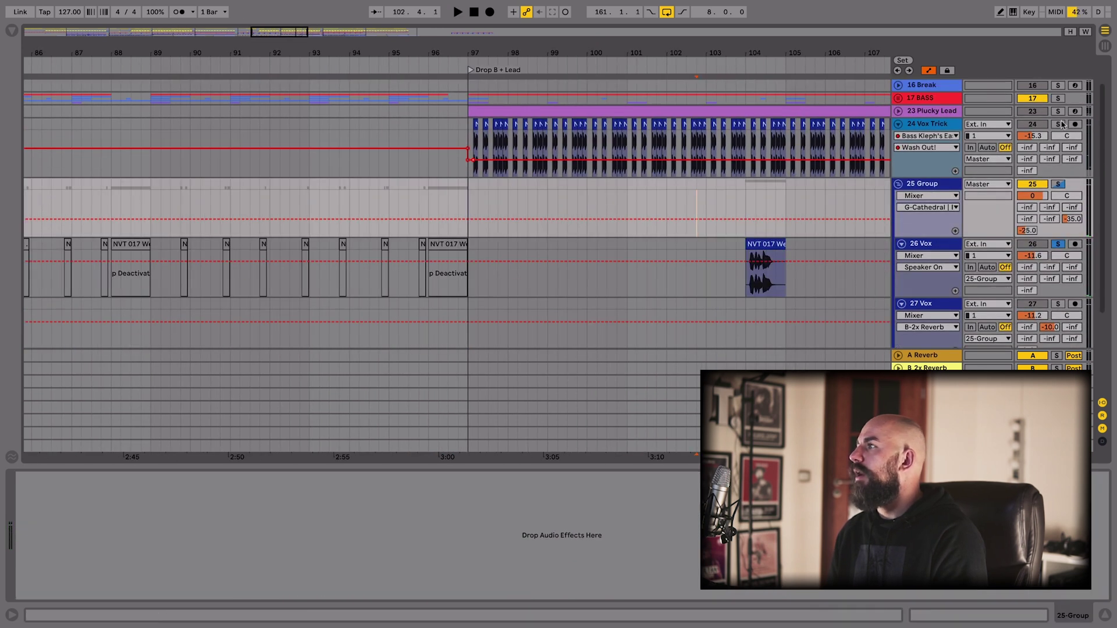
Solo the Vox Trick track and play its chopped vocal, with the clips around bar 104 shown close up
click(919, 122)
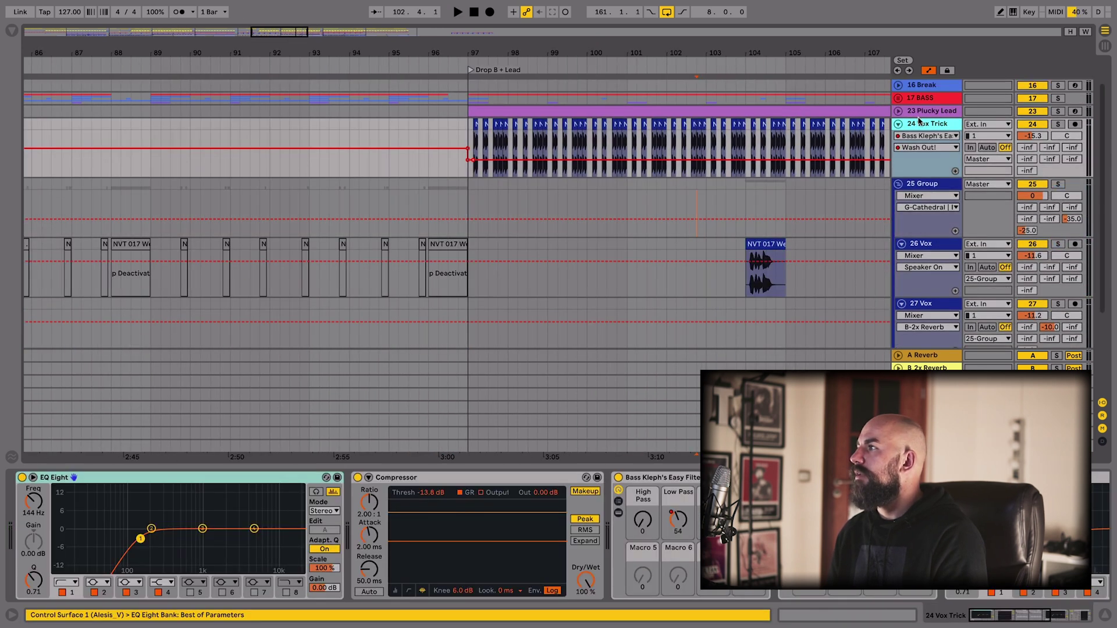
click(1057, 124)
key(space)
drag(508, 47, 754, 125)
key(space)
Try lengthening a Vox Trick vocal chop in bar 104, play it, and undo the edits
drag(420, 124, 115, 112)
key(space)
key(ctrl+z)
key(space)
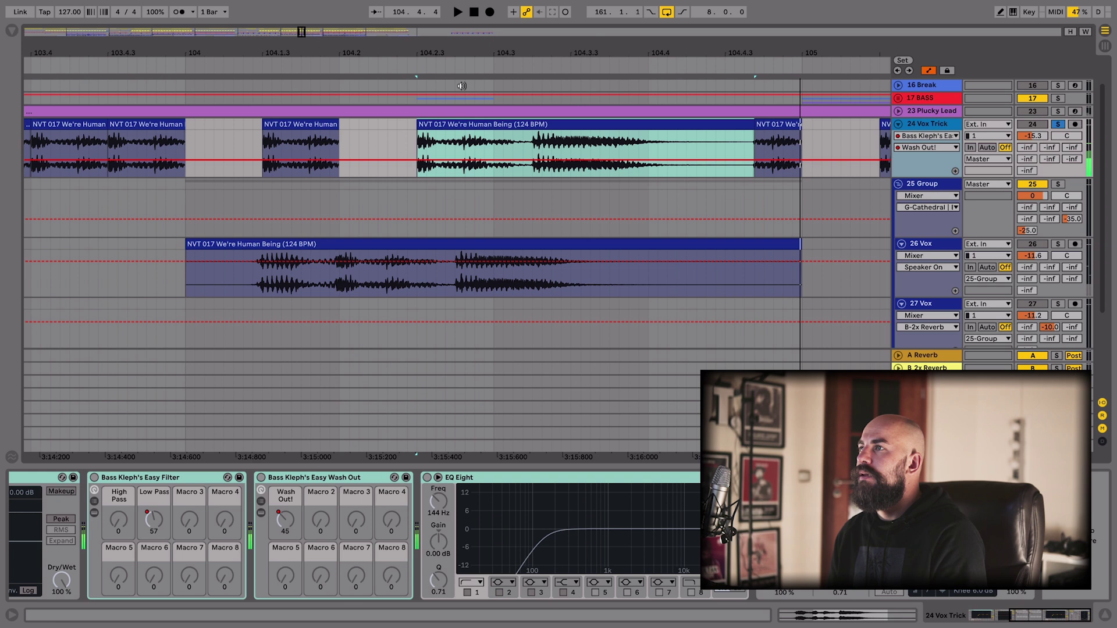
key(ctrl+z)
key(space)
Locate the long Vox Trick vocal clip in the Main Breakdown and play it from around bar 73
drag(498, 53, 559, 9)
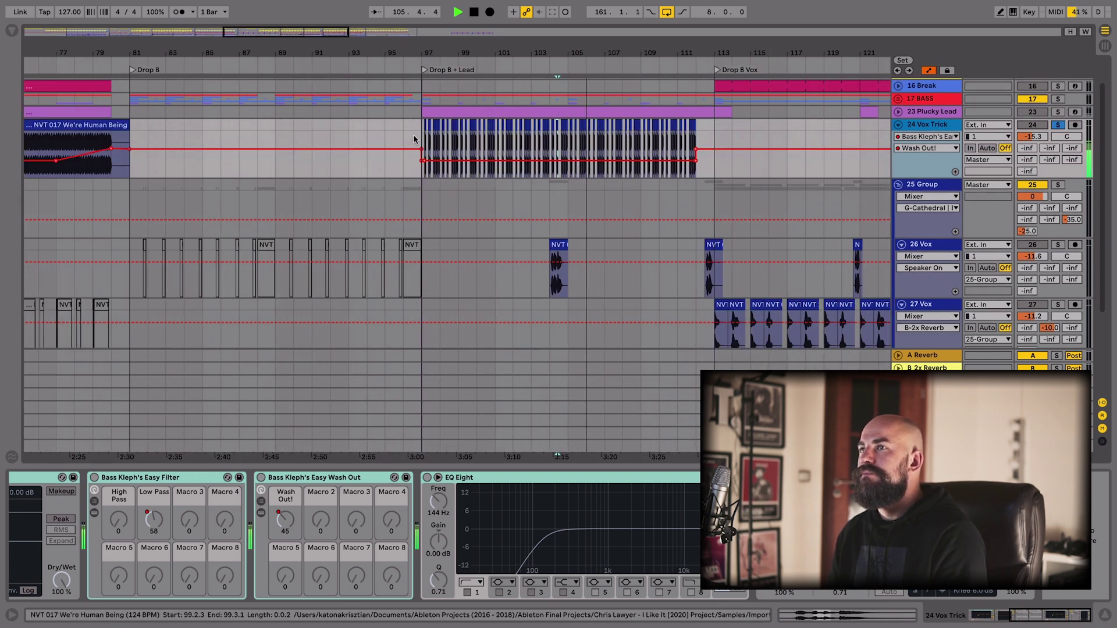
click(420, 143)
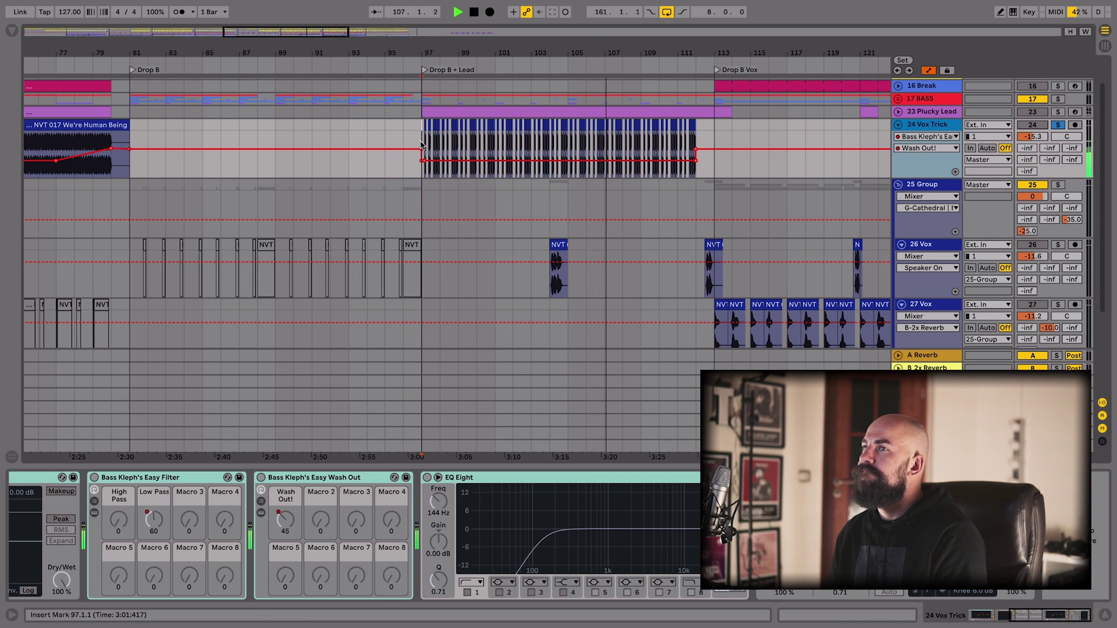
scroll(417, 143, left, 10)
key(space)
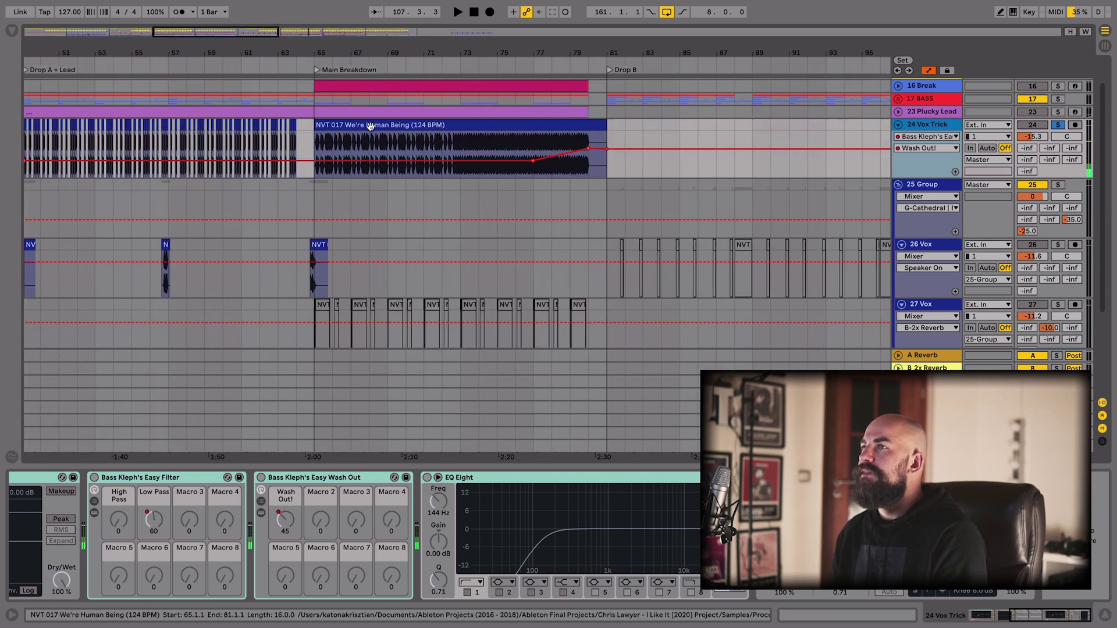
click(359, 124)
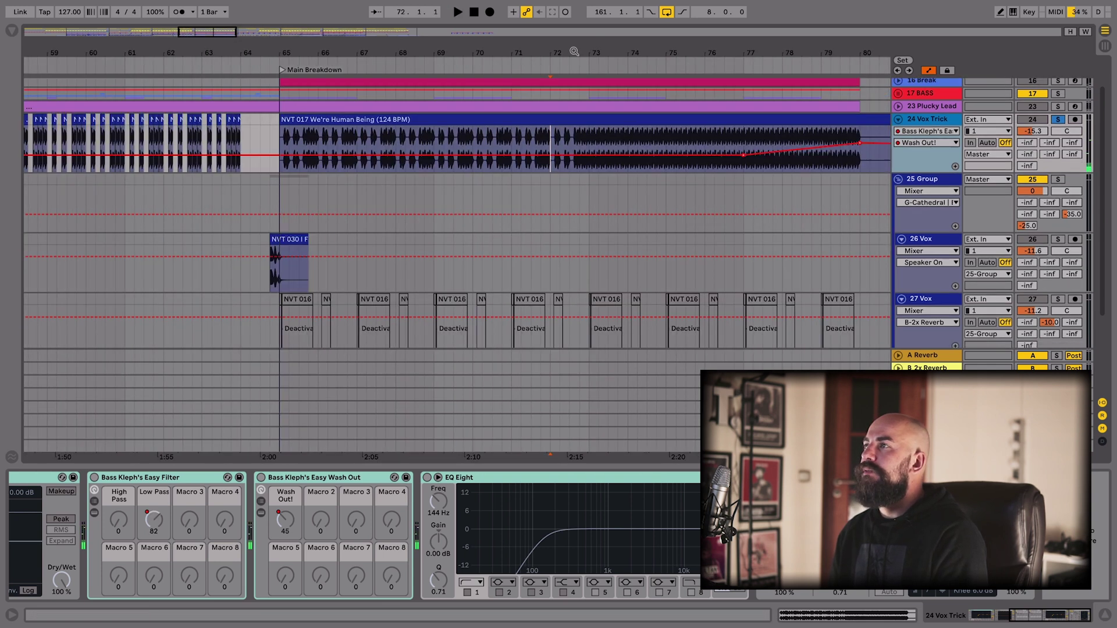
drag(572, 52, 563, 102)
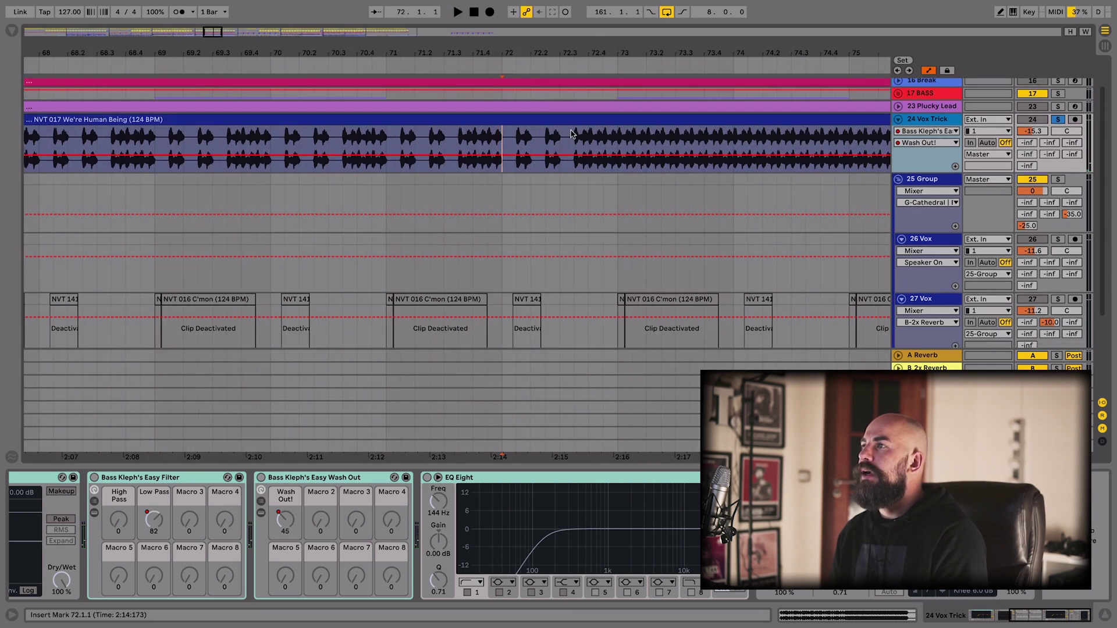
key(space)
drag(580, 50, 387, 50)
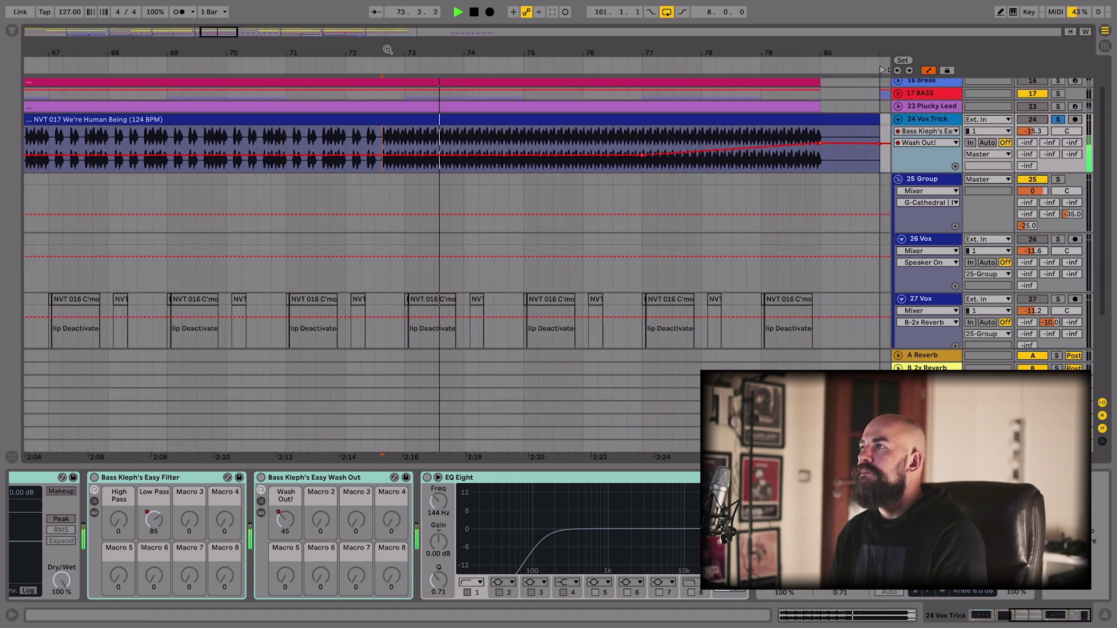
key(space)
Turn on the first EQ Eight and the Compressor in the Vox Trick effects chain
double_click(511, 120)
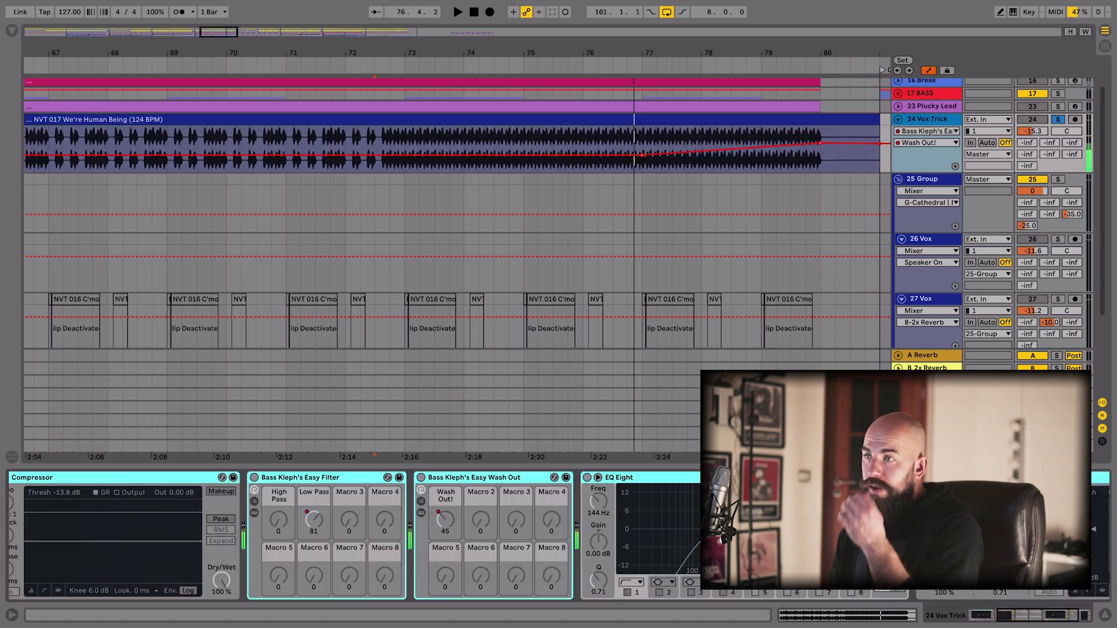
scroll(408, 528, left, 5)
click(188, 476)
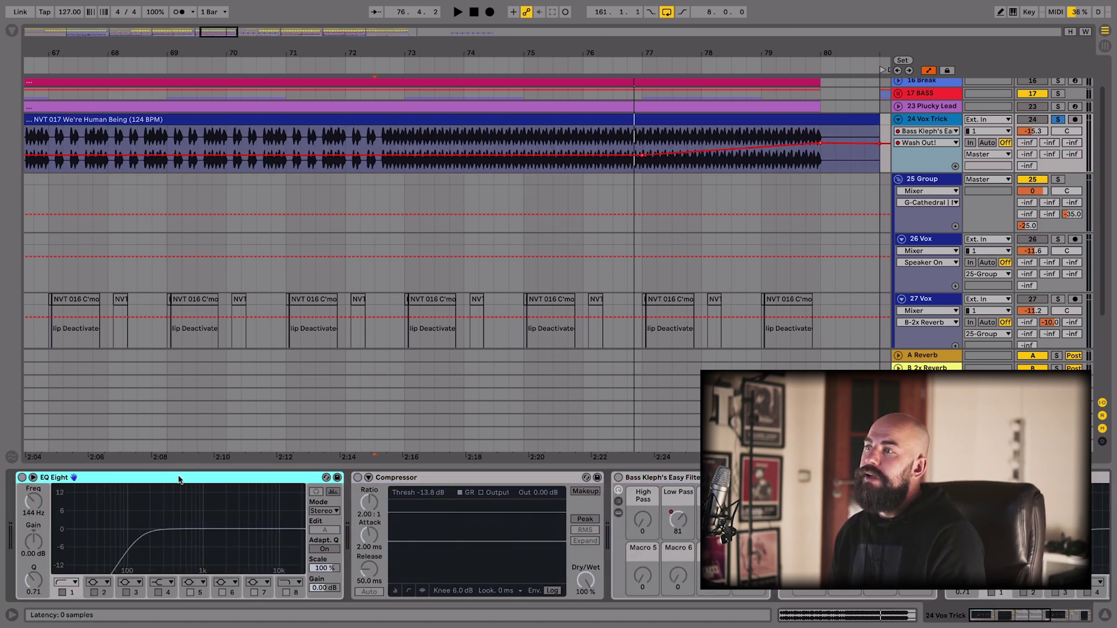
key(0)
click(448, 477)
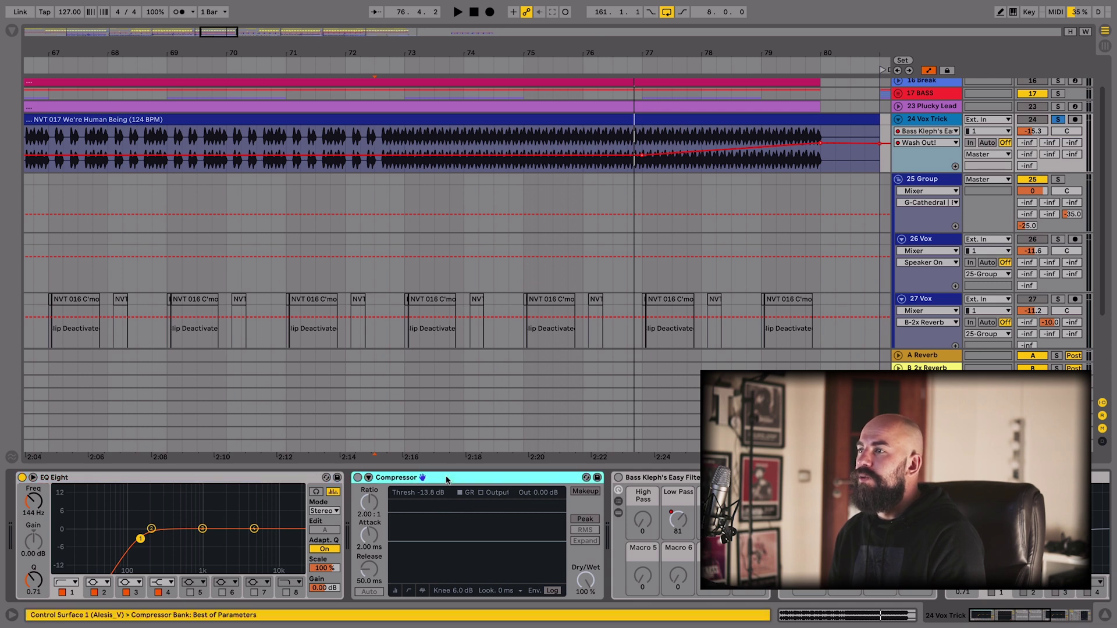
key(0)
Turn on Bass Kleph's Easy Filter, show its Low Pass automation, and play the vocal from Drop A + Lead
click(657, 477)
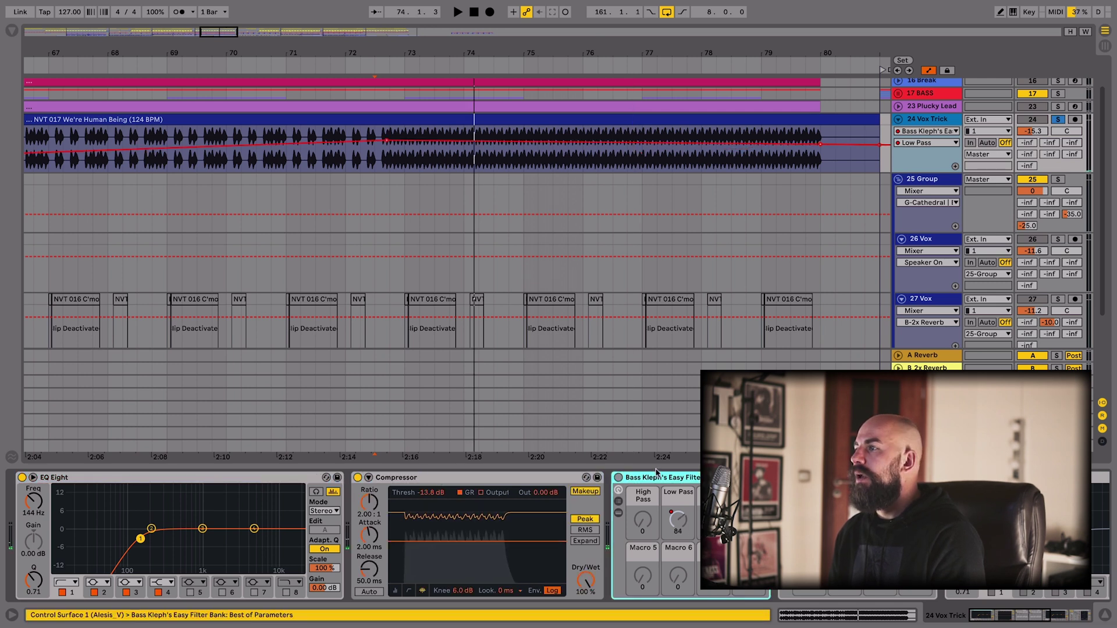
key(0)
drag(489, 53, 183, 122)
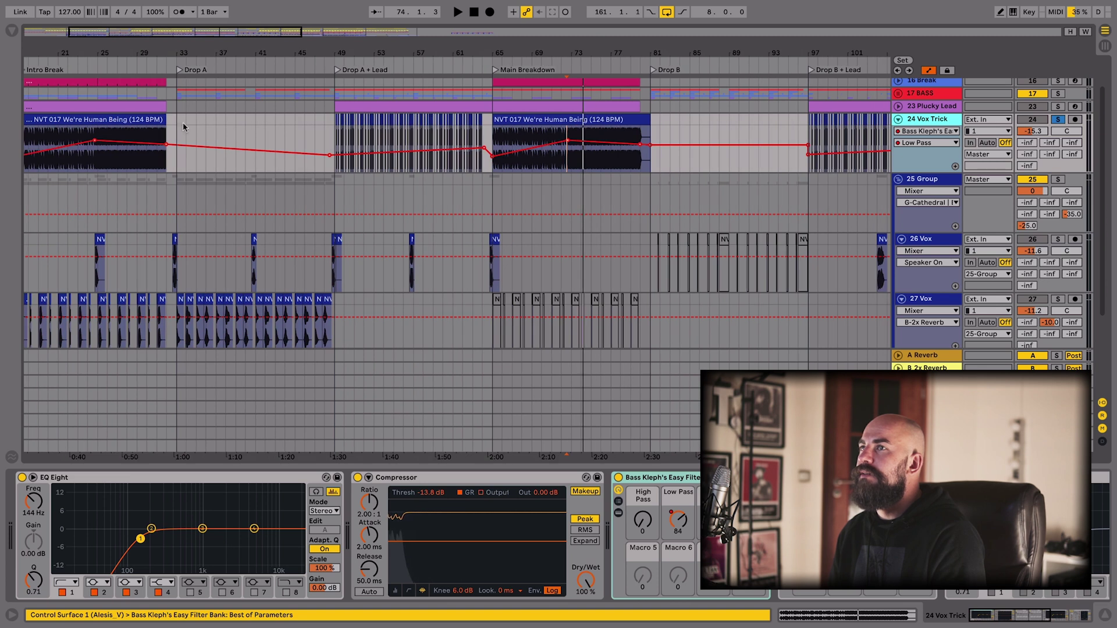
scroll(182, 123, left, 5)
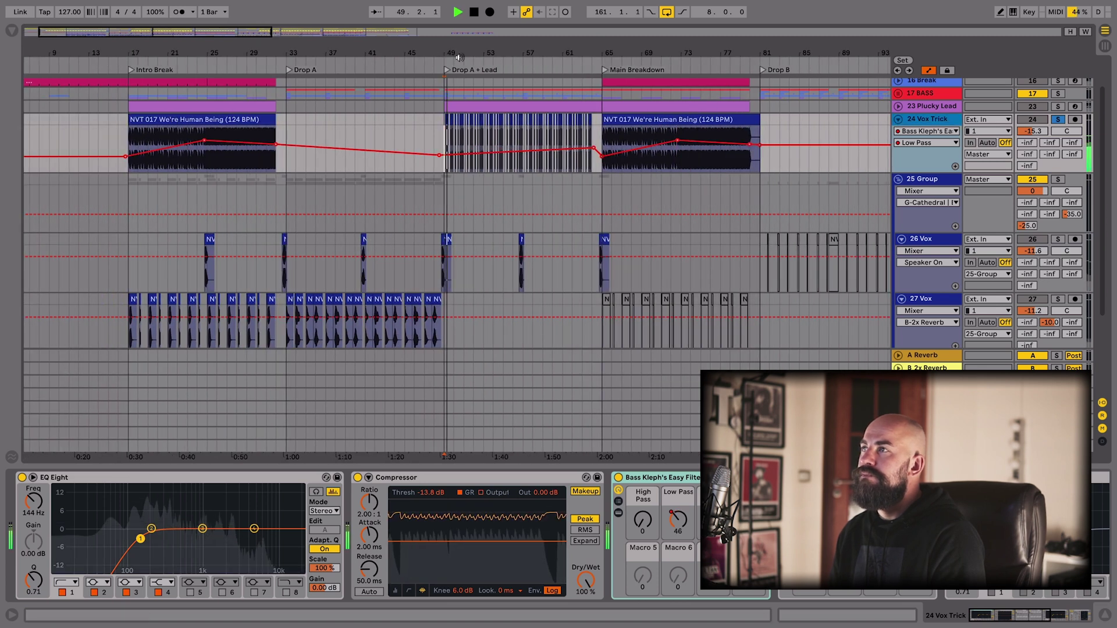
drag(459, 54, 347, 52)
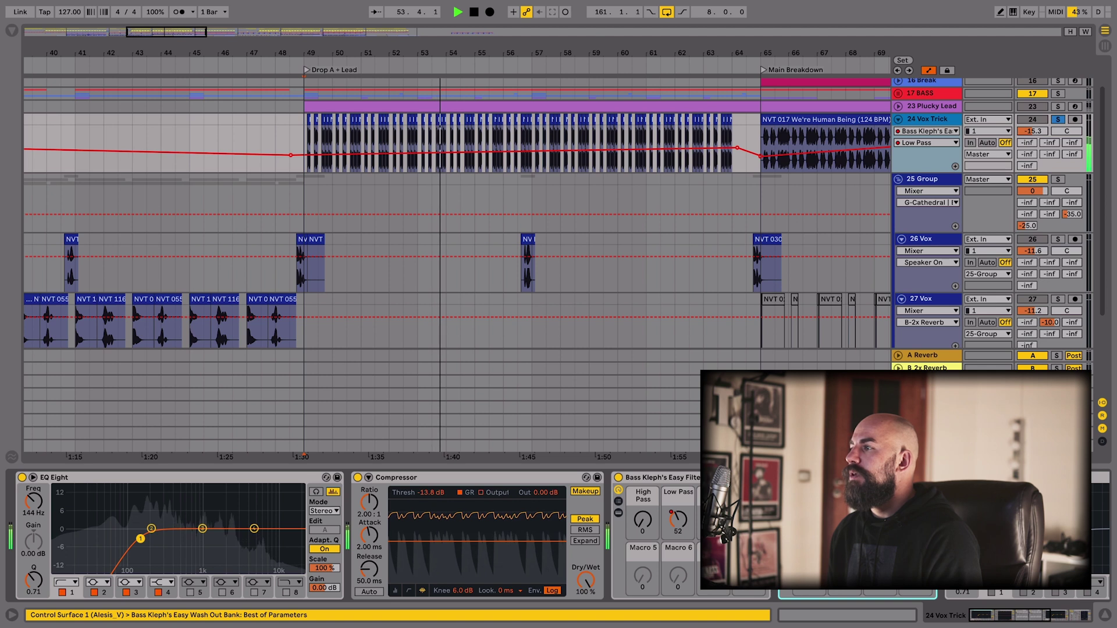
Examine the Wash Out! automation across the arrangement and play the Main Breakdown vocal from bar 73
drag(568, 51, 405, 51)
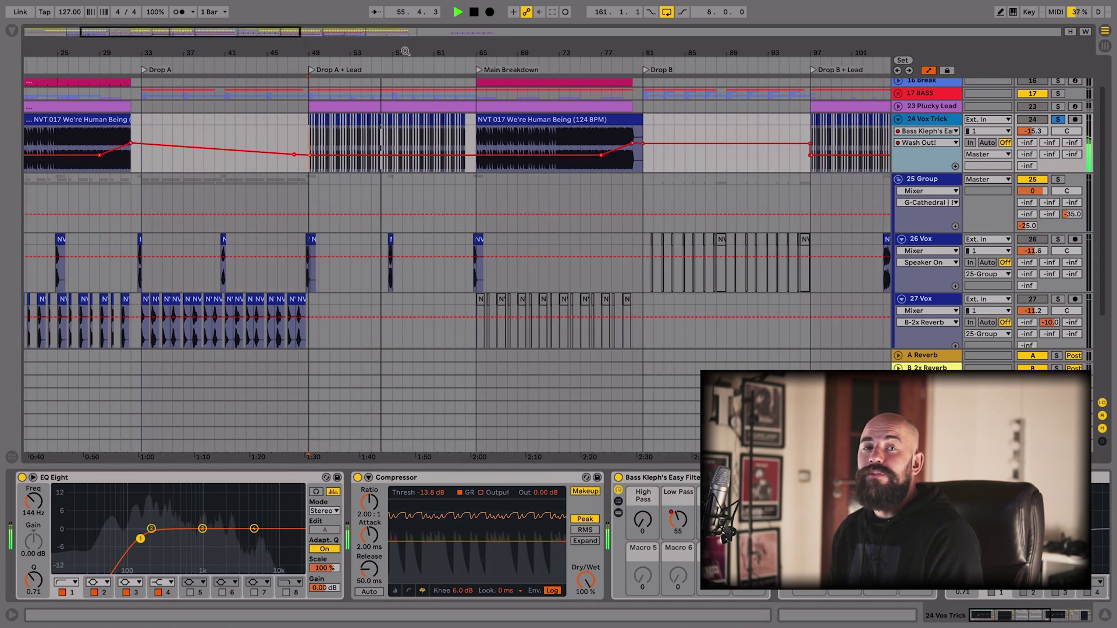
drag(515, 51, 618, 52)
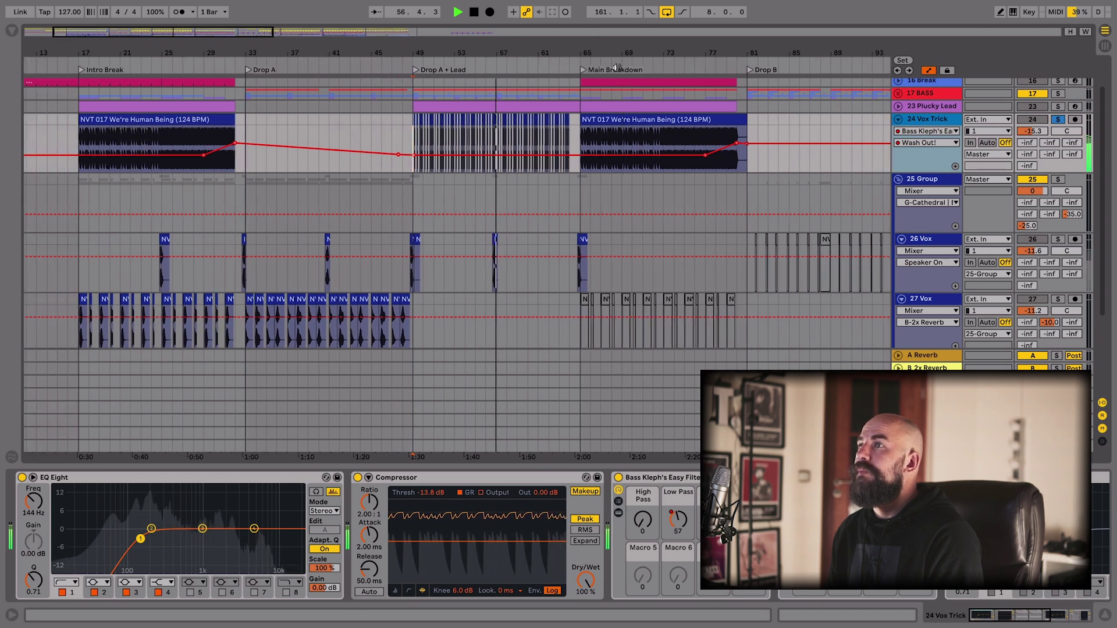
scroll(679, 112, right, 3)
click(590, 121)
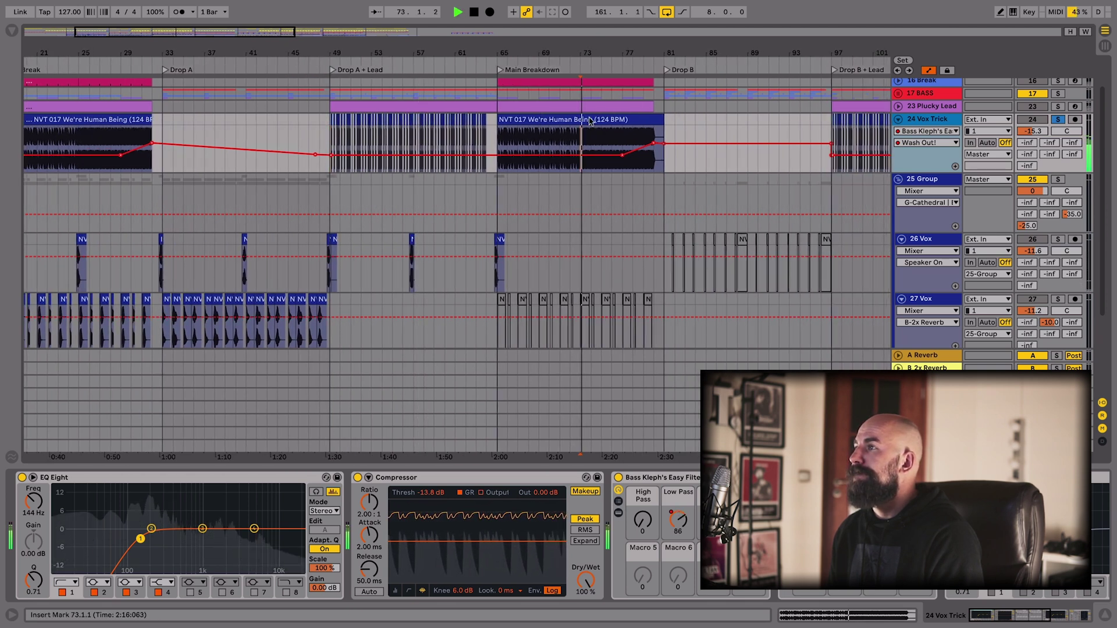
drag(603, 53, 538, 111)
key(space)
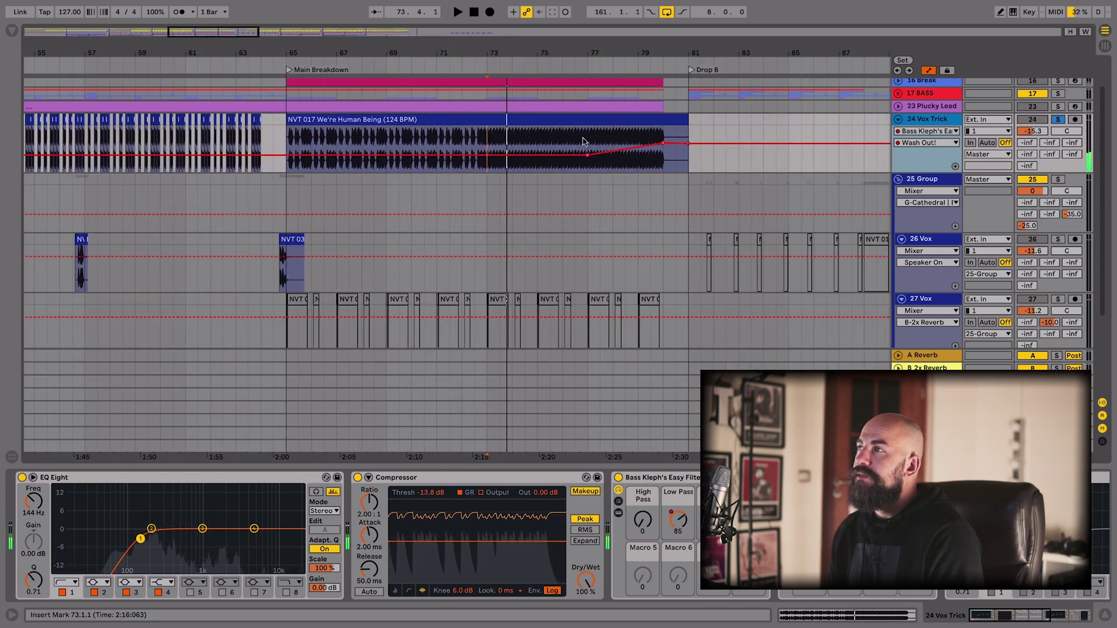
Select bars 77 to 80 of the Vox Trick clip, play the Wash Out! rise, and select the Easy Wash Out rack
drag(585, 139, 653, 142)
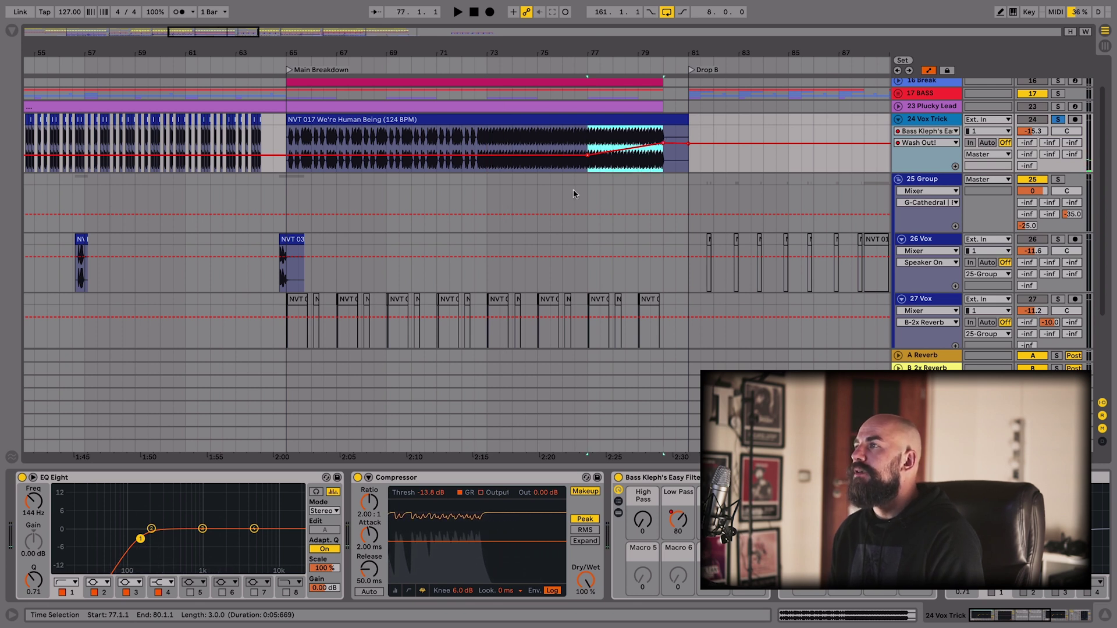
key(space)
drag(668, 51, 667, 110)
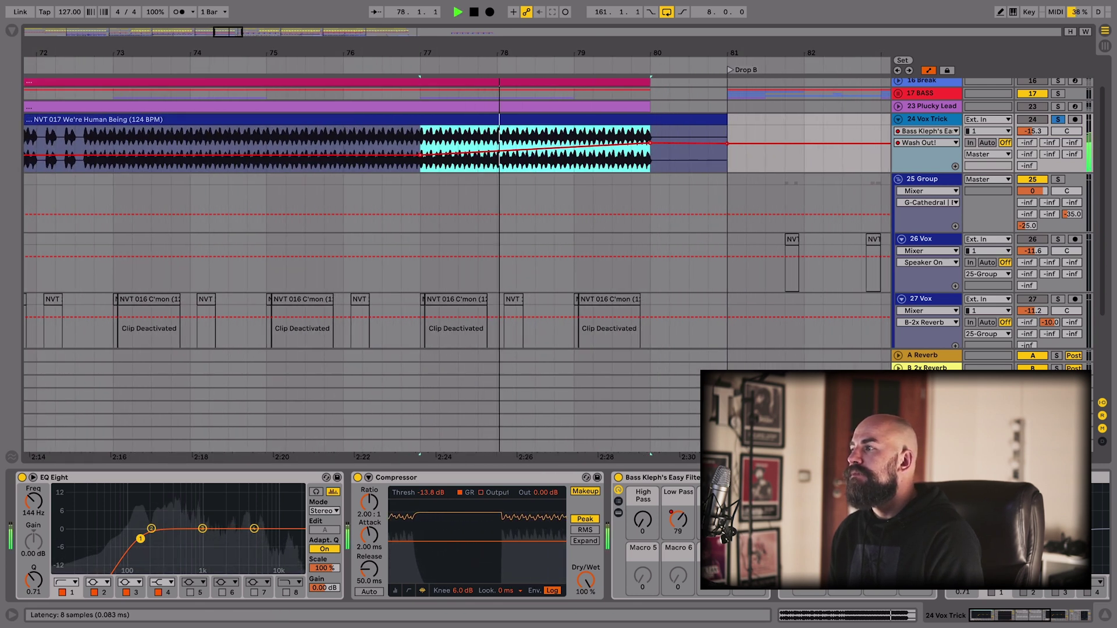
click(821, 478)
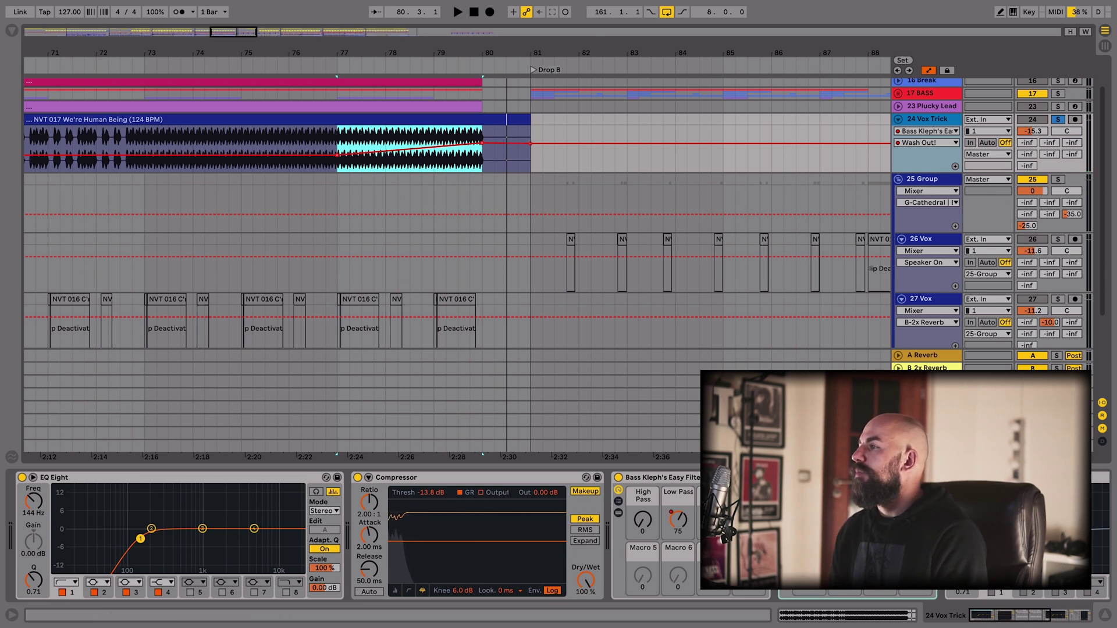
Turn on the EQ Eight after Easy Wash Out and compare the selected vocal with filter band 1 off and on
scroll(727, 535, right, 5)
click(728, 477)
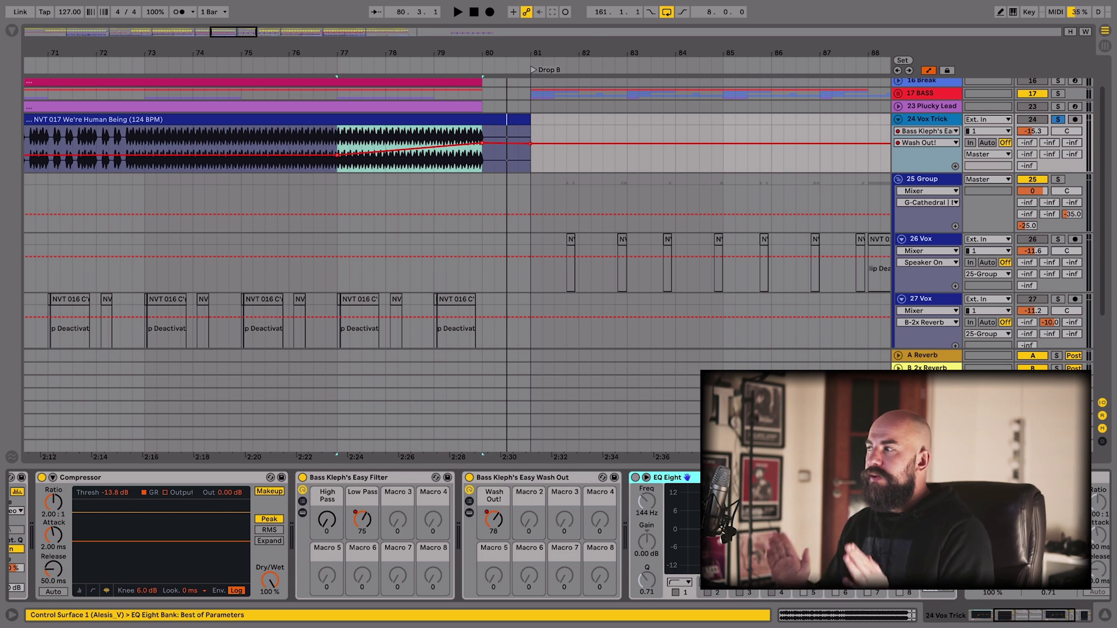
click(675, 593)
key(space)
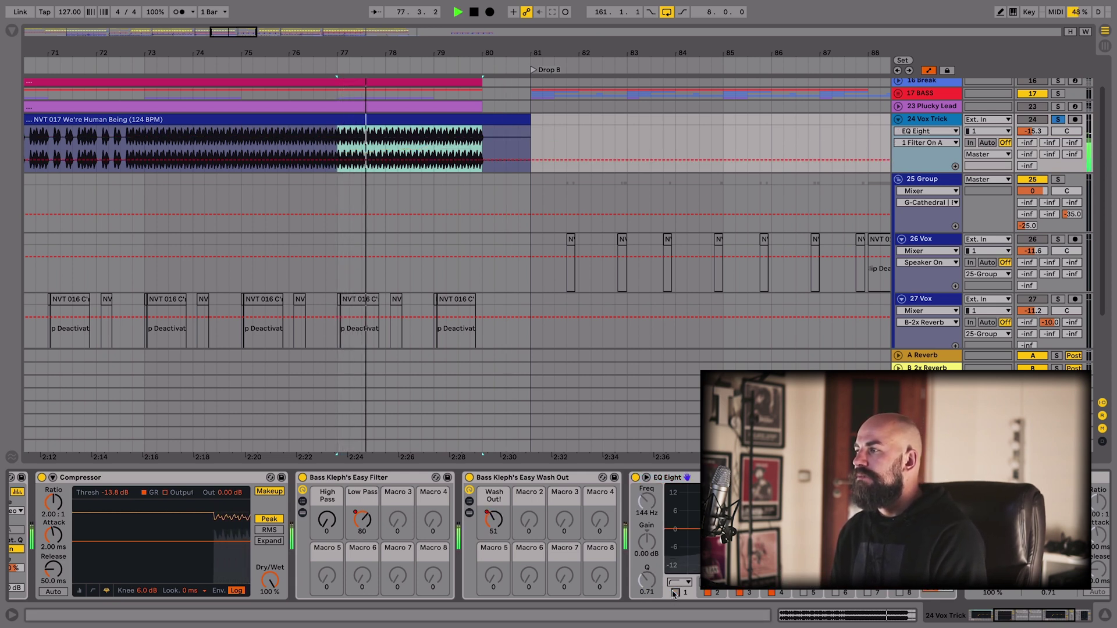
click(675, 592)
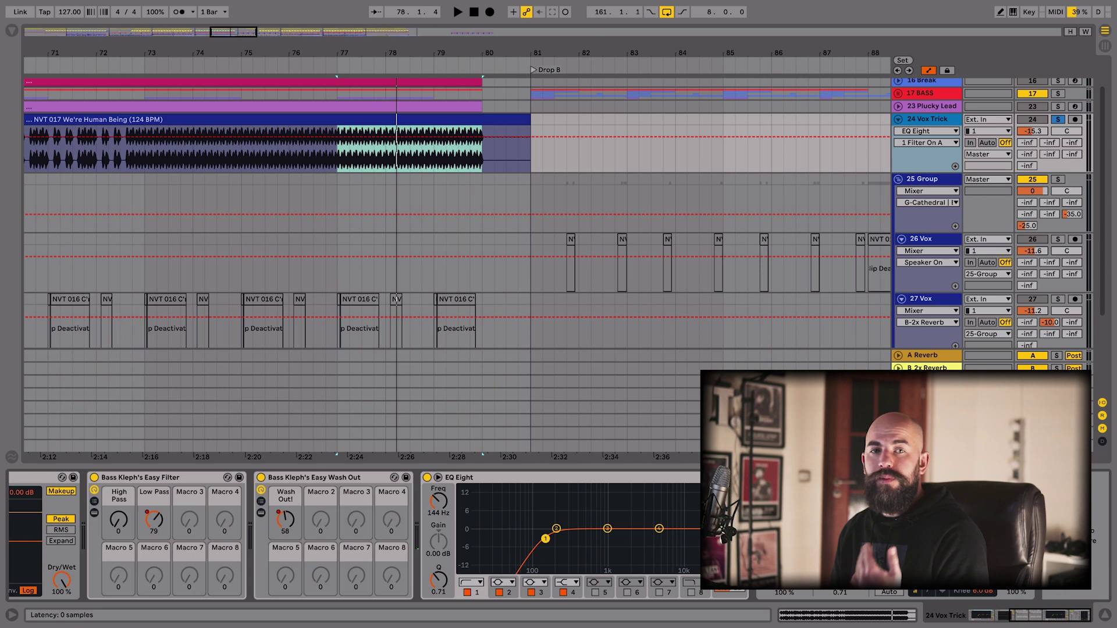
Expand the DRUMS group to view its tracks, and return to the vocal tracks by selecting 25 Group
scroll(502, 135, up, 2)
click(896, 85)
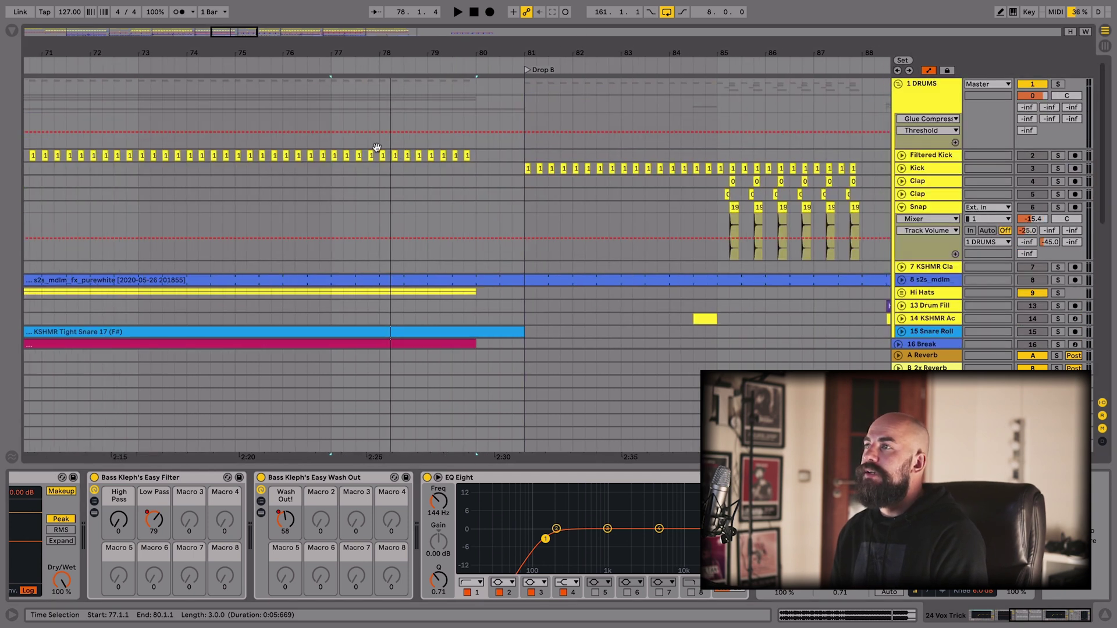
scroll(921, 254, down, 3)
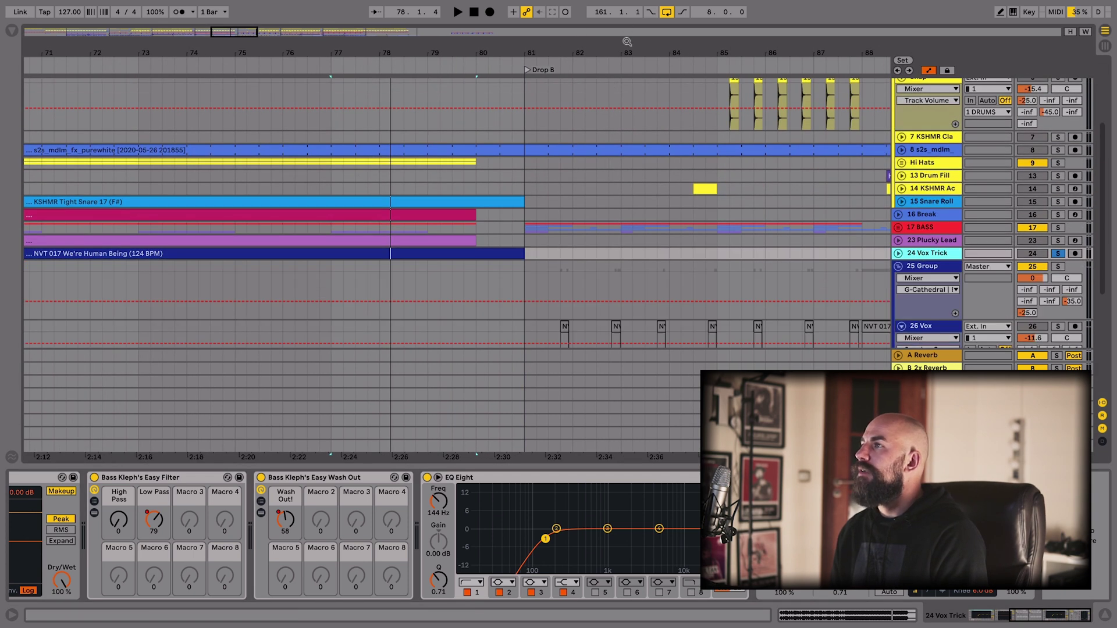
scroll(620, 146, down, 6)
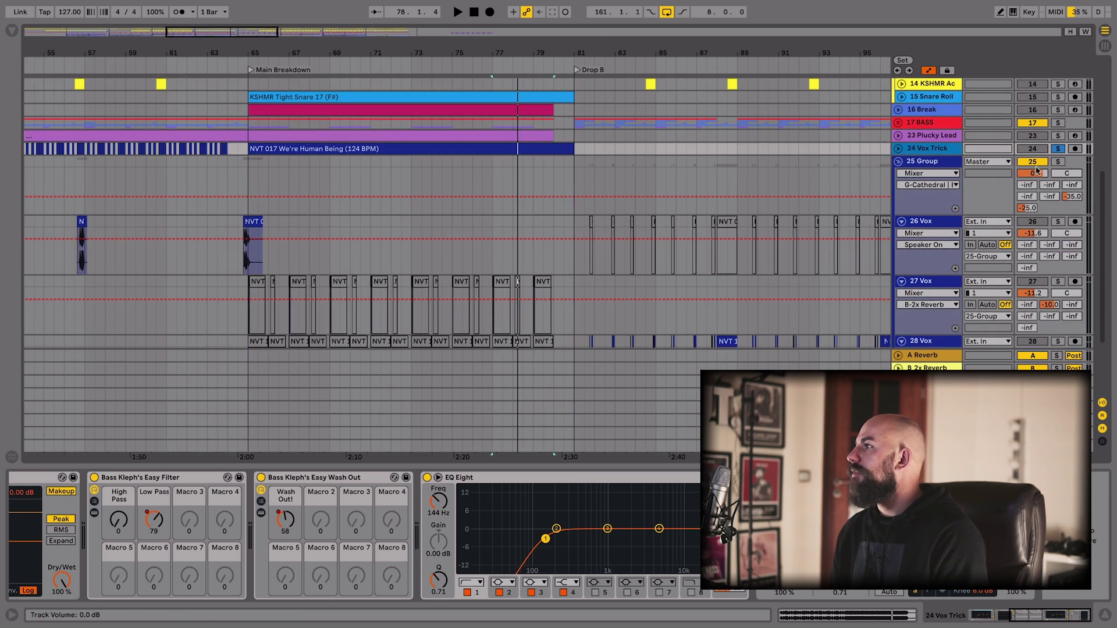
click(945, 164)
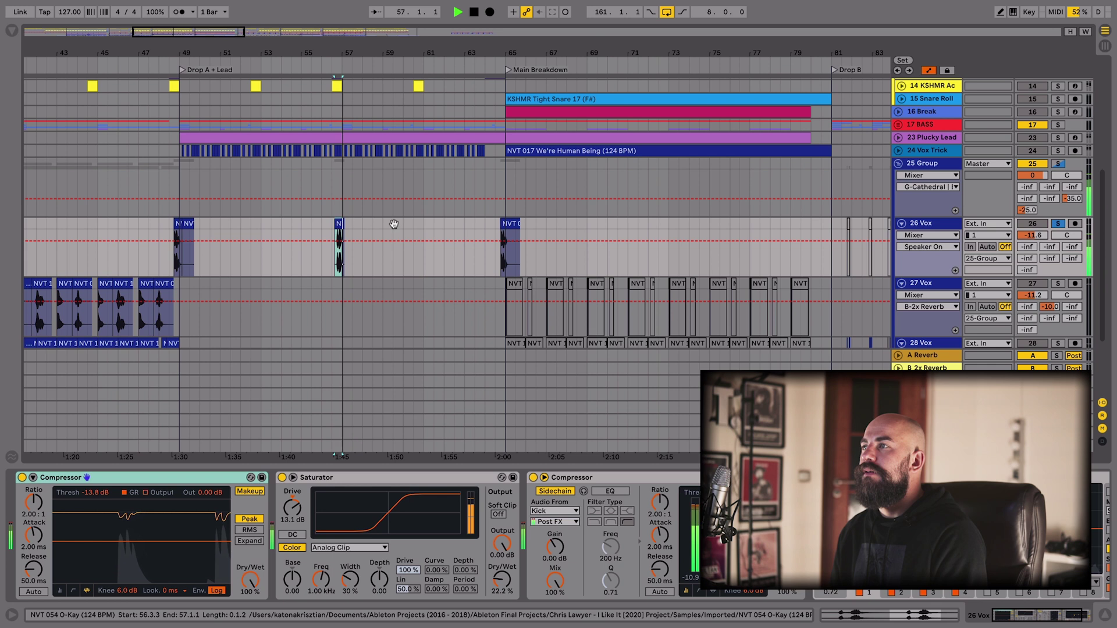
Solo the 27 Vox track, play it from the NVT 103 Bounce clip at bar 113, and add 28 Vox to the solo
key(plus)
key(plus)
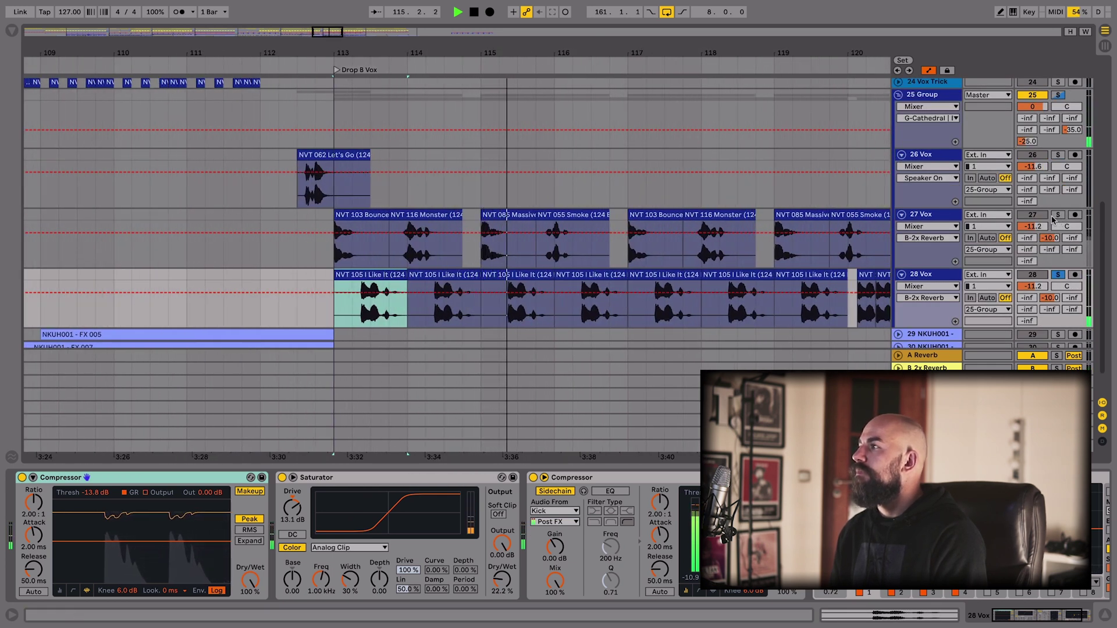
click(1058, 215)
click(357, 214)
key(space)
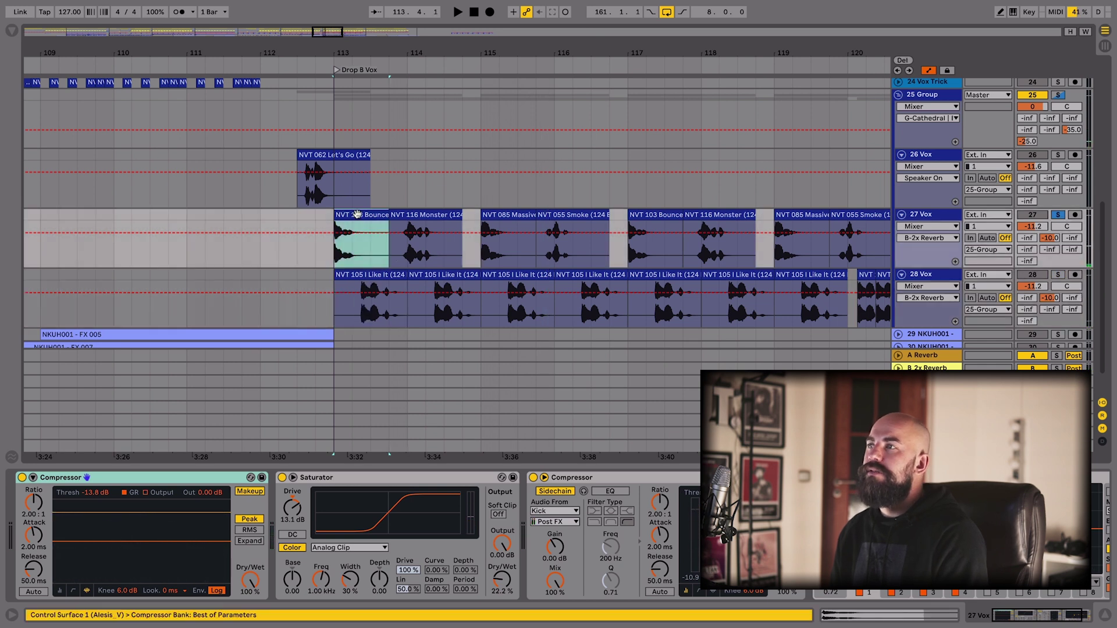
key(space)
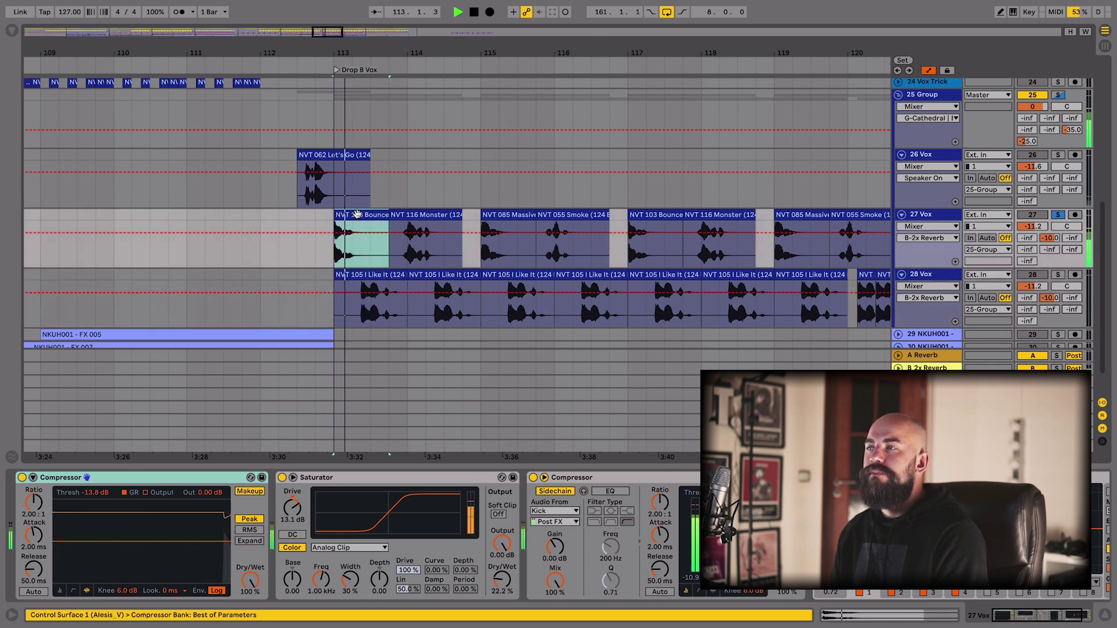
click(1057, 274)
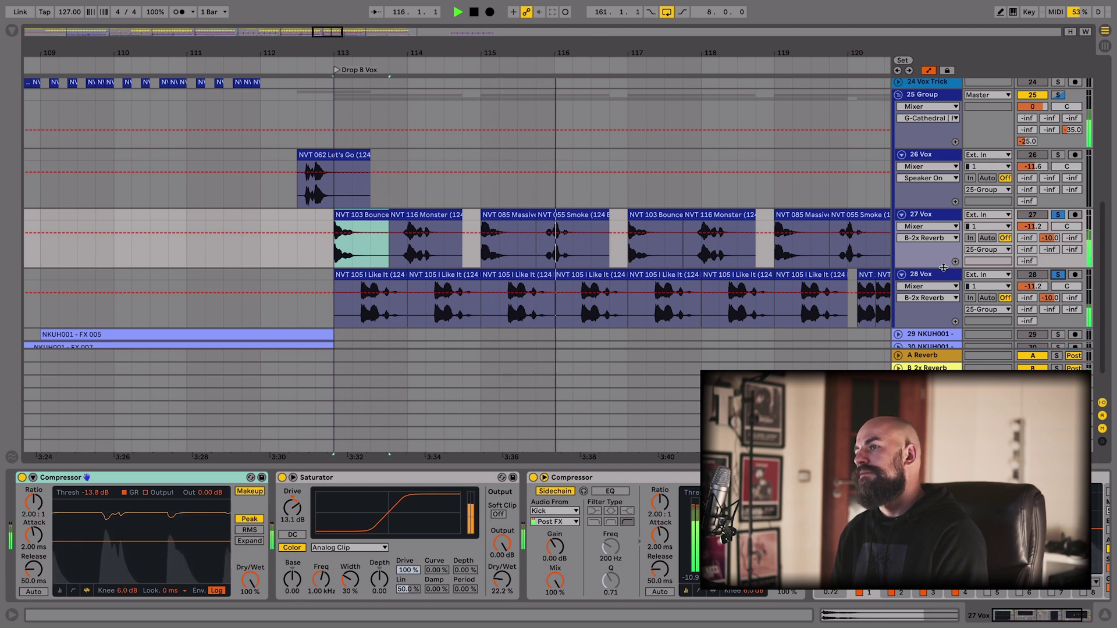
Rename 25 Group as VOCAL and select its send to the F-Ping return
double_click(922, 95)
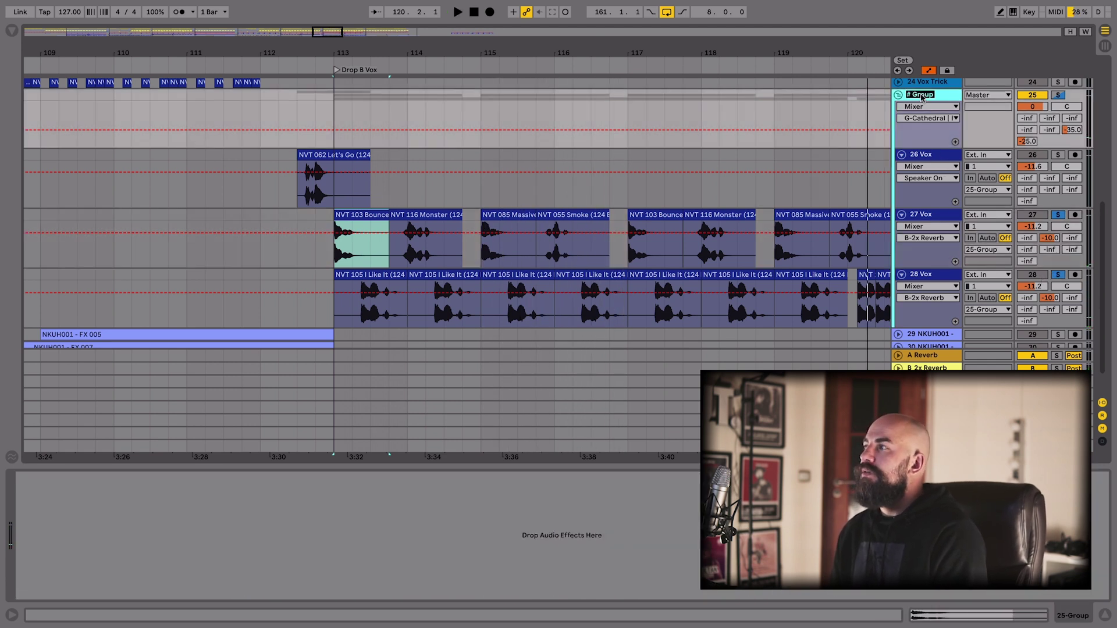
text(#)
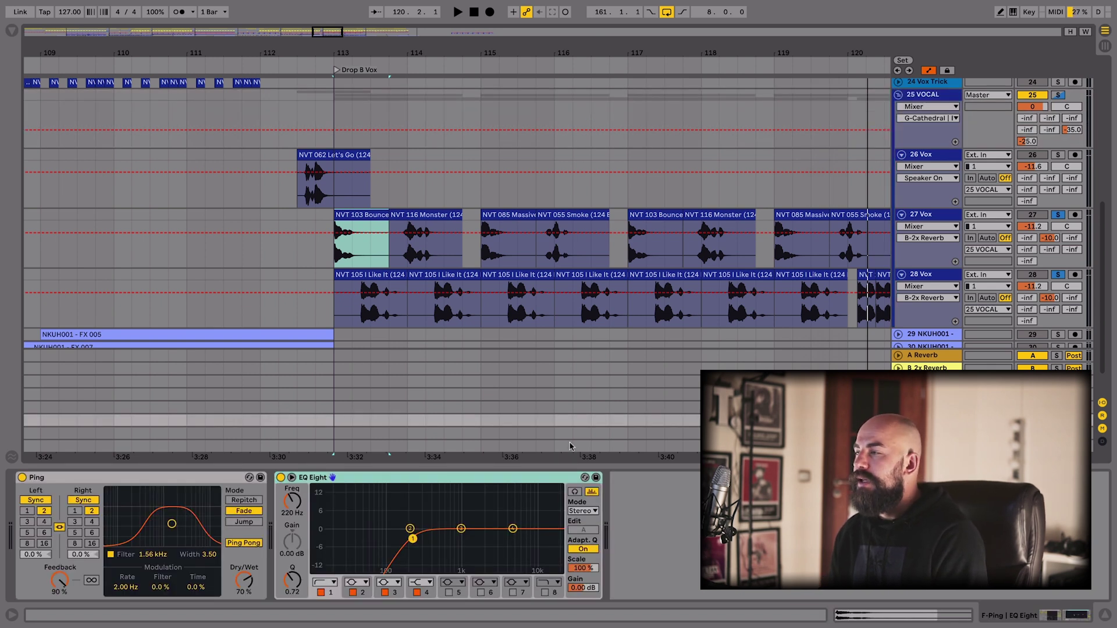
click(1068, 130)
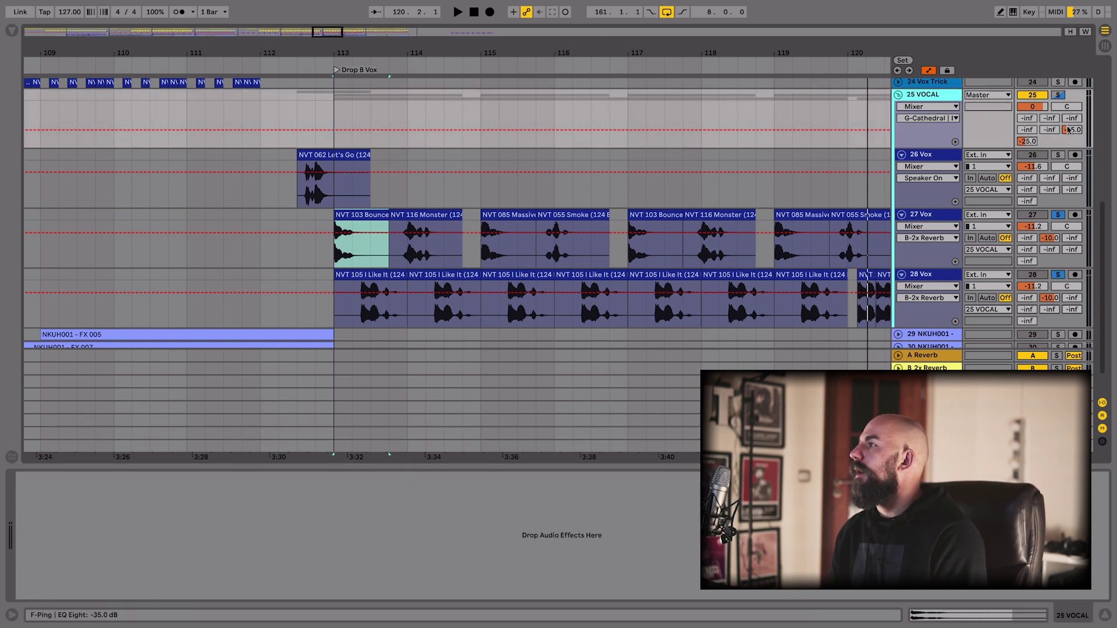
Select the individual vocal tracks in the VOCAL group in turn to view their device chains, ending on 28 Vox
click(931, 160)
click(926, 224)
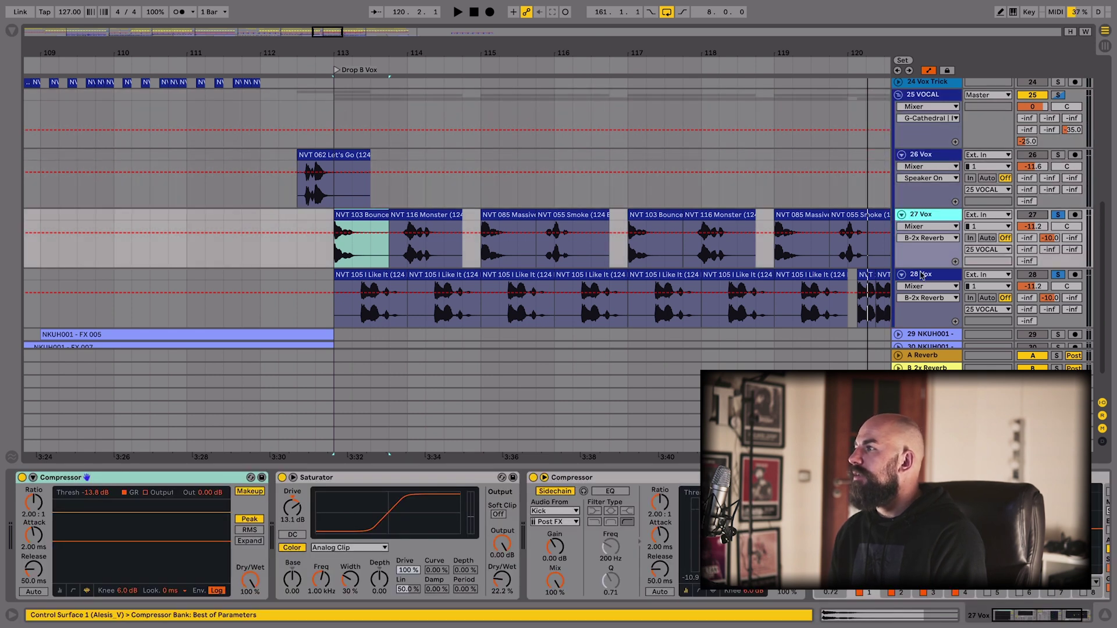
click(918, 285)
click(924, 270)
click(924, 273)
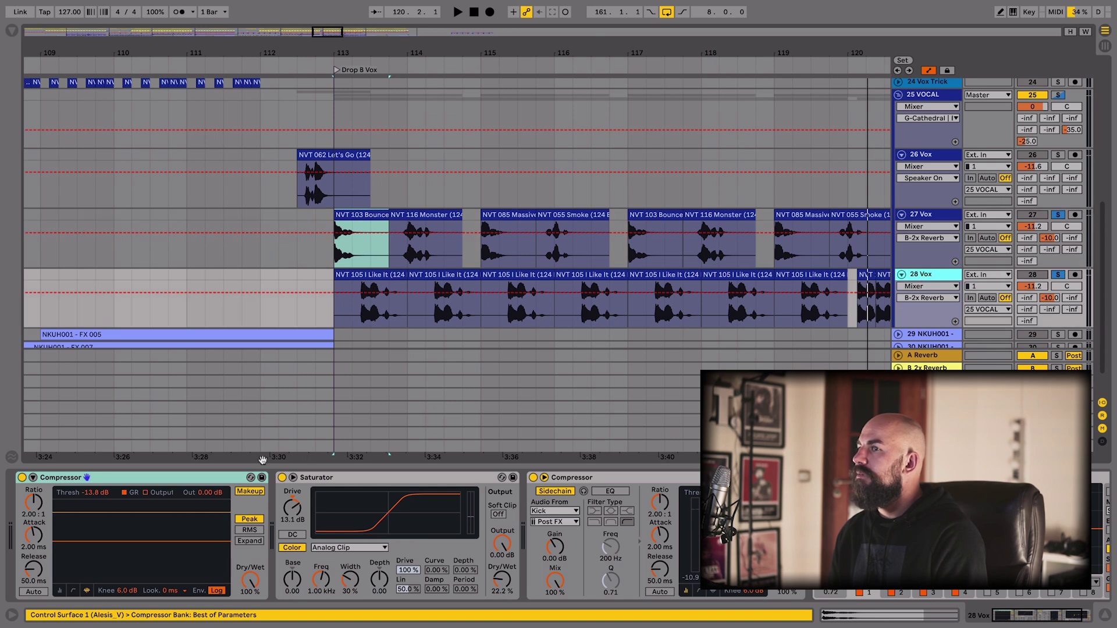
Compare 28 Vox with its Saturator, sidechain Compressor and EQ Eight bypassed and with the effects turned back on one by one
click(356, 476)
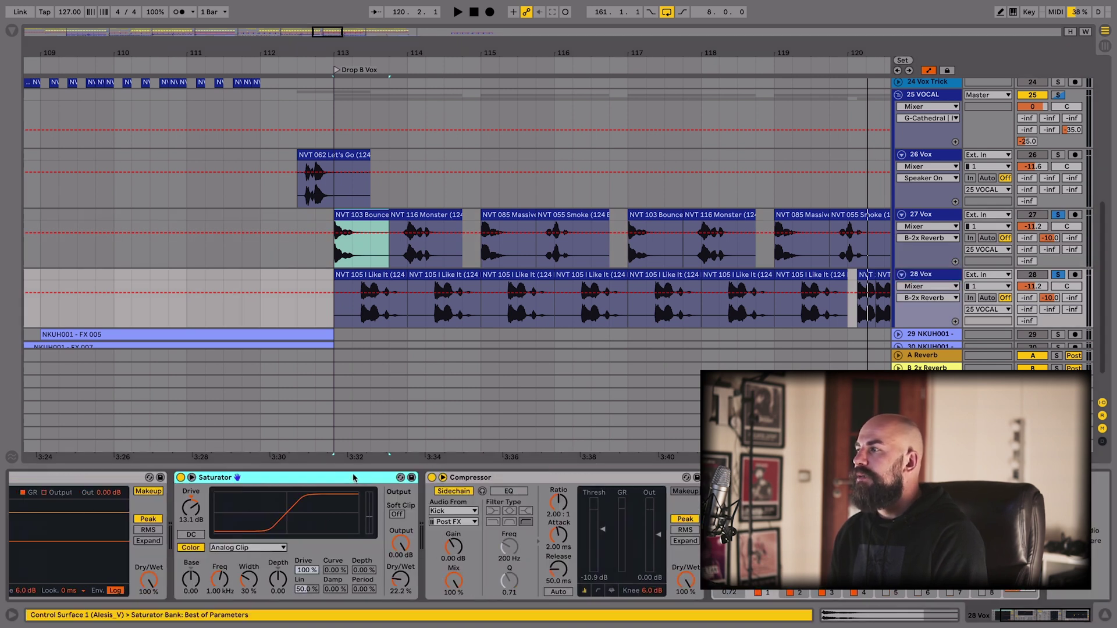
shift+click(751, 477)
key(0)
click(417, 478)
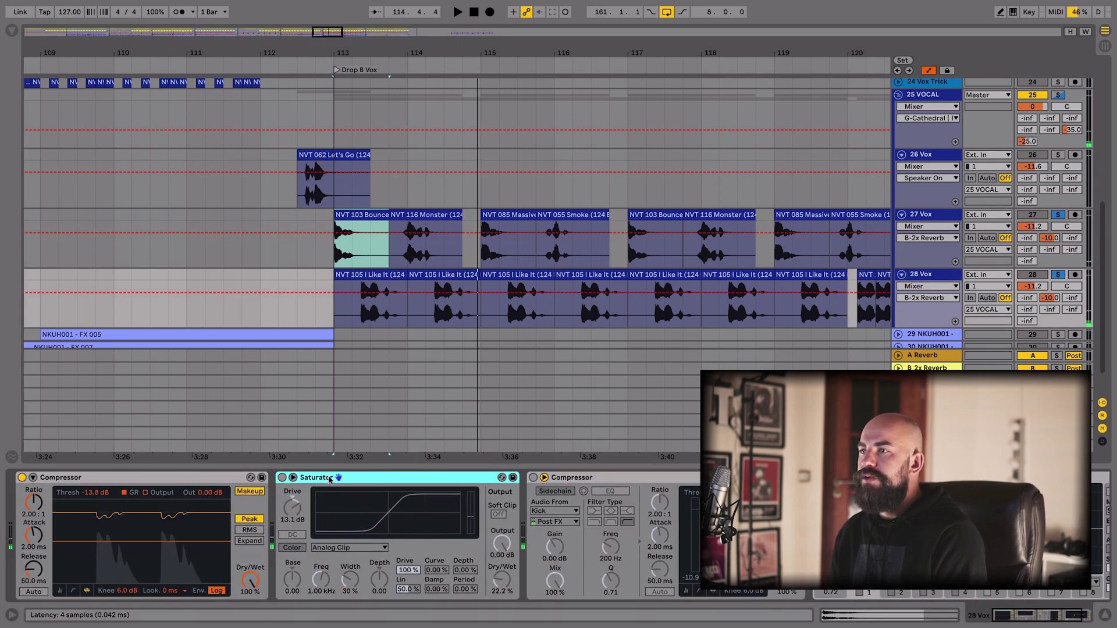
key(0)
key(space)
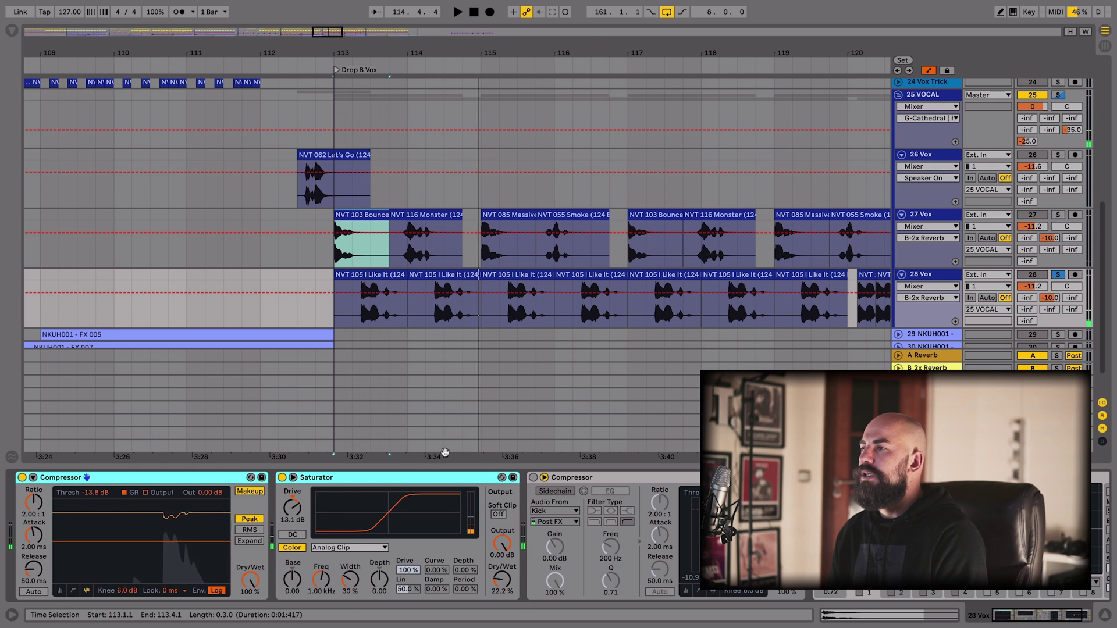
click(584, 474)
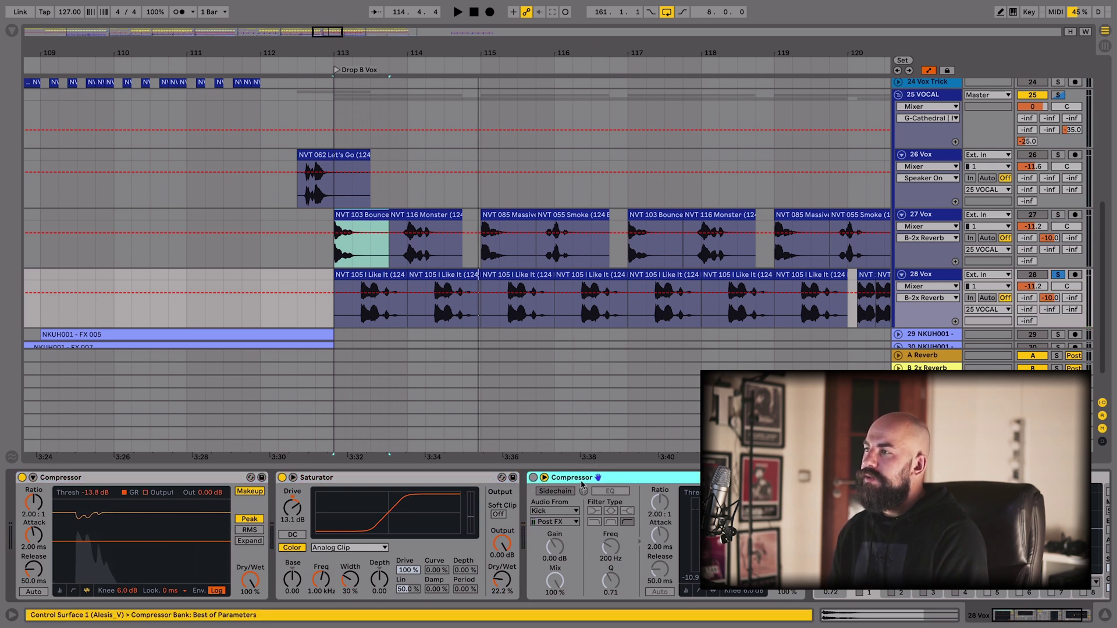
click(555, 491)
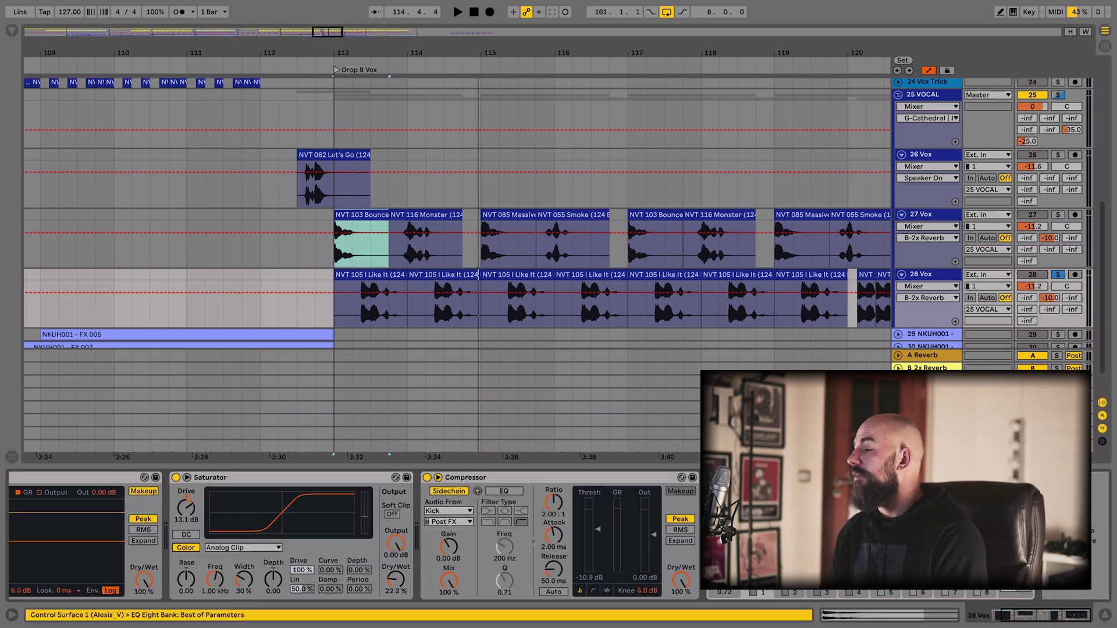
Fold the VOCAL group and unfold the NKUH001 FX tracks 29 and 30
click(898, 95)
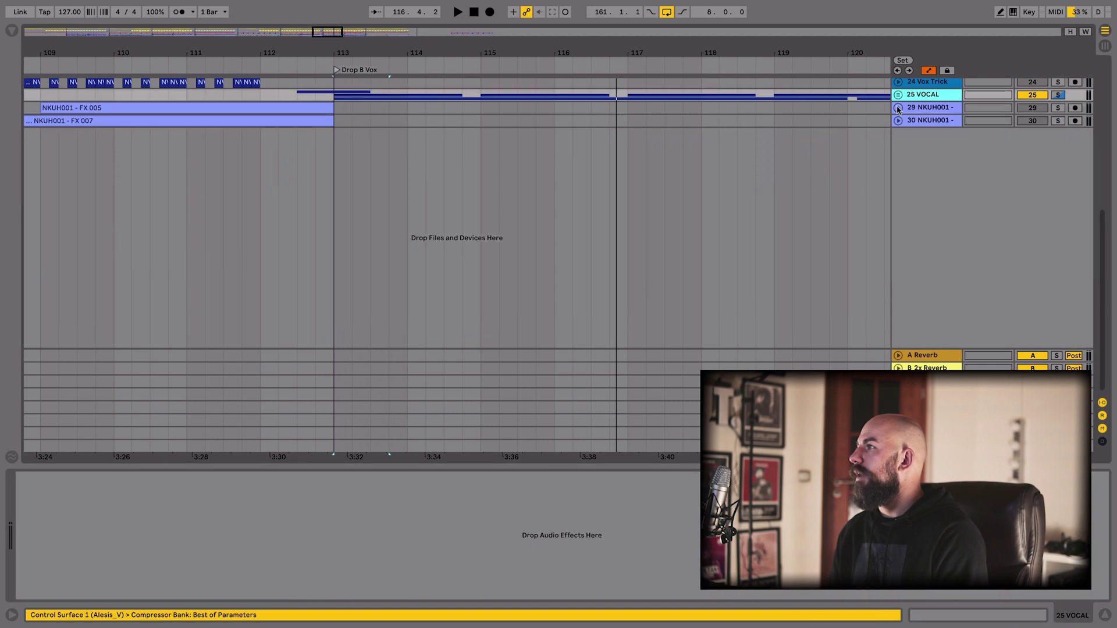
click(898, 109)
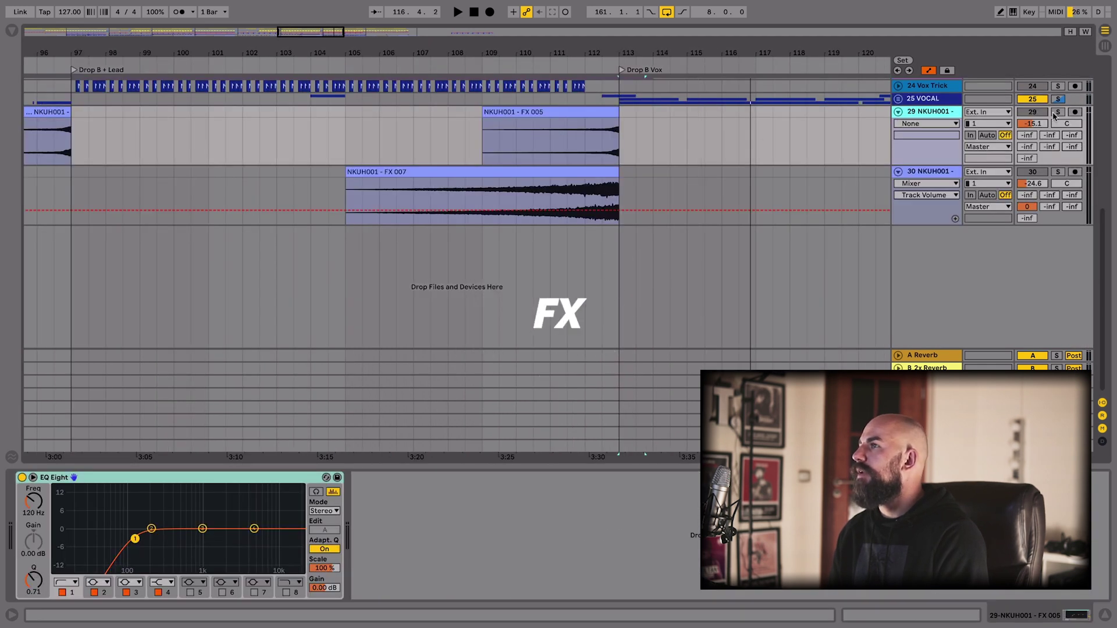
Solo the 29 NKUH001 track and play its FX 005 clip from bar 109, beat 3
click(1057, 113)
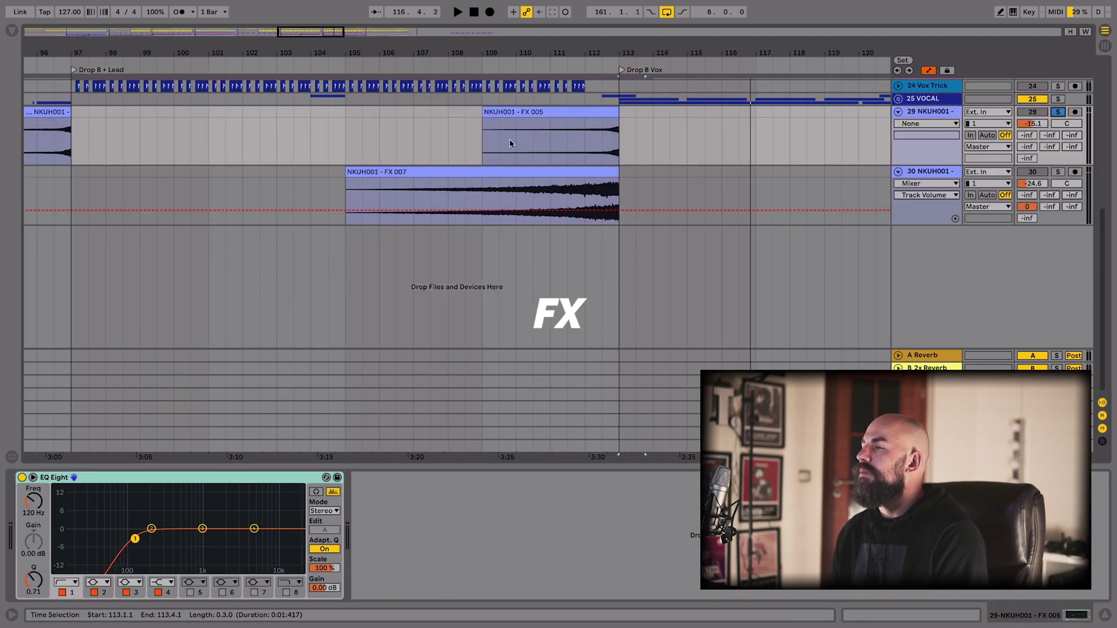
click(499, 140)
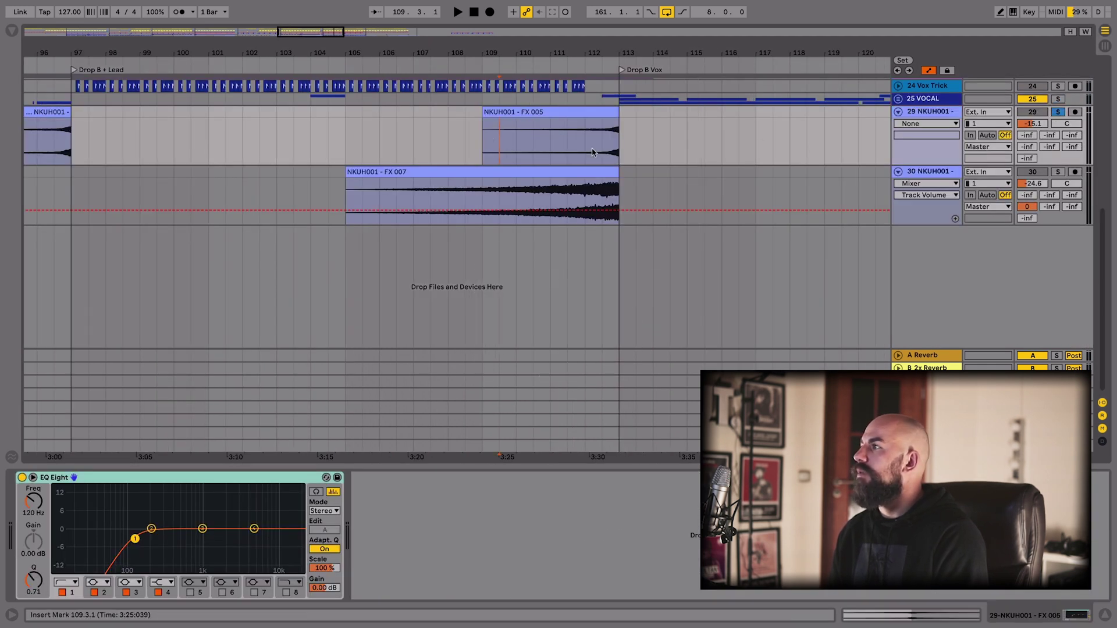
click(934, 115)
key(space)
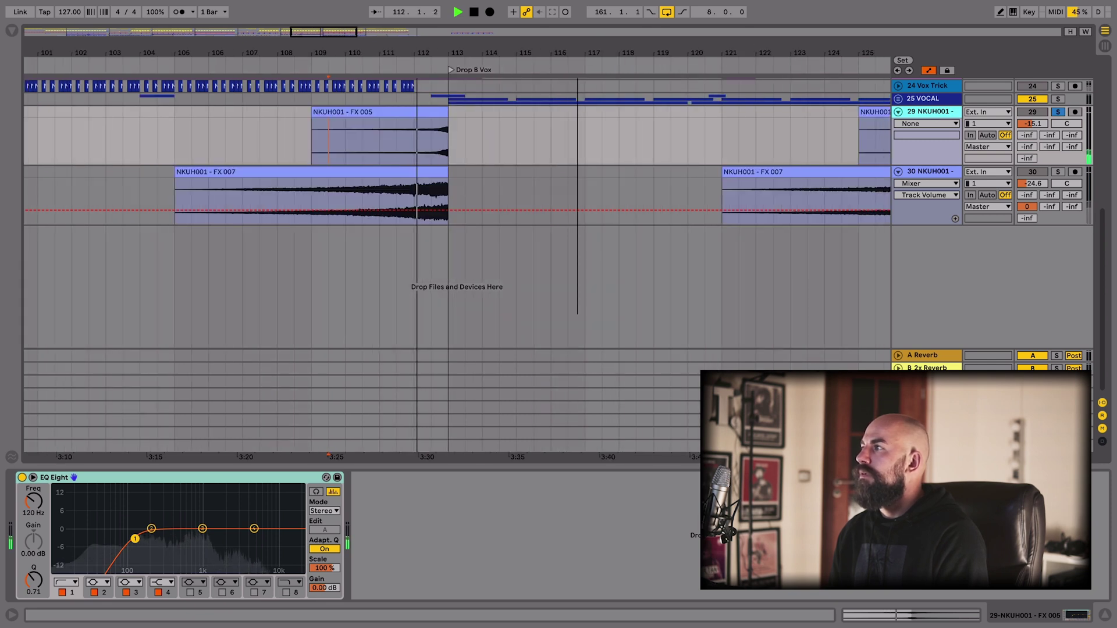
key(space)
Solo the 30 NKUH001 track, play its FX 007 clip from bar 105, and add track 29 to the solo
scroll(1057, 184, up, 1)
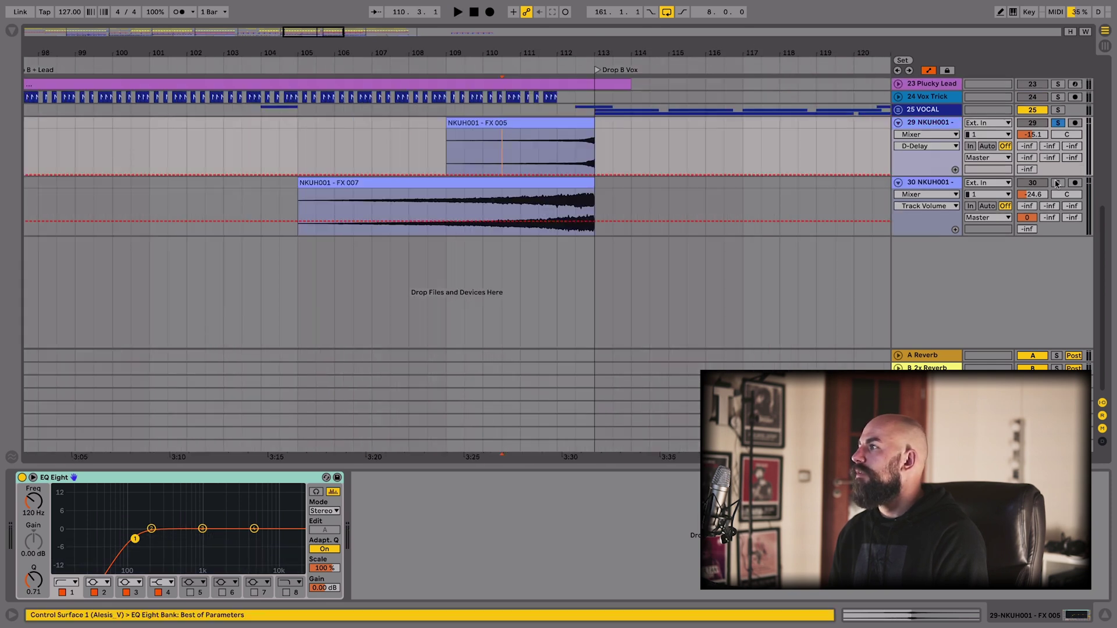
click(351, 178)
key(space)
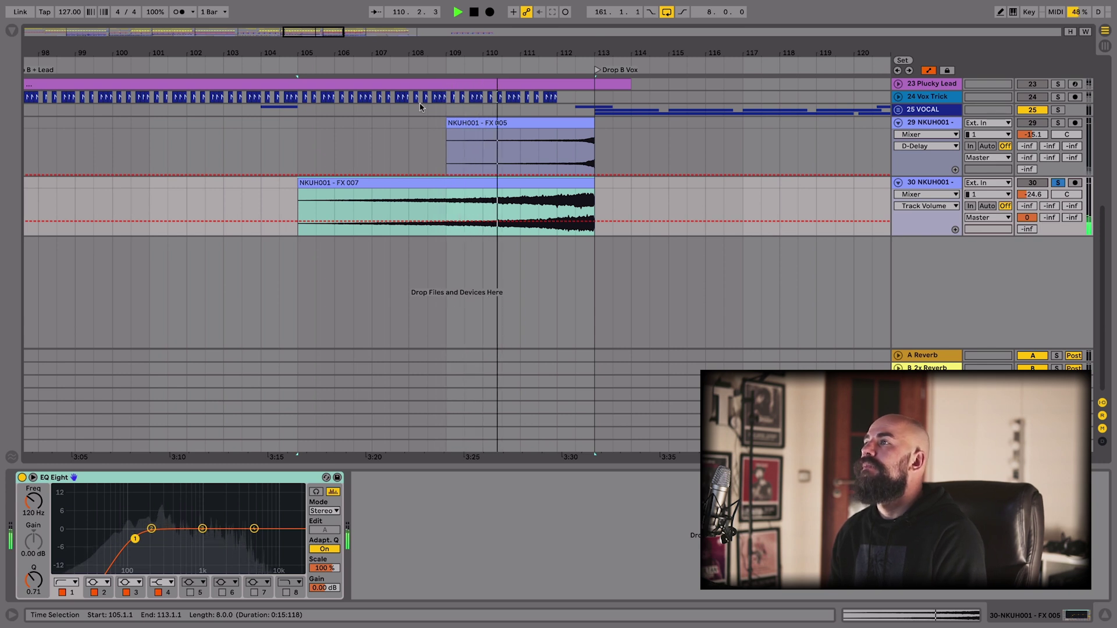
scroll(414, 134, up, 1)
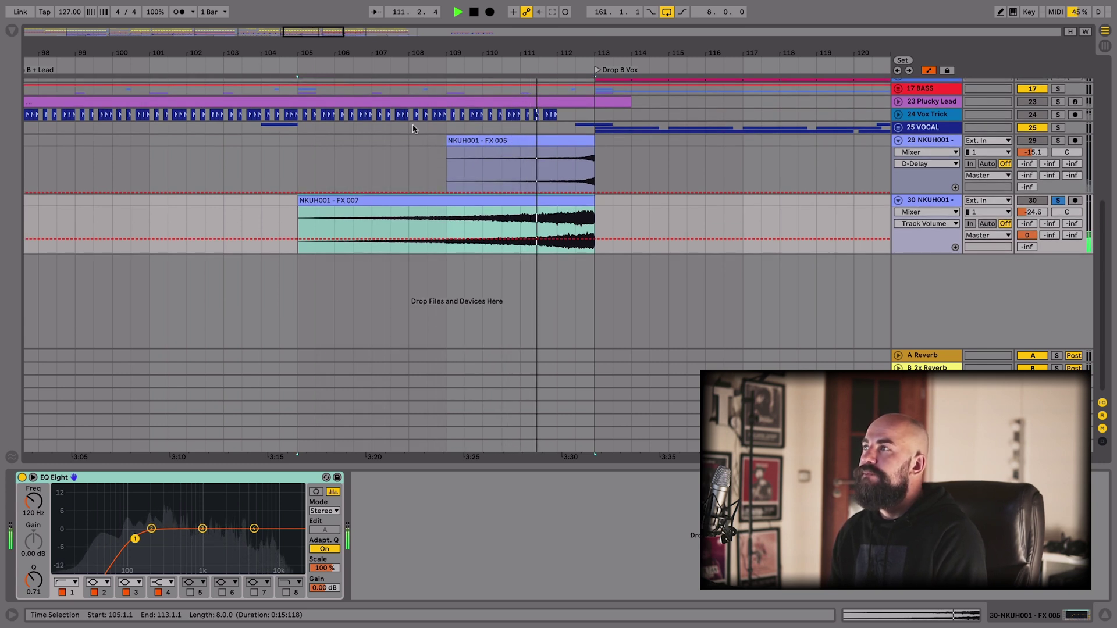
scroll(419, 125, up, 2)
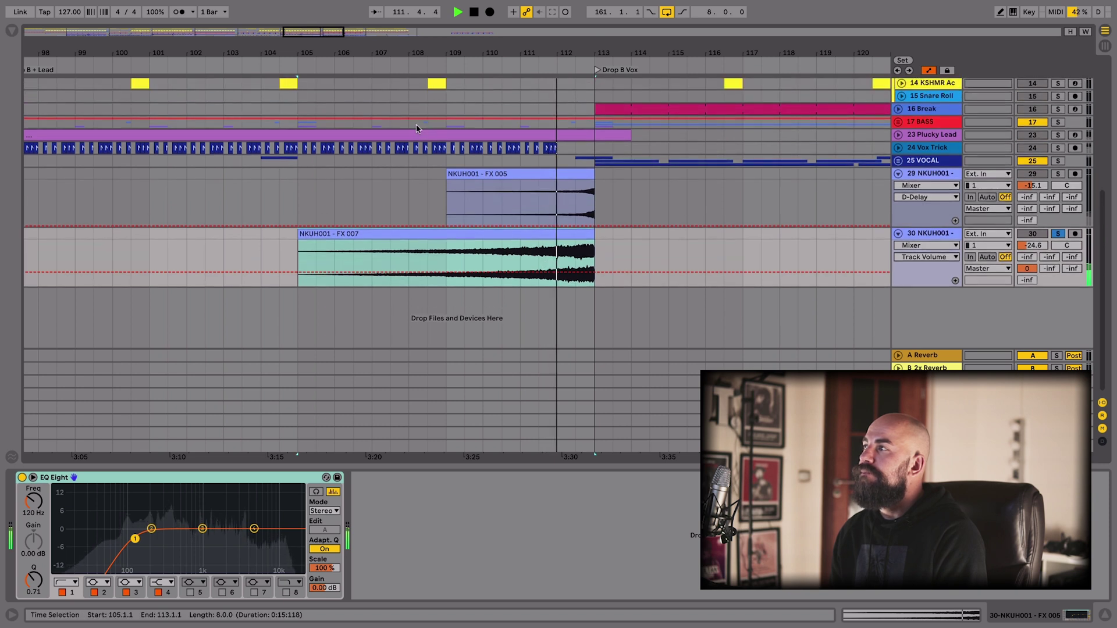
click(1057, 174)
key(space)
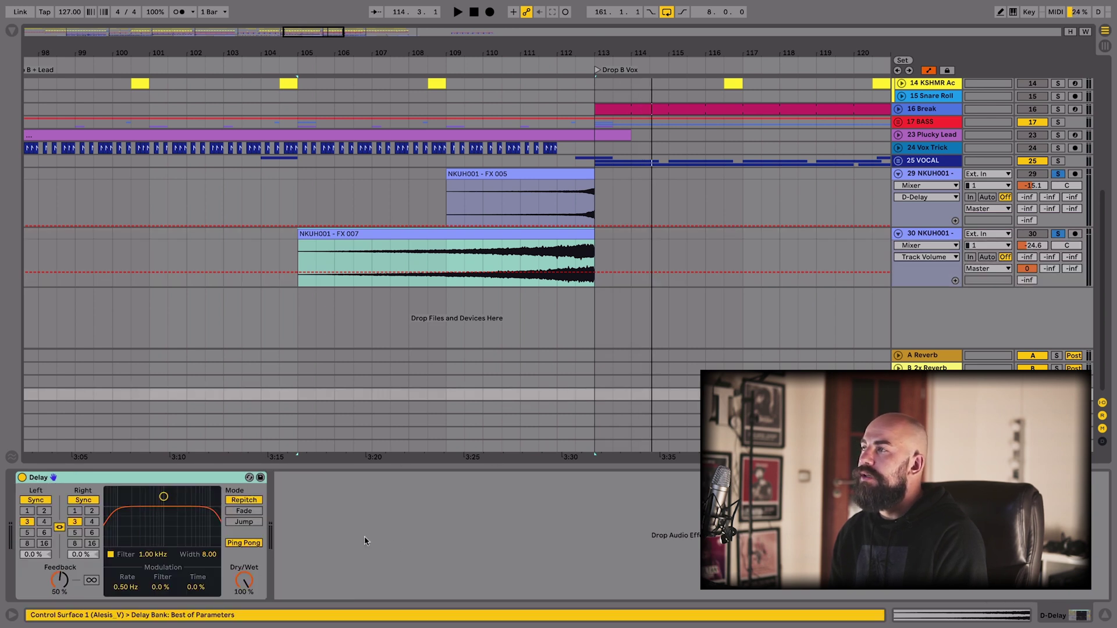
Expand the VOCAL group and copy the Kick sidechain Compressor from 28 Vox to the D-Delay return with a threshold of -6.84 dB
click(933, 162)
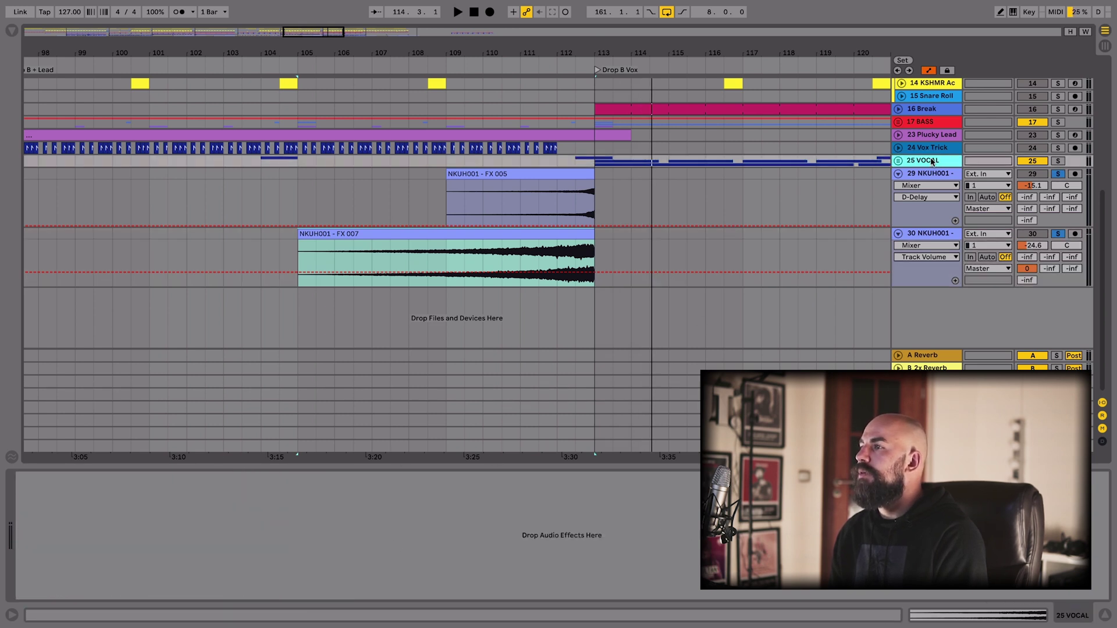
key(Right)
click(921, 286)
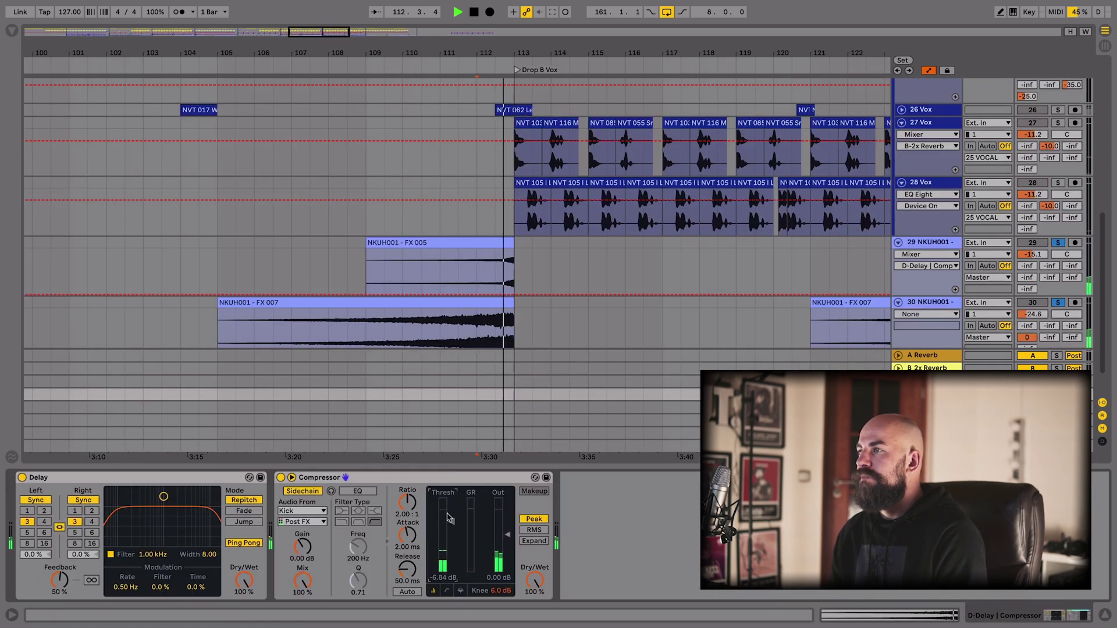
click(448, 519)
key(0)
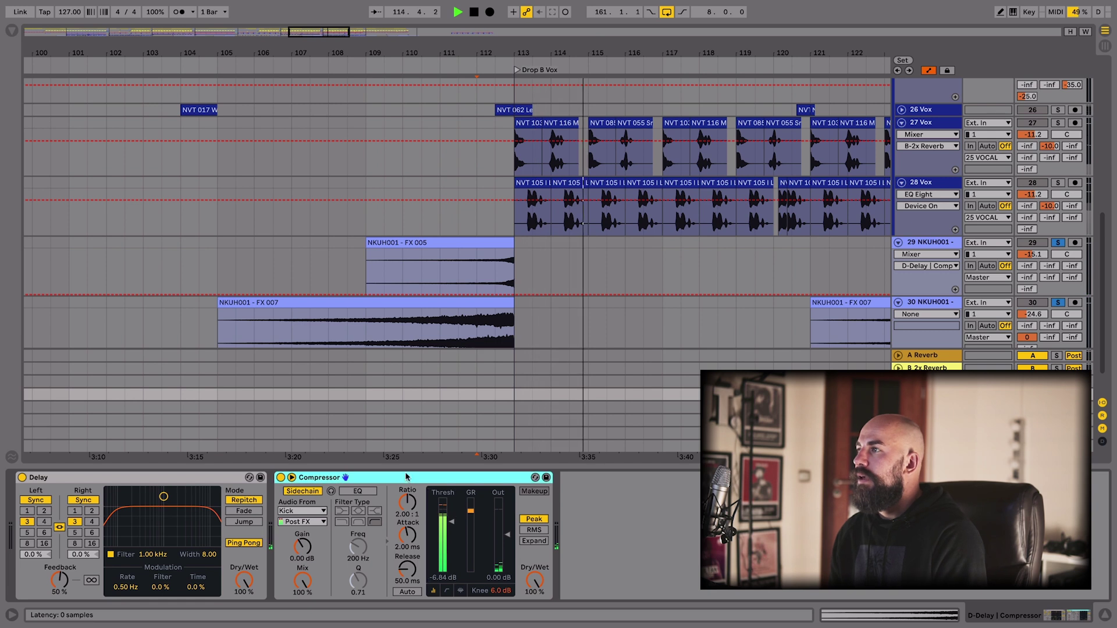
Select 28 Vox, stop the playback, and fold the VOCAL group
click(925, 182)
key(space)
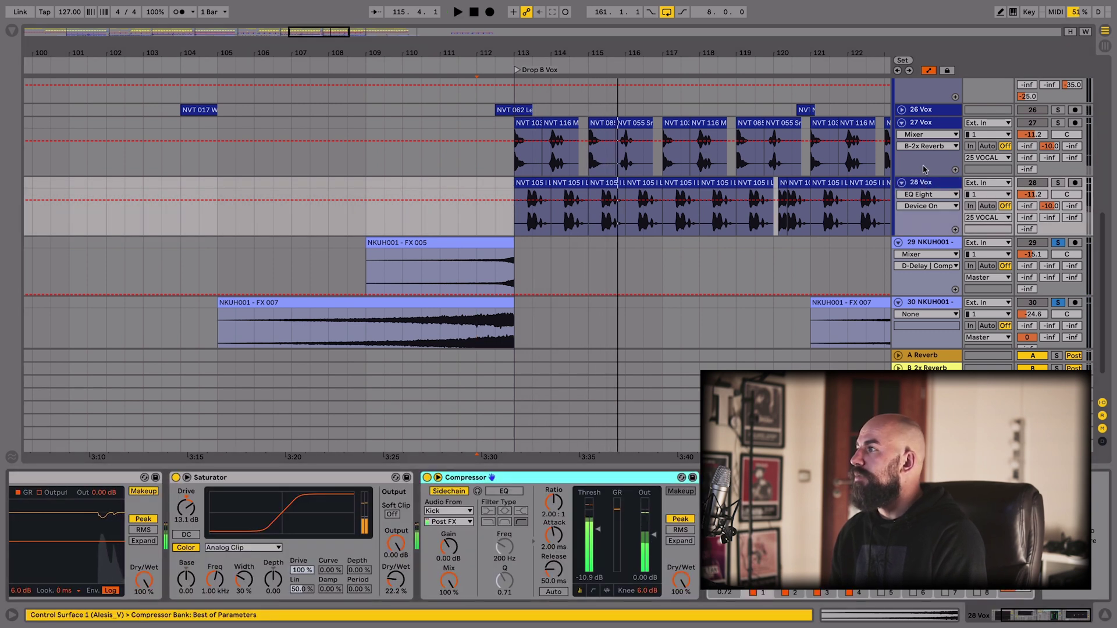
alt+click(897, 235)
click(898, 235)
Solo the Filtered Kick track in the DRUMS group and inspect its EQ Eight and Auto Filter
scroll(915, 180, up, 5)
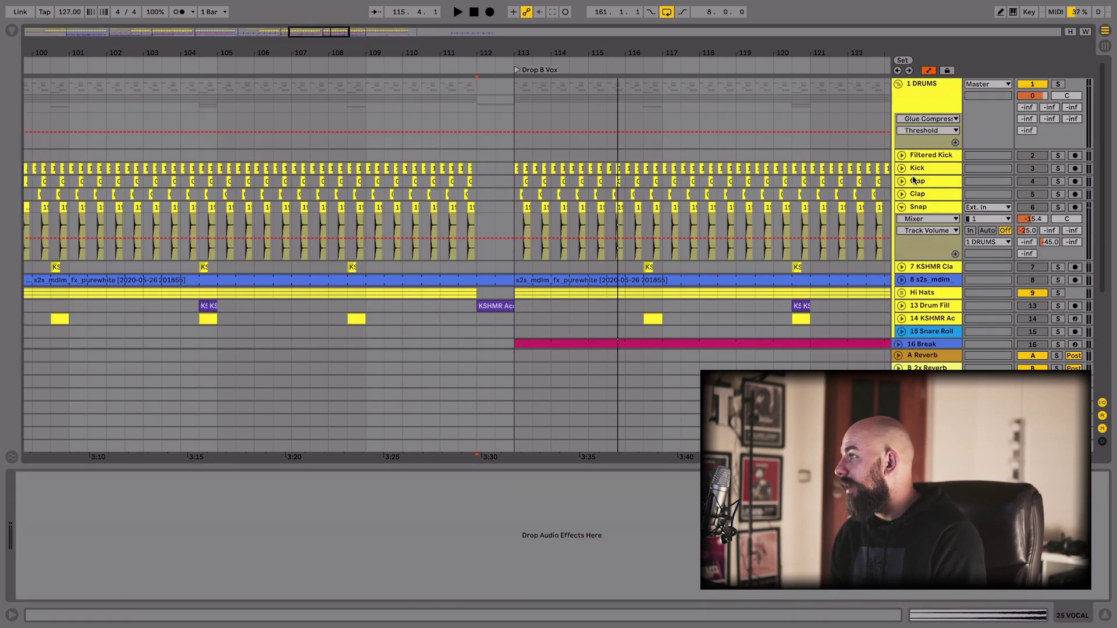
key(minus)
key(minus)
click(912, 156)
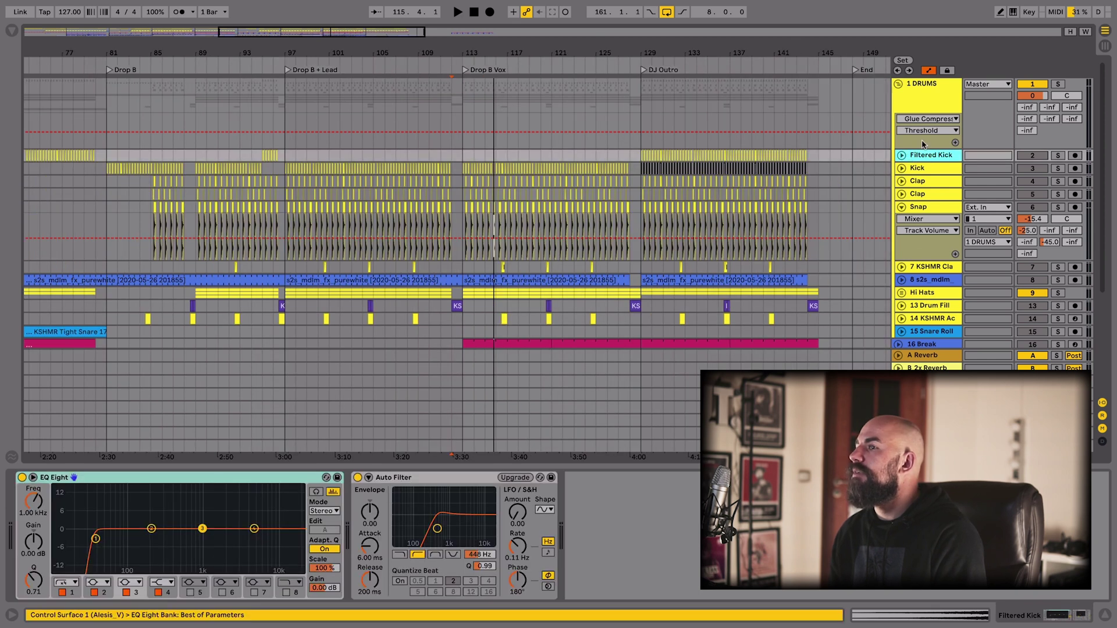
click(1057, 155)
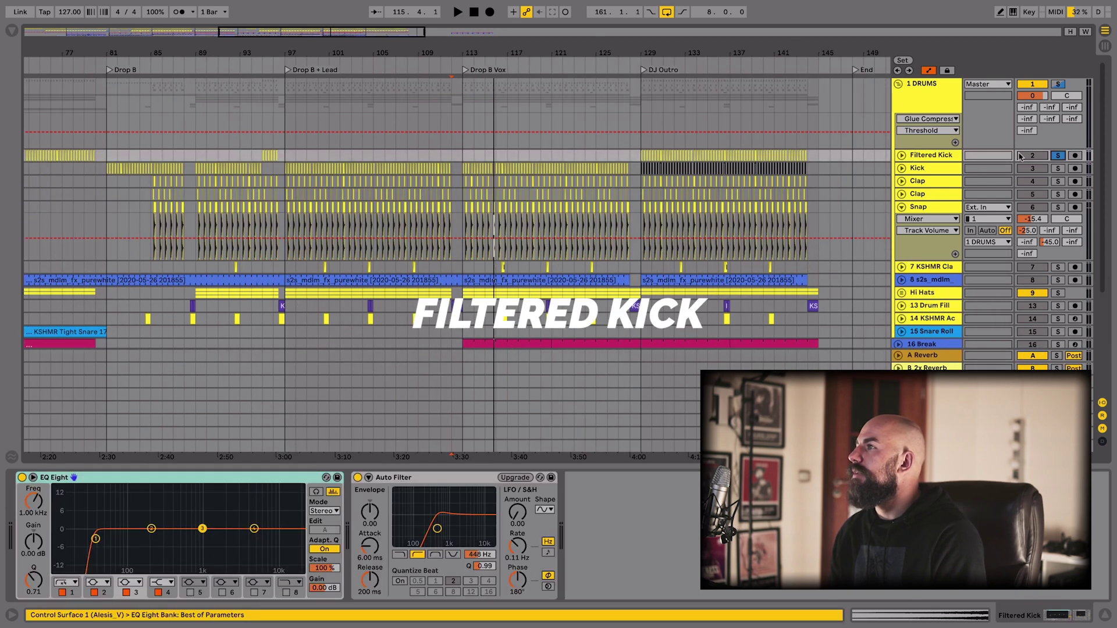
click(628, 151)
click(445, 528)
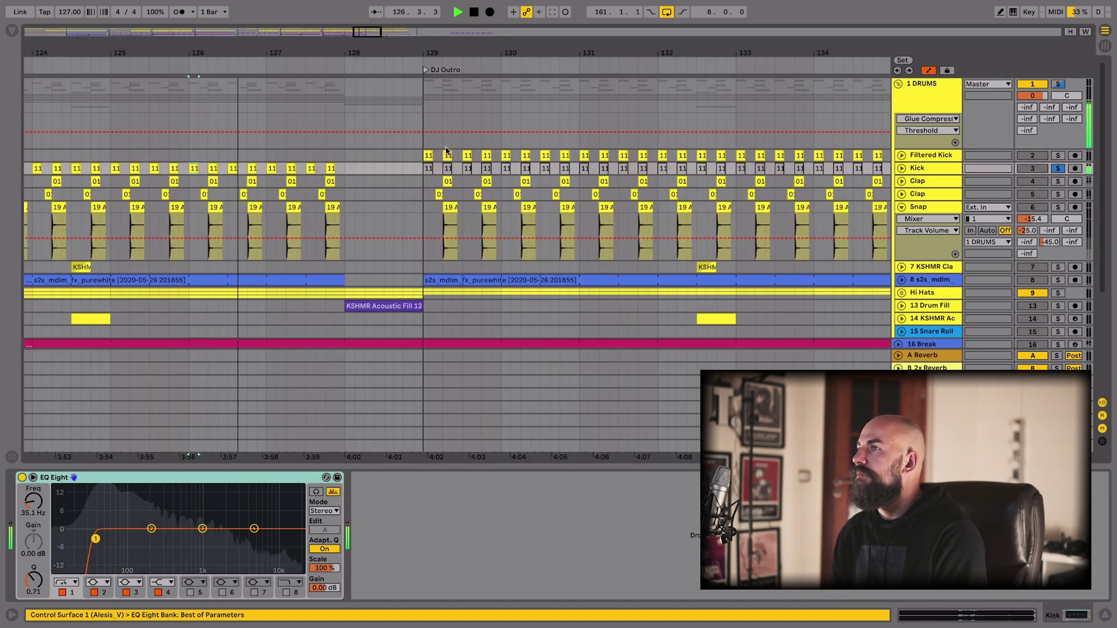
Play the Filtered Kick from bar 129 at the DJ Outro and examine its clips around the Main Breakdown at bar 65
click(415, 157)
click(1057, 156)
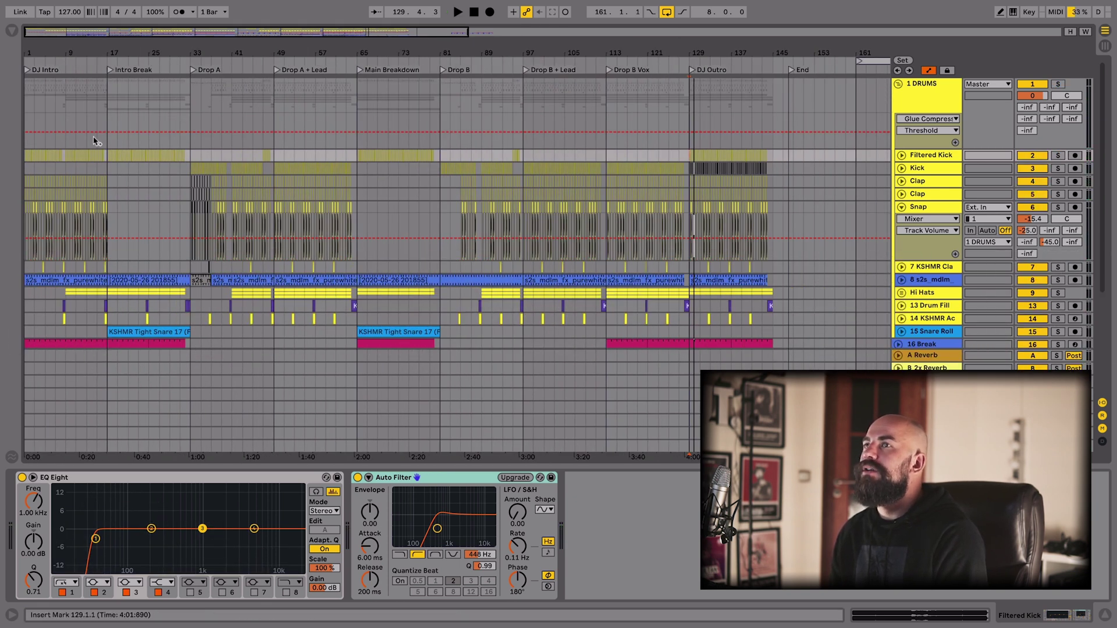
drag(379, 53, 461, 98)
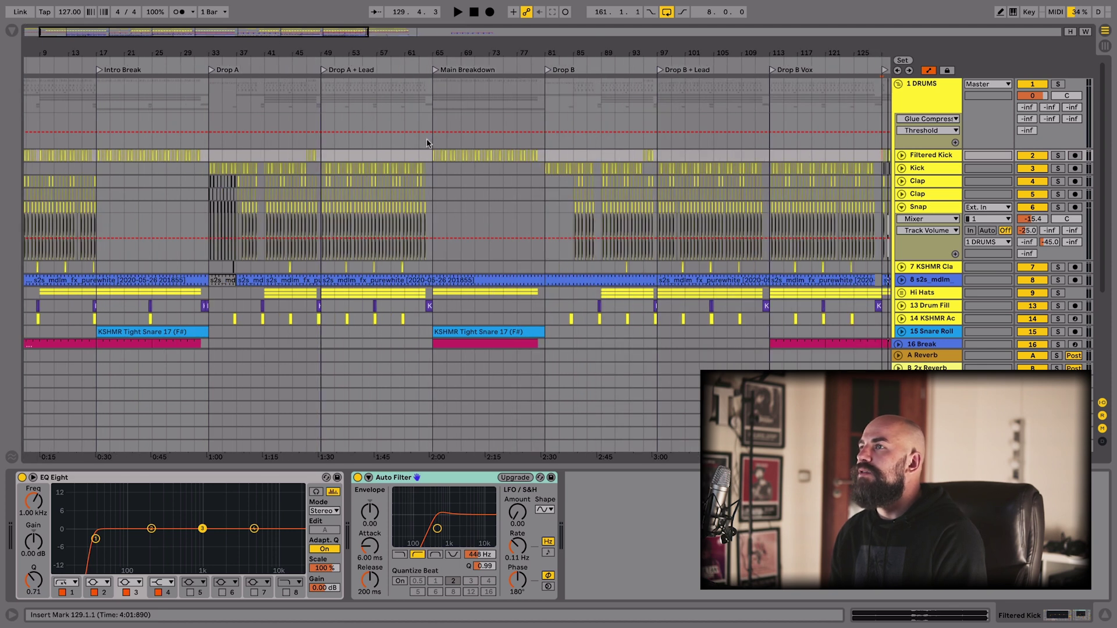
drag(424, 47, 419, 43)
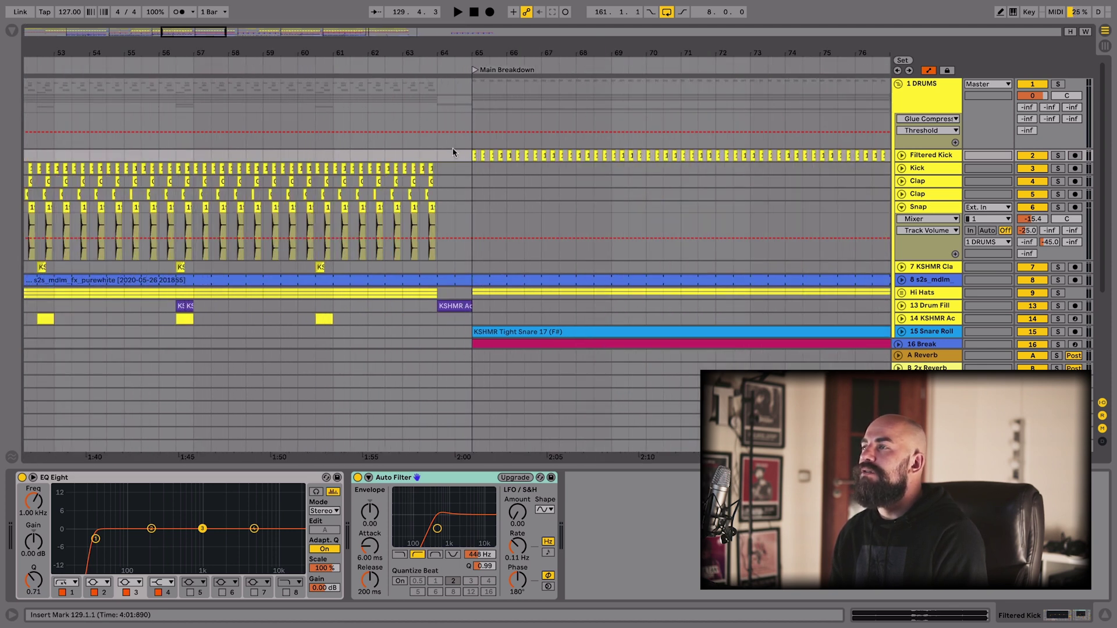
Return from the Main Breakdown to the DJ Intro at bar 1 and fold the Snap track
click(465, 161)
scroll(466, 161, right, 2)
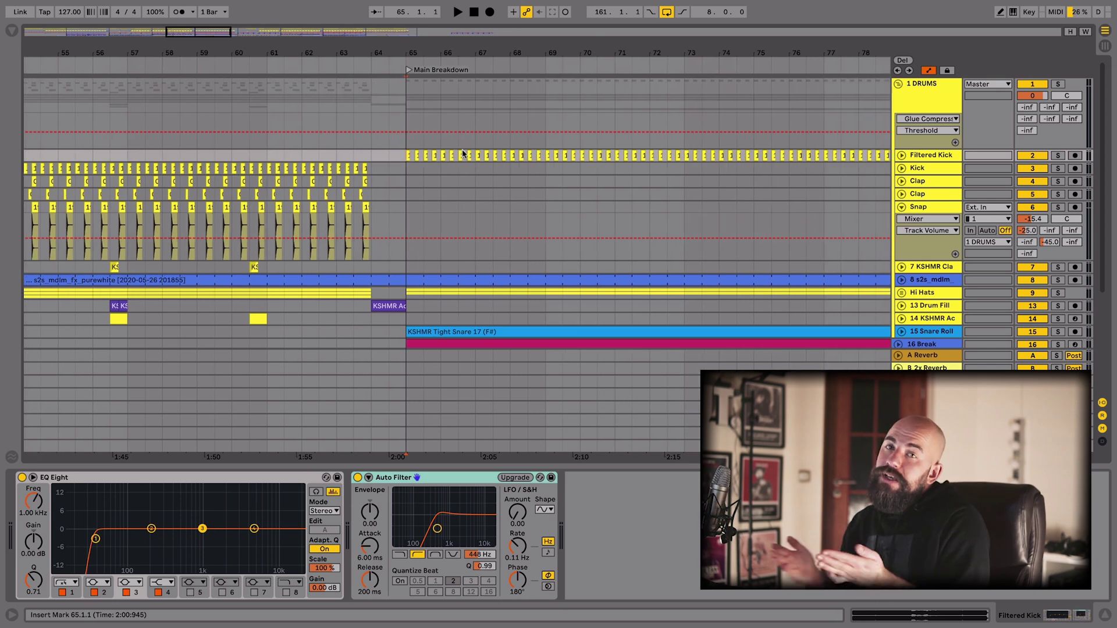
drag(417, 55, 35, 41)
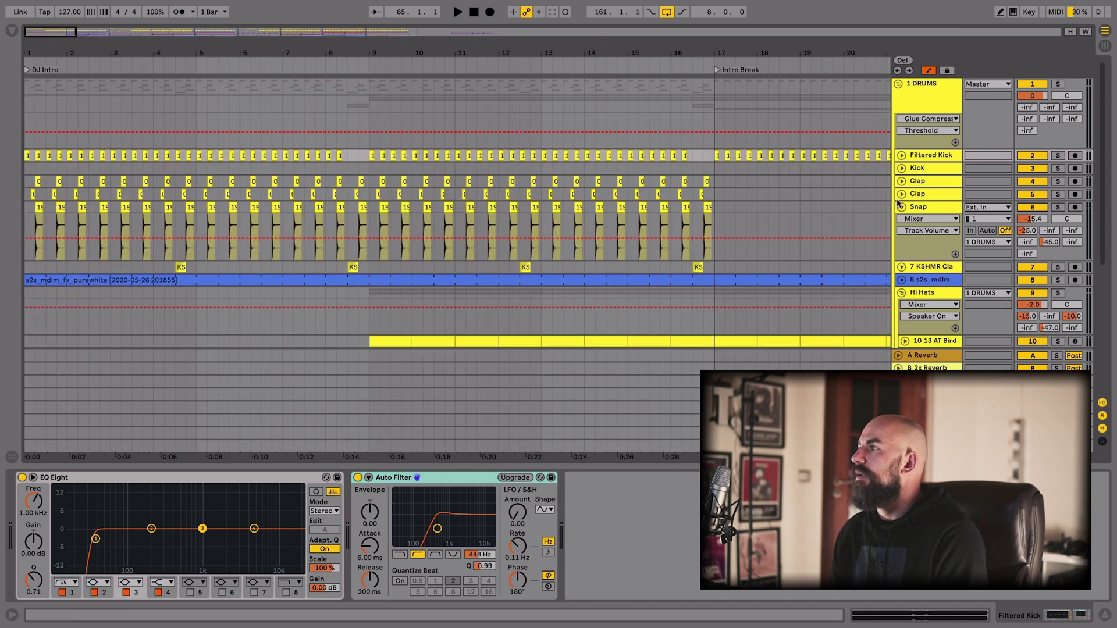
click(901, 206)
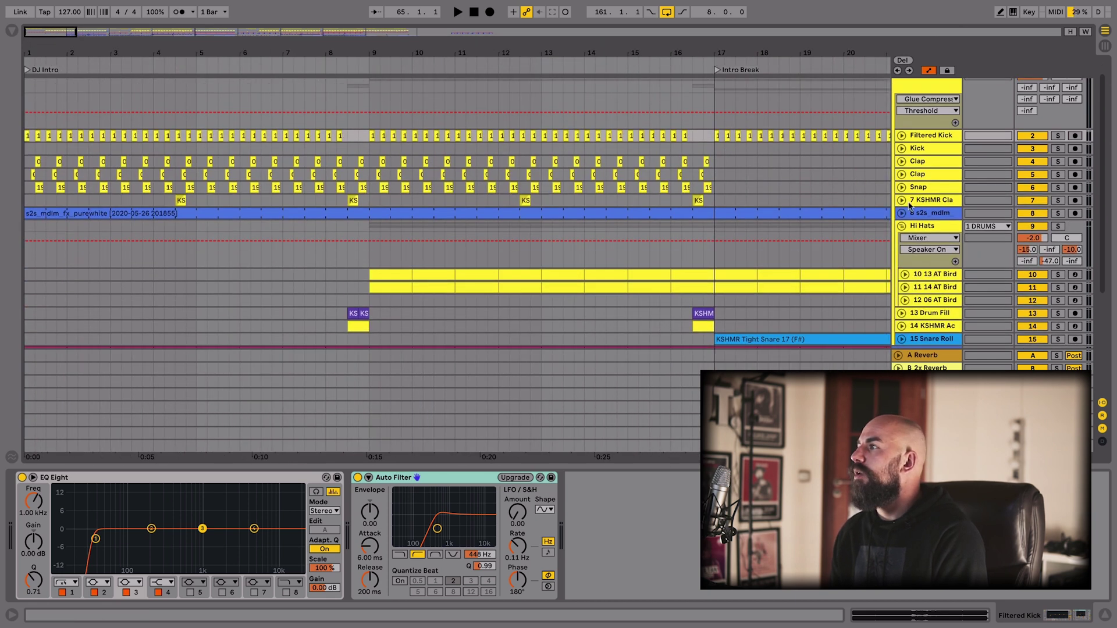
Solo the 16 Break track and the DRUMS group, and play the DJ Intro from bar 1
scroll(900, 200, down, 5)
click(1057, 220)
click(262, 219)
key(space)
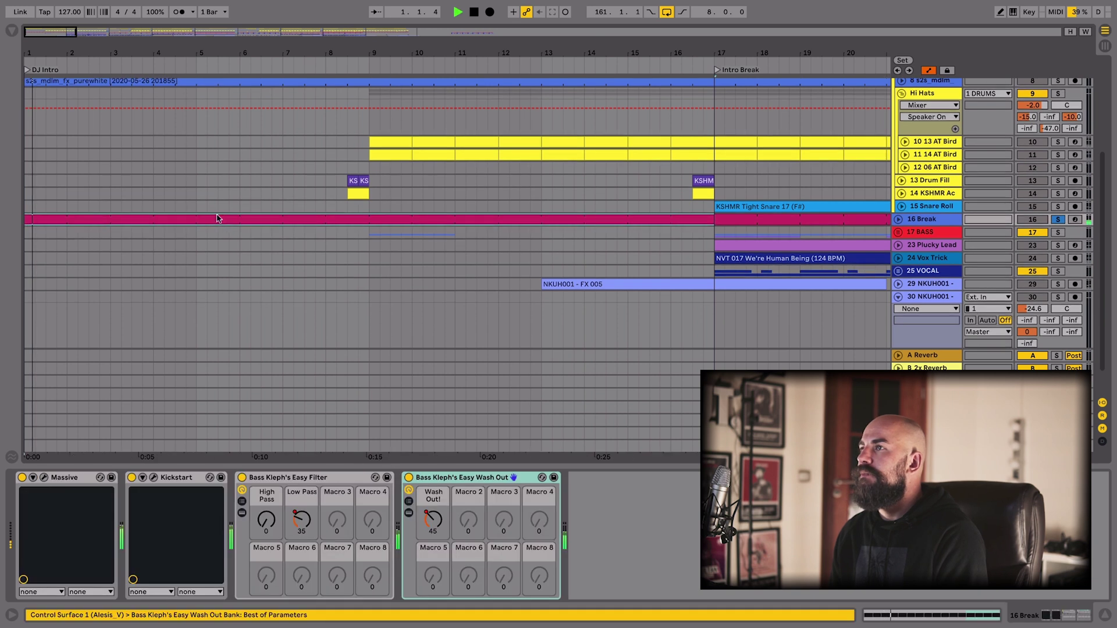
scroll(217, 219, up, 3)
scroll(900, 98, up, 2)
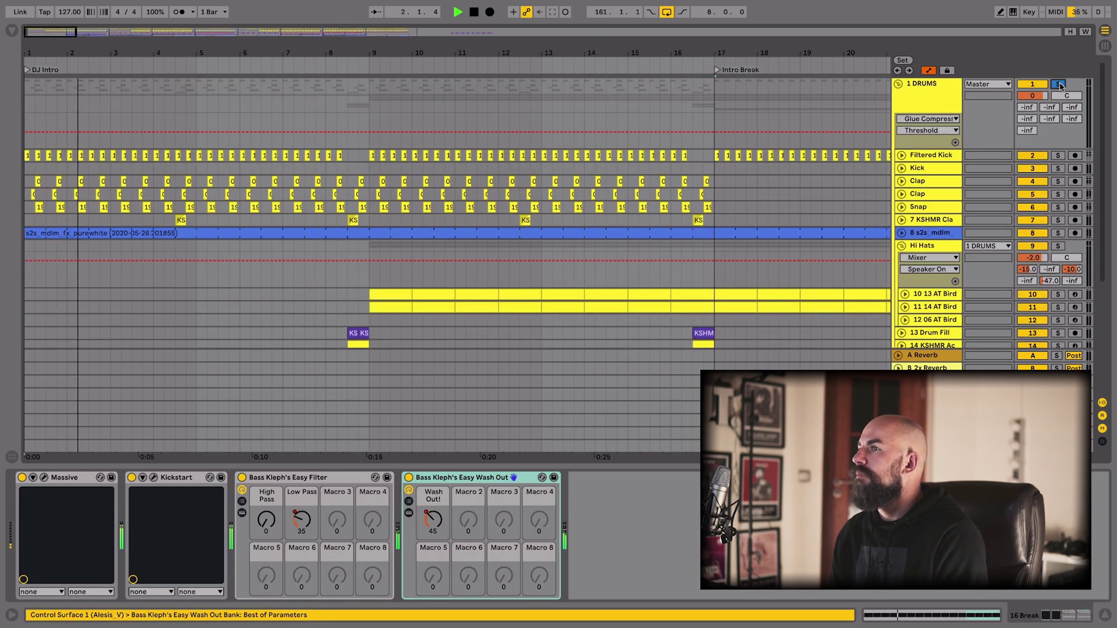
click(897, 83)
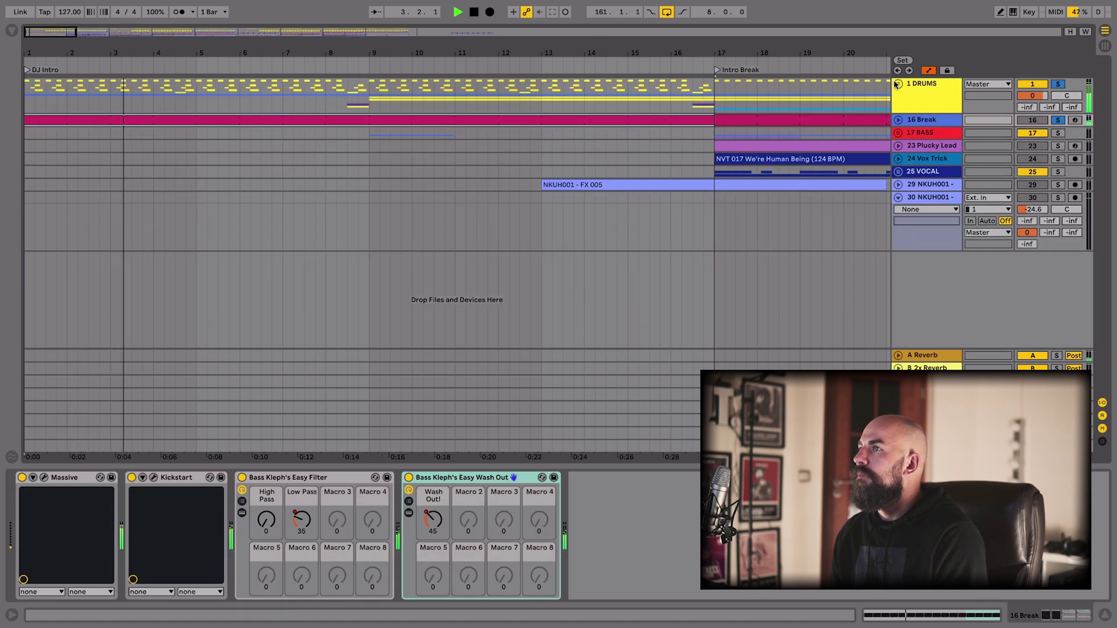
Stop the playback and examine the 13 Drum Fill and 14 KSHMR Acoustic Fill clips at bar 8.3 in the DRUMS group
click(898, 84)
click(361, 260)
scroll(359, 255, down, 3)
drag(348, 225, 364, 255)
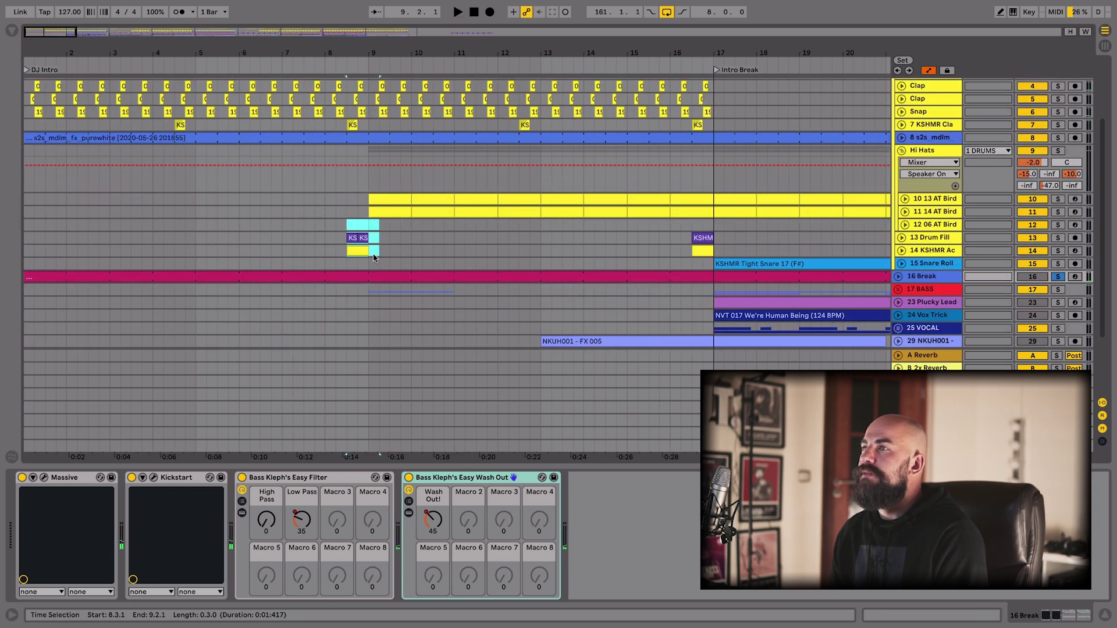
click(367, 253)
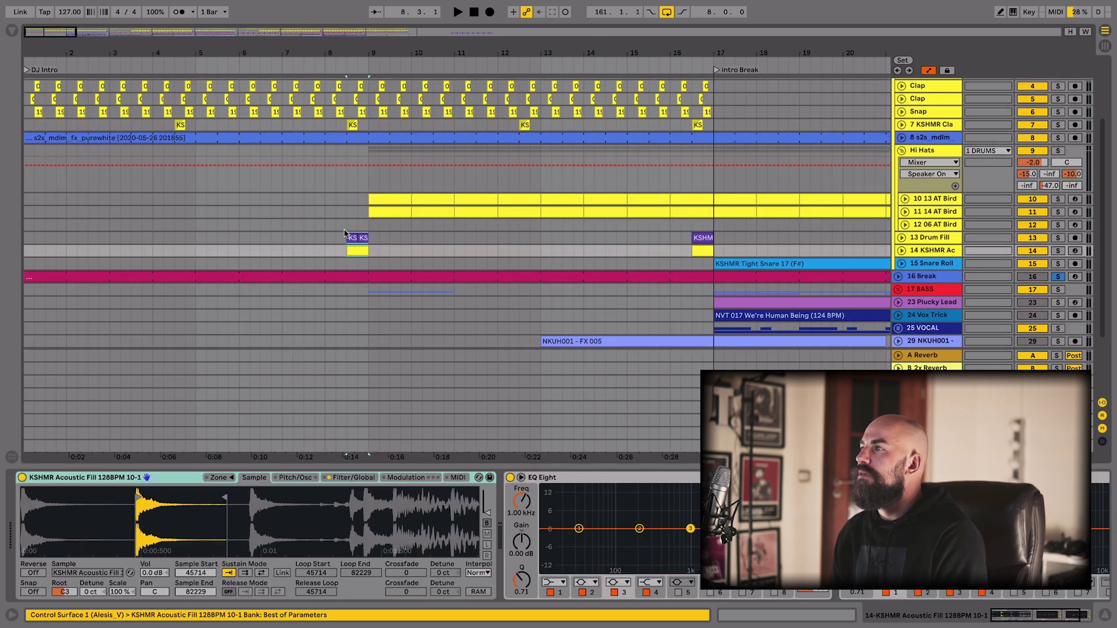
click(344, 234)
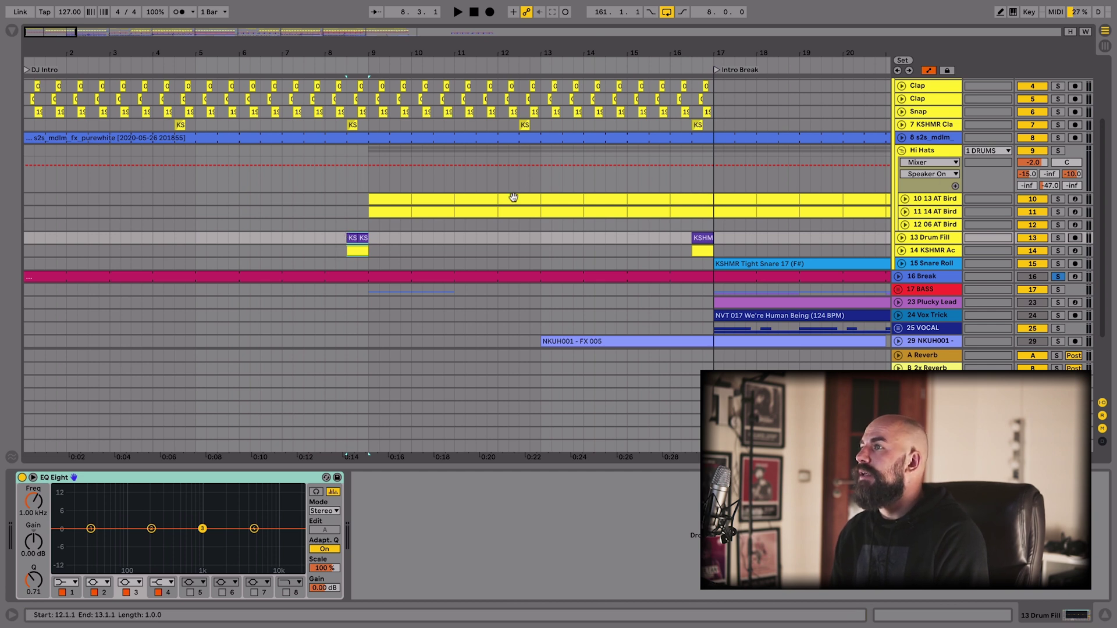
Select the hi-hat clips from bar 9 to 17 and show the 21 Tom track's devices in the unfolded BASS group
click(757, 212)
click(898, 290)
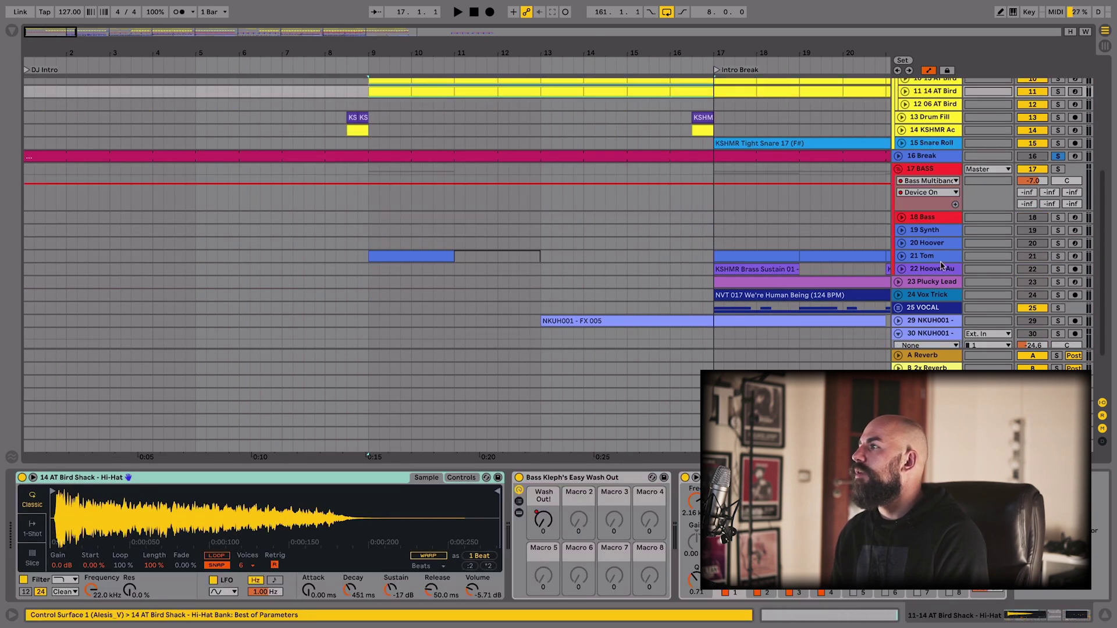
click(936, 256)
drag(691, 55, 601, 29)
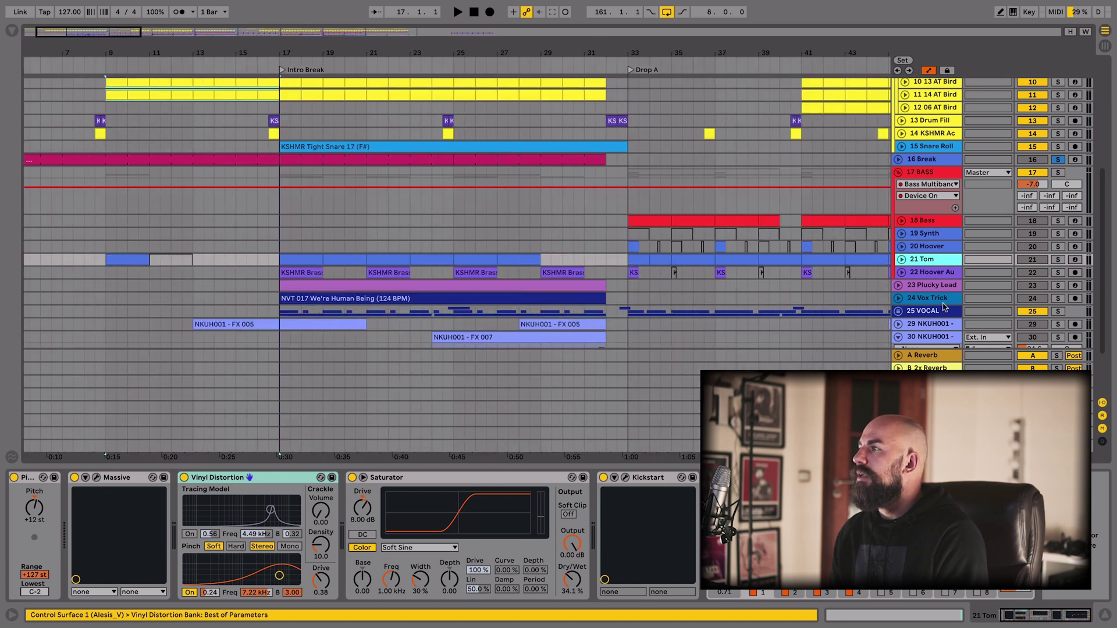
Unfold the 23 Plucky Lead and 24 Vox Trick tracks and the VOCAL group to reveal their Intro Break clips
click(898, 285)
scroll(895, 283, down, 3)
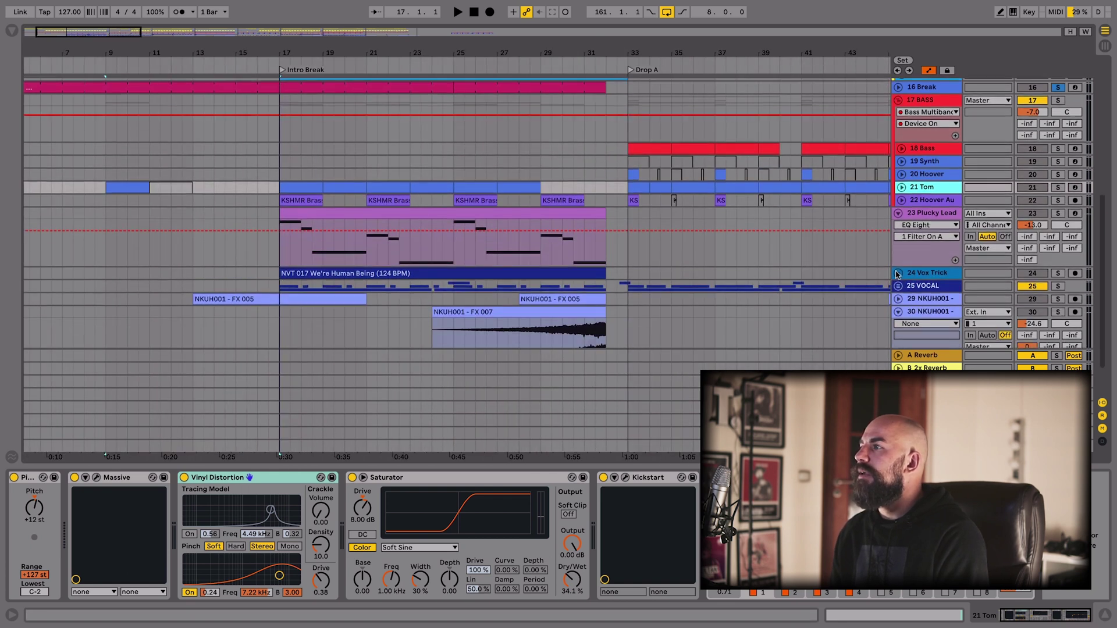
click(898, 273)
scroll(898, 274, down, 2)
click(899, 281)
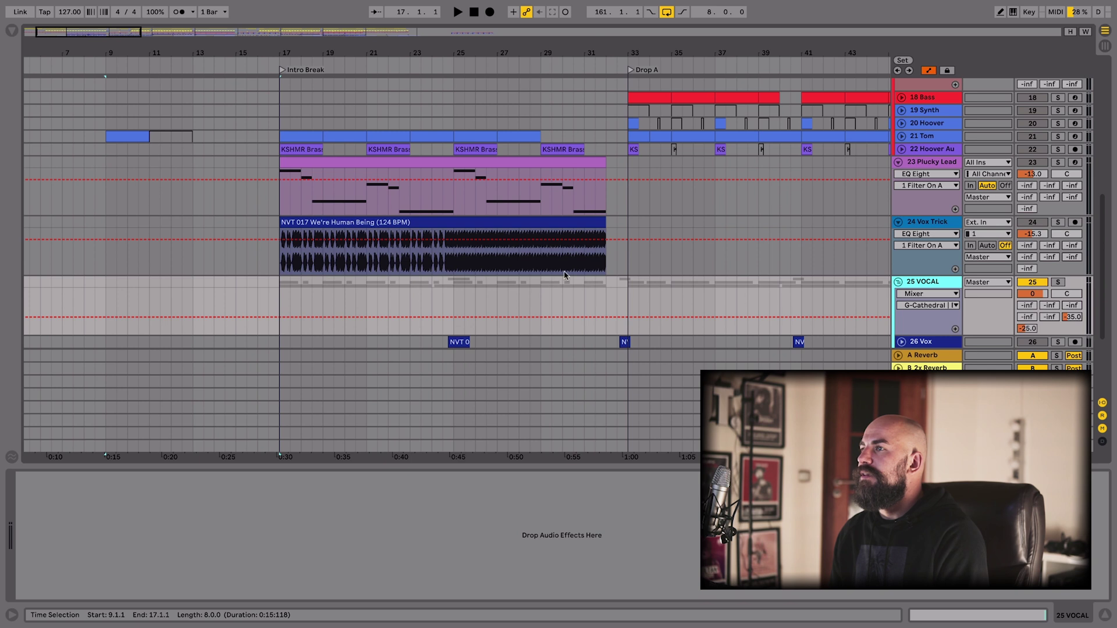
scroll(565, 275, down, 4)
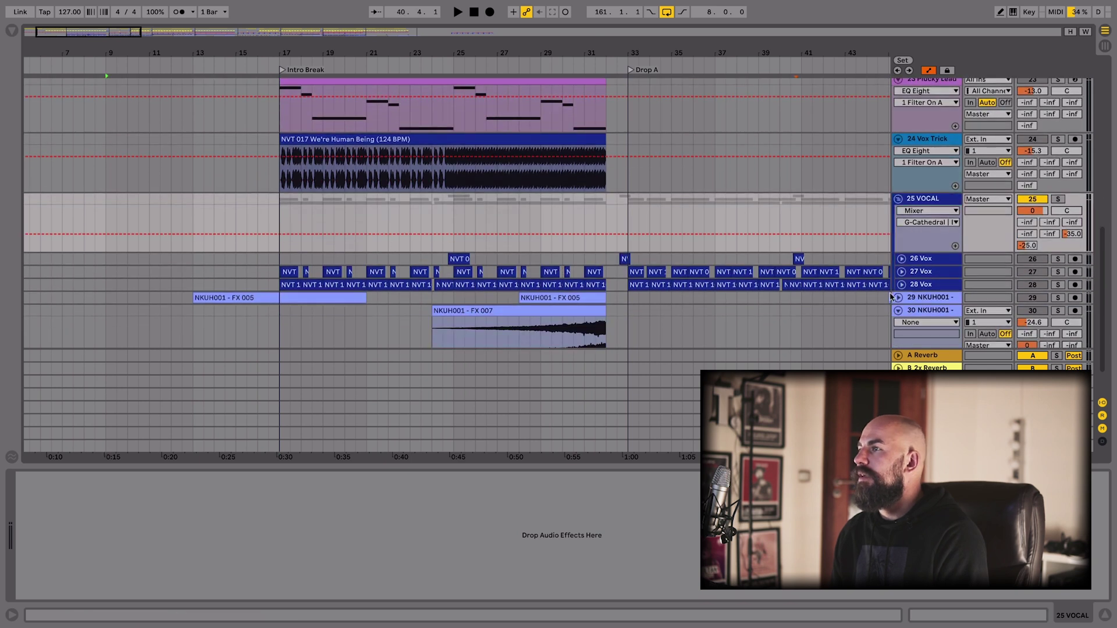
Unfold the 29 NKUH001 track, play its FX 005 clip soloed from bar 16, and turn the solo off
click(898, 297)
scroll(523, 273, down, 3)
drag(188, 234, 293, 213)
click(357, 211)
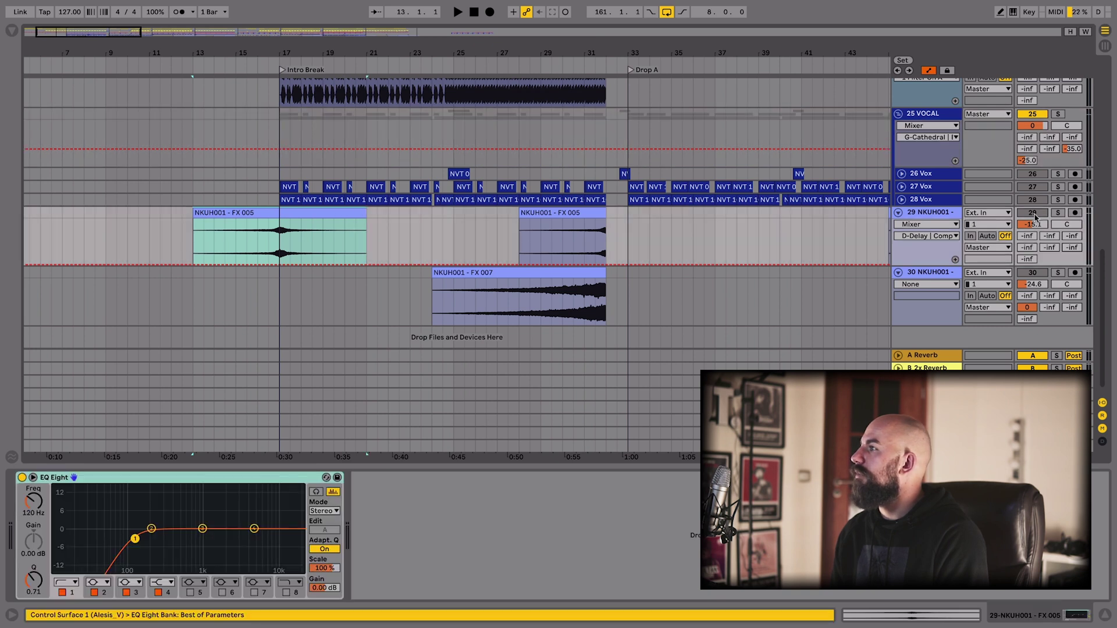
click(255, 237)
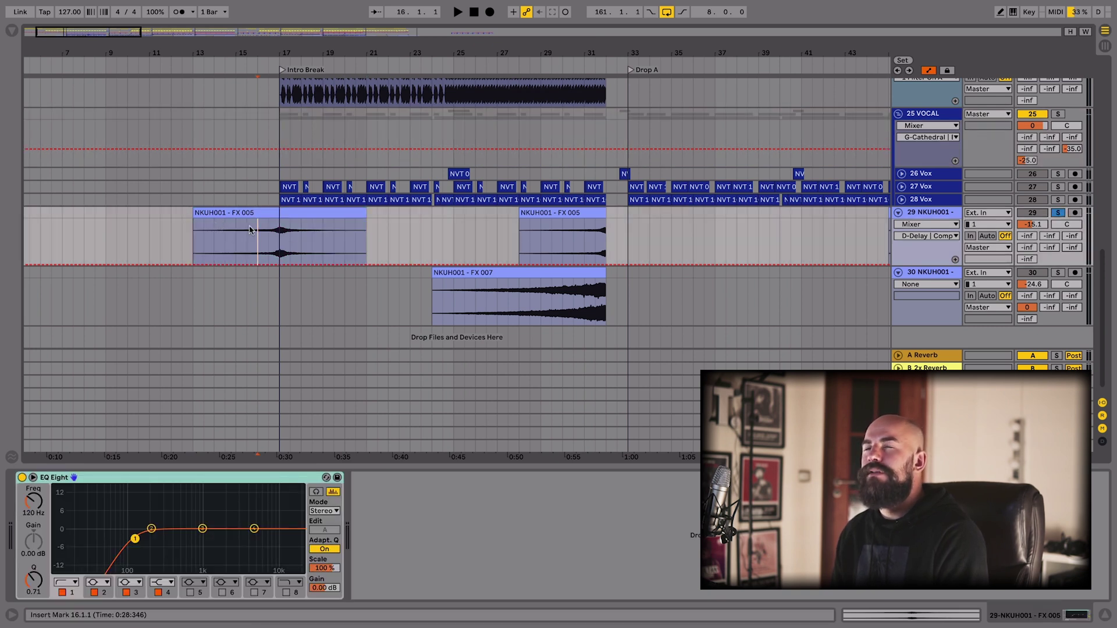
key(space)
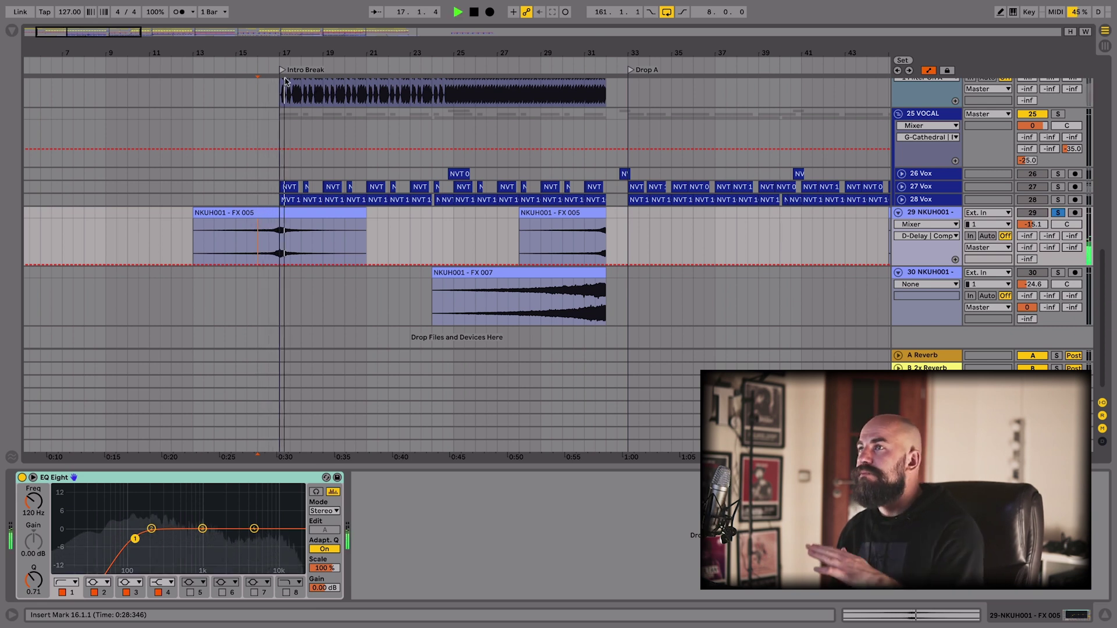
drag(270, 47, 277, 58)
key(space)
click(1057, 214)
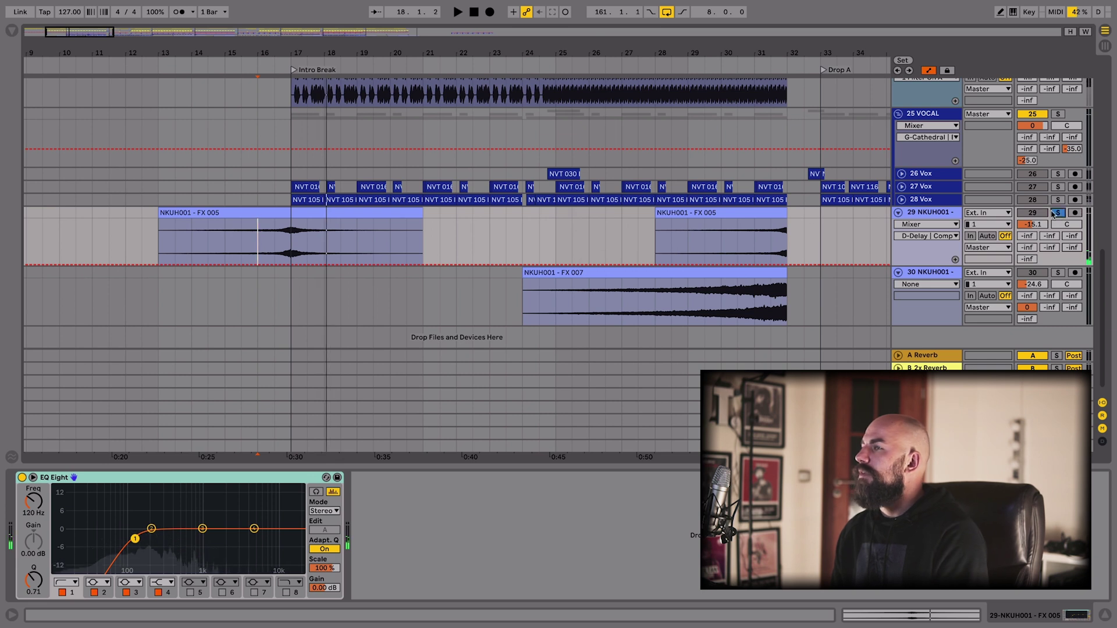
Solo 27 Vox and 28 Vox and play them from bar 17 at the Intro Break and from bar 33 at Drop A
scroll(472, 213, up, 3)
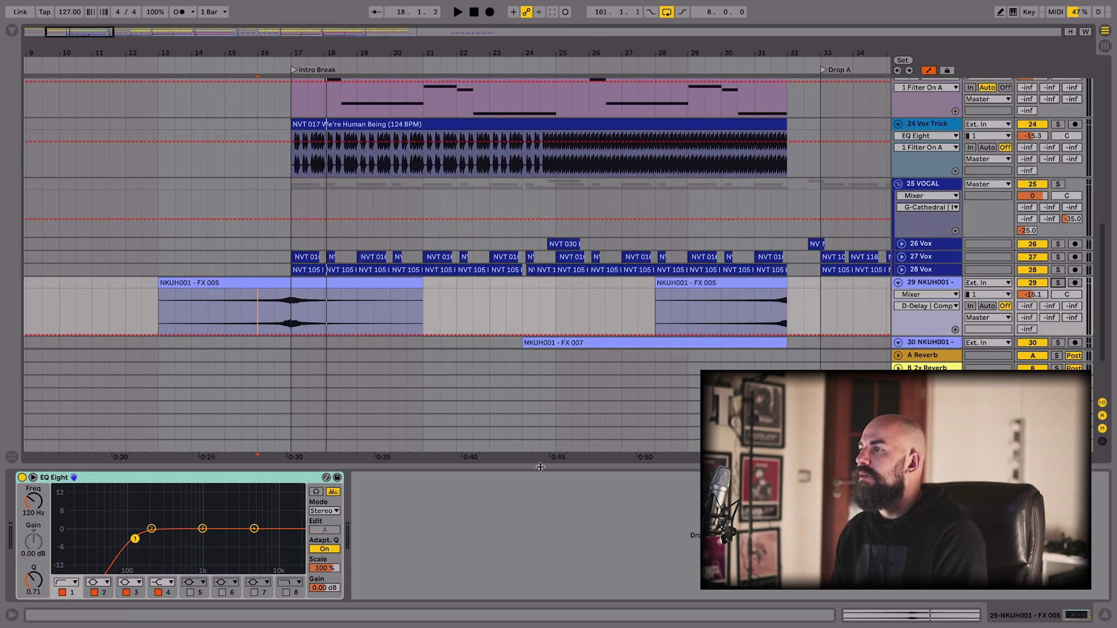
scroll(768, 166, up, 2)
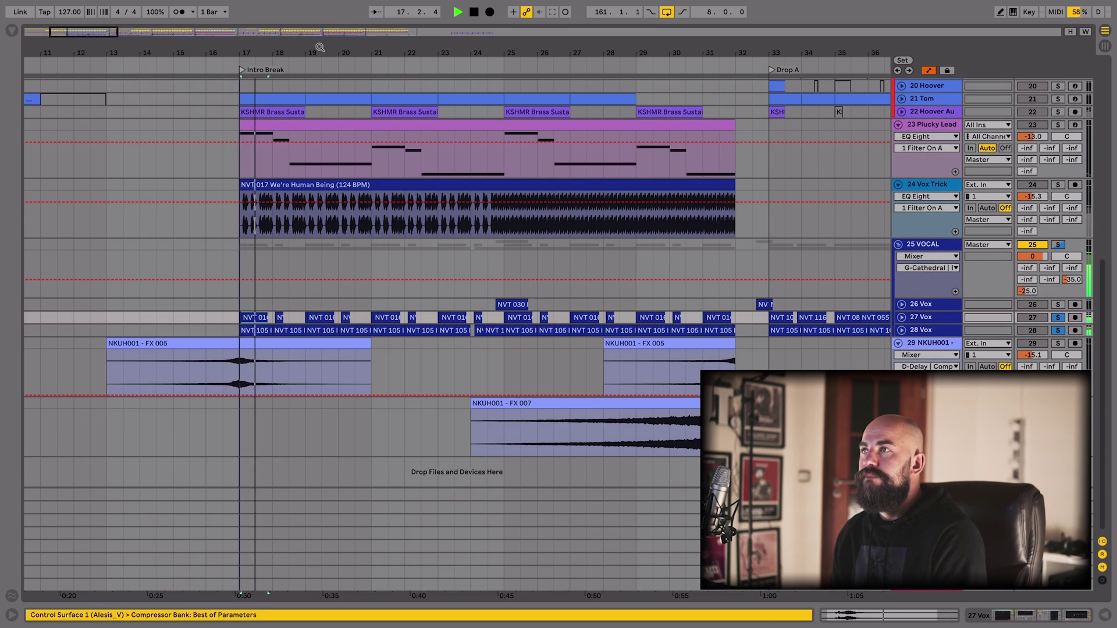
drag(320, 47, 240, 36)
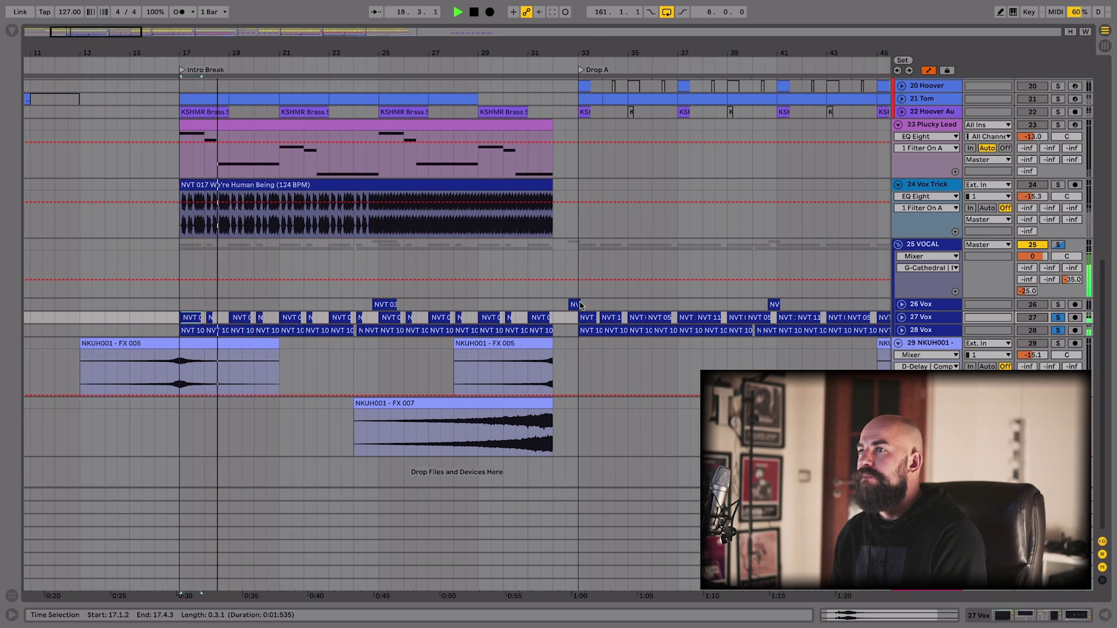
click(580, 304)
key(space)
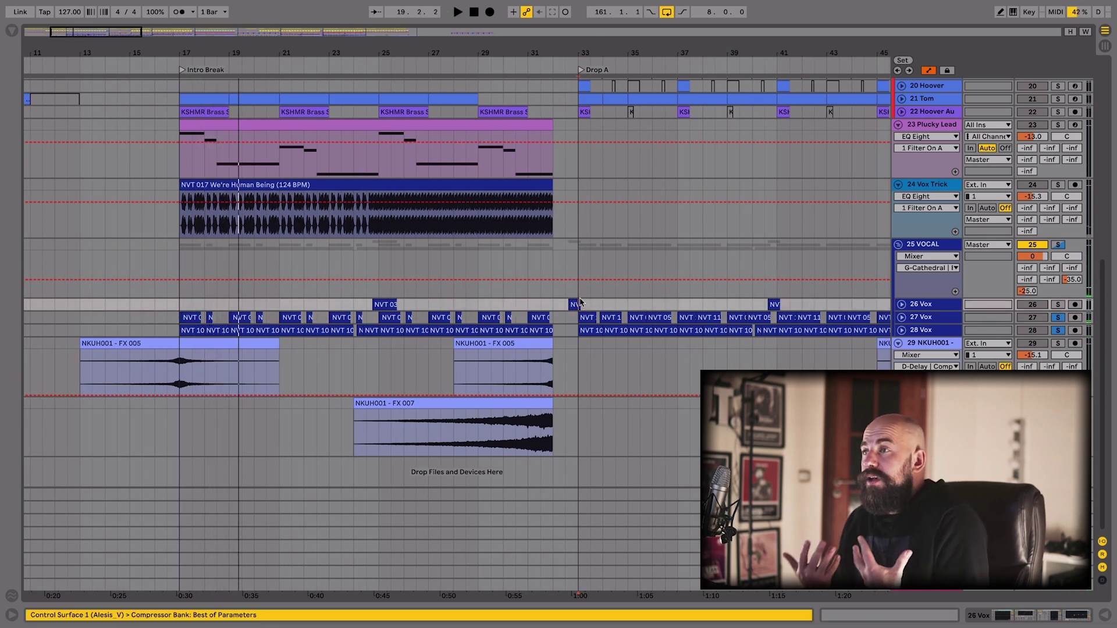
key(space)
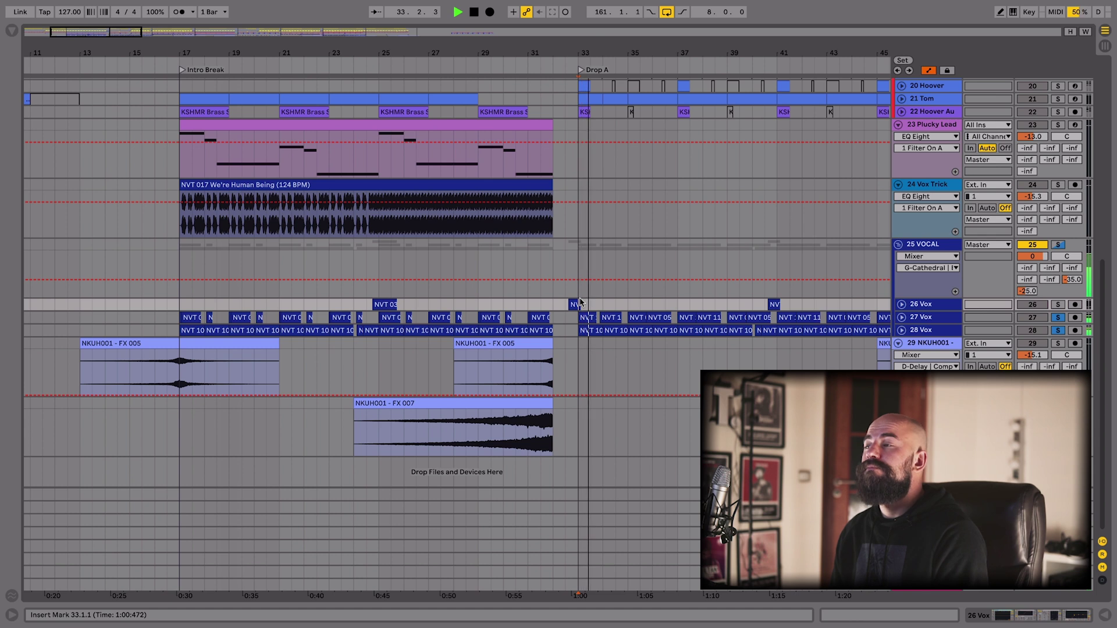
Stop the playback and examine the vocal clips from Drop A, selecting bars 33 to 38 across the Vox tracks
key(minus)
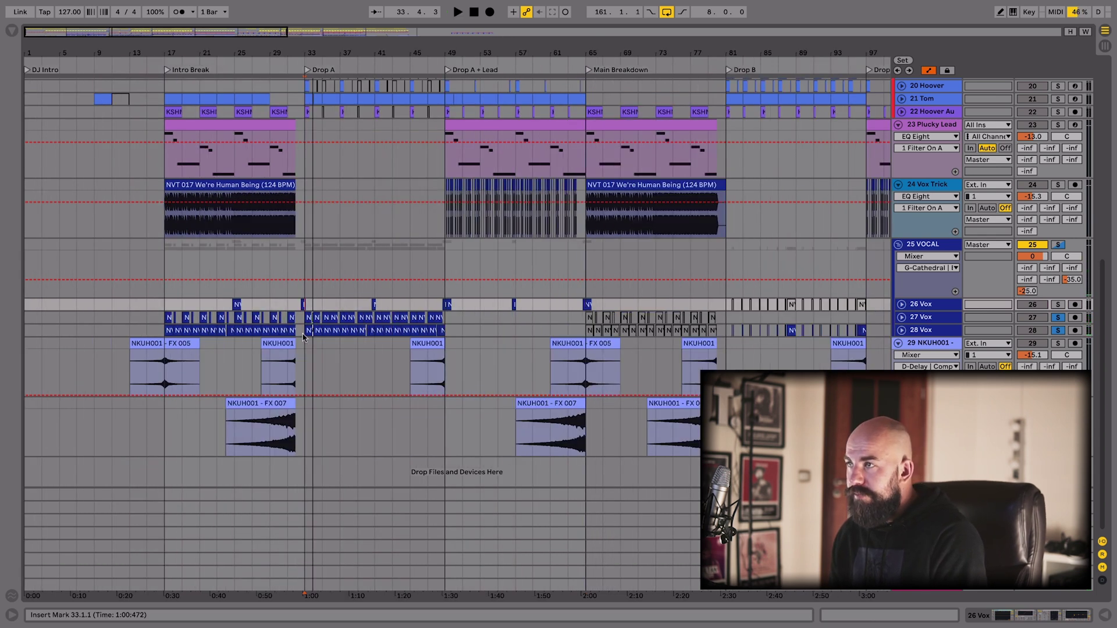
key(plus)
key(plus)
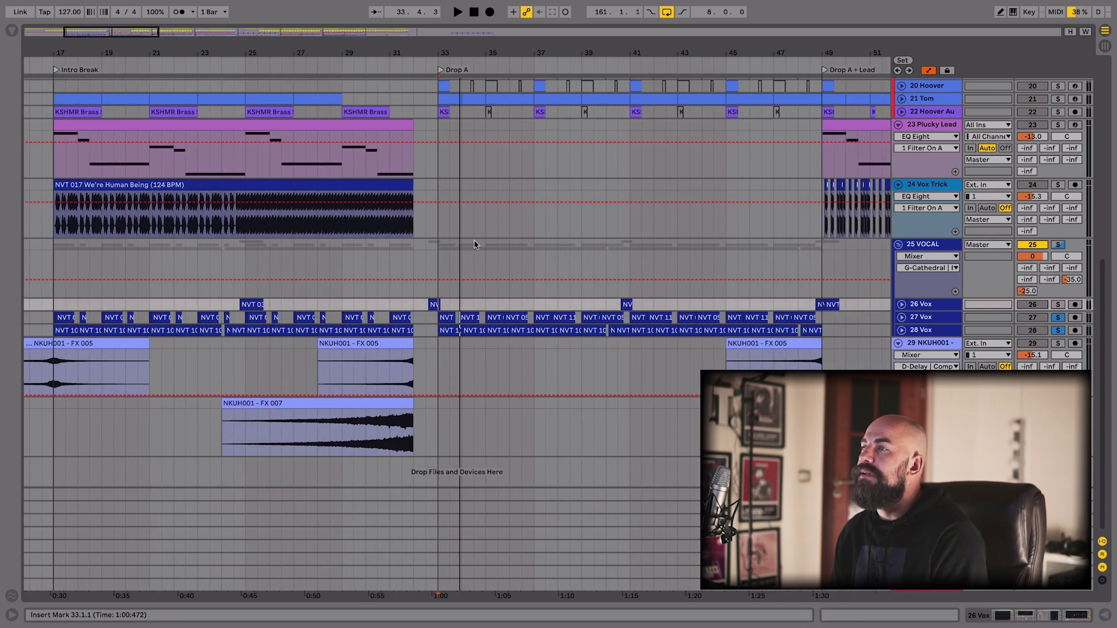
shift+click(576, 330)
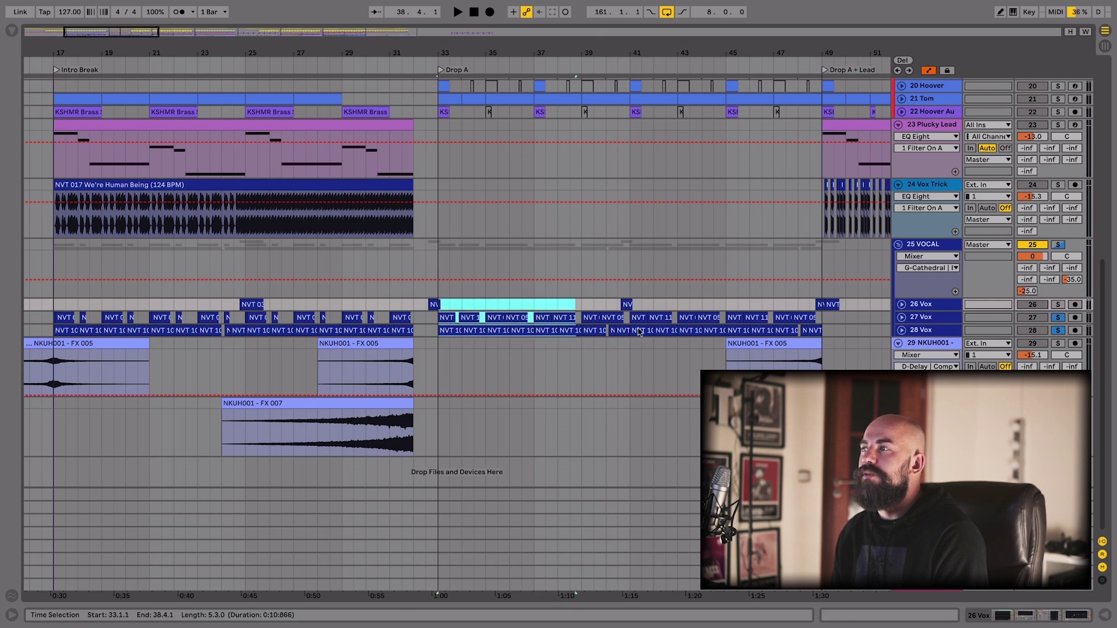
click(448, 331)
Add 26 Vox to the soloed vocals and play them from bar 17 at the Intro Break
click(46, 301)
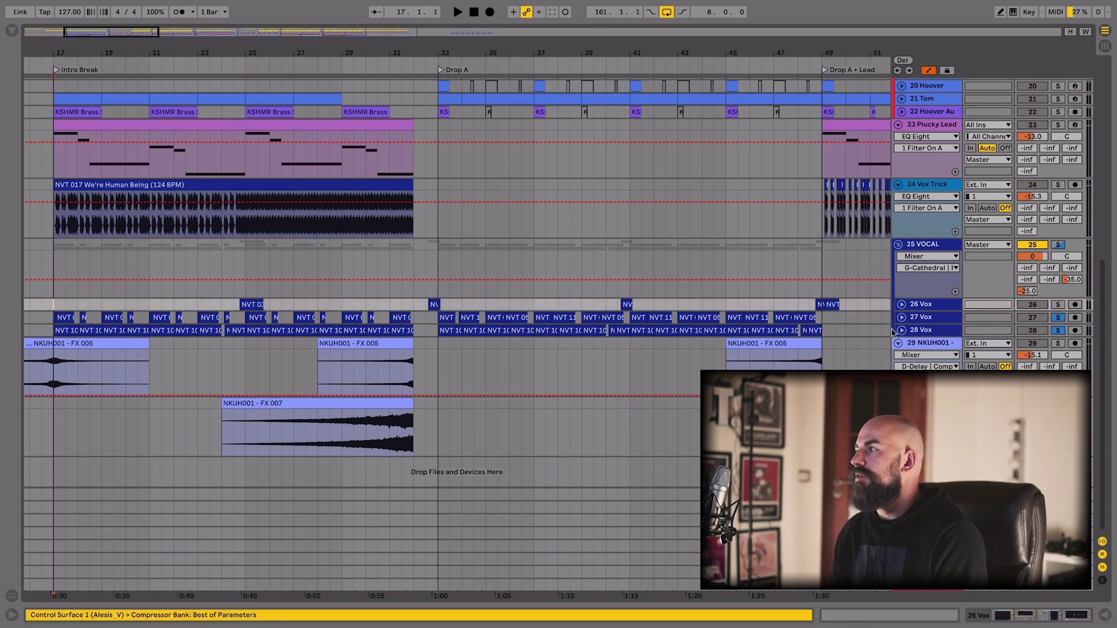
click(928, 318)
click(932, 305)
click(1057, 306)
key(space)
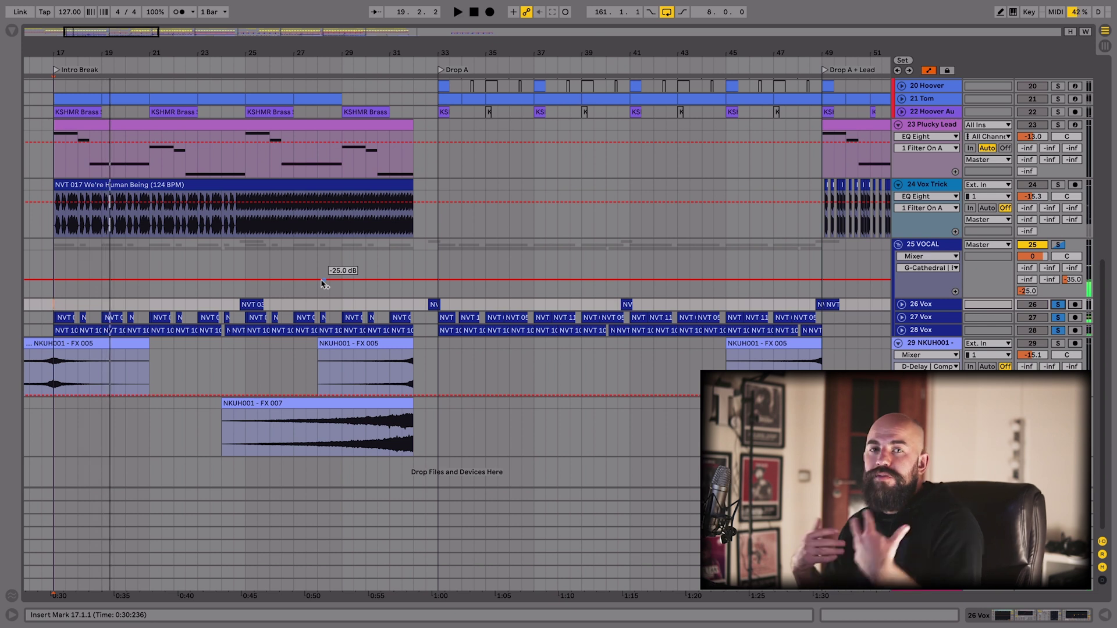
Play the arrangement from bar 33 at Drop A without the vocal solos and fold the Hi Hats group
drag(440, 303, 606, 310)
scroll(596, 271, up, 10)
click(436, 166)
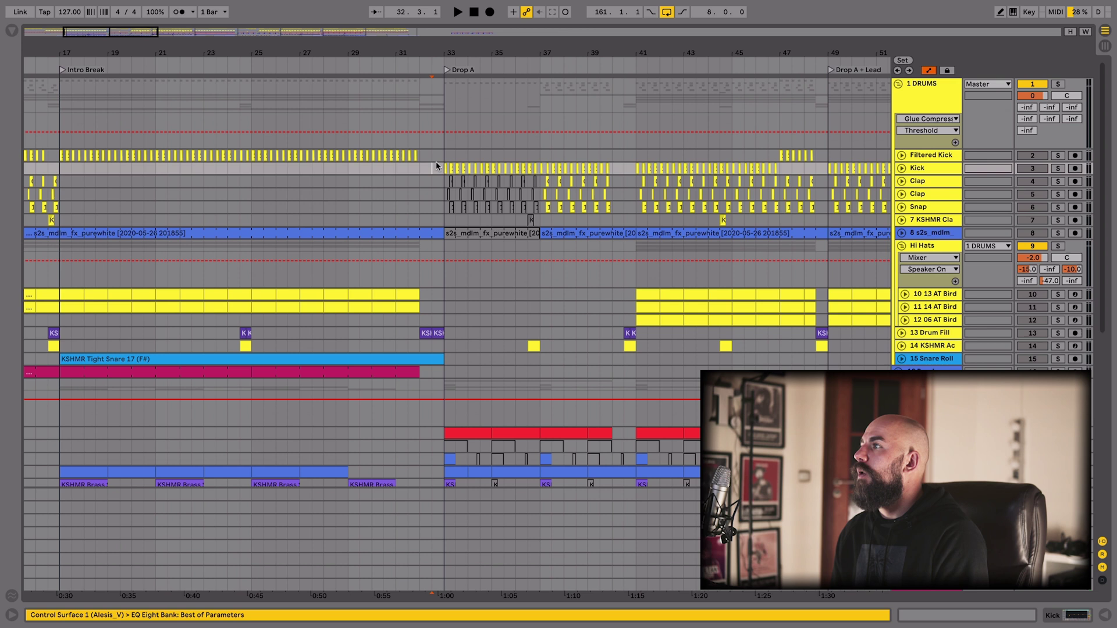
click(444, 166)
key(space)
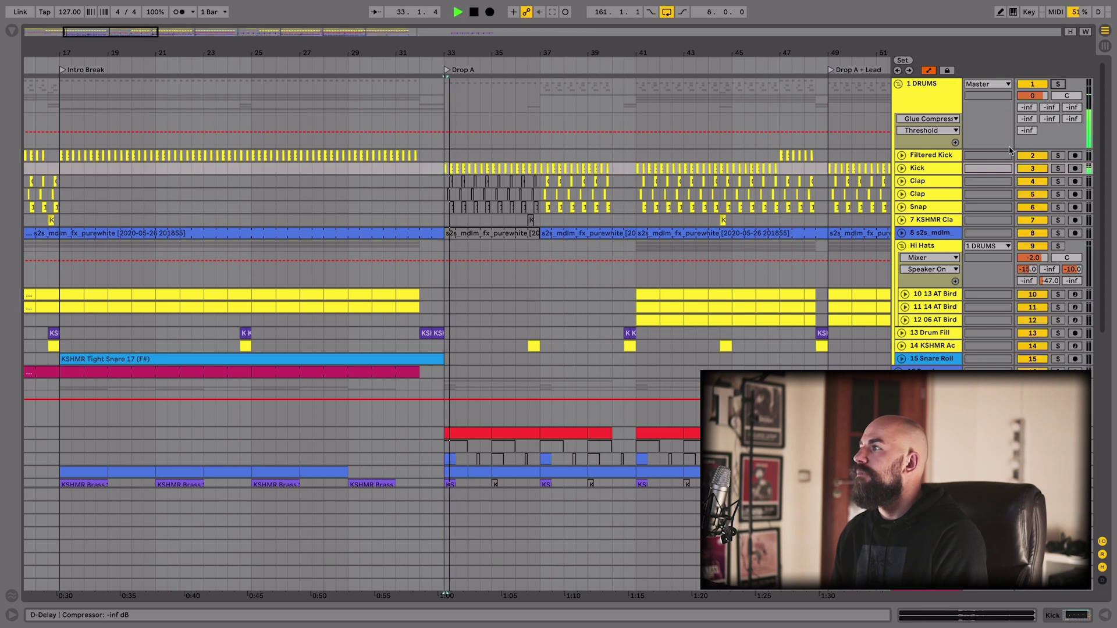
click(901, 245)
click(444, 214)
key(space)
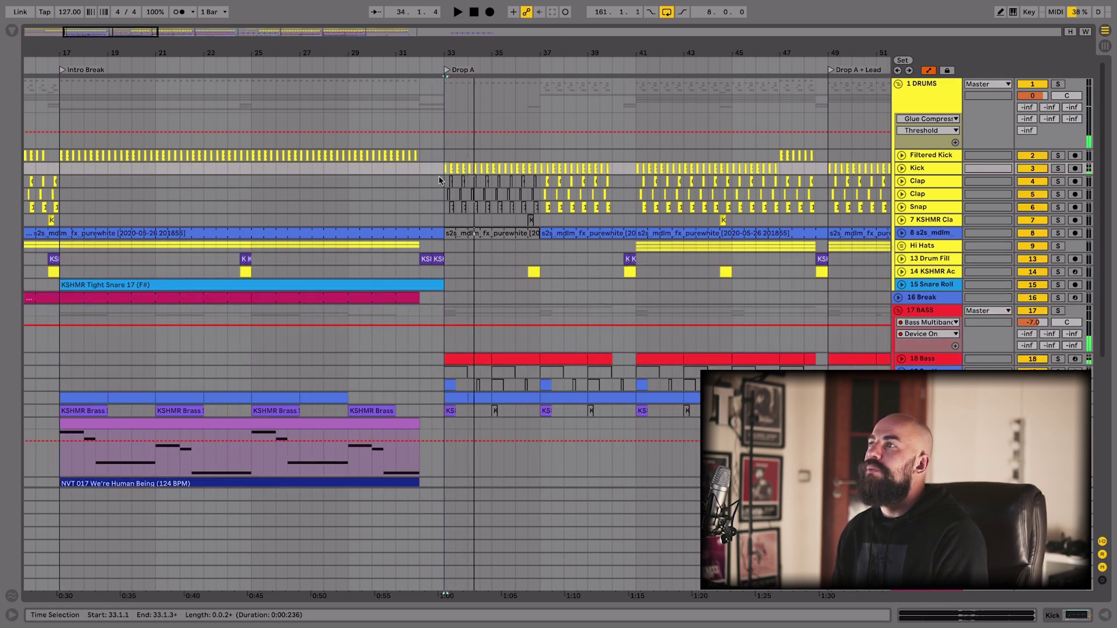
Try activating the Clap, Snap, KSHMR Clap and s2s_mdlm clips from bar 33 to 37, play them, and deactivate them again
drag(440, 181, 535, 224)
key(space)
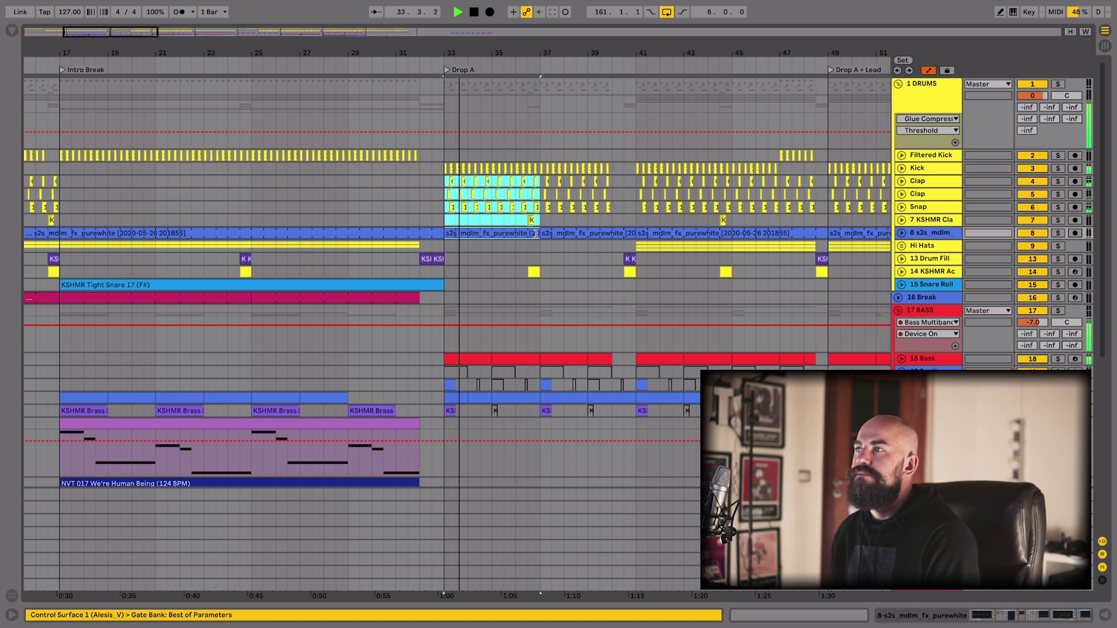
key(space)
key(0)
Unfold the 14 KSHMR Acoustic Fill track and examine its clip at bar 36.3 and the 13 Drum Fill clips at bar 40.3
click(534, 272)
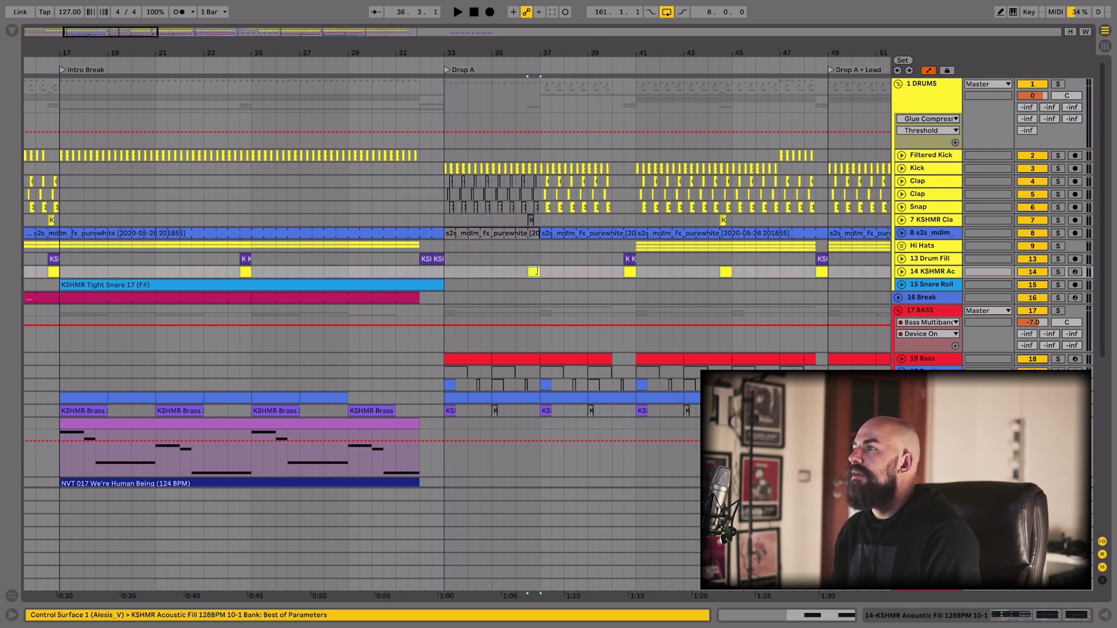
click(900, 272)
scroll(413, 266, right, 3)
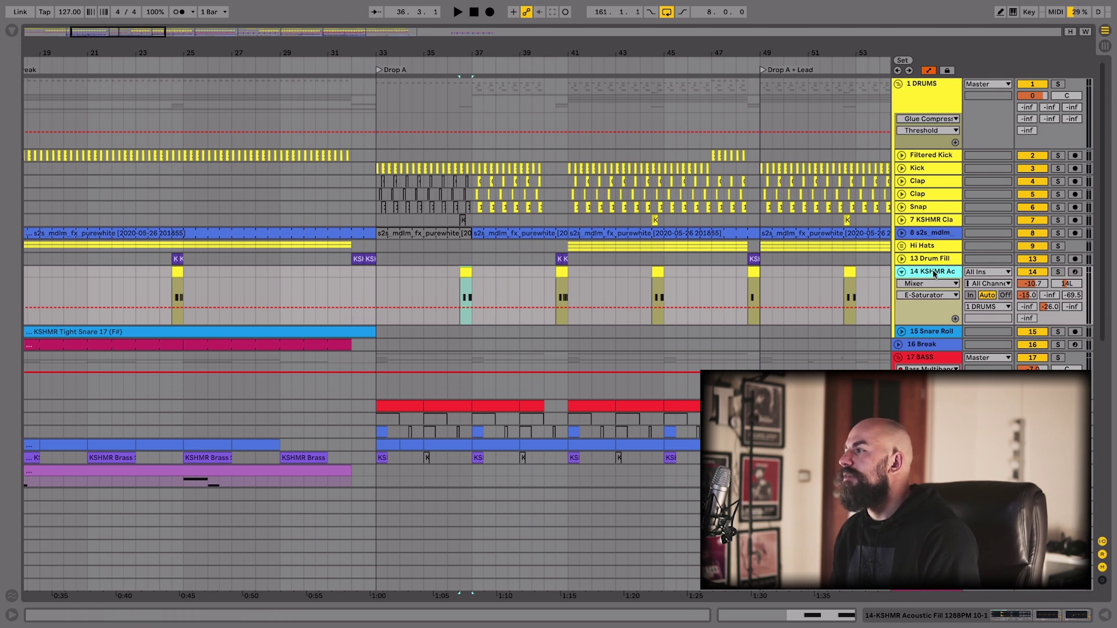
scroll(600, 284, right, 2)
click(523, 258)
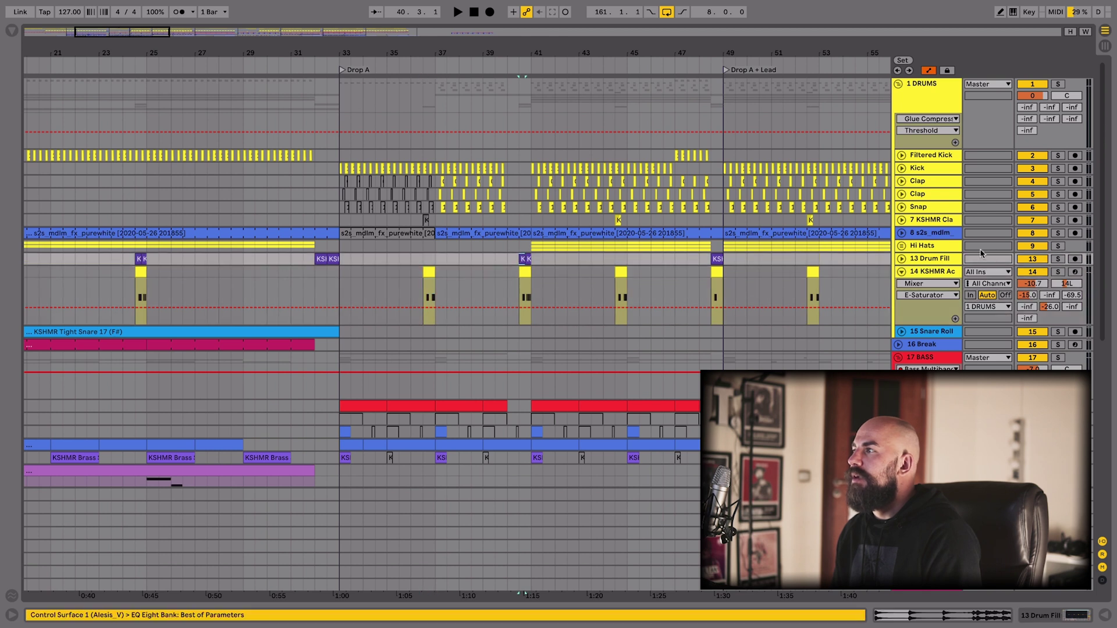
Unfold the 13 Drum Fill track and play it soloed with 14 KSHMR Acoustic Fill at bars 36.3, 40.3 and 48.3
click(902, 258)
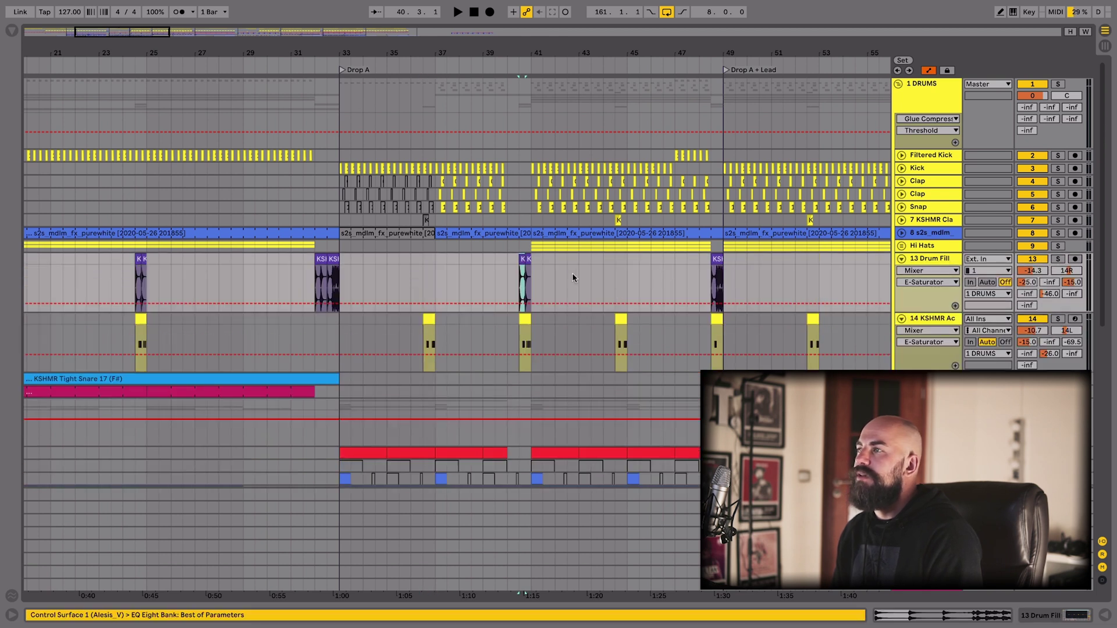
scroll(547, 273, up, 4)
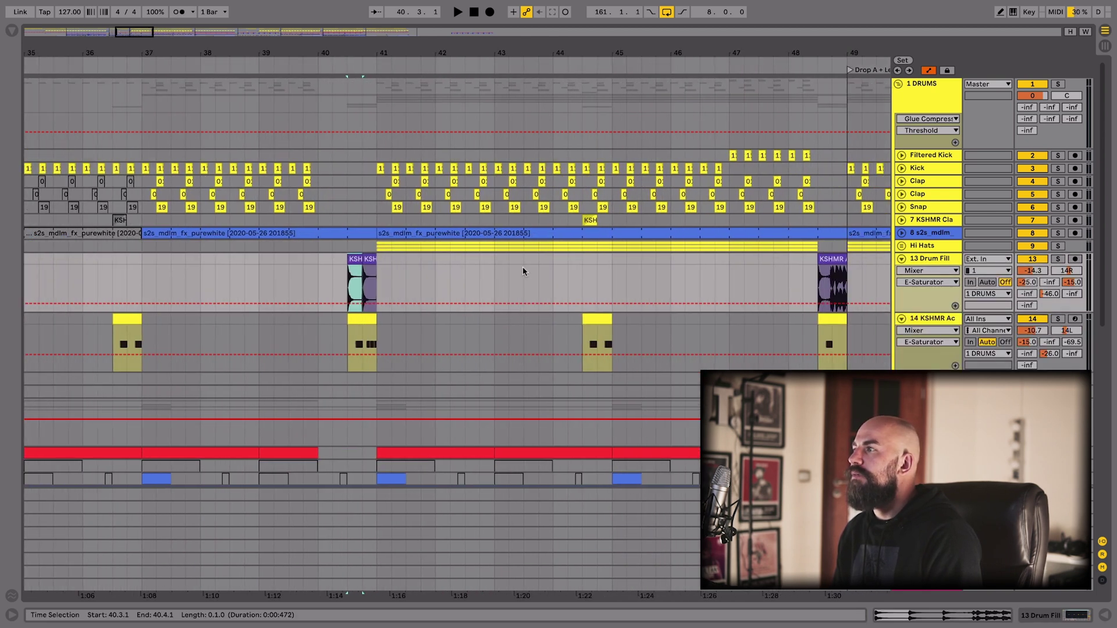
click(114, 280)
key(space)
click(339, 277)
click(809, 273)
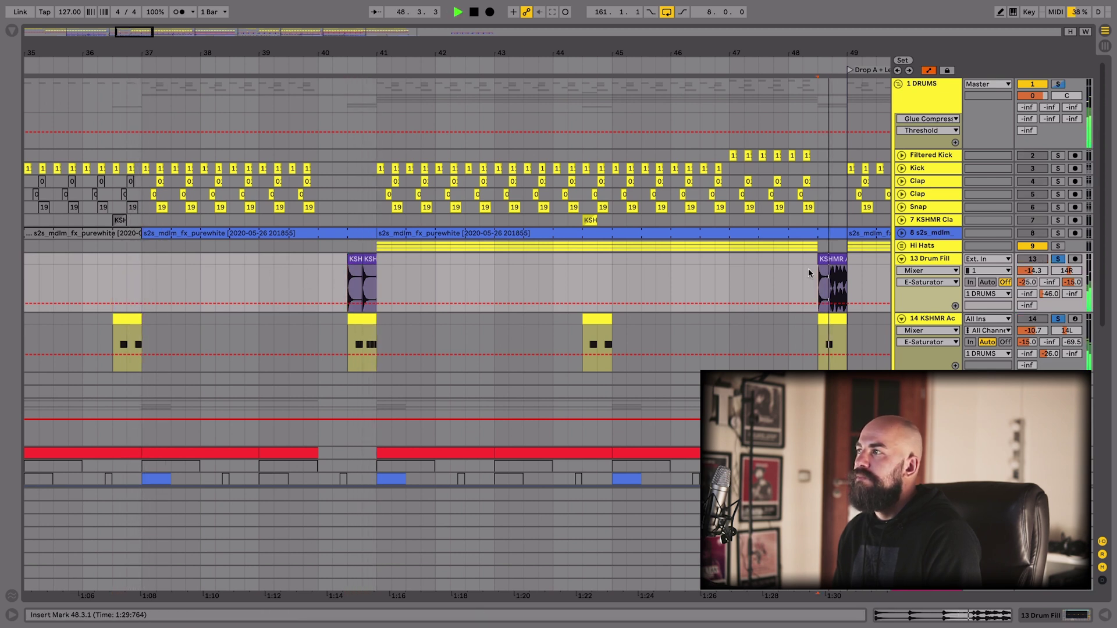
scroll(677, 222, down, 3)
key(space)
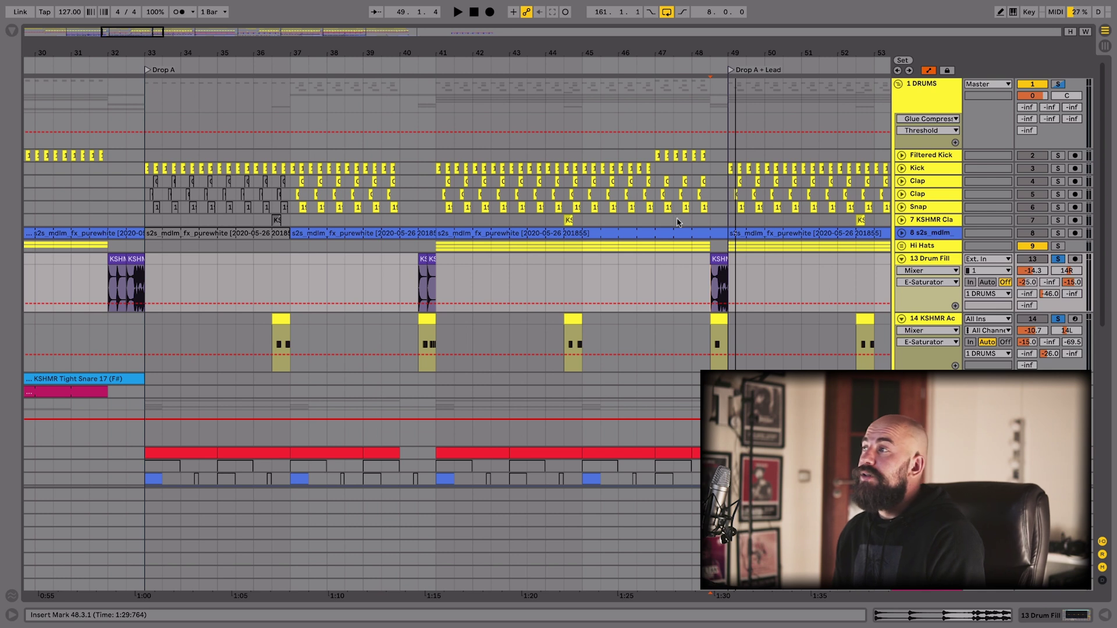
Clear the fill solos, fold both fill tracks, and examine the Clap and Snap clips from bar 37 to 41 and the Hi Hats
click(1057, 259)
click(899, 260)
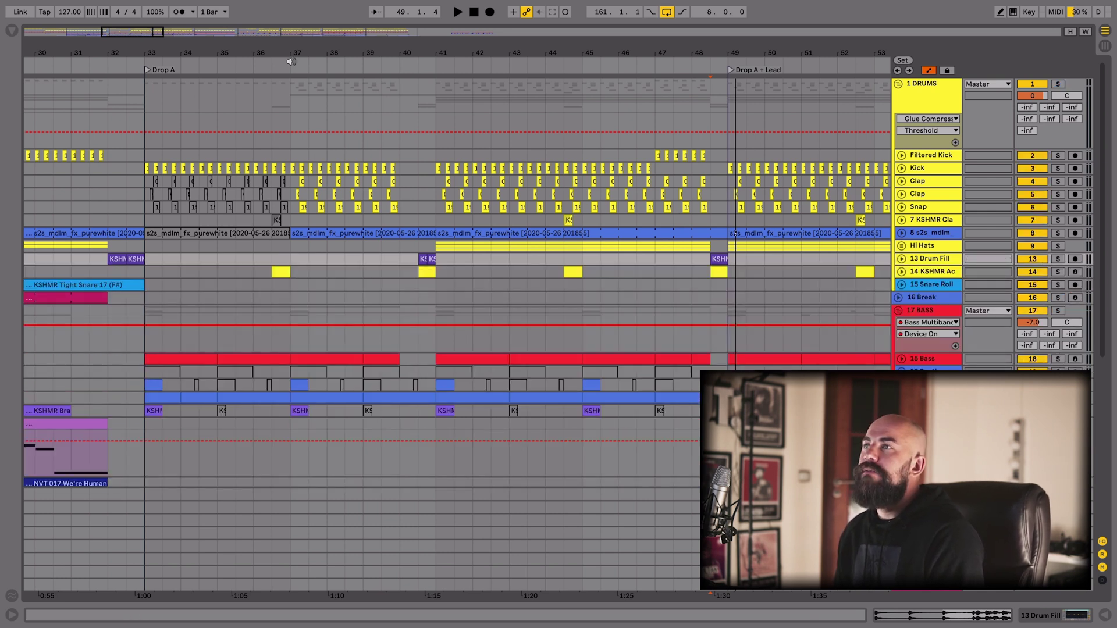
scroll(291, 61, left, 5)
drag(411, 182, 547, 220)
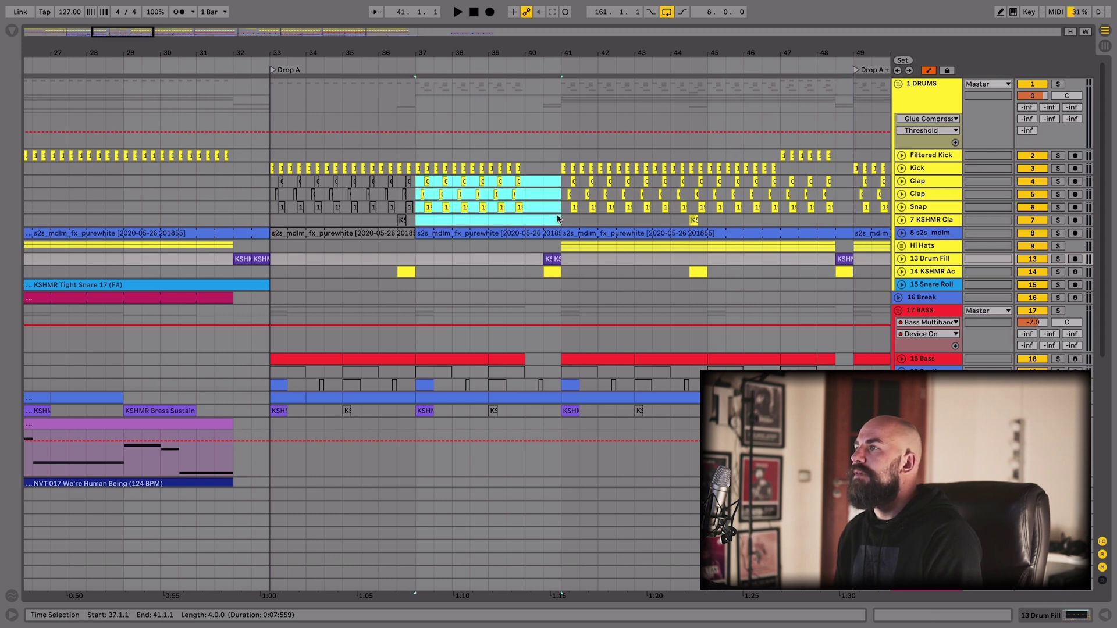
click(555, 249)
scroll(655, 367, right, 7)
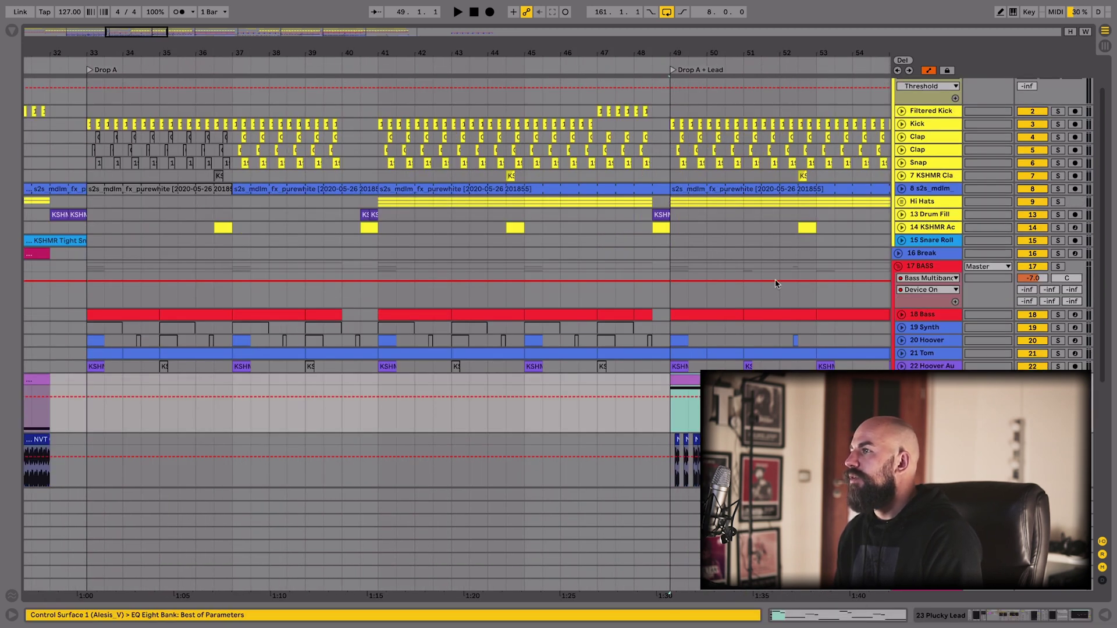
scroll(207, 298, left, 2)
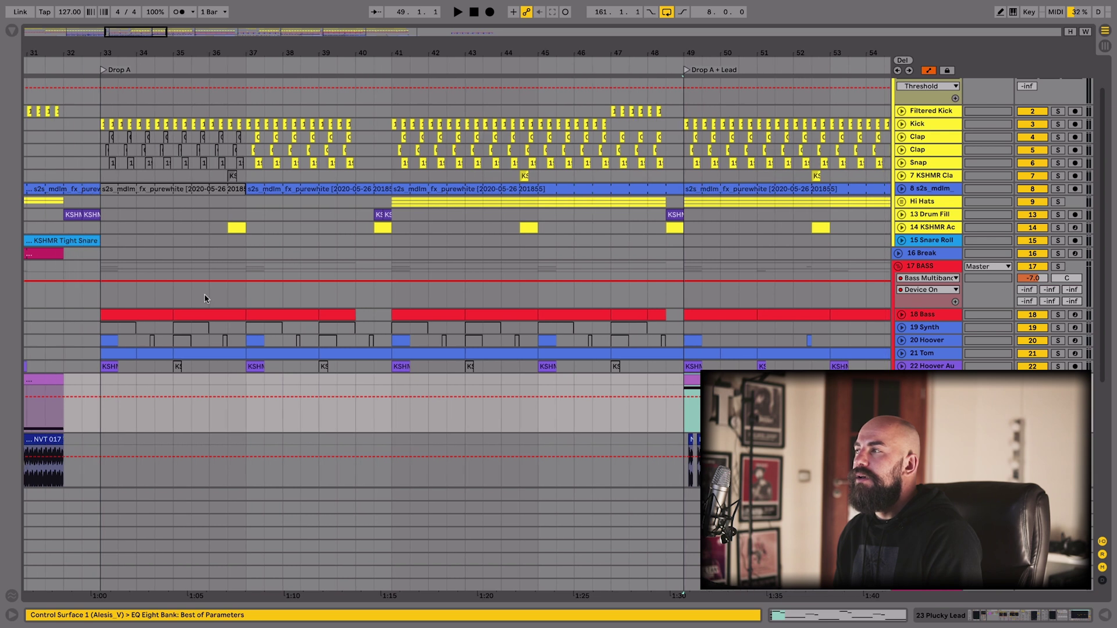
Highlight the 19 Synth clips across Drop A, from bar 33 to 49
click(931, 321)
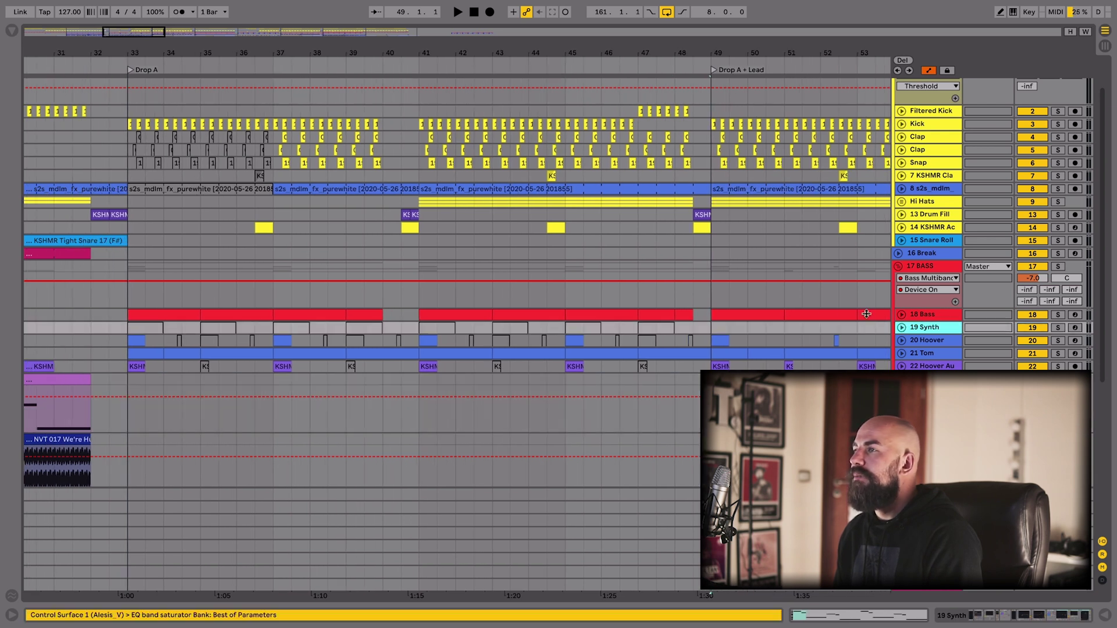
scroll(595, 292, down, 5)
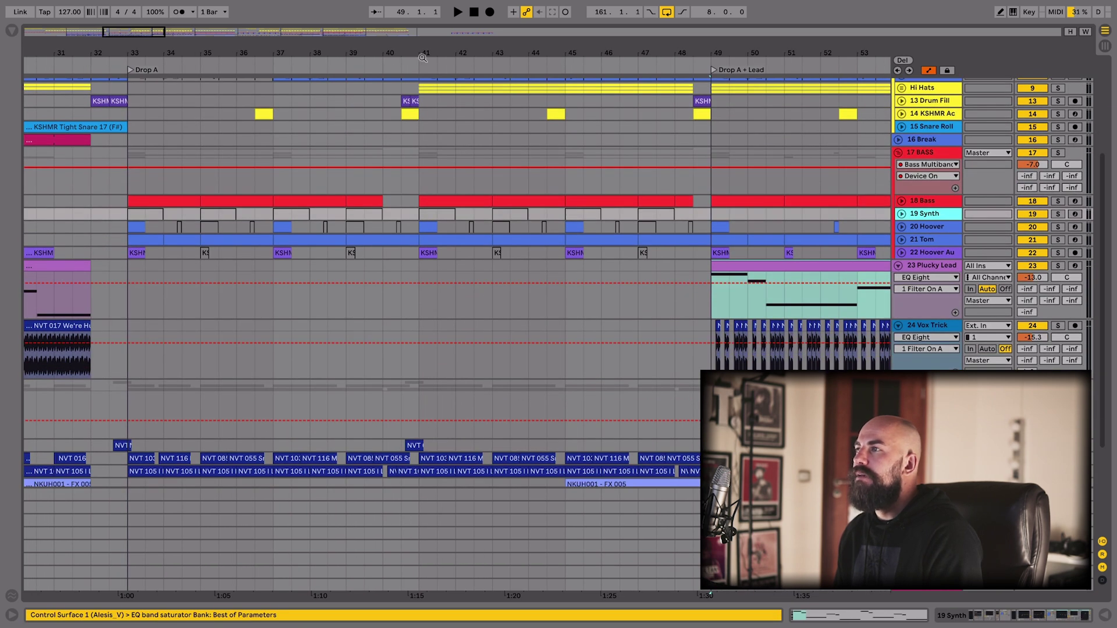
drag(476, 44, 399, 24)
scroll(383, 266, down, 2)
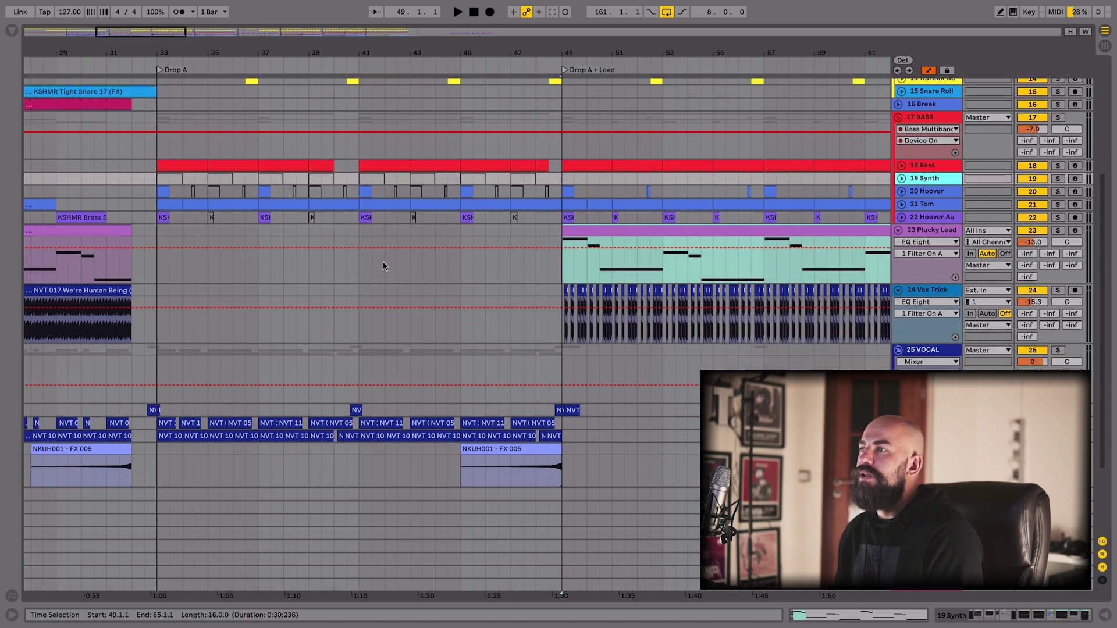
scroll(466, 232, up, 1)
drag(560, 184, 154, 186)
scroll(149, 187, right, 5)
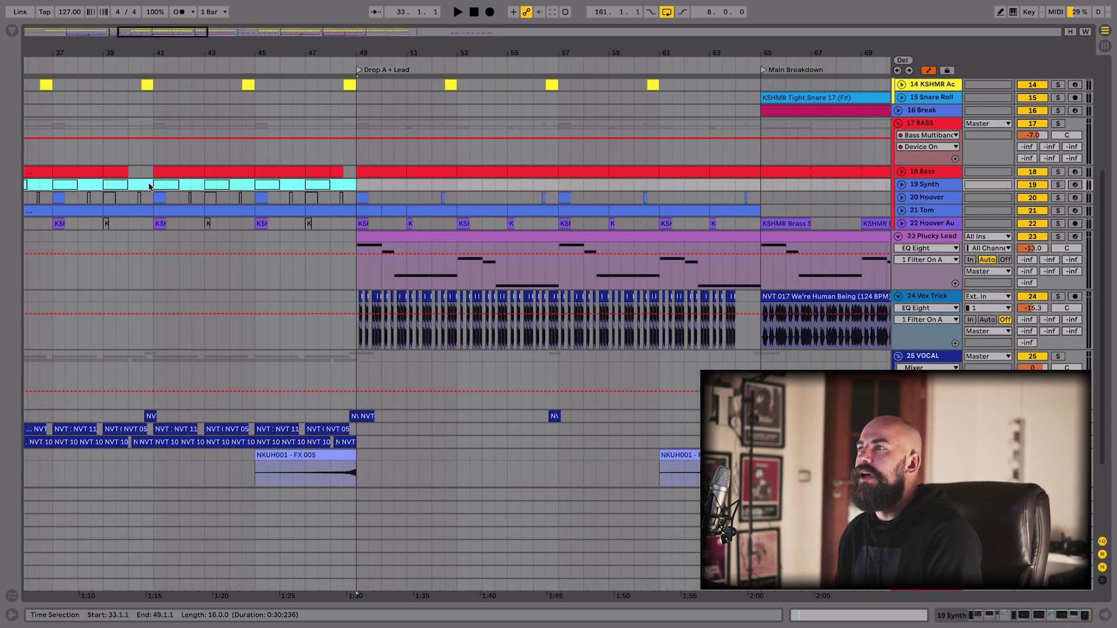
Fold the 1 DRUMS group
scroll(149, 186, right, 1)
scroll(149, 186, up, 8)
scroll(906, 98, up, 2)
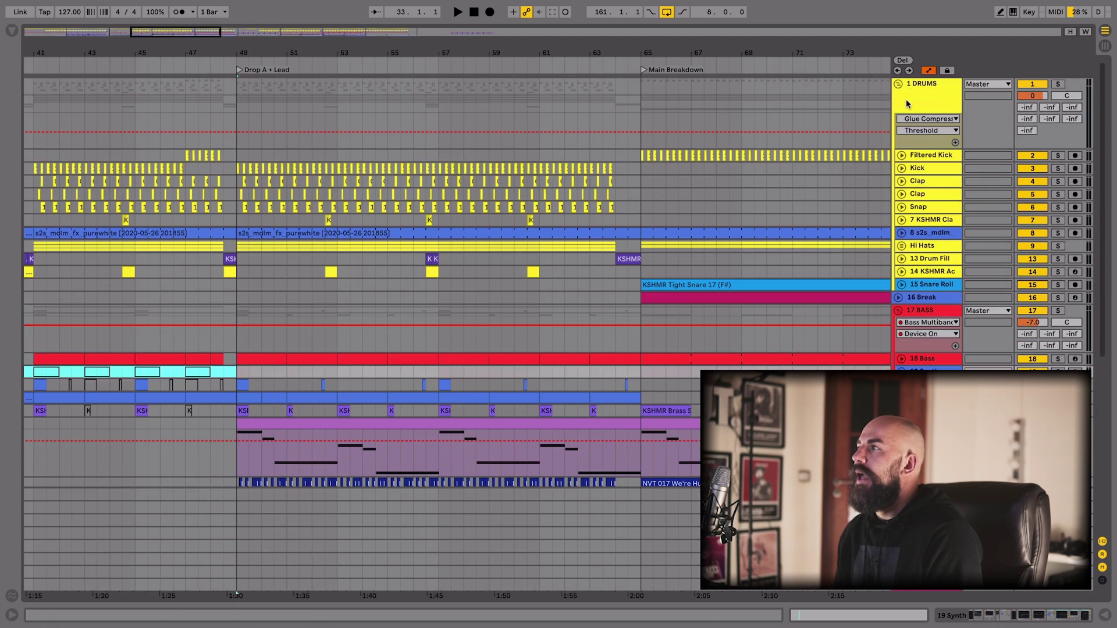
click(899, 101)
key(minus)
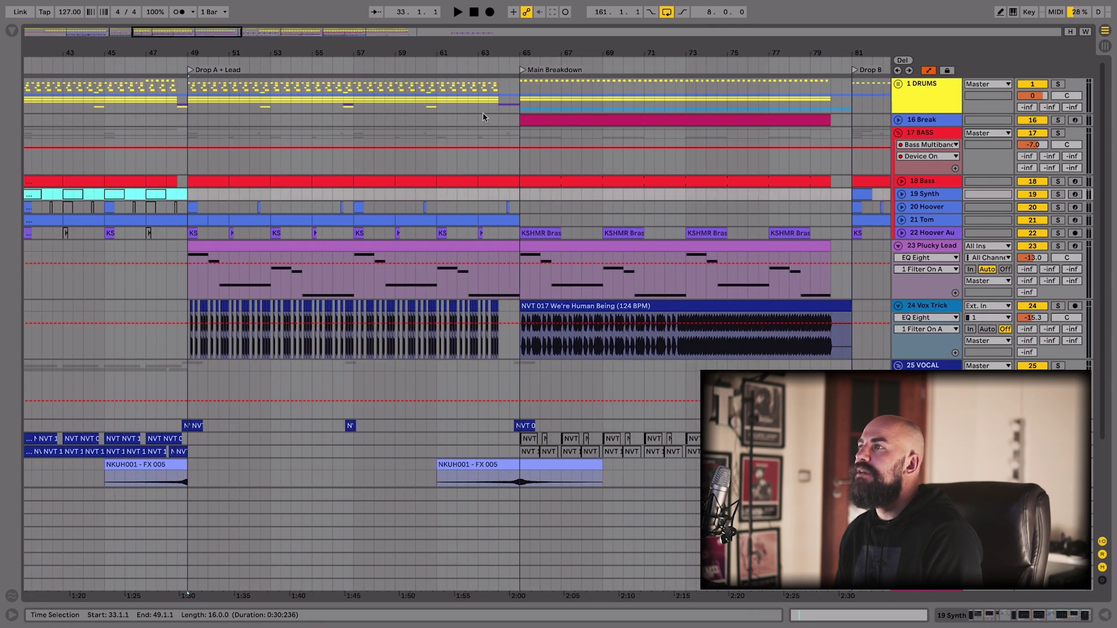
Highlight the 23 Plucky Lead and 24 Vox Trick clips in Drop A + Lead and the Main Breakdown
click(303, 246)
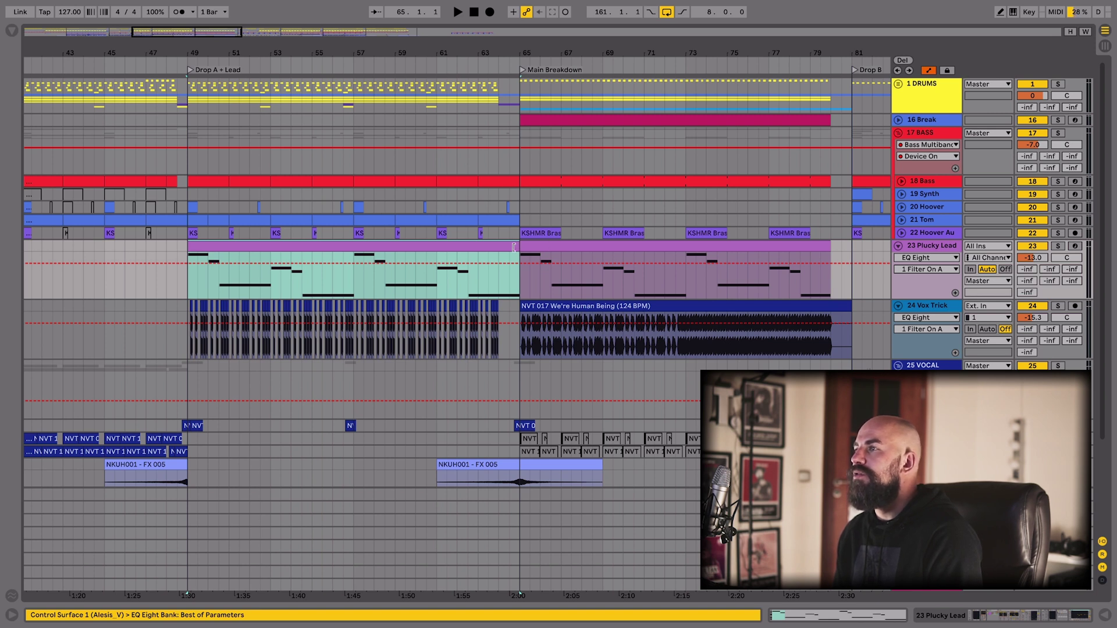
scroll(445, 244, right, 3)
click(504, 242)
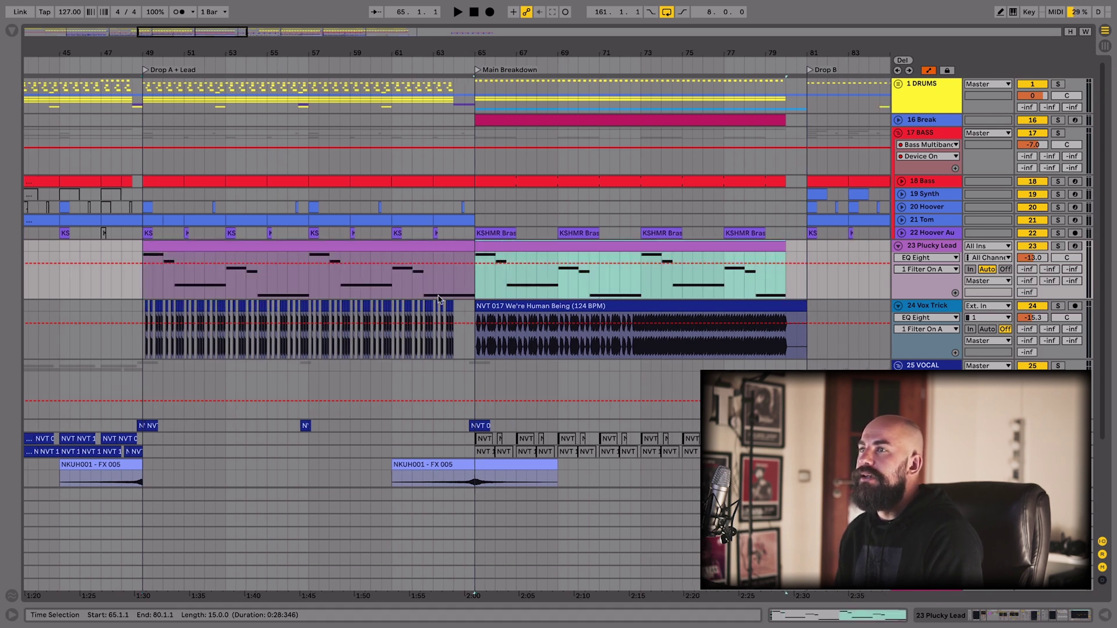
drag(460, 305, 158, 316)
drag(476, 316, 804, 312)
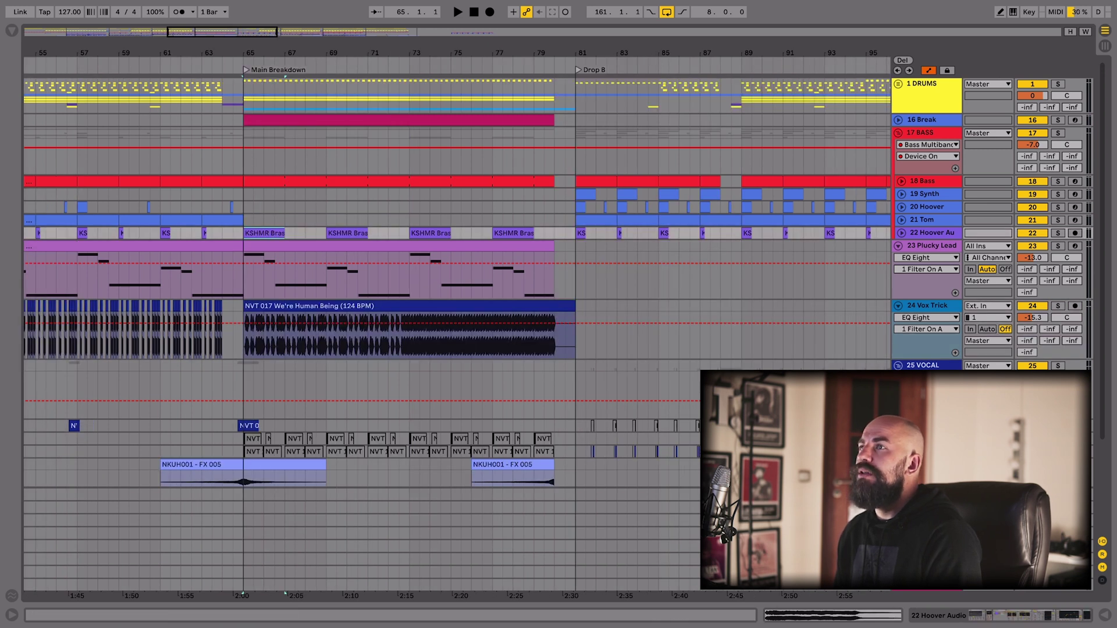
Unfold 22 Hoover Audio, play it soloed from bar 65 at the Main Breakdown, and clear its solo
scroll(457, 326, left, 5)
click(900, 232)
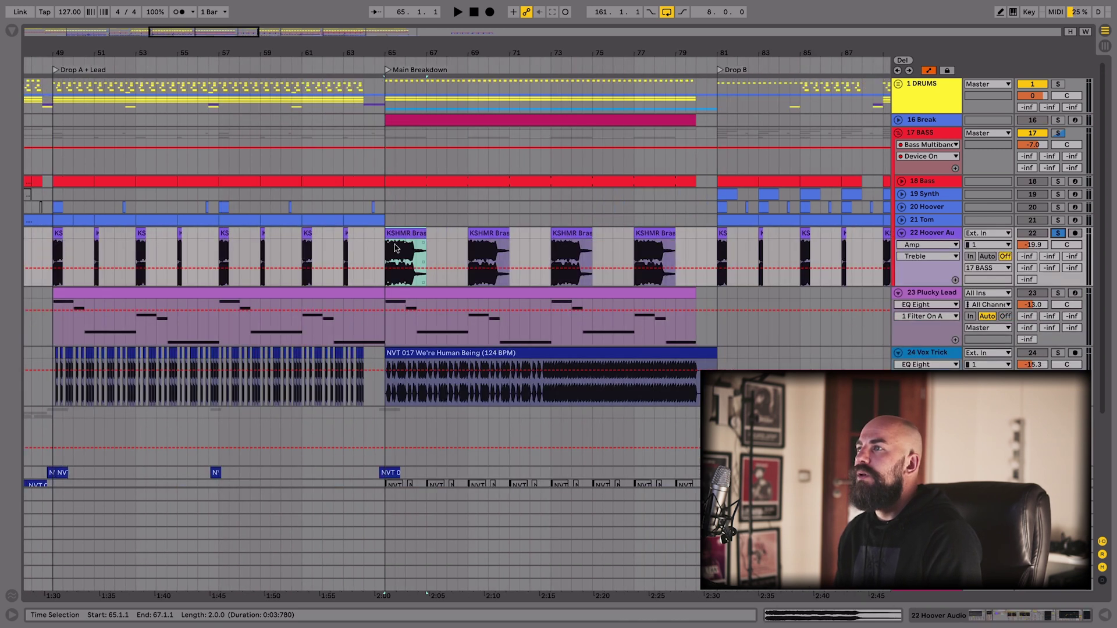
click(378, 250)
key(space)
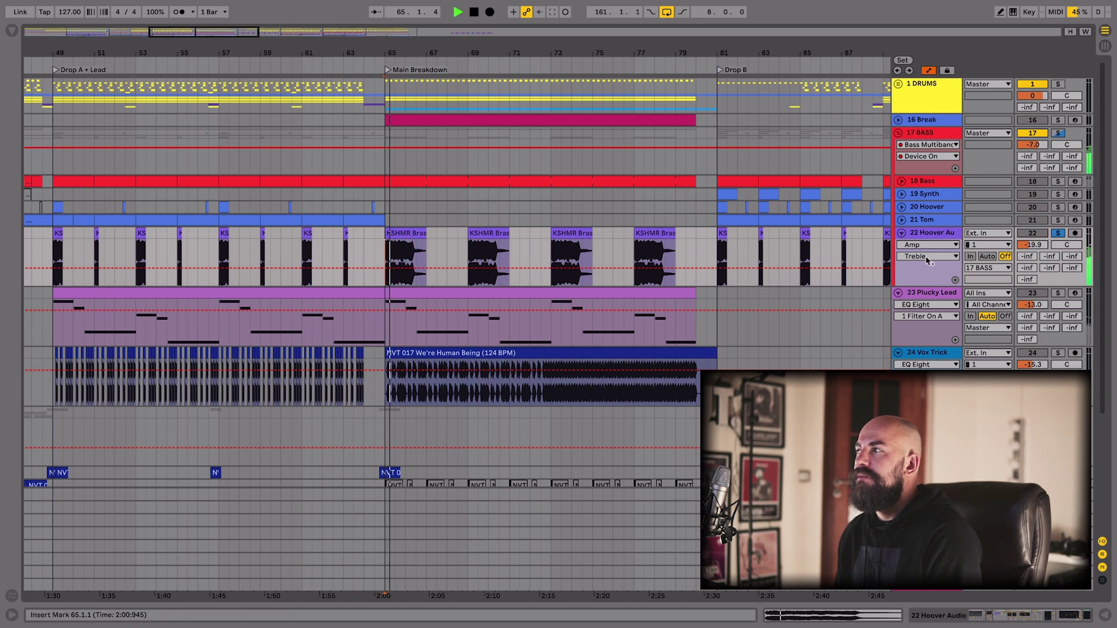
click(1057, 234)
Try activating the 27 Vox and 28 Vox clips across the Main Breakdown during playback
scroll(388, 402, down, 3)
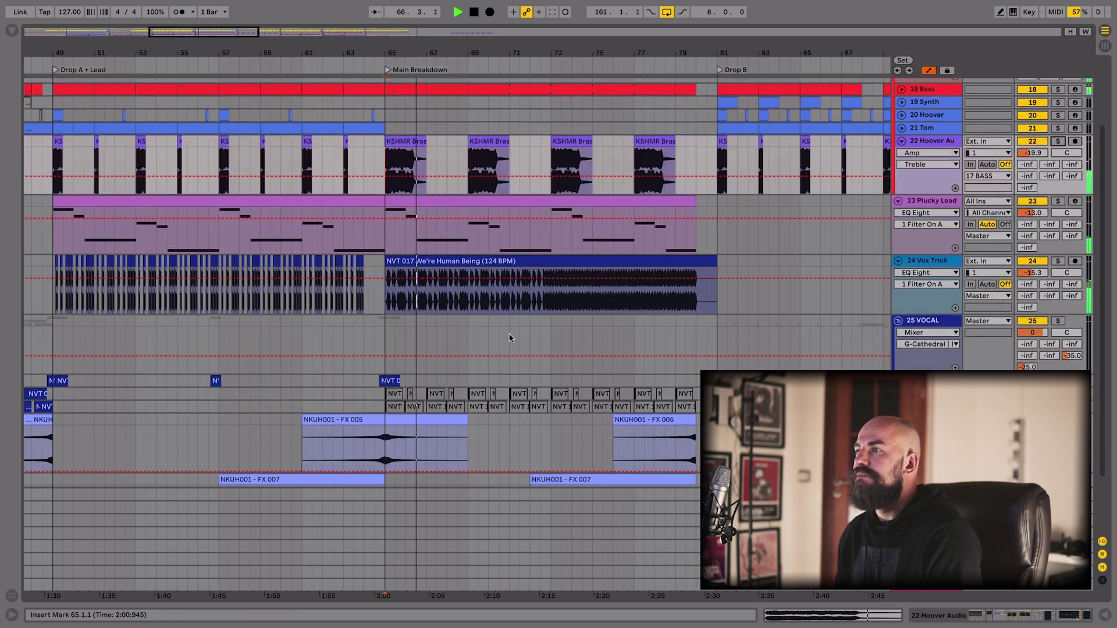
click(391, 393)
shift+click(703, 406)
key(0)
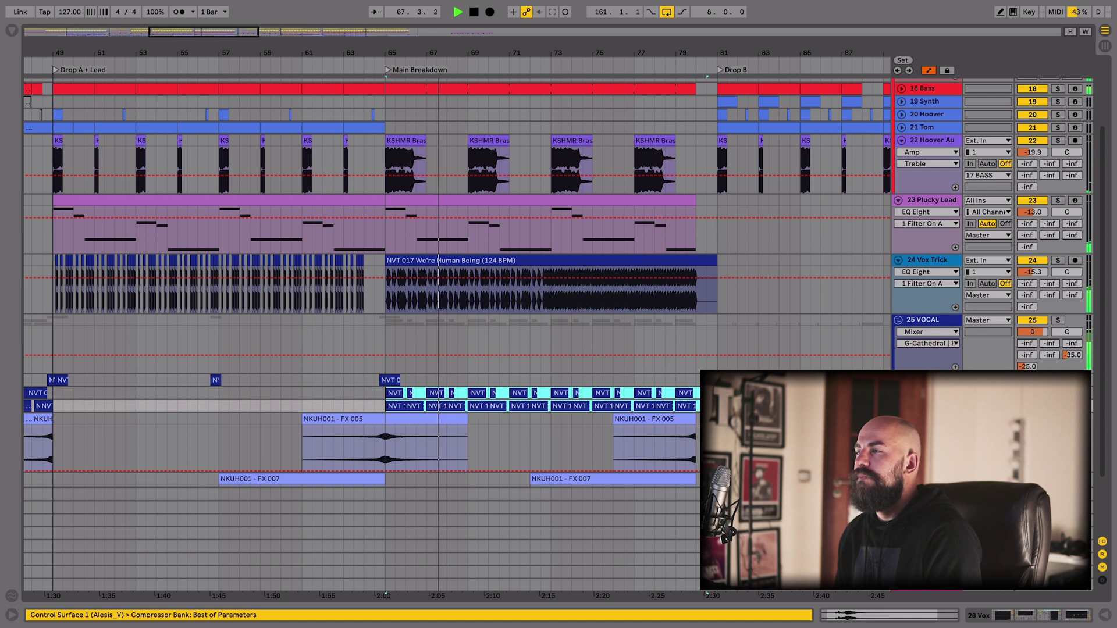
key(space)
Highlight the 1 DRUMS break from bar 80 to 81 and play the transition into Drop B from bar 79.3
scroll(575, 83, up, 3)
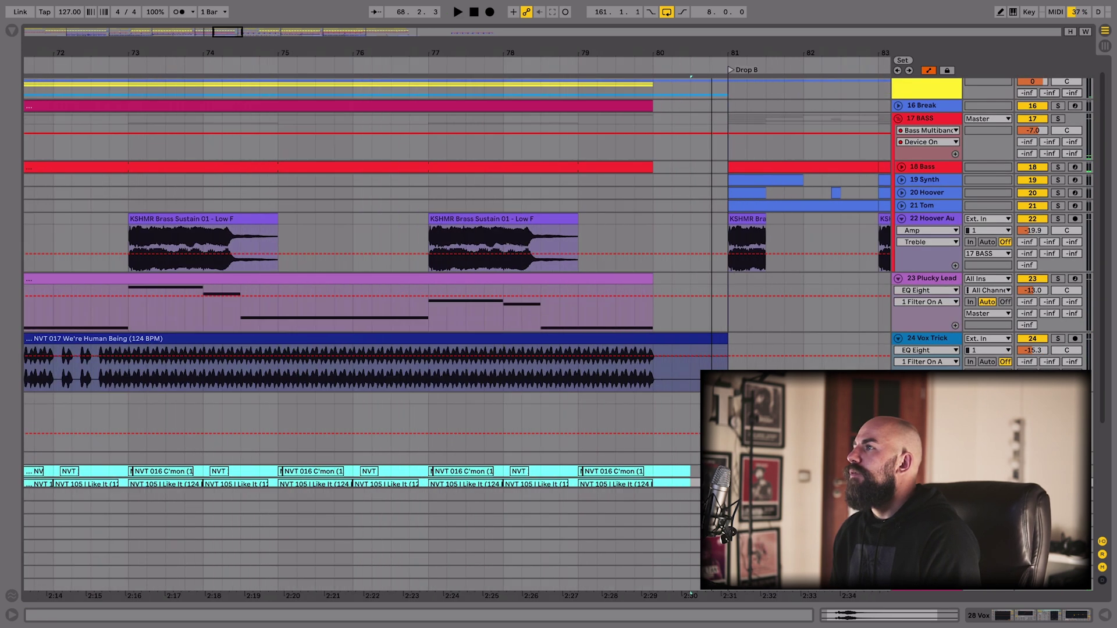
drag(575, 85, 618, 88)
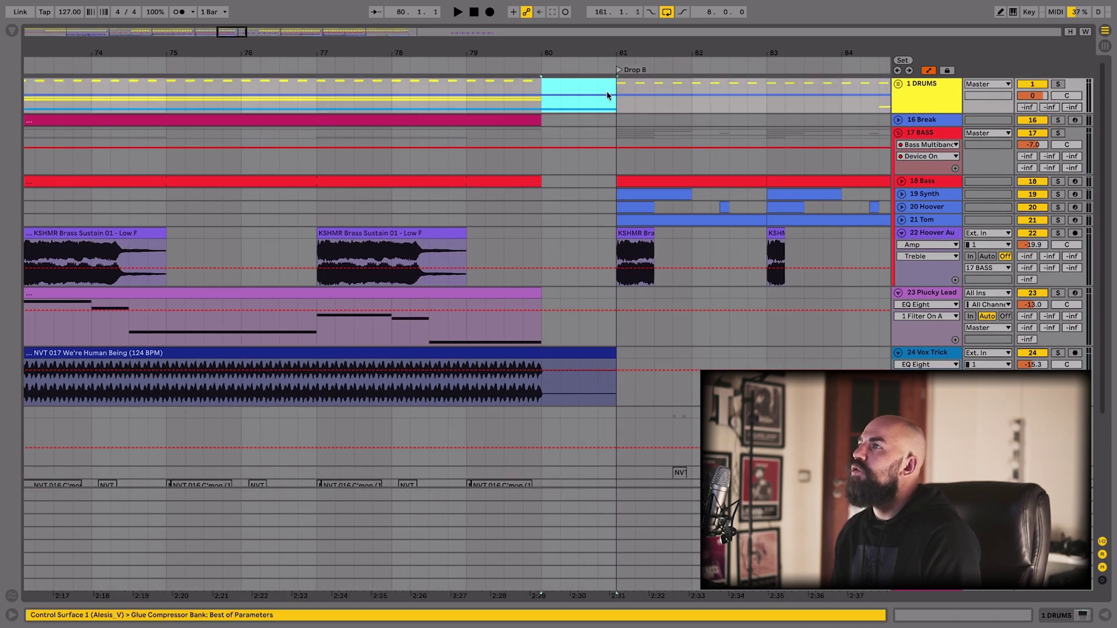
scroll(617, 88, up, 3)
scroll(618, 87, down, 3)
click(445, 89)
key(space)
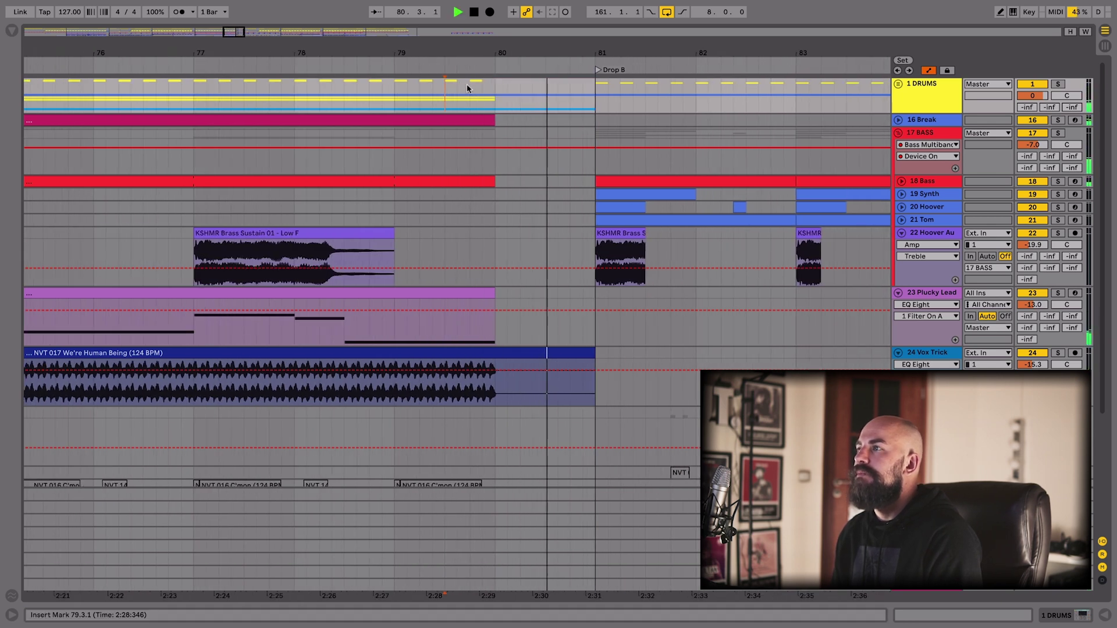
key(minus)
key(minus)
key(minus)
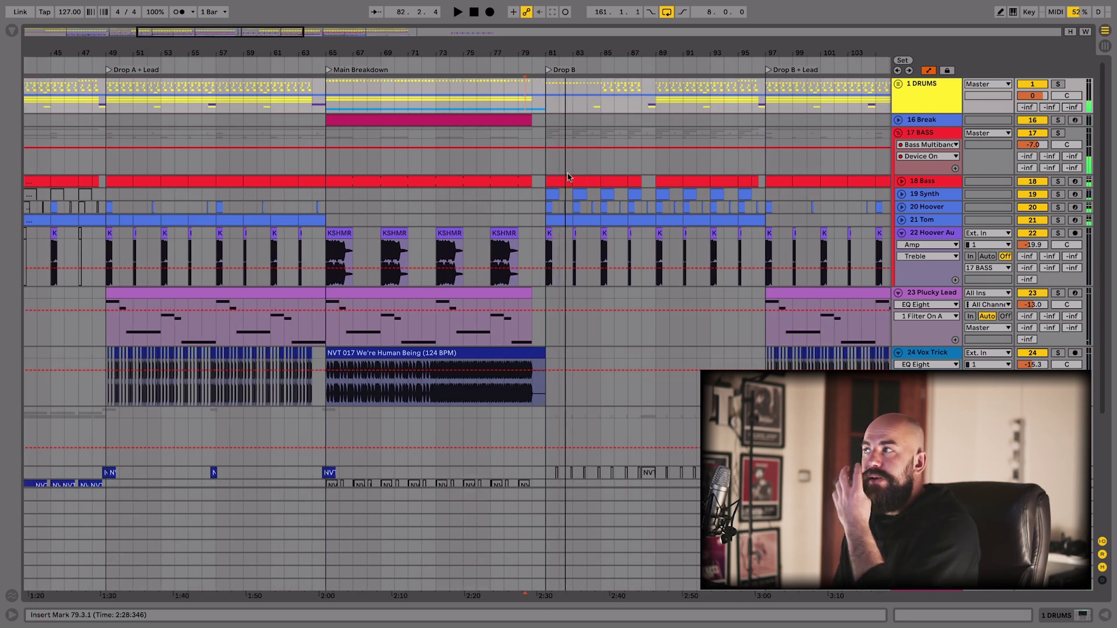
Stop playback and highlight the 19 Synth clips across Drop B, from bar 81 to 97
click(543, 192)
key(space)
key(minus)
key(minus)
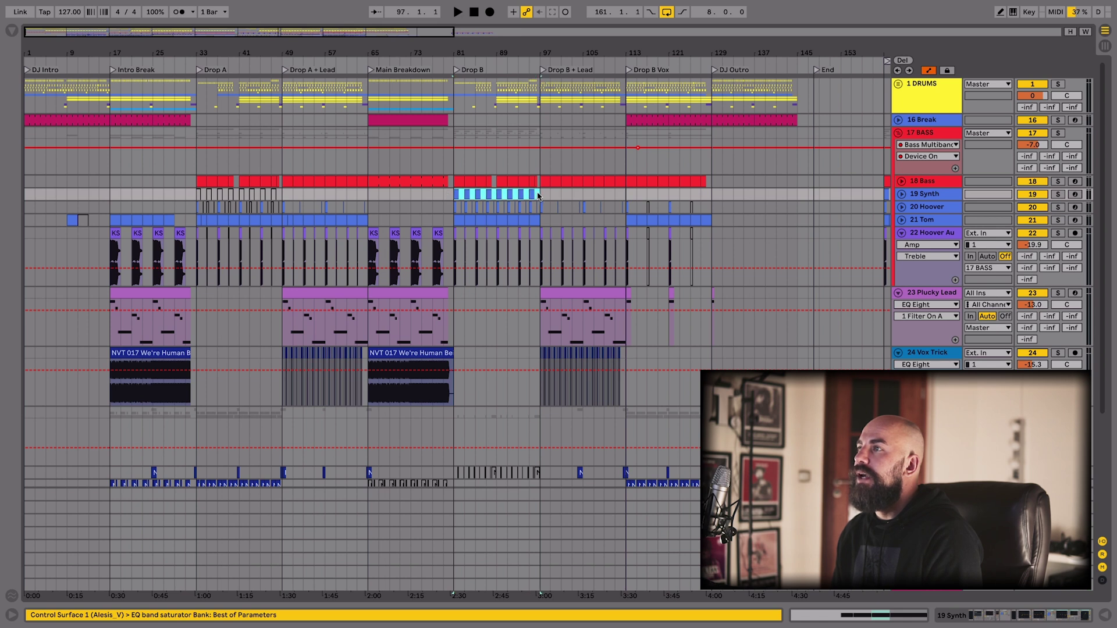
drag(537, 196, 537, 196)
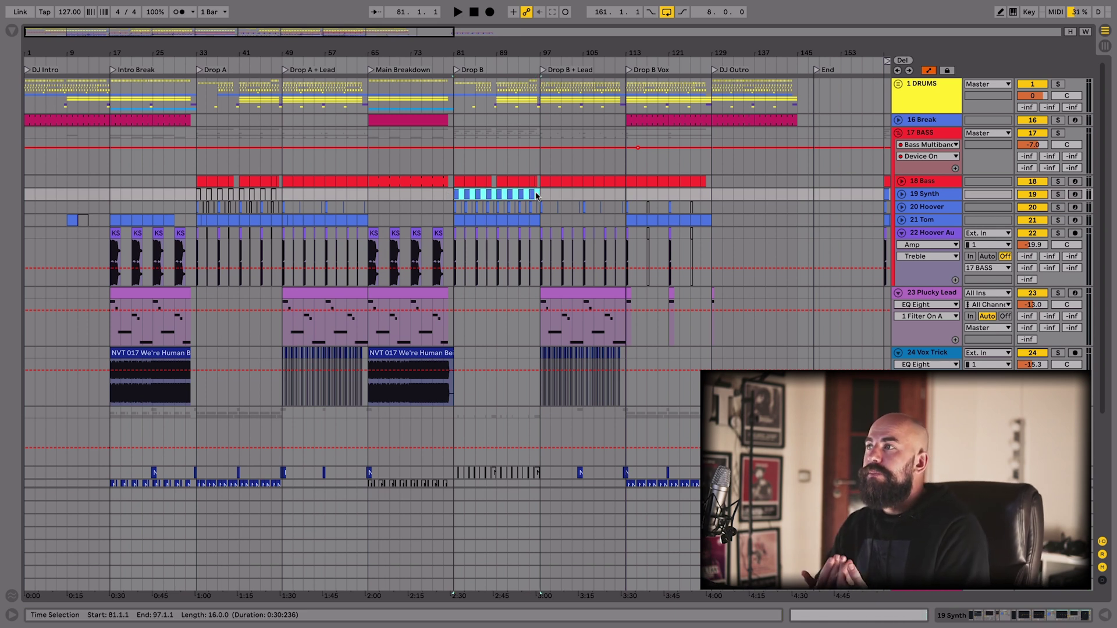
Fold the 22 Hoover Audio, 23 Plucky Lead and 24 Vox Trick tracks and highlight the vocals in Drop A and Drop B Vox
click(901, 233)
drag(193, 325, 275, 368)
drag(626, 328, 711, 357)
scroll(199, 133, up, 1)
Compare the Drop A and Drop A + Lead sections with the drums of Drop B and Drop B + Lead, bars 81 to 113
drag(193, 86, 278, 296)
drag(375, 87, 293, 77)
drag(465, 86, 660, 92)
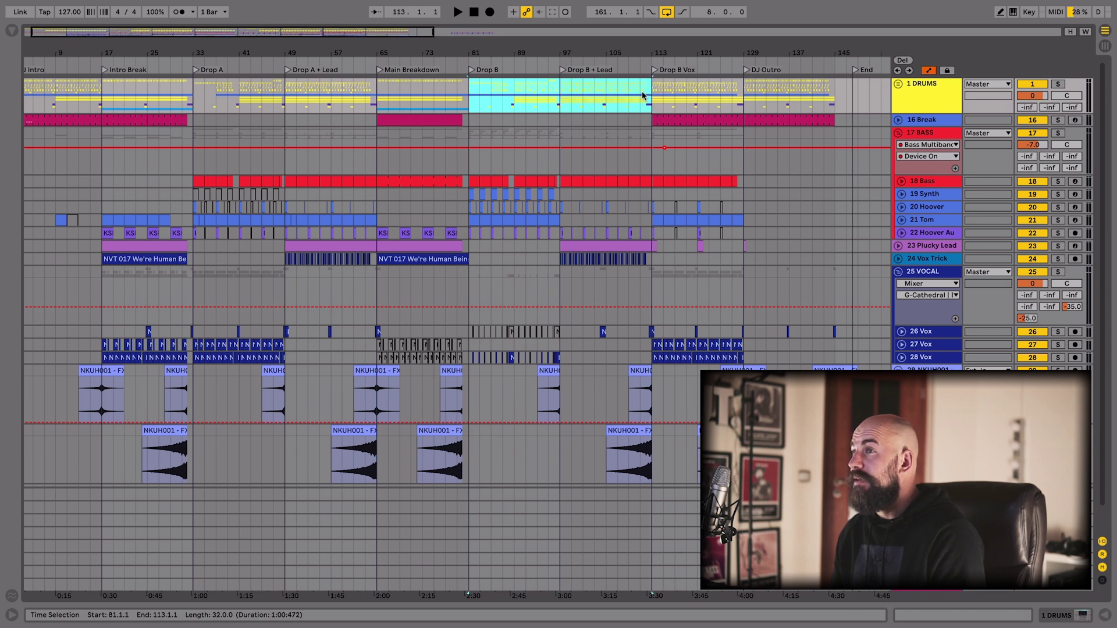
Point out the Plucky Lead, Vox Trick, FX and 26 Vox clips of Drop A + Lead, and the Vox Trick clips of Drop B + Lead
click(337, 241)
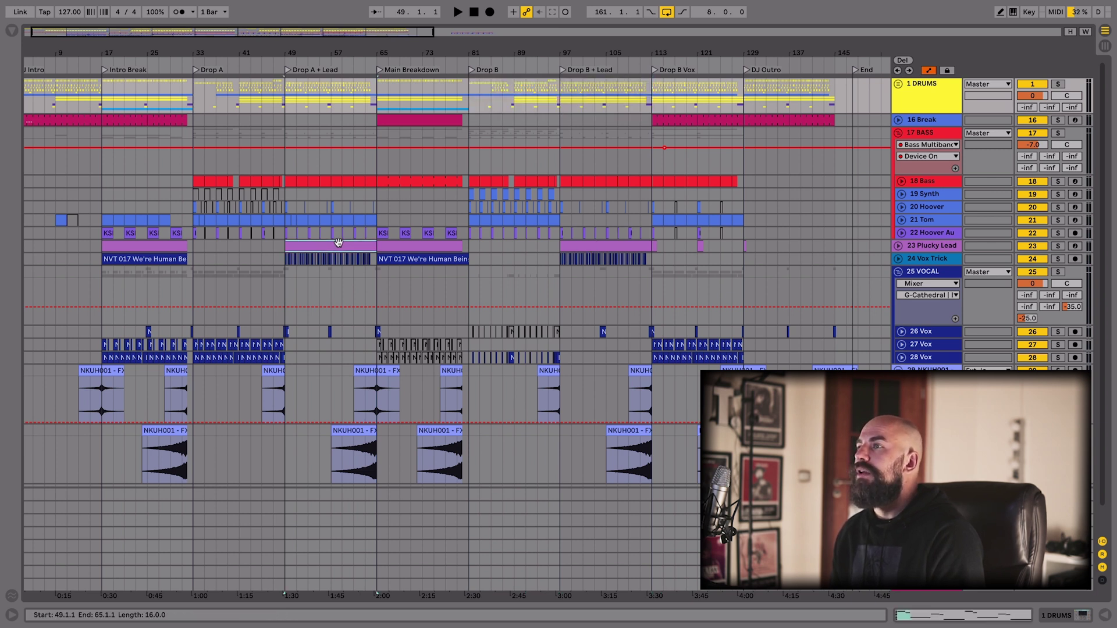
drag(273, 259, 366, 259)
drag(559, 259, 660, 258)
drag(283, 385, 369, 449)
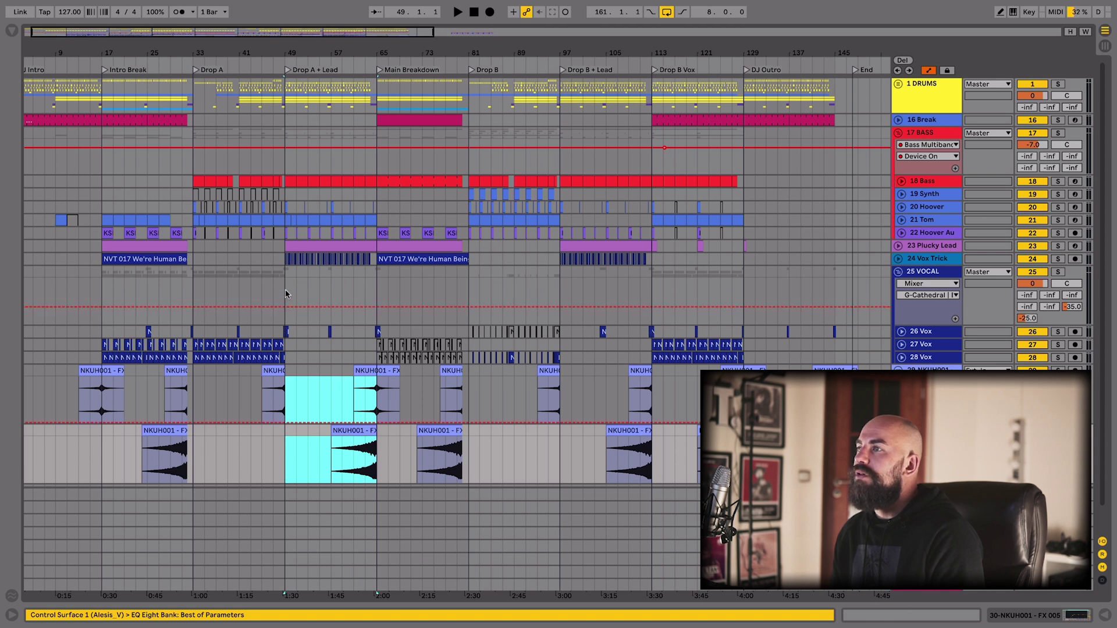
drag(285, 331, 387, 329)
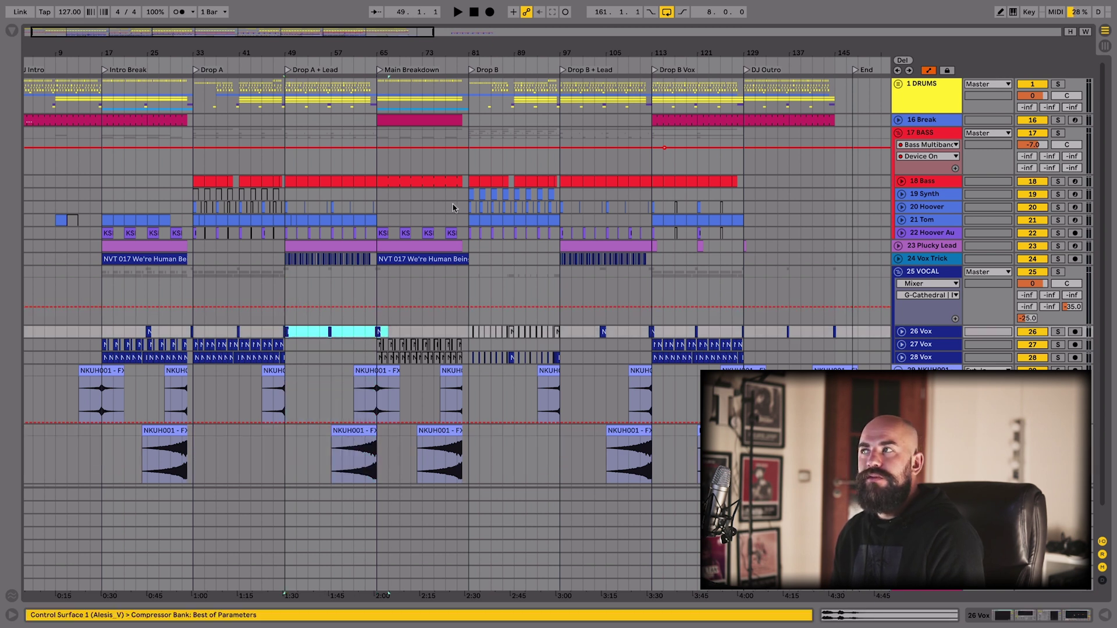
Highlight the 16 Break clips across Drop B Vox, from bar 113 to 129
click(898, 84)
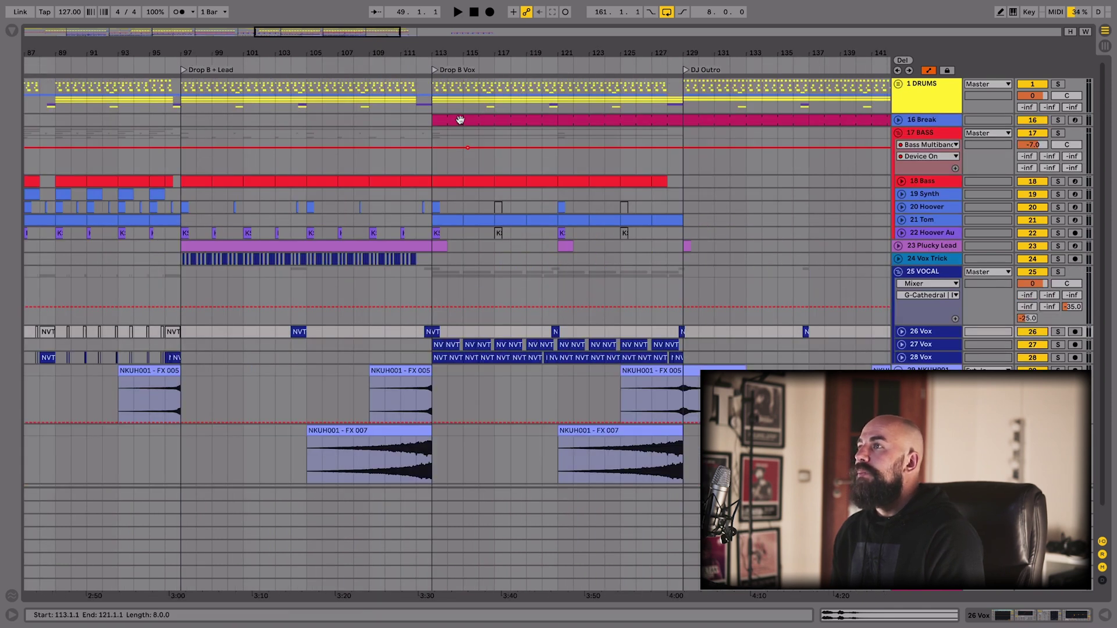
click(460, 120)
shift+click(612, 120)
drag(676, 56, 603, 23)
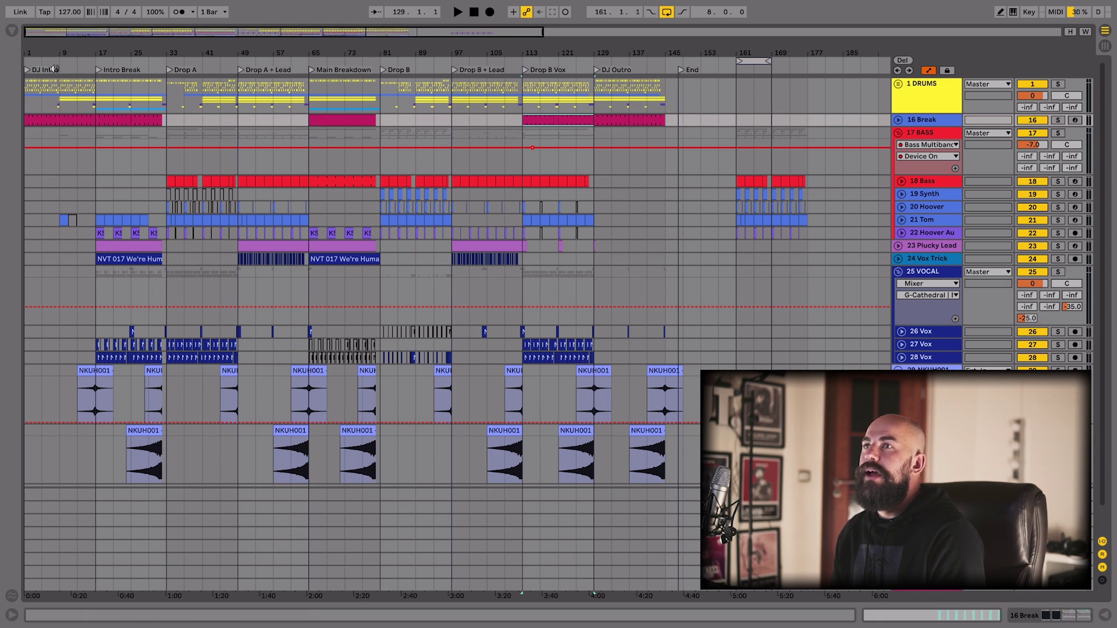
Compare the 16 Break clips of the DJ Intro, the DJ Outro and the start of Drop B Vox
click(47, 116)
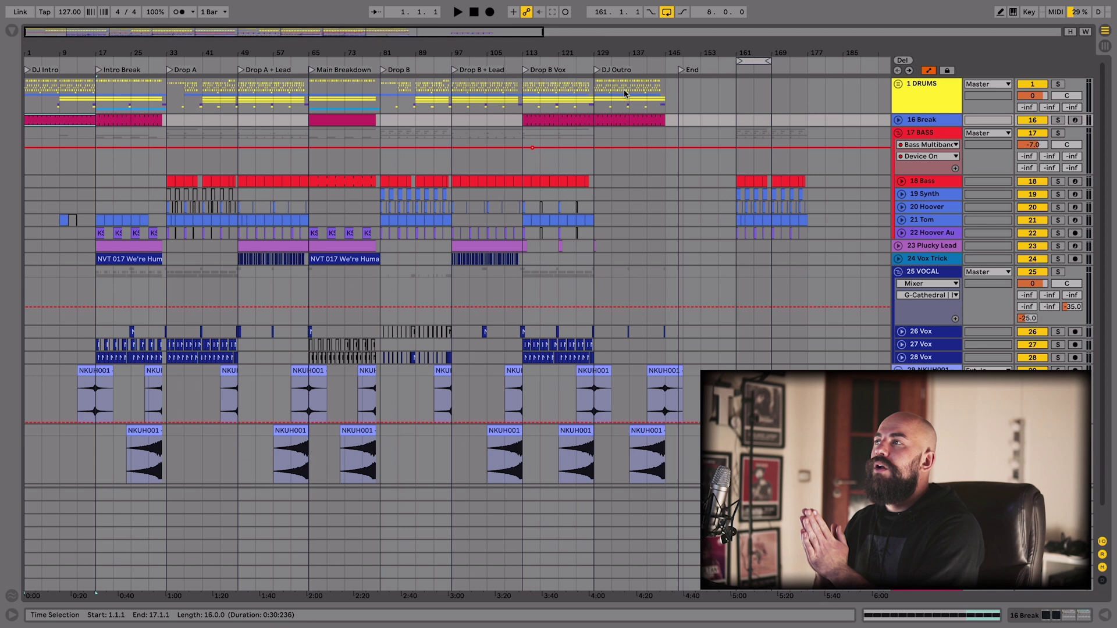
click(622, 117)
click(544, 115)
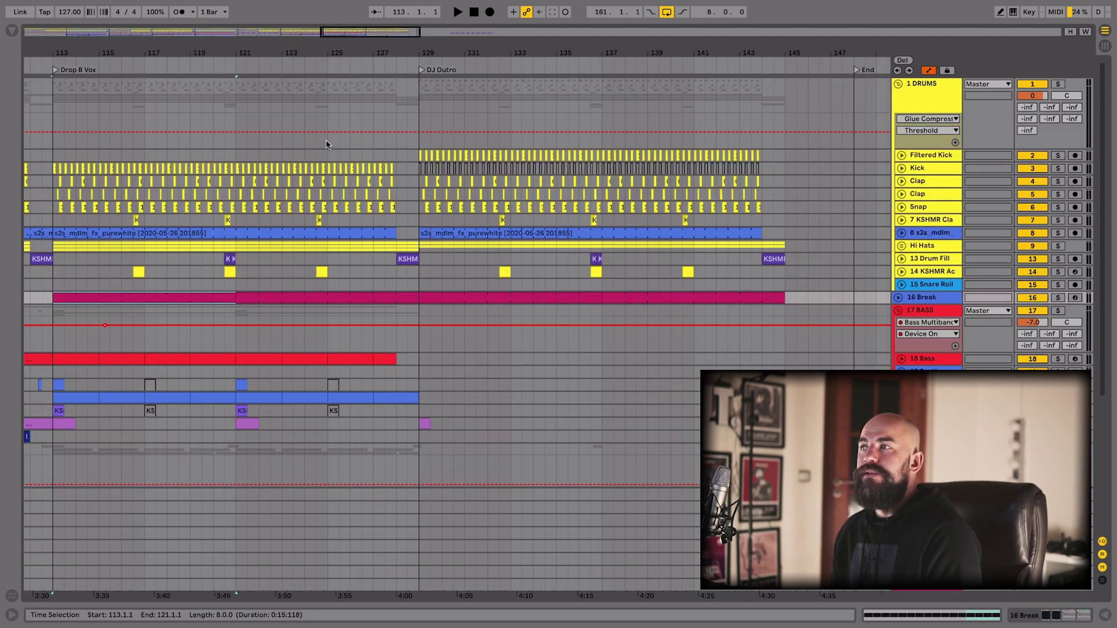
Play the transition from Drop B Vox into the DJ Outro from bar 127, soloing the DRUMS group for part of it
click(326, 144)
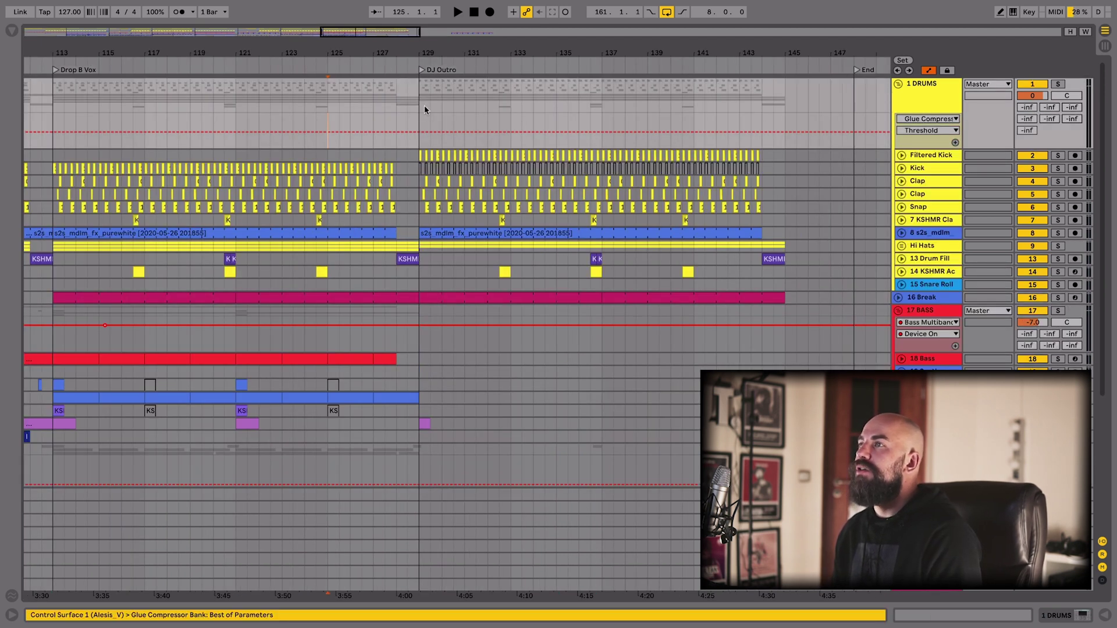
click(371, 110)
key(space)
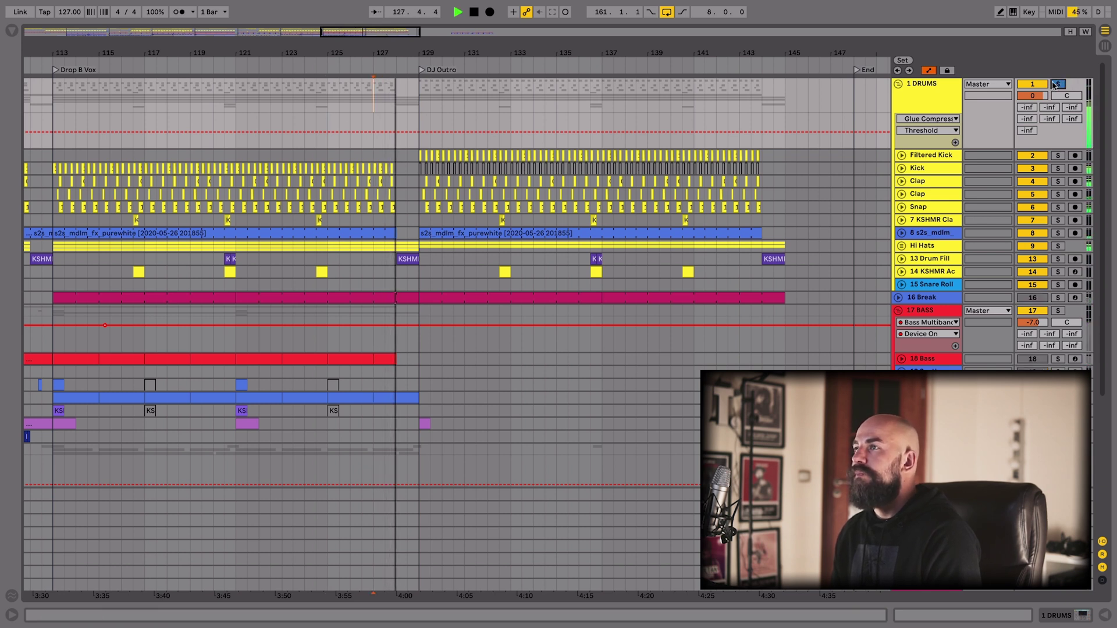
click(1058, 84)
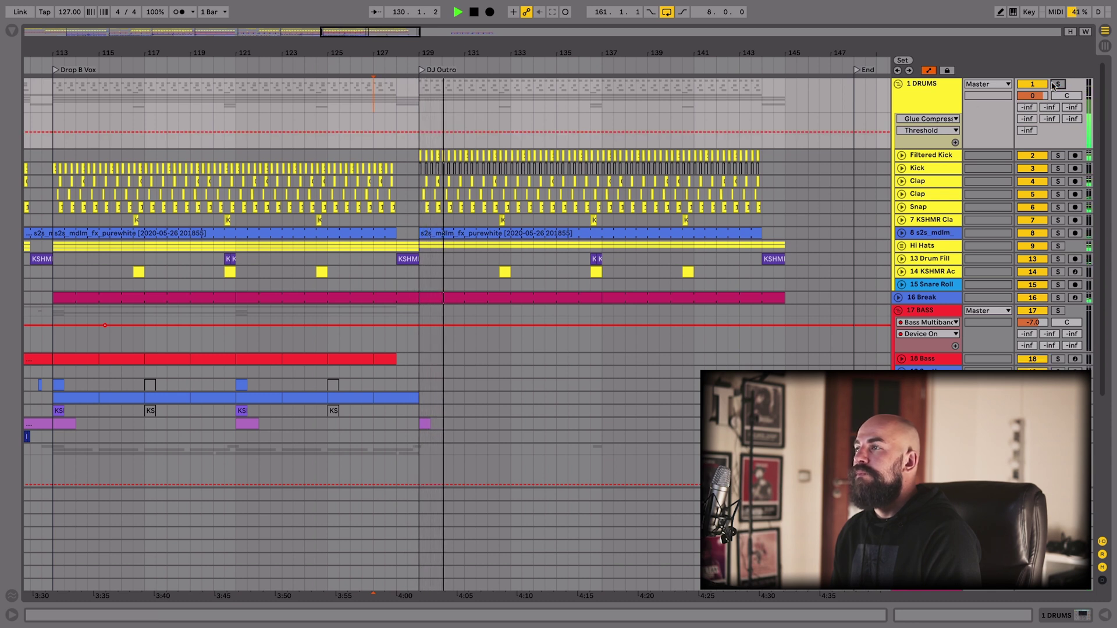
scroll(606, 221, down, 4)
key(space)
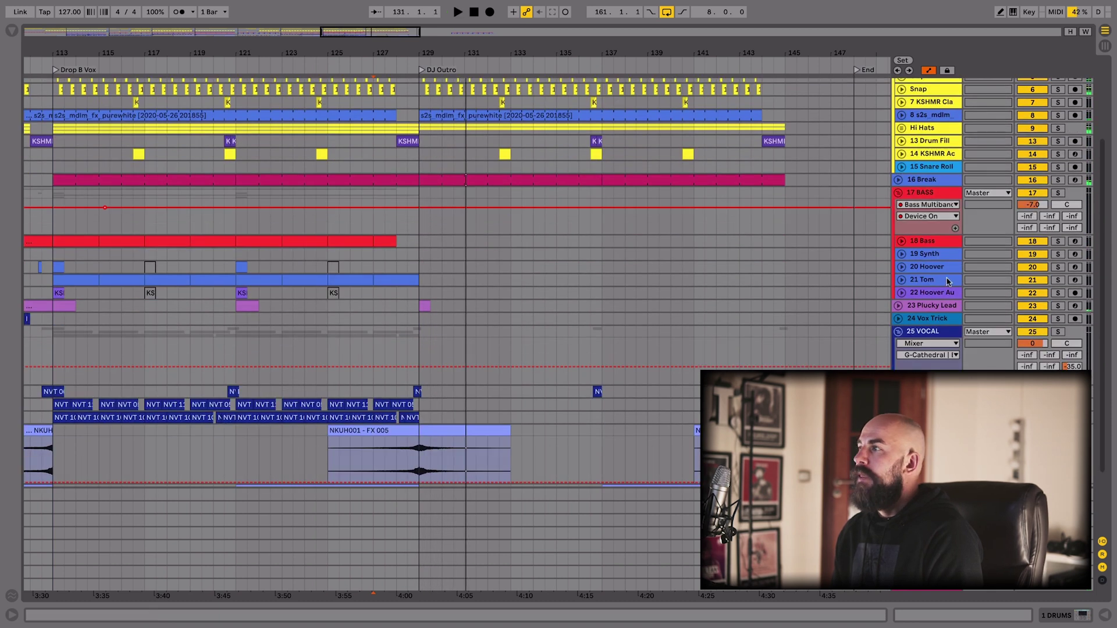
Unfold and solo the Plucky Lead track and audition its clip at the start of the DJ Outro
click(898, 305)
click(1056, 304)
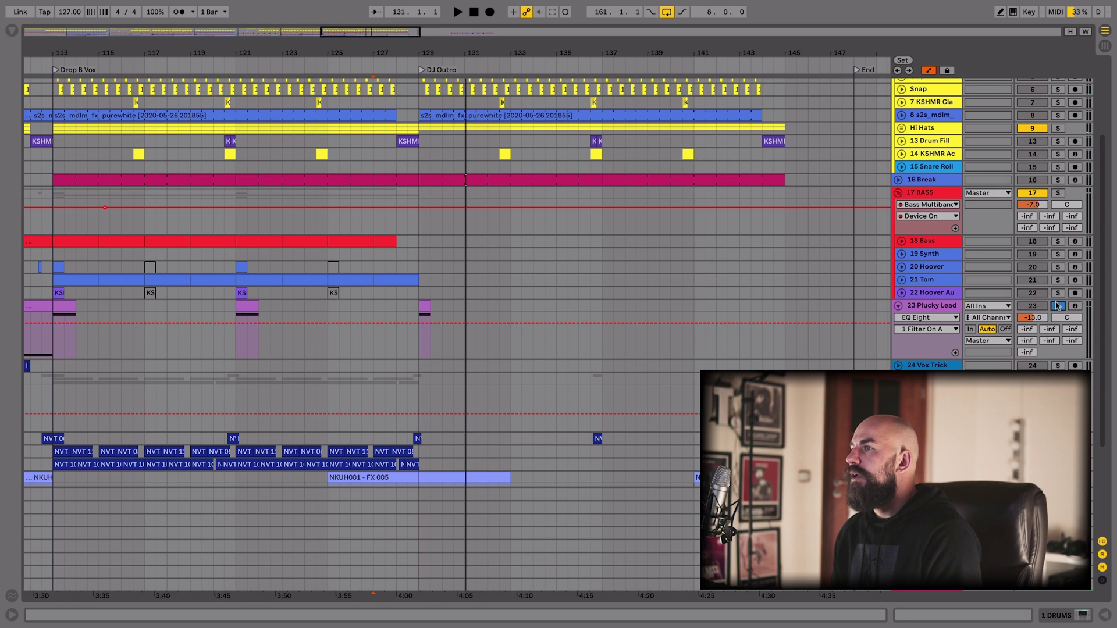
click(428, 303)
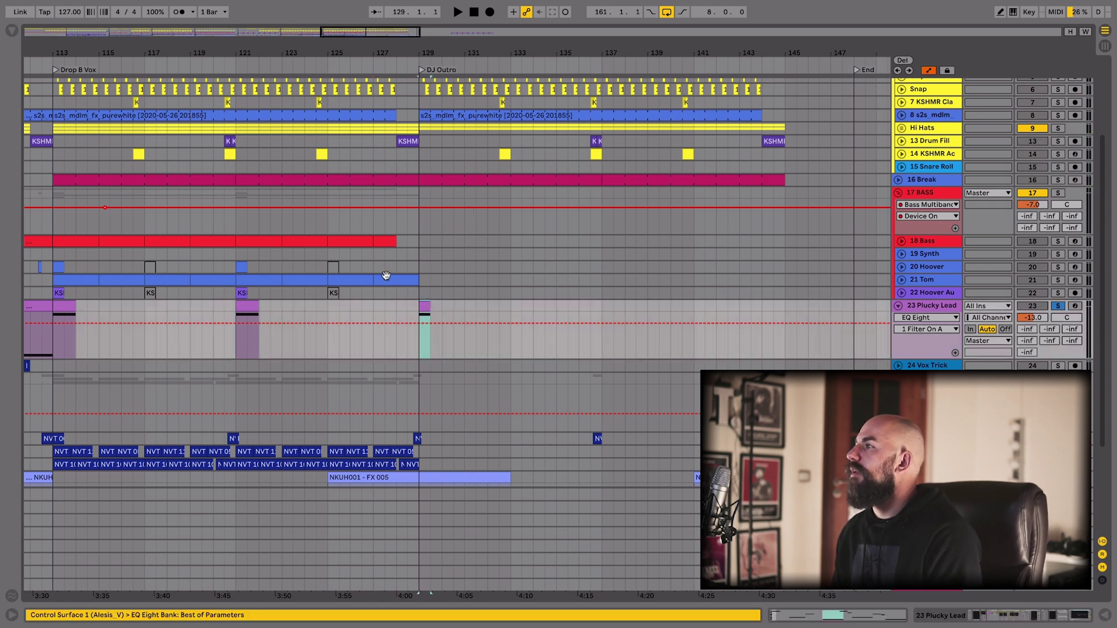
key(space)
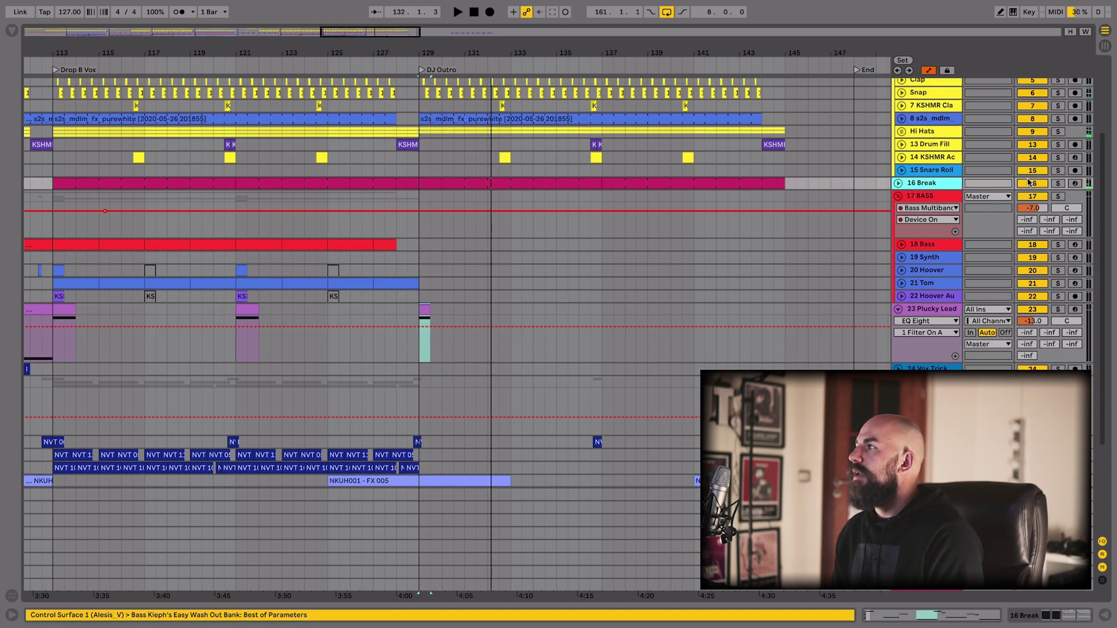
Highlight the 16 Break clips across the DJ Outro and play them from bar 129
click(471, 185)
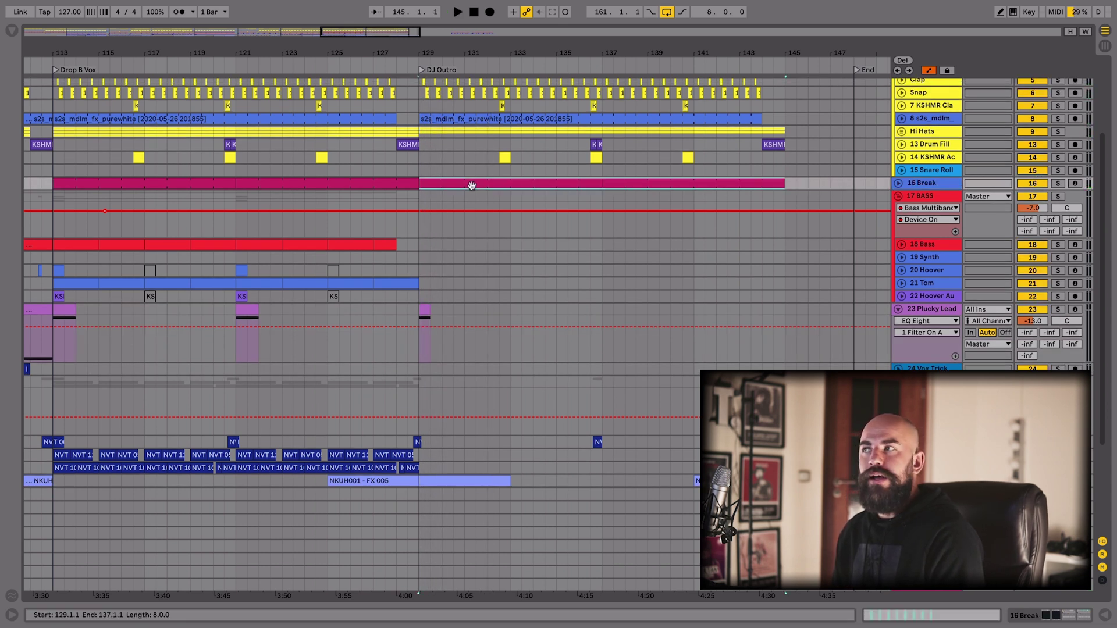
key(space)
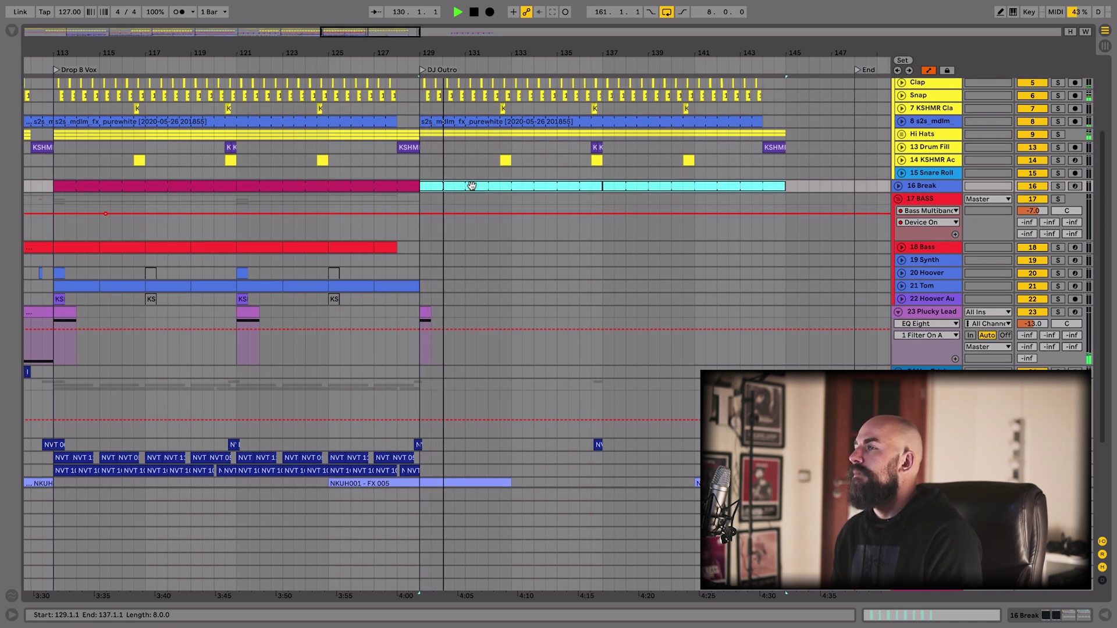
click(470, 181)
Fold the Plucky Lead track, the BASS and VOCAL groups and the FX tracks to compact the arrangement
drag(518, 32, 514, 25)
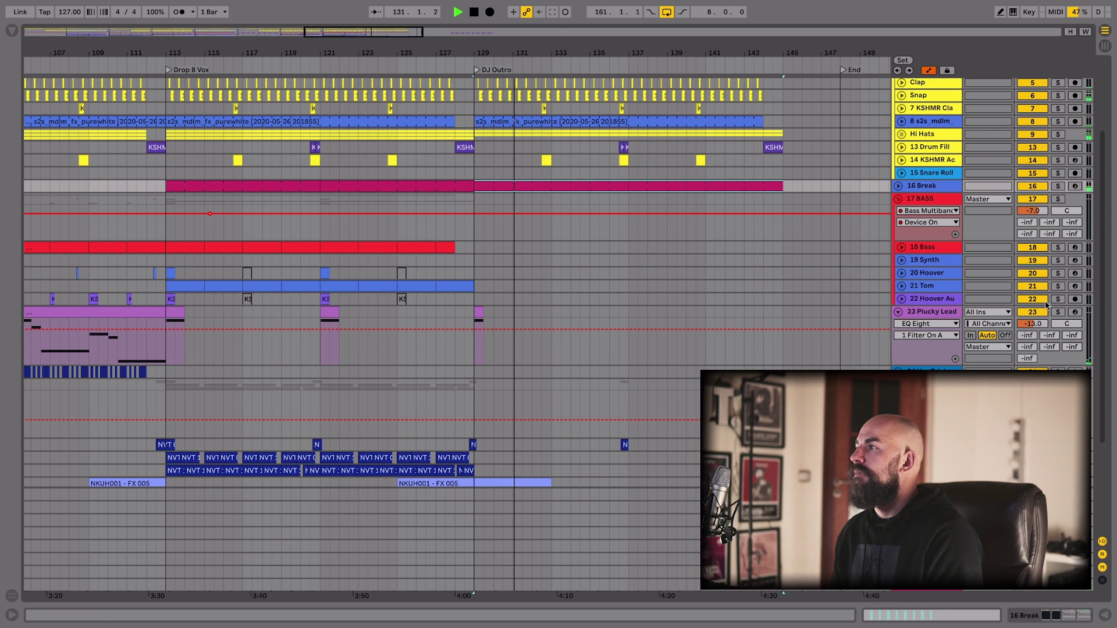
click(896, 312)
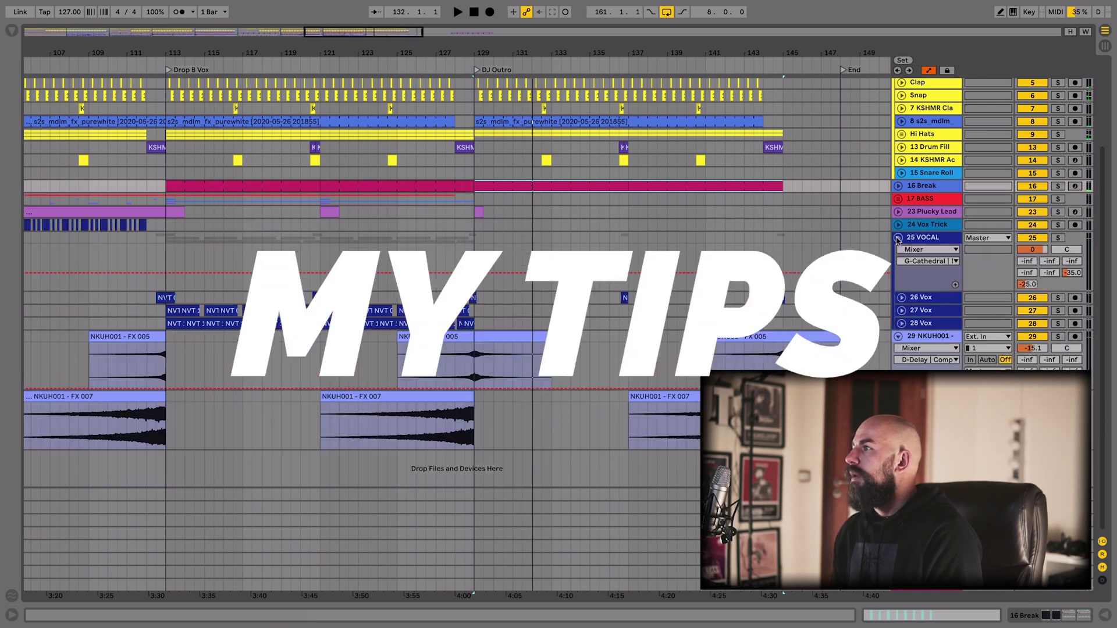
click(898, 198)
scroll(898, 257, up, 3)
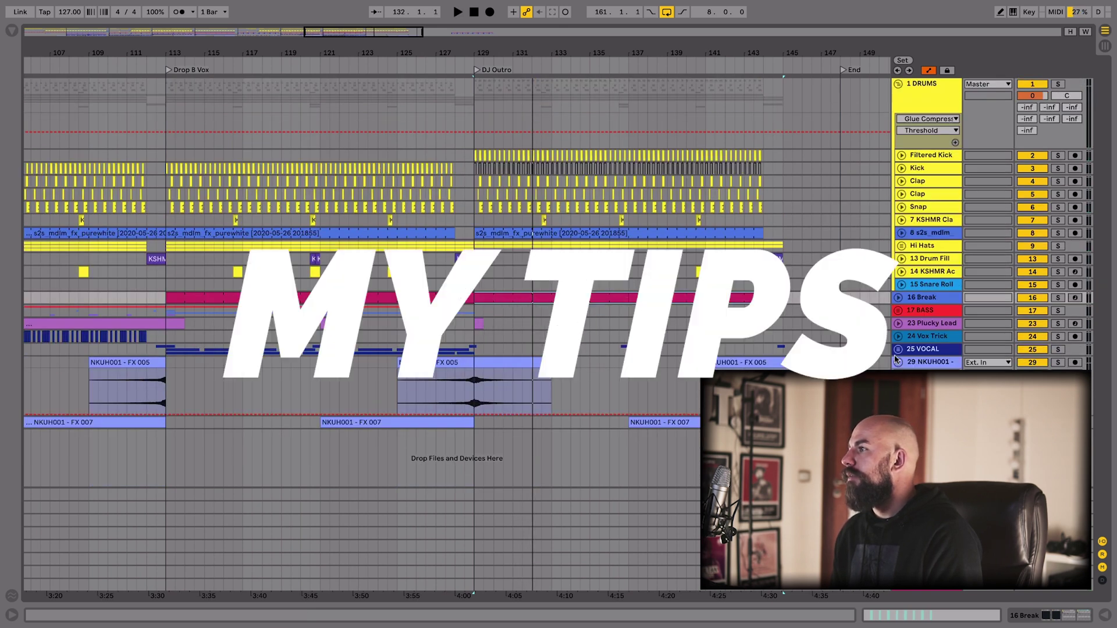
Inspect the mvMeter2 VU meter on the Master track in the Session View, and close its window
key(Tab)
click(49, 478)
click(43, 478)
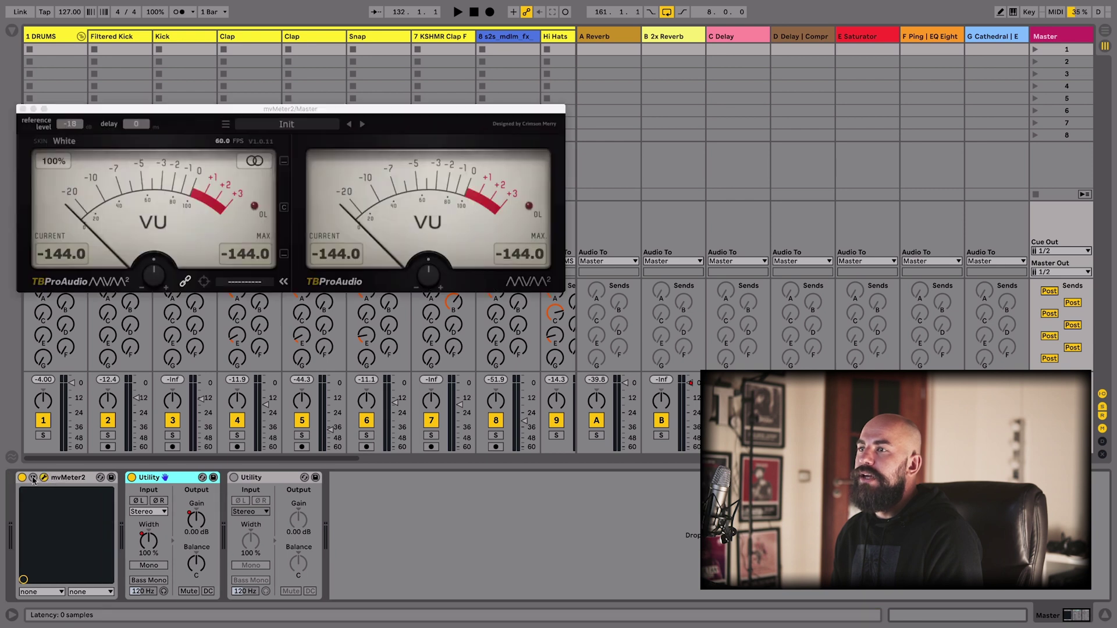
drag(216, 110, 503, 62)
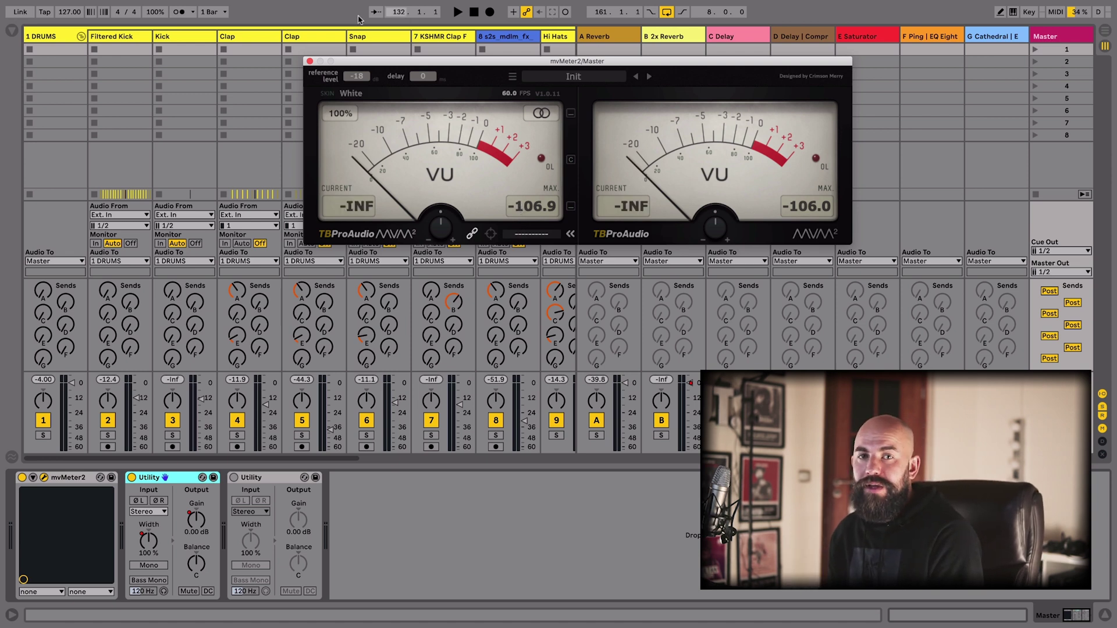
click(310, 61)
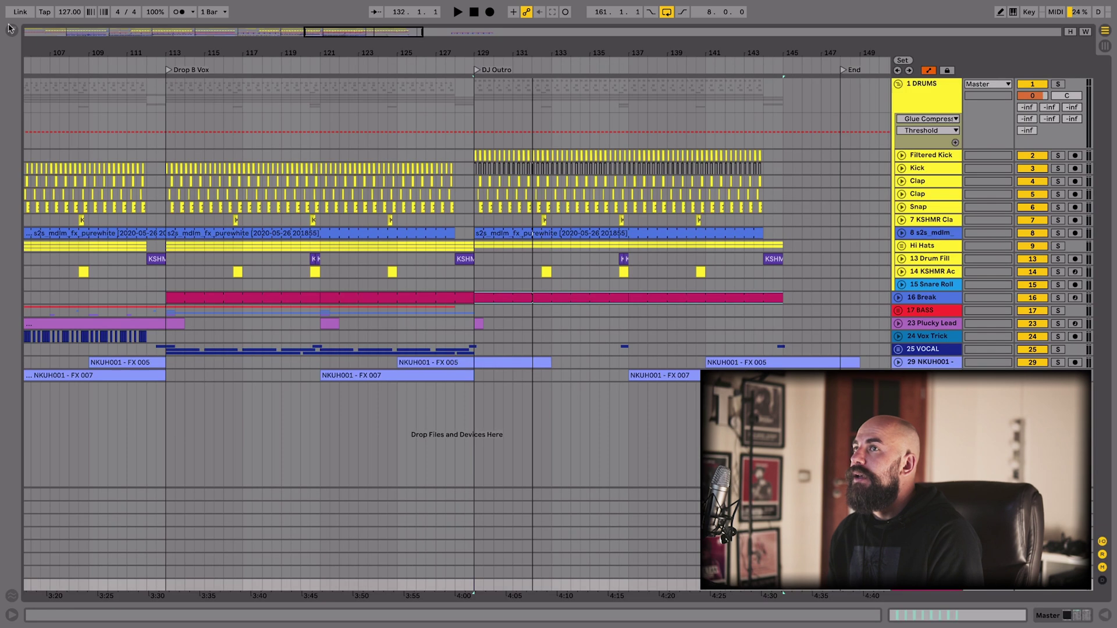
Add the Waves L2 (s) plug-in to the Master track, between mvMeter2 and the first Utility
click(12, 30)
scroll(156, 225, down, 2)
click(64, 204)
scroll(164, 335, down, 4)
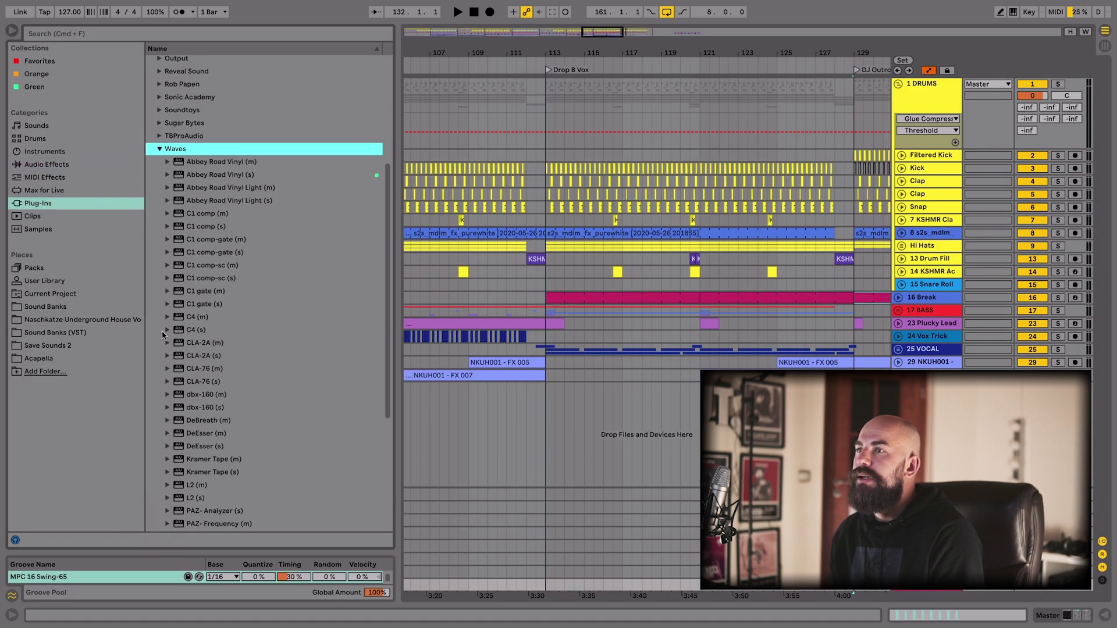
scroll(204, 425, down, 1)
drag(197, 446, 917, 599)
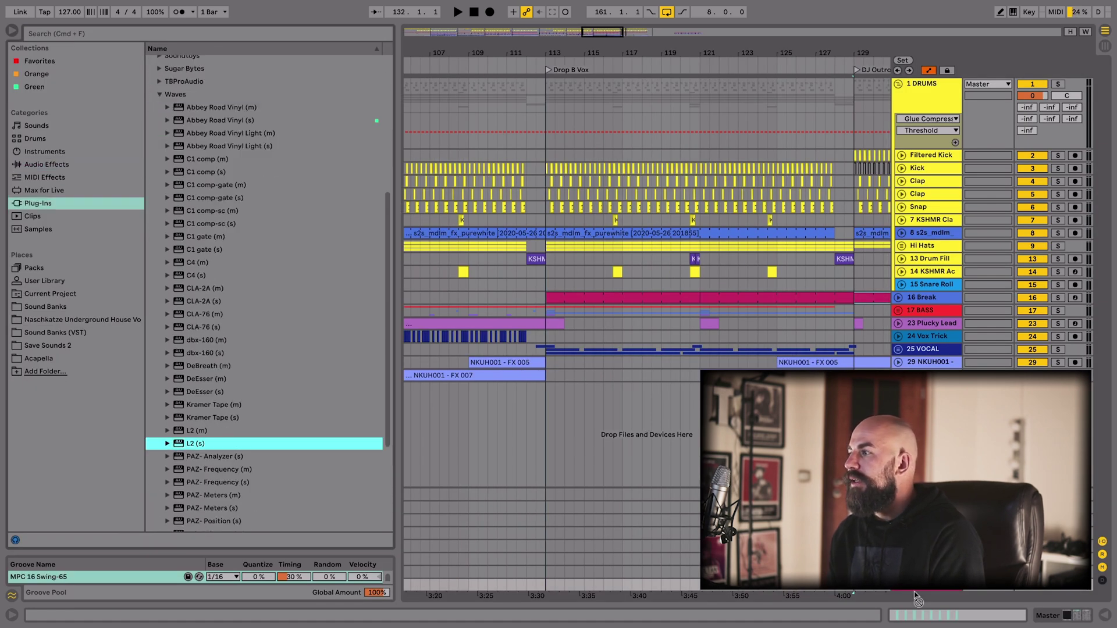
drag(371, 479, 137, 494)
Examine the first Utility's Gain and Stereo Width automation on the Master track from the DJ Intro onward
click(307, 525)
drag(431, 56, 559, 127)
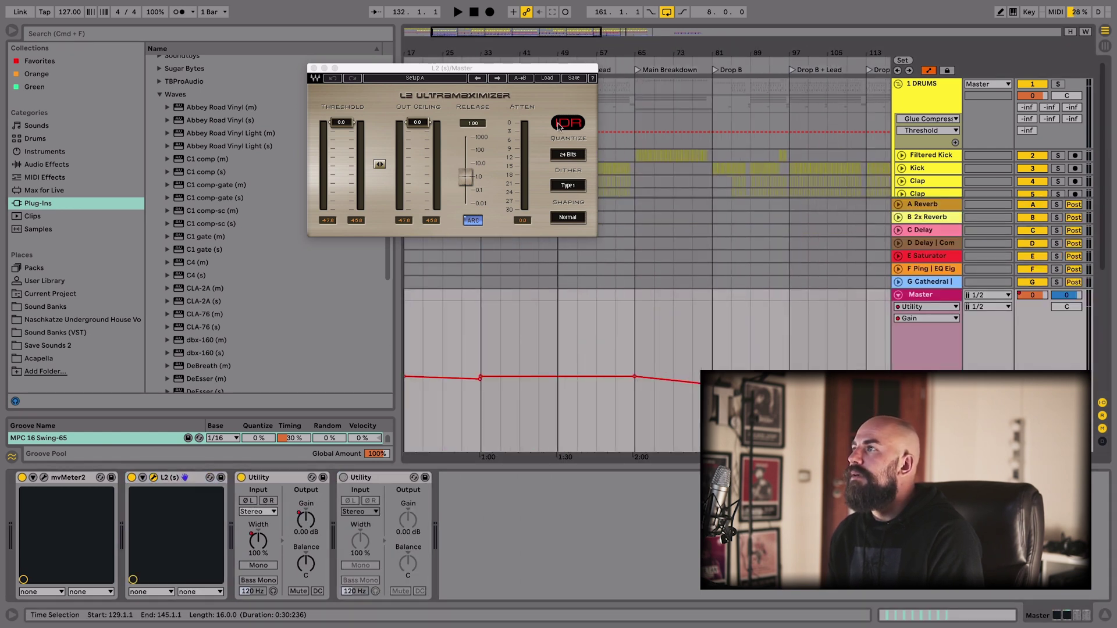
click(313, 68)
scroll(553, 306, left, 3)
click(553, 305)
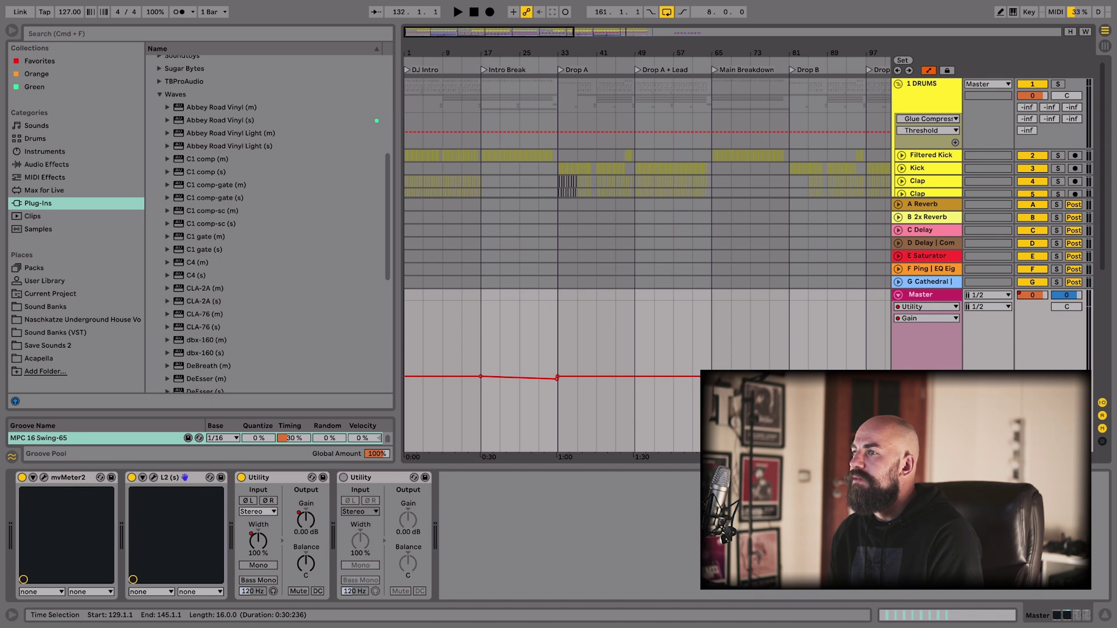
click(258, 541)
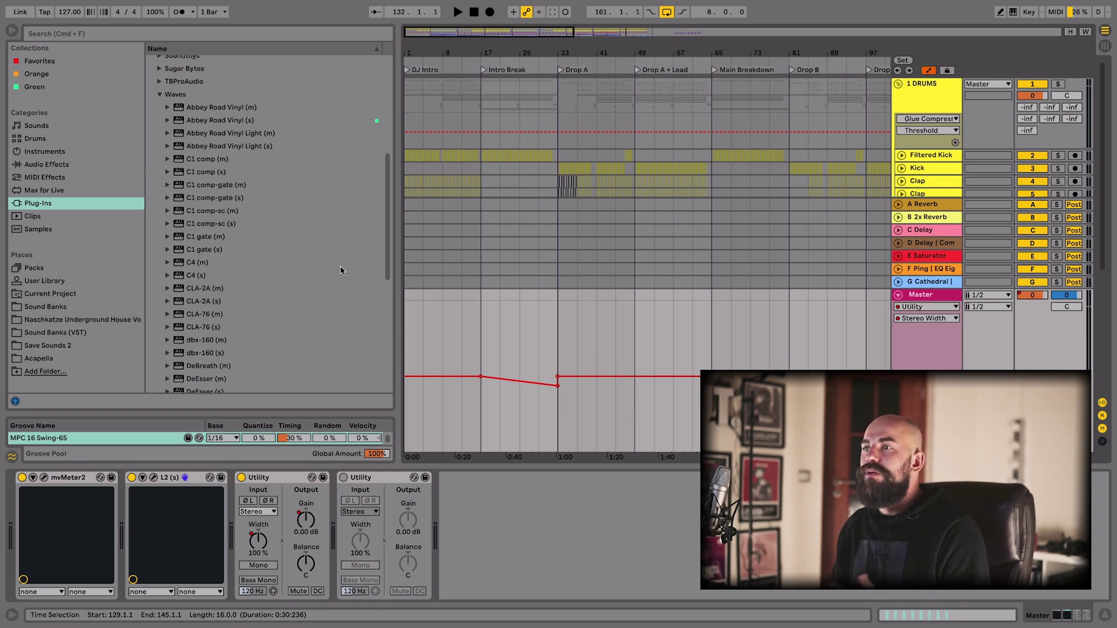
Enable the second Utility on the Master track with Mono on, and slightly lower the L2's output ceiling
click(153, 478)
click(362, 478)
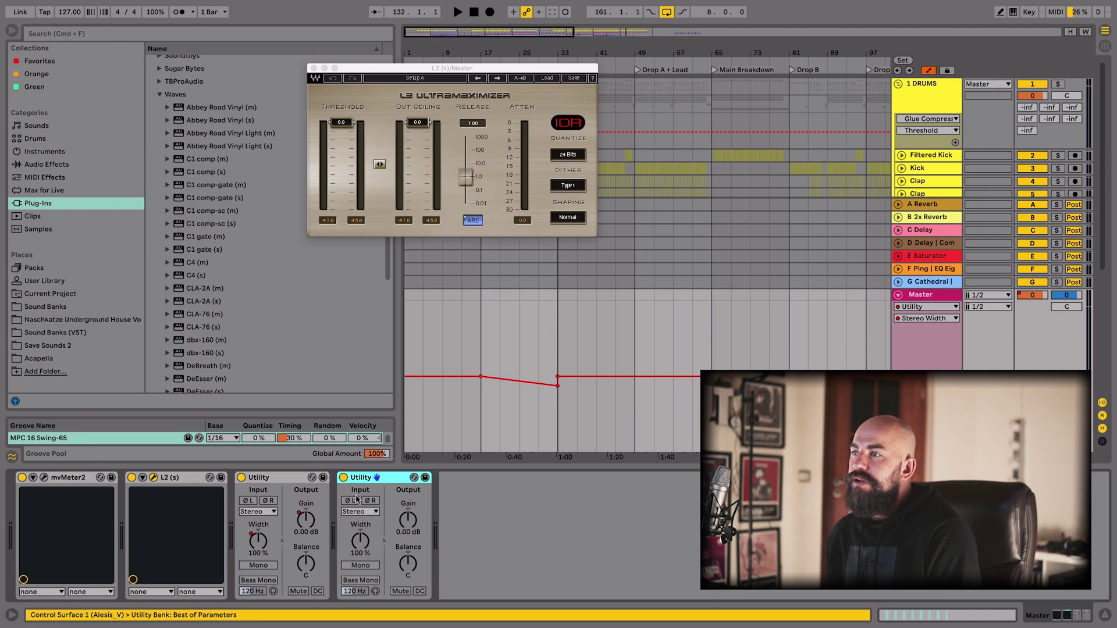
click(359, 564)
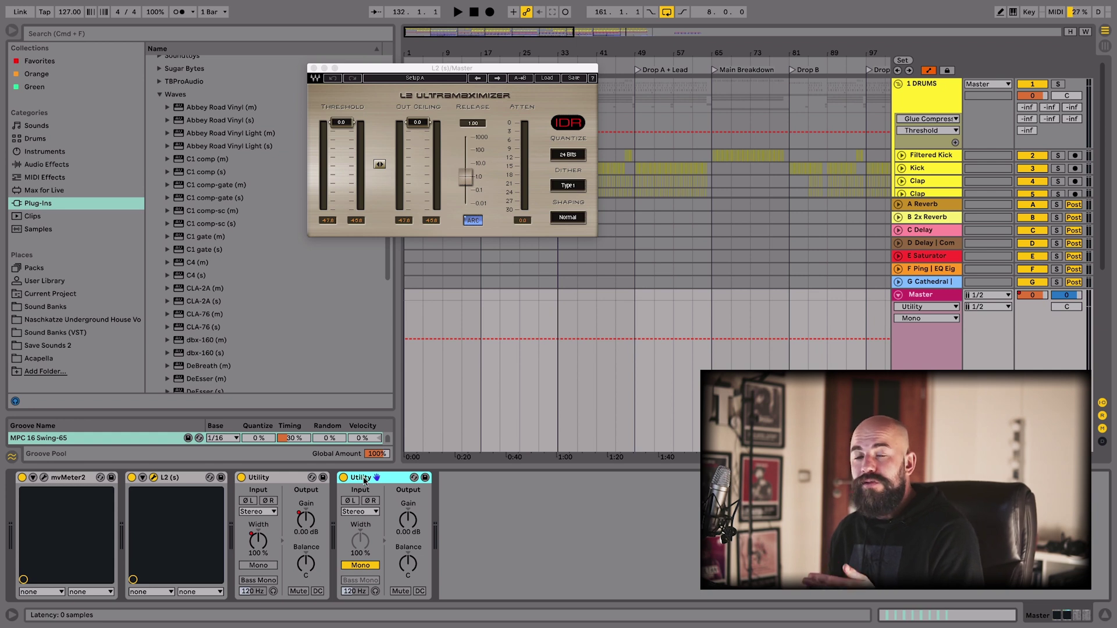
drag(434, 69, 620, 78)
drag(603, 133, 603, 136)
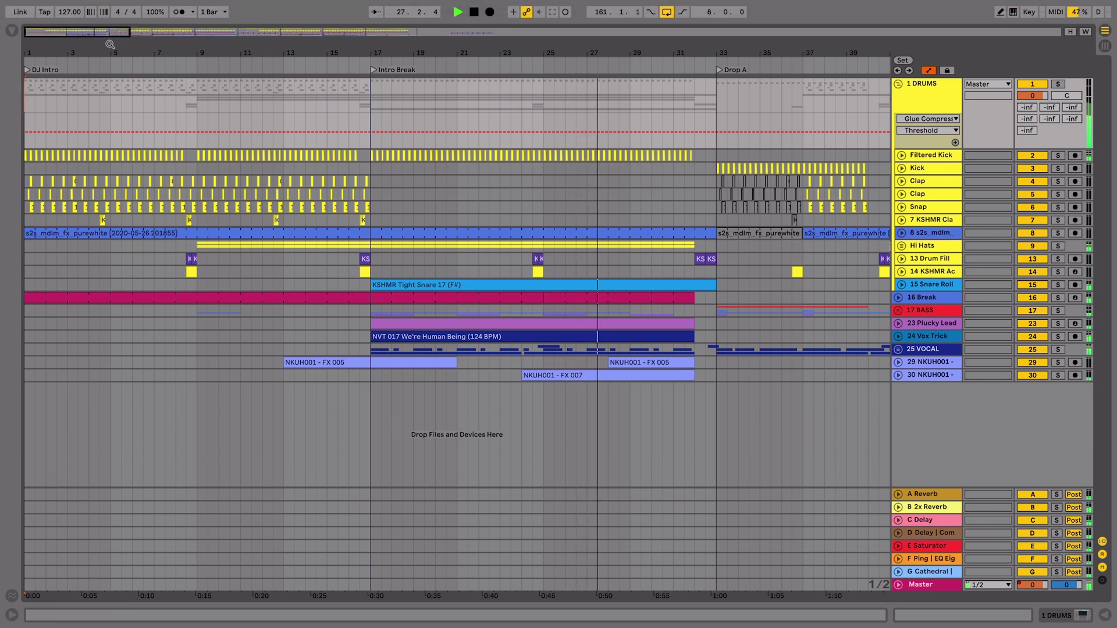
Play the arrangement and follow it from the DJ Intro through the DJ Outro, checking the NKUH001 - FX 005 clips
click(136, 34)
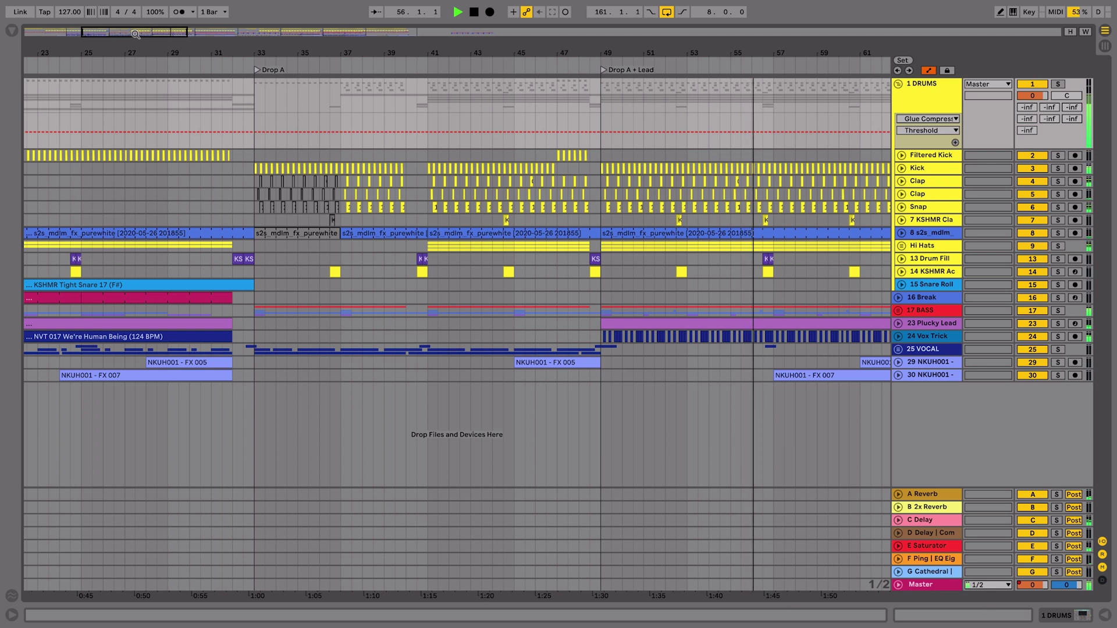
click(200, 32)
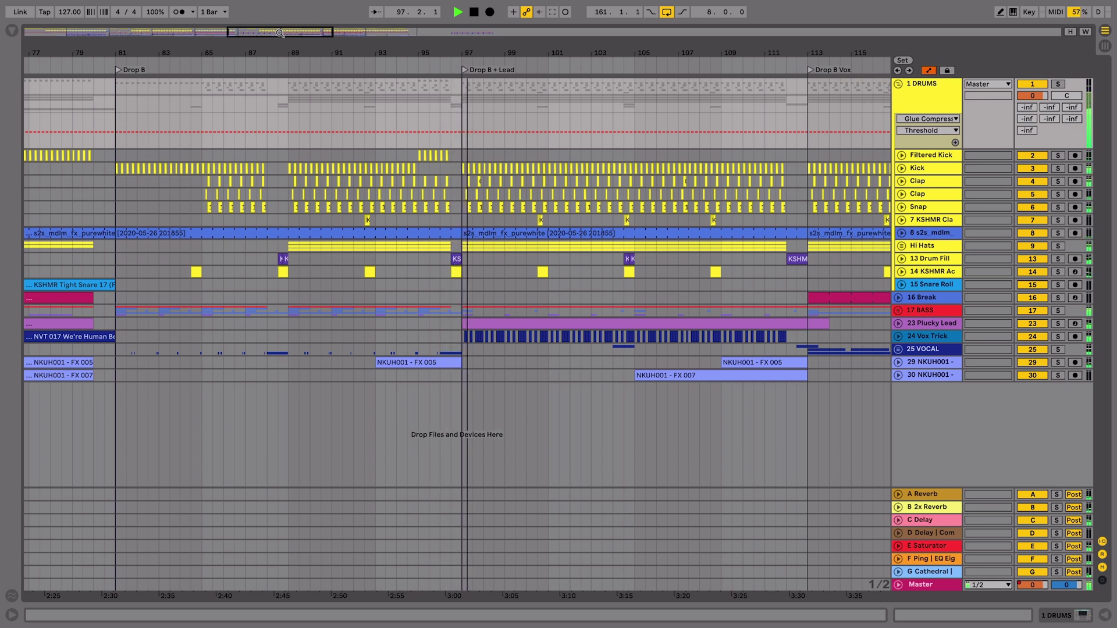
drag(330, 42, 86, 45)
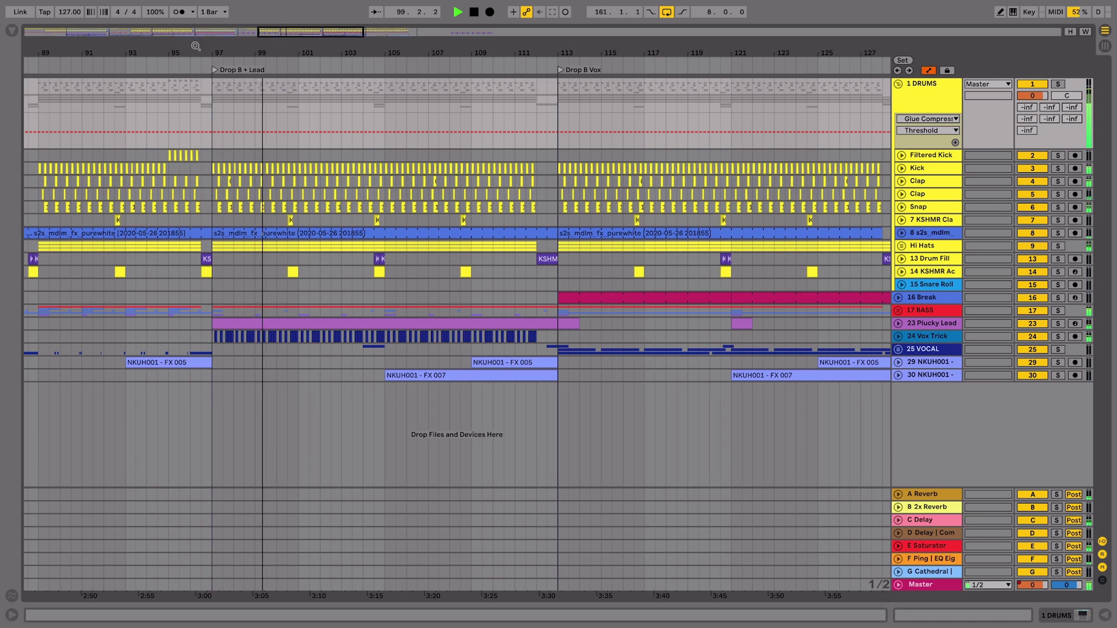
drag(196, 46, 119, 47)
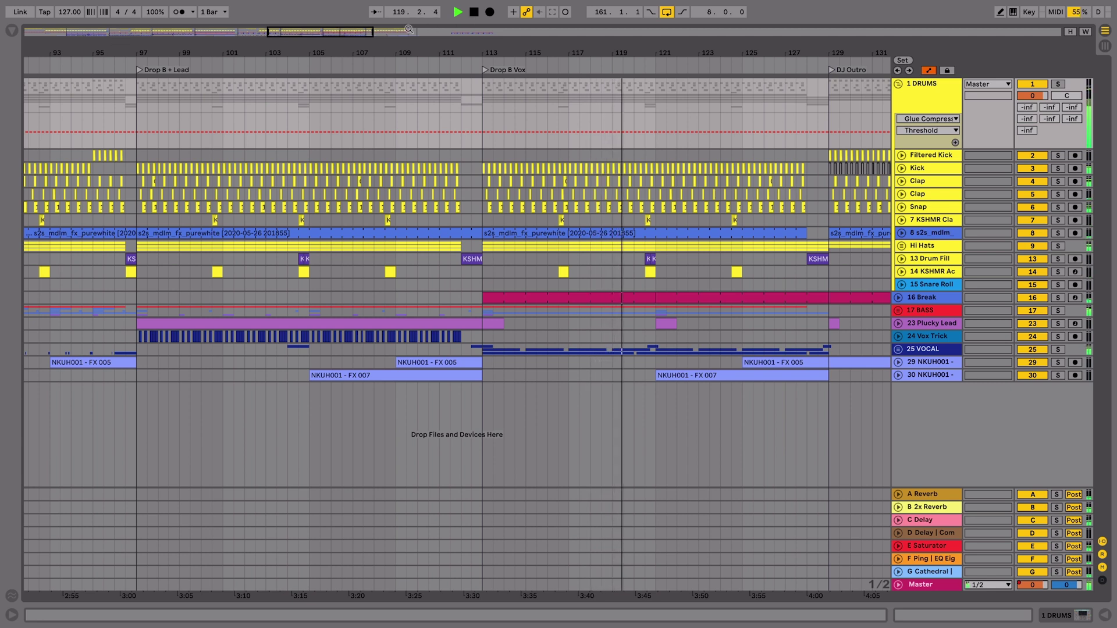
click(377, 32)
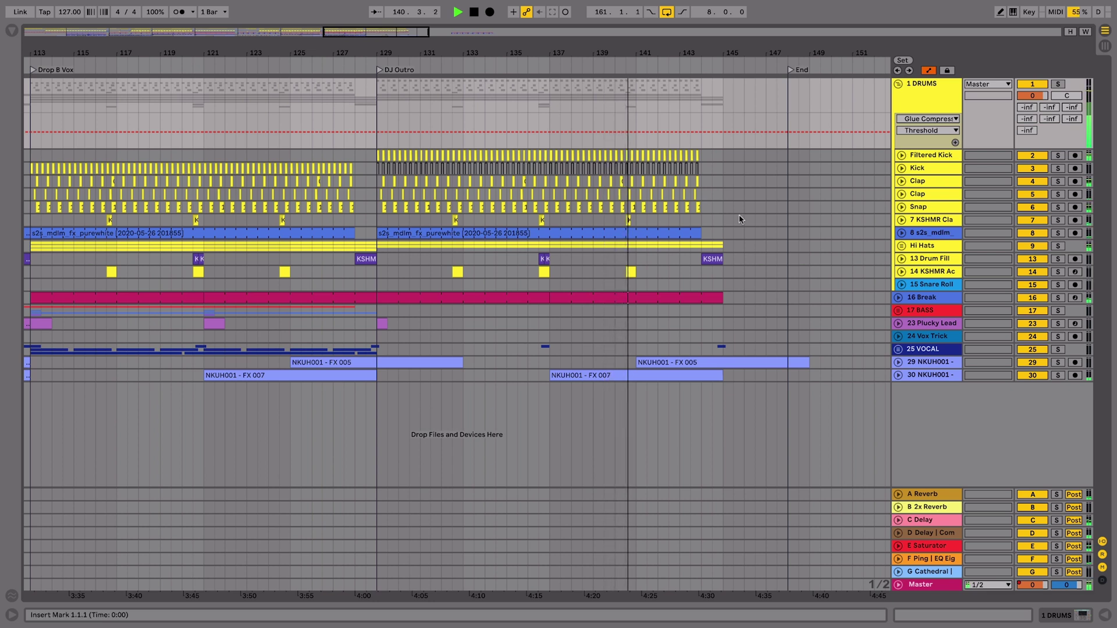
click(898, 363)
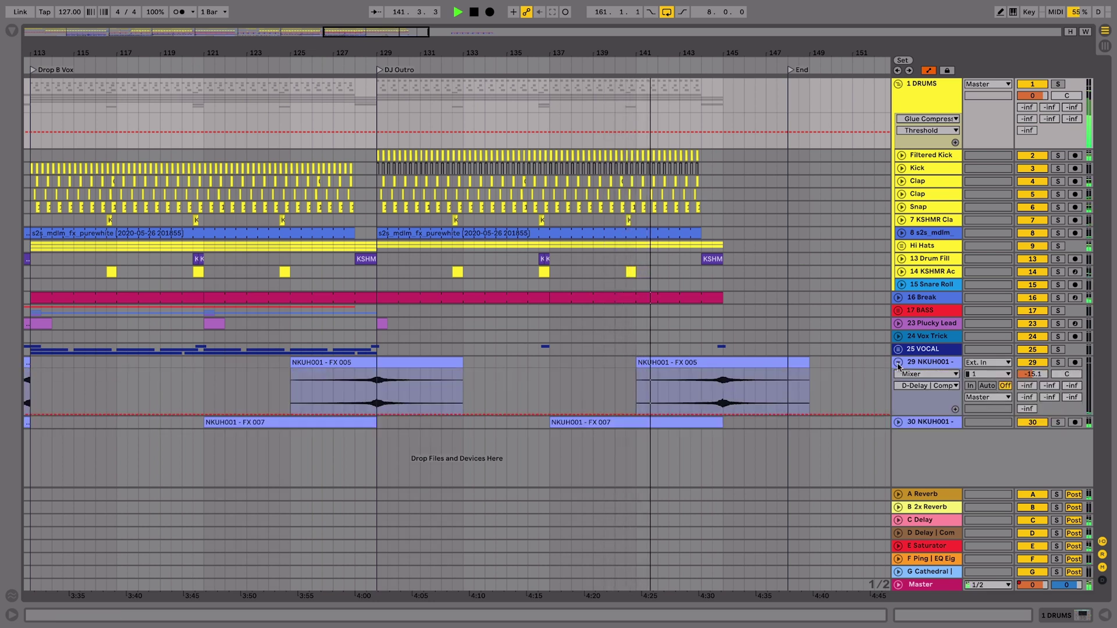
click(898, 362)
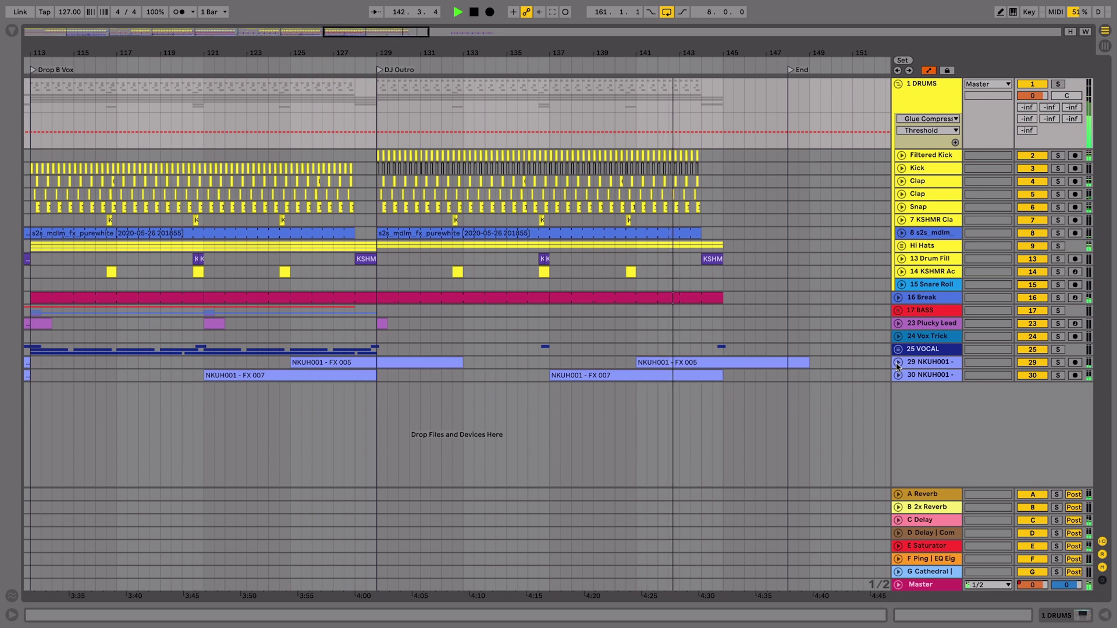